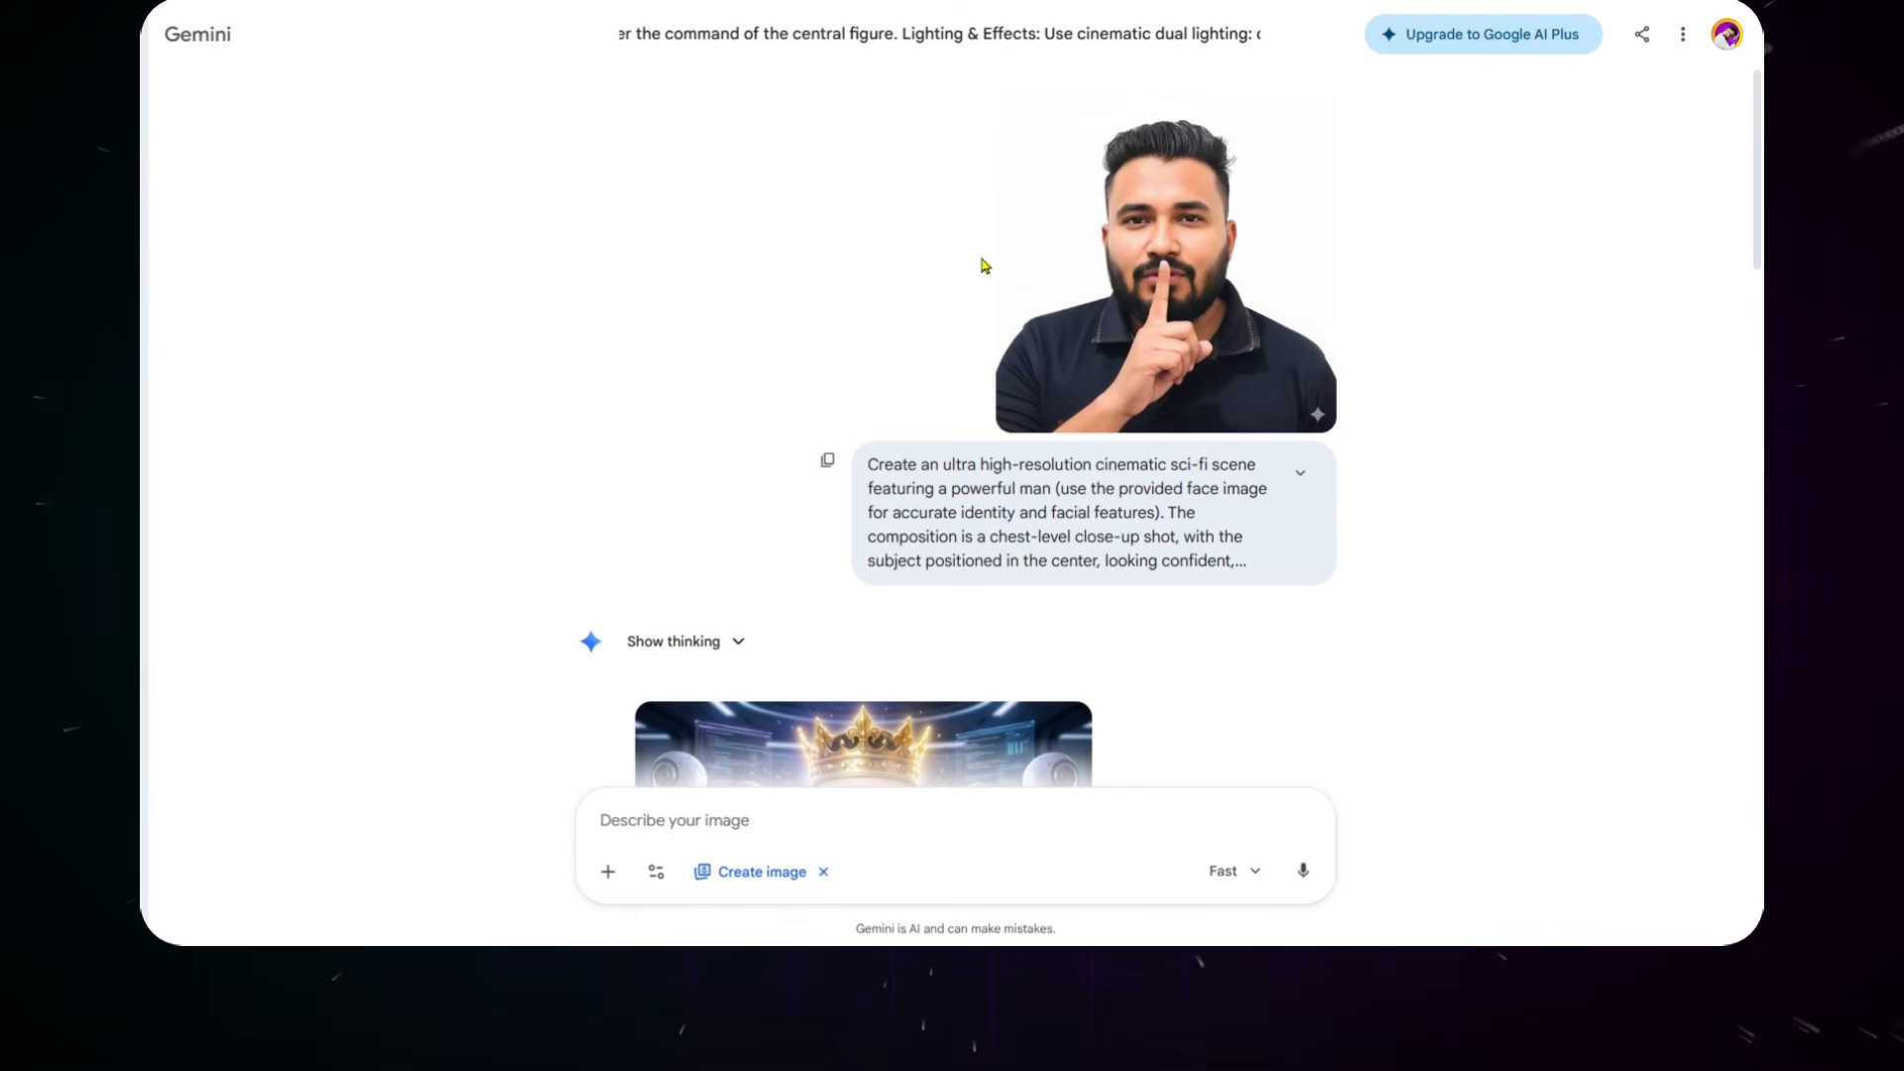
left_click(1726, 34)
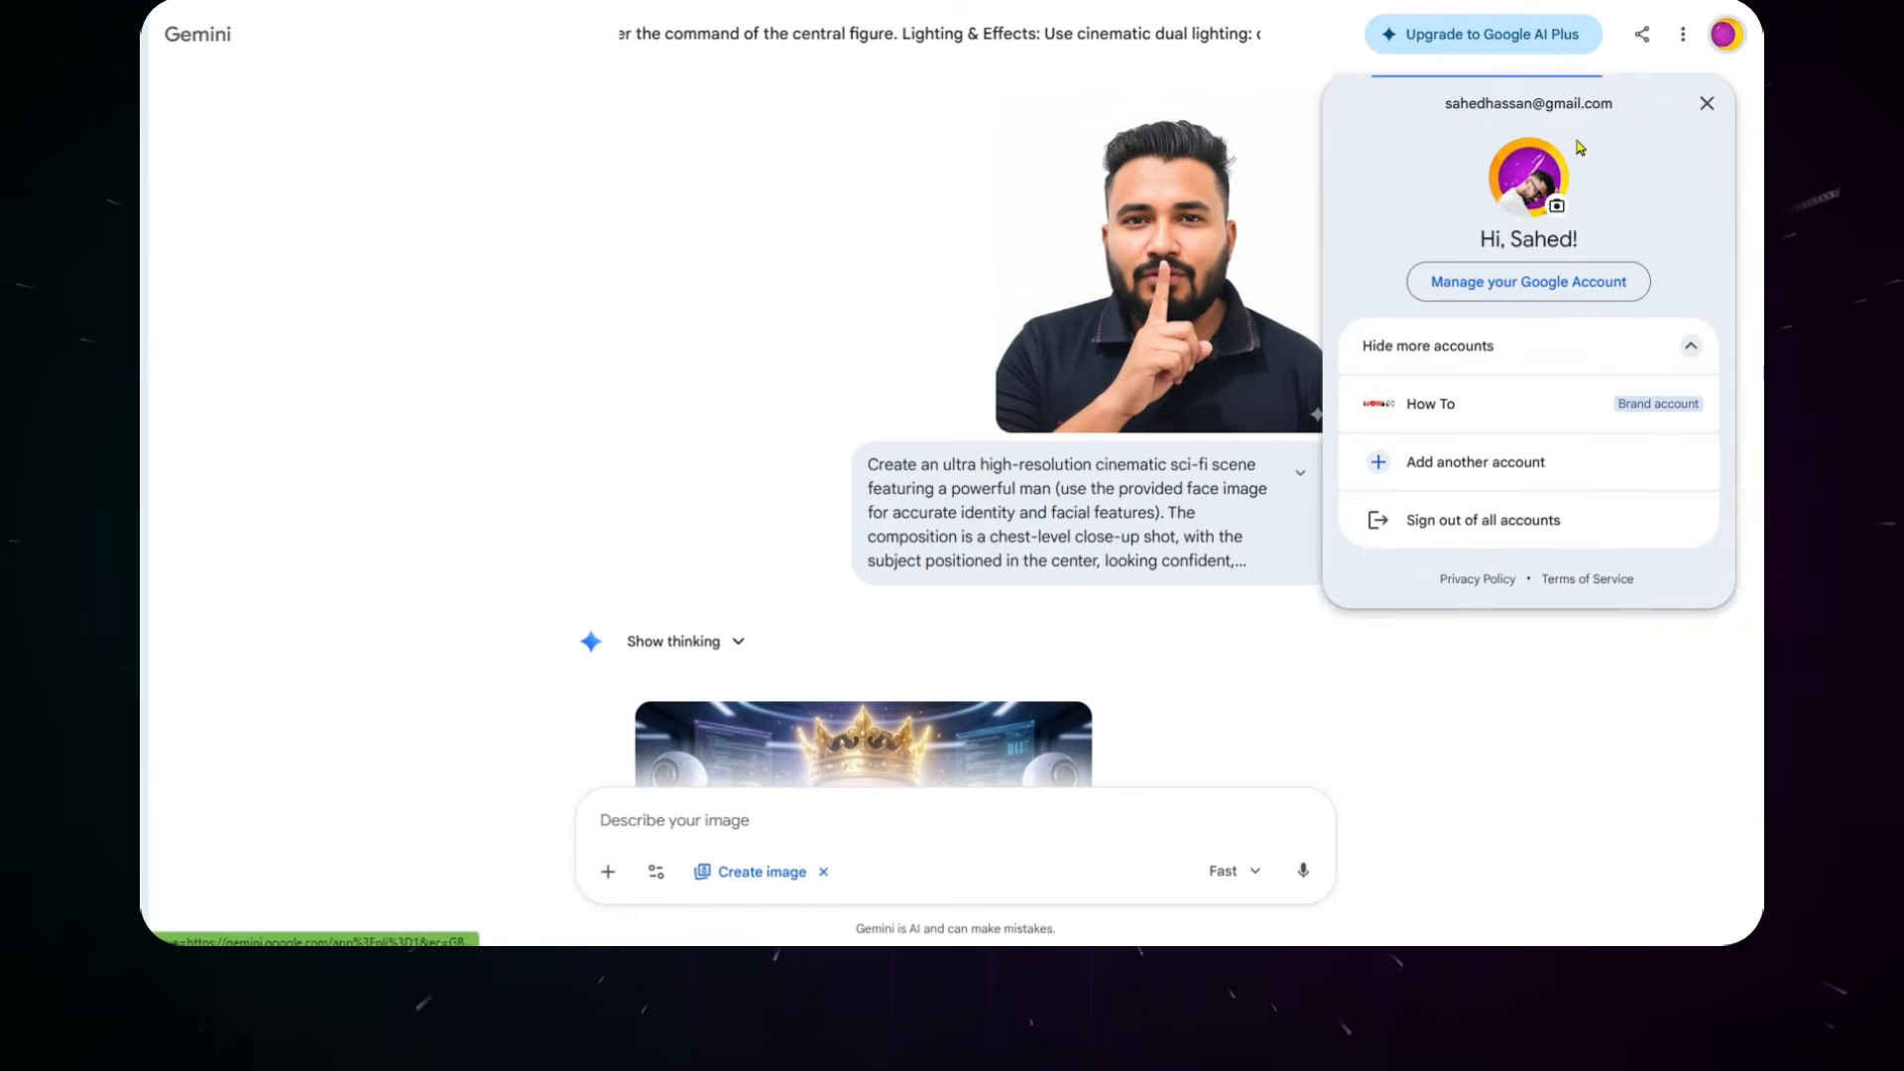
left_click(1726, 38)
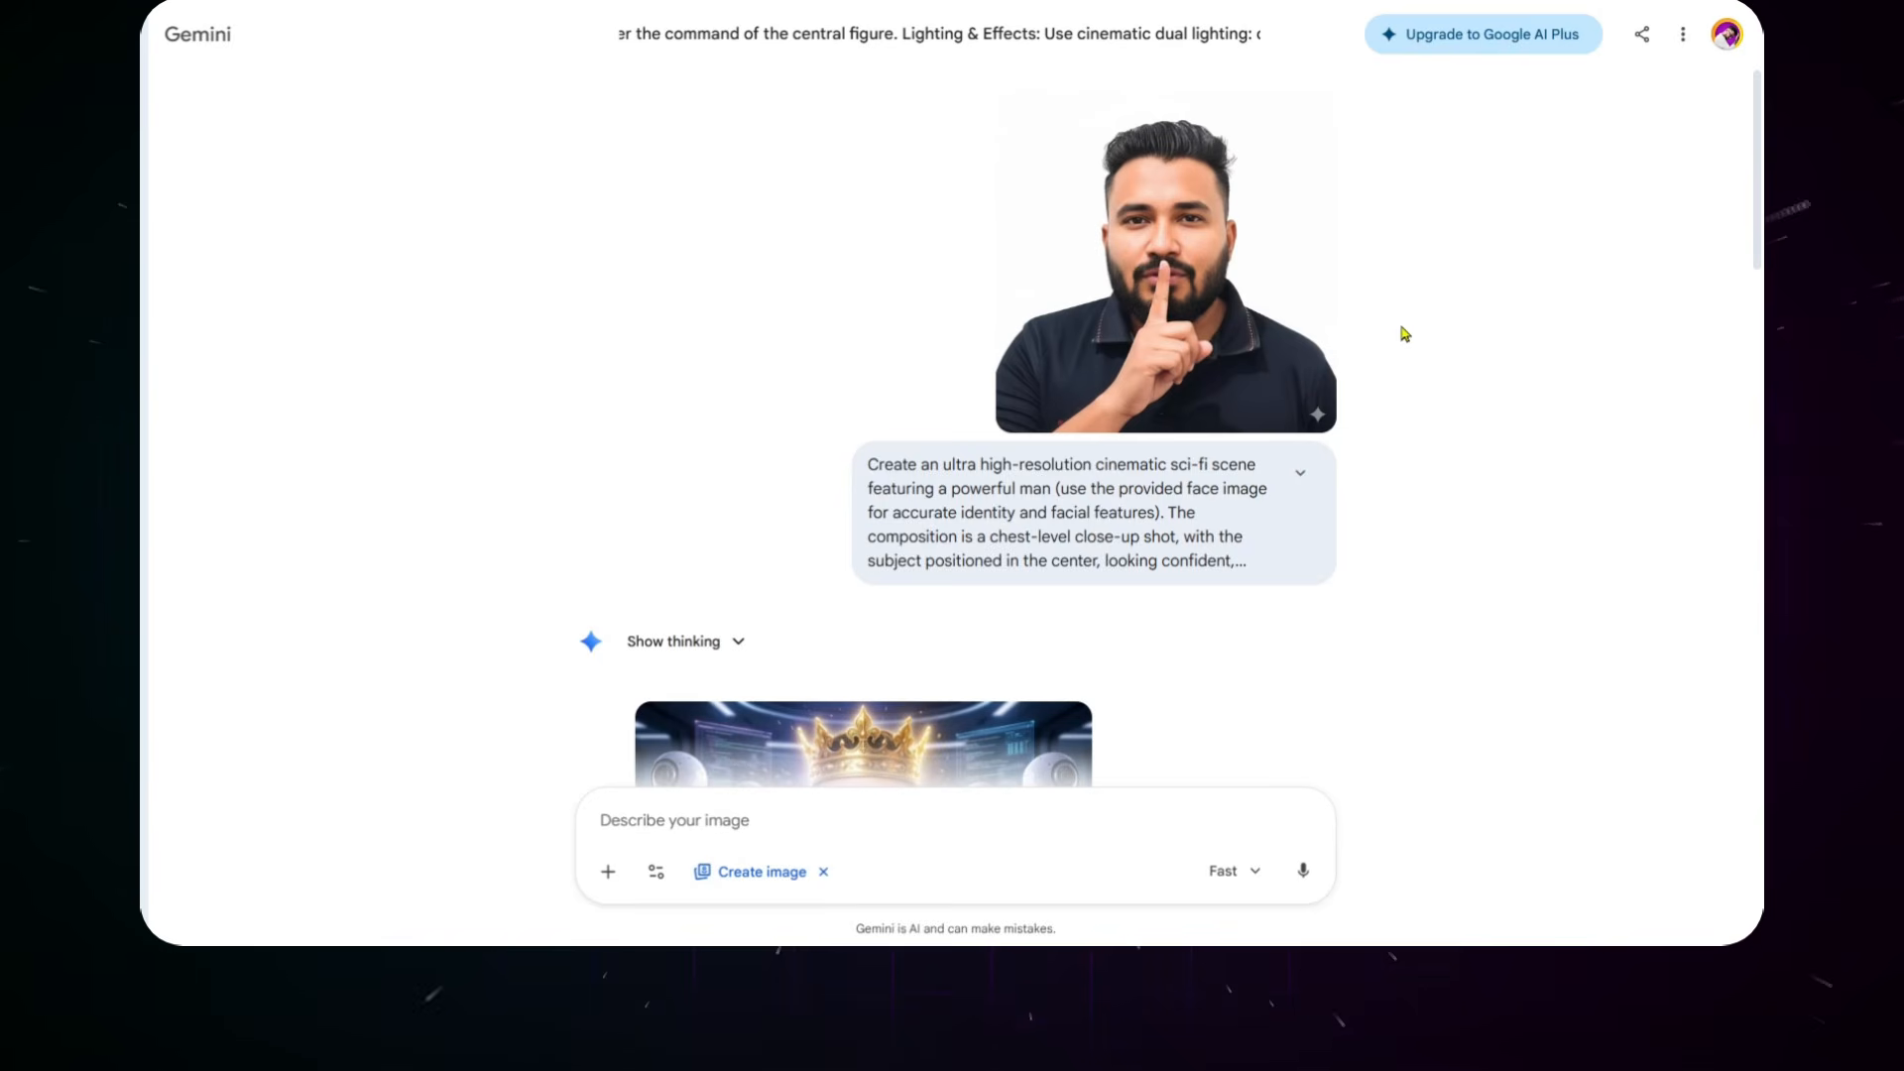
- Examine the source portrait, the cinematic sci-fi prompt and the generated image of the crowned man in the Gemini chat
scroll(1404, 333, "down", 4)
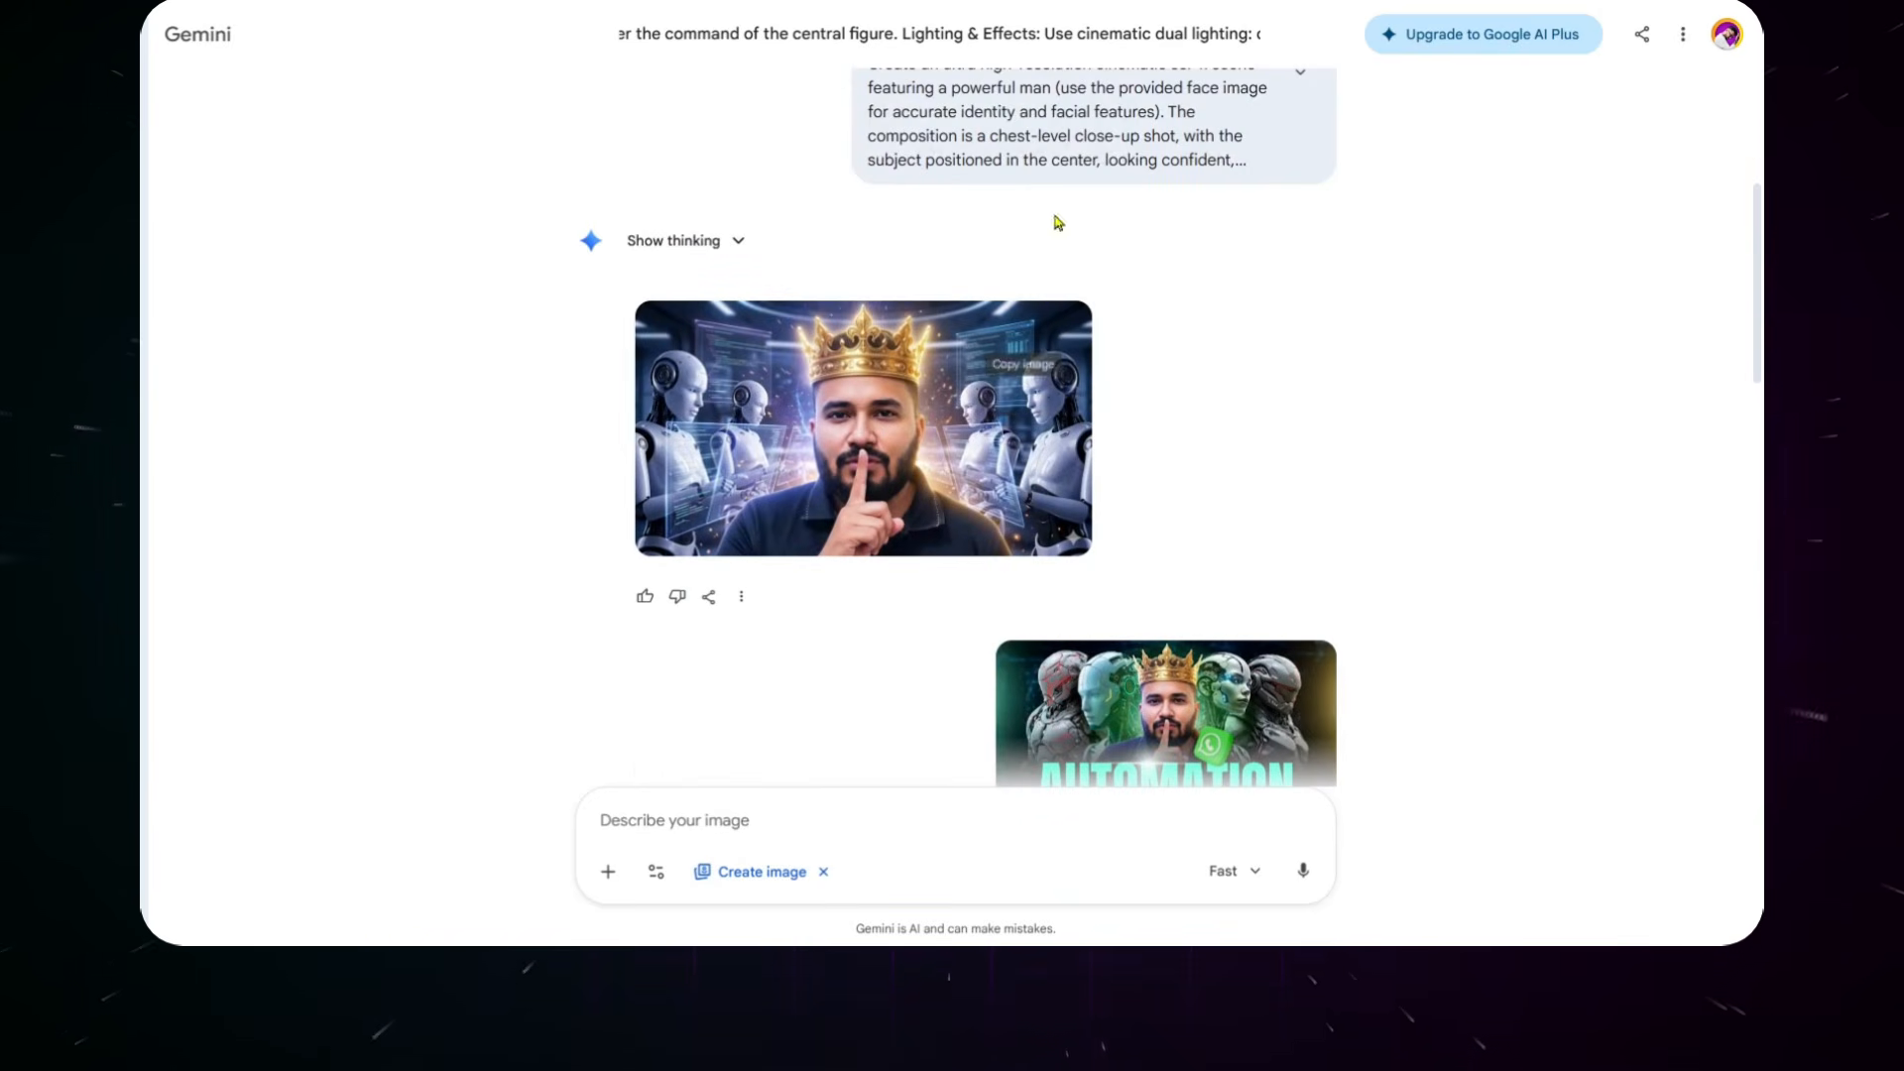
mouse_move(855, 322)
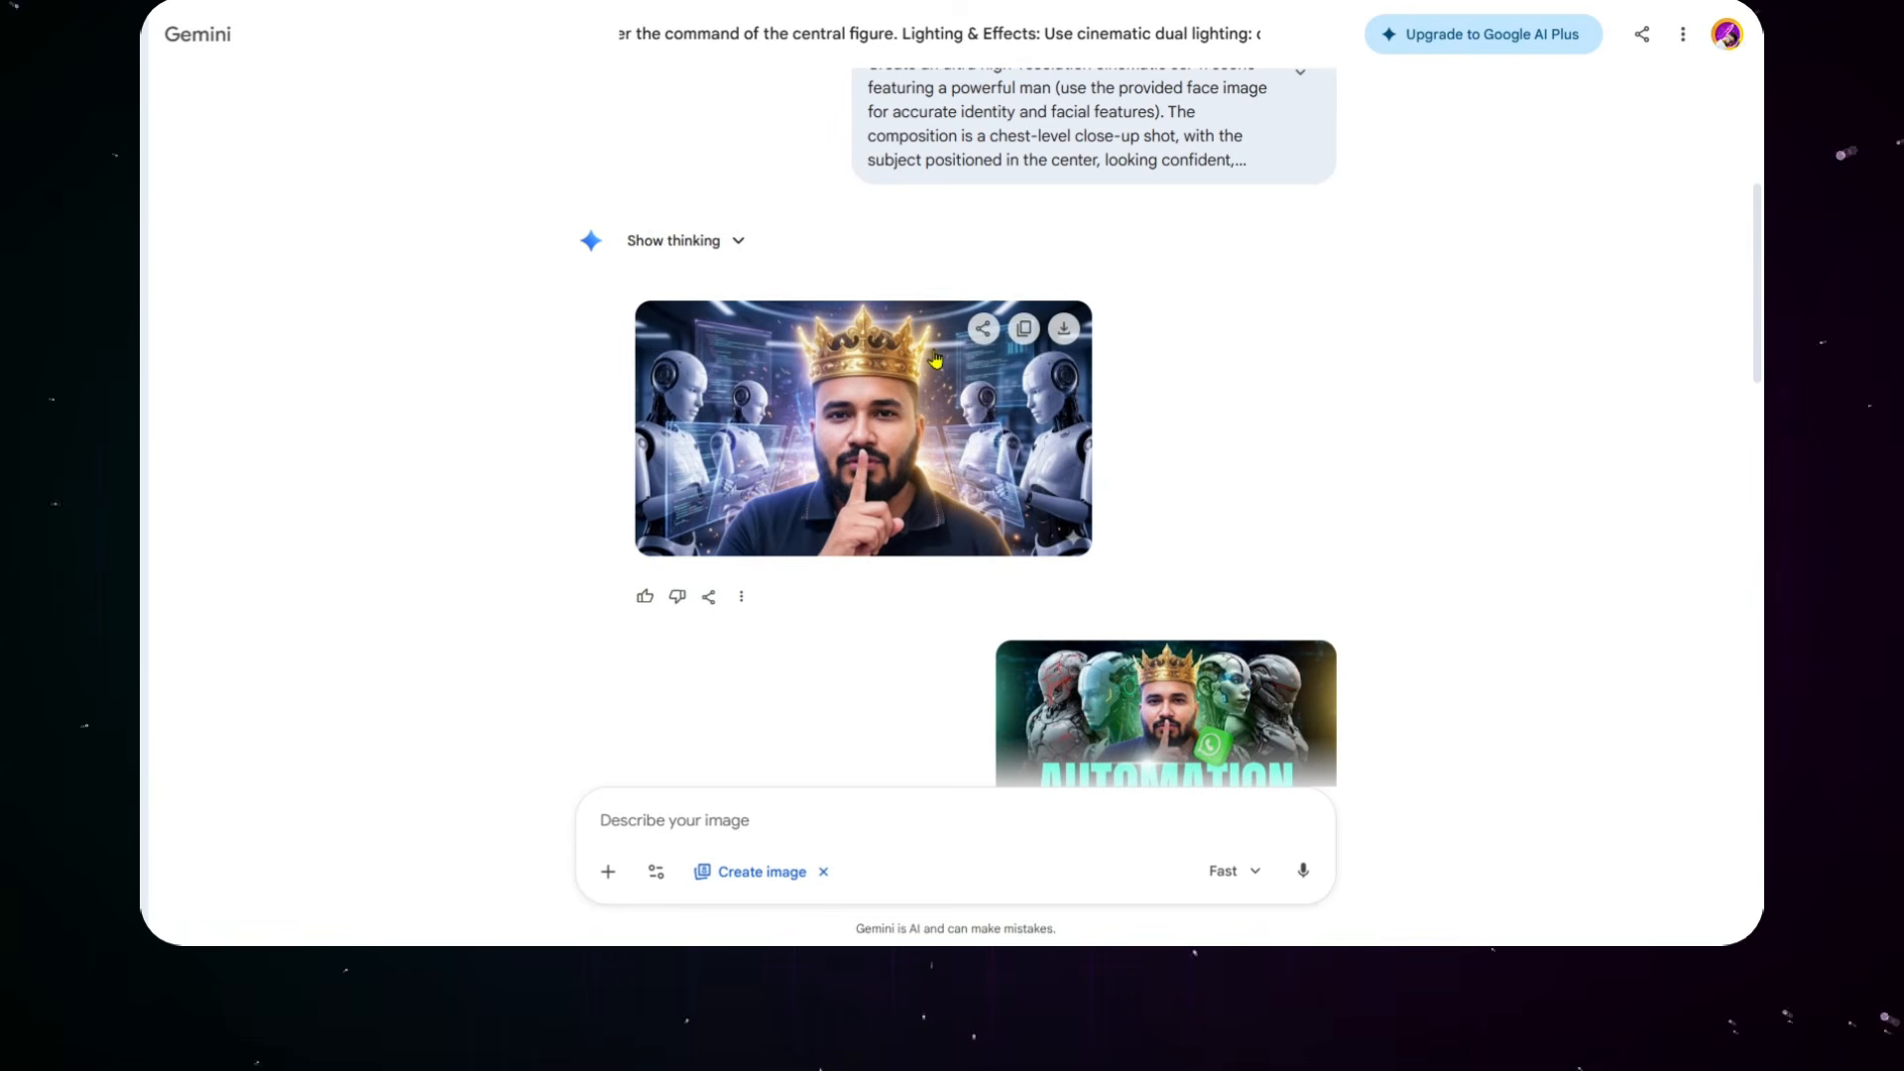
scroll(935, 359, "up", 4)
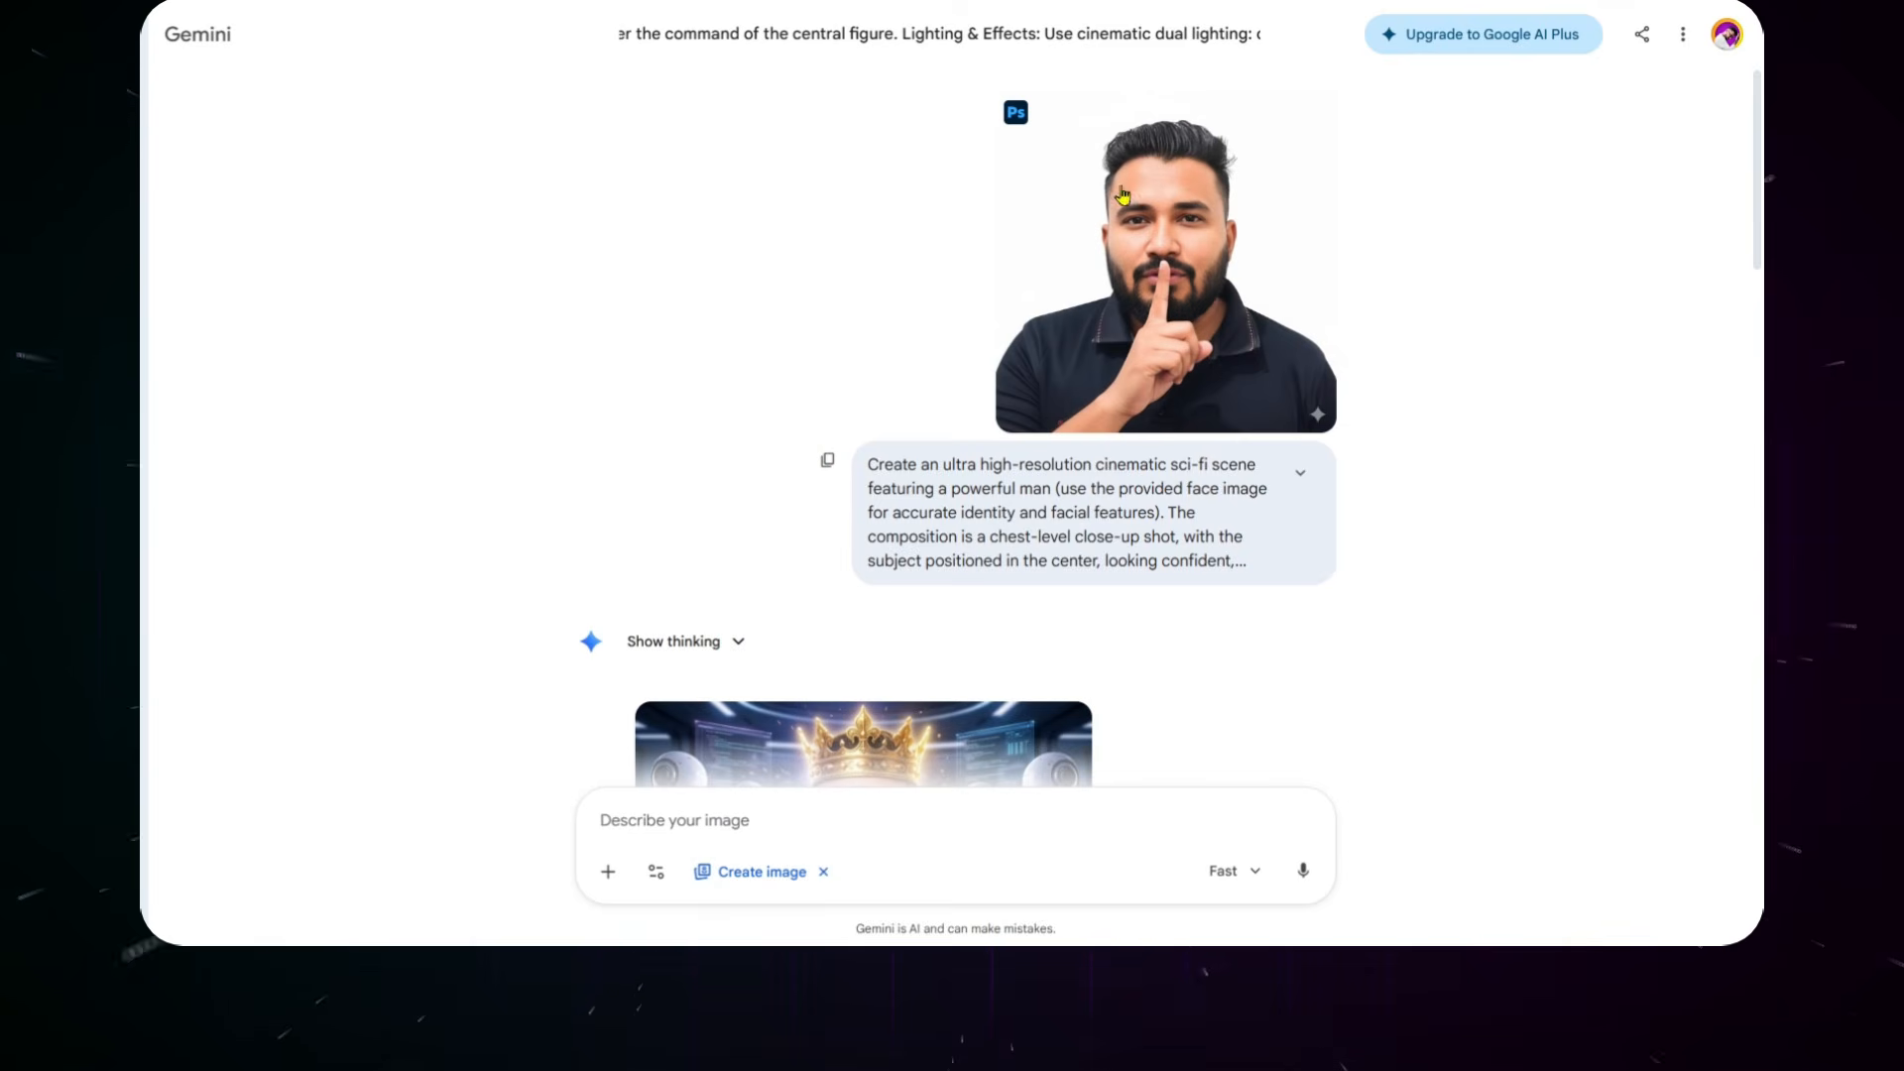
scroll(1249, 192, "down", 4)
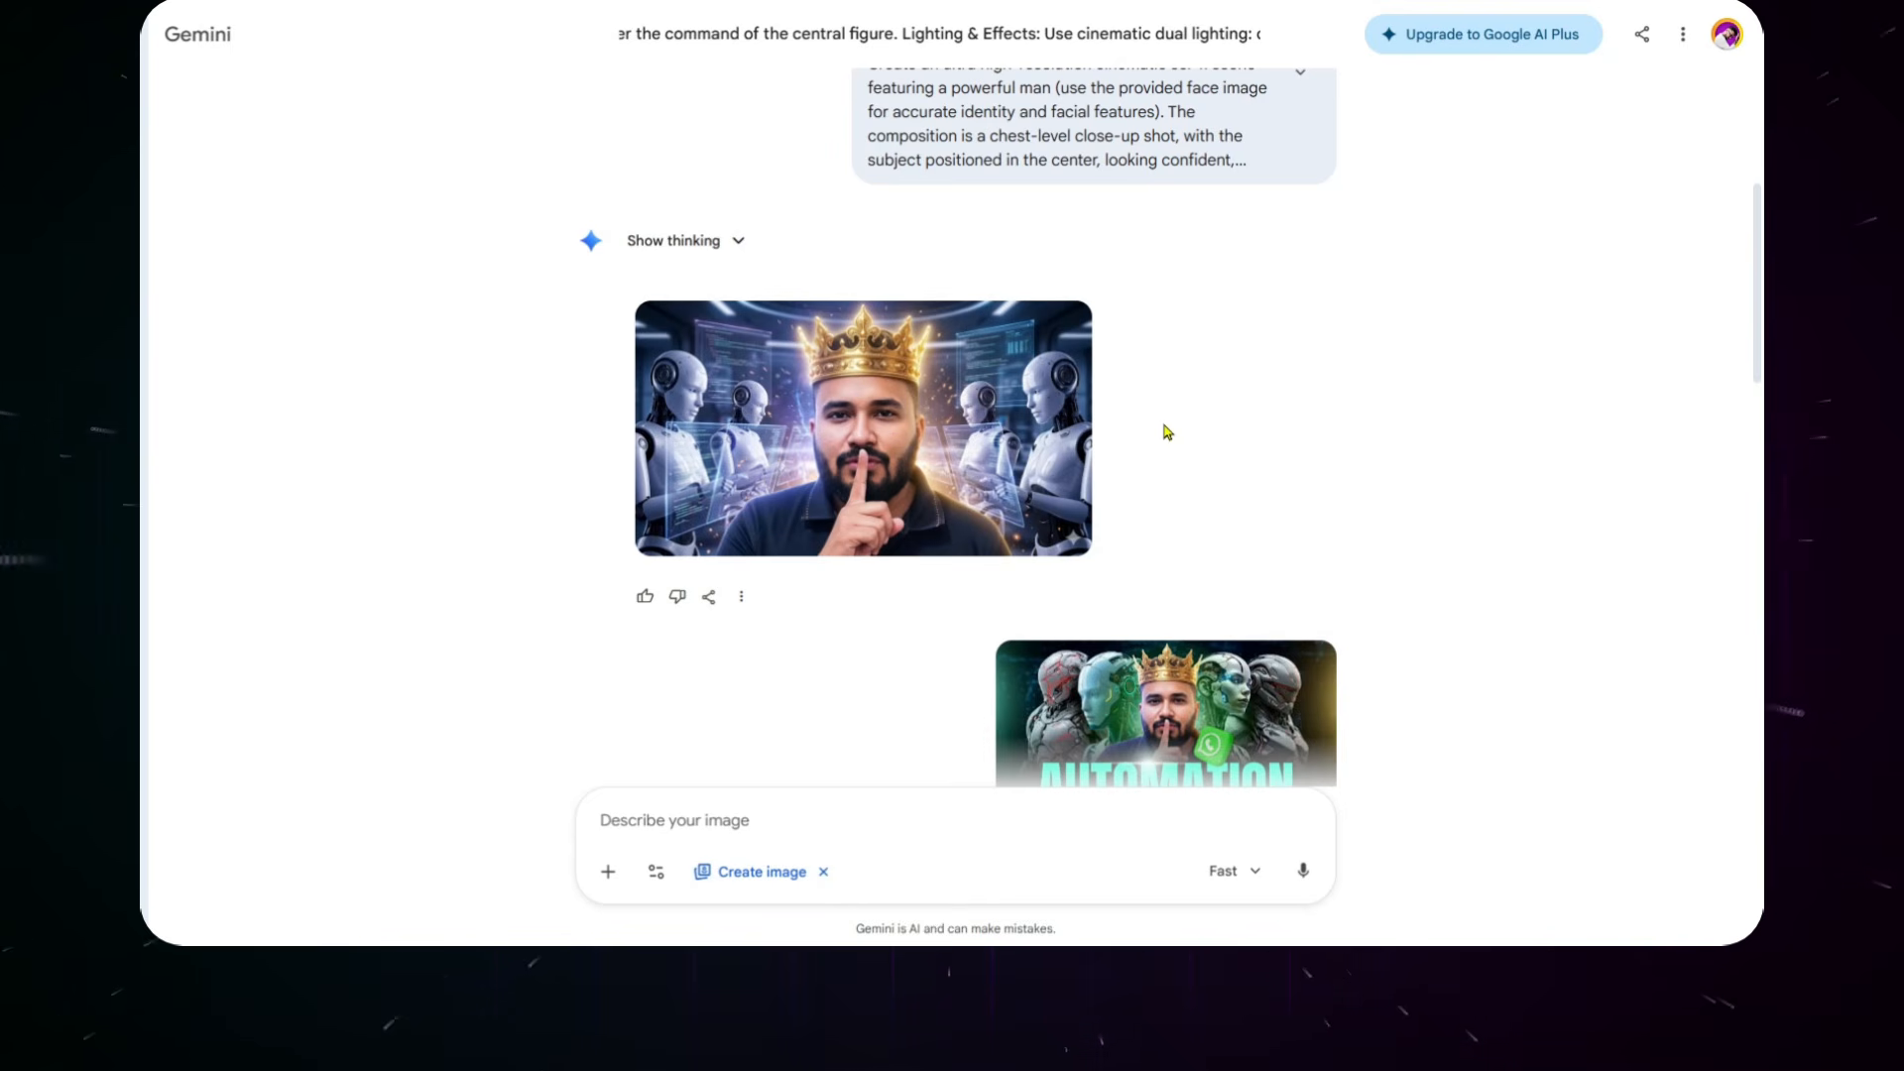
scroll(1163, 432, "up", 1)
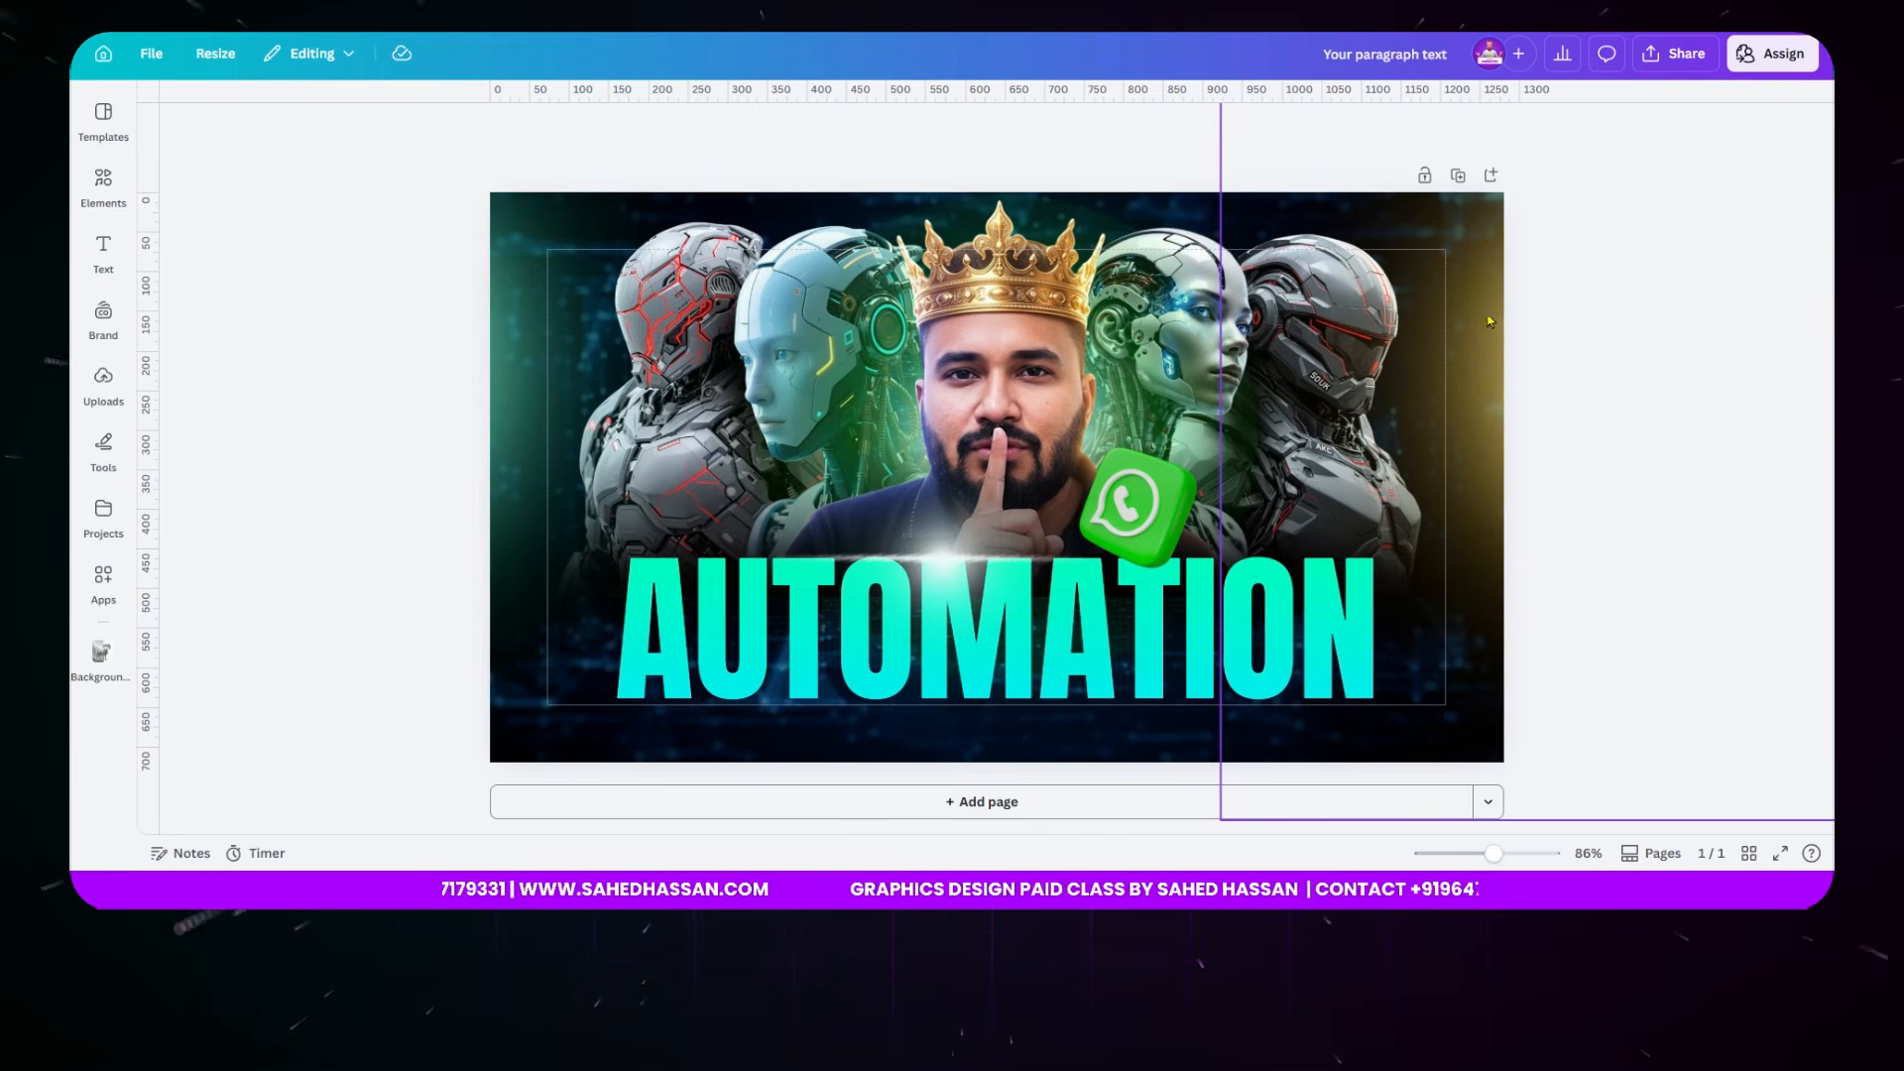
- In the Canva design, add a blank second page below the AUTOMATION thumbnail
left_click(1095, 803)
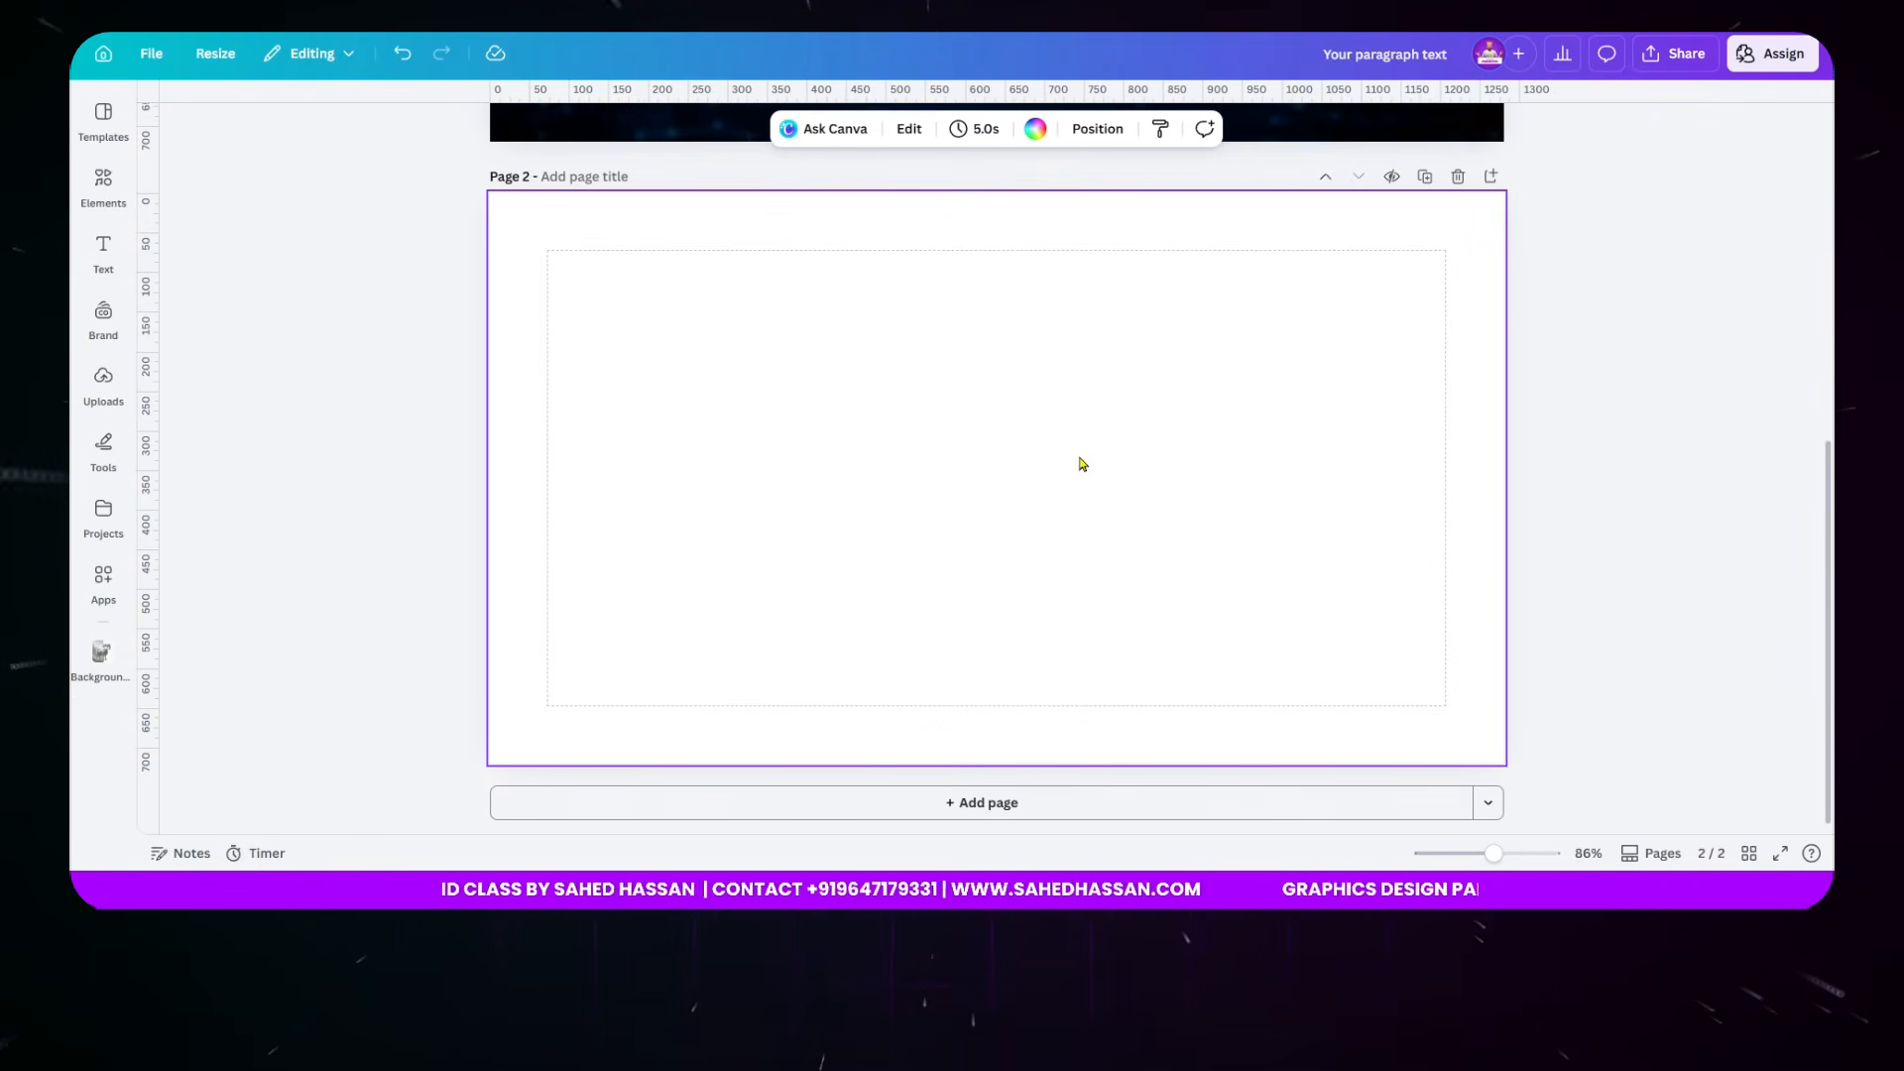
scroll(1083, 464, "up", 6)
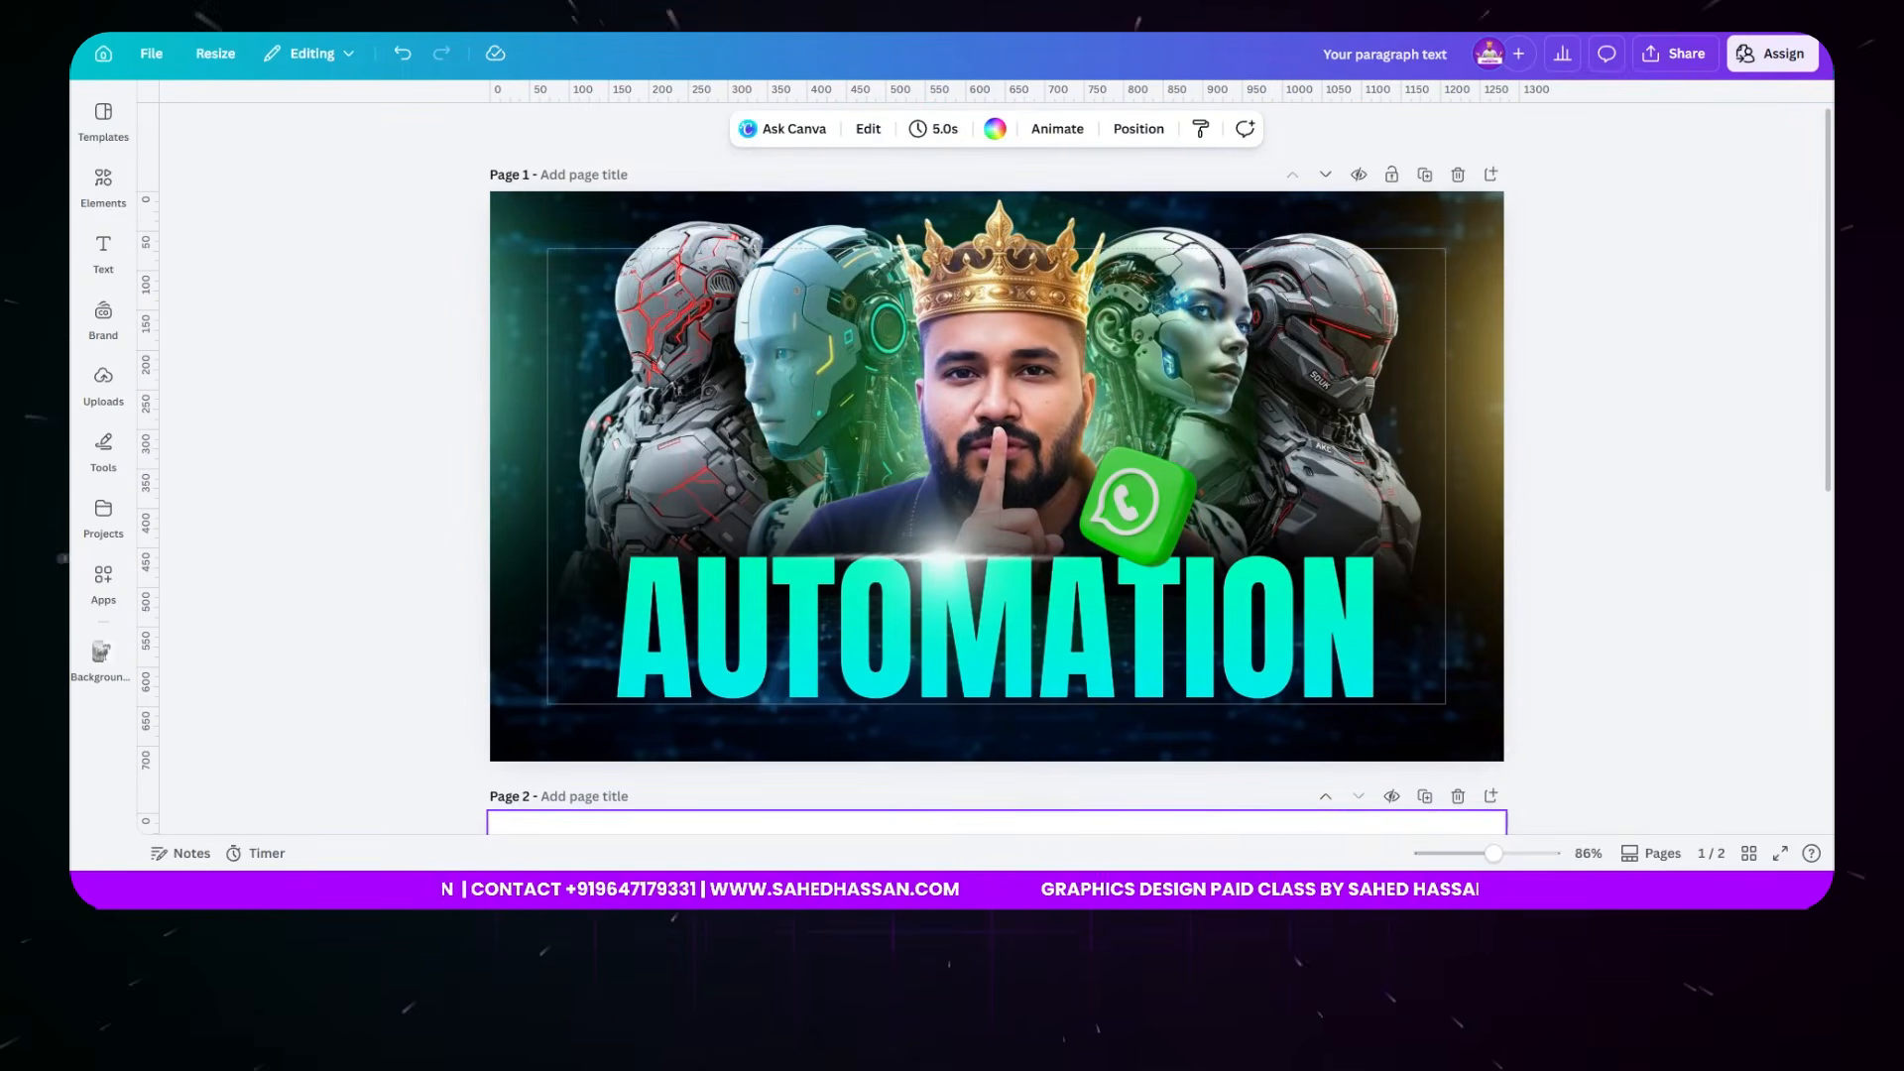
- In a new browser tab, search Google for "cyborg pinterest" and show the image results
key("ctrl+t")
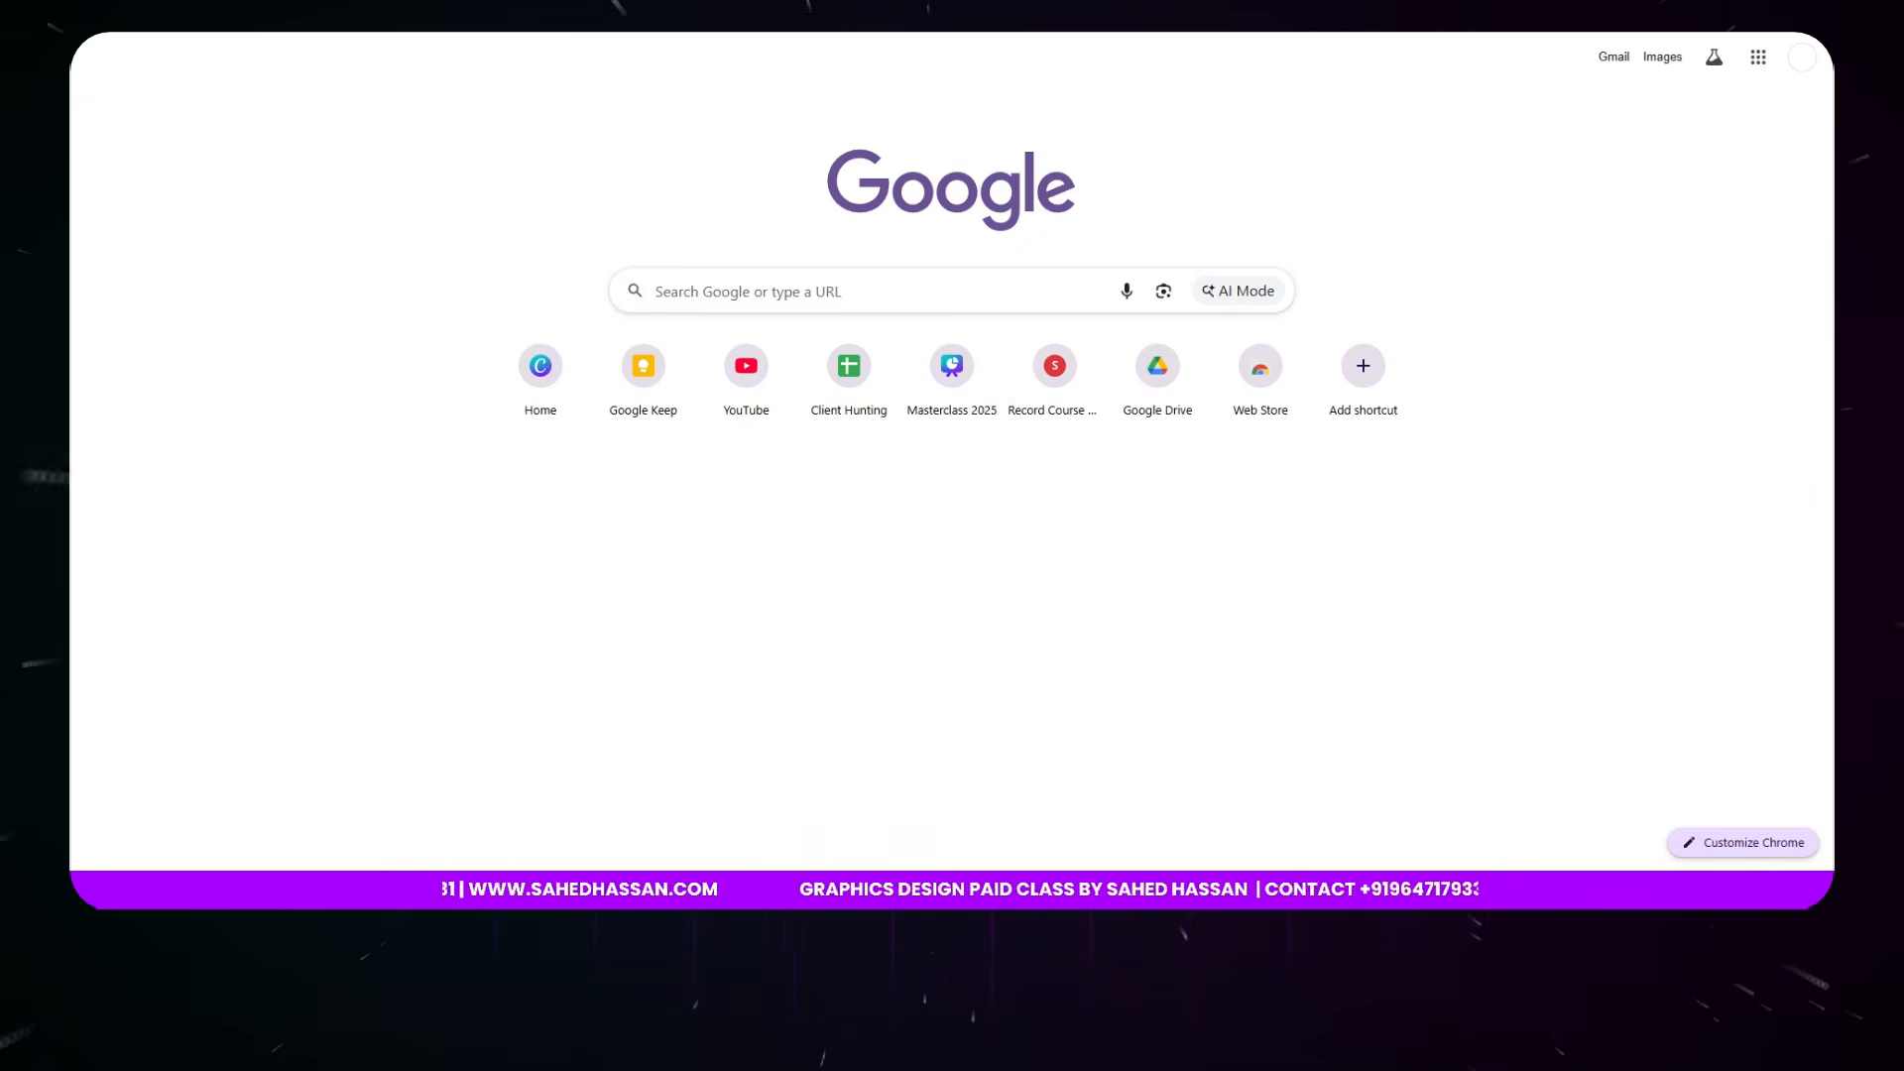
type("cyborg pi")
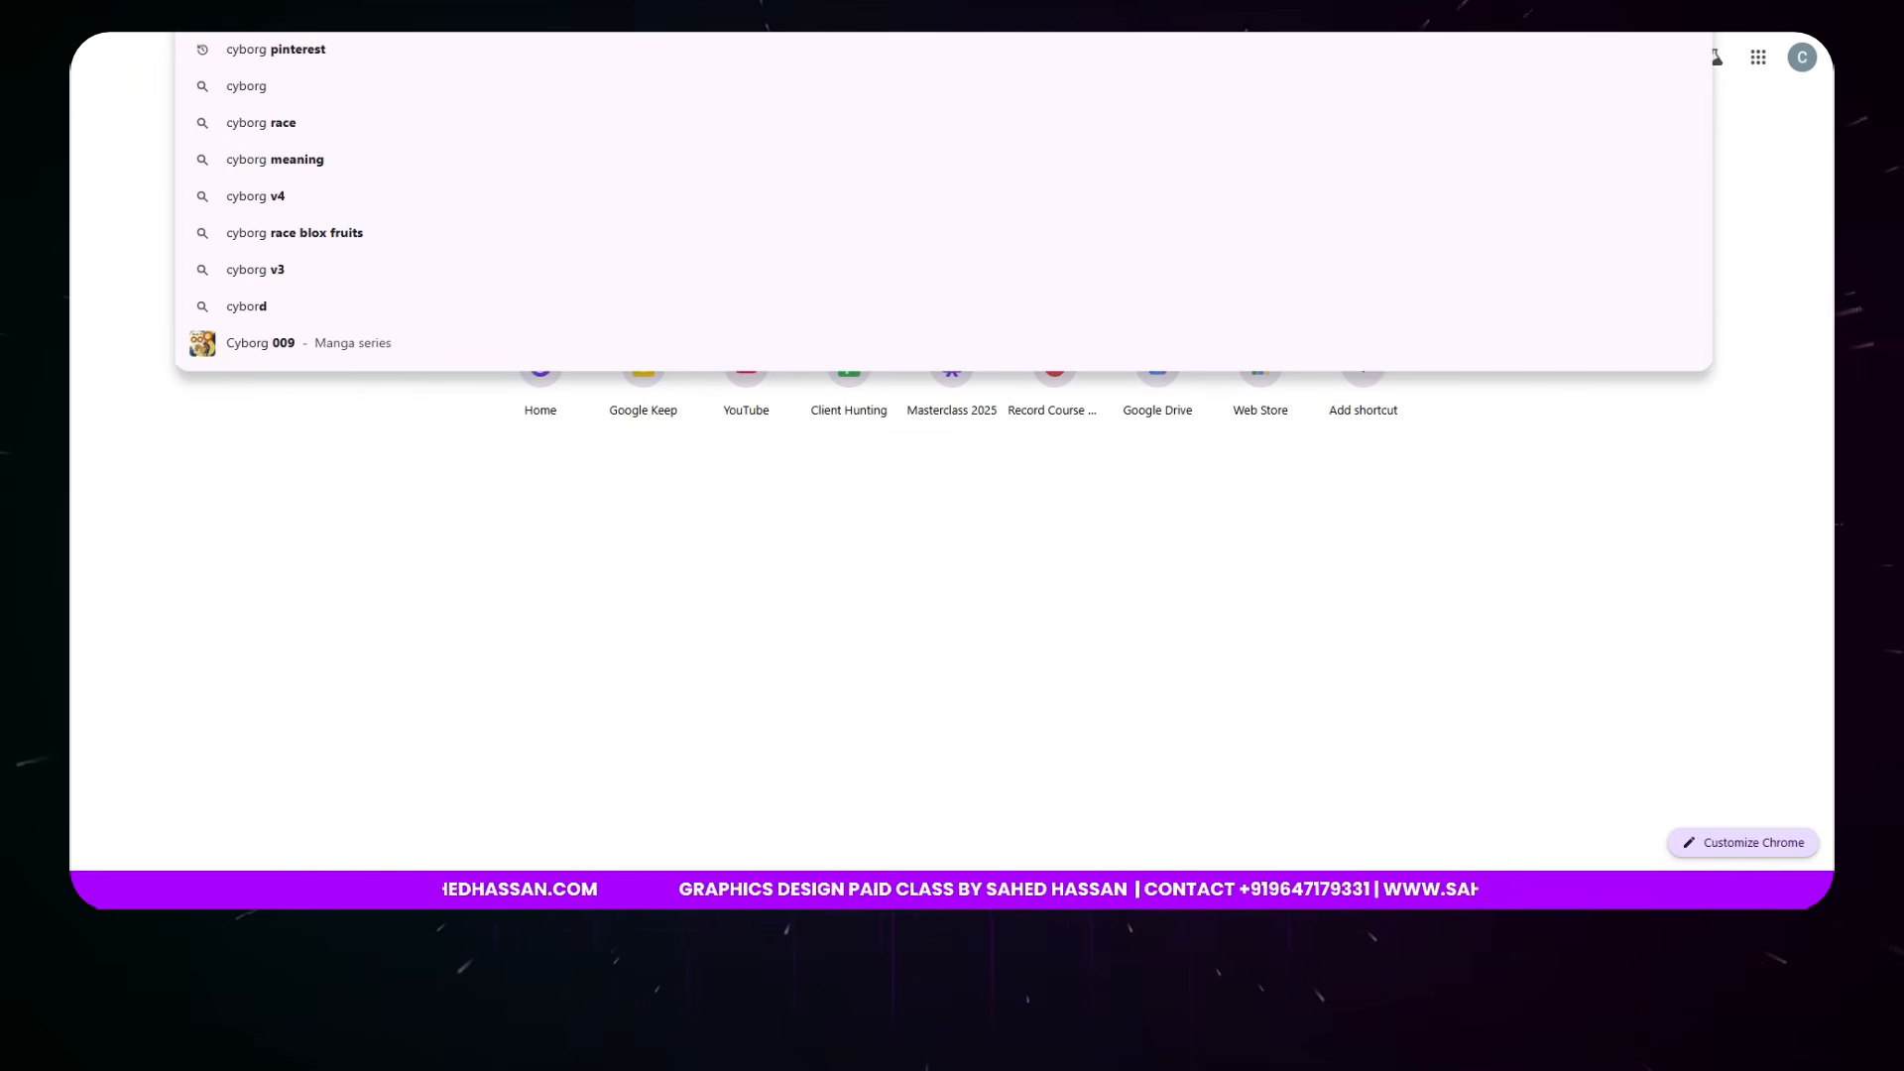
type("nterest")
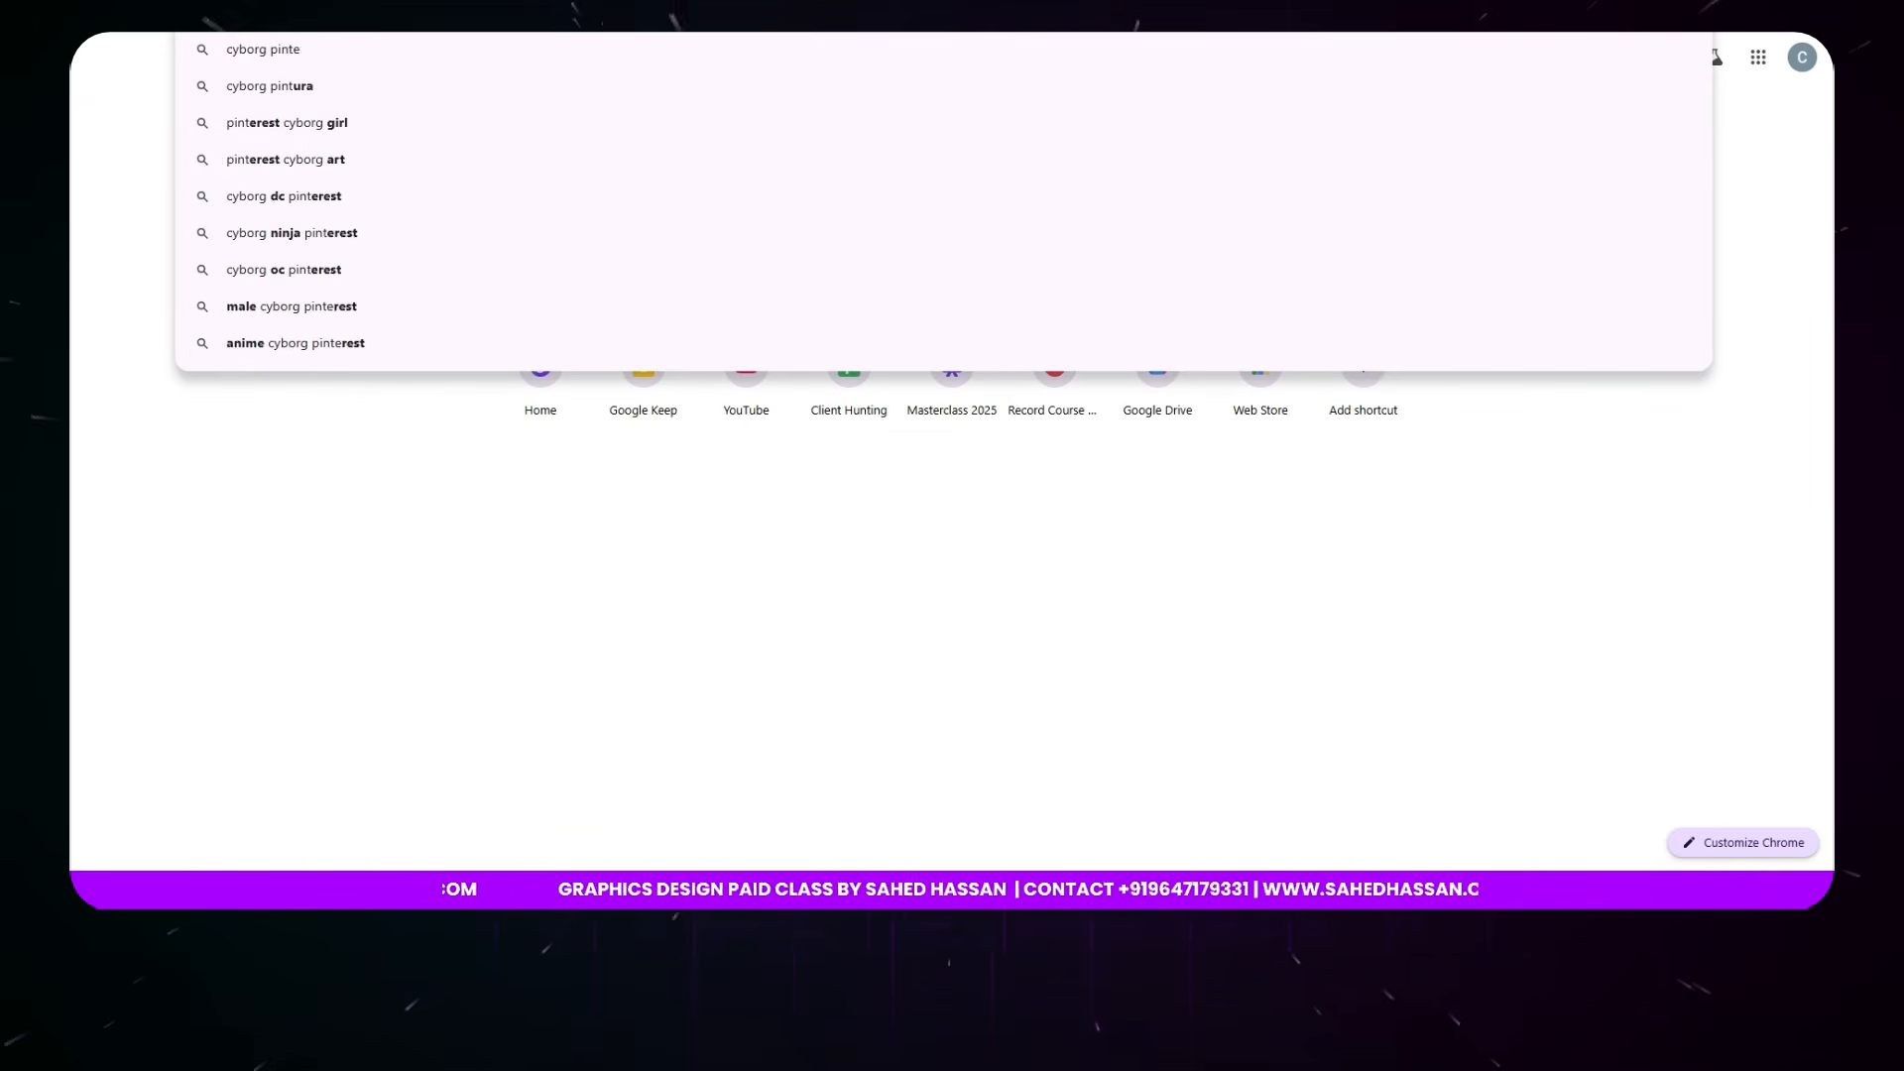
key("Return")
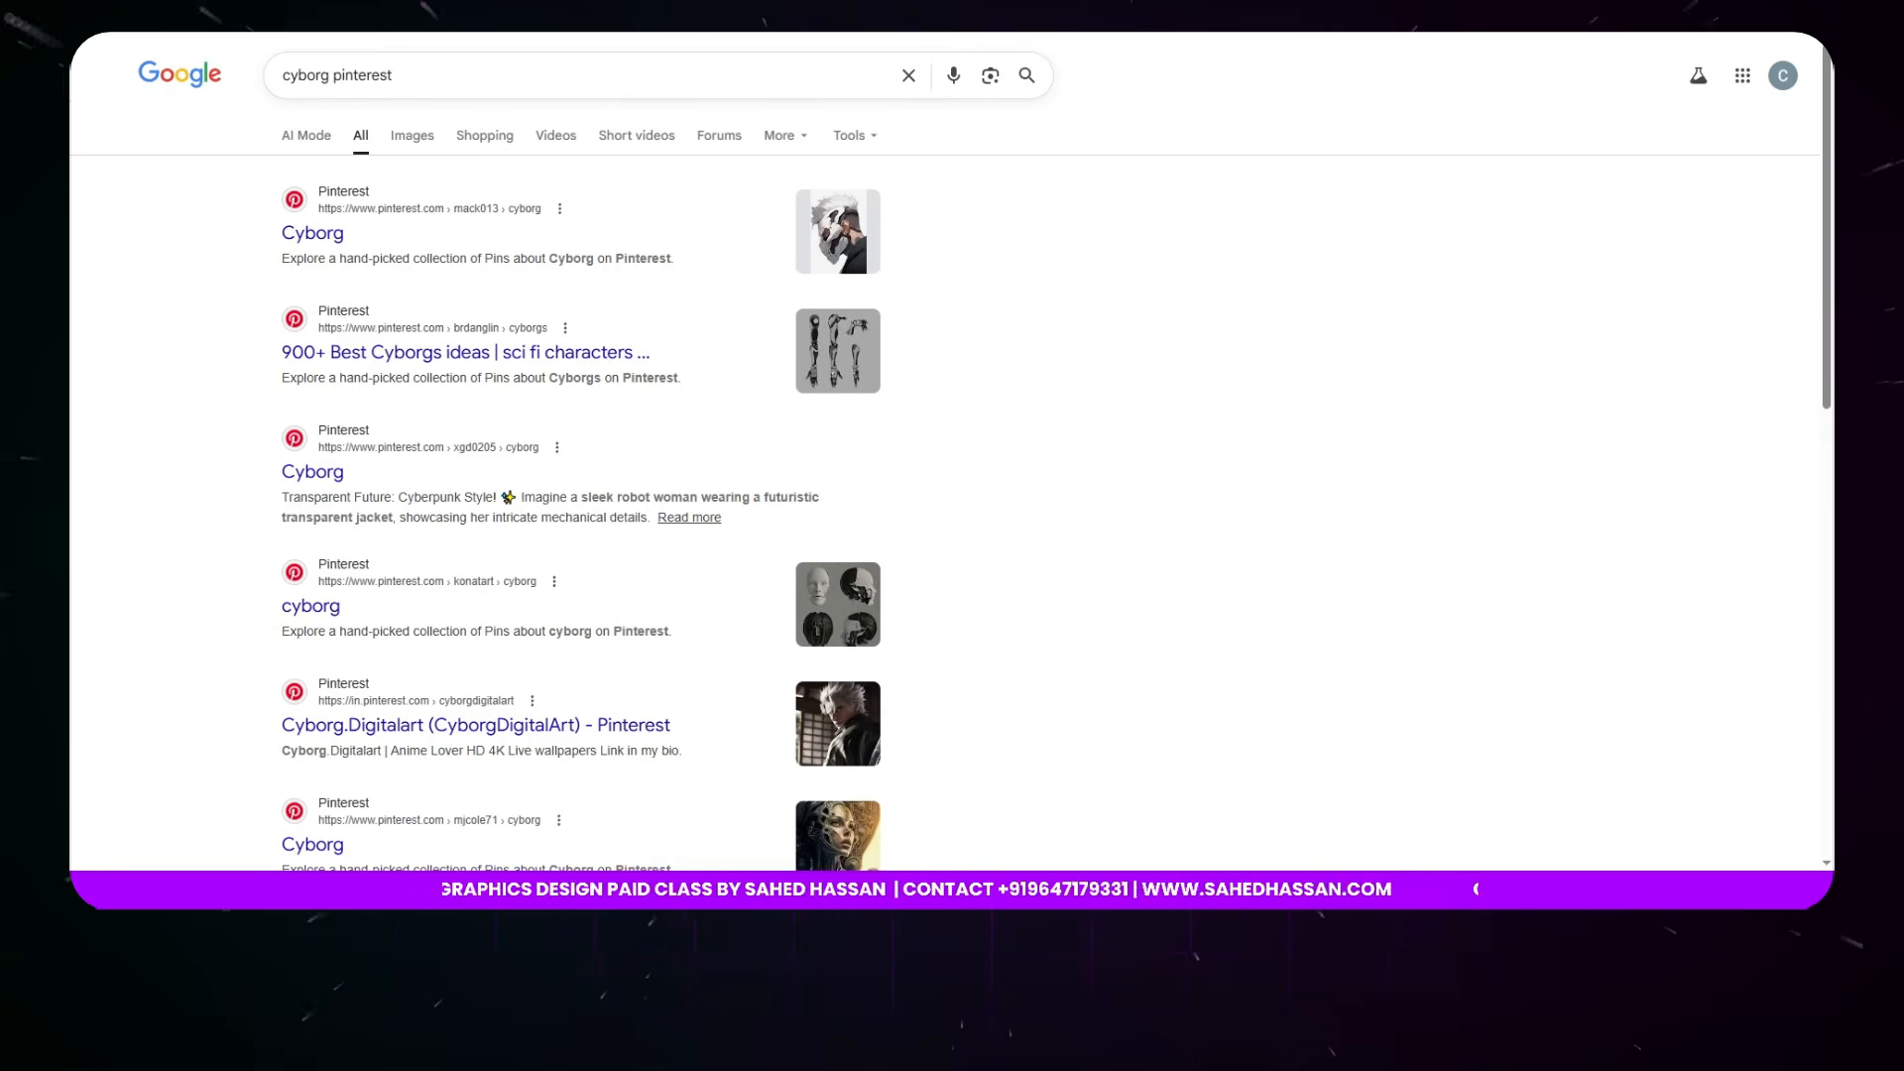
left_click(426, 141)
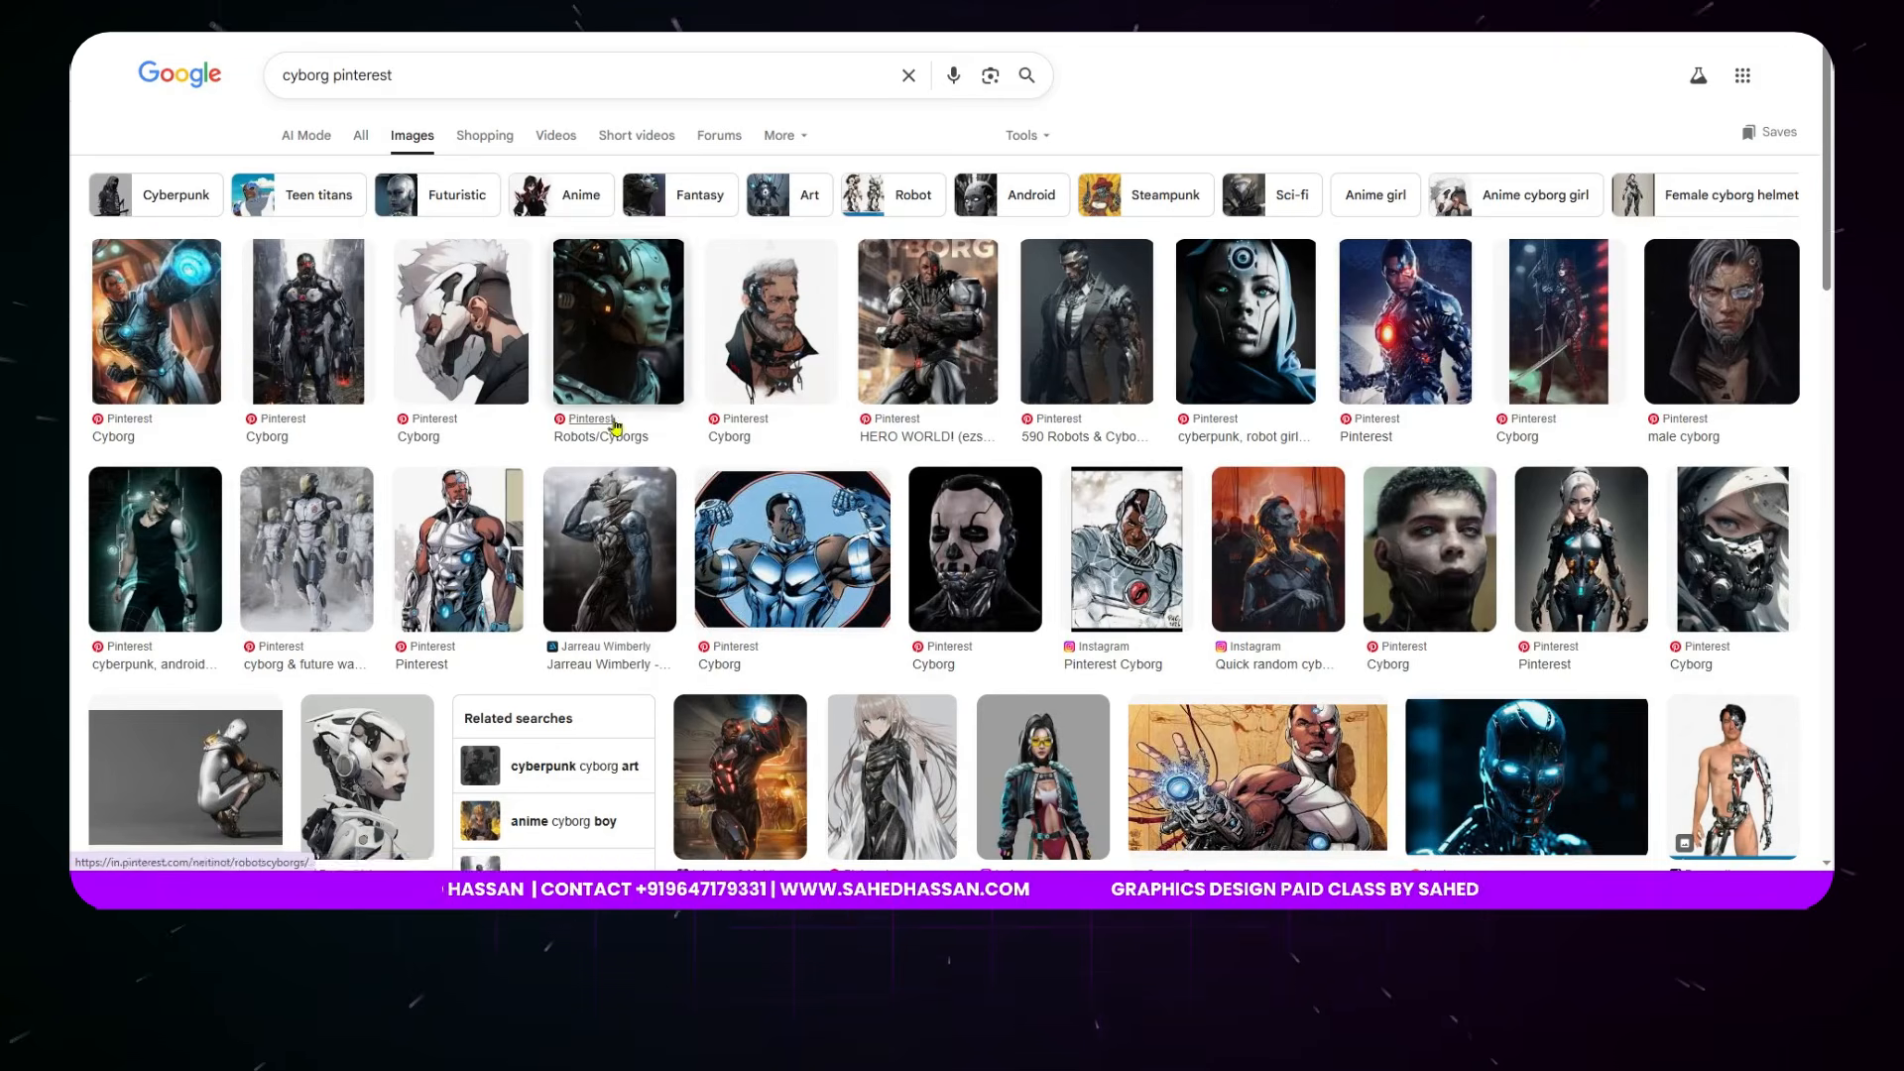
- Look through the cyborg image results for robot references, previewing the dark glowing-eyed cyborg and its related images
scroll(671, 511, "down", 1)
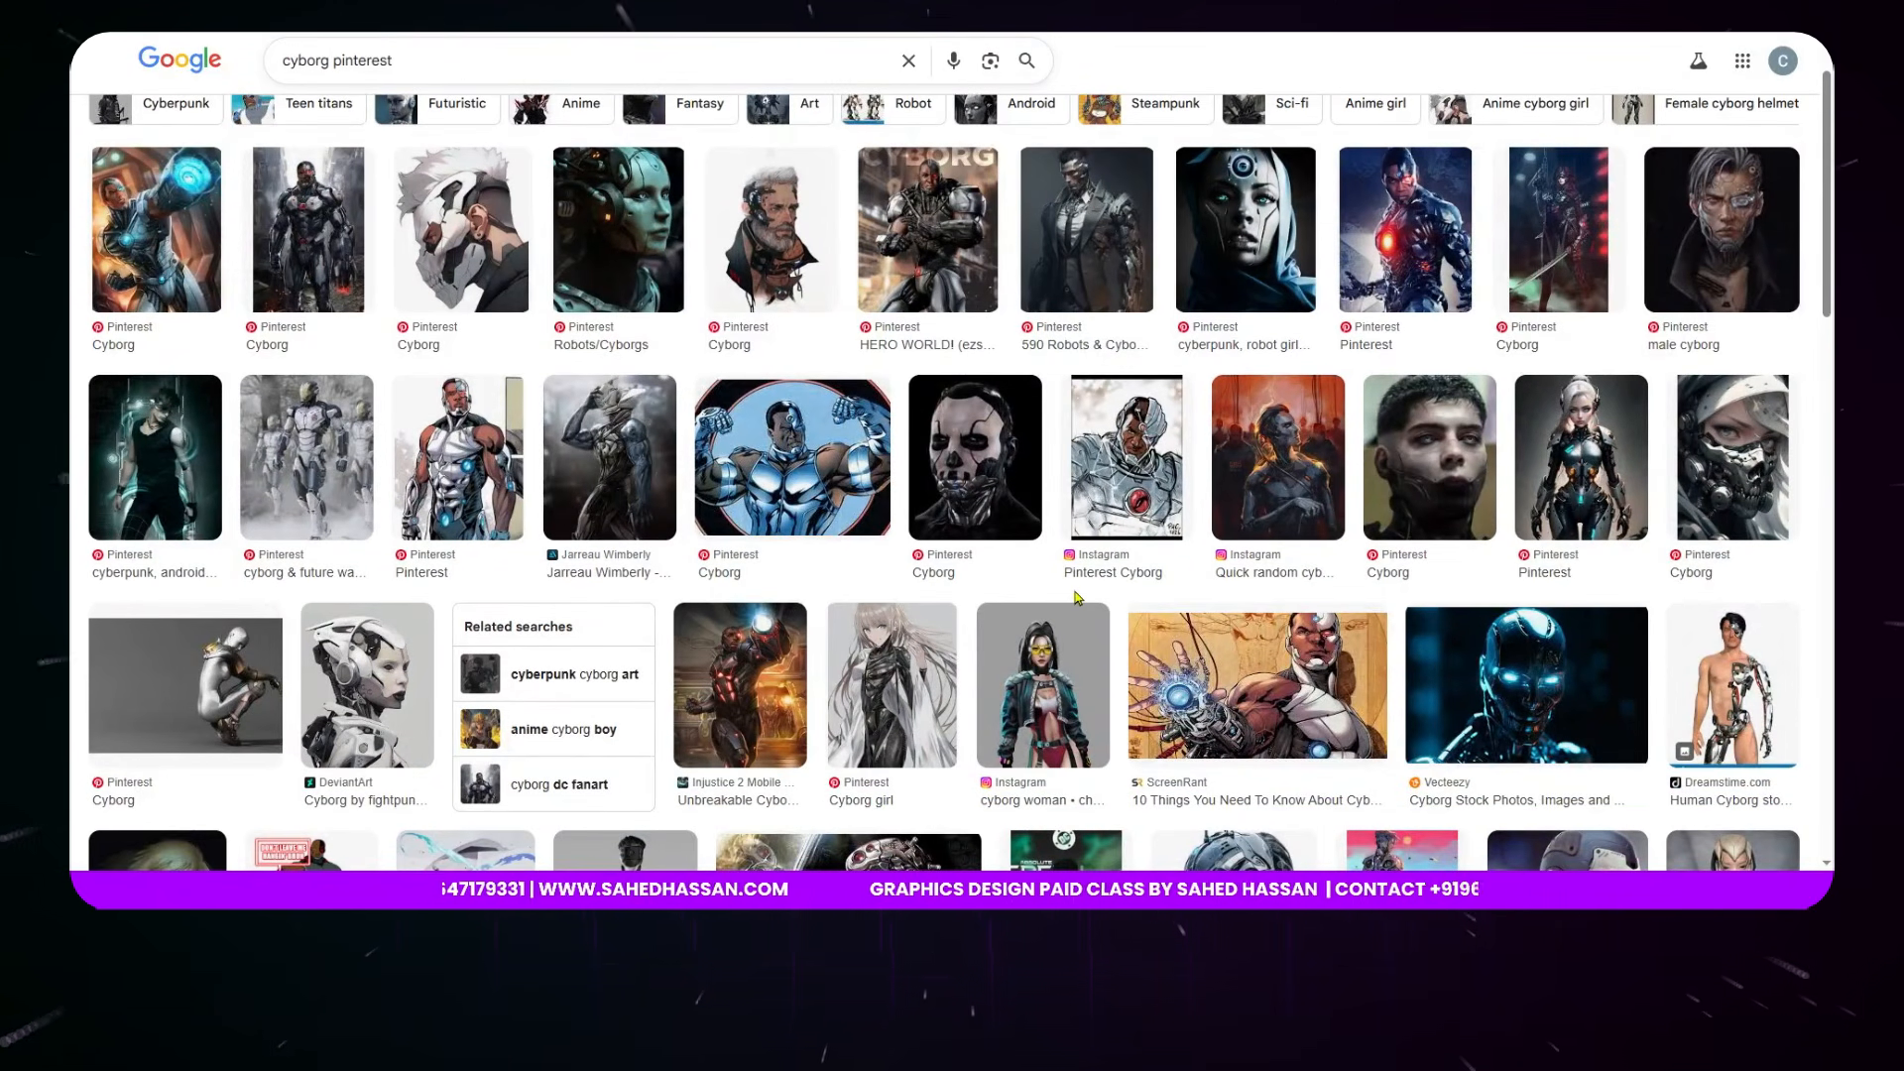
scroll(1289, 556, "down", 2)
left_click(1556, 516)
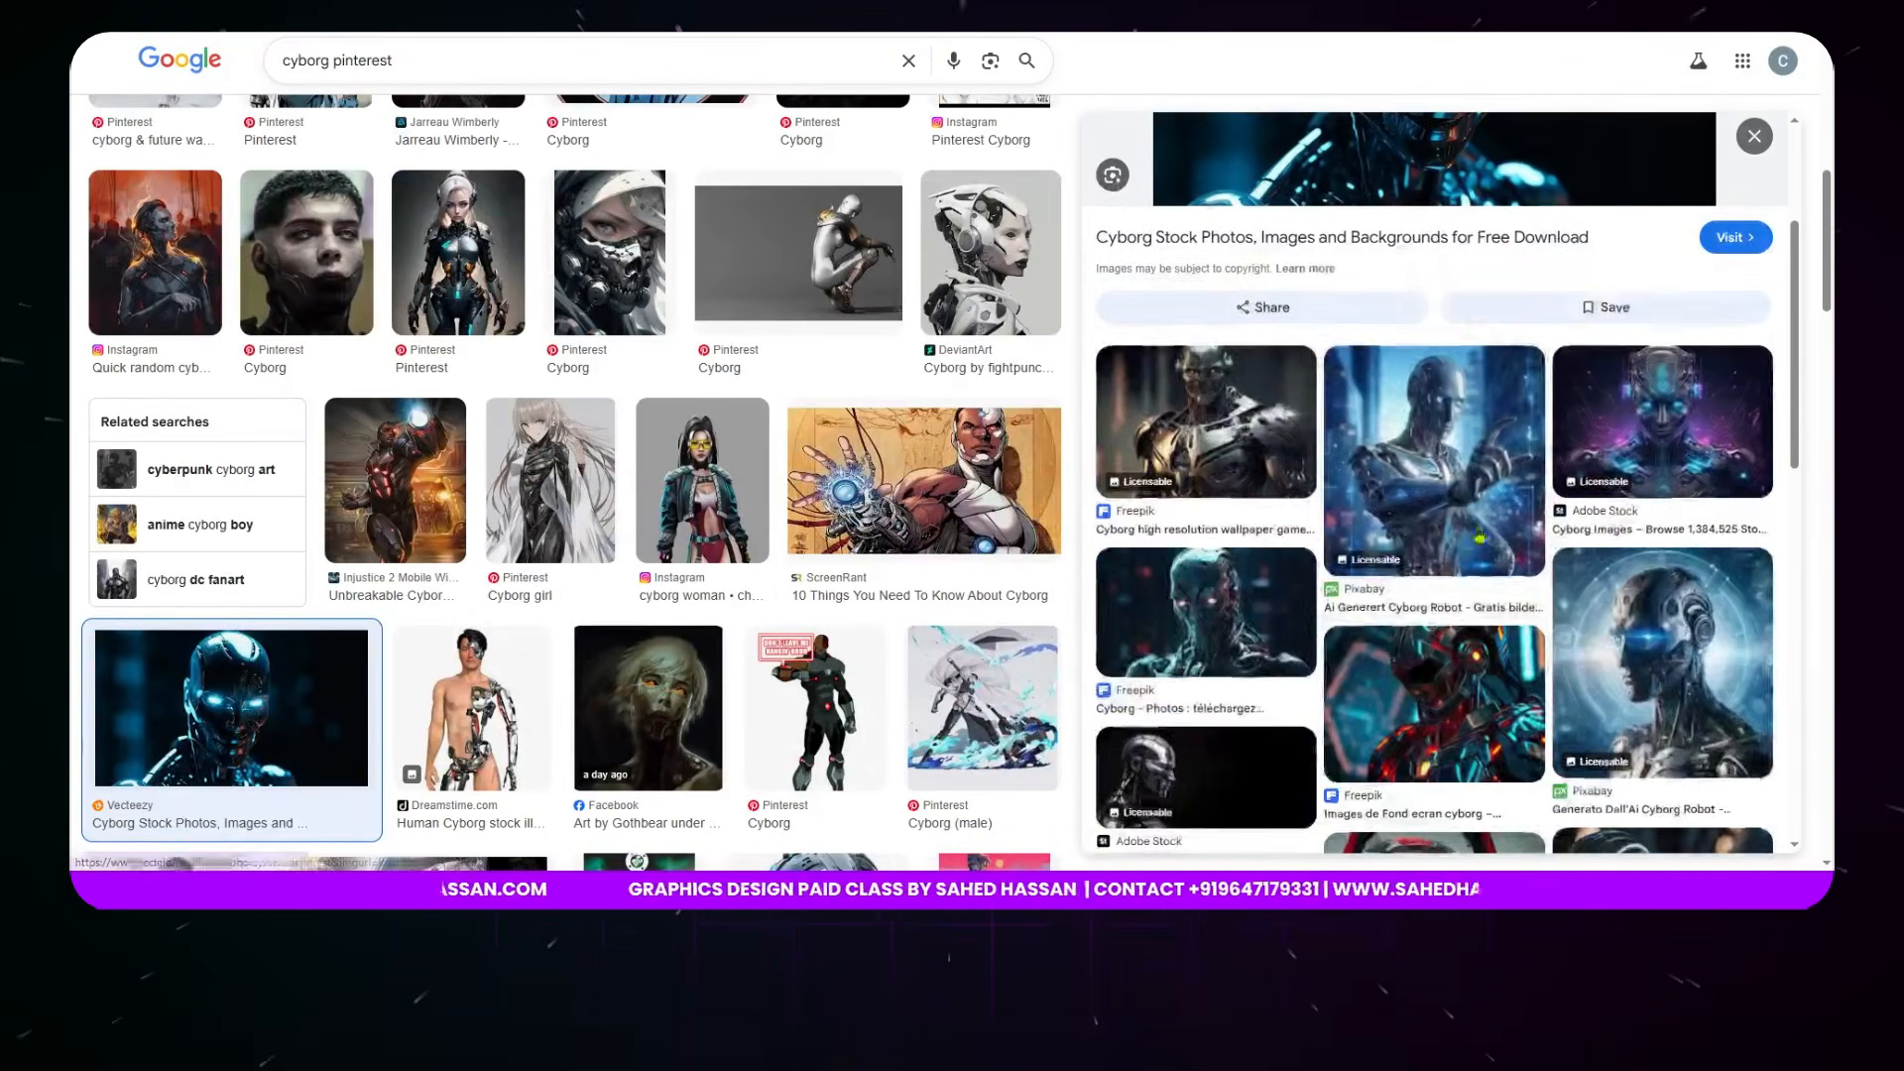
scroll(1479, 537, "down", 4)
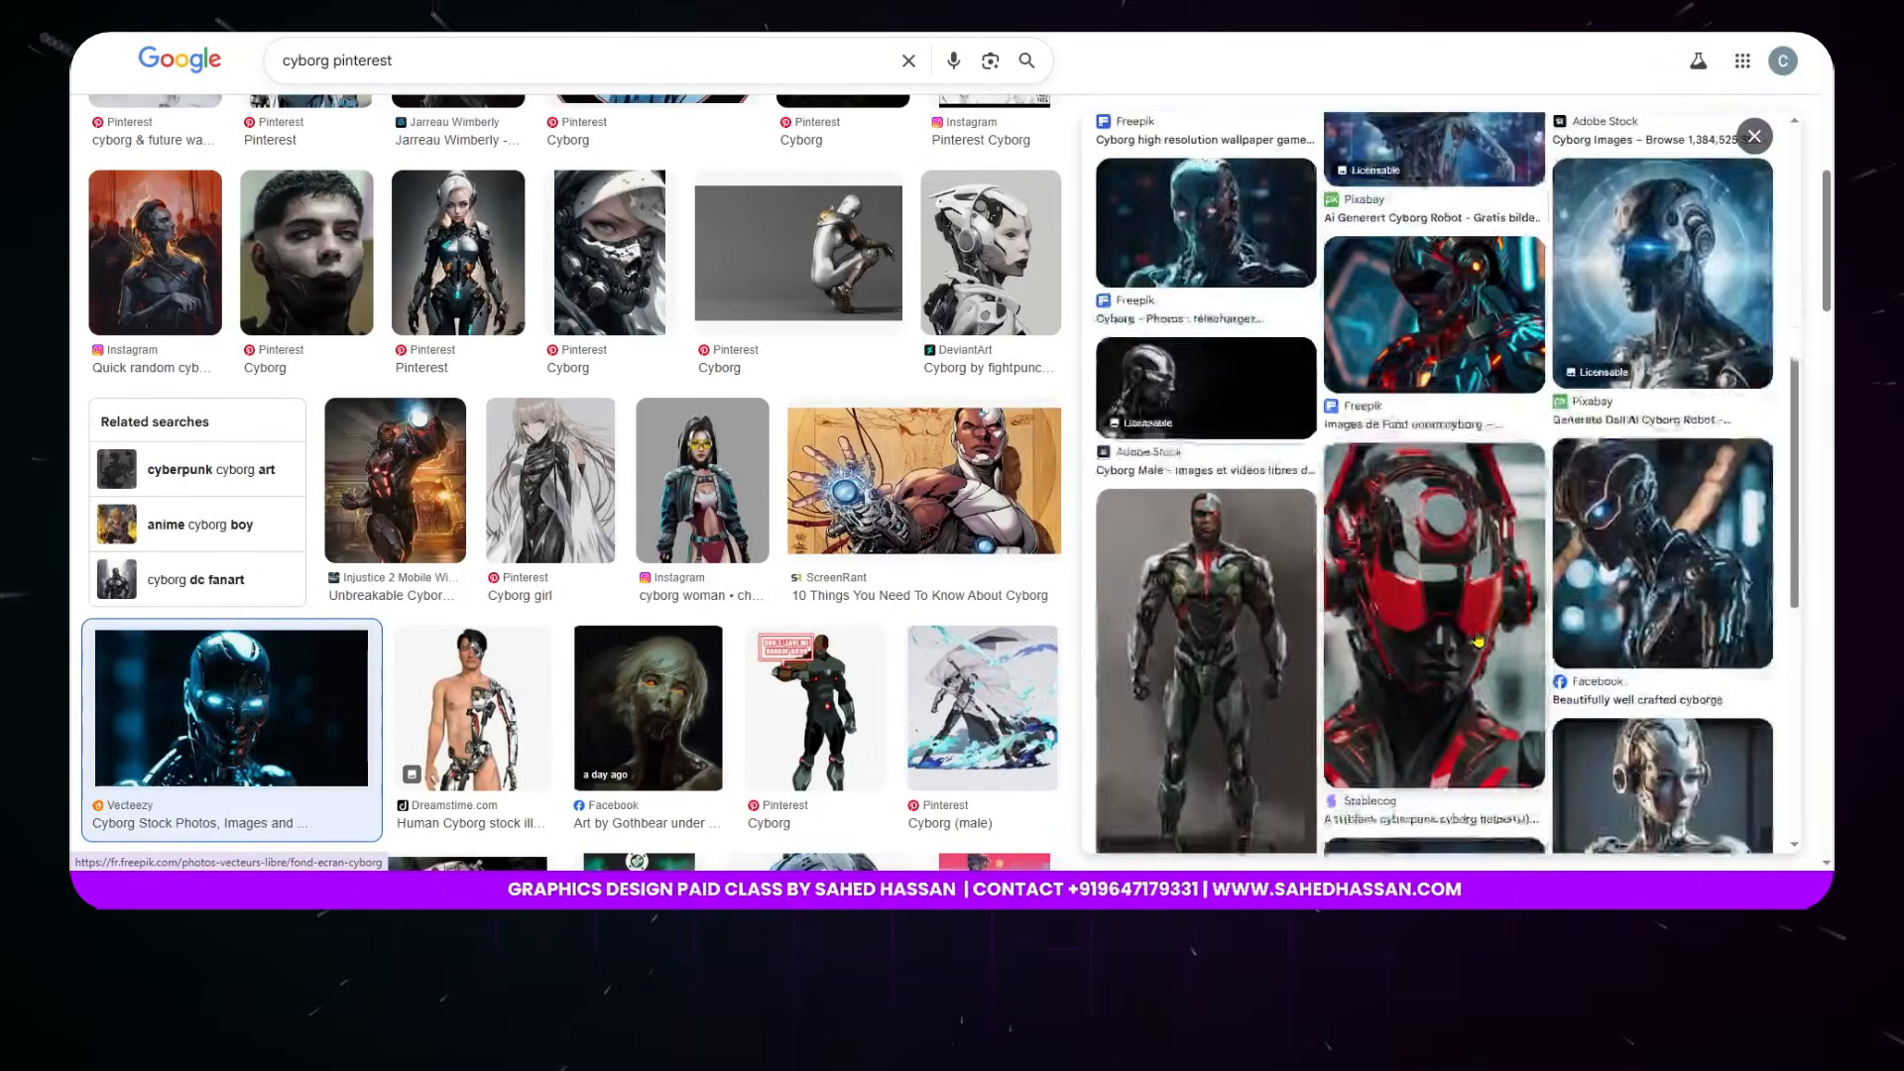
scroll(1636, 595, "up", 4)
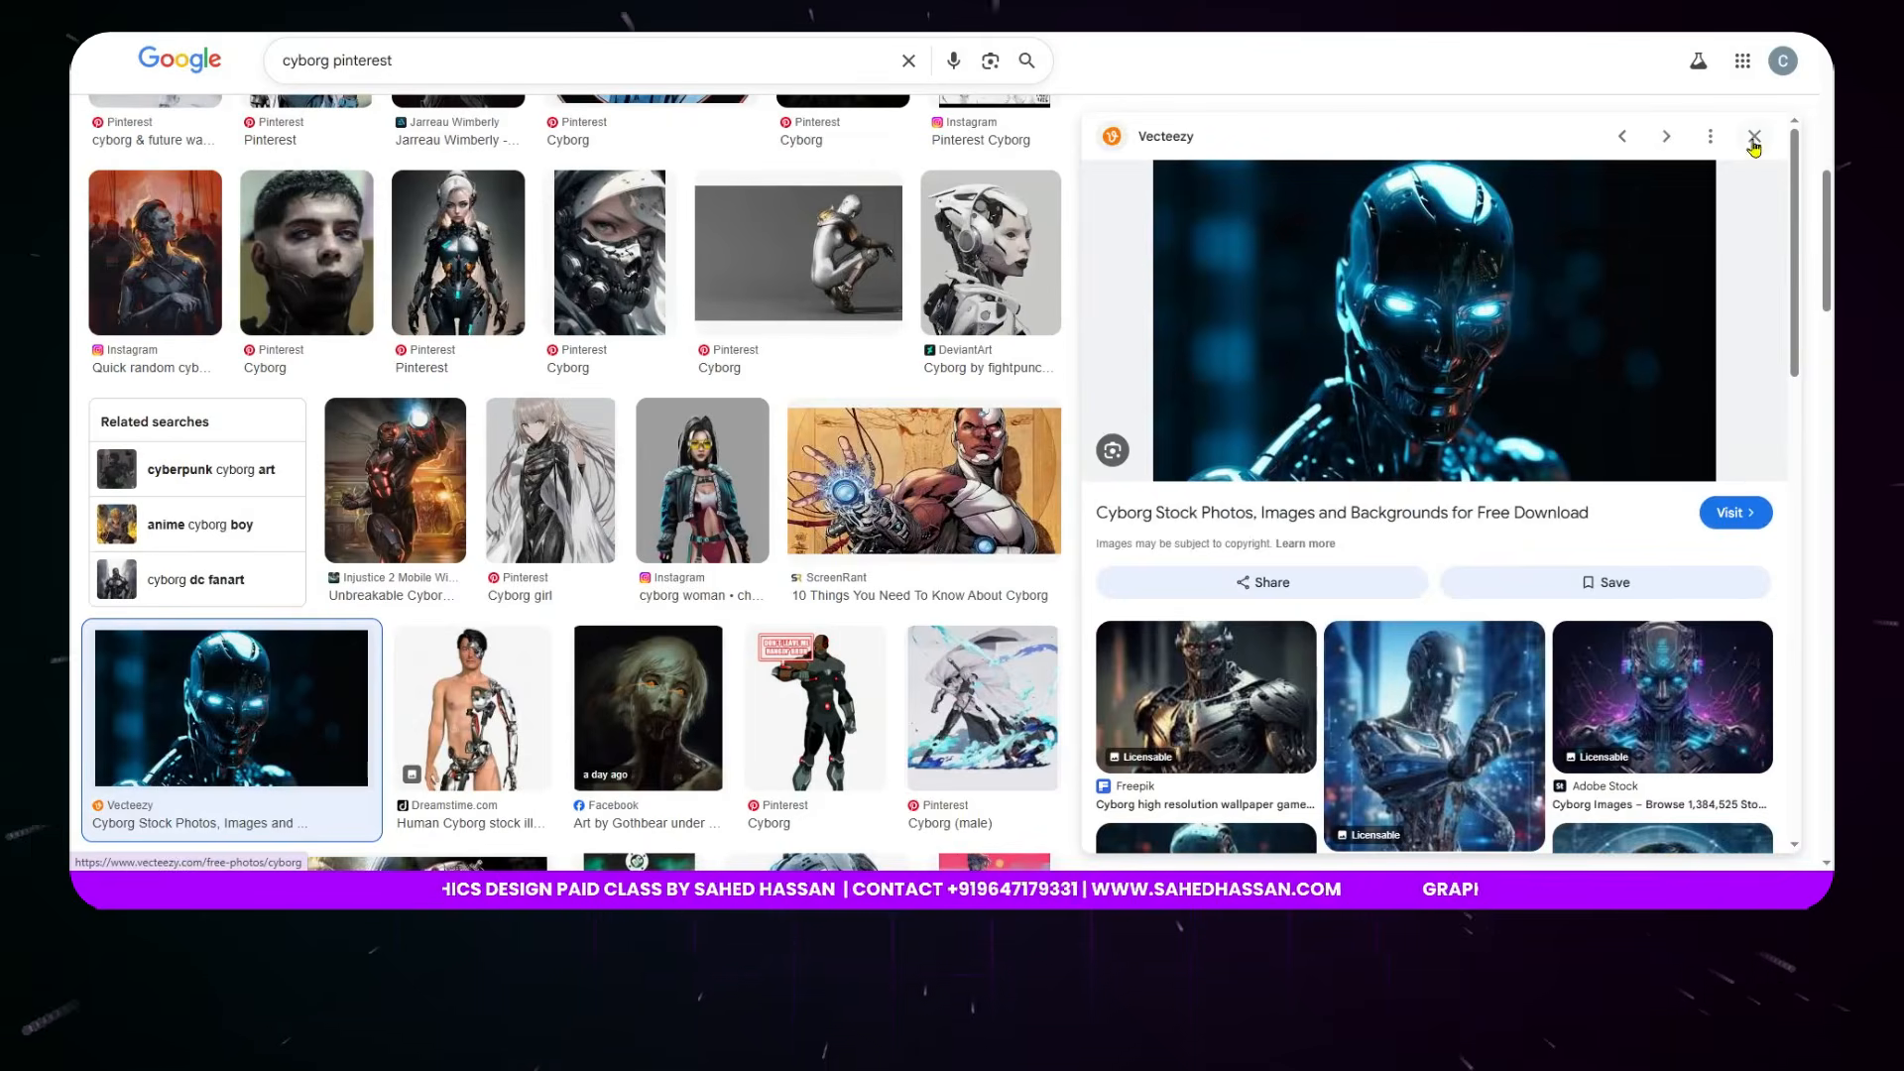
left_click(1754, 138)
scroll(845, 515, "up", 5)
scroll(845, 515, "down", 15)
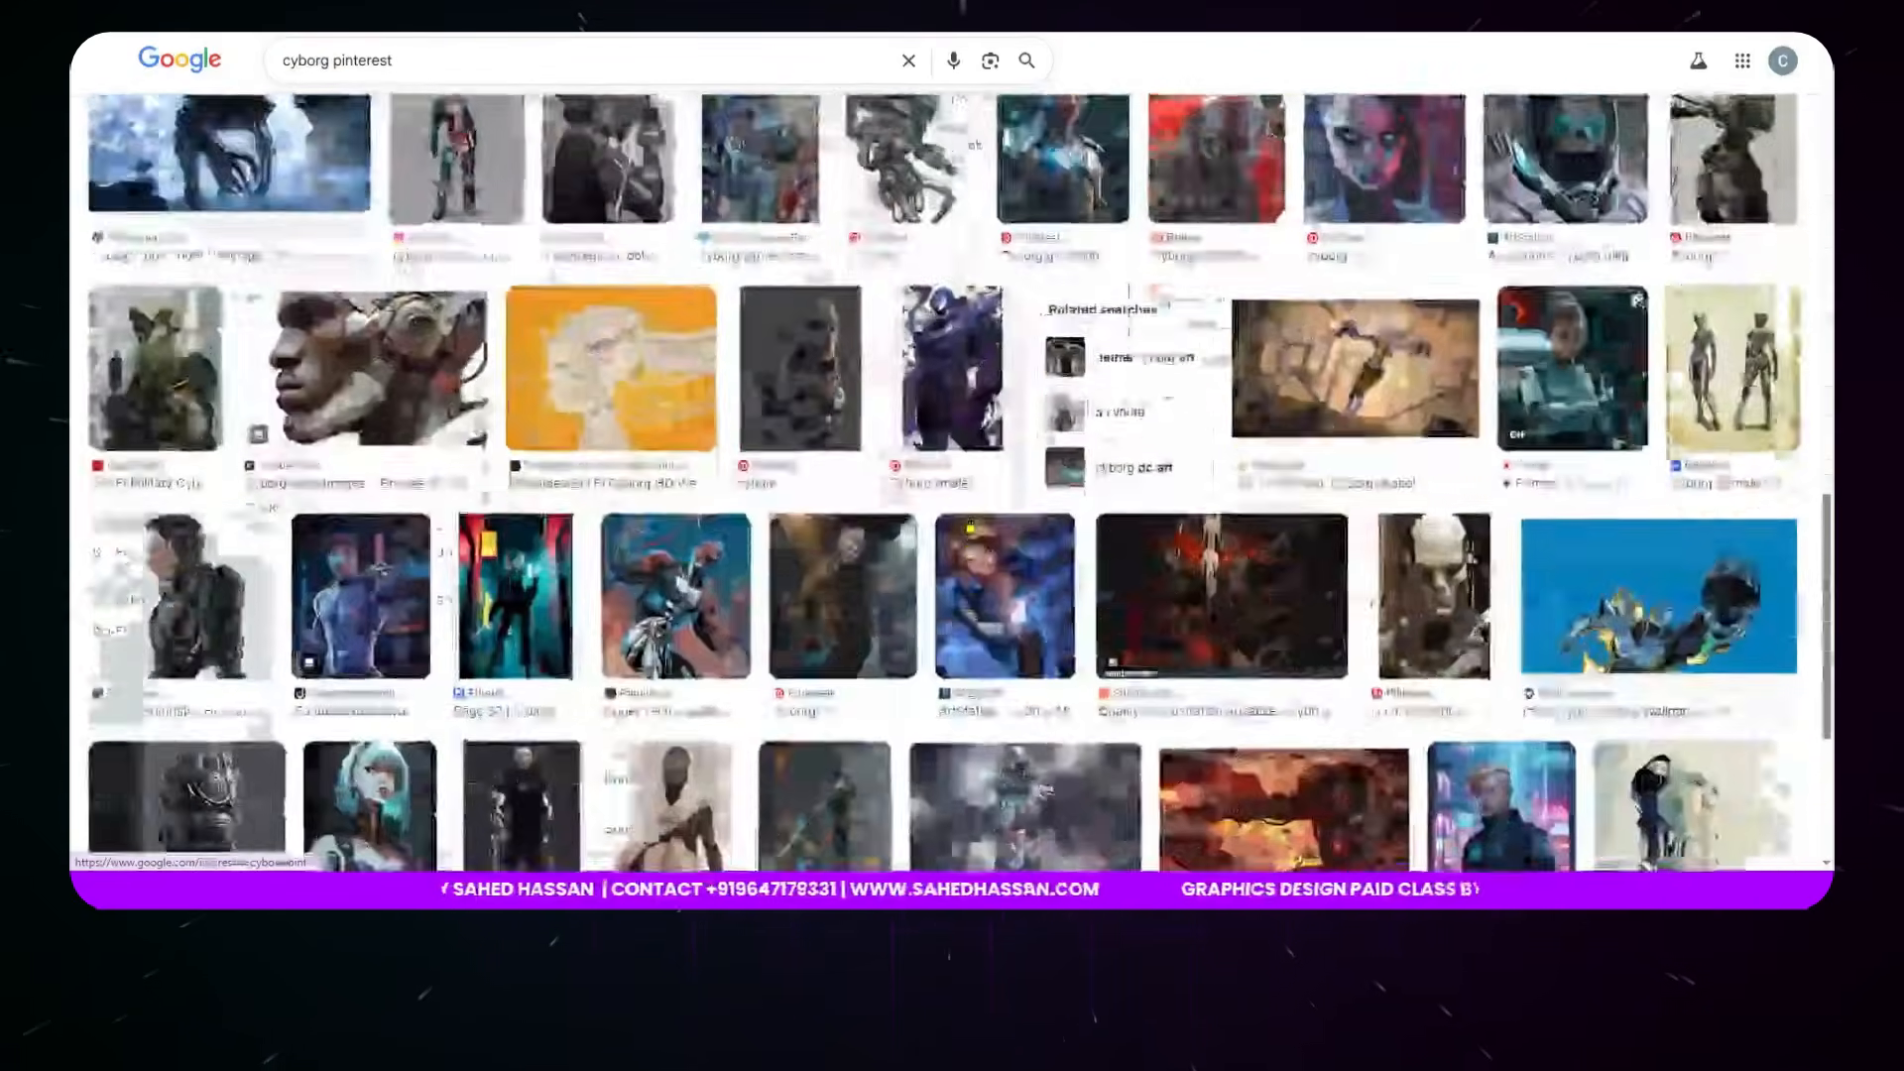
scroll(970, 528, "down", 8)
scroll(970, 529, "up", 12)
scroll(969, 525, "up", 10)
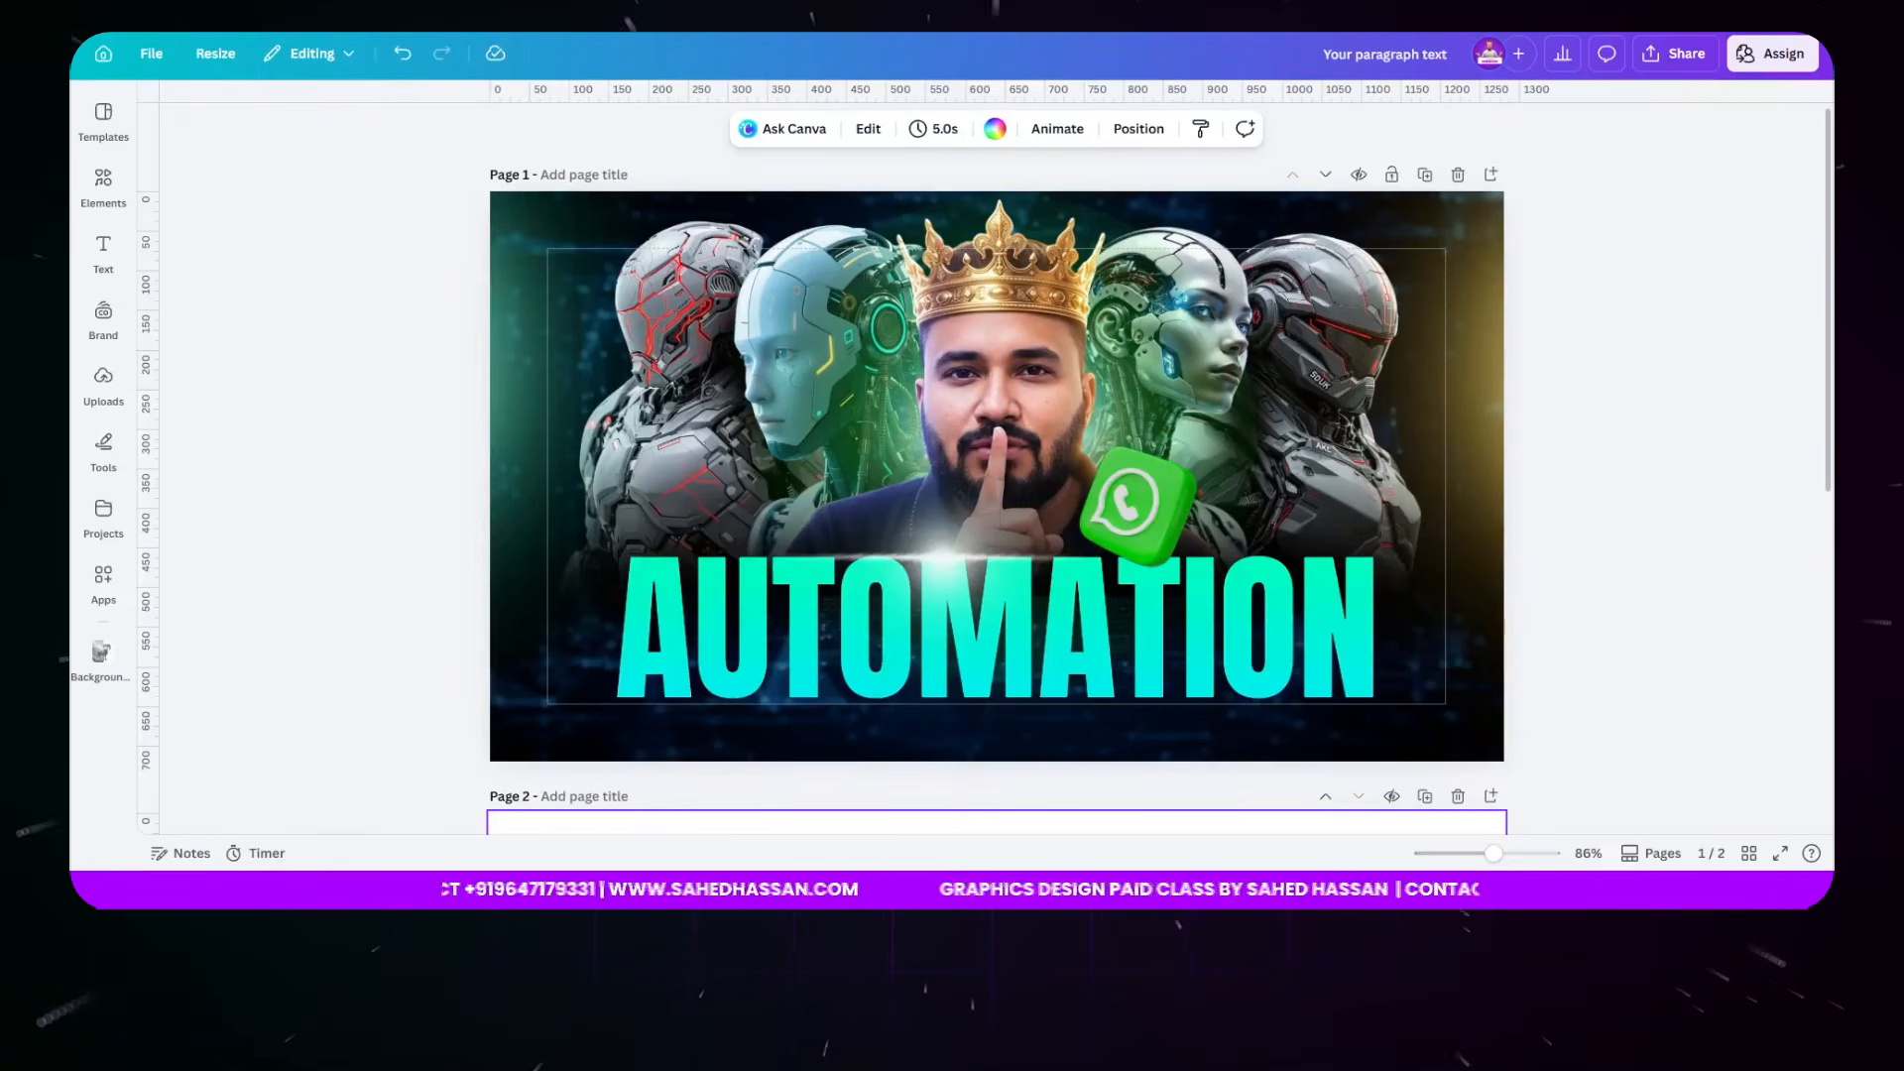
- Return to the Canva design and show the uploaded robot, portrait and WhatsApp icon images
left_click(104, 382)
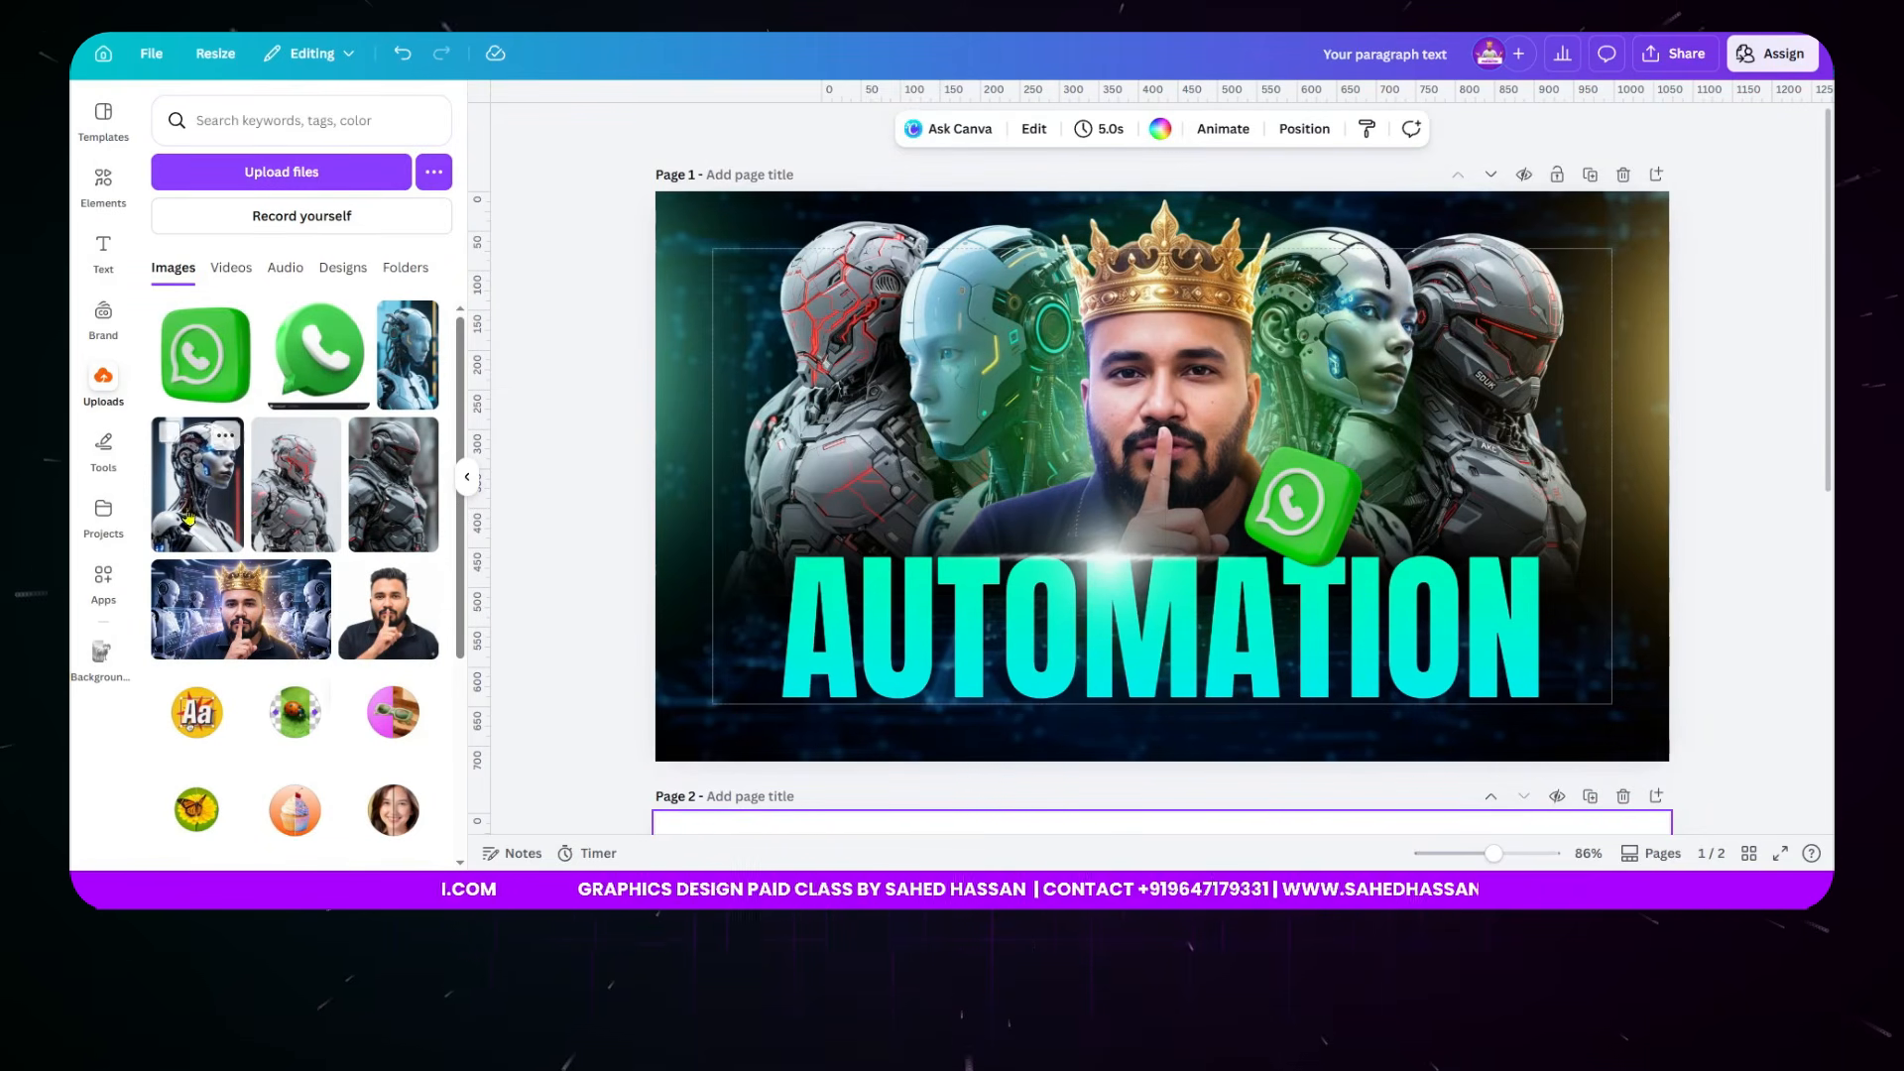
left_click(1757, 292)
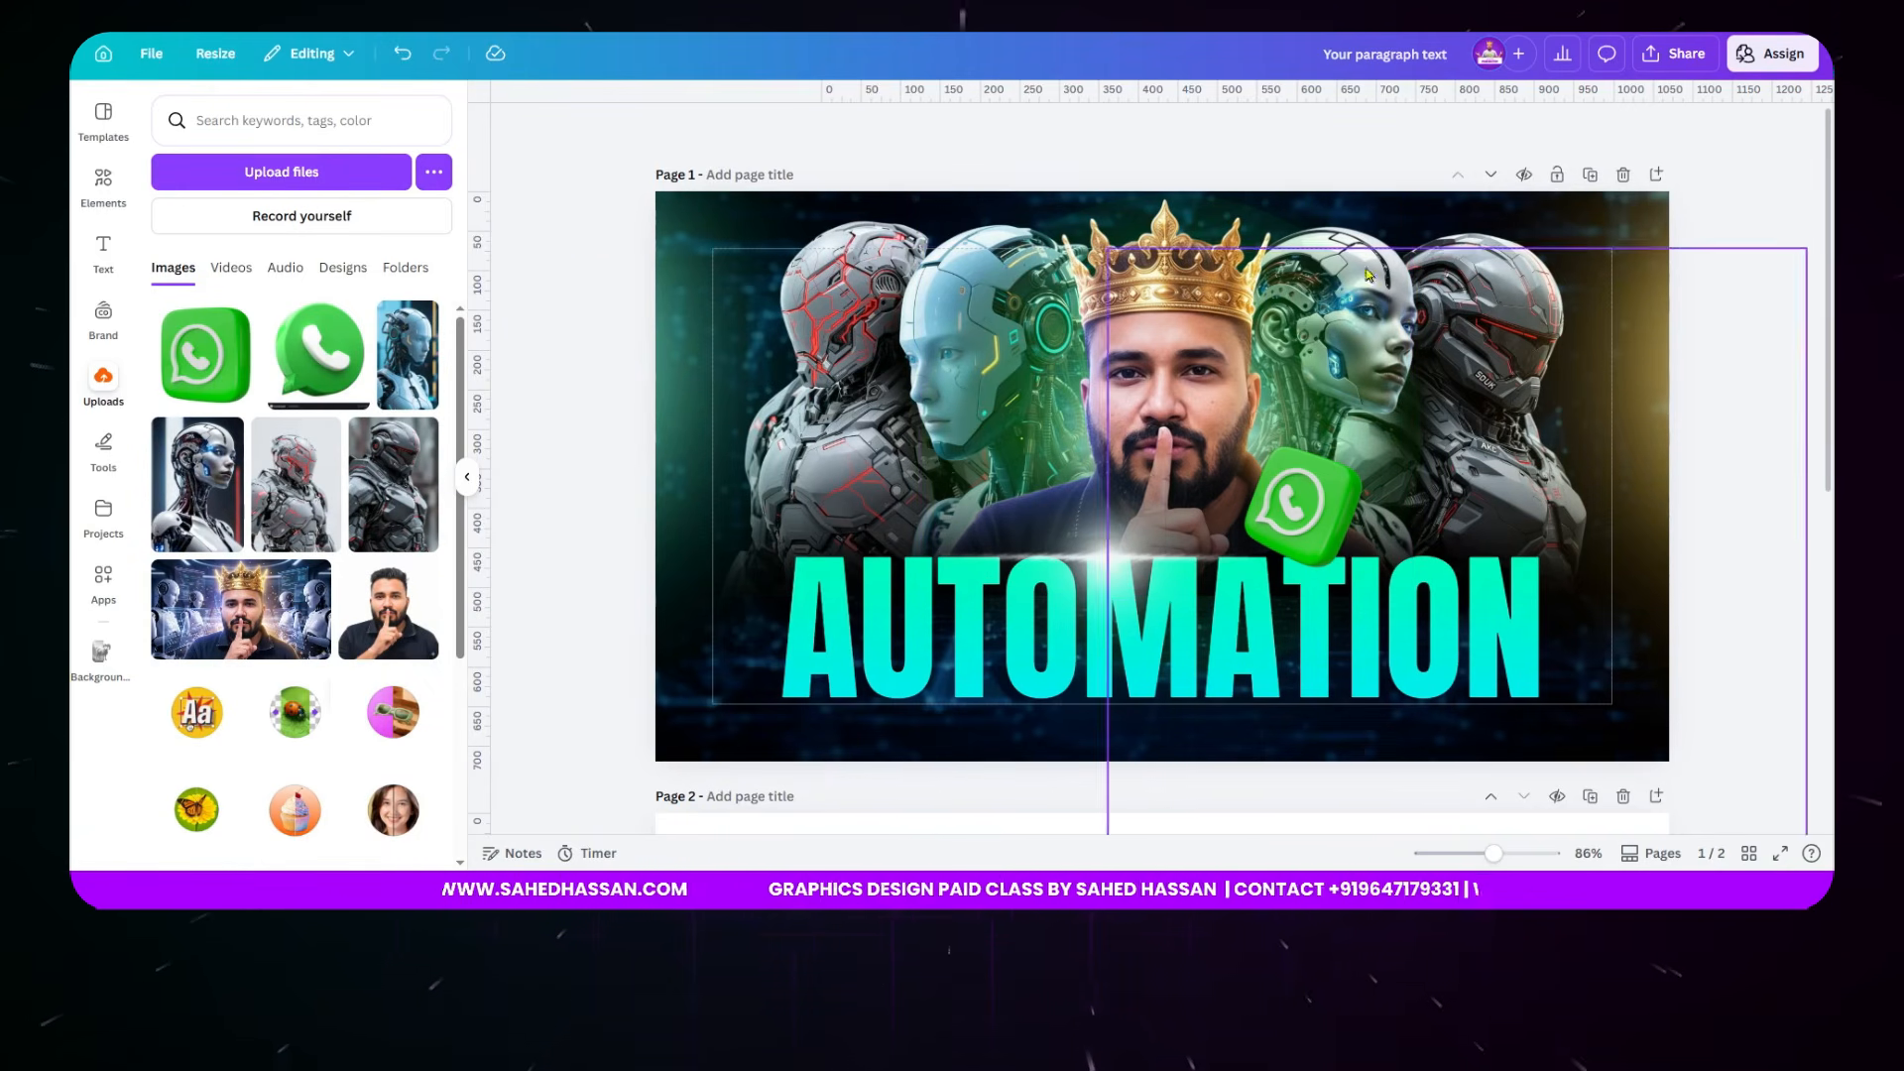
left_click_drag(403, 367, 1773, 266)
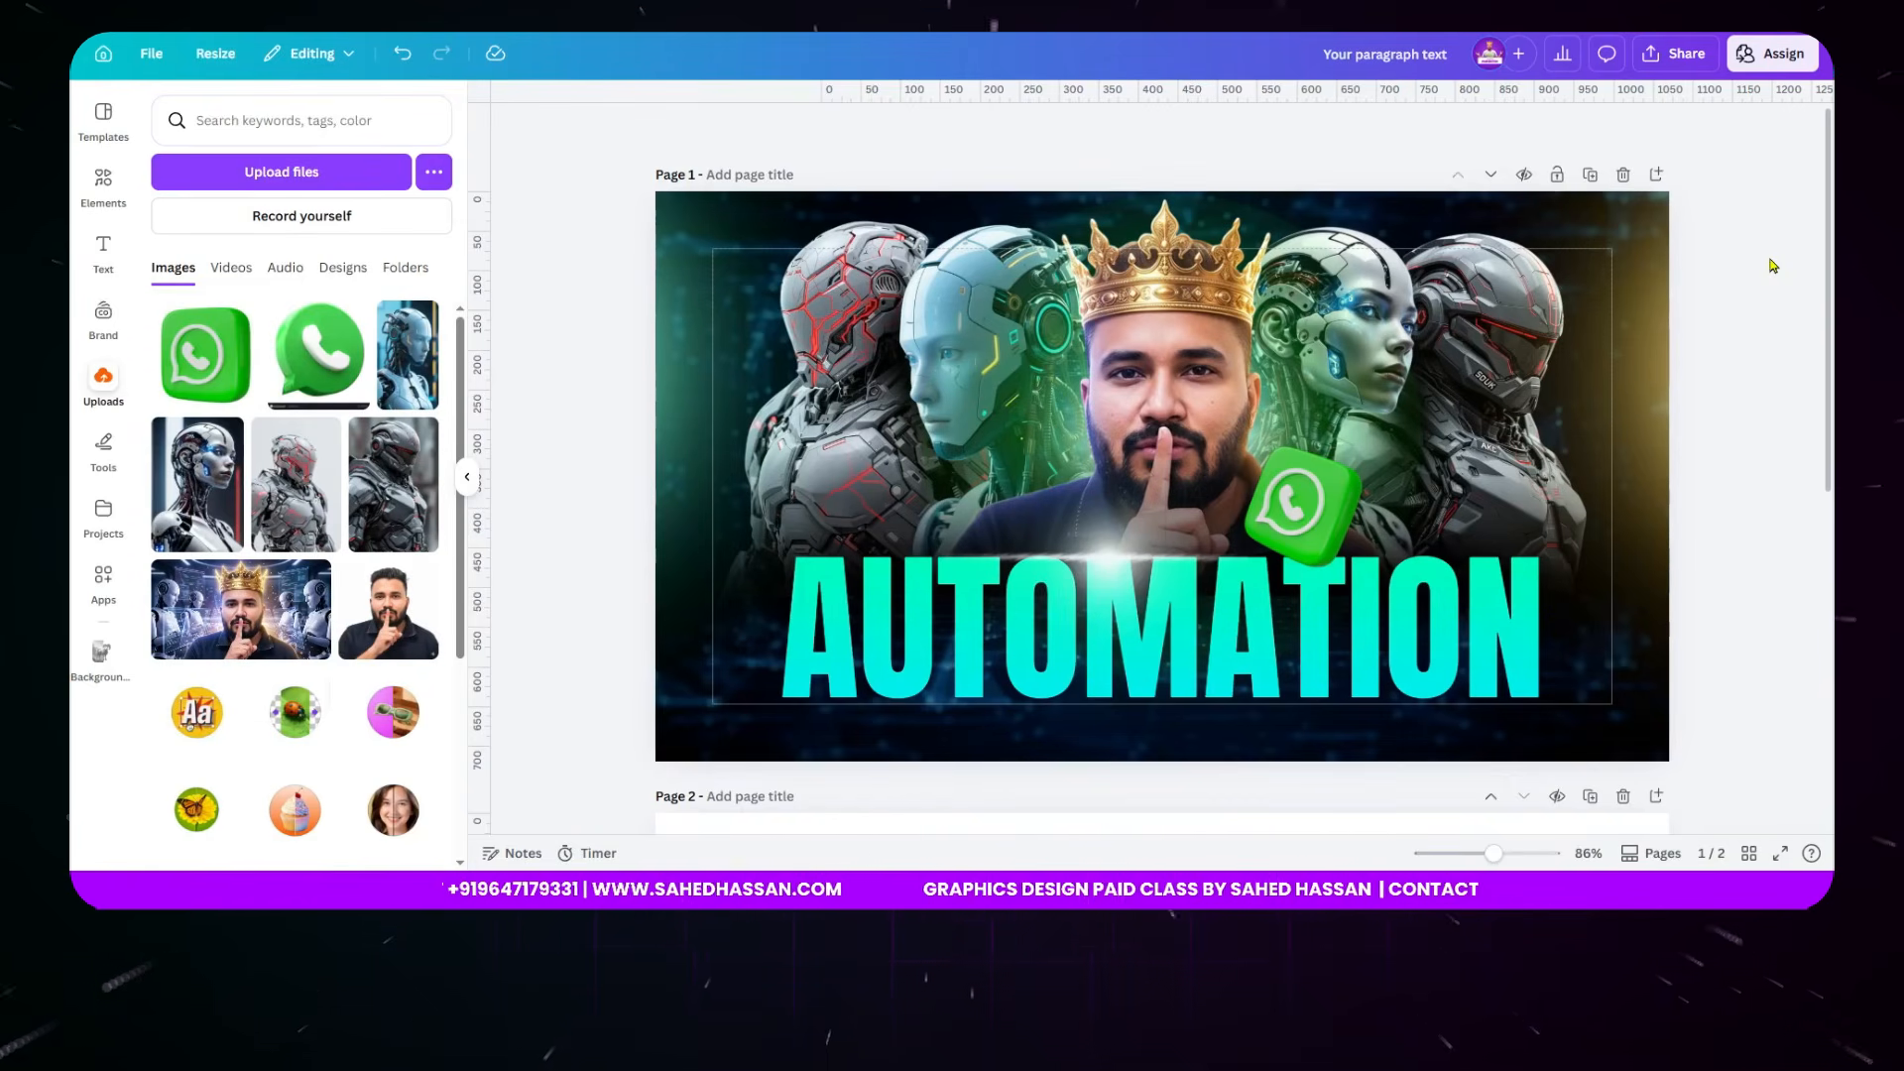
- Set the background colour of blank page 2 to black from the document colours
scroll(1773, 266, "down", 6)
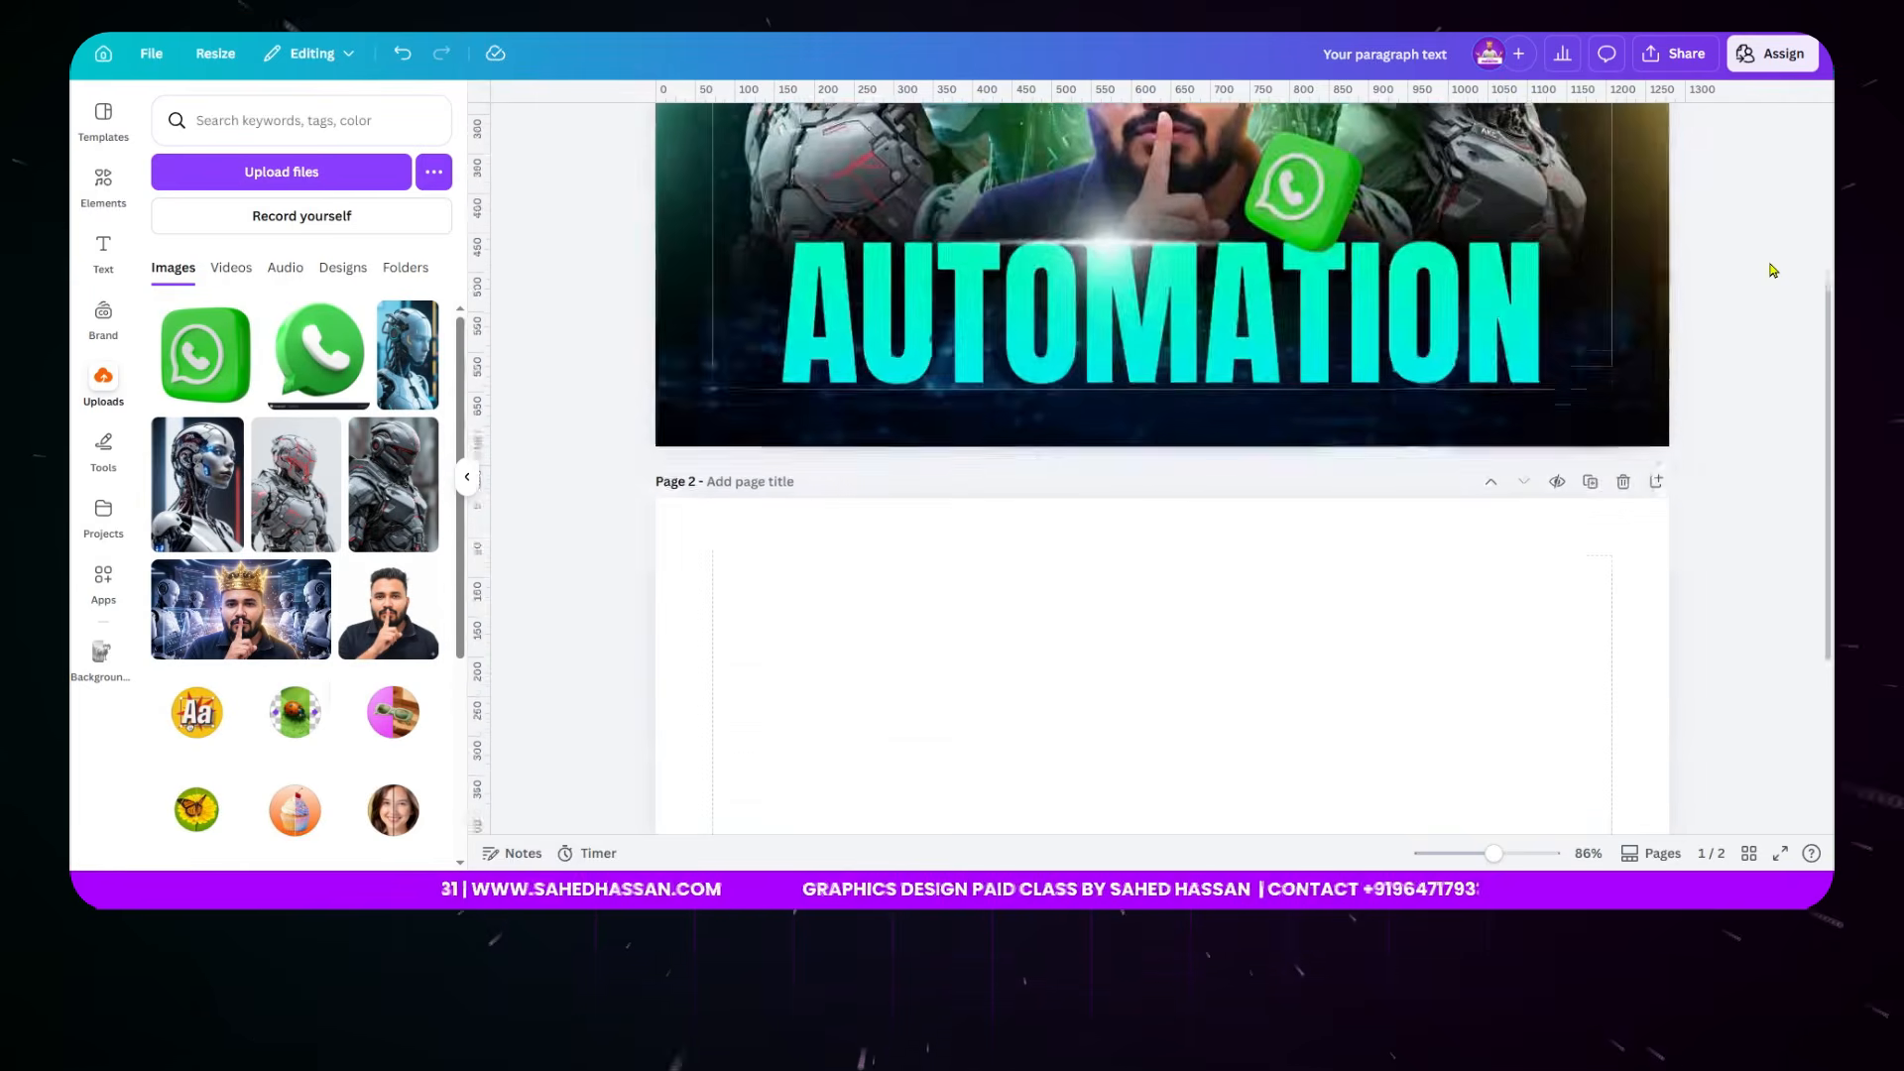
left_click(1315, 494)
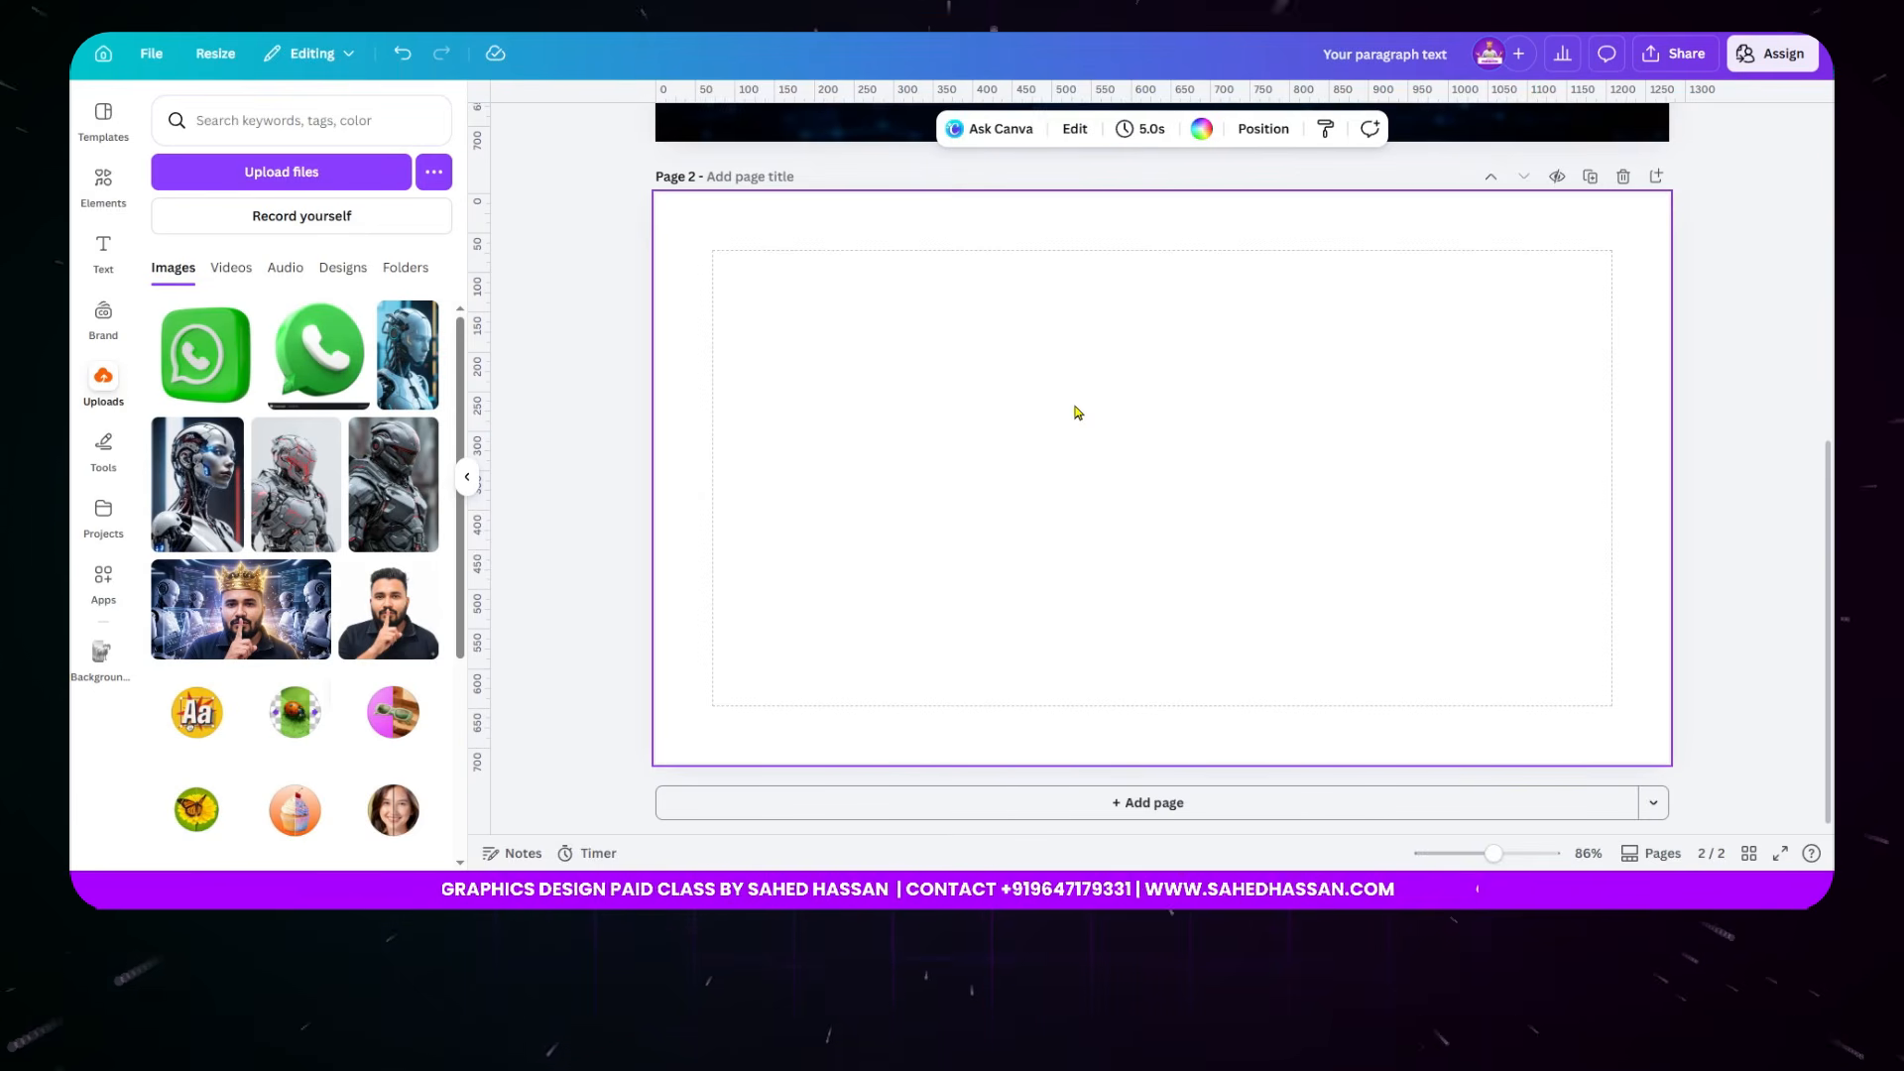
left_click(1200, 130)
left_click(210, 241)
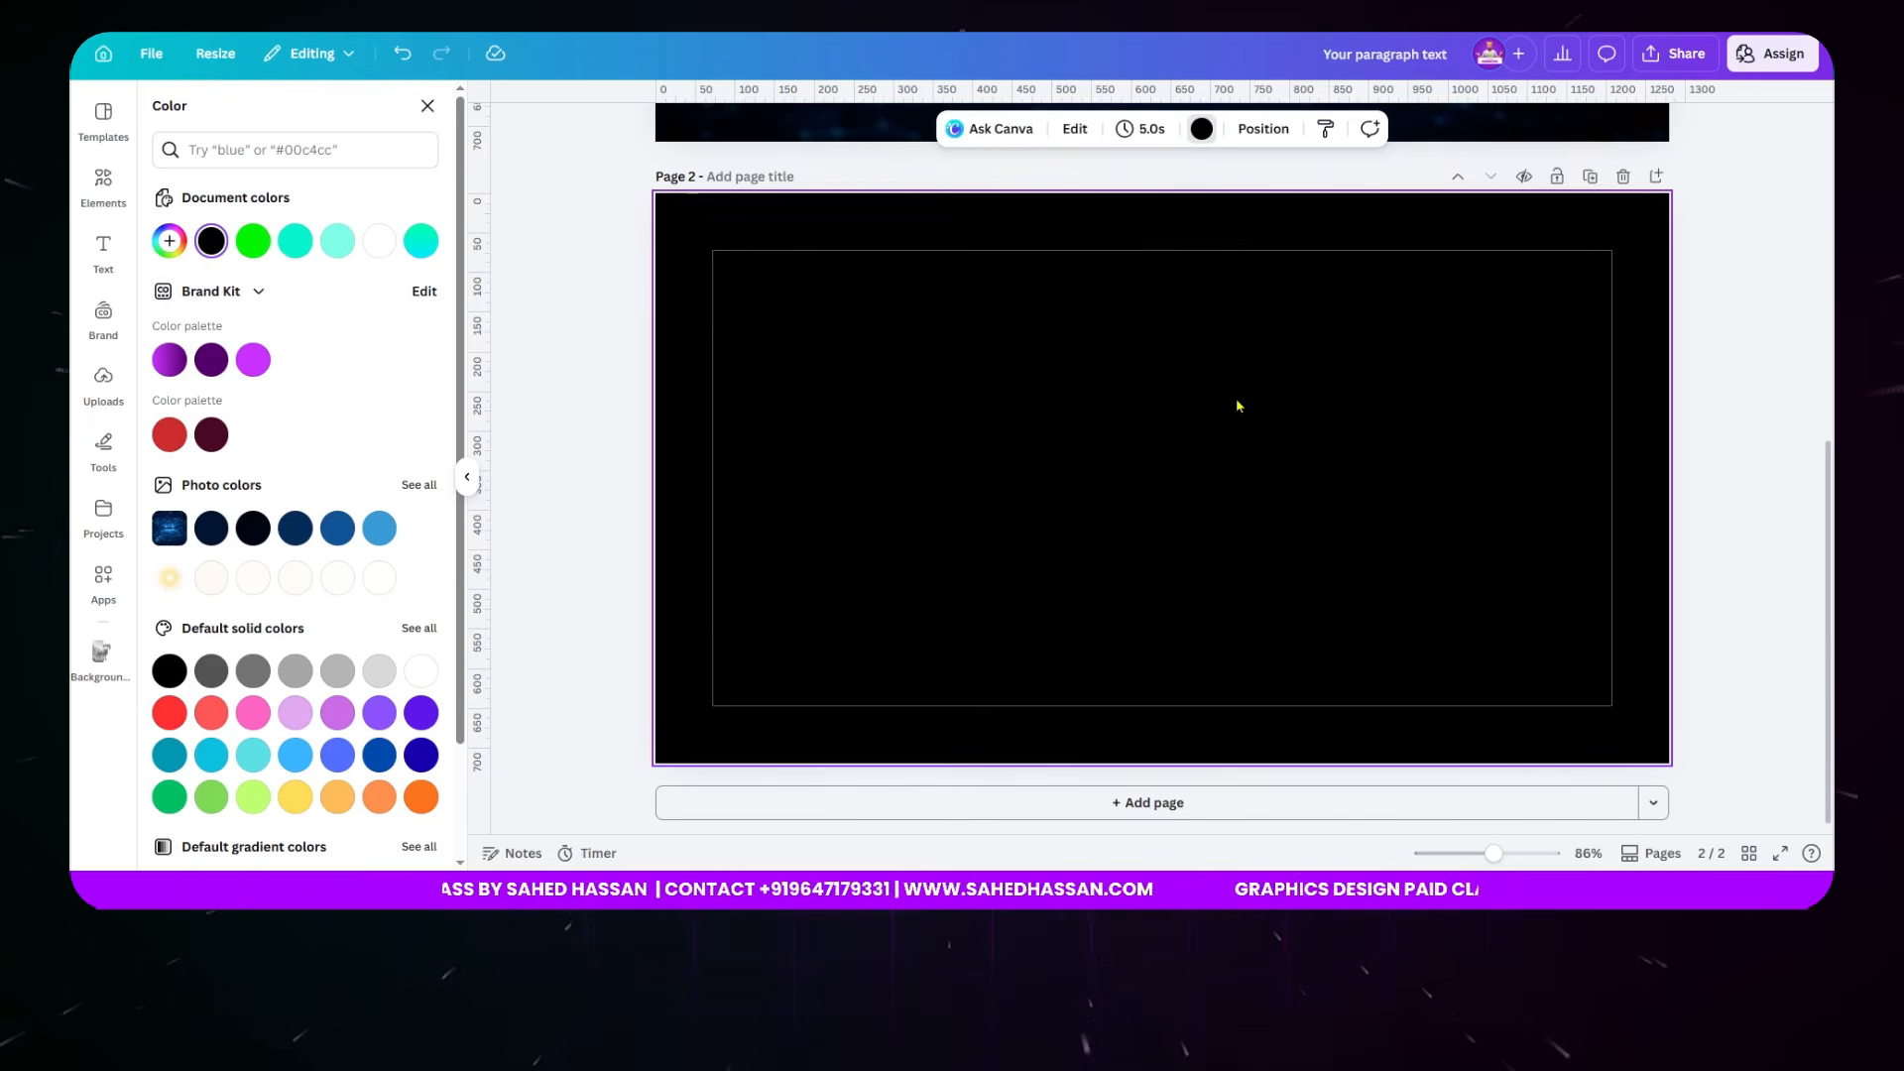
scroll(1232, 484, "up", 5)
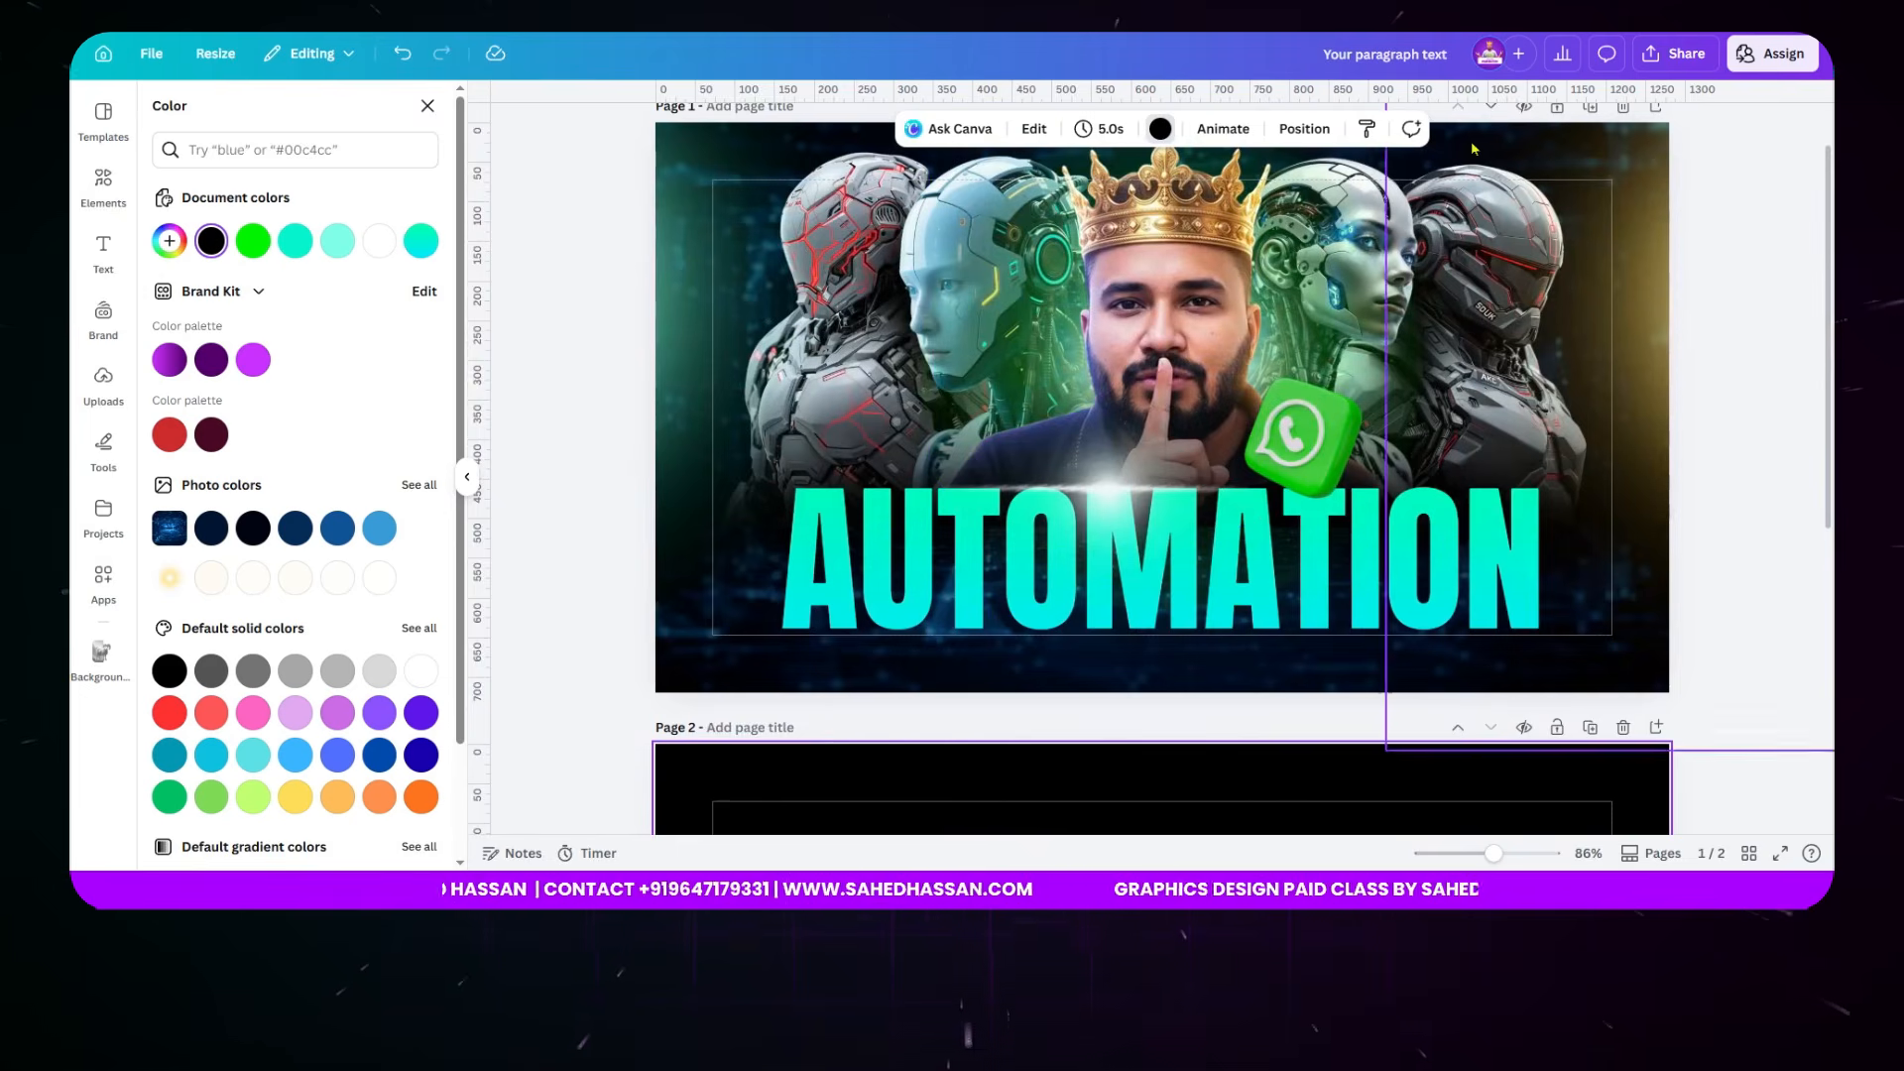
scroll(1156, 496, "down", 5)
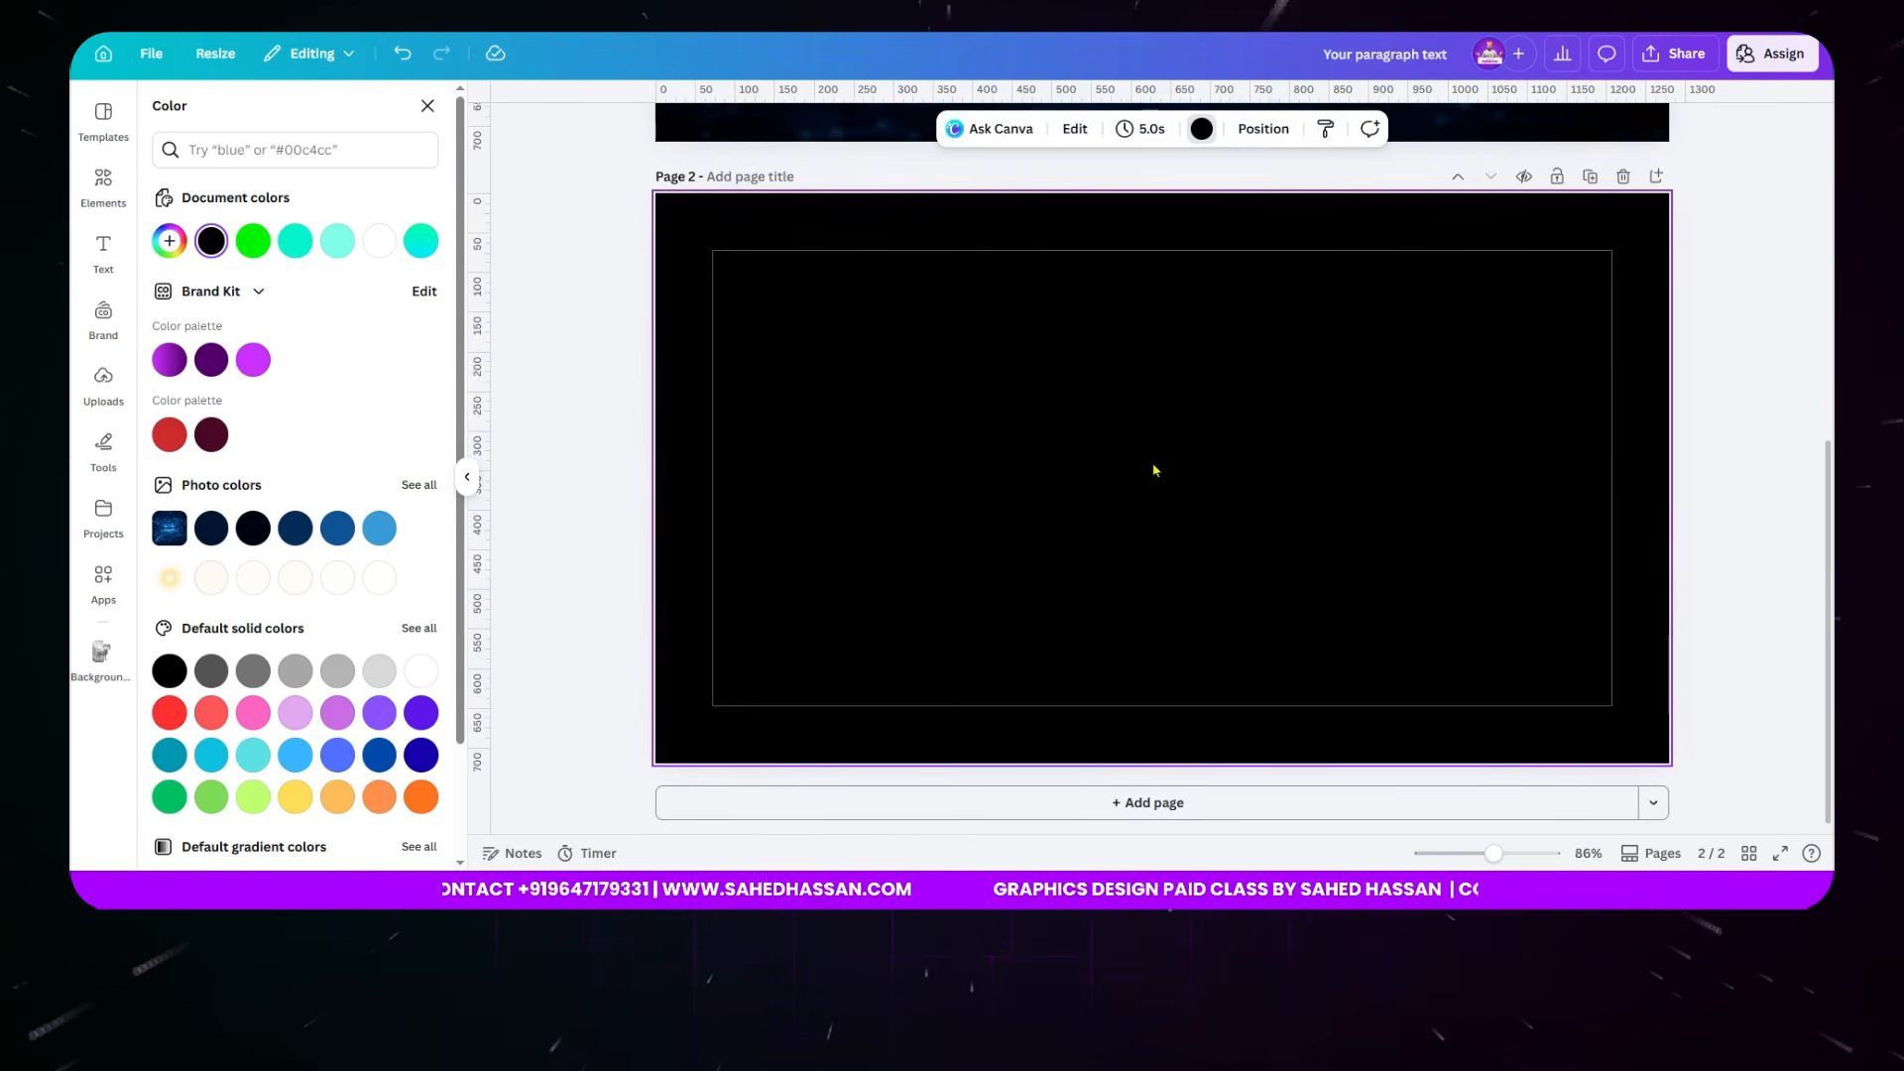
- Search the elements for "scifi", limit the results to photos and look through them for a dark background
left_click(105, 186)
left_click(215, 120)
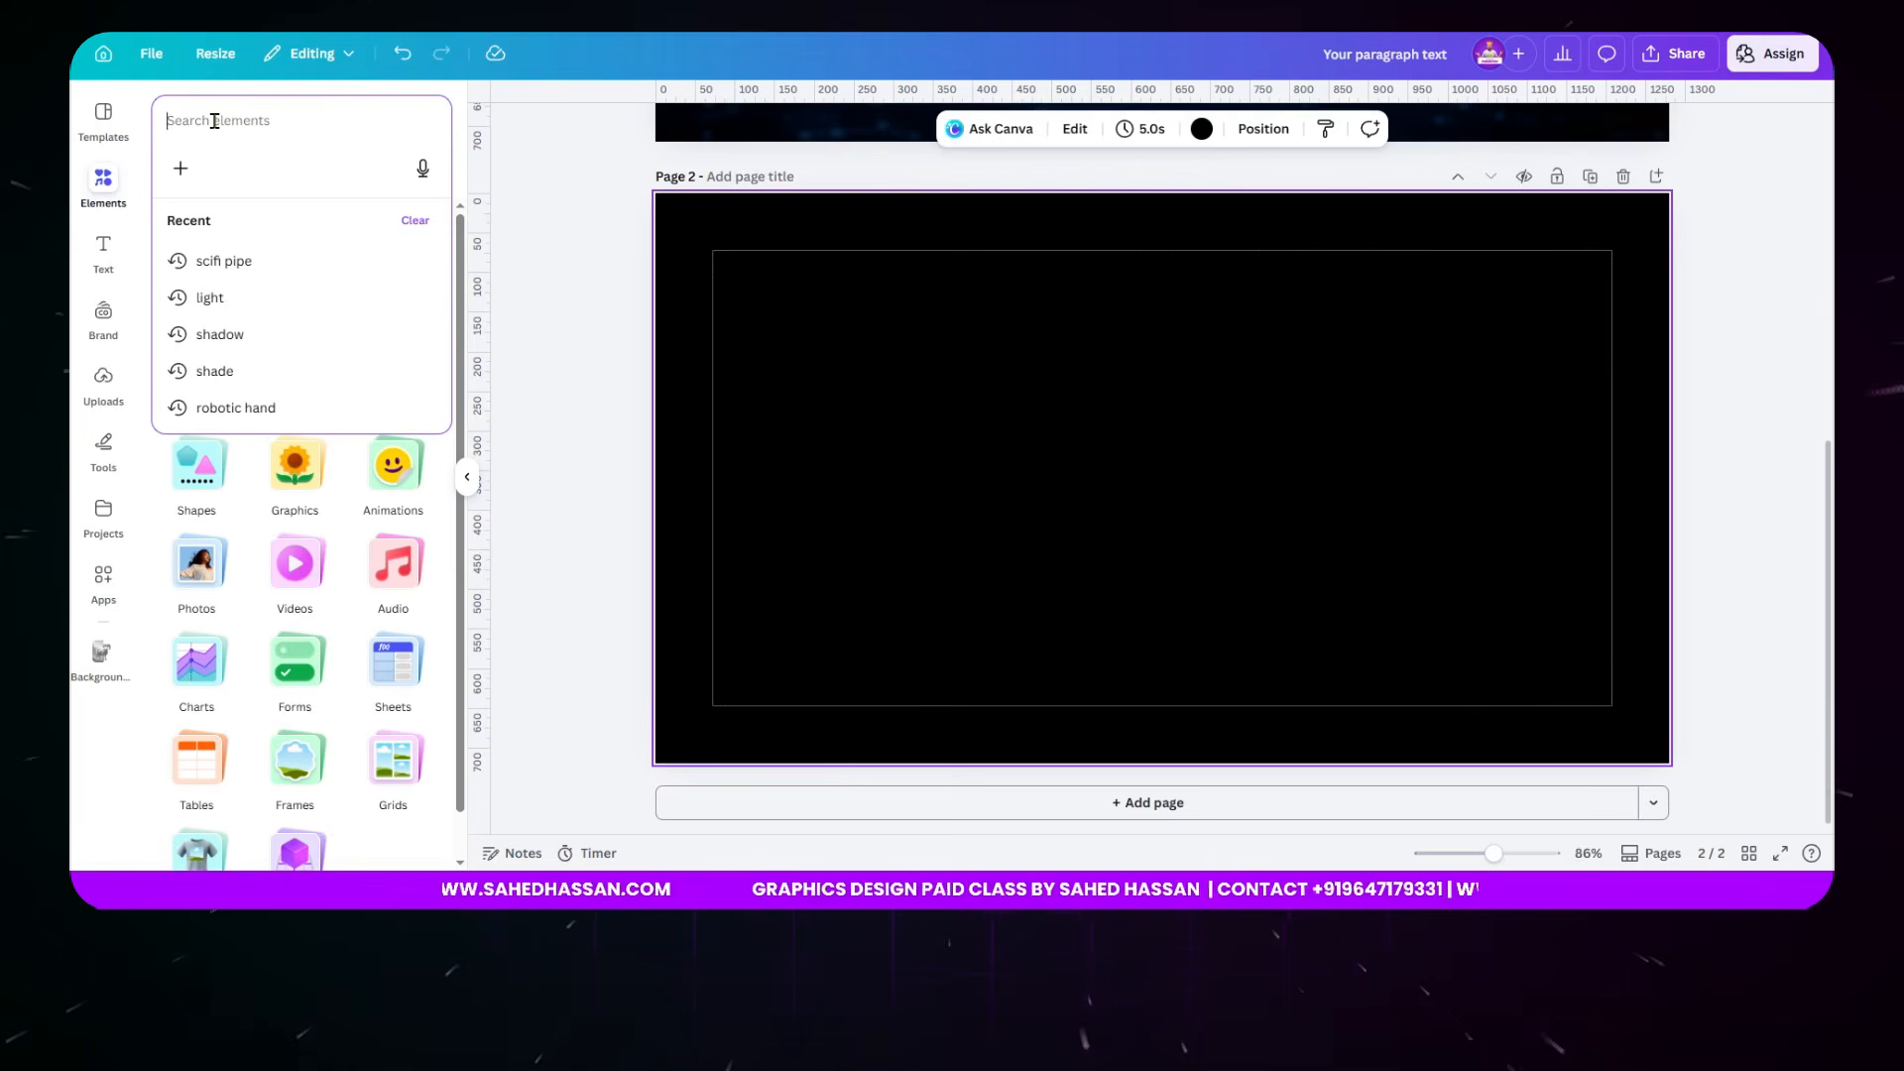
type("scifi")
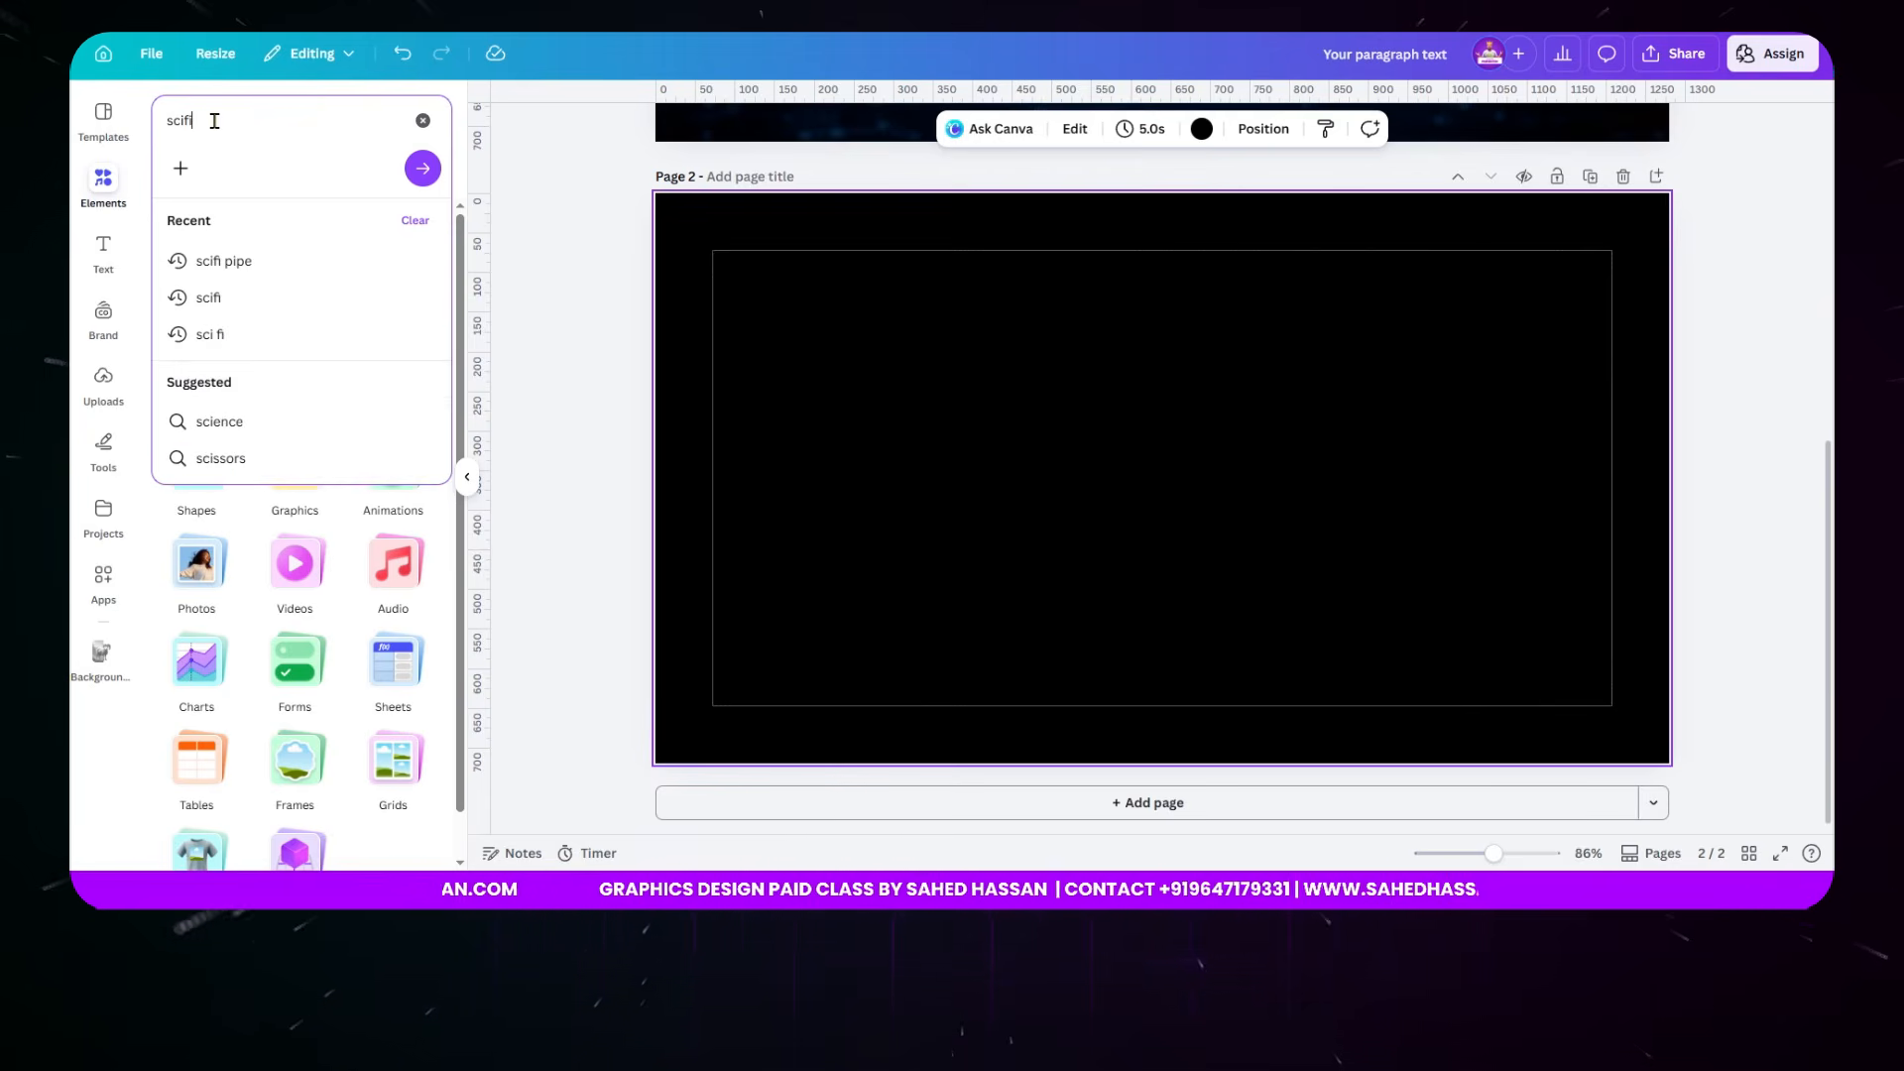
key("Return")
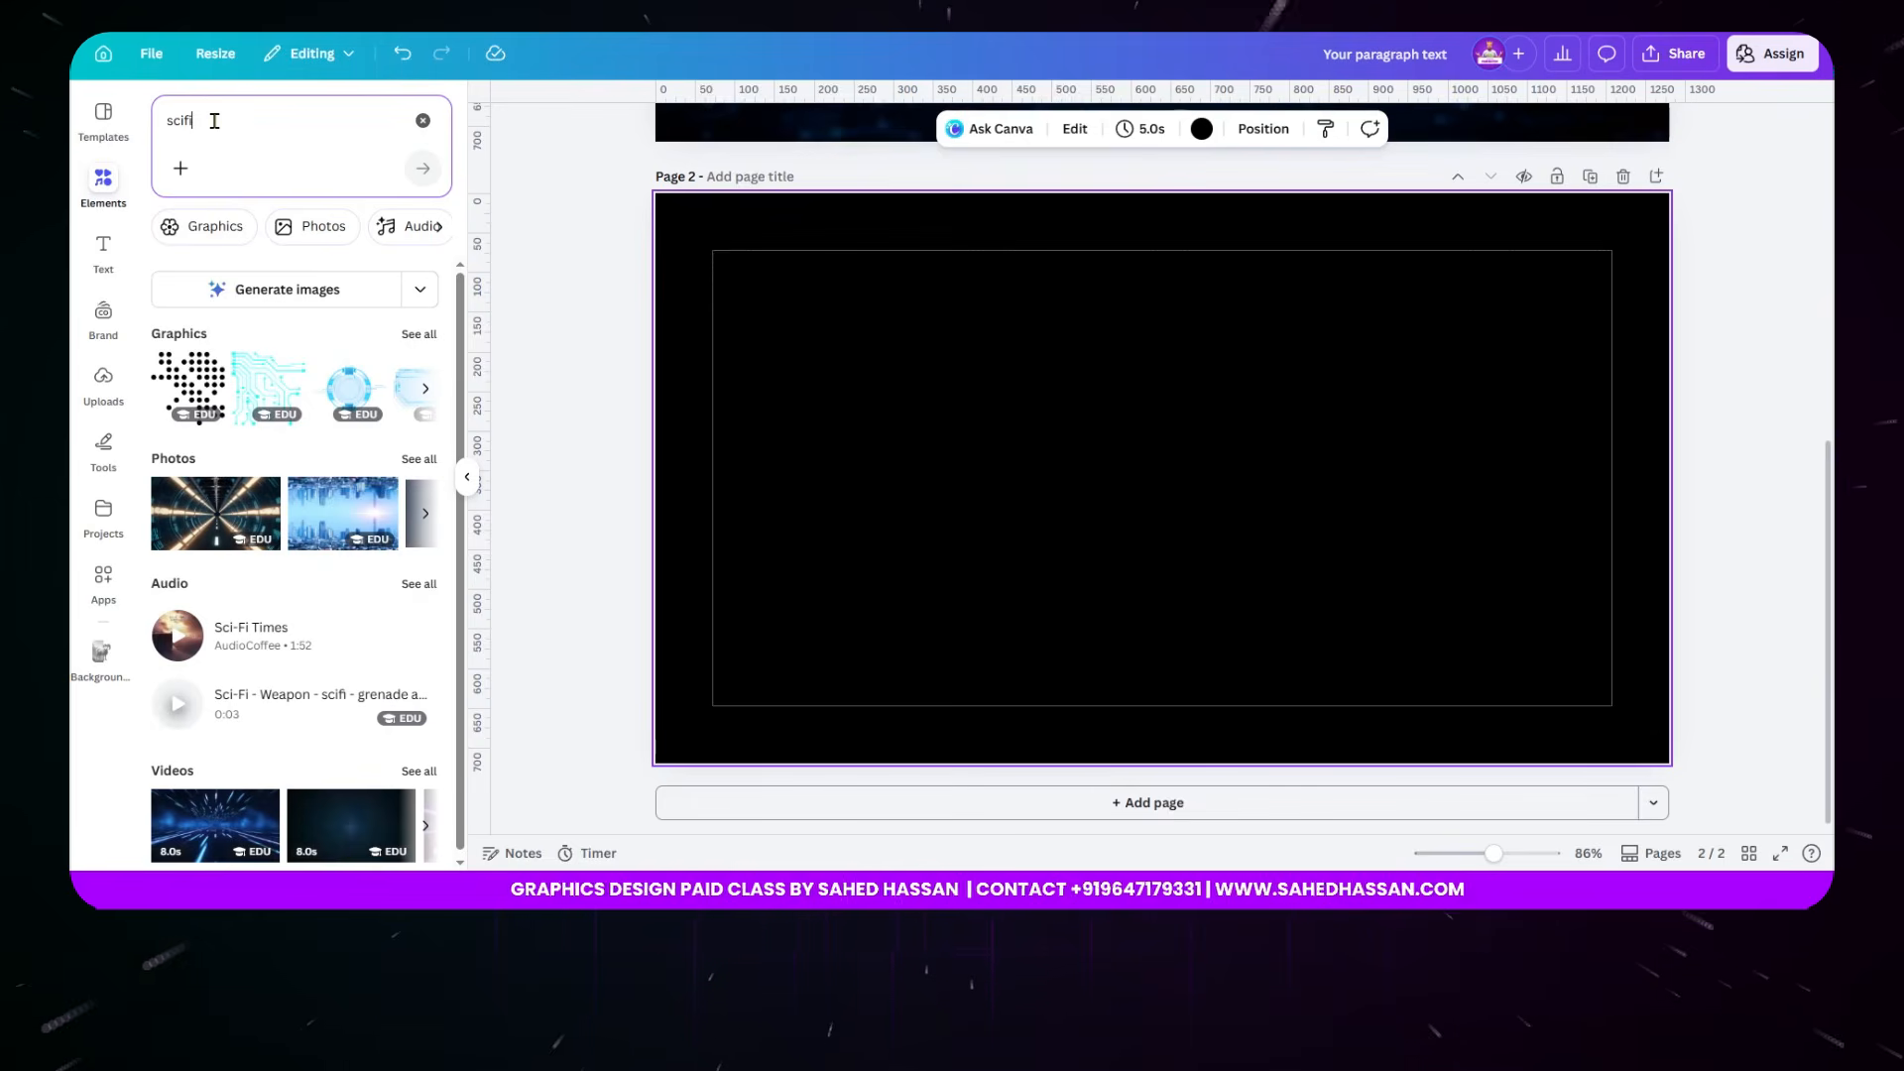
left_click(297, 238)
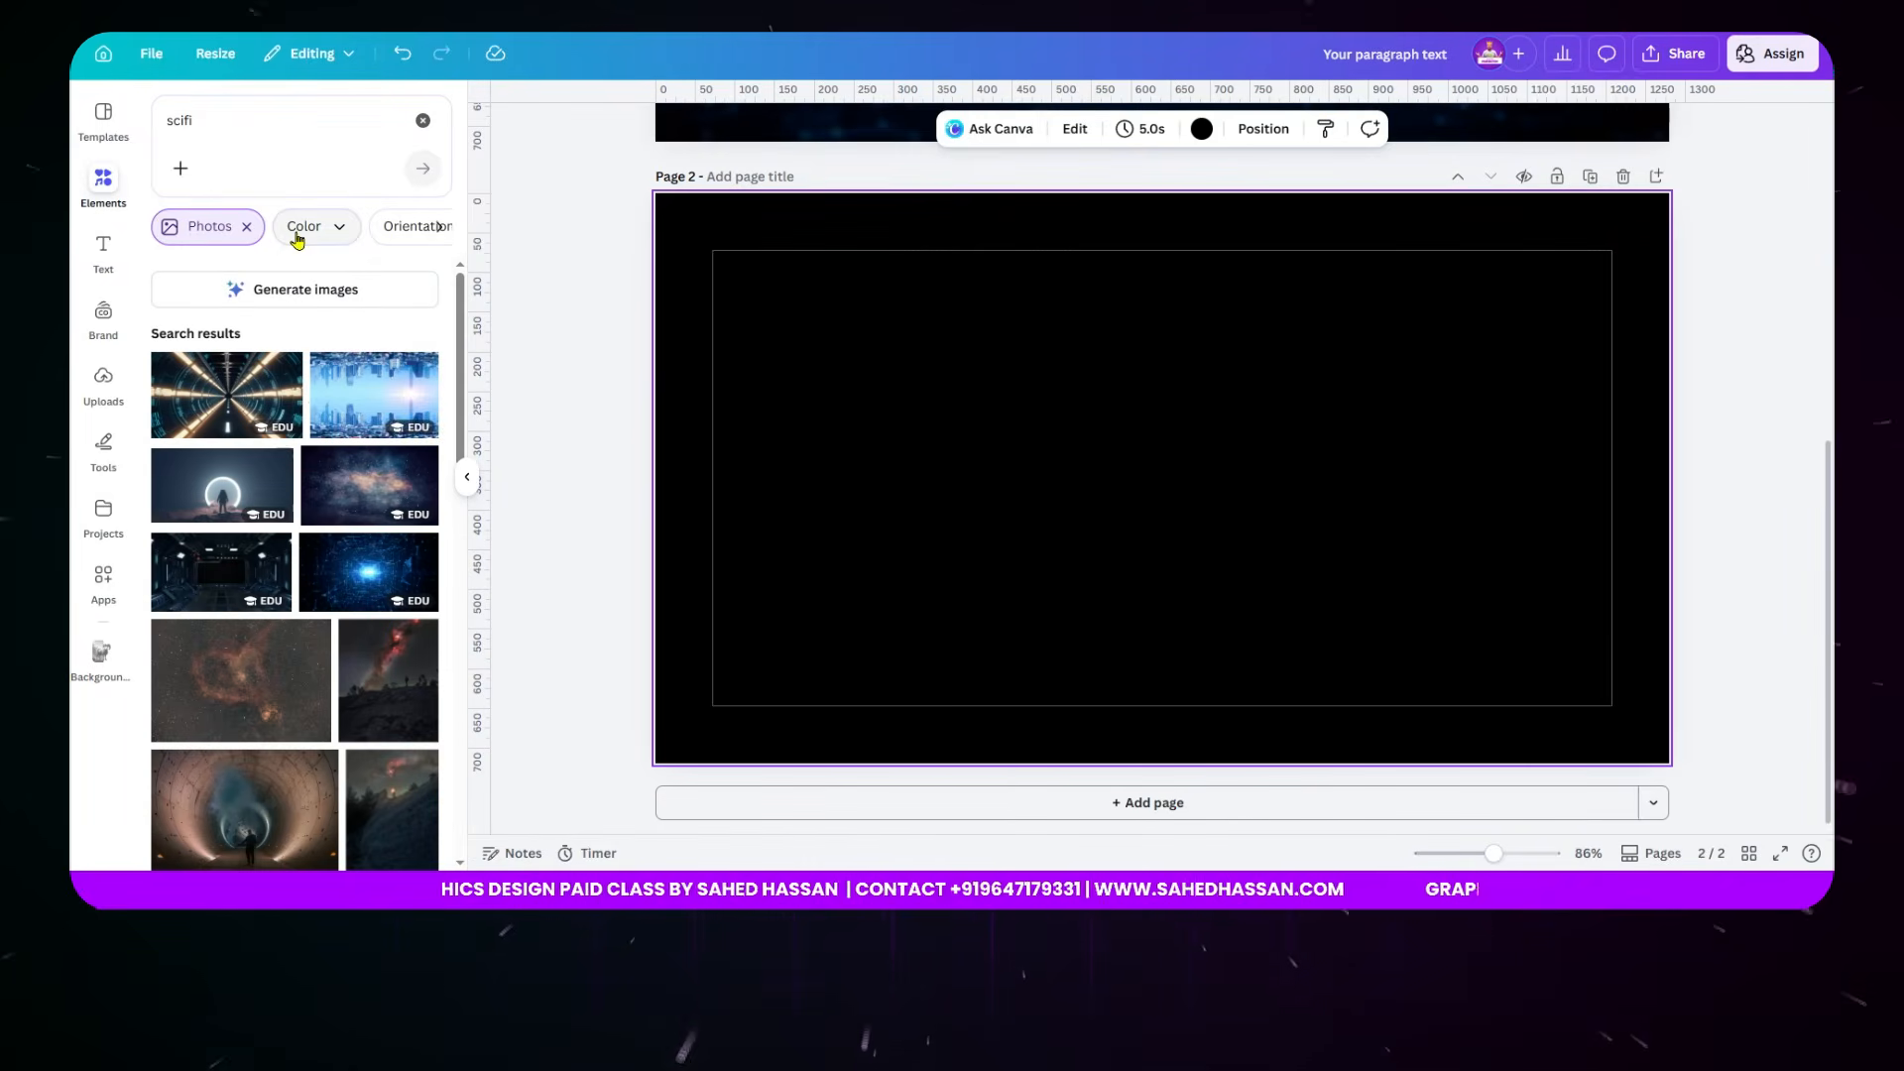
scroll(308, 446, "down", 10)
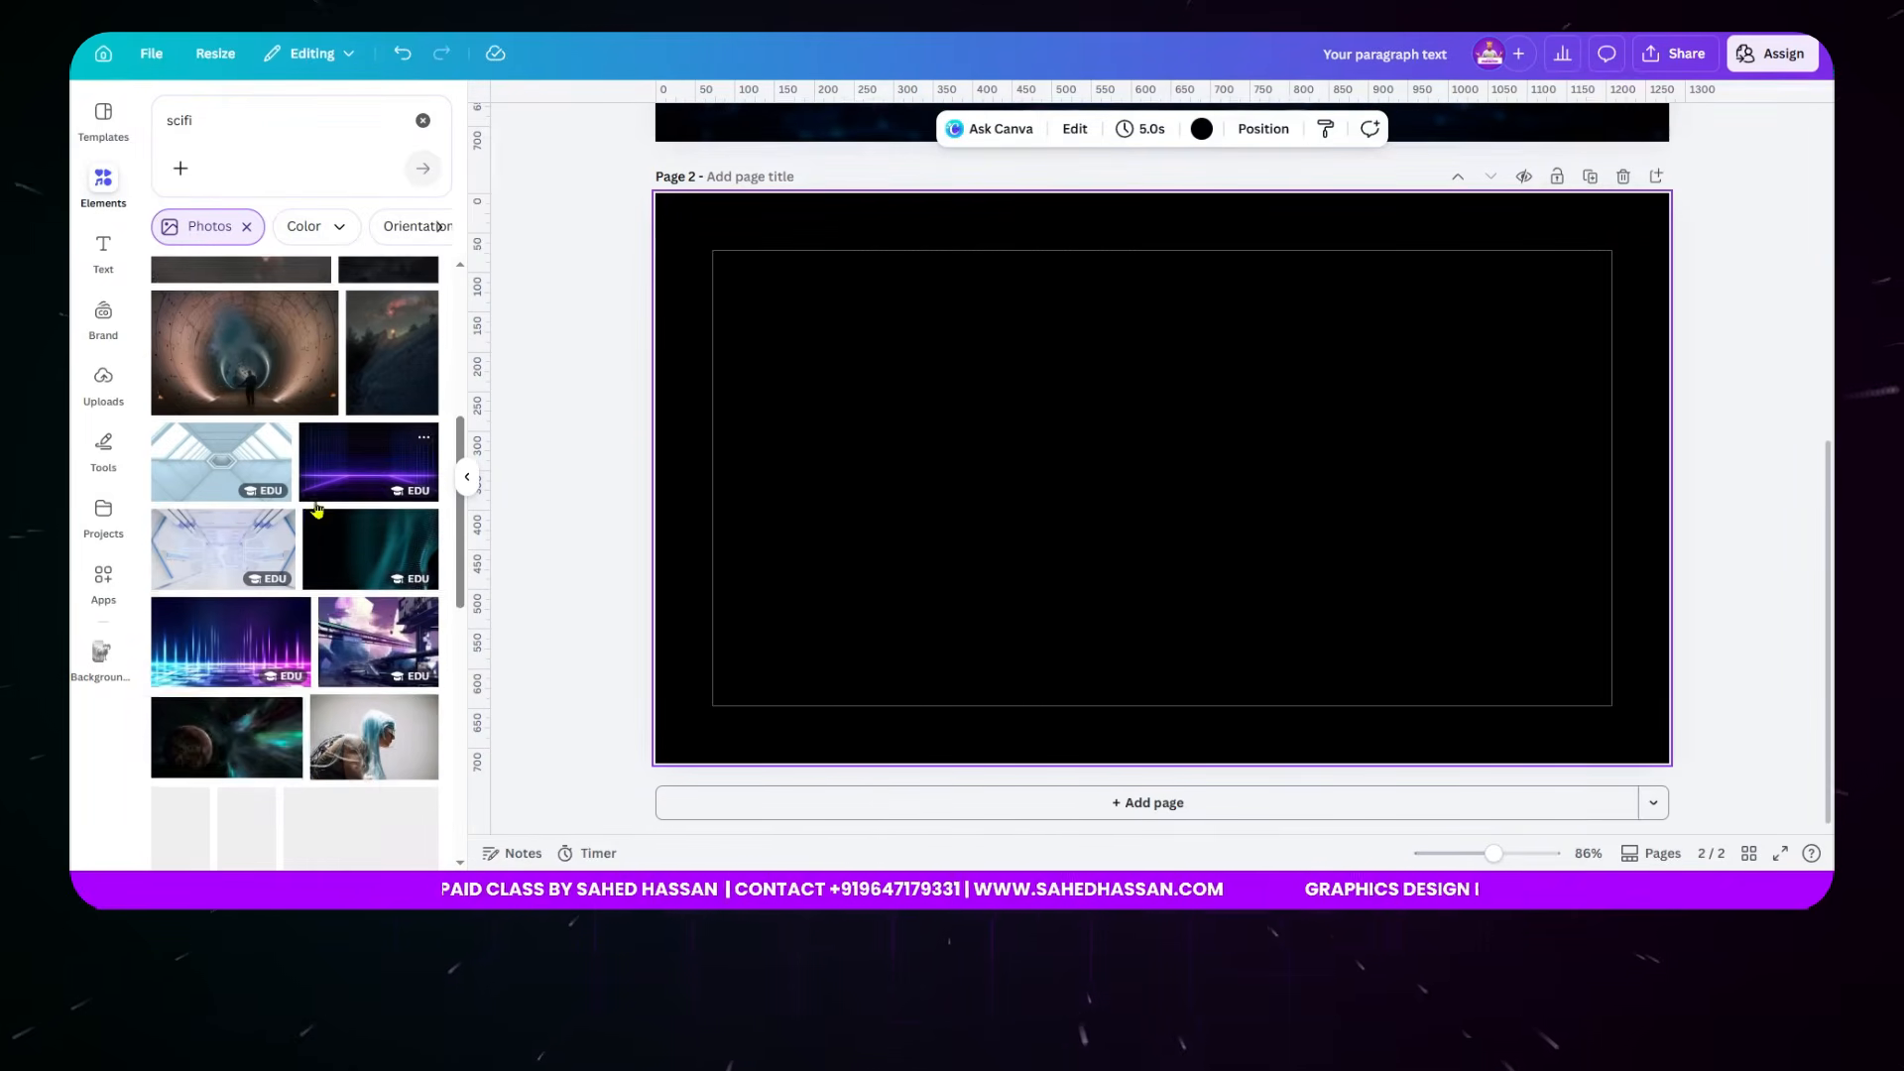
scroll(317, 509, "down", 5)
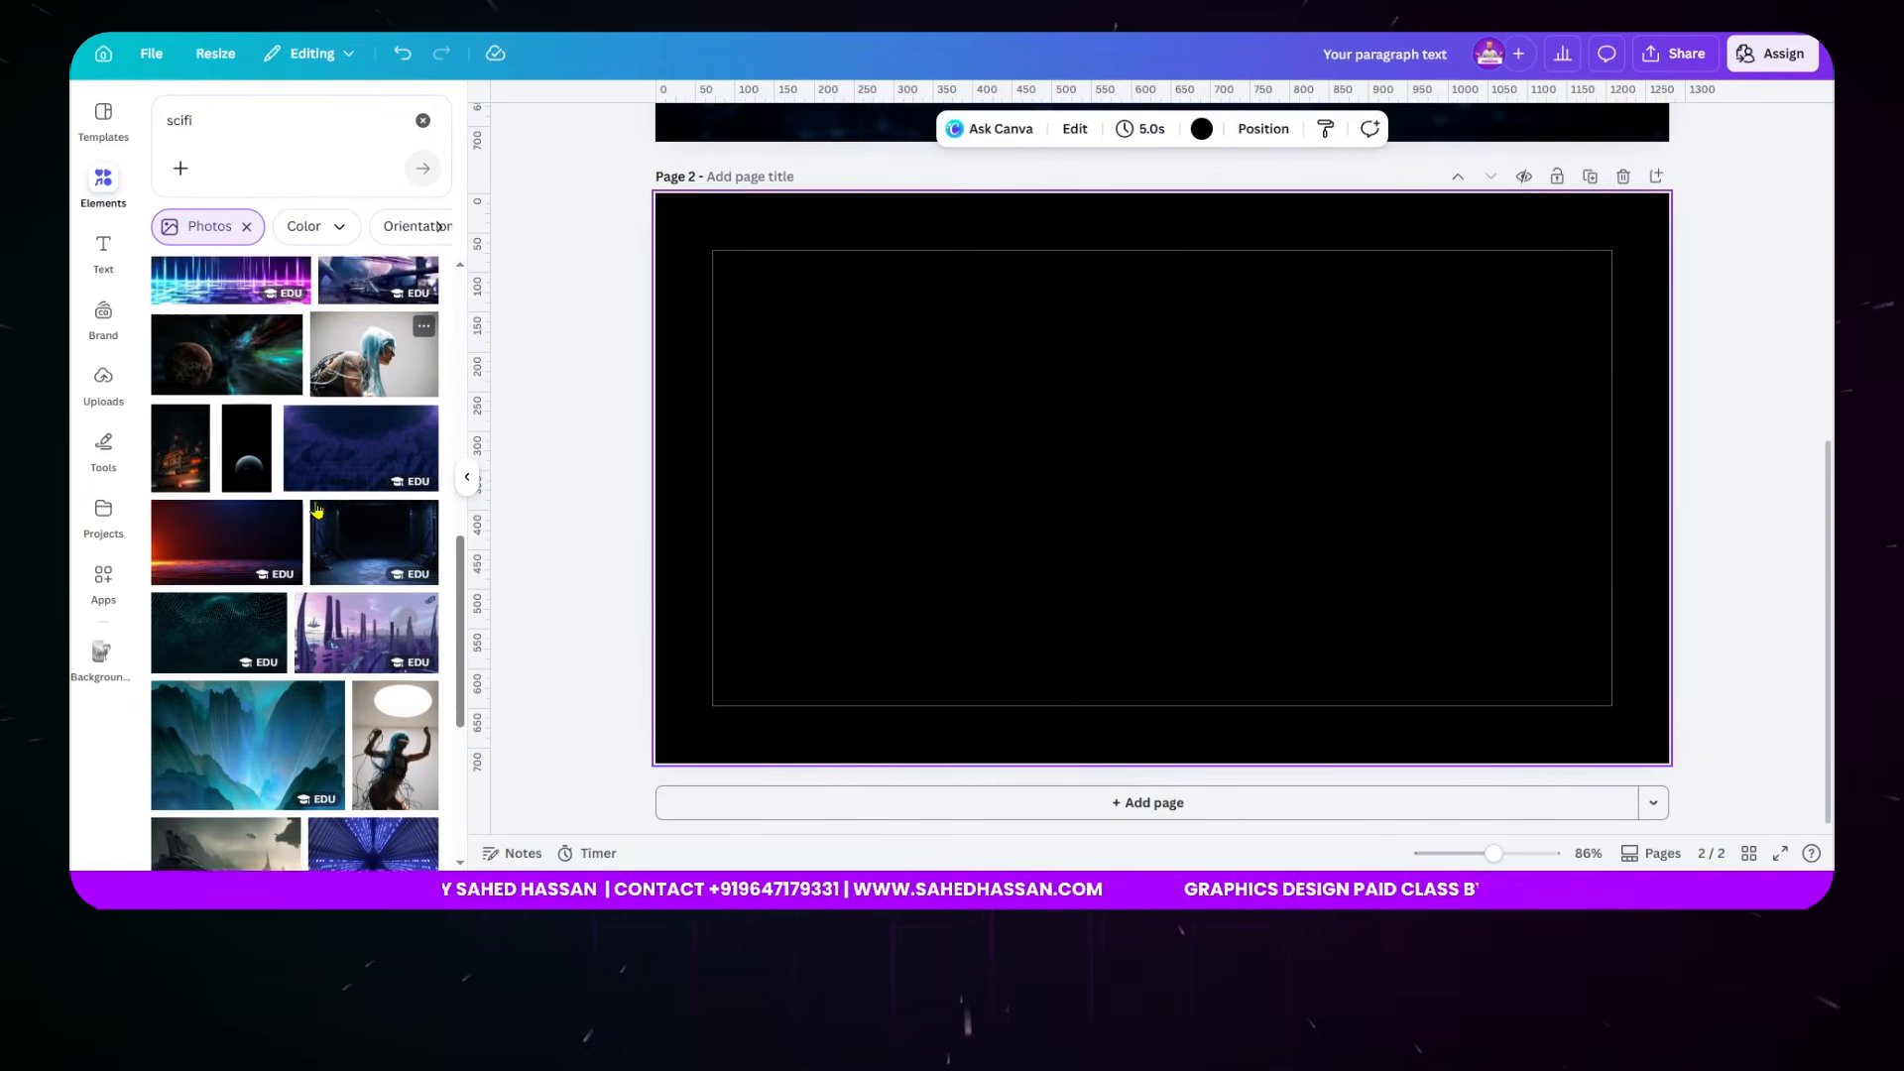
scroll(316, 508, "down", 10)
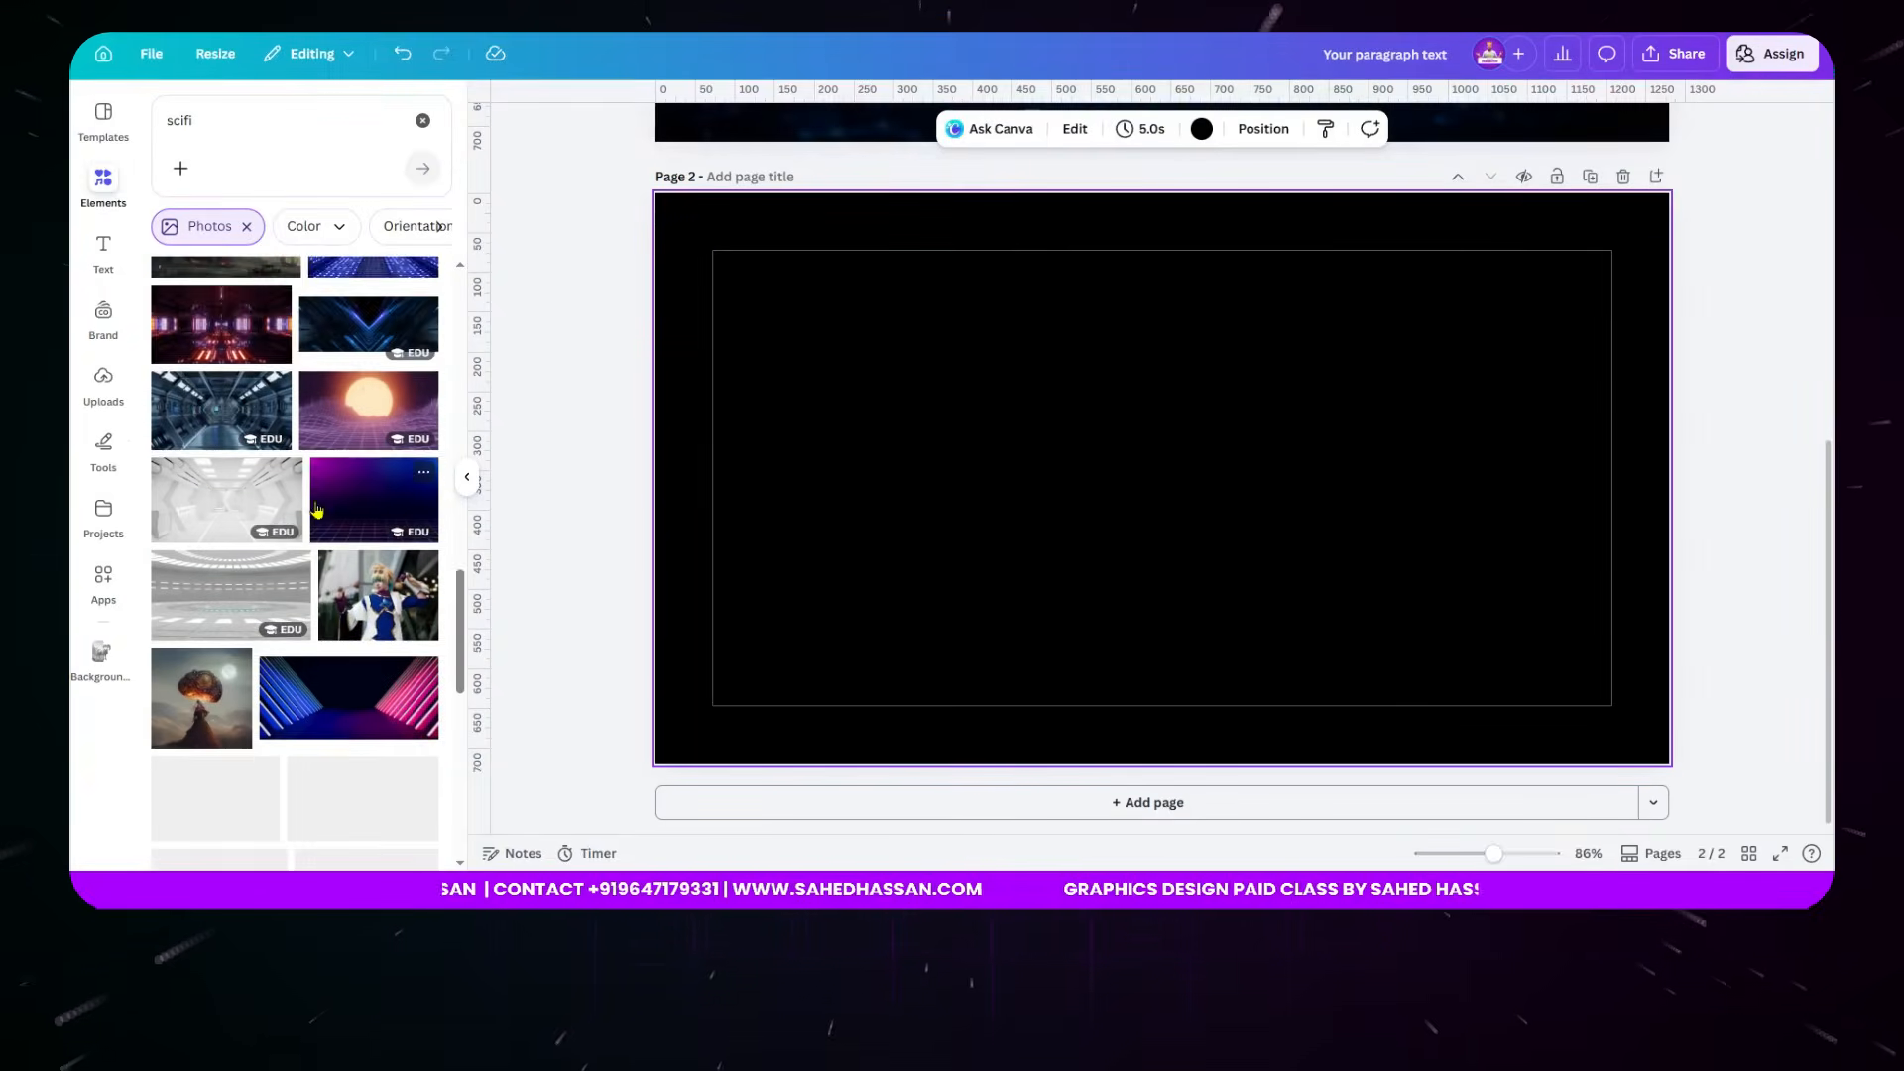
scroll(317, 519, "down", 10)
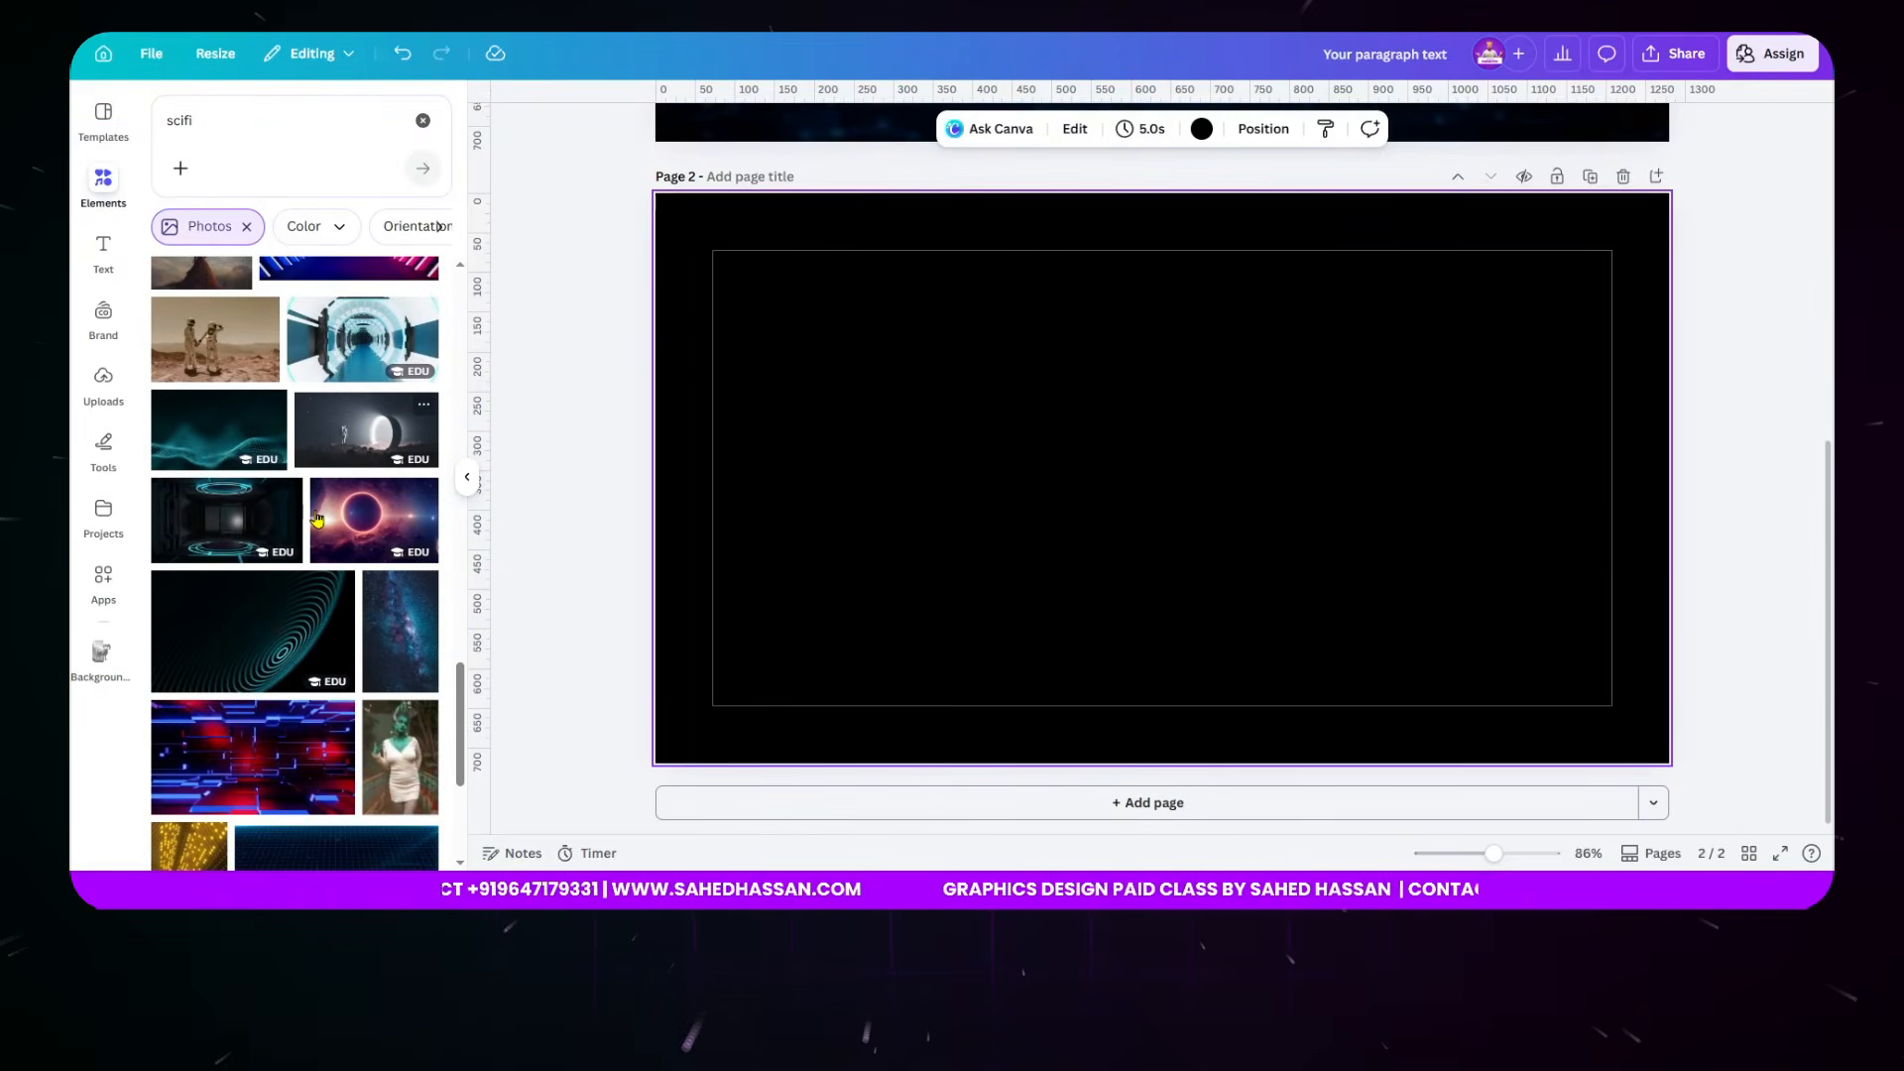
scroll(317, 519, "down", 10)
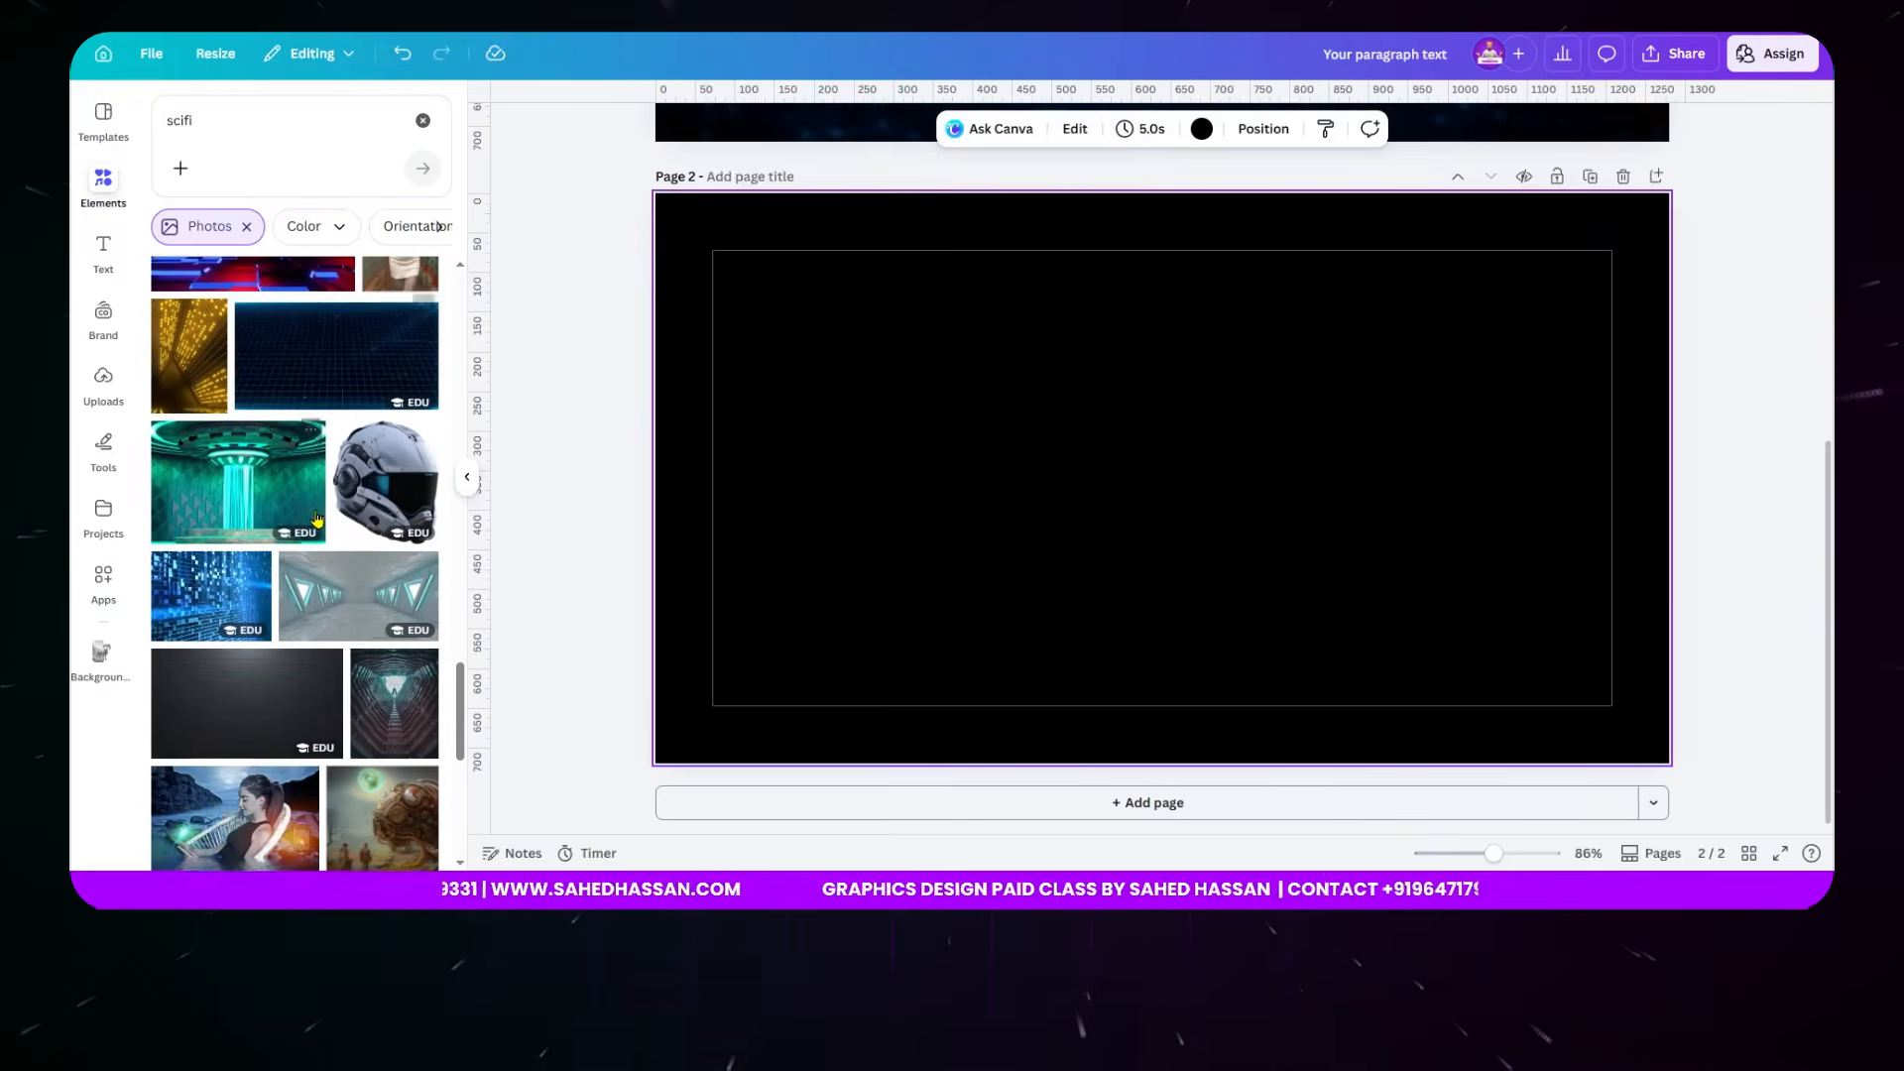
scroll(316, 519, "down", 5)
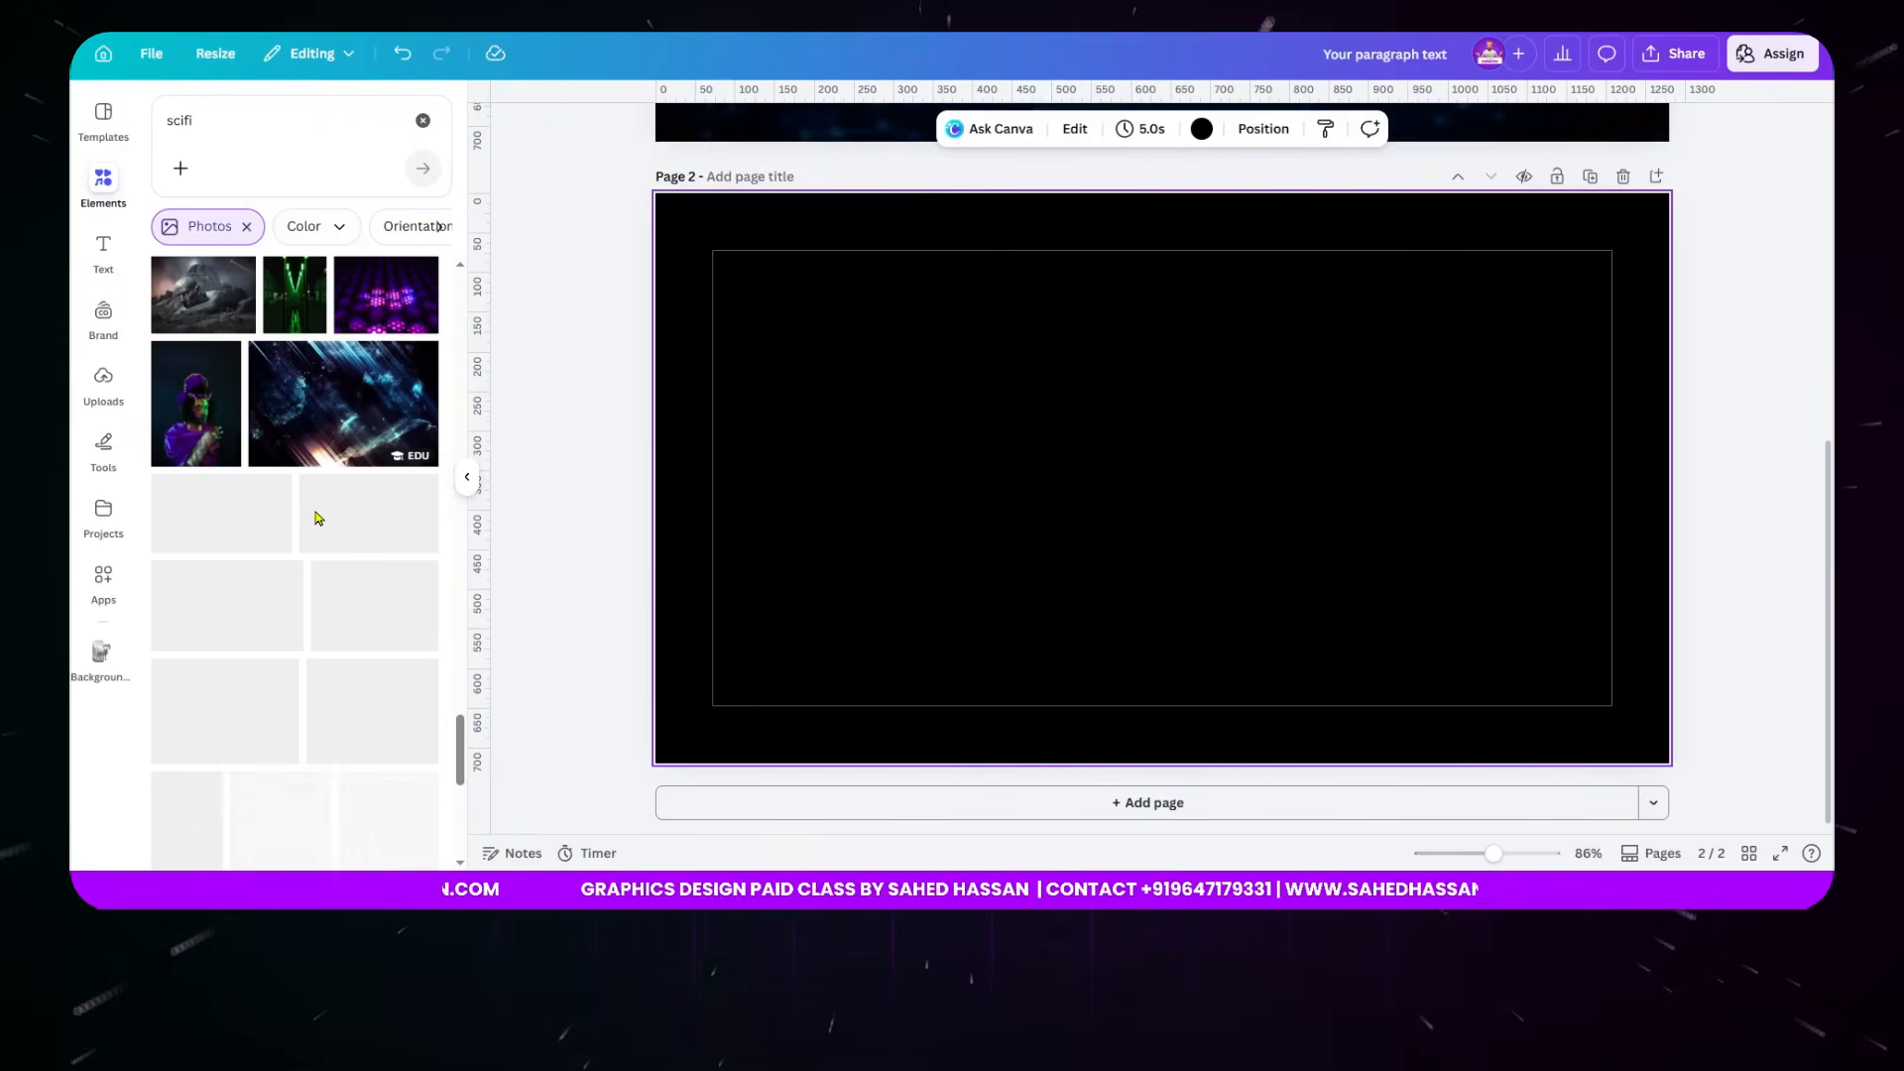
scroll(316, 519, "down", 1)
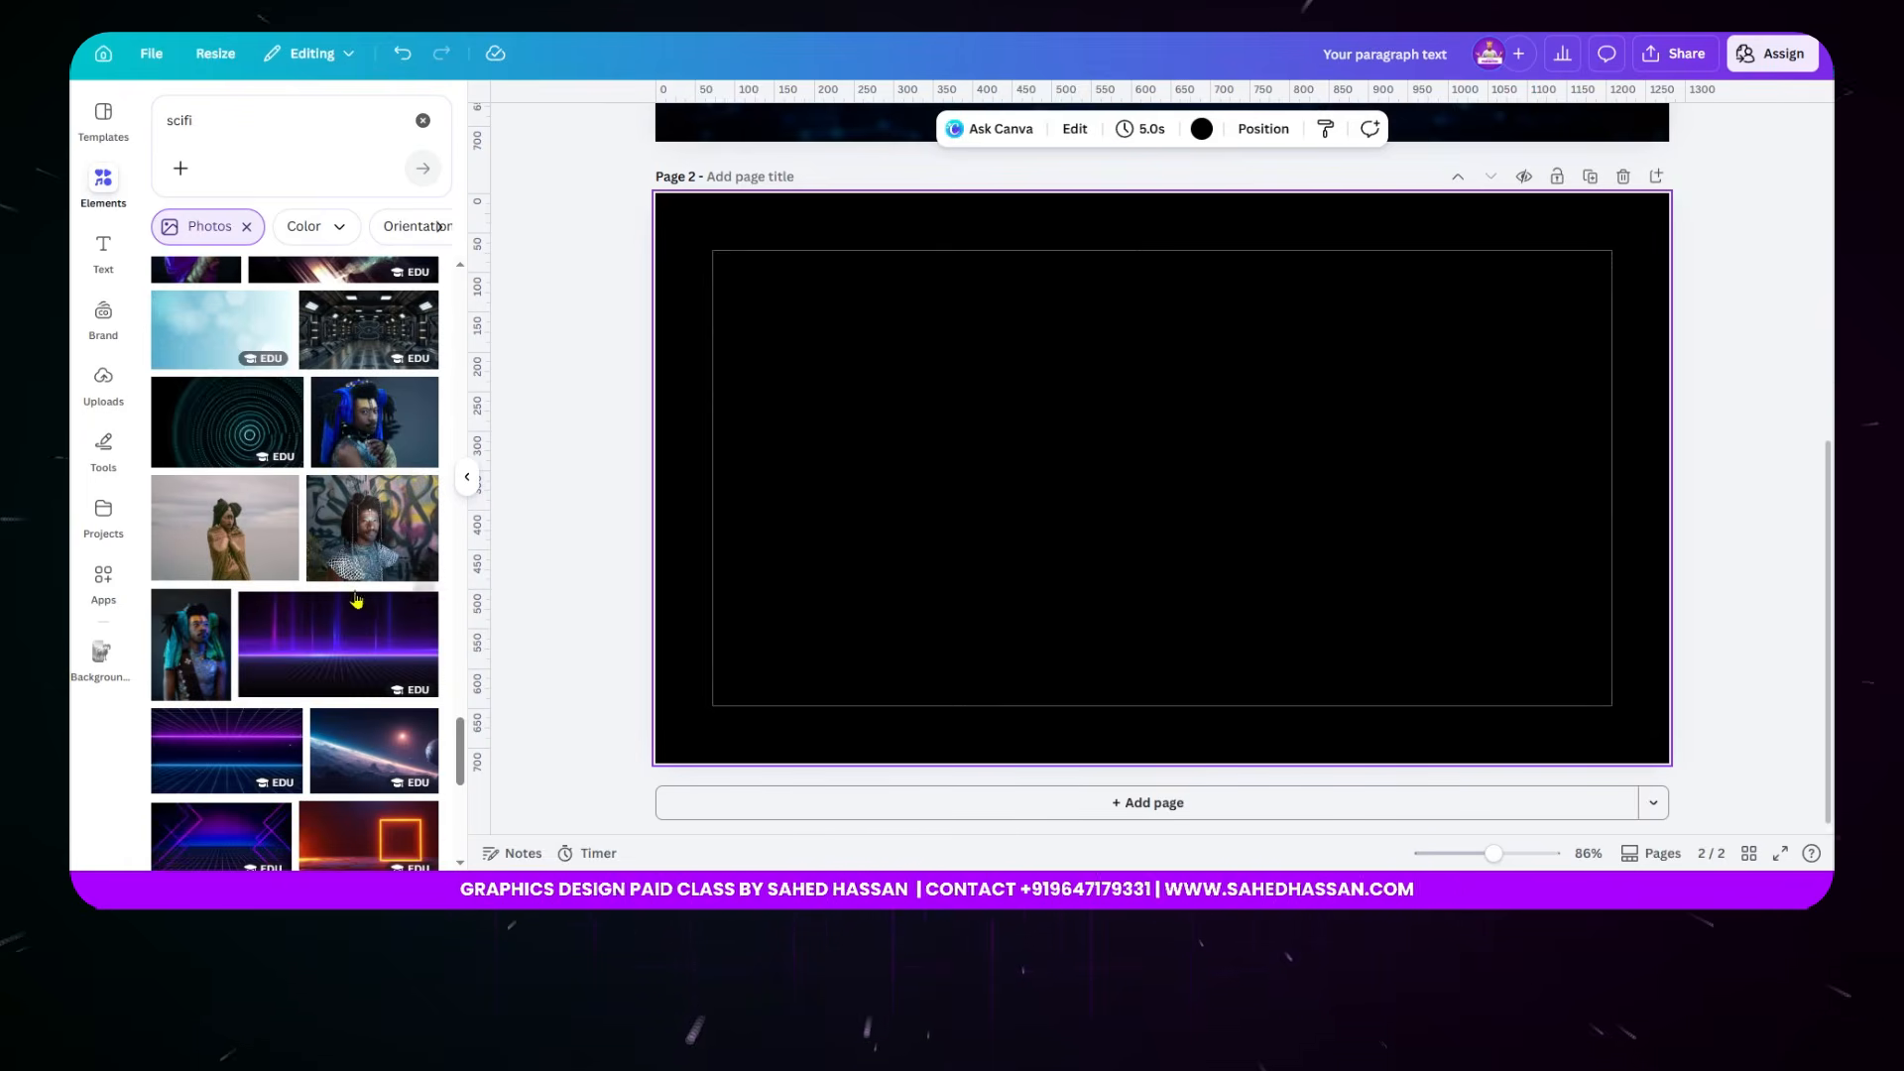
- Search the photos for "dar tech" and add the blue digital light-streak image to page 2
left_click(226, 136)
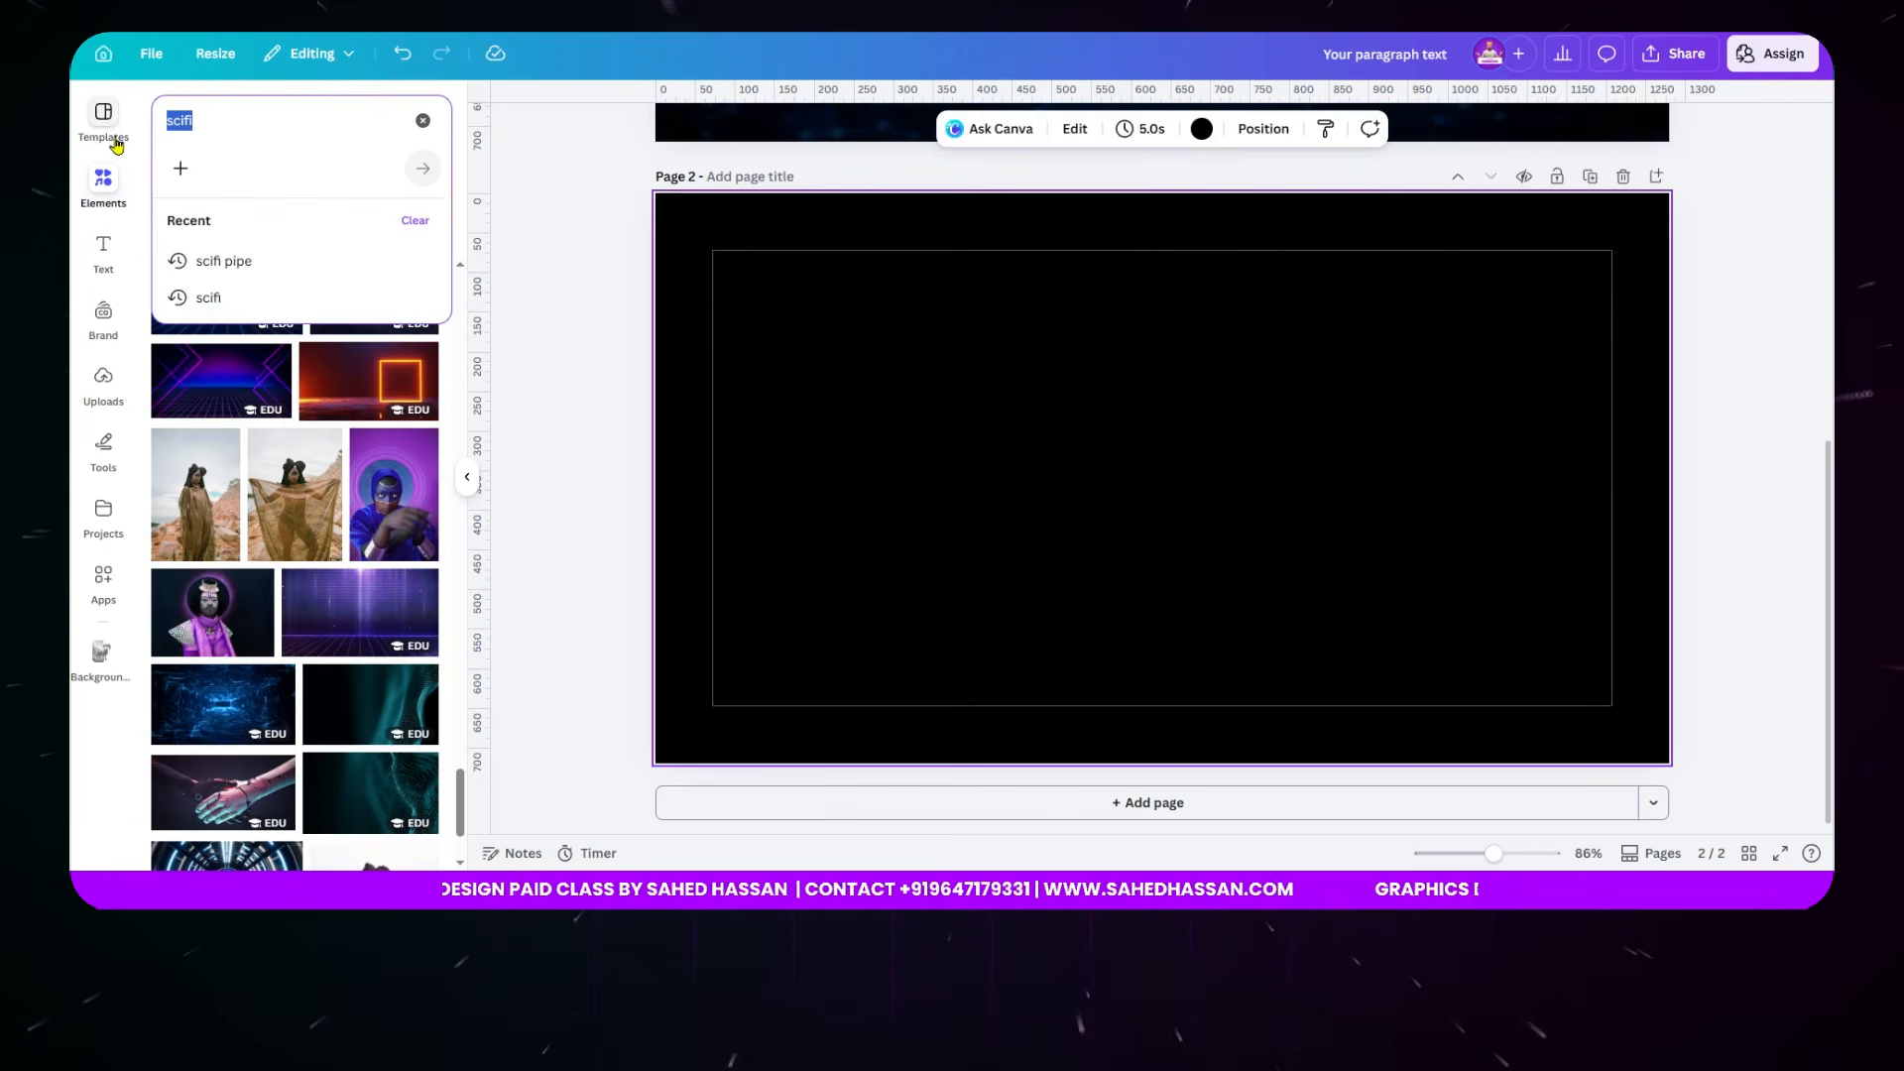
type("dar tech")
key("Return")
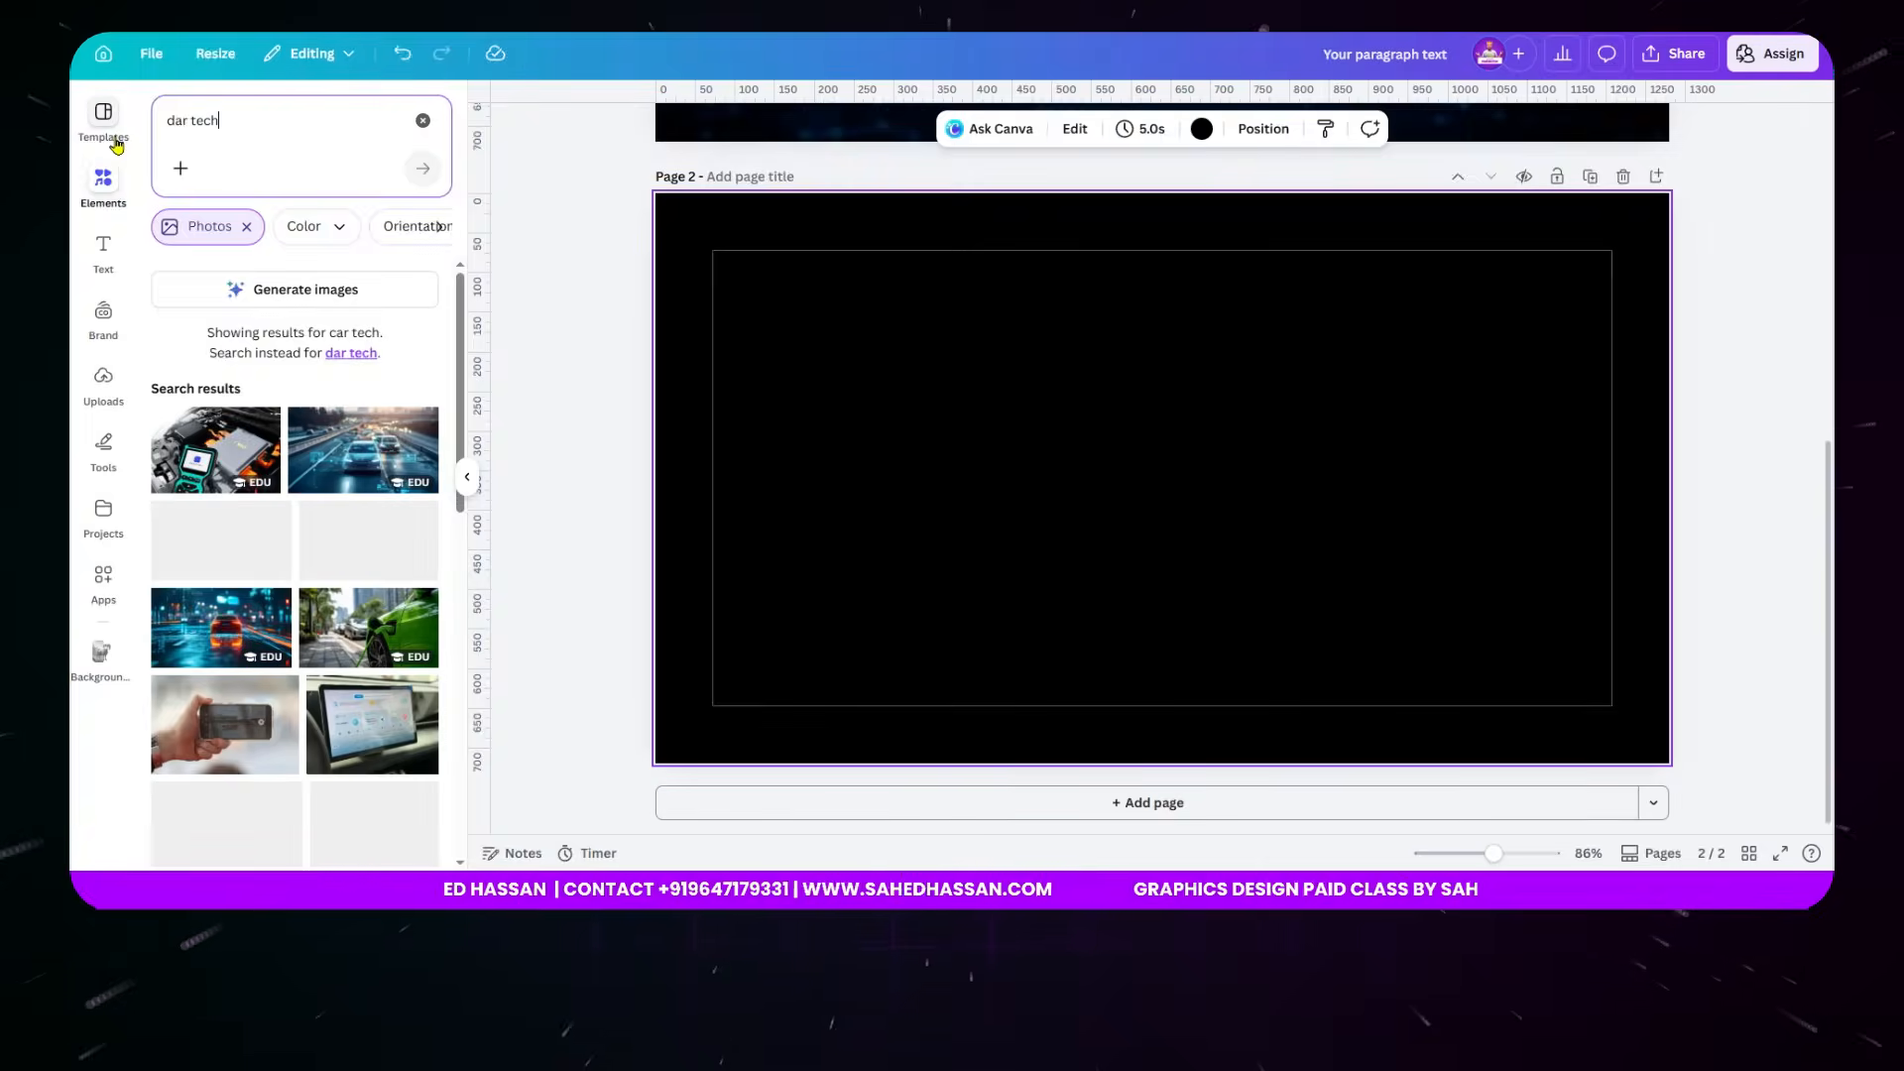
scroll(278, 665, "down", 5)
scroll(313, 597, "down", 3)
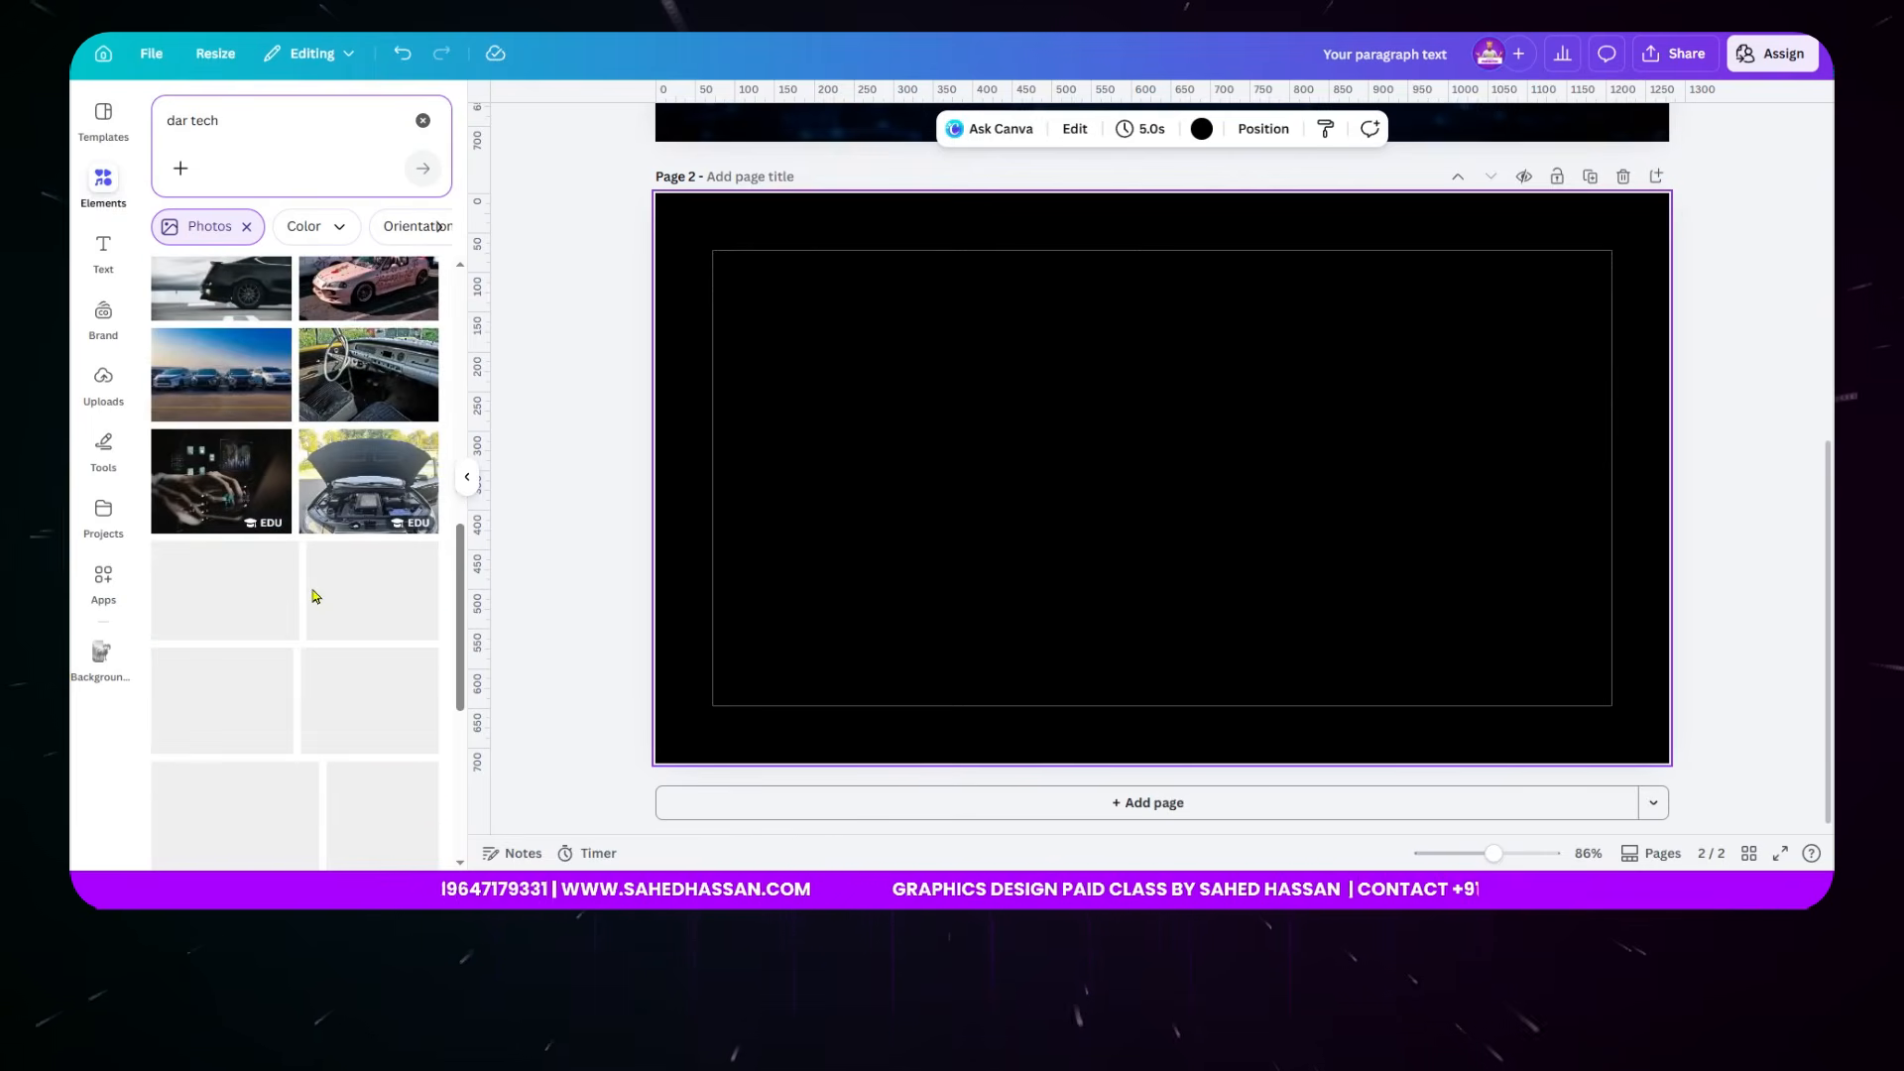
scroll(355, 708, "down", 10)
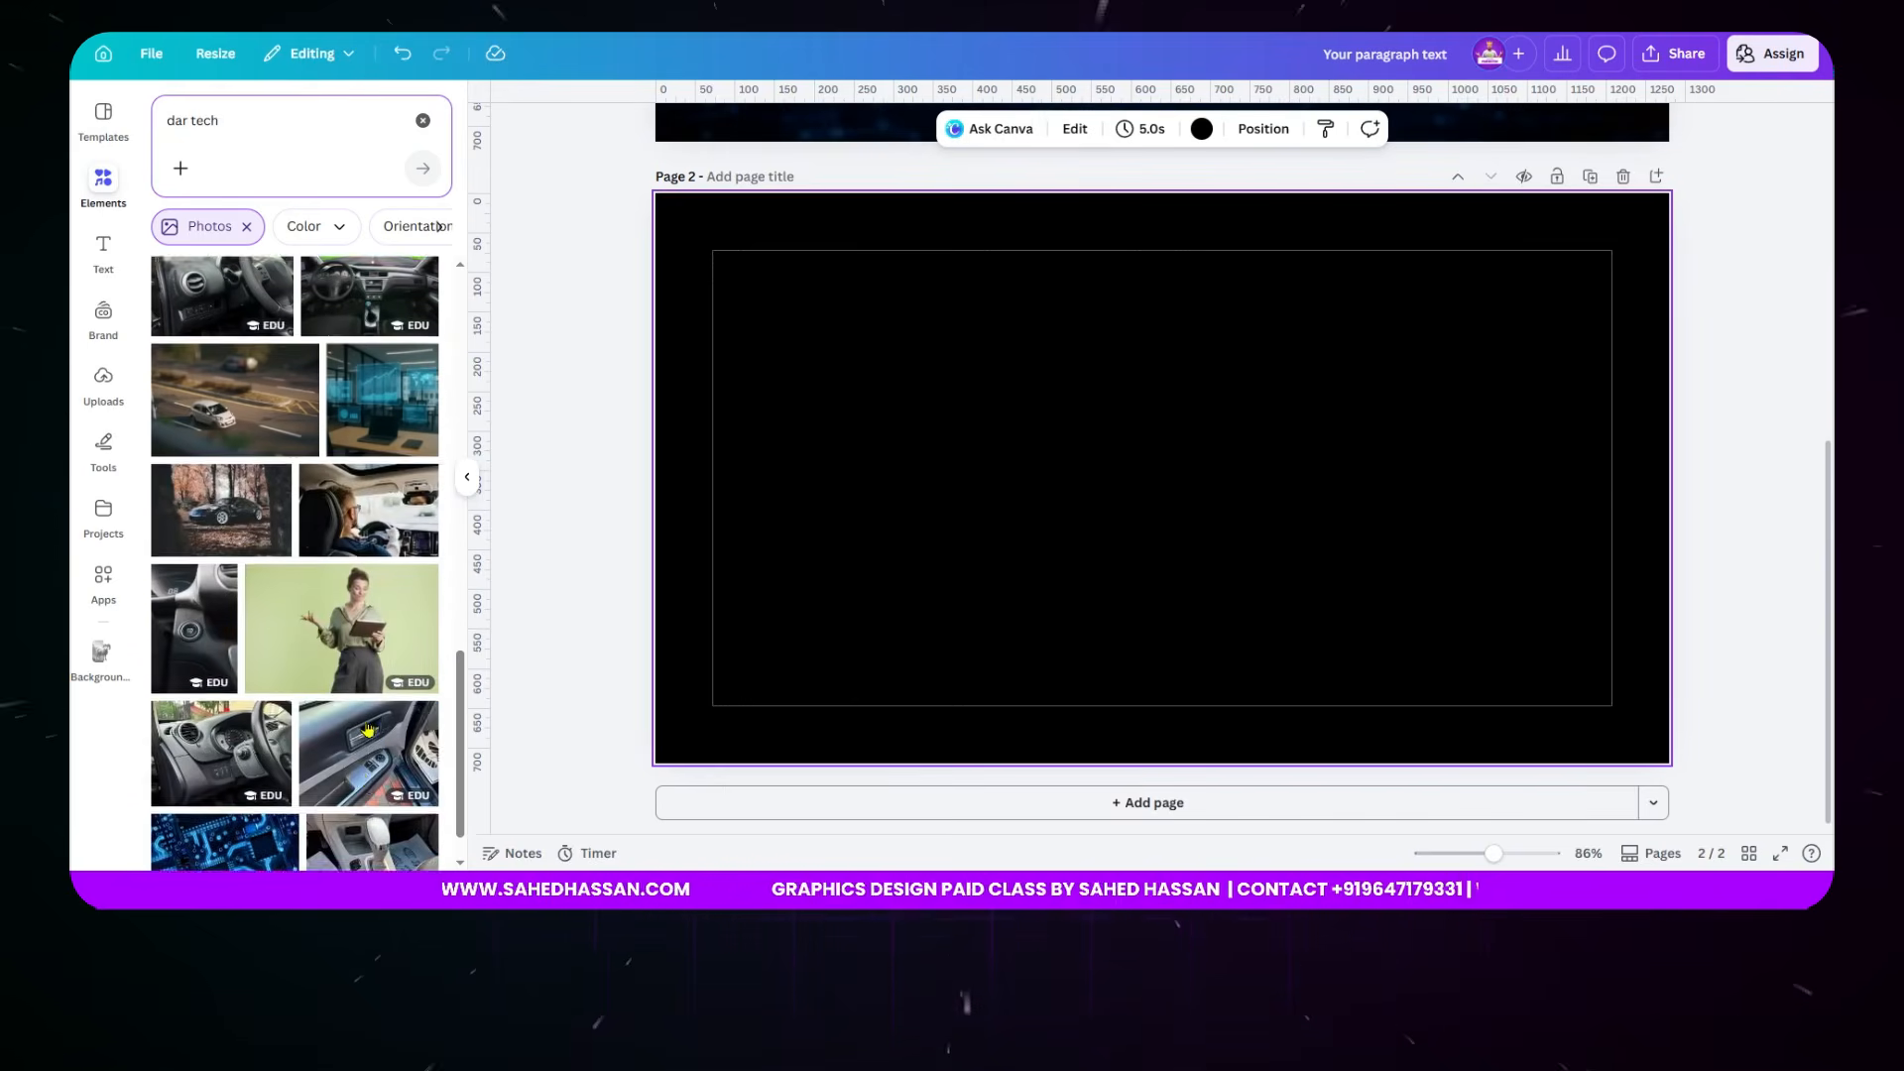
scroll(213, 634, "down", 5)
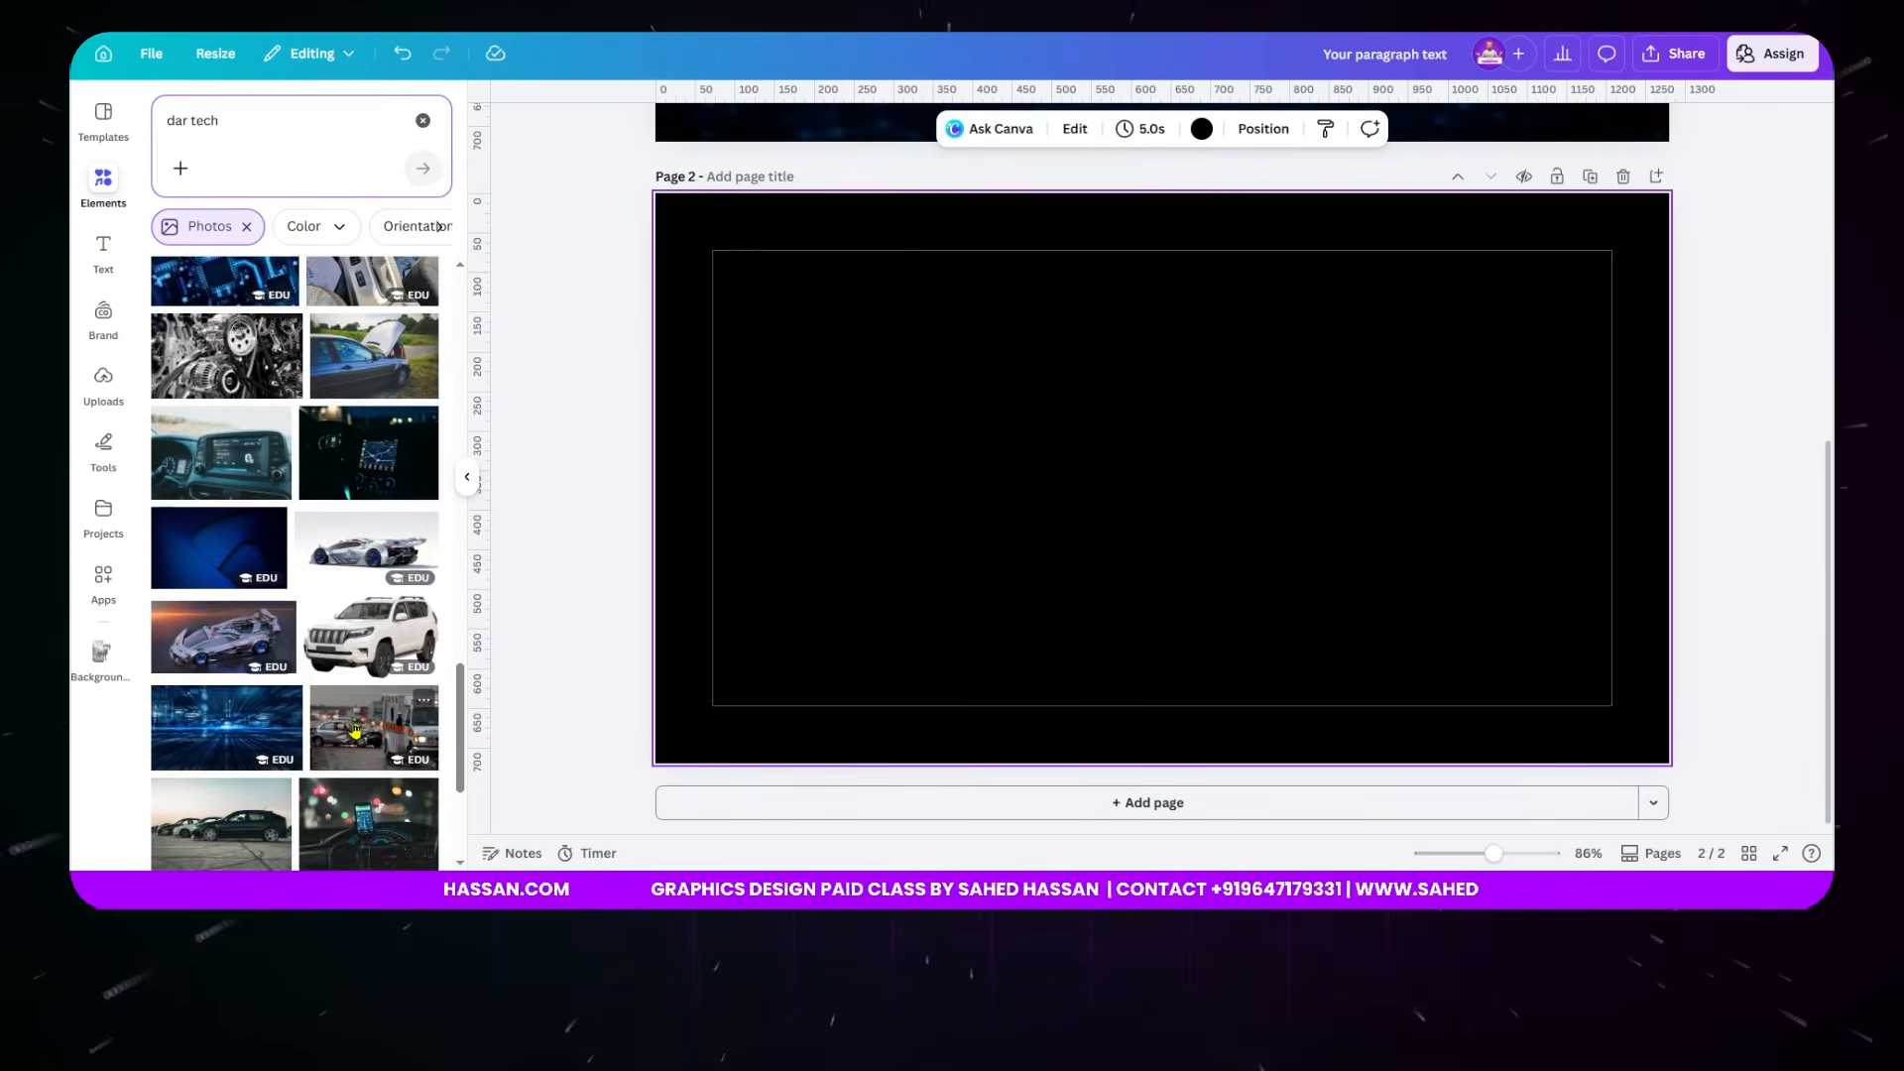
left_click(234, 660)
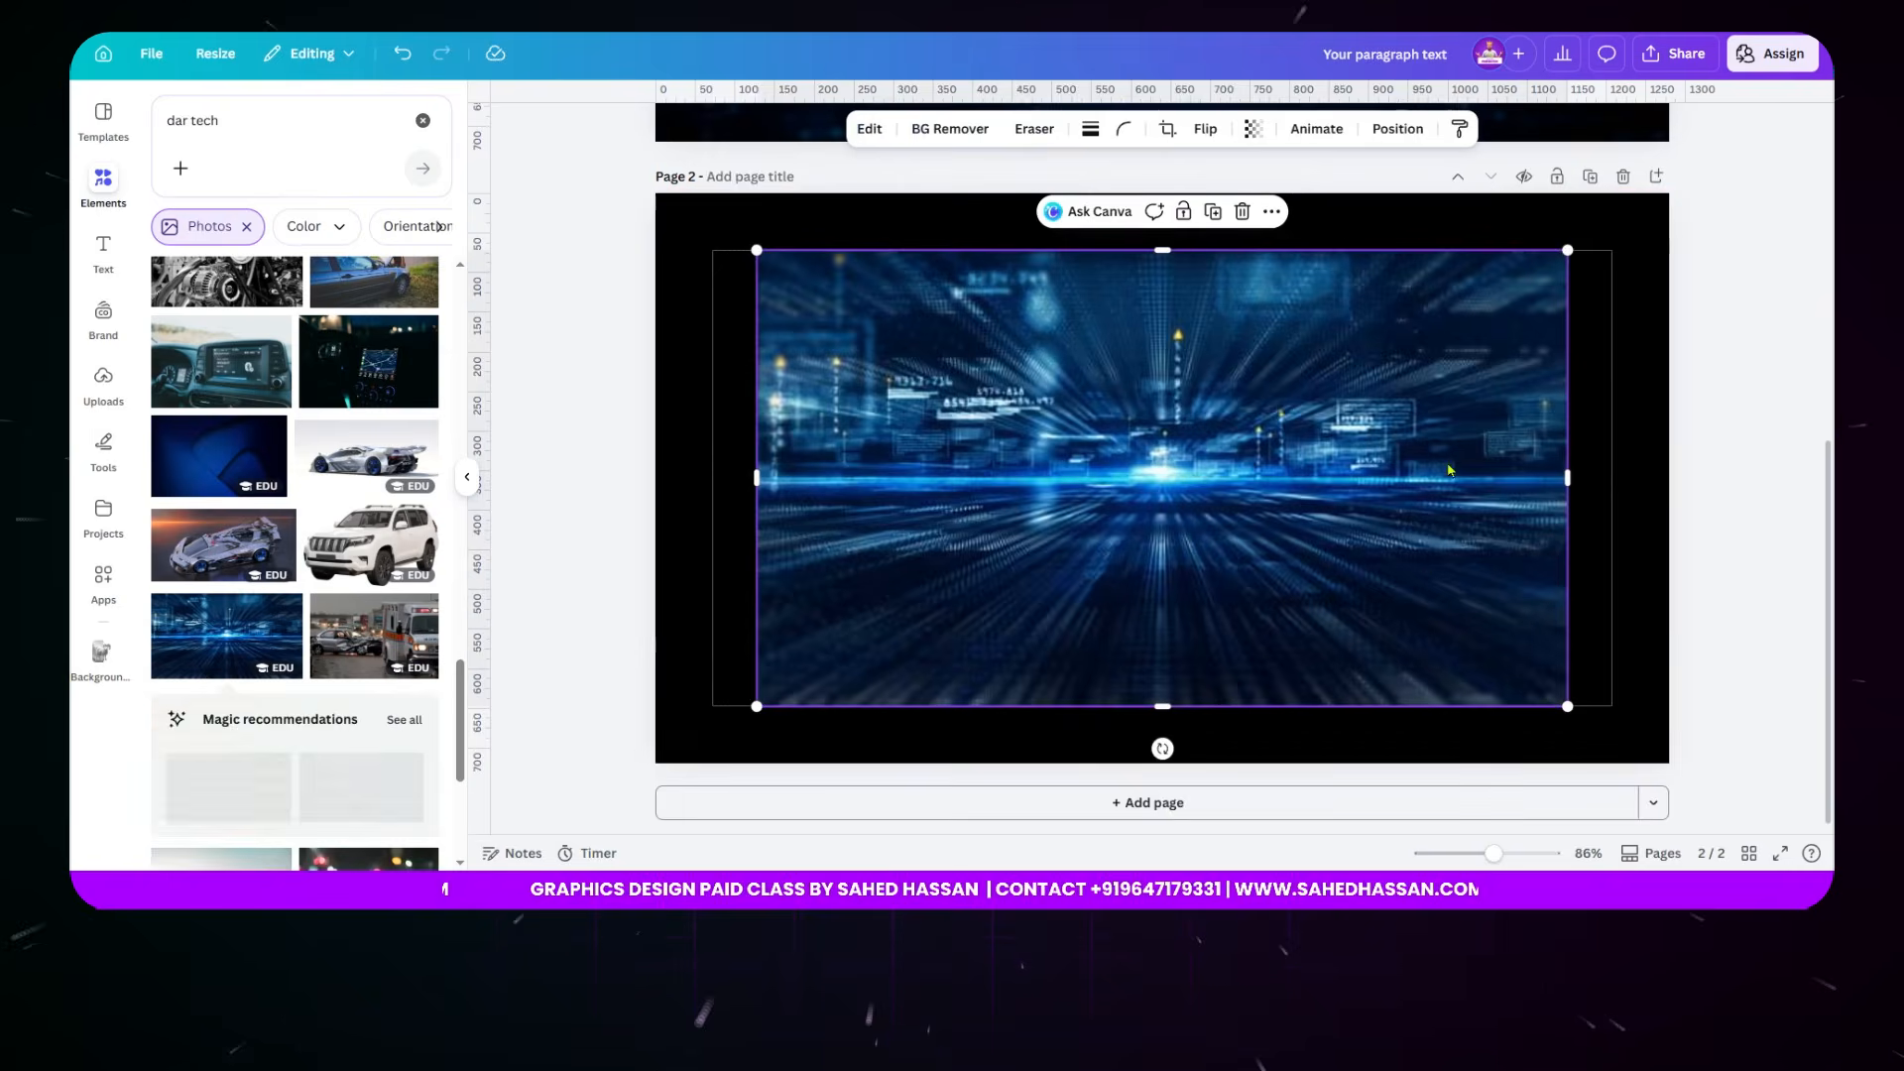
- Enlarge the blue tech photo to cover page 2, set its transparency to 30, and compare it with page 1
scroll(294, 708, "down", 5)
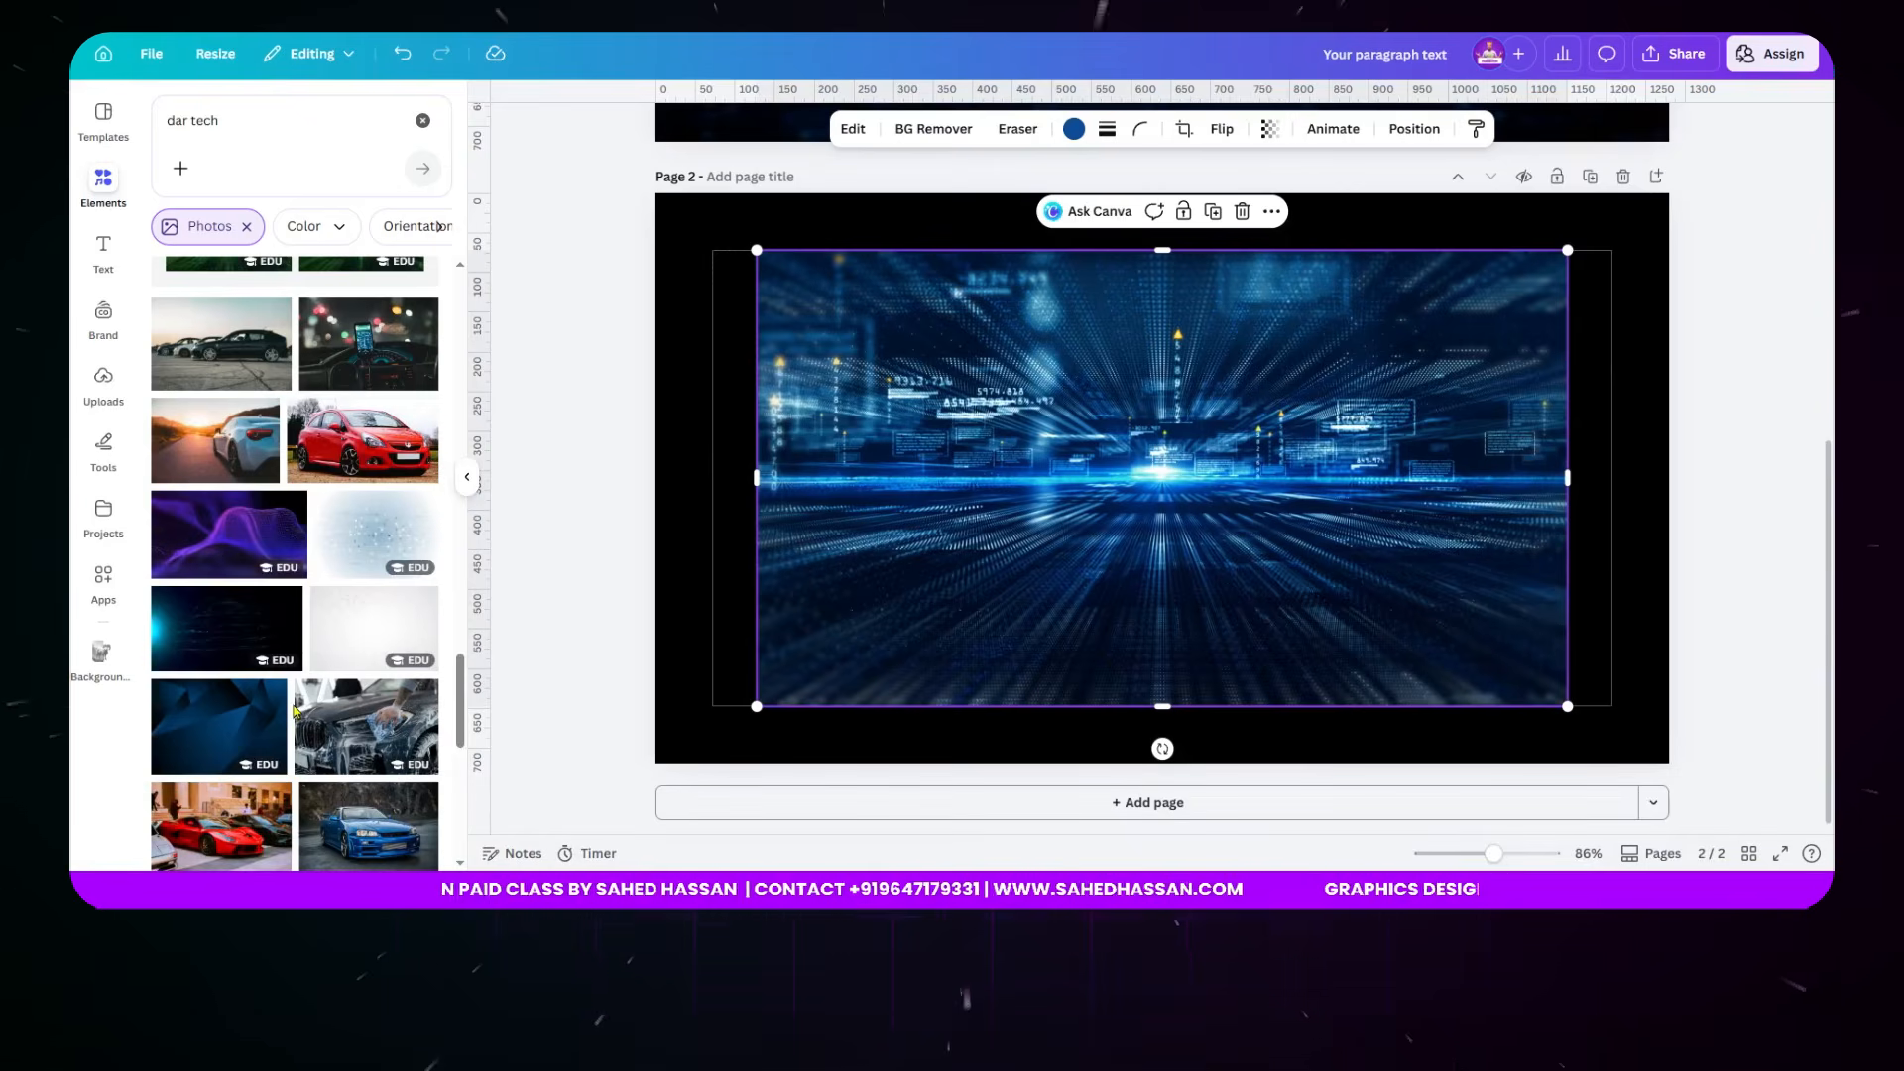
scroll(293, 708, "down", 1)
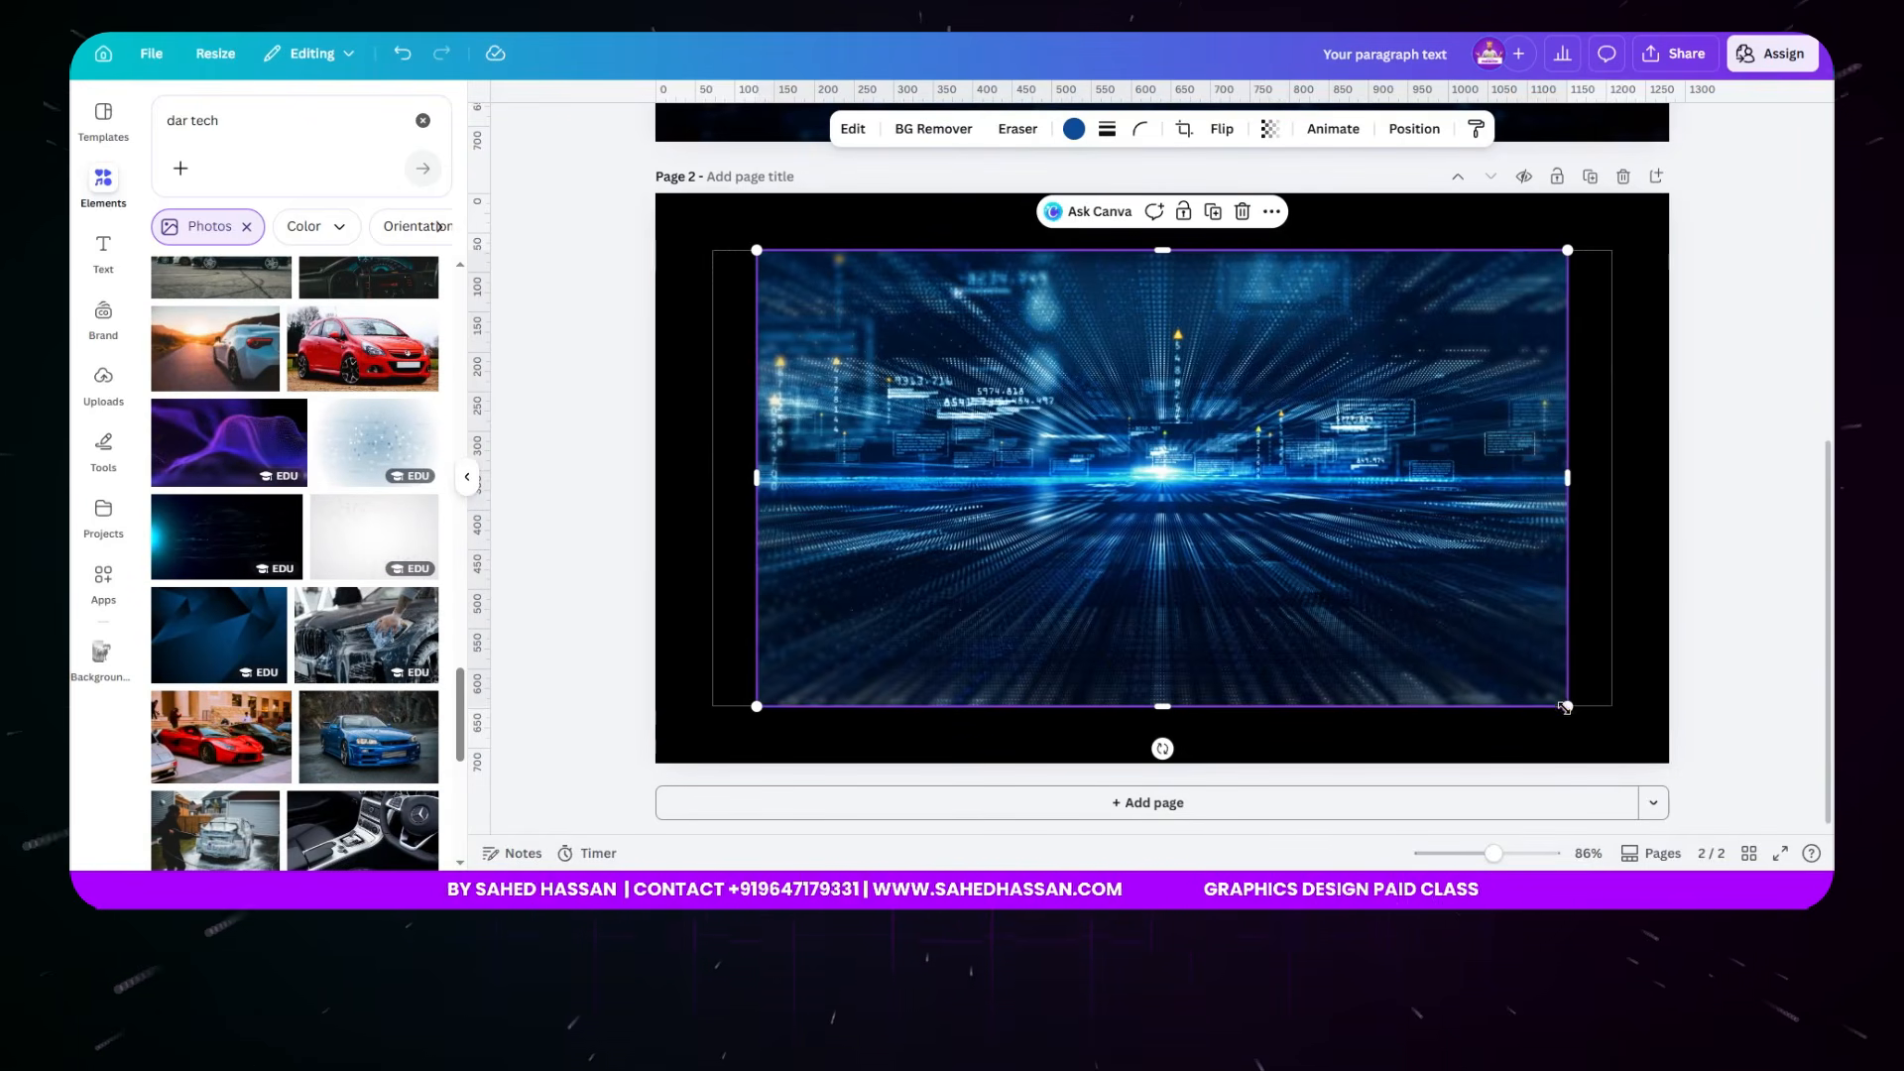
left_click_drag(1565, 706, 1654, 822)
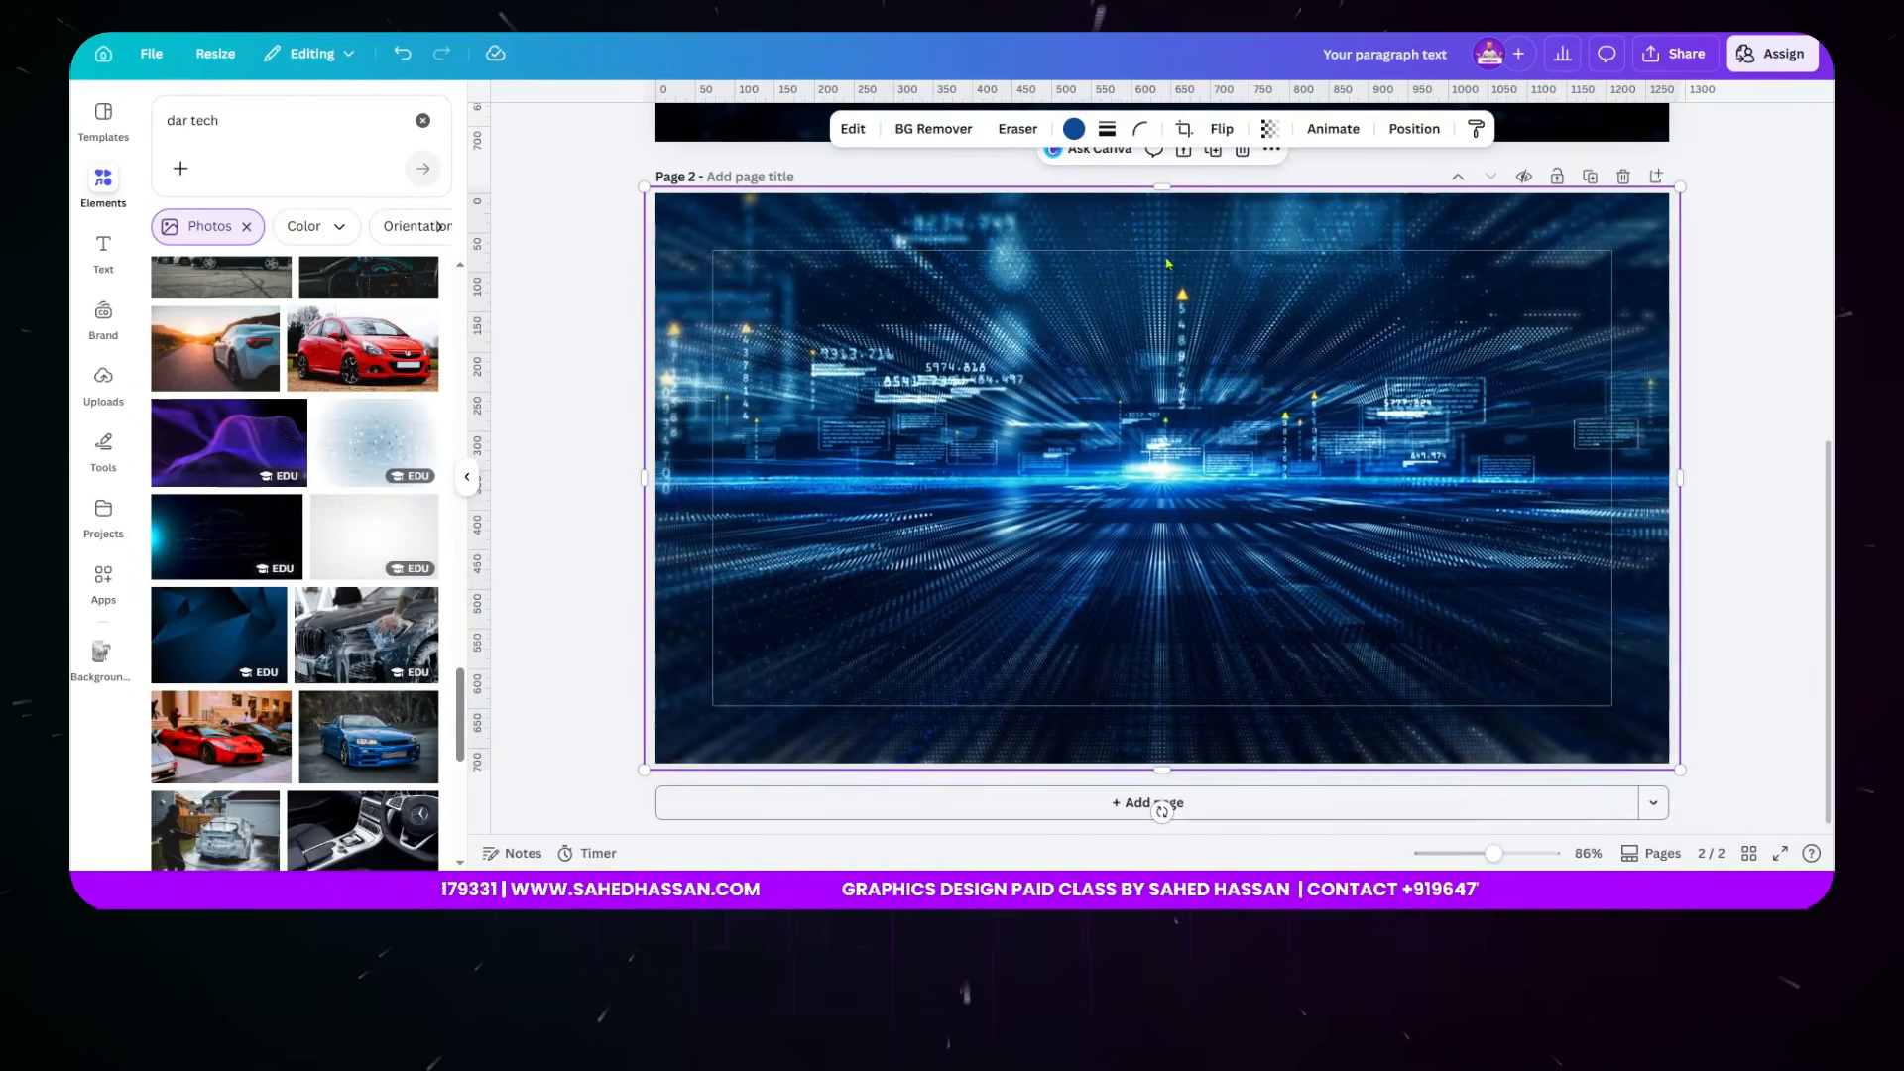
left_click(1269, 136)
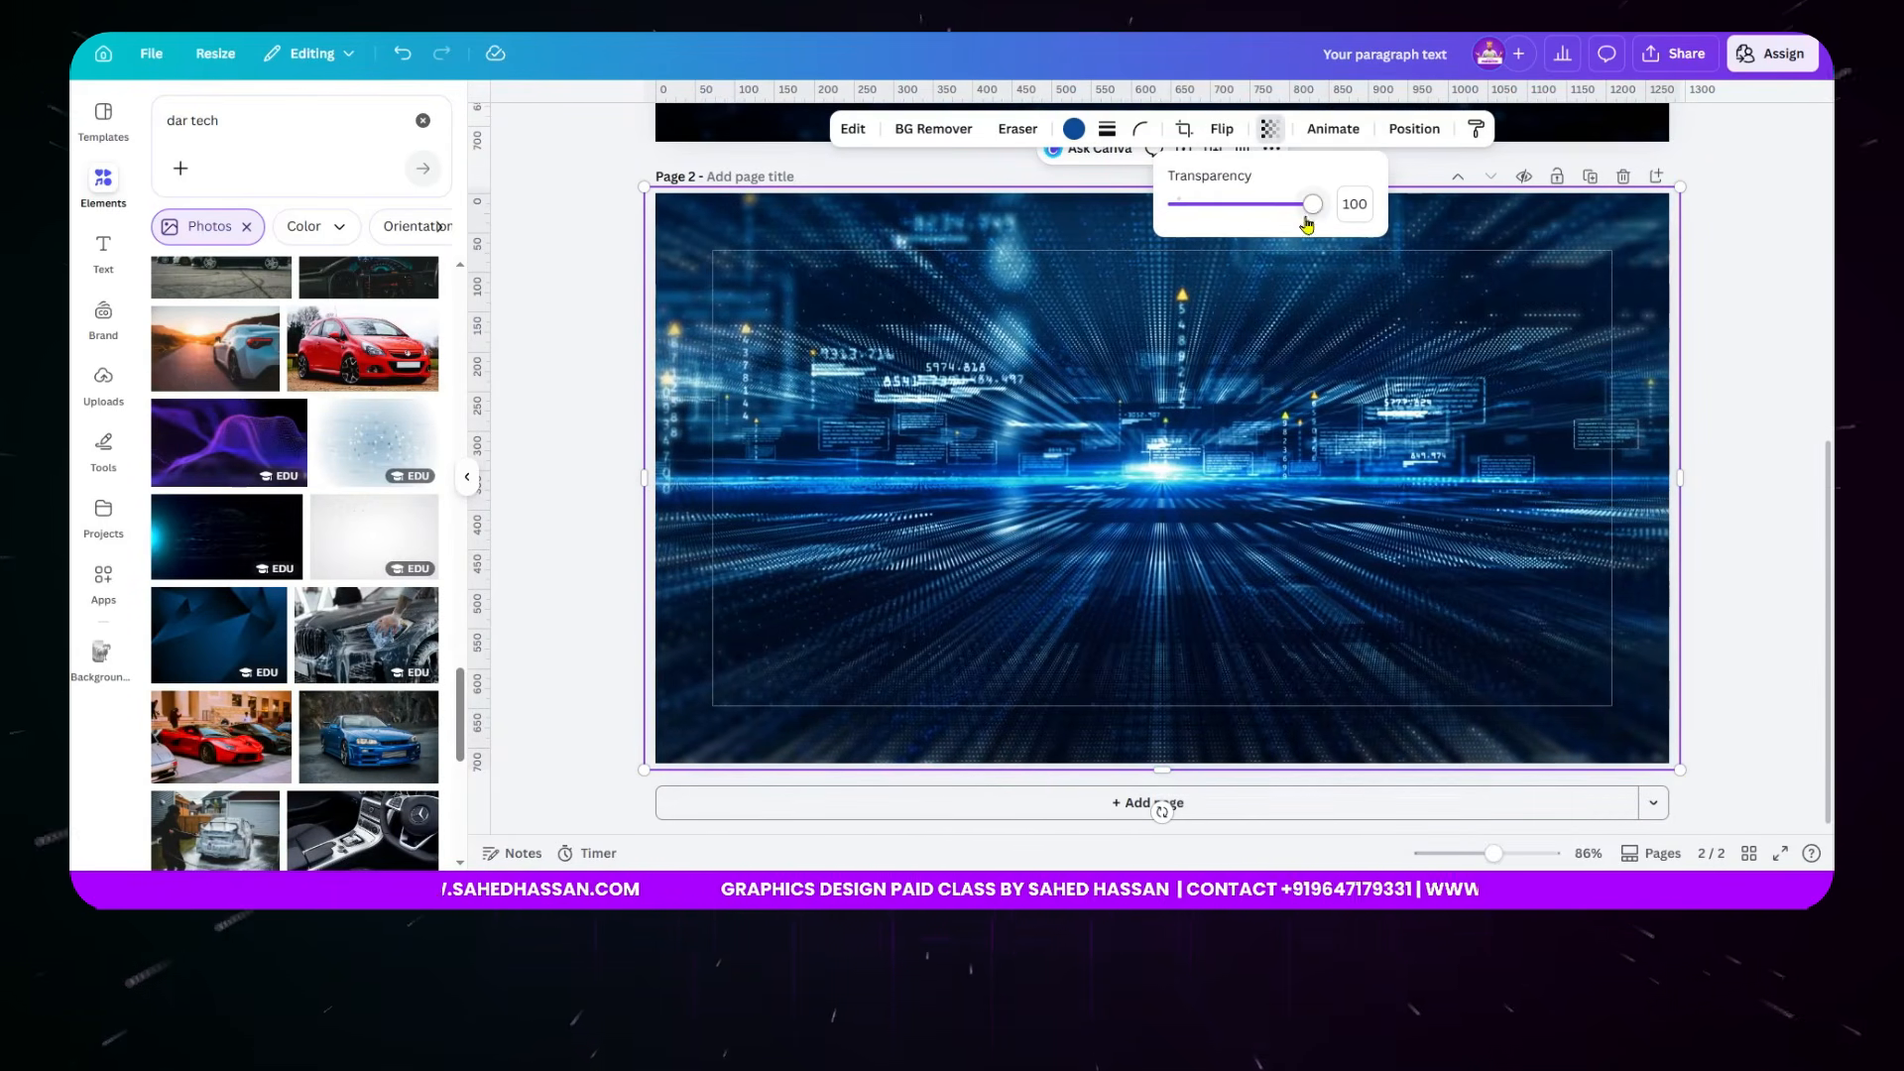
left_click_drag(1305, 204, 1219, 226)
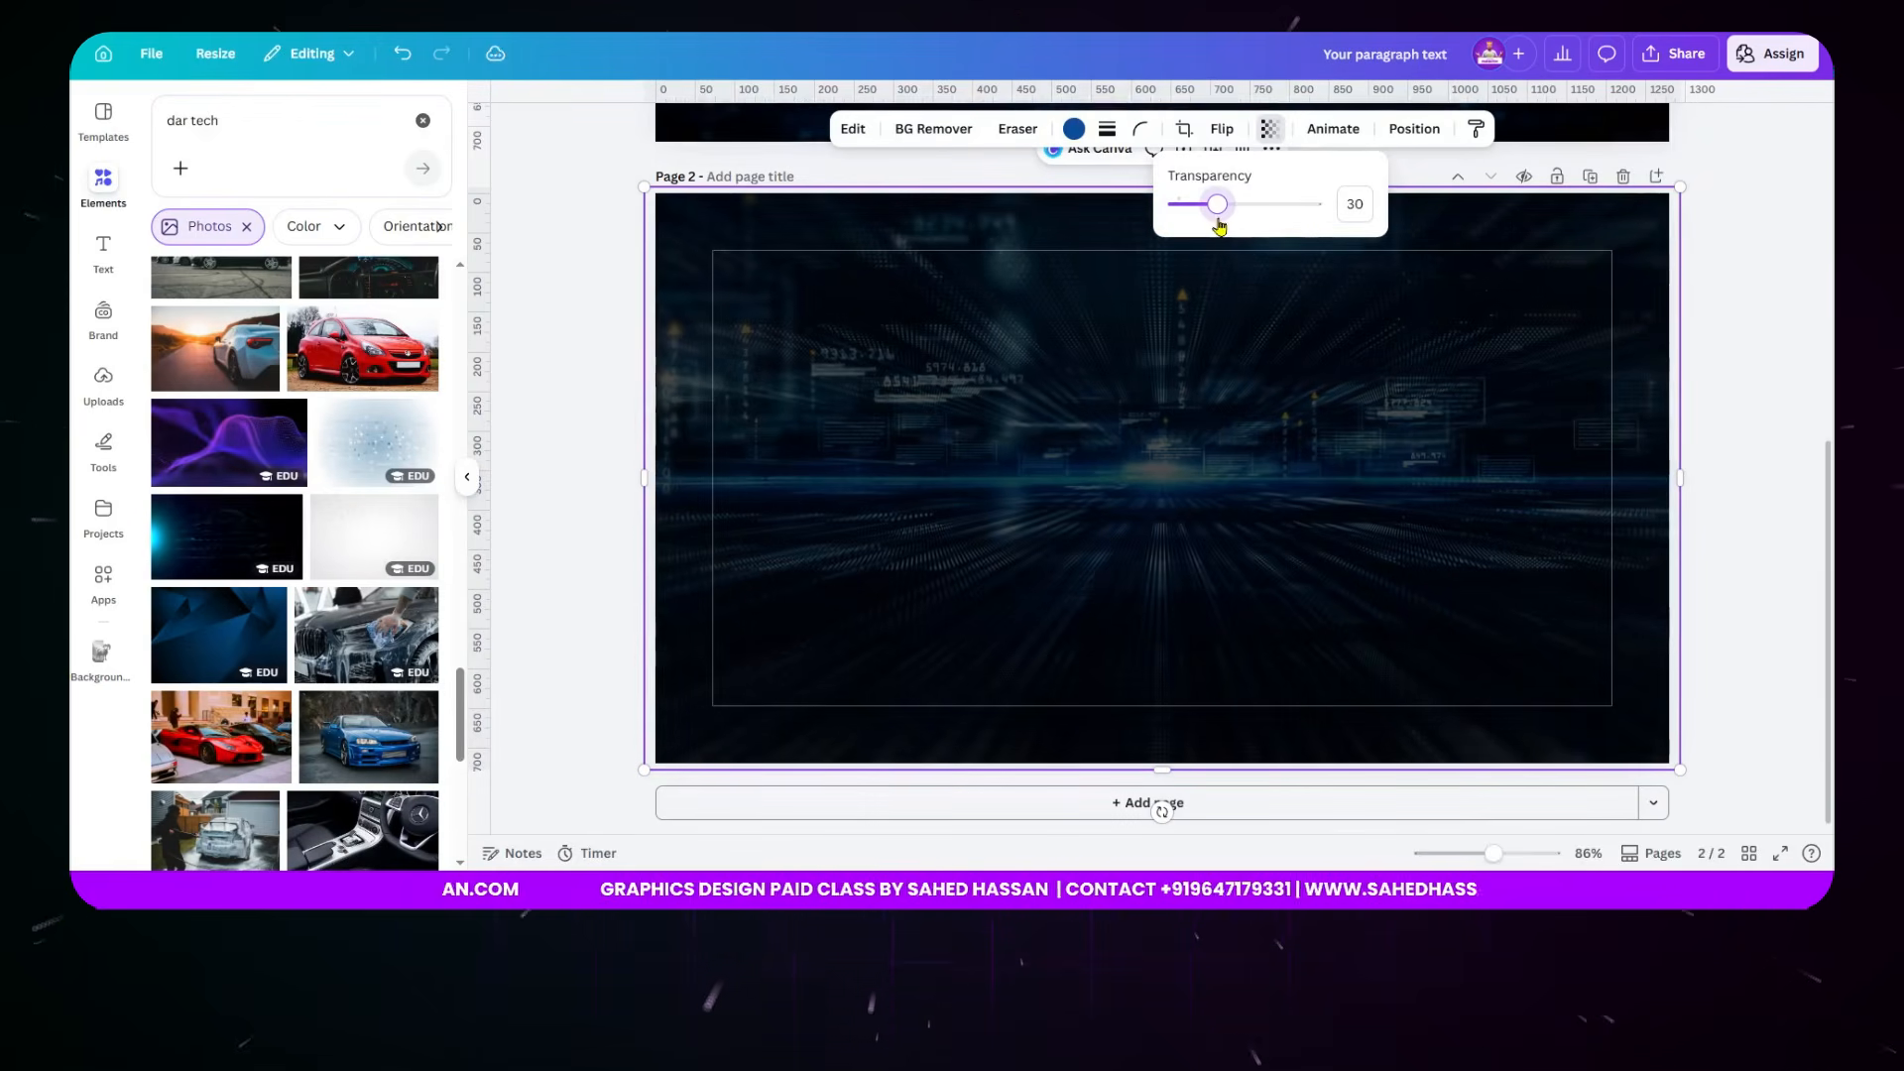
left_click(1717, 343)
scroll(1743, 340, "up", 6)
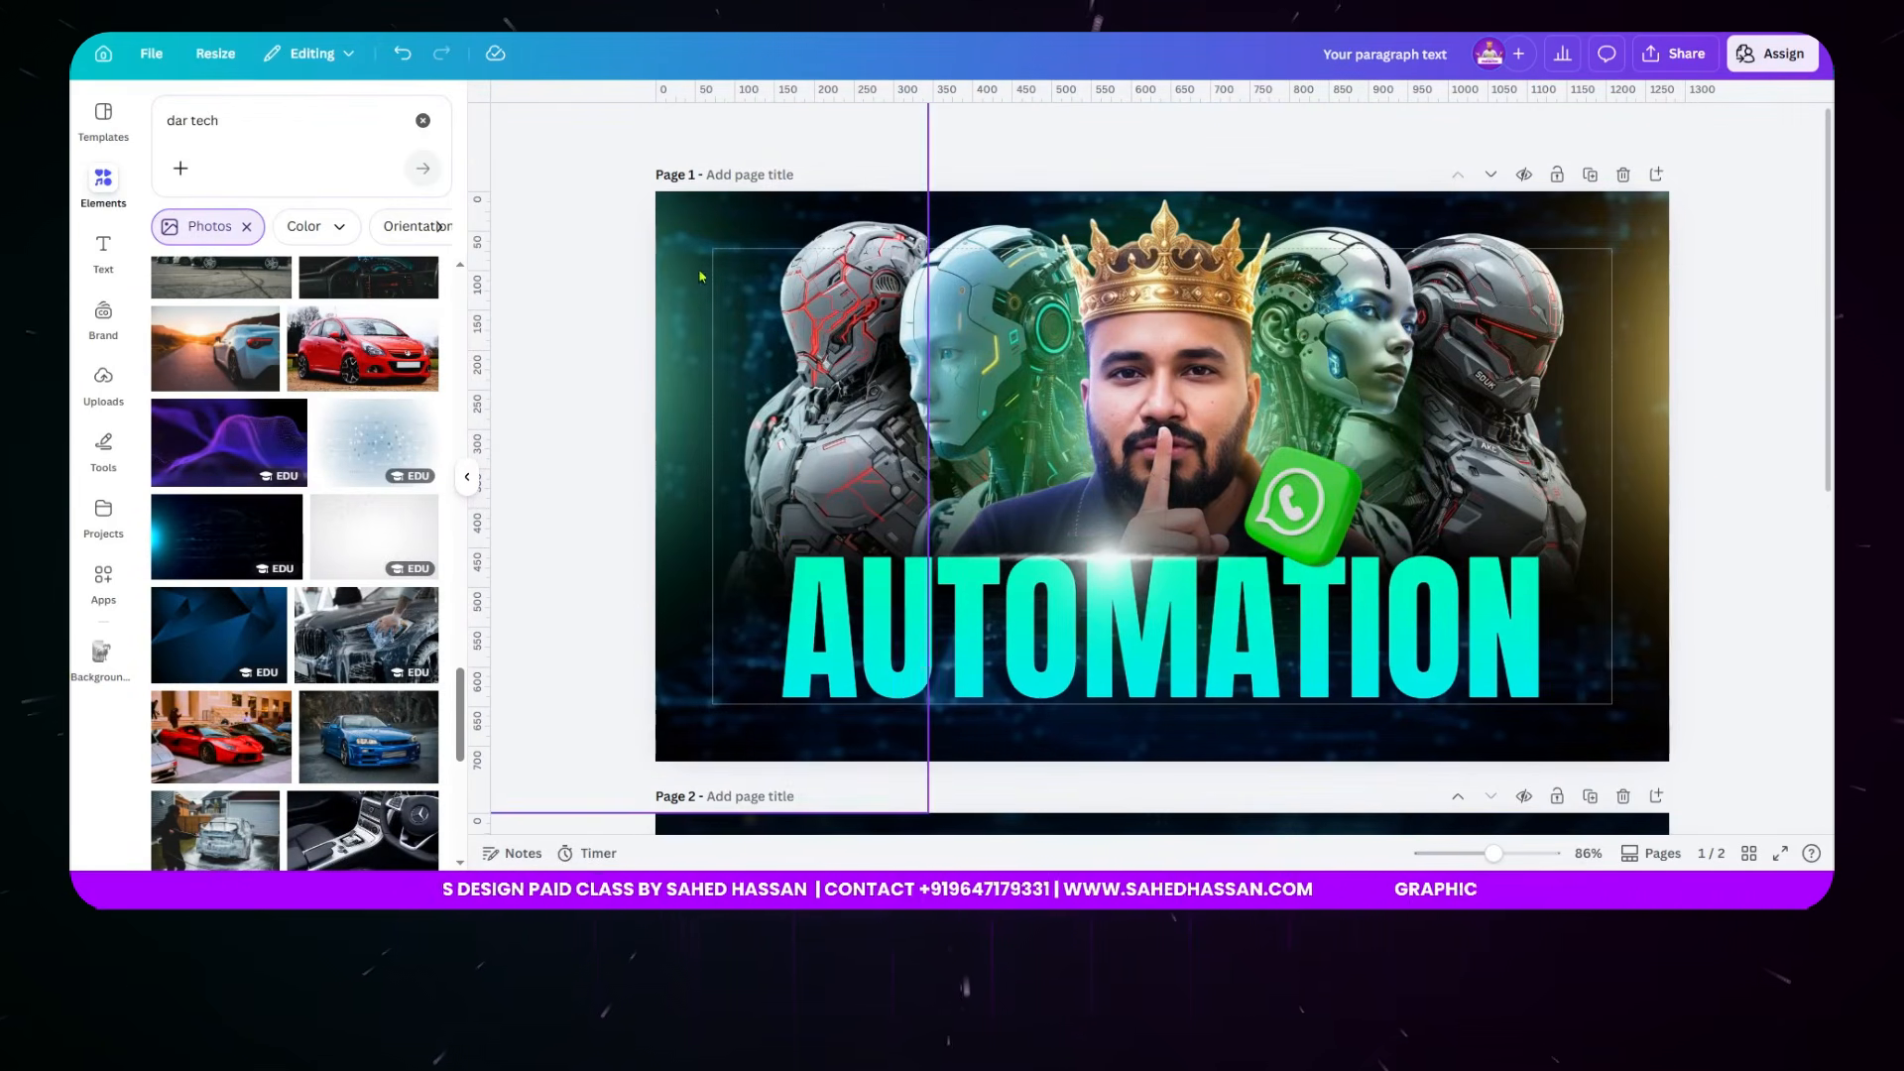
scroll(1136, 761, "down", 6)
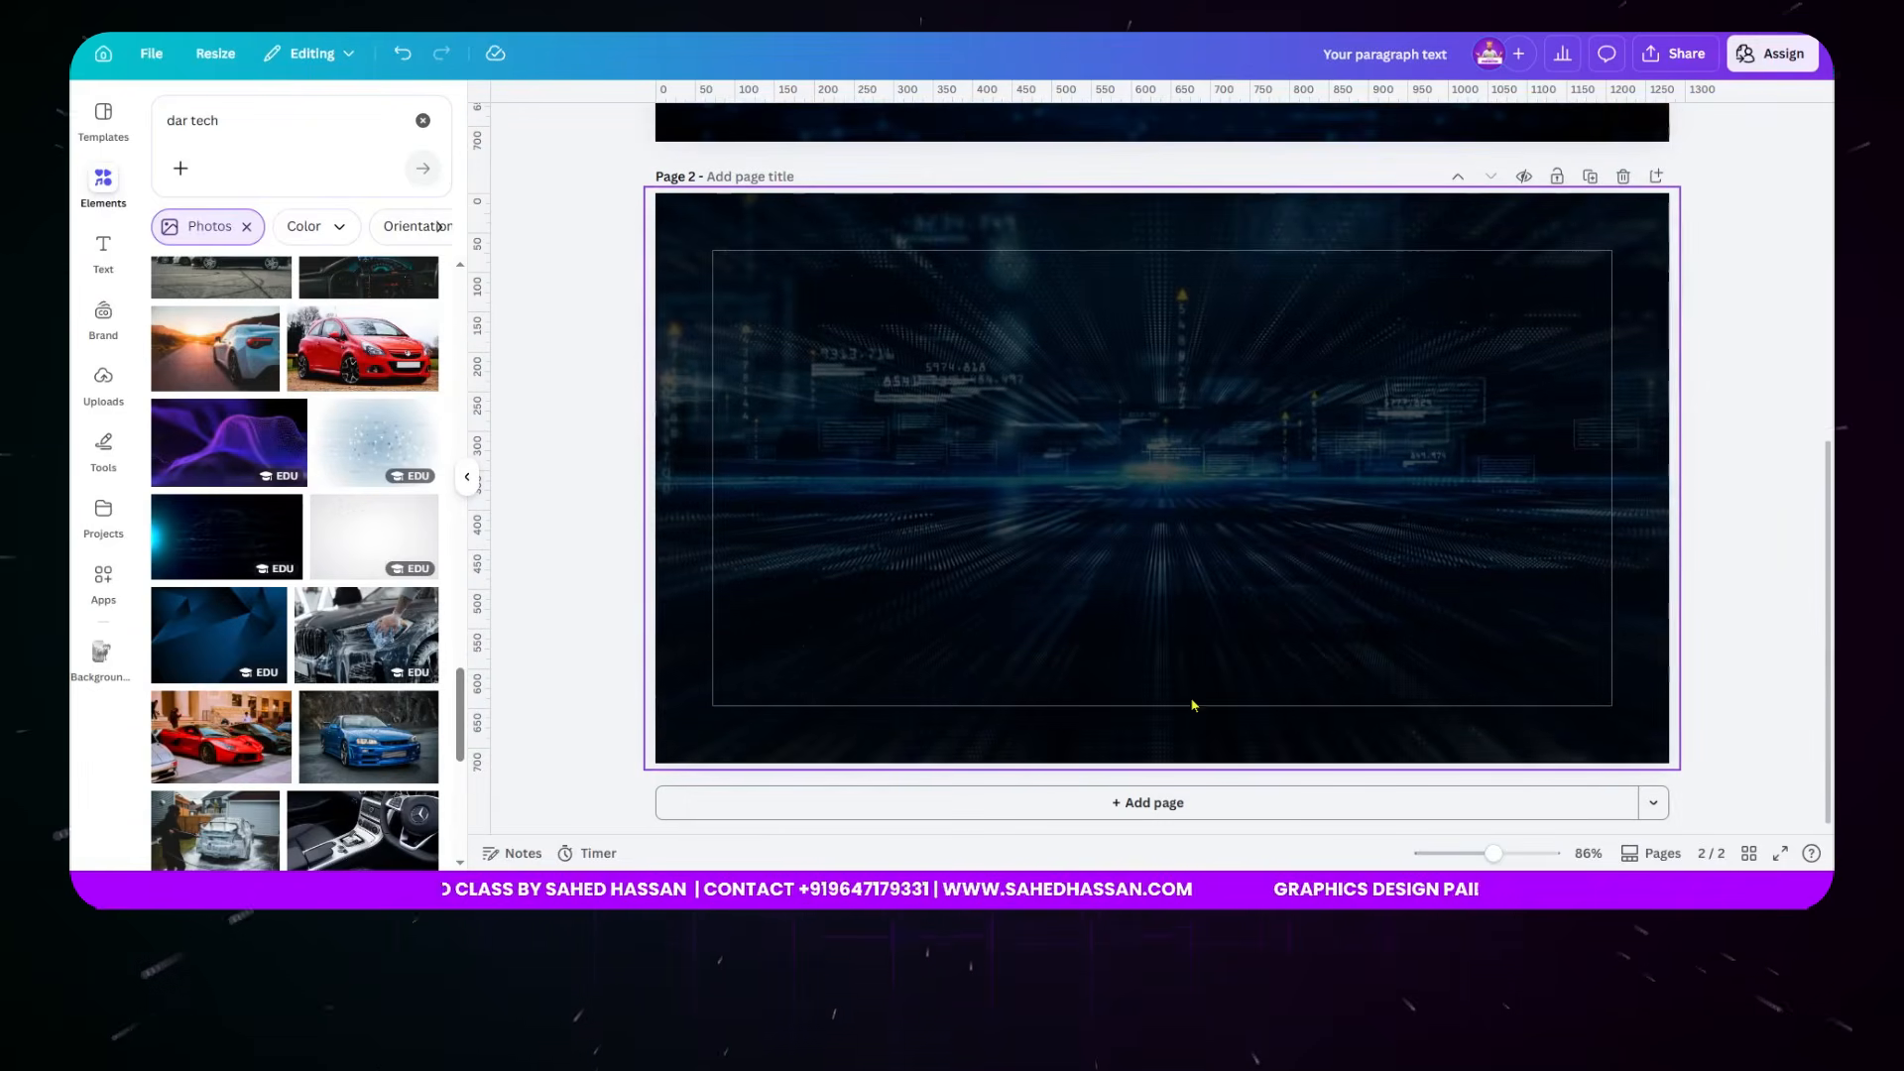
- Add the uploaded crowned-man image, remove its background, crop both sides and centre it near the page's upper edge
left_click(104, 377)
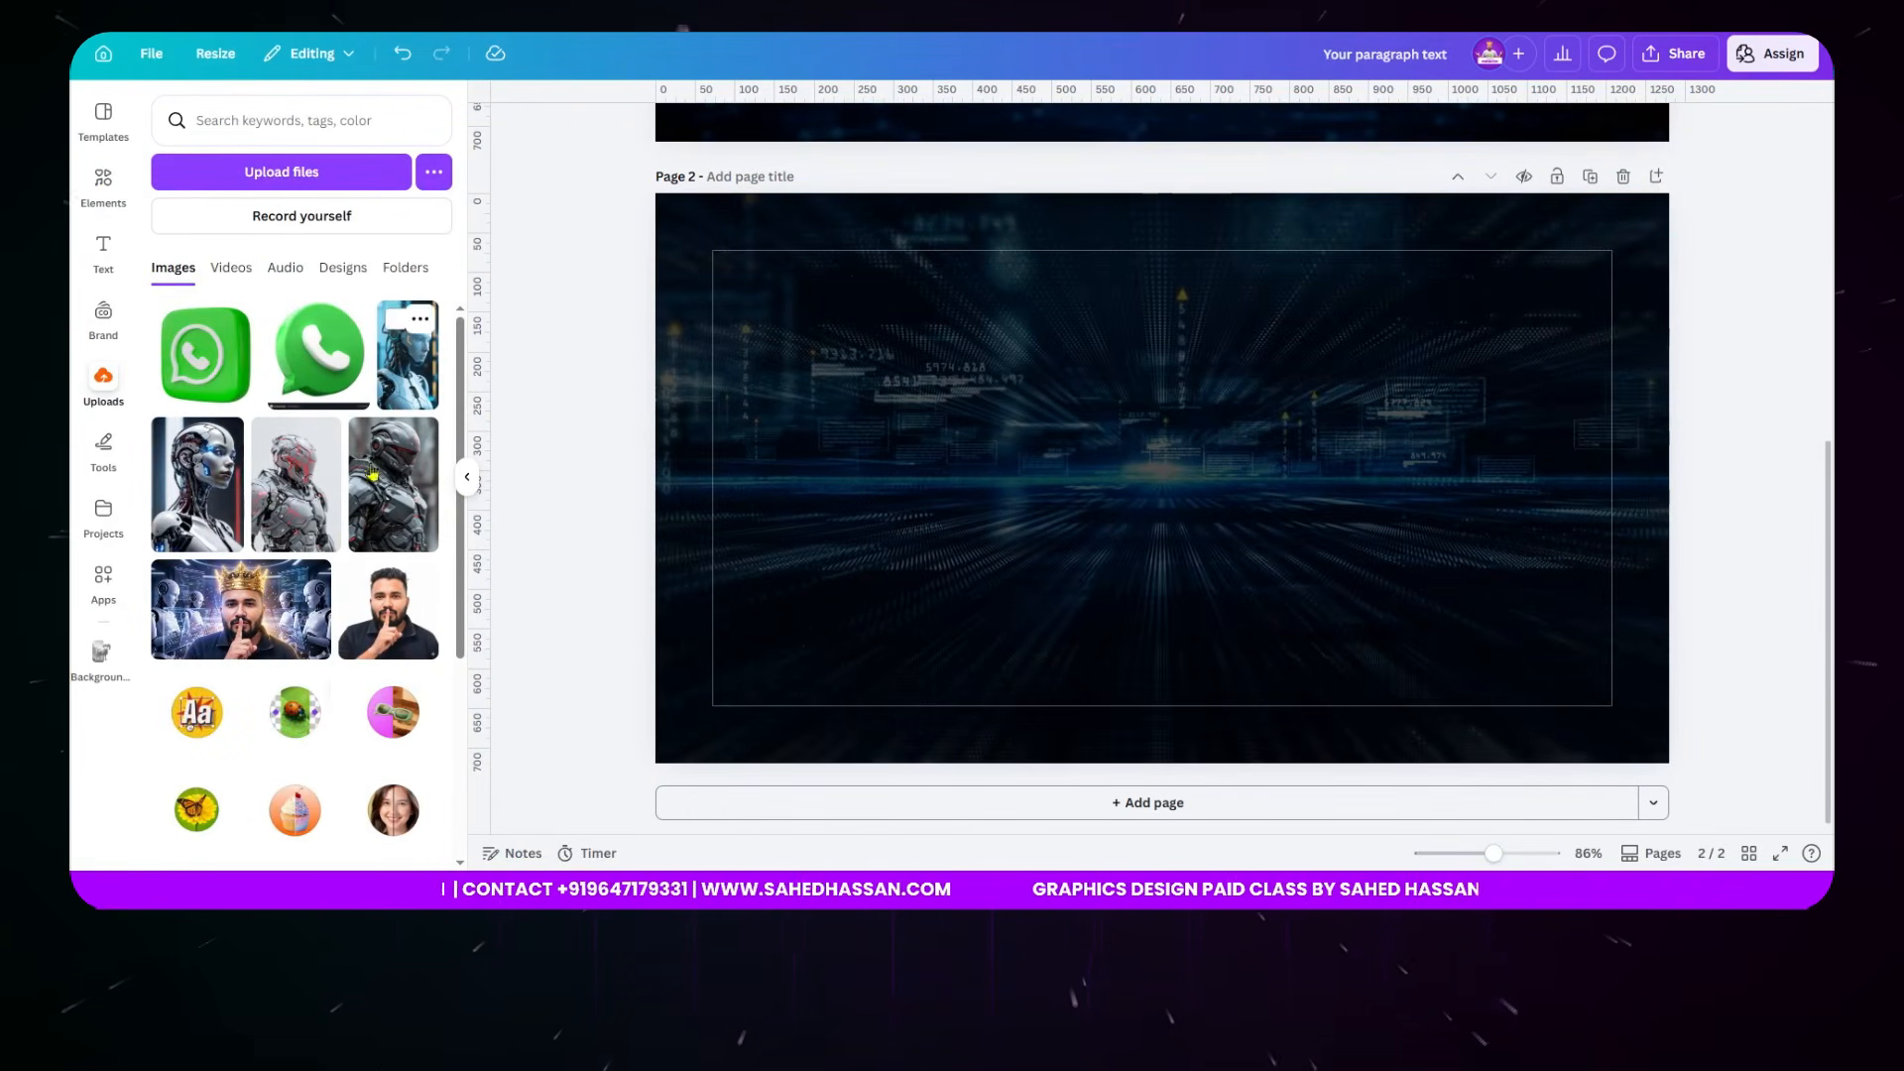
left_click(262, 609)
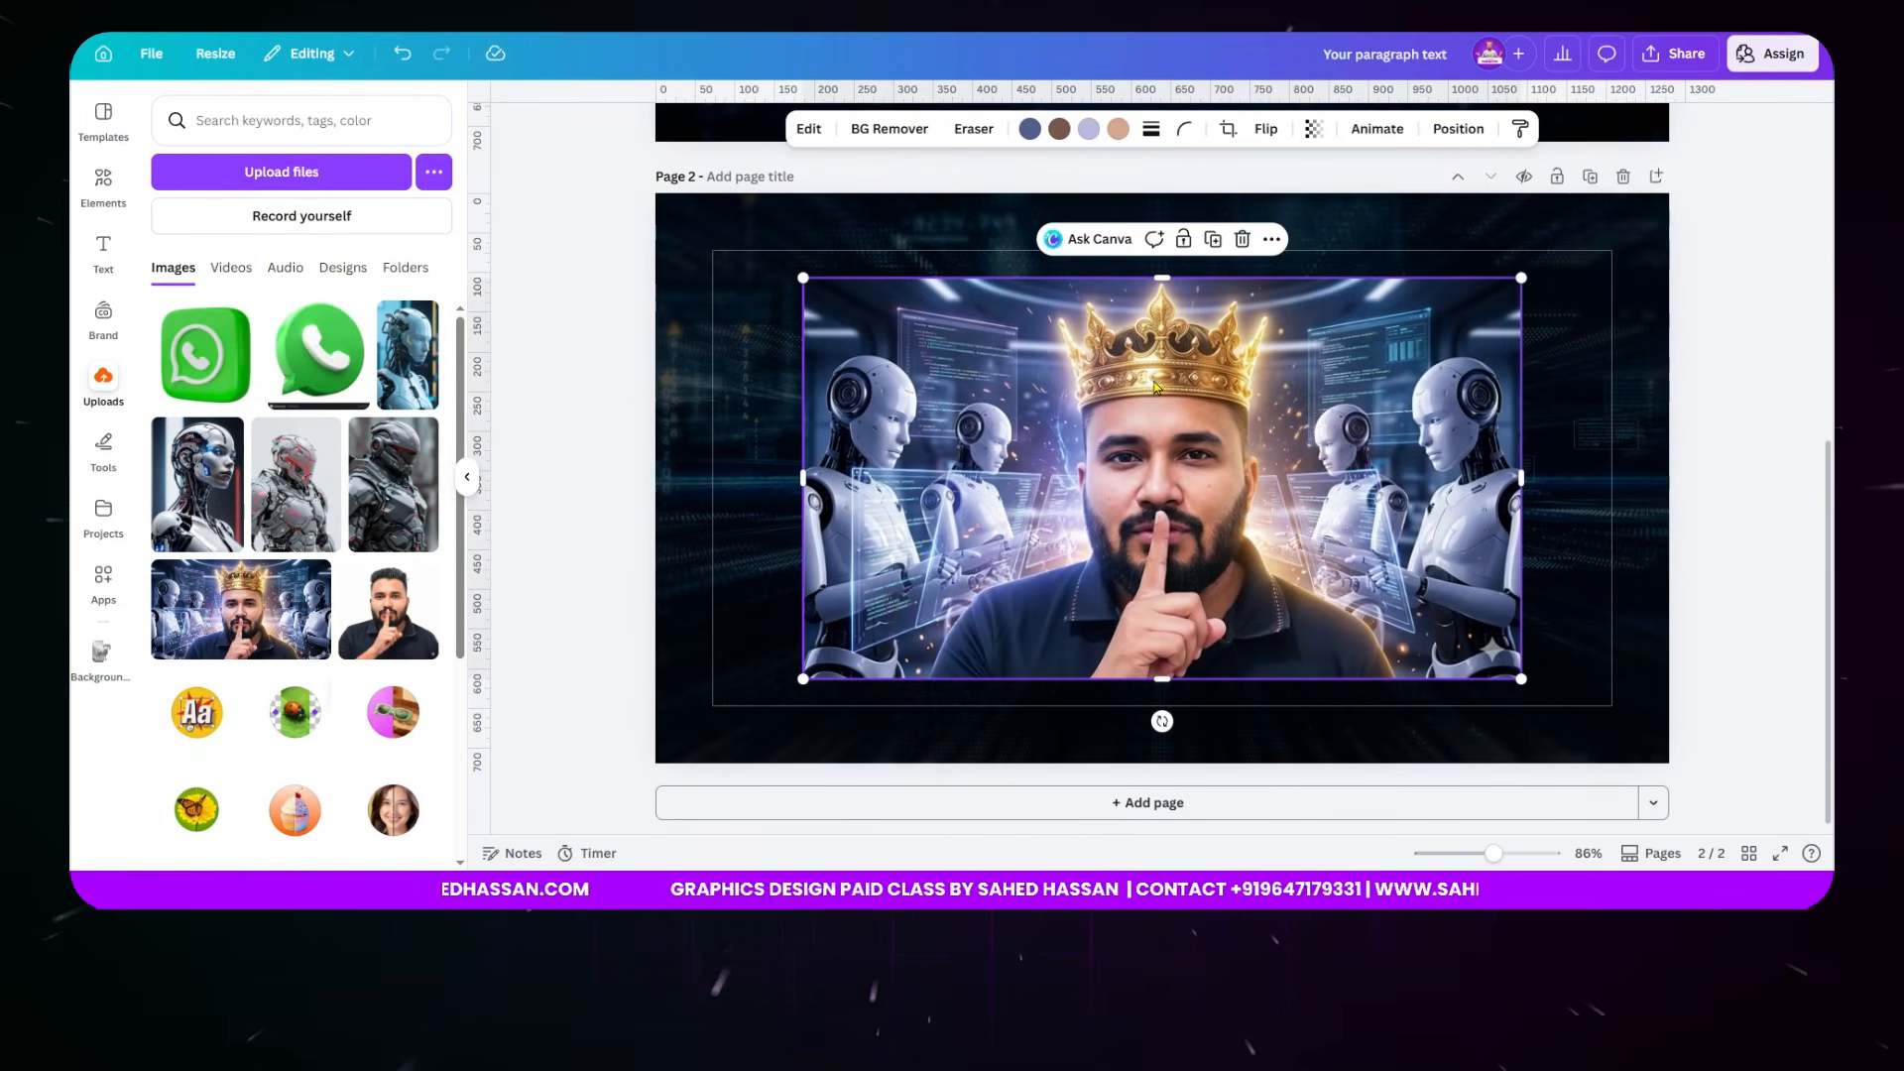
left_click(897, 128)
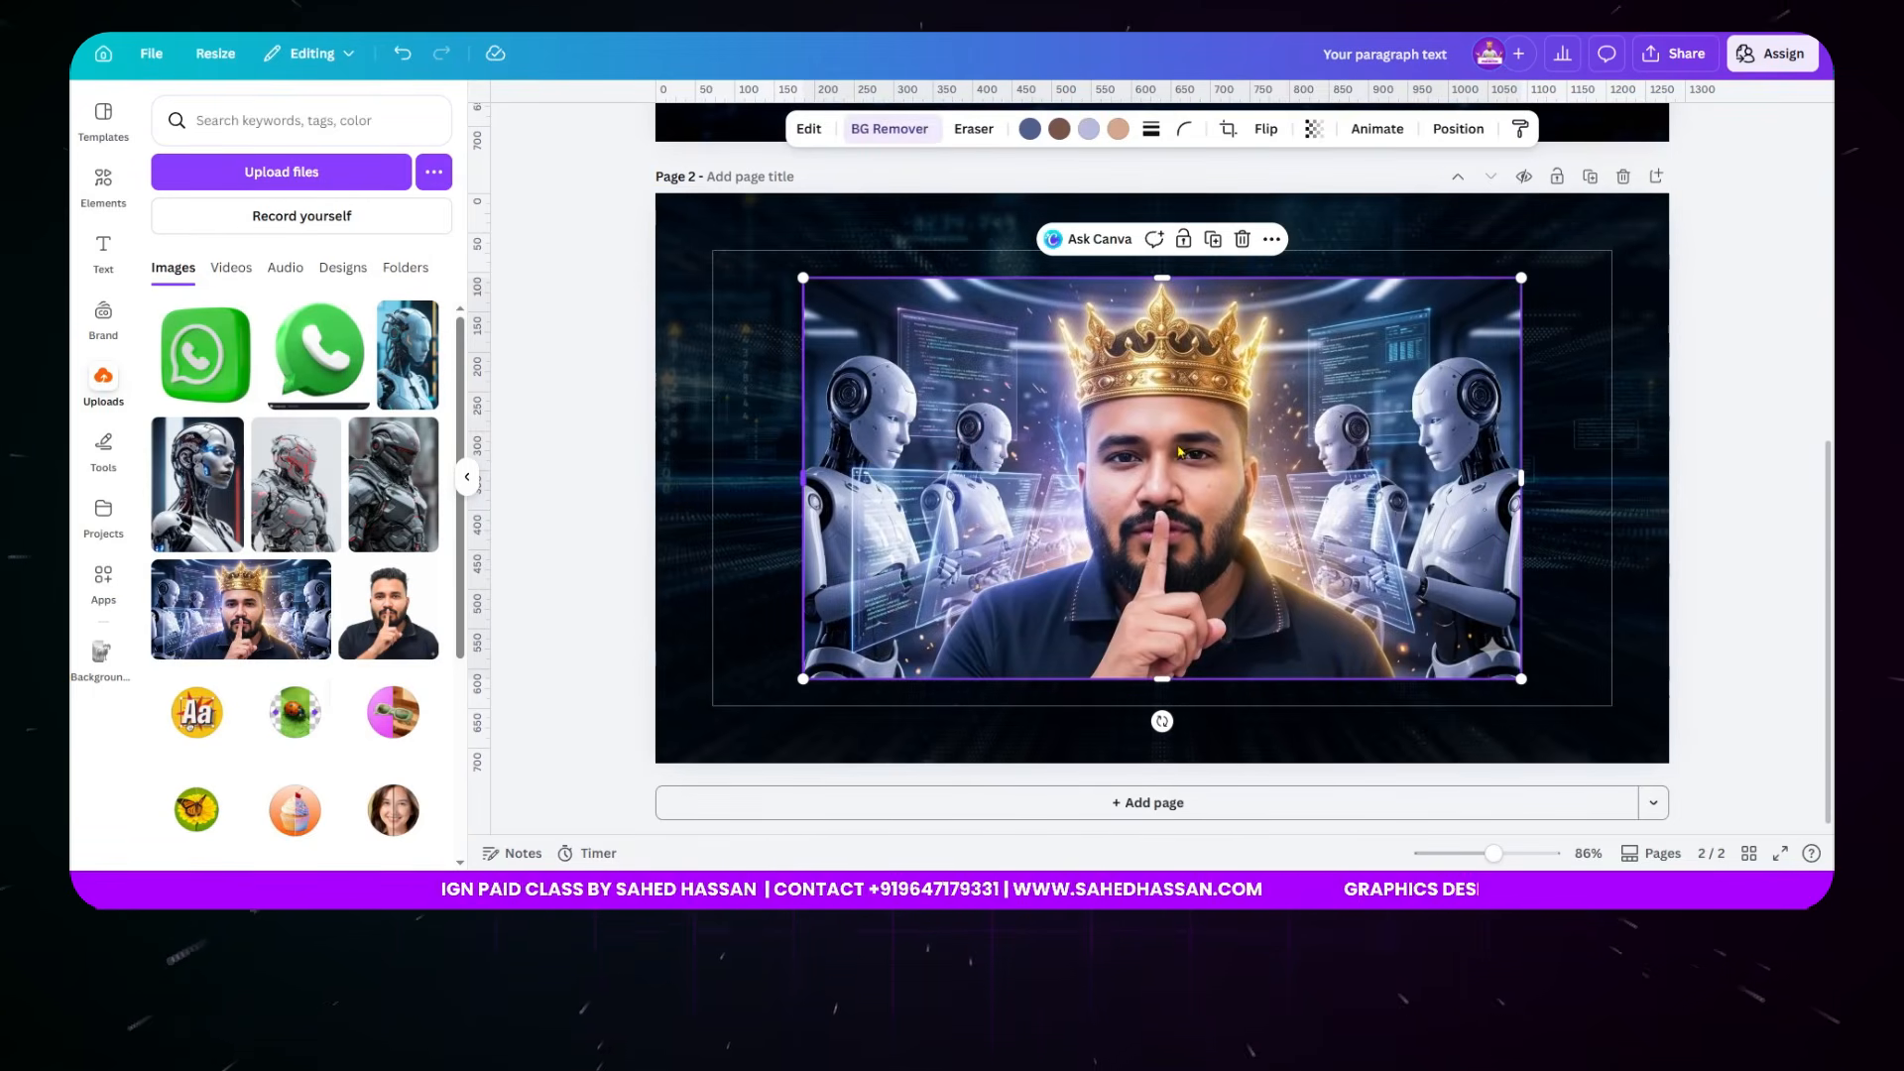
left_click_drag(804, 481, 921, 510)
left_click_drag(1522, 479, 1398, 506)
left_click_drag(1233, 510, 1236, 440)
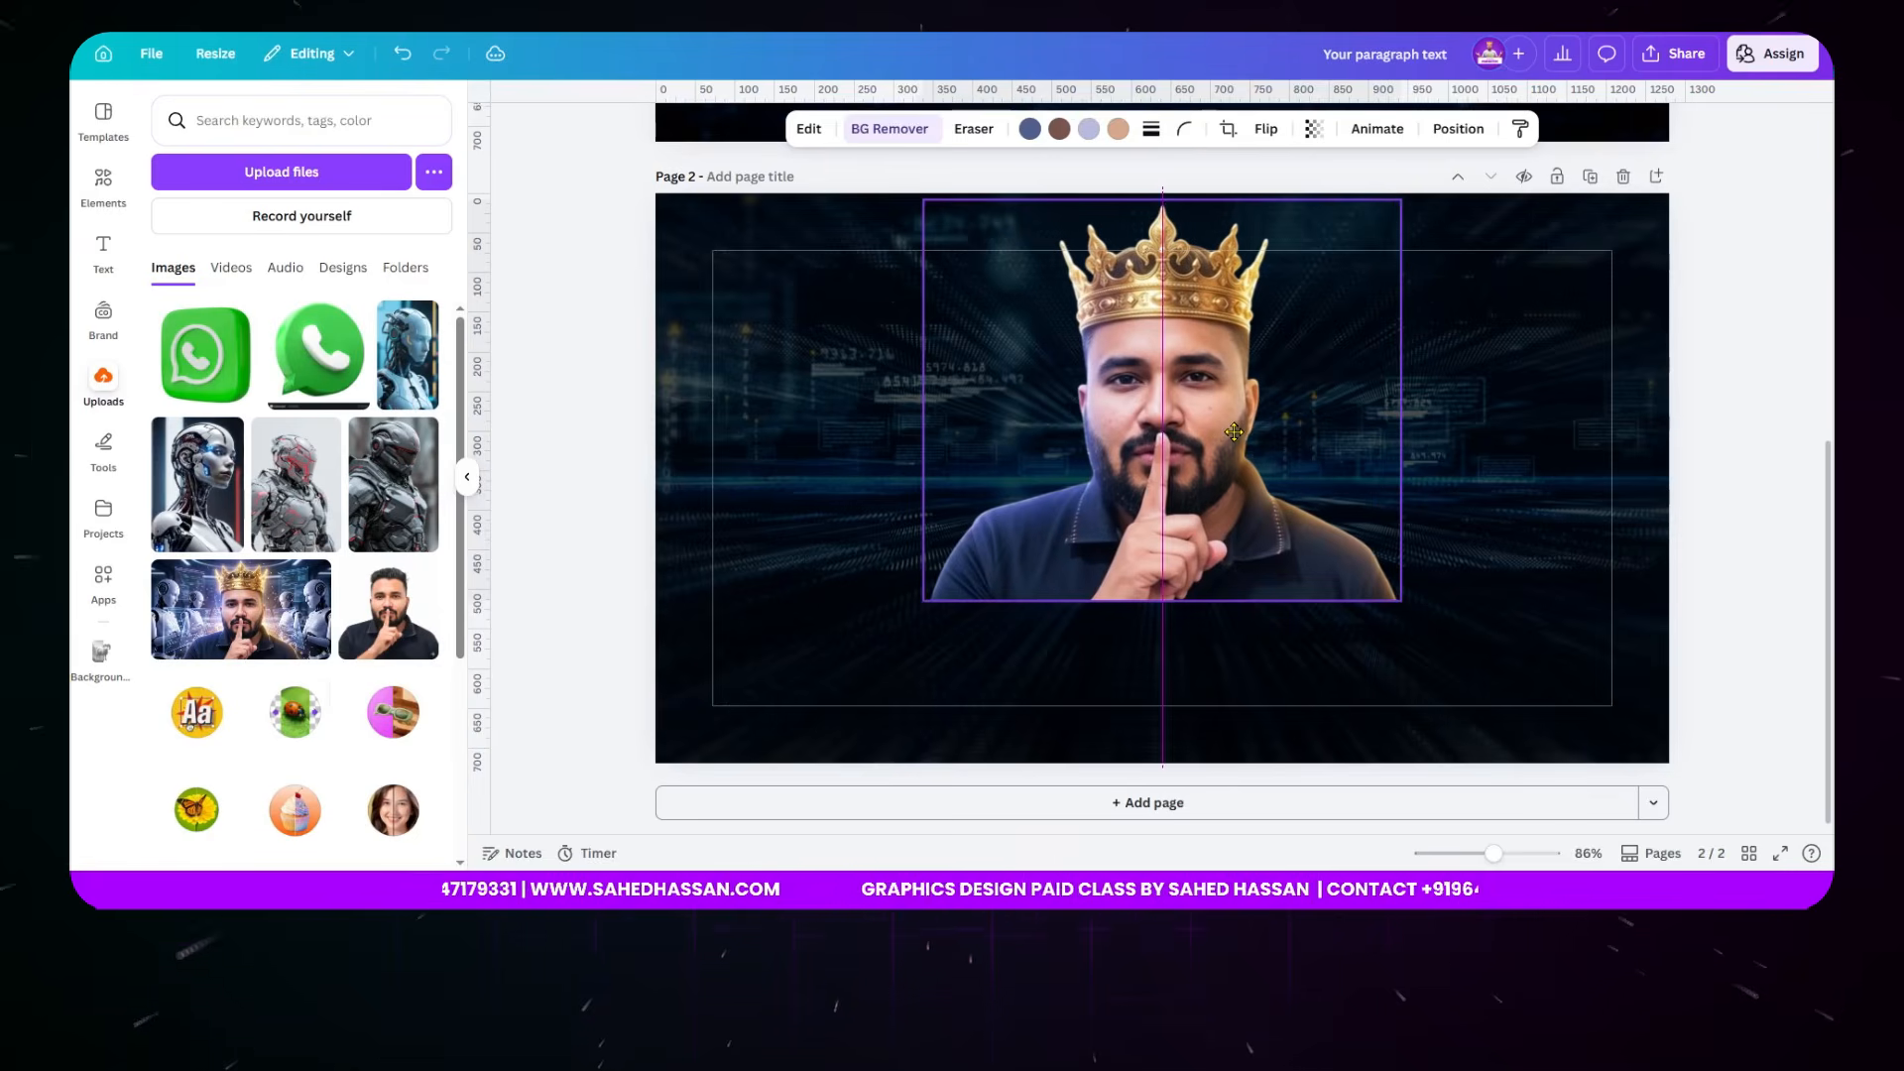
- Add the uploaded dark armoured robot and light-blue robot to the right of the man and remove both backgrounds
left_click(395, 486)
left_click_drag(1219, 452, 1391, 452)
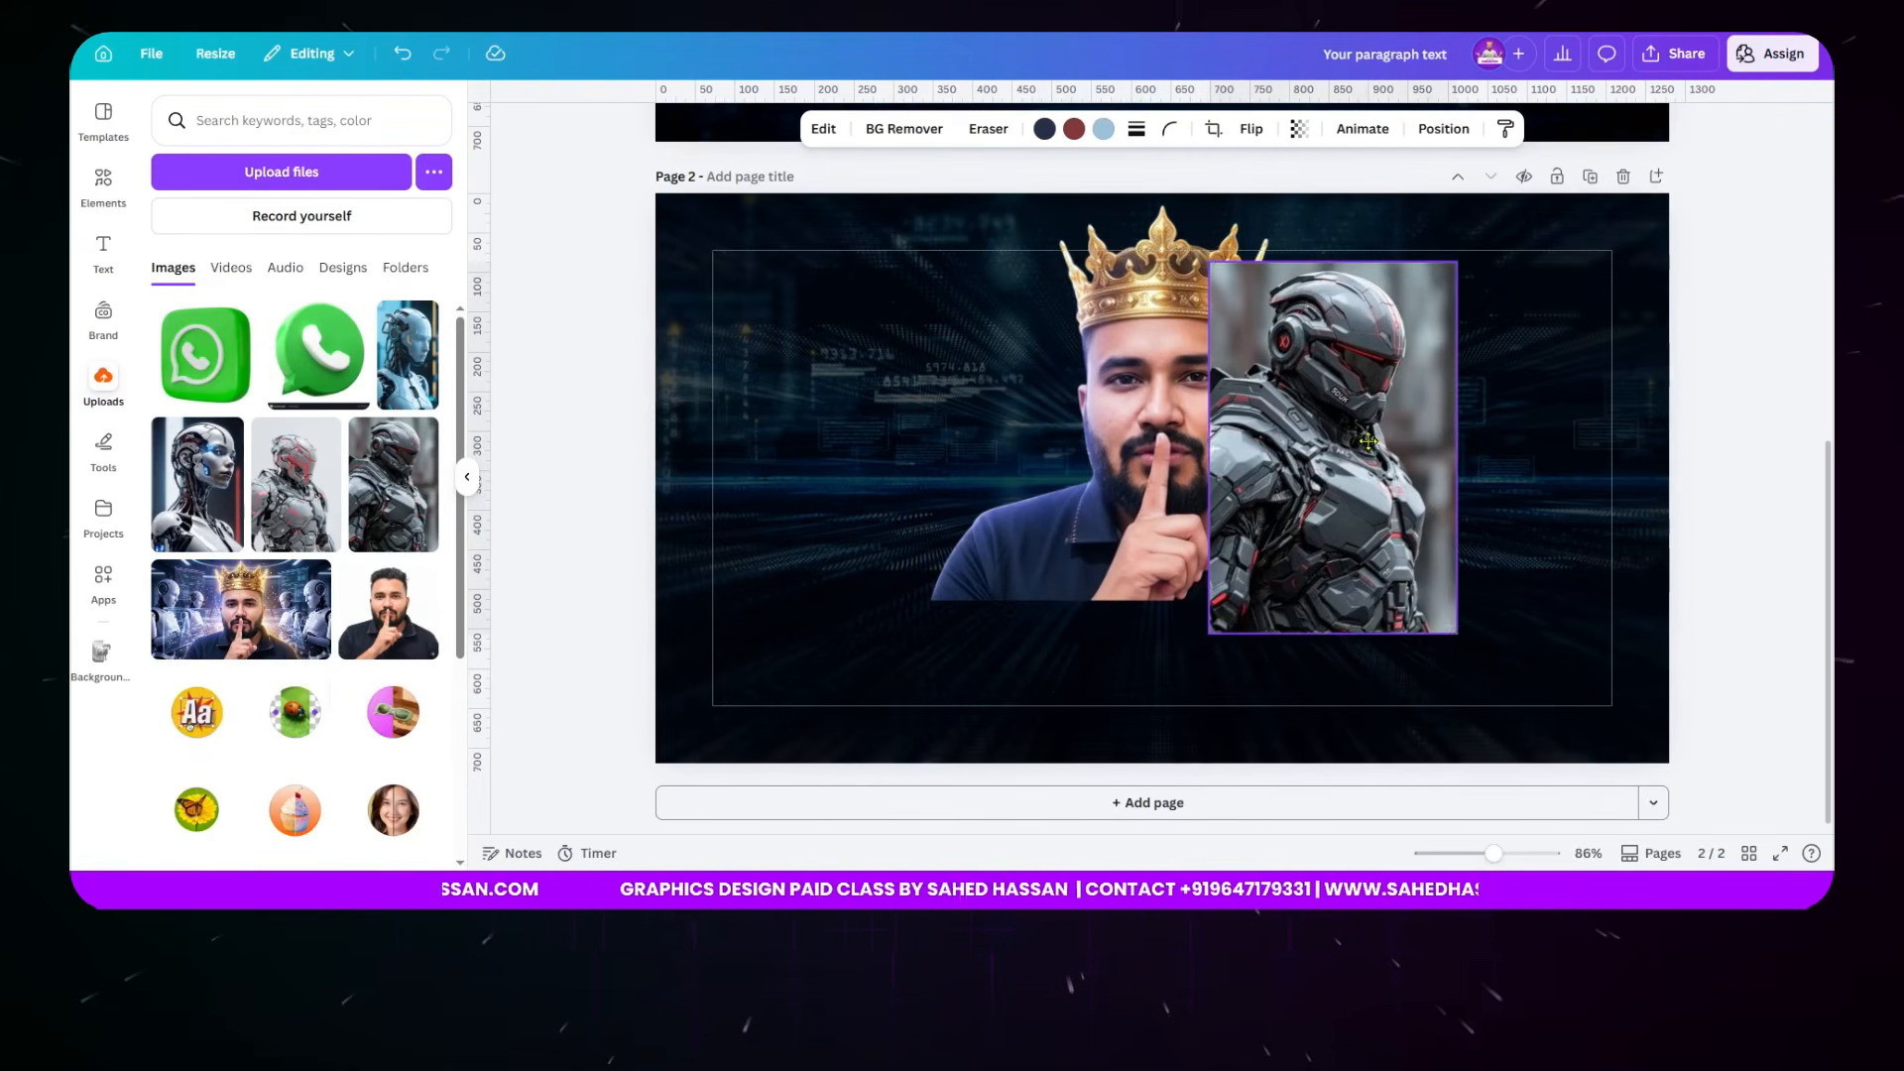
left_click(408, 337)
left_click_drag(1163, 466, 1465, 439)
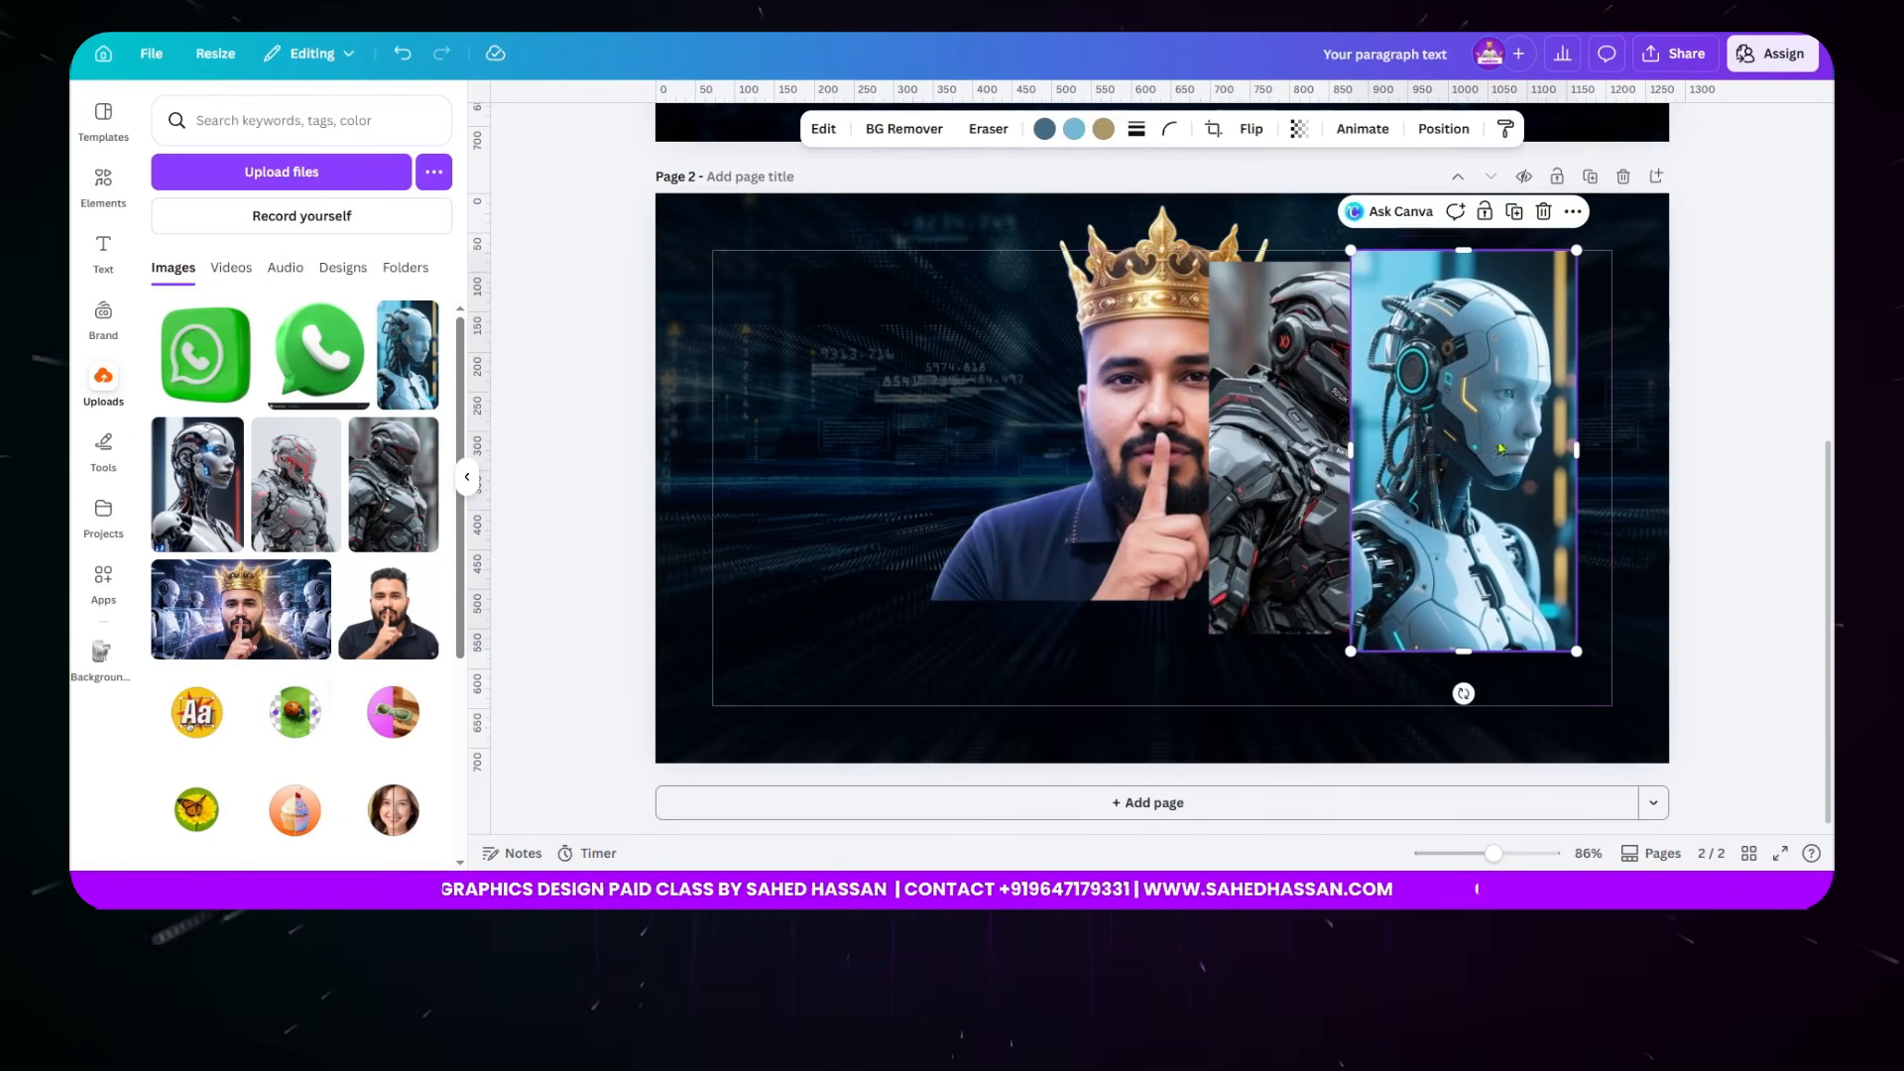
left_click(928, 127)
left_click(1279, 426)
left_click(878, 144)
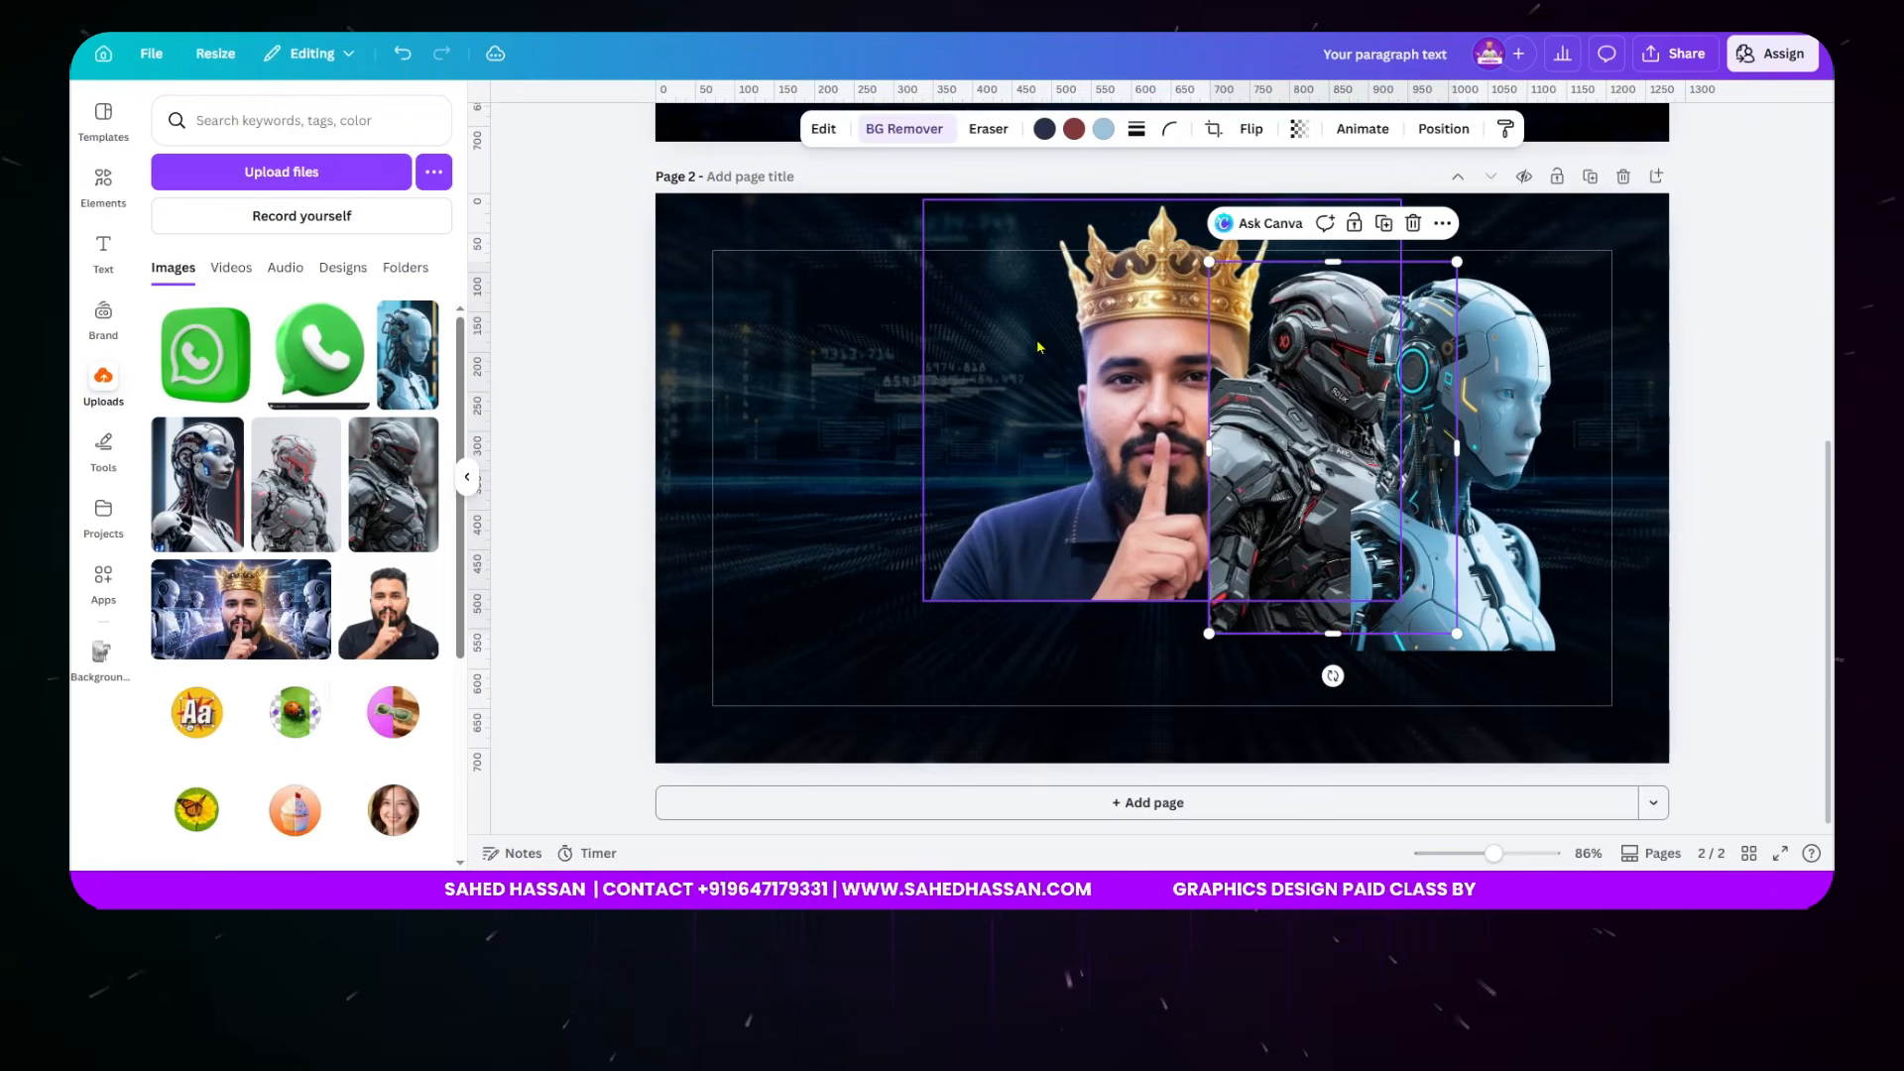
- Move the light-blue robot further right and enlarge the dark armoured robot beside the man to about 378 by 568 px
left_click_drag(1483, 367, 1577, 349)
mouse_move(1334, 471)
left_mouse_down()
mouse_move(1356, 421)
mouse_move(1356, 442)
left_mouse_up()
left_click_drag(1226, 606, 1183, 689)
left_click_drag(1273, 467, 1295, 449)
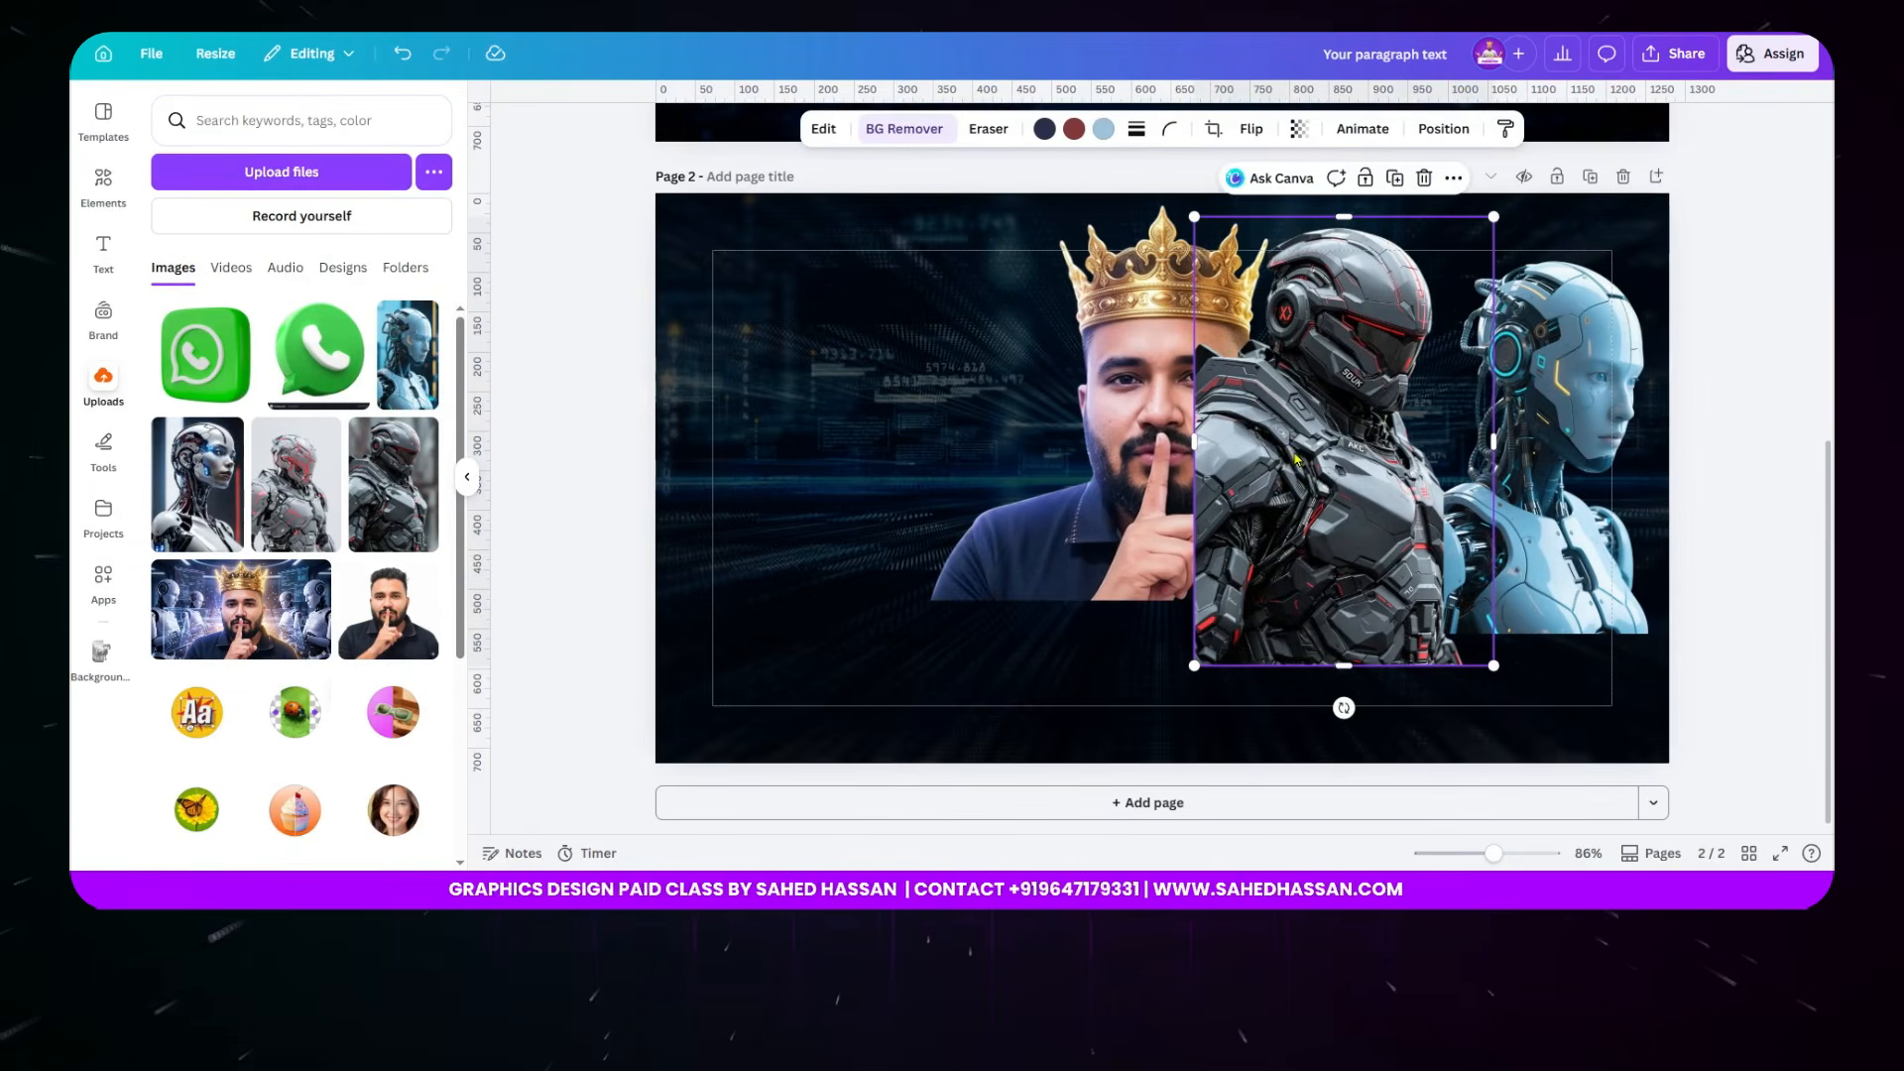
- Send the dark armoured robot backward behind the man and crop its lower edge level with his portrait
left_click(1444, 128)
left_click(378, 202)
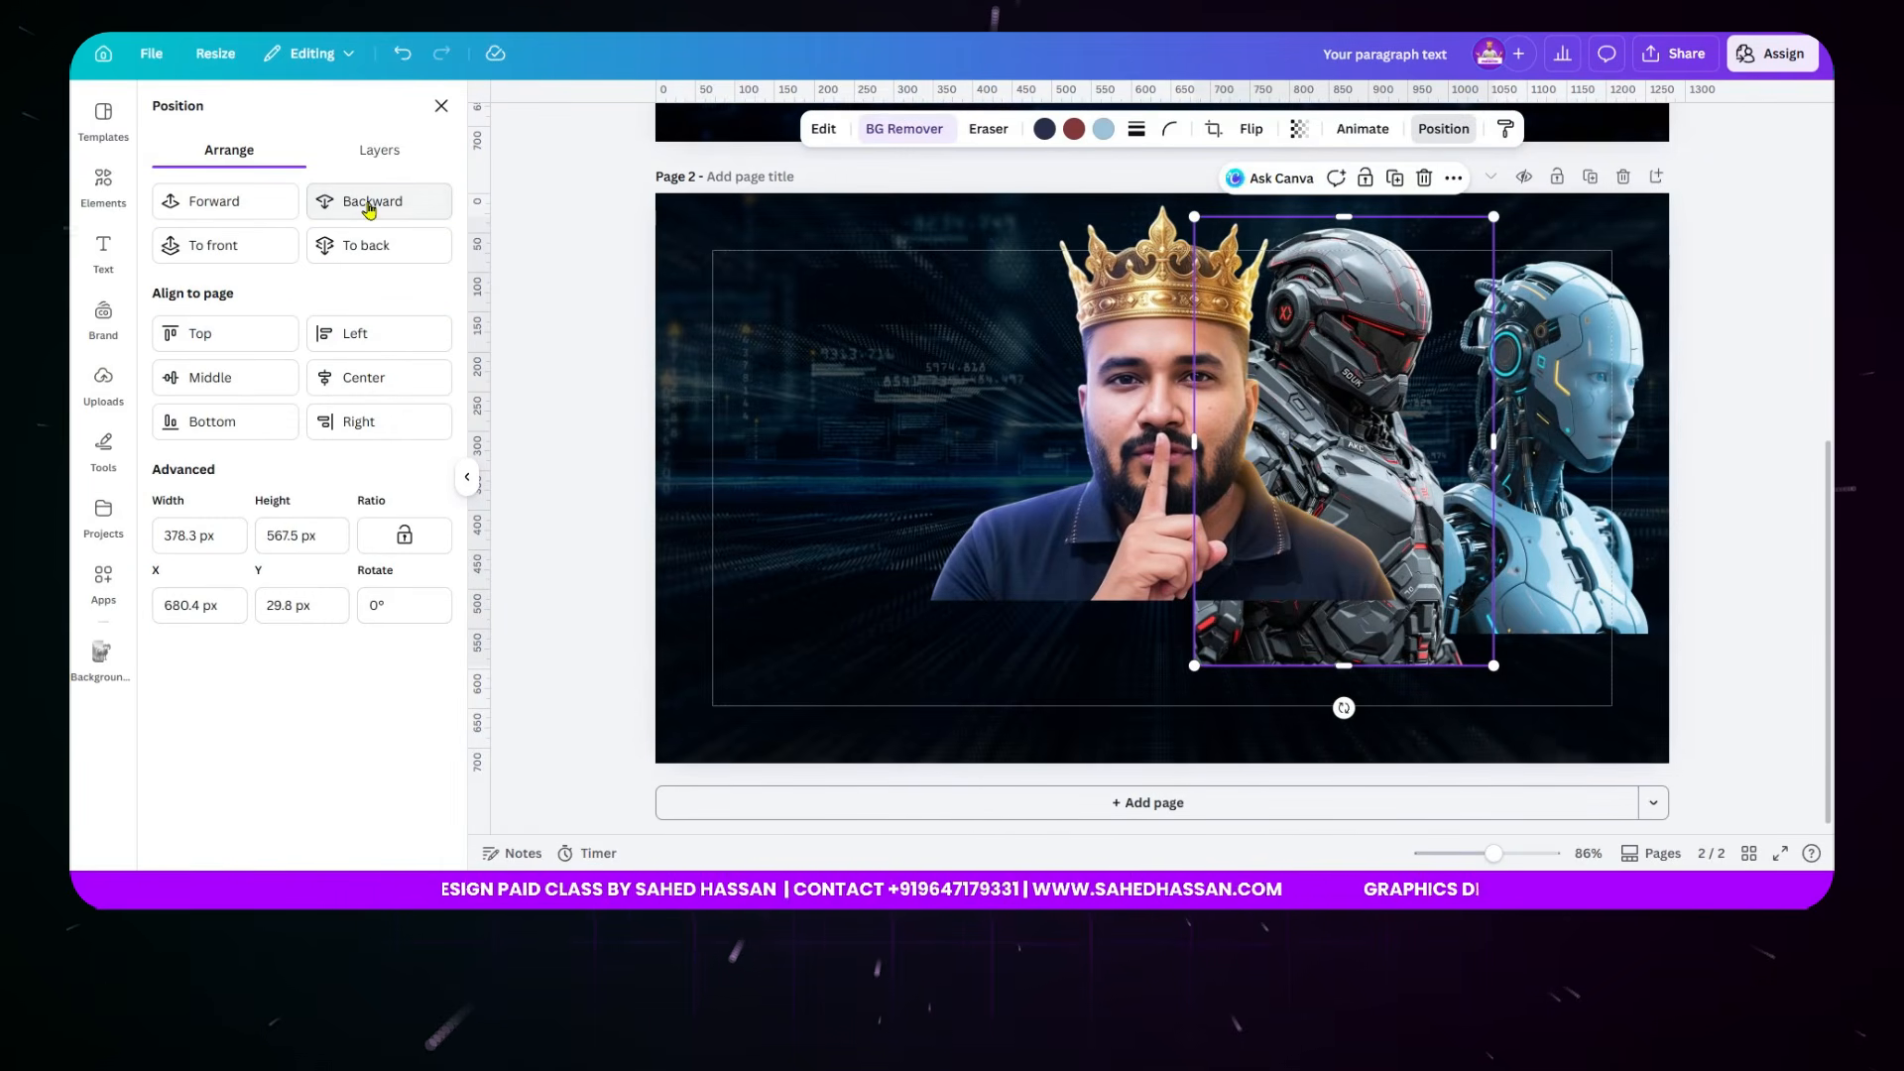
left_click_drag(1346, 660, 1345, 600)
- Move the light-blue robot to about X 941.5, Y 19.1 px, overlapping the dark robot, and layer it behind that robot
left_click_drag(1606, 574, 1560, 540)
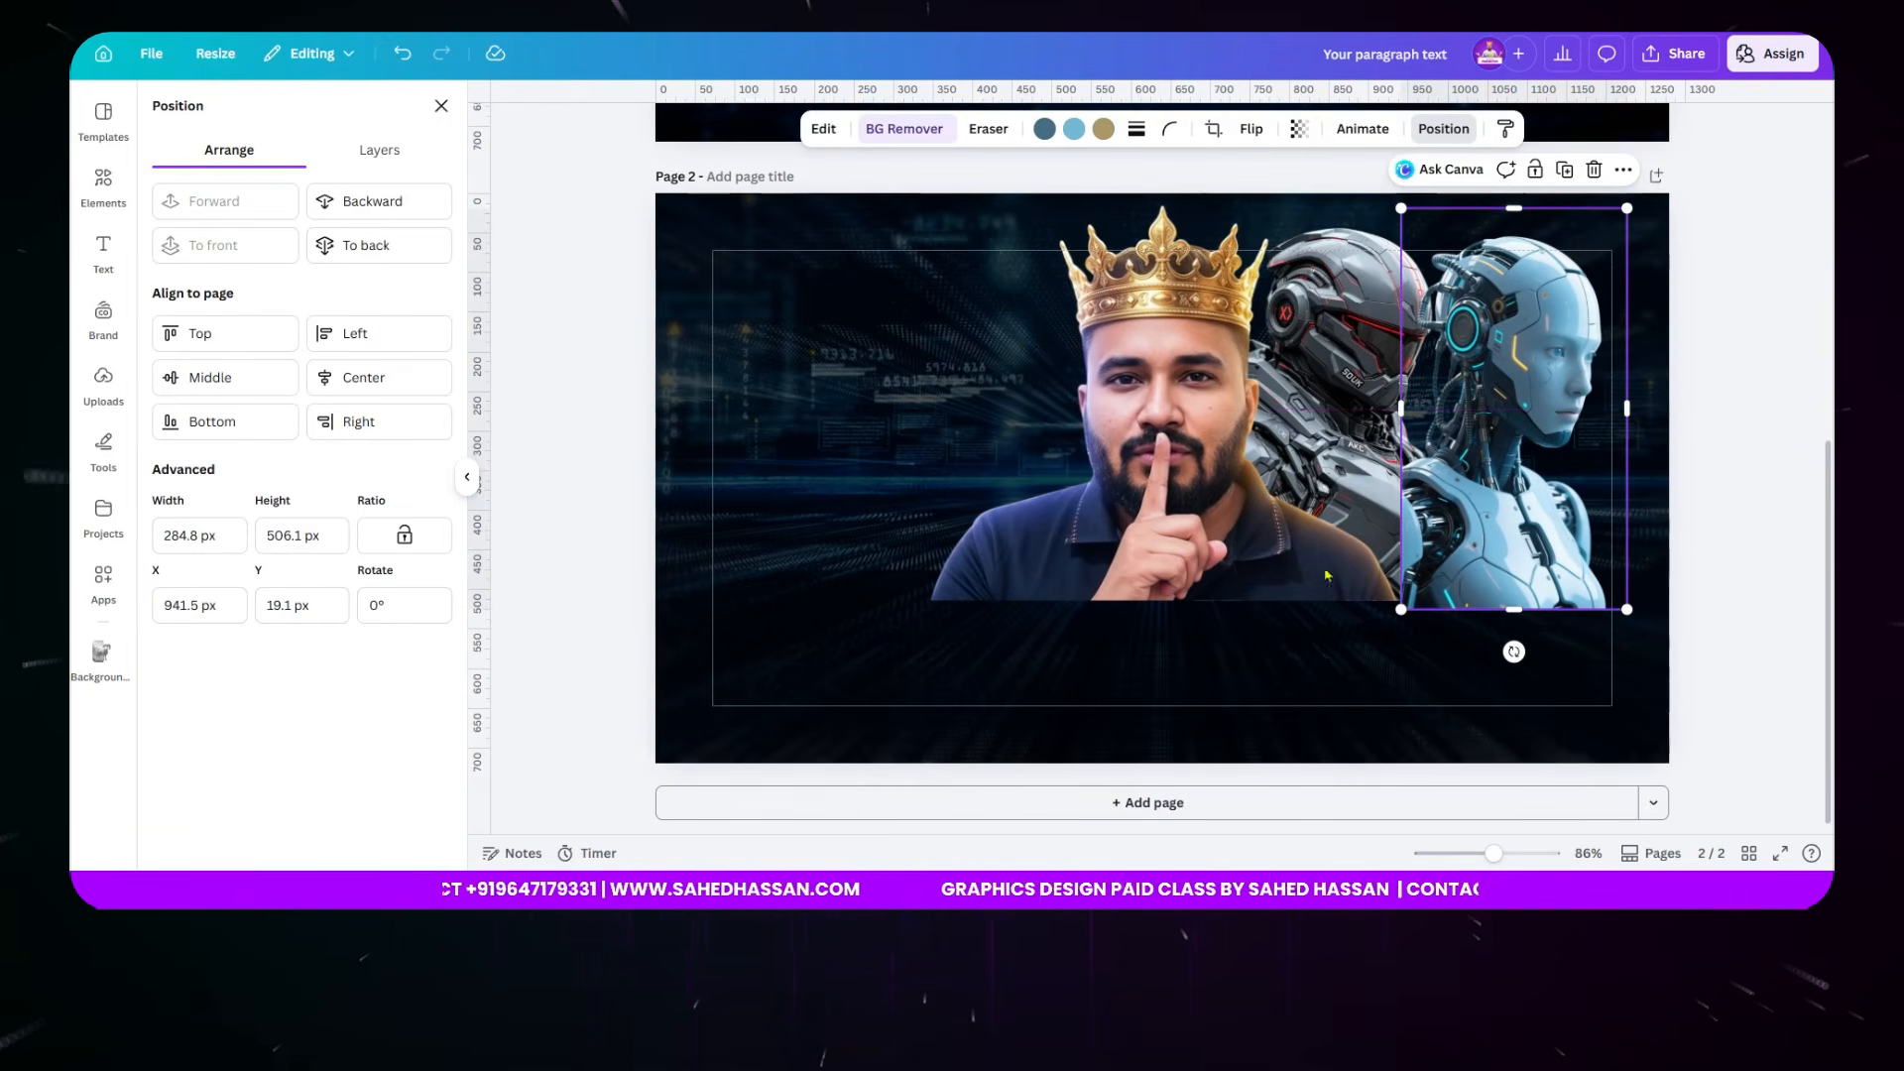
left_click(371, 201)
left_click(371, 201)
left_click(254, 204)
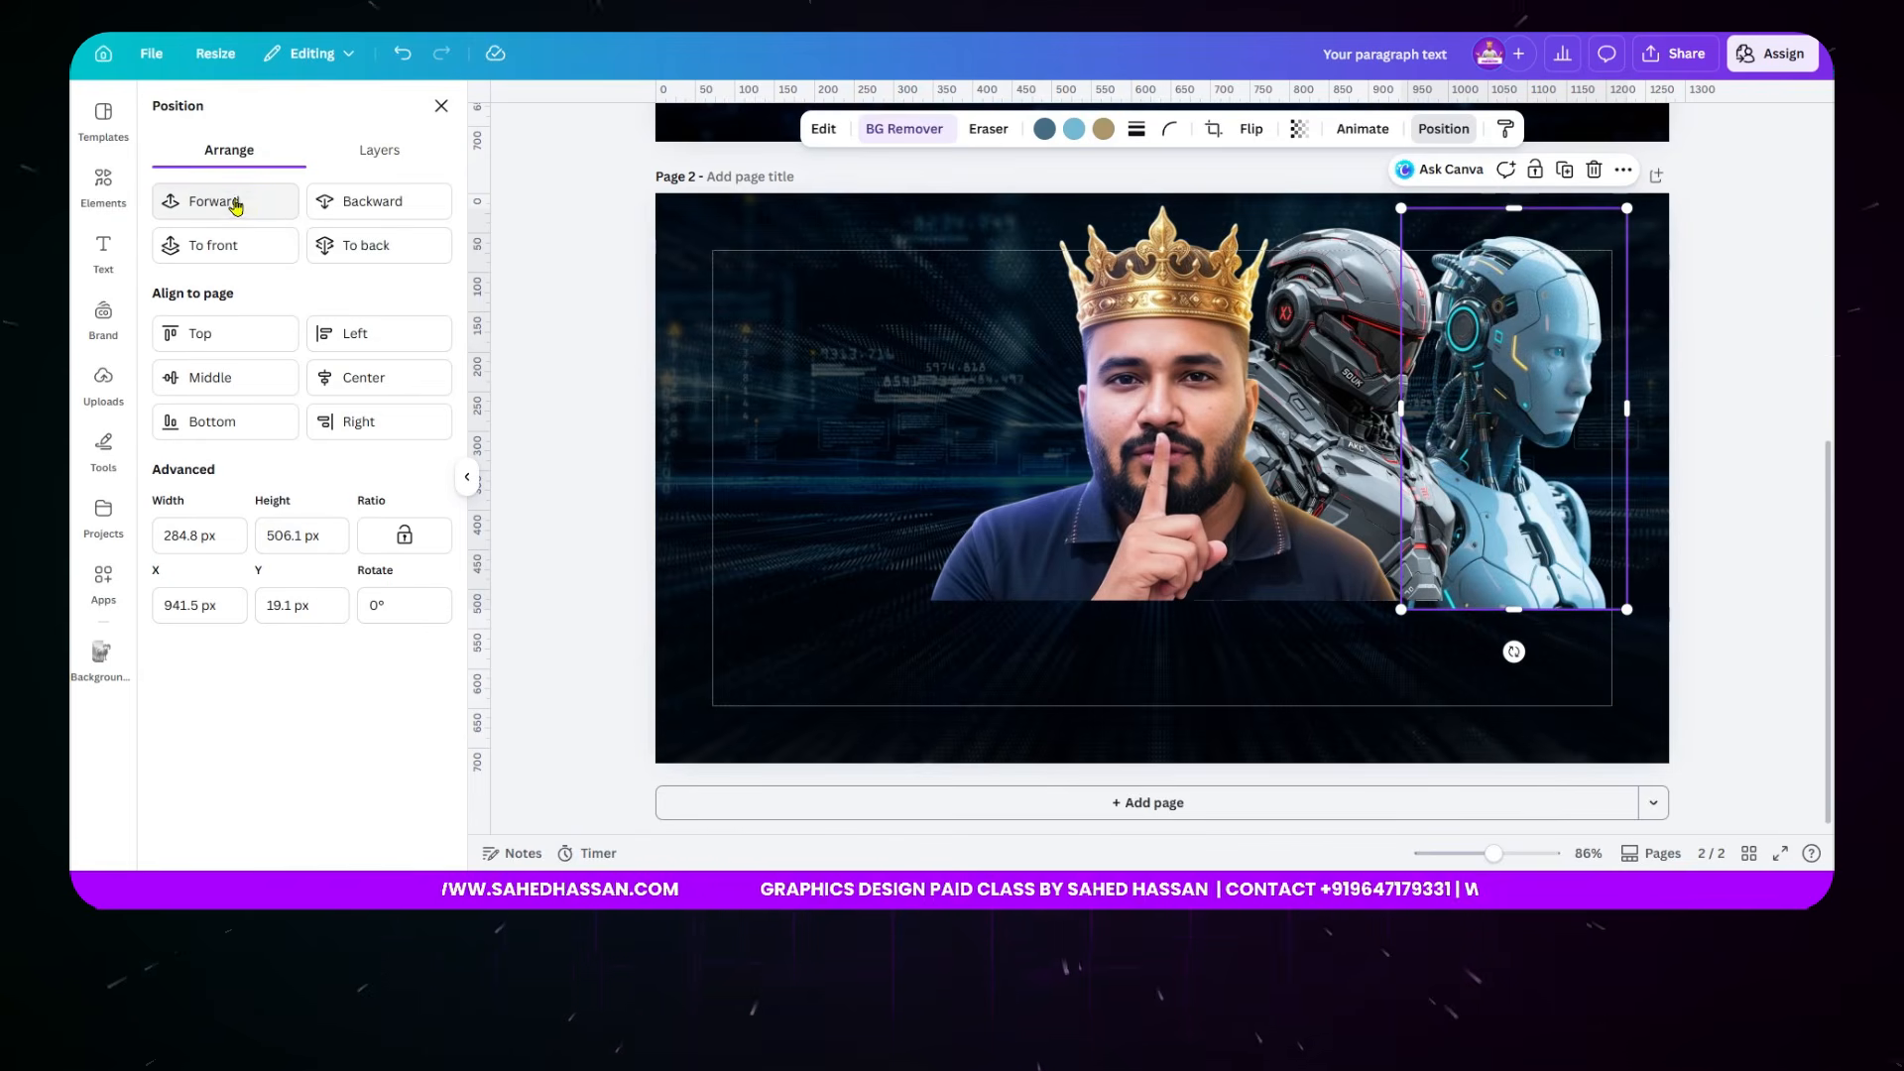
- Crop the light-blue robot's lower edge level with the man's portrait, to about 495.4 px high
left_click_drag(1515, 605, 1514, 596)
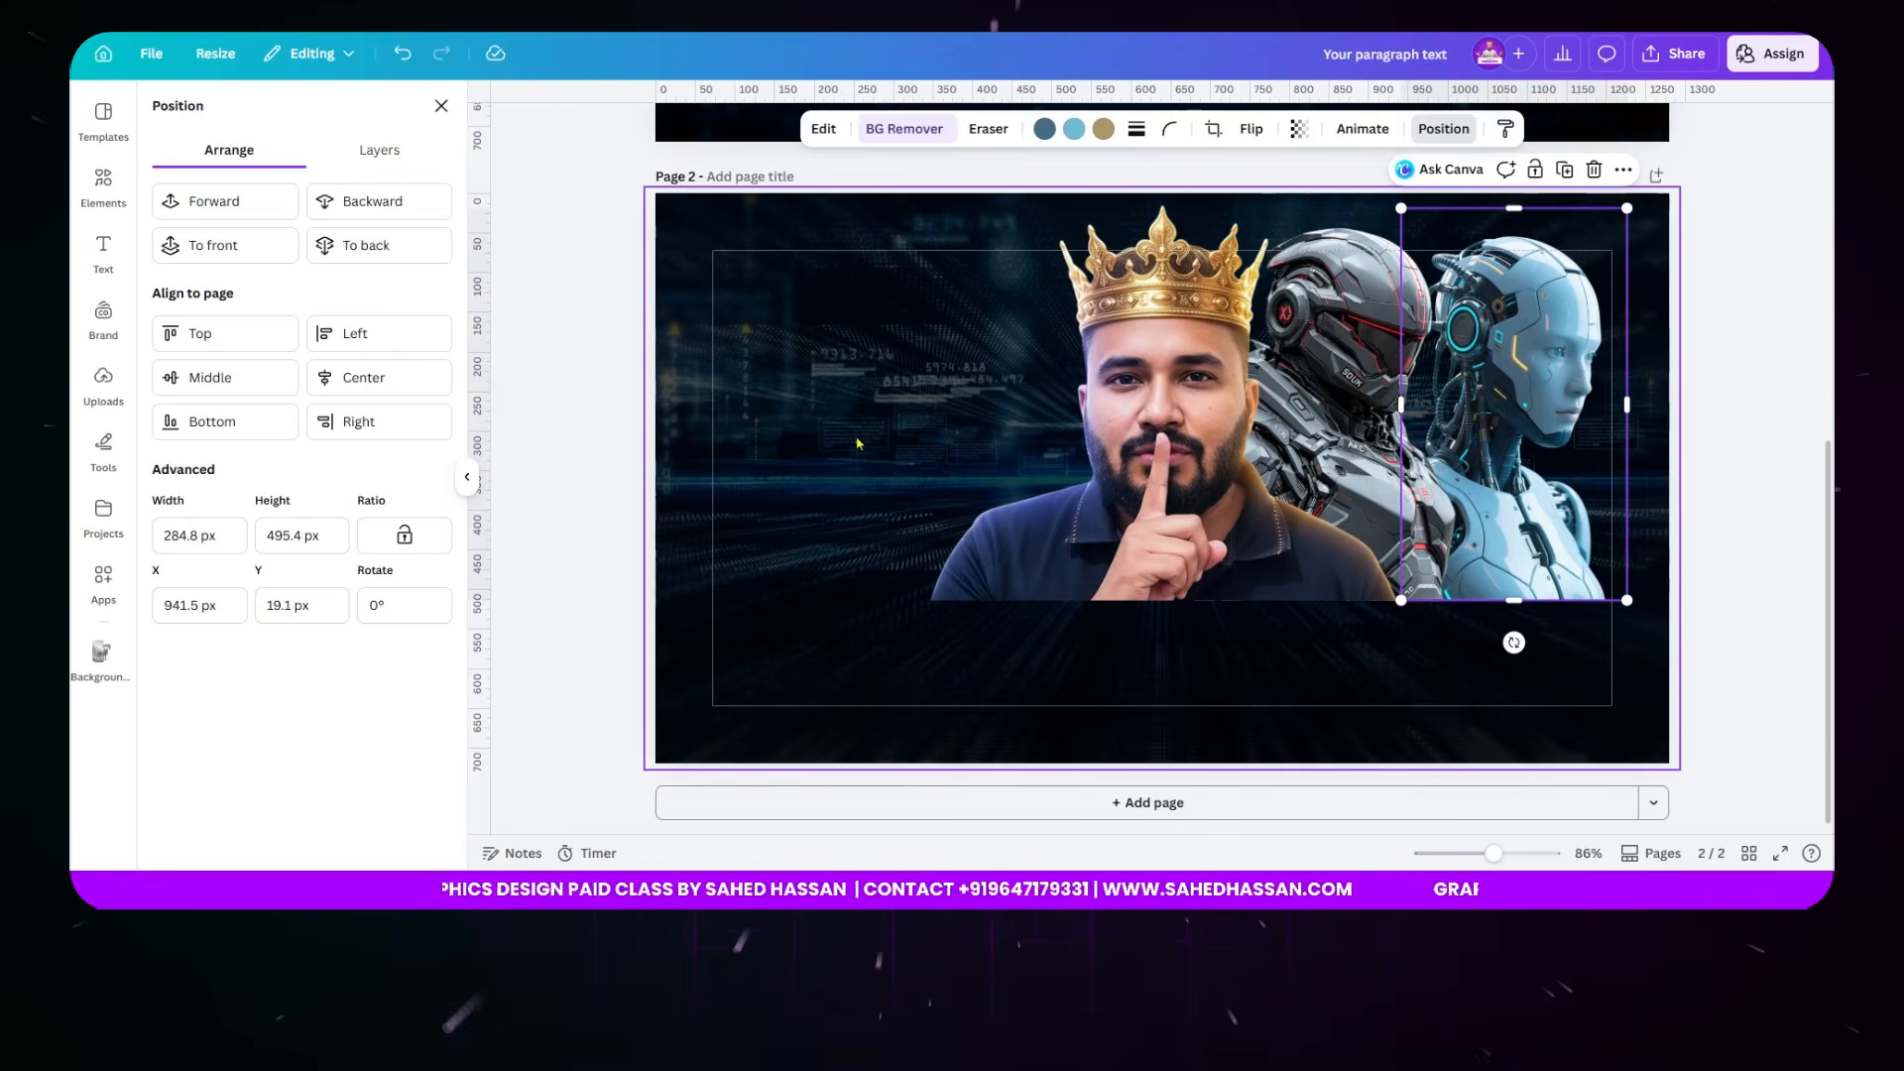
- Add the uploaded white-faced robot and the grey-and-red armoured robot to page 2 and remove both backgrounds
left_click(105, 375)
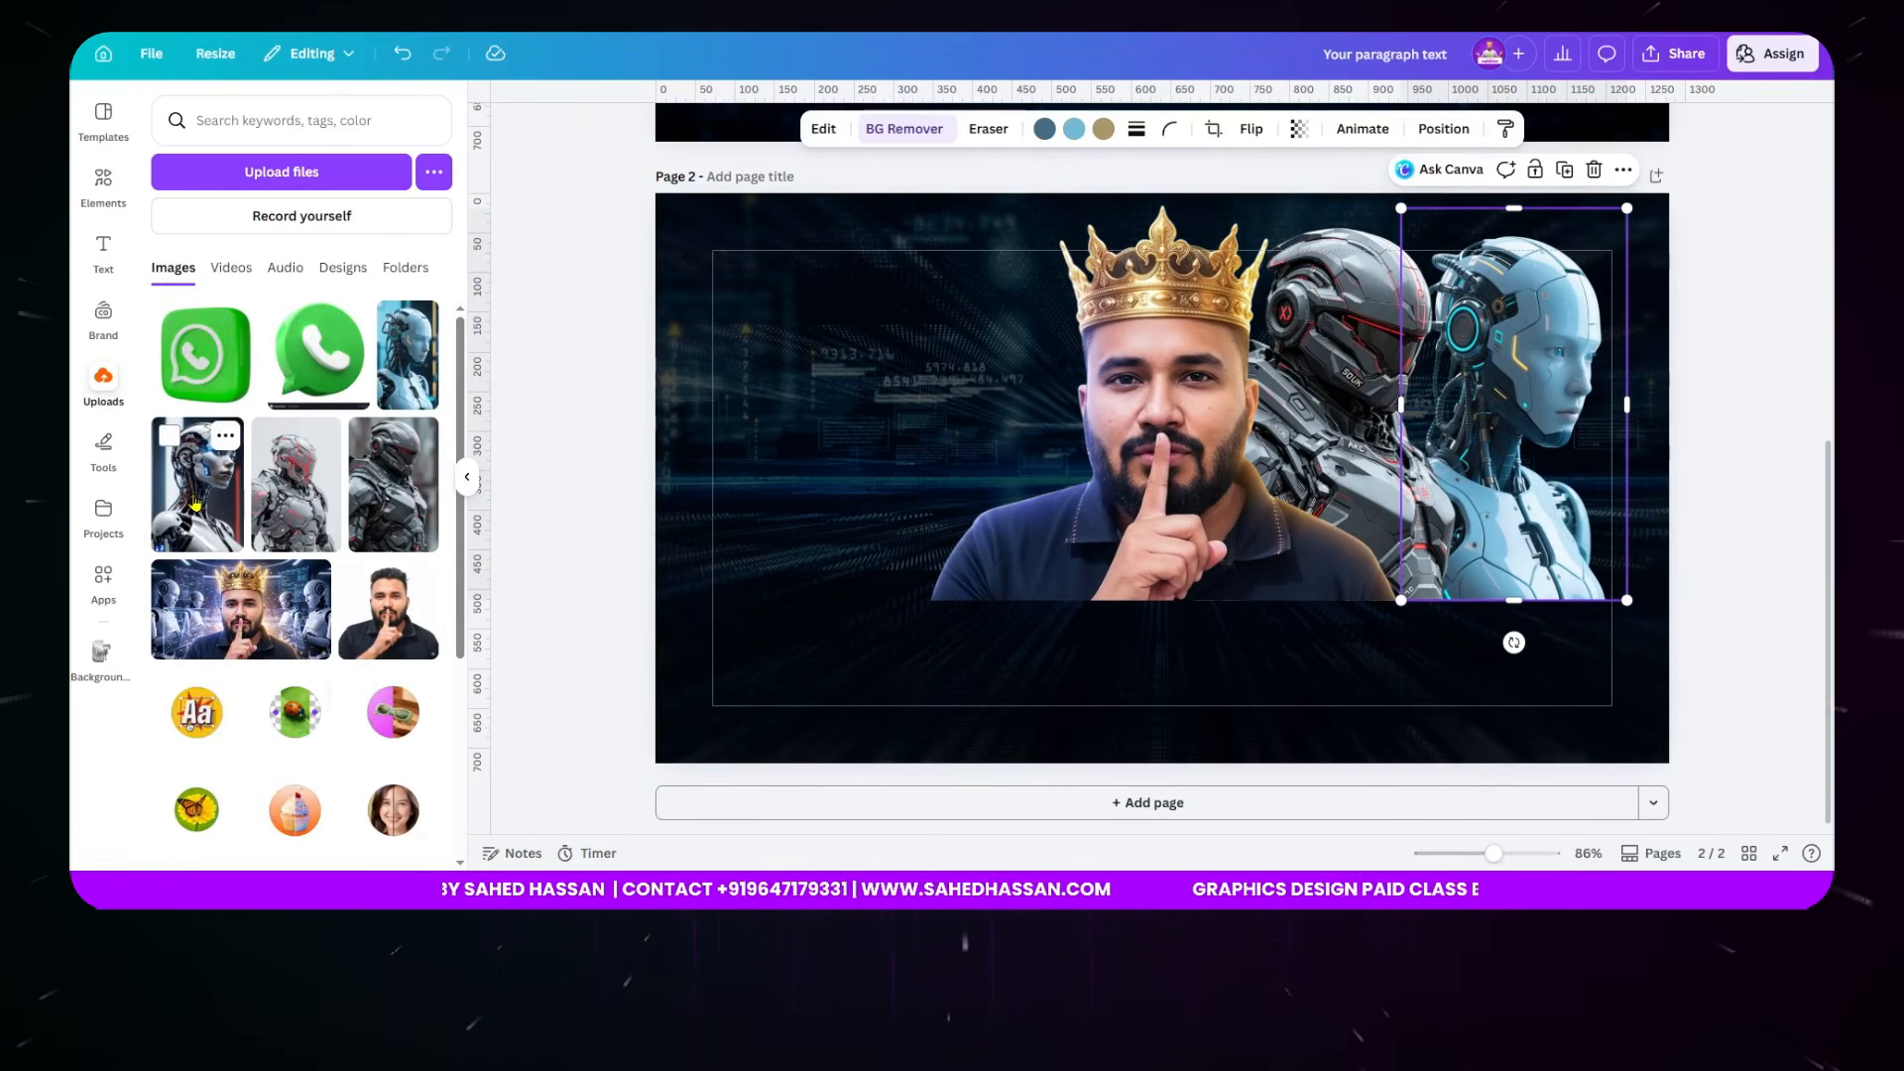
left_click(195, 504)
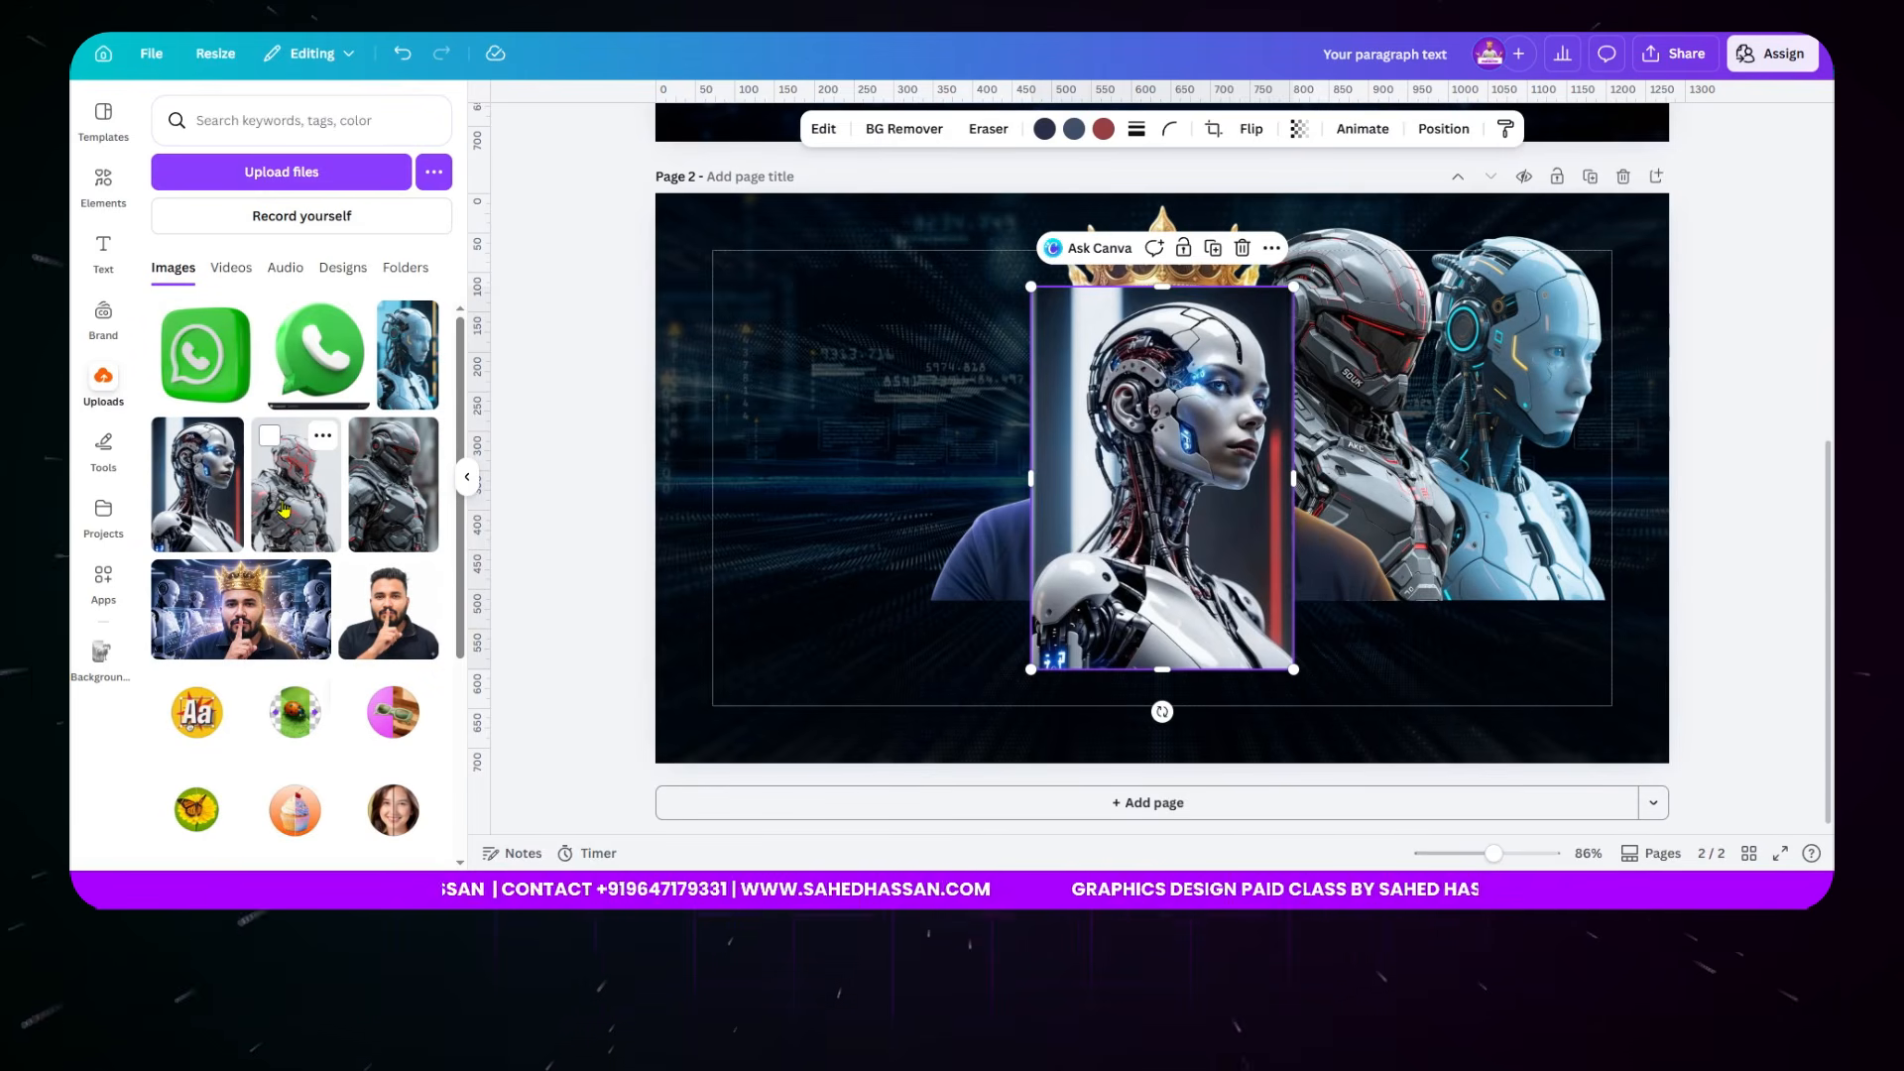
left_click(284, 510)
left_click_drag(1145, 462, 873, 474)
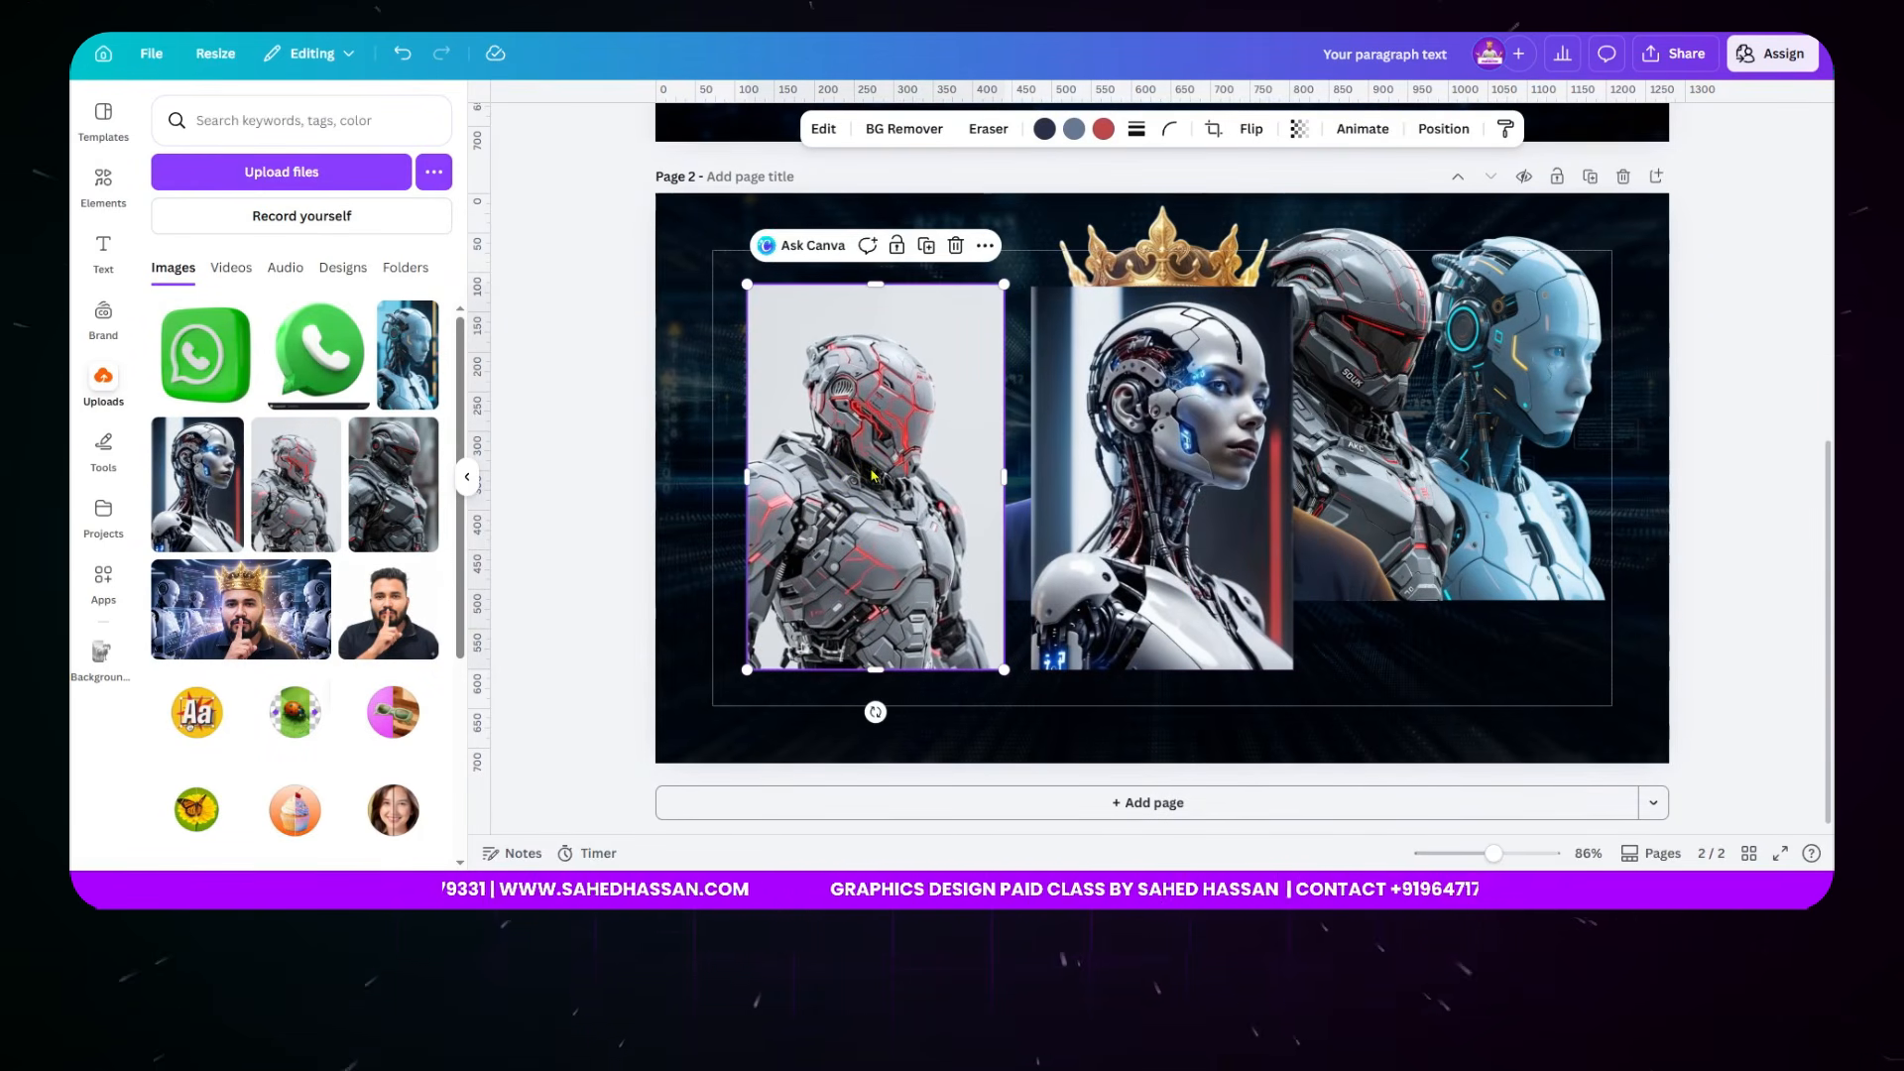
left_click(892, 141)
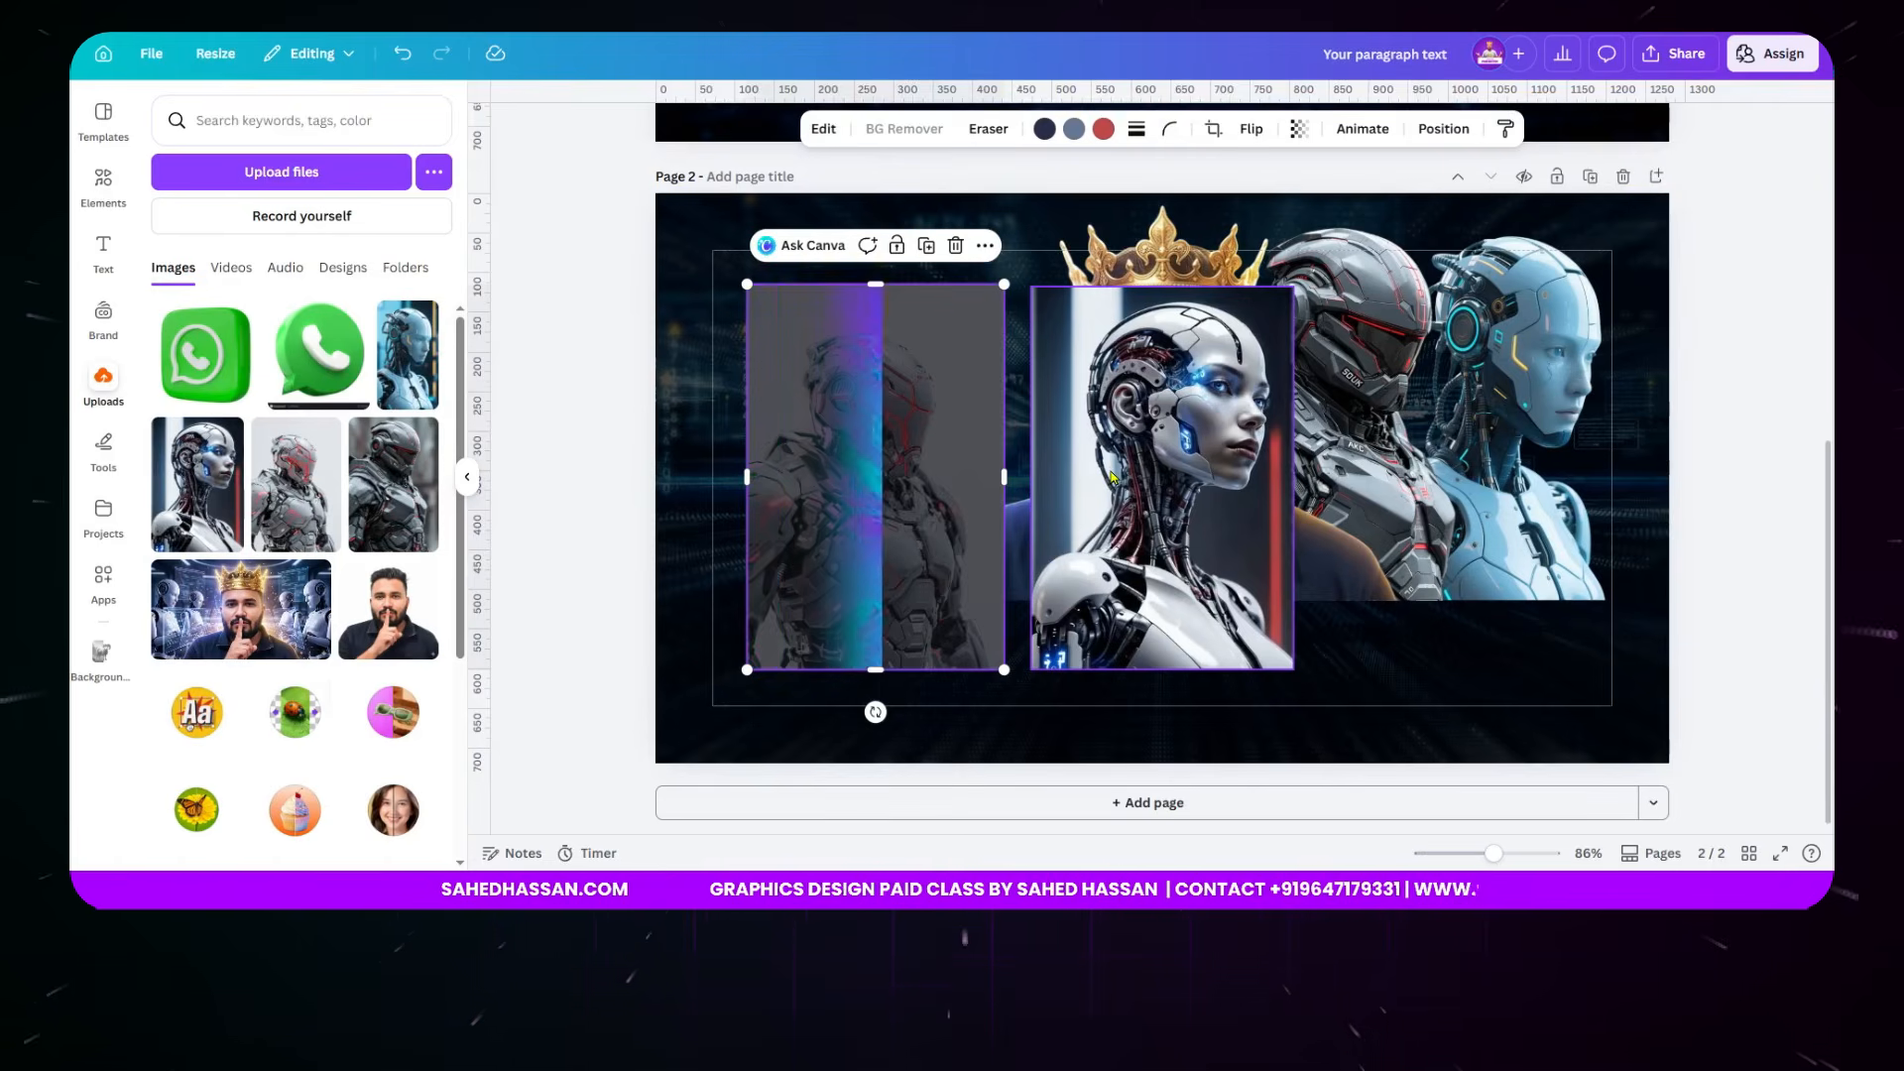
left_click(1057, 330)
left_click(918, 134)
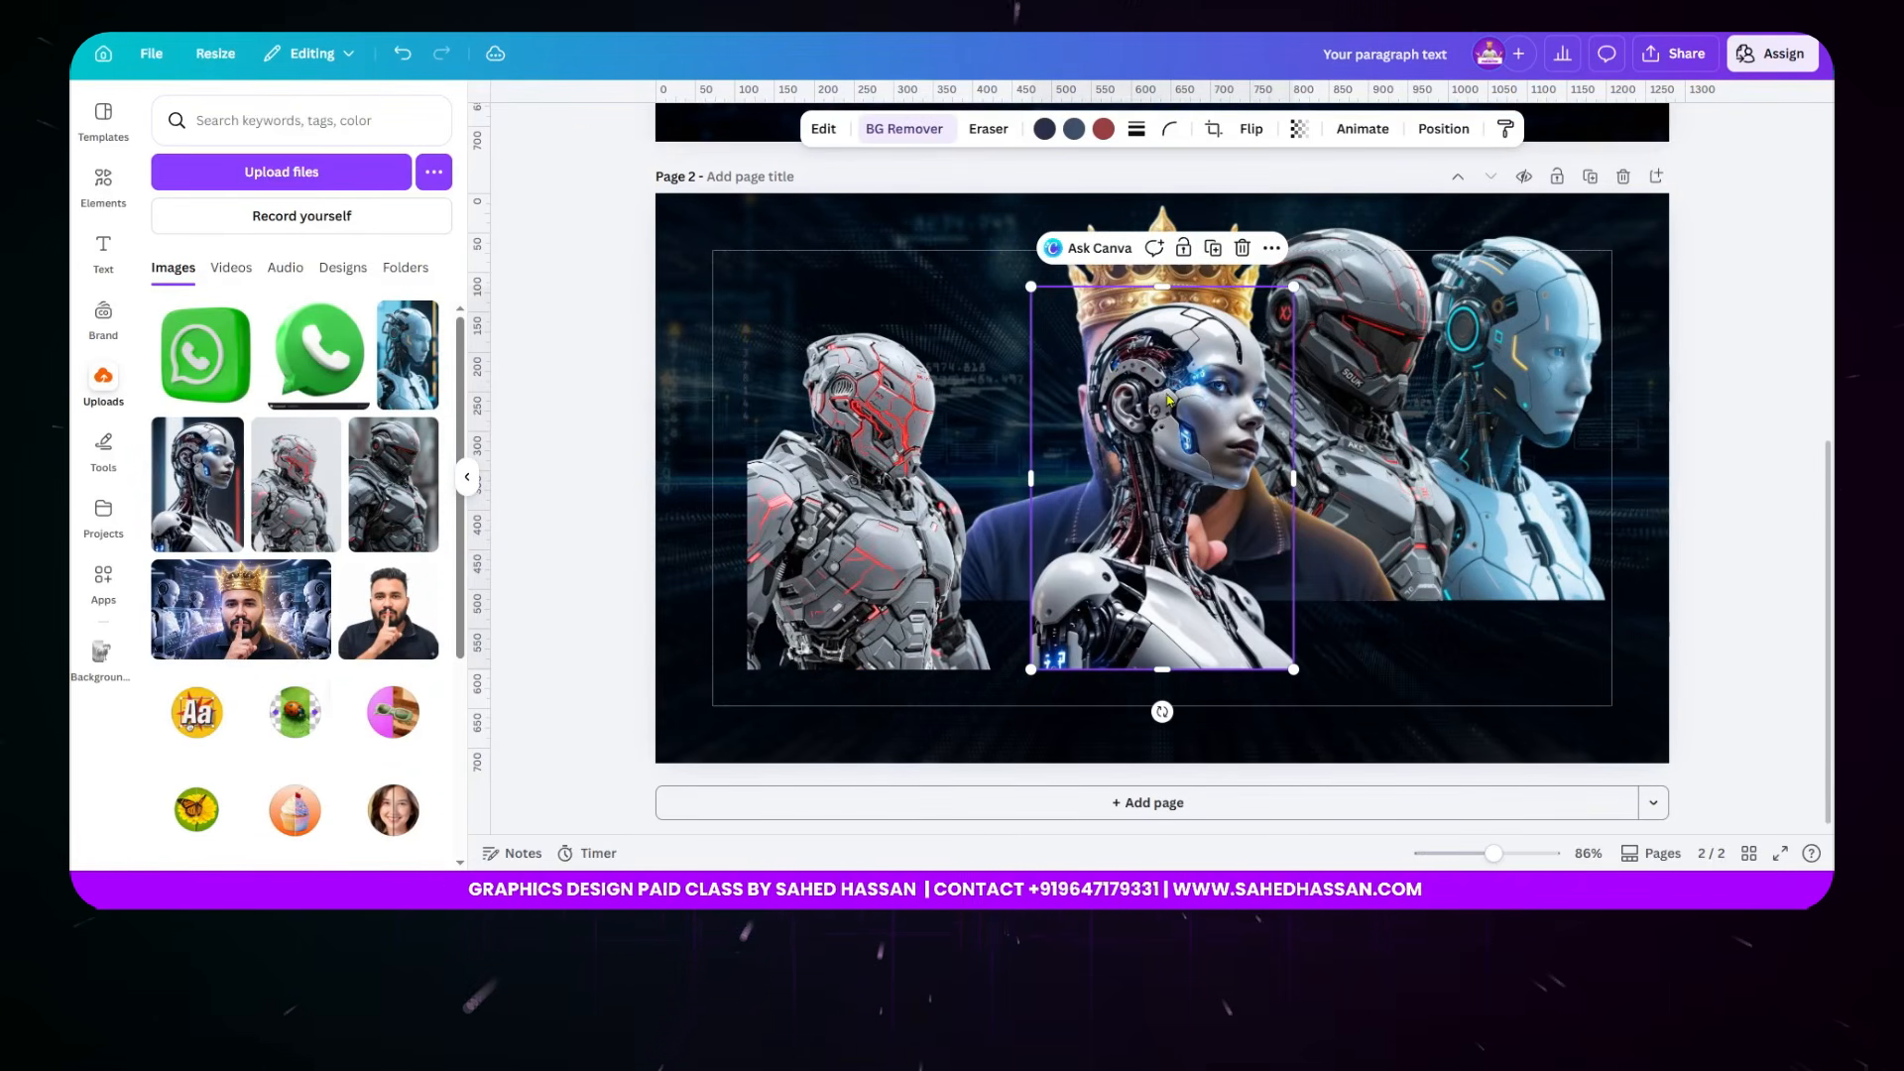
- Flip the white-faced robot and the grey-and-red robot horizontally so both face the other way
left_click(1246, 133)
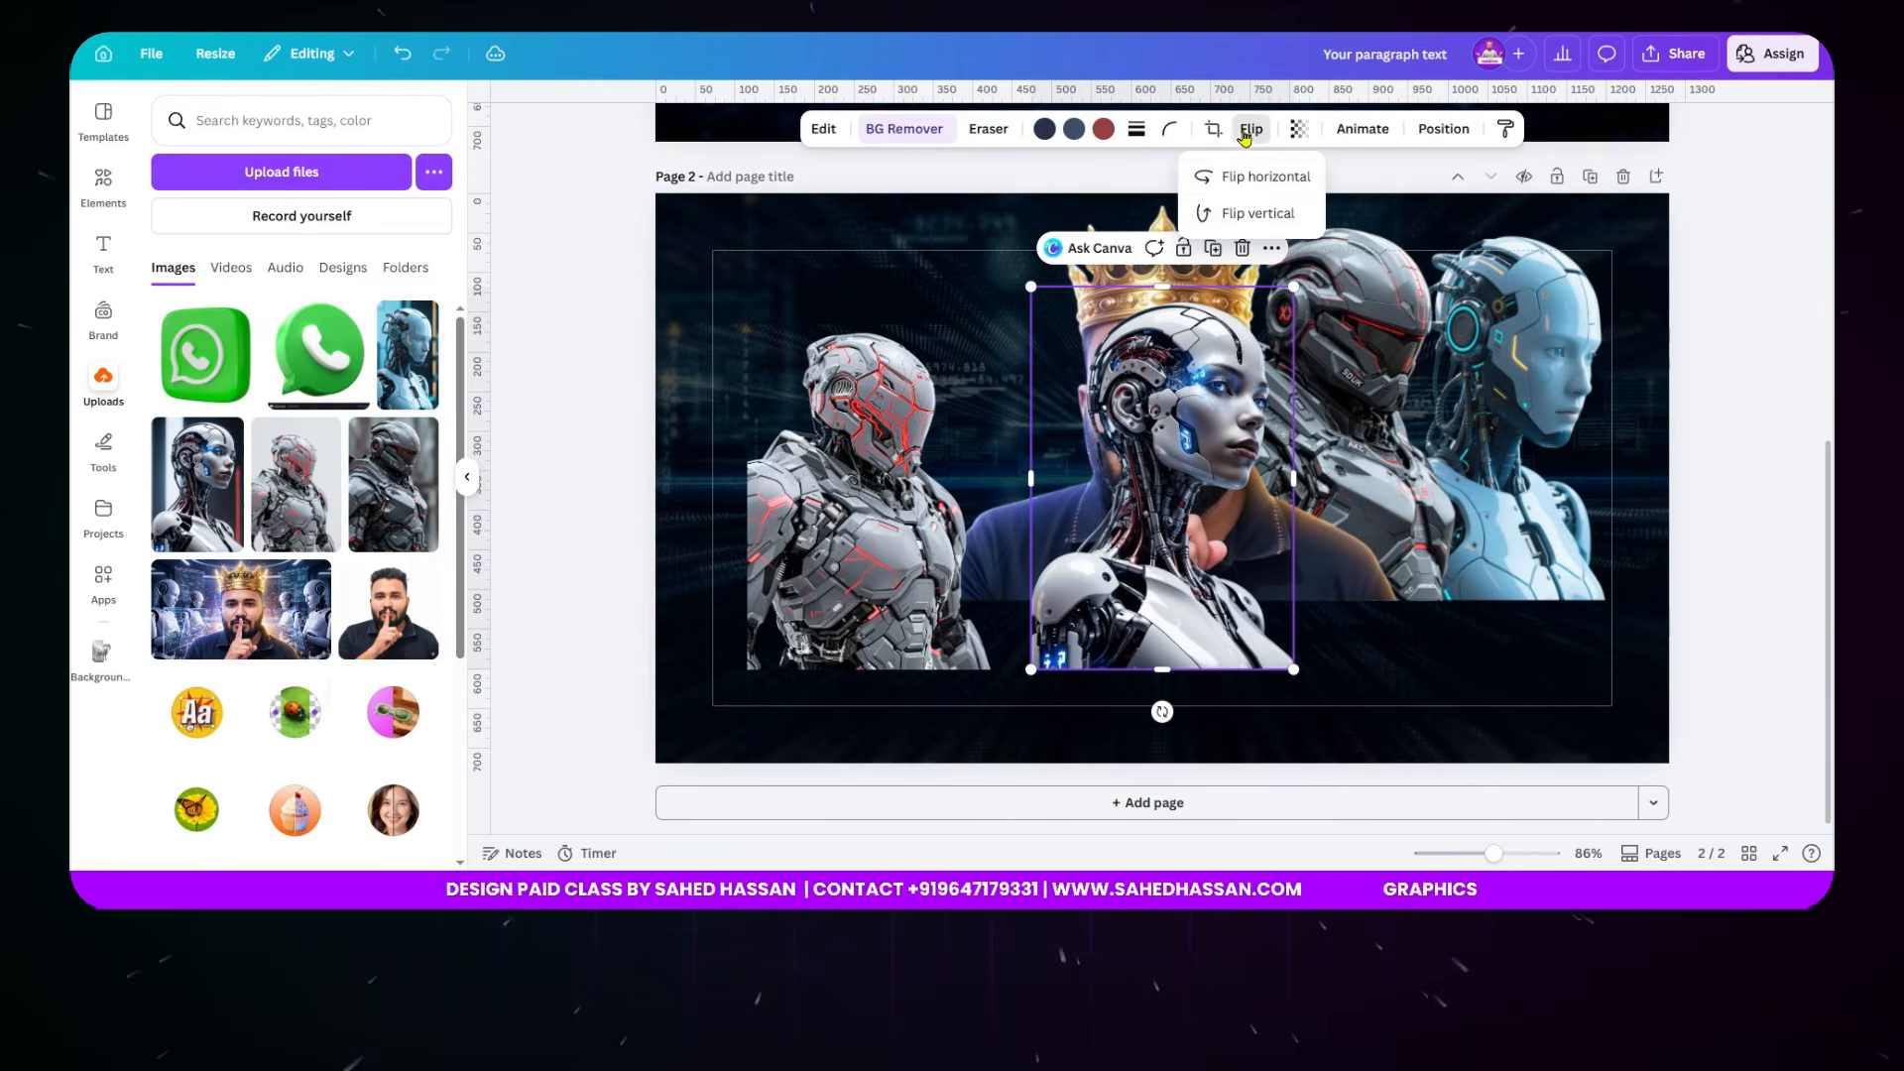
left_click(1249, 180)
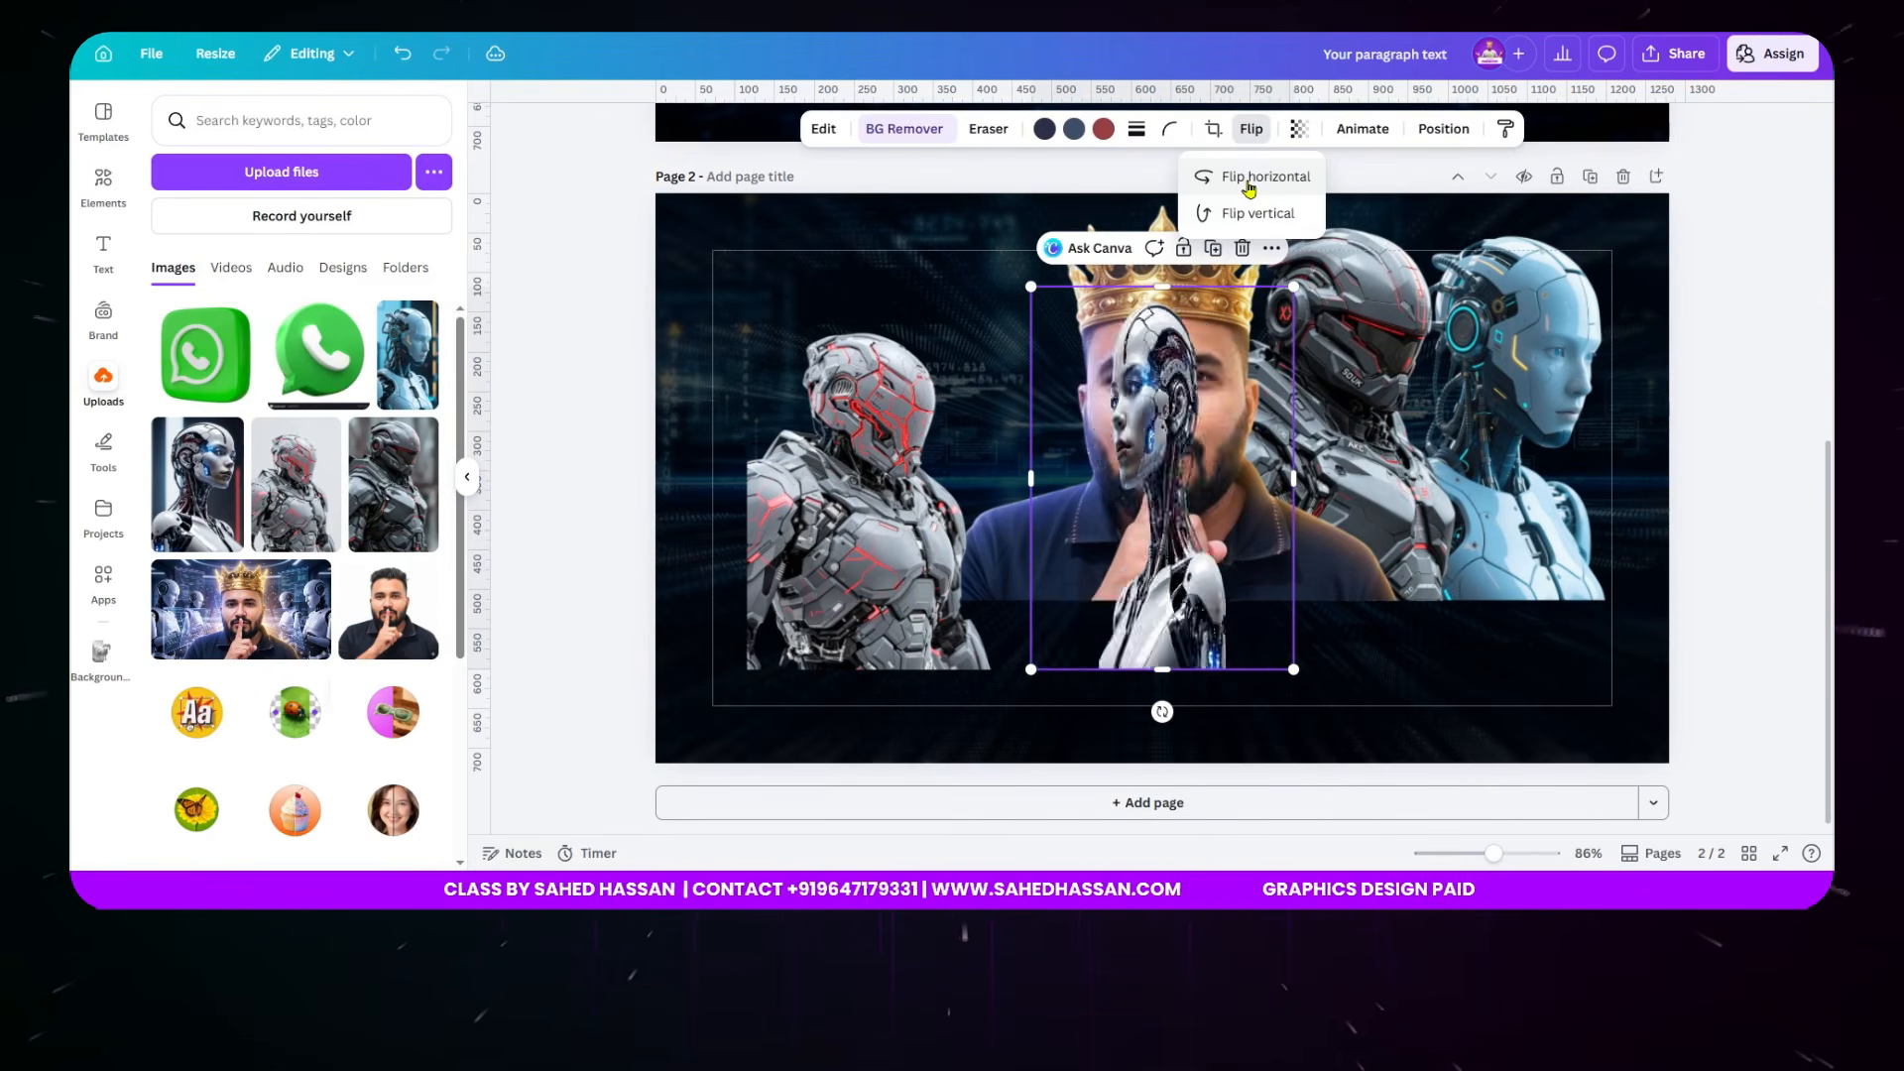
left_click(871, 446)
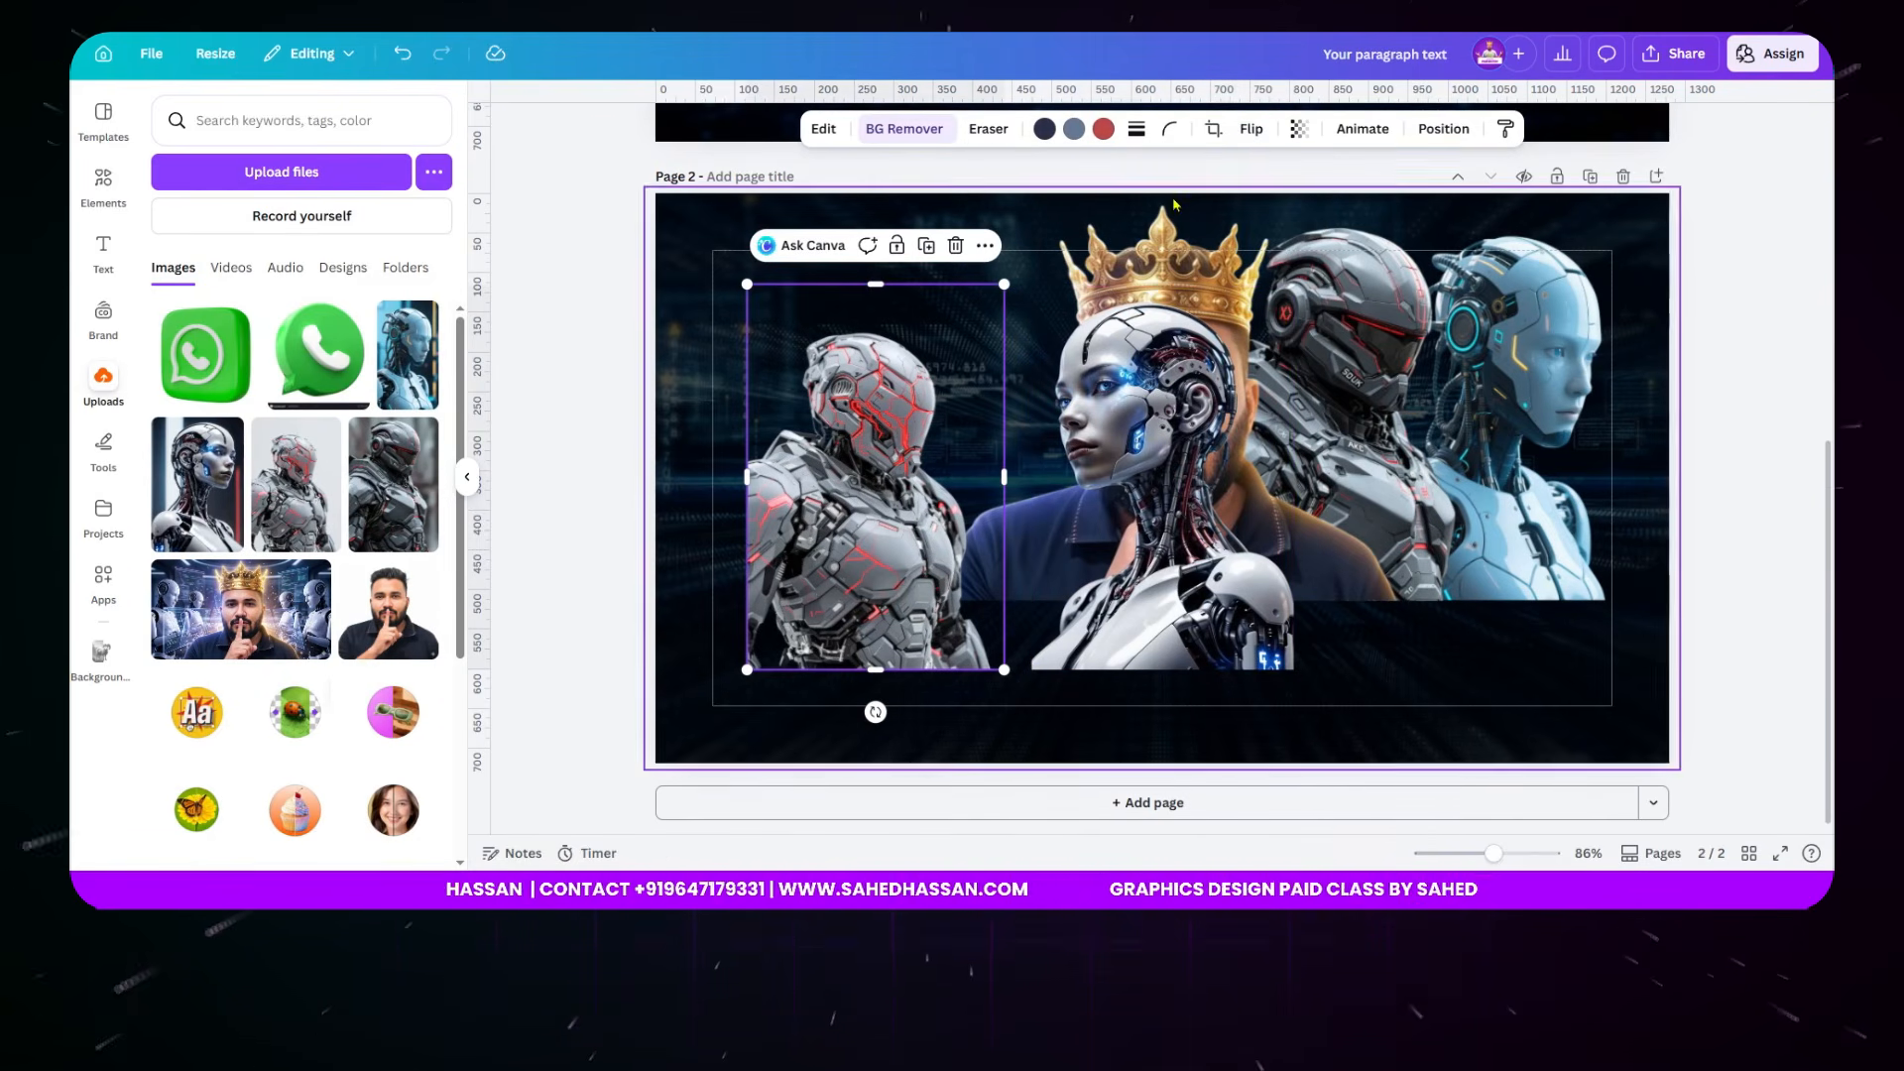
left_click(1248, 140)
left_click(1265, 176)
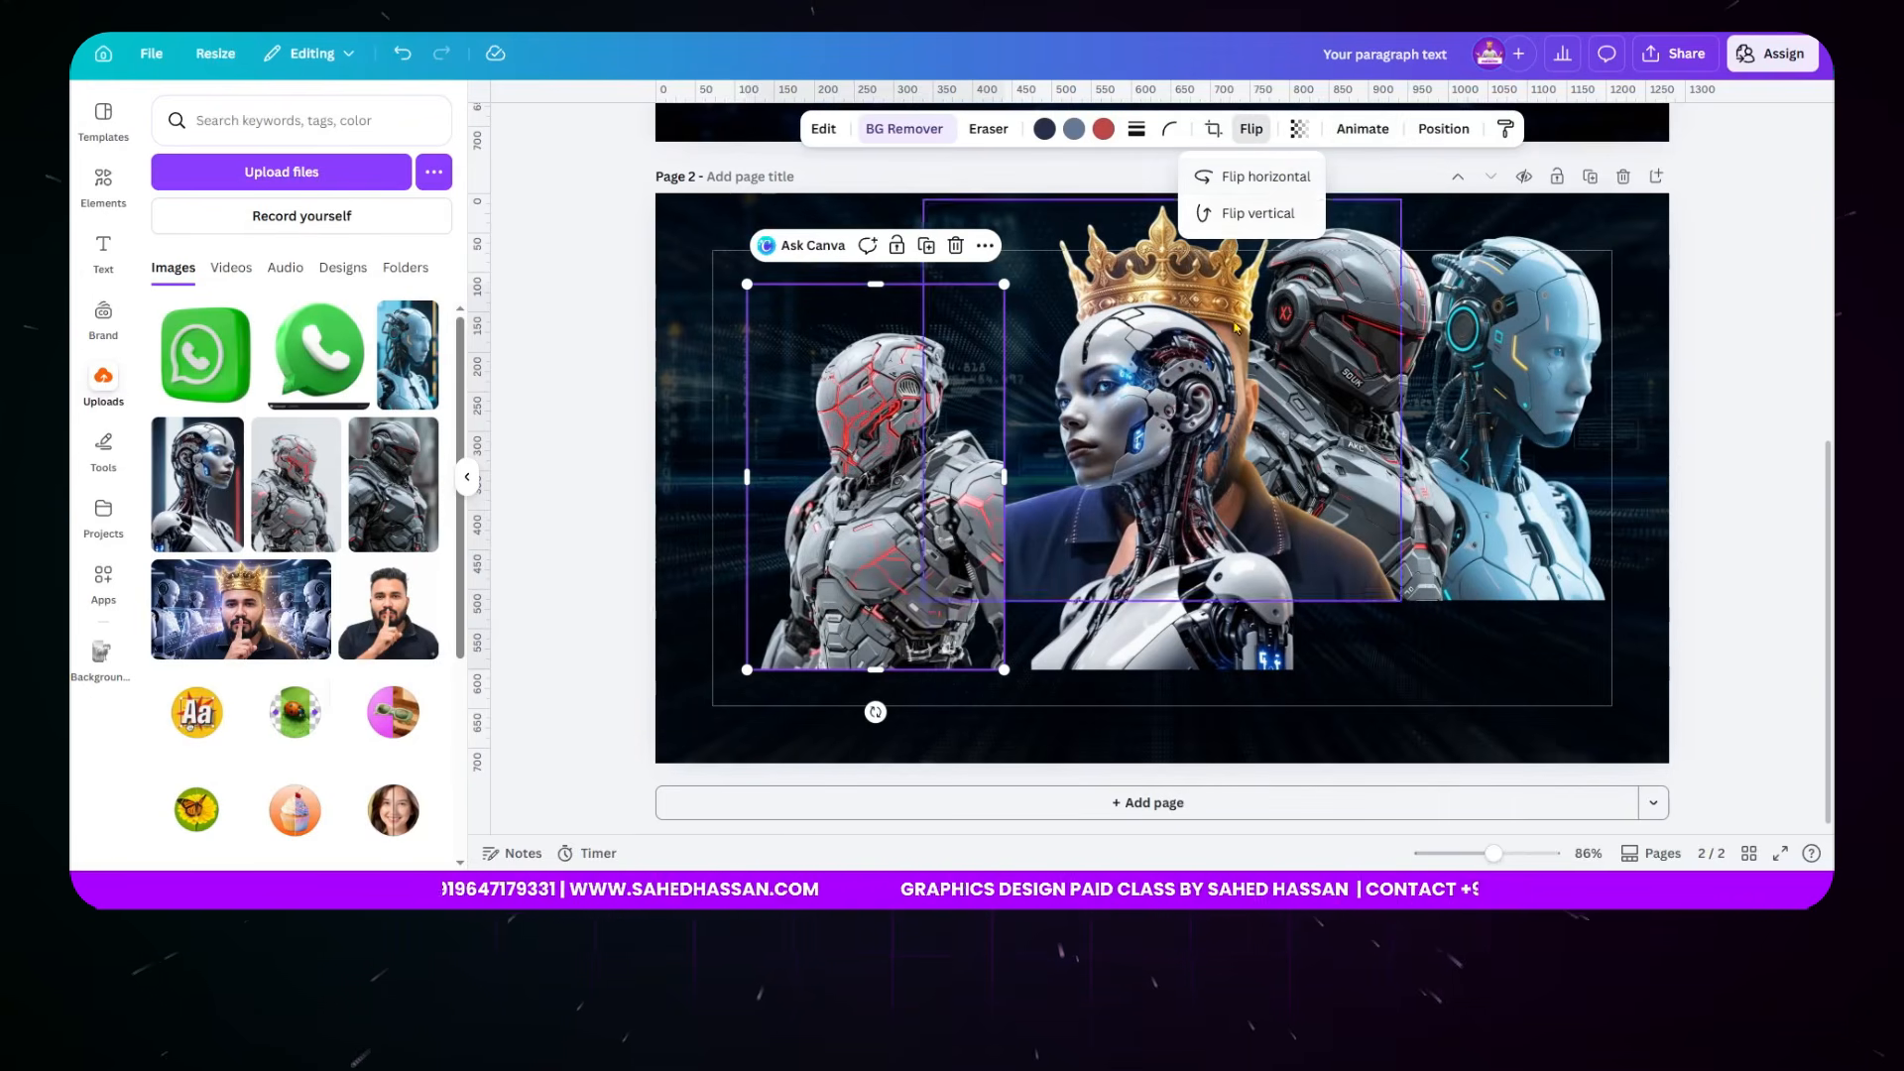
- Move the grey-and-red robot outward, then fit the white-faced robot behind the man at about 348.8 by 482.5 px, X 278.3, Y 32 px
left_click_drag(950, 548, 881, 483)
left_click_drag(1272, 667, 1186, 620)
left_click_drag(1136, 551, 1102, 553)
left_click_drag(1013, 622, 1012, 600)
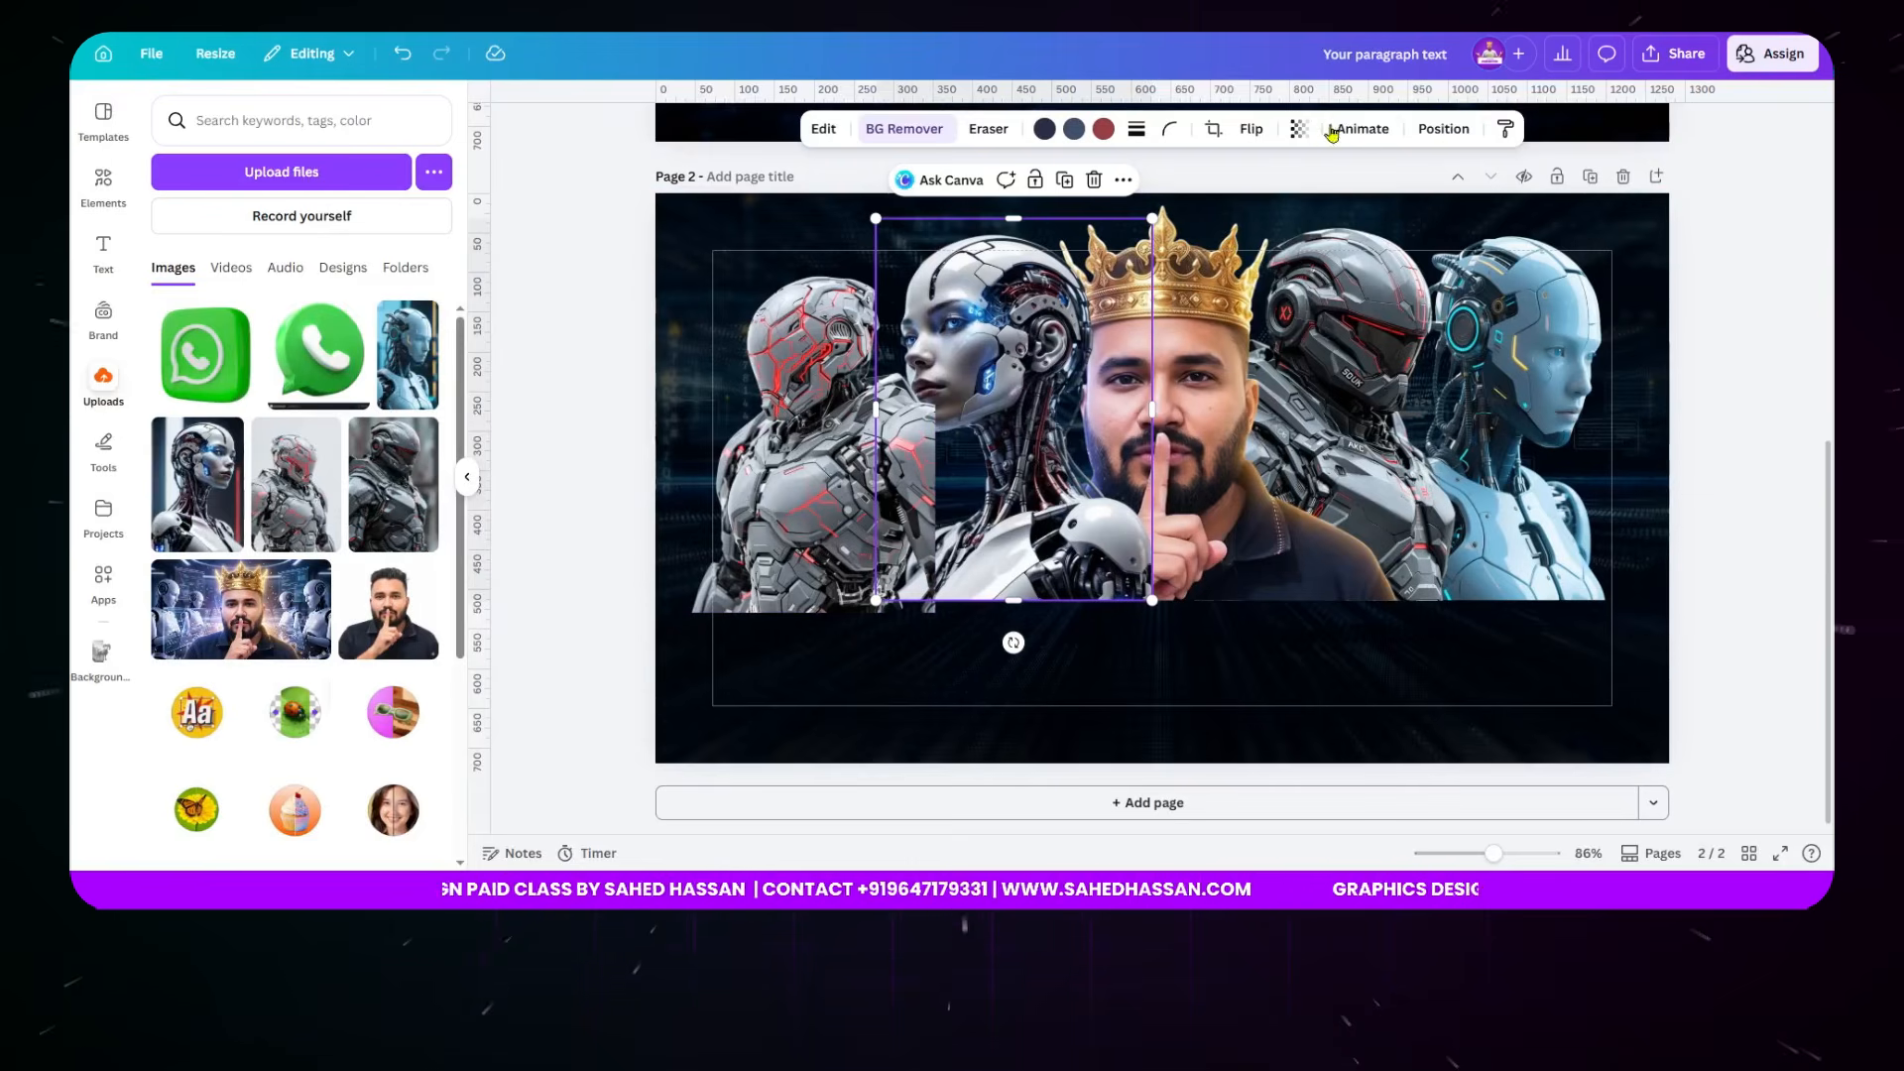
left_click(1444, 129)
left_click(396, 200)
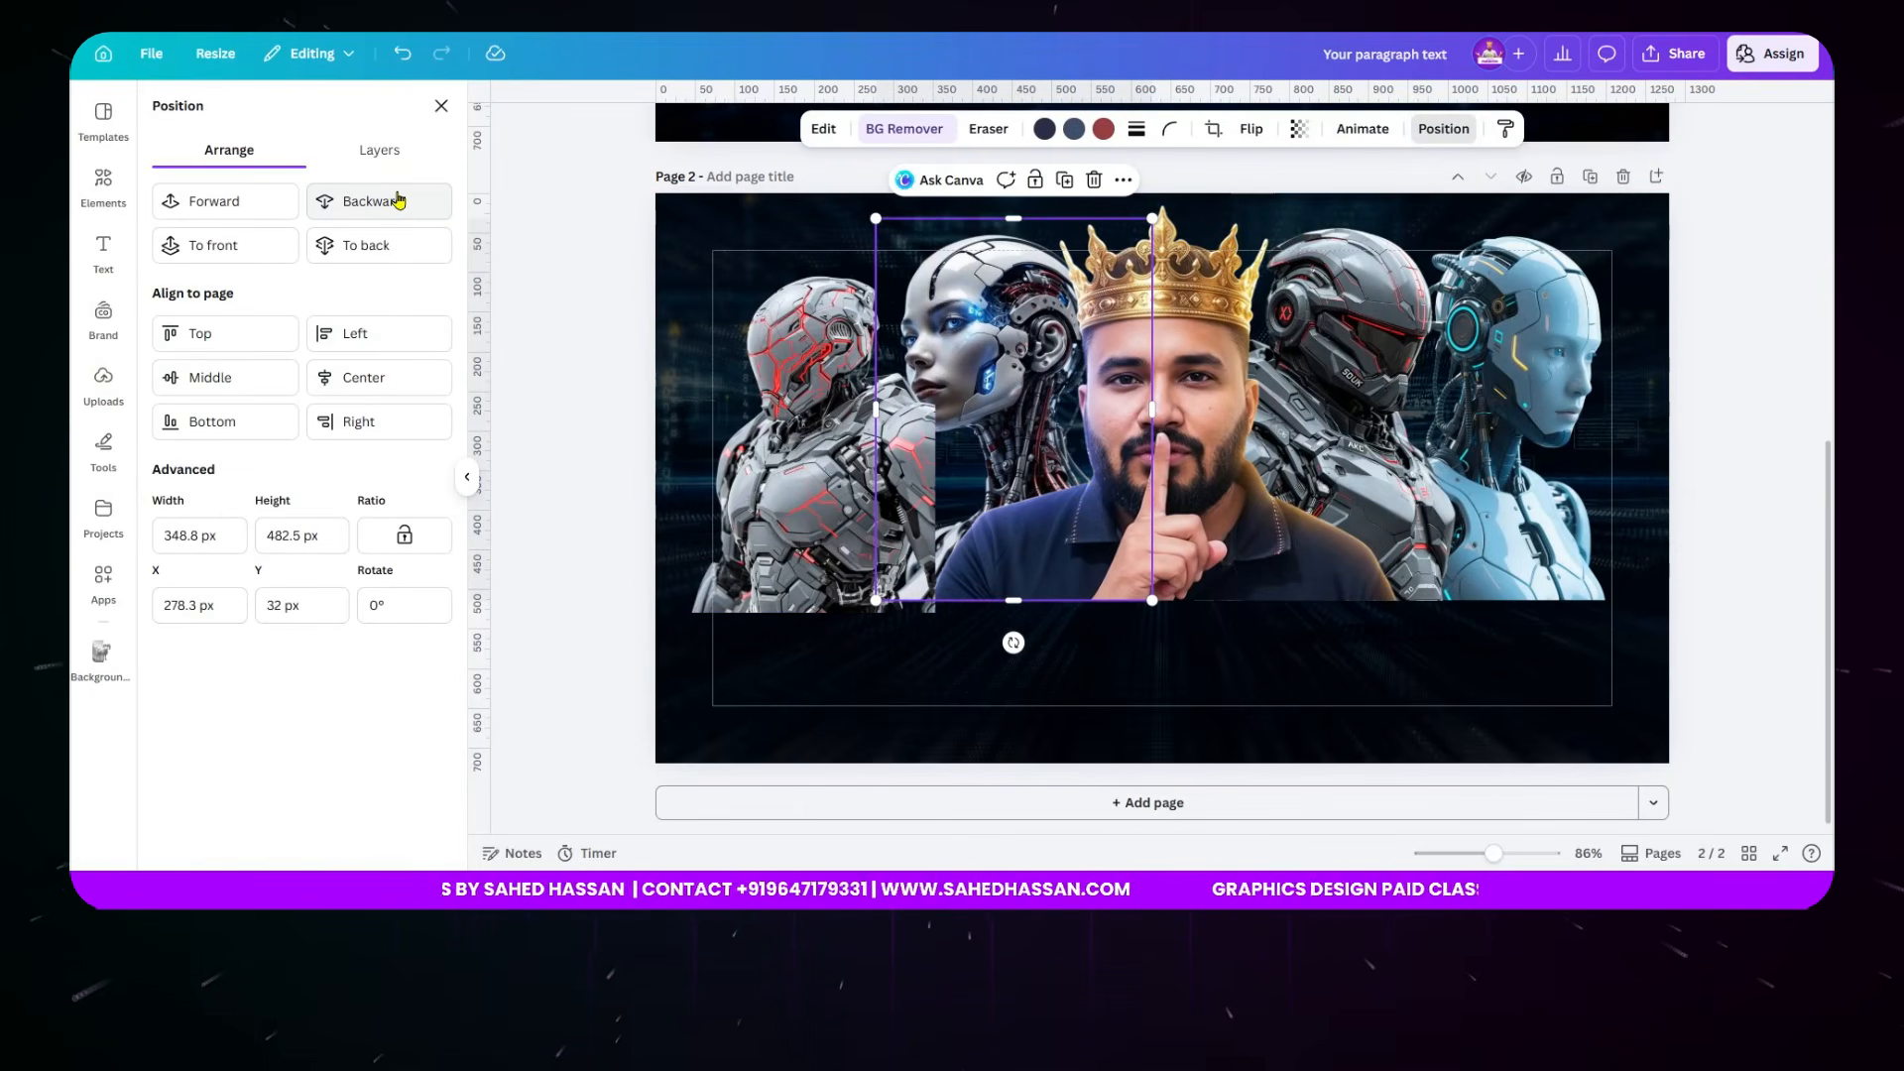
- Enlarge the grey-and-red robot to about 389.9 px wide and crop its lower edge to about 522.4 px high, level with the portrait
left_click(835, 476)
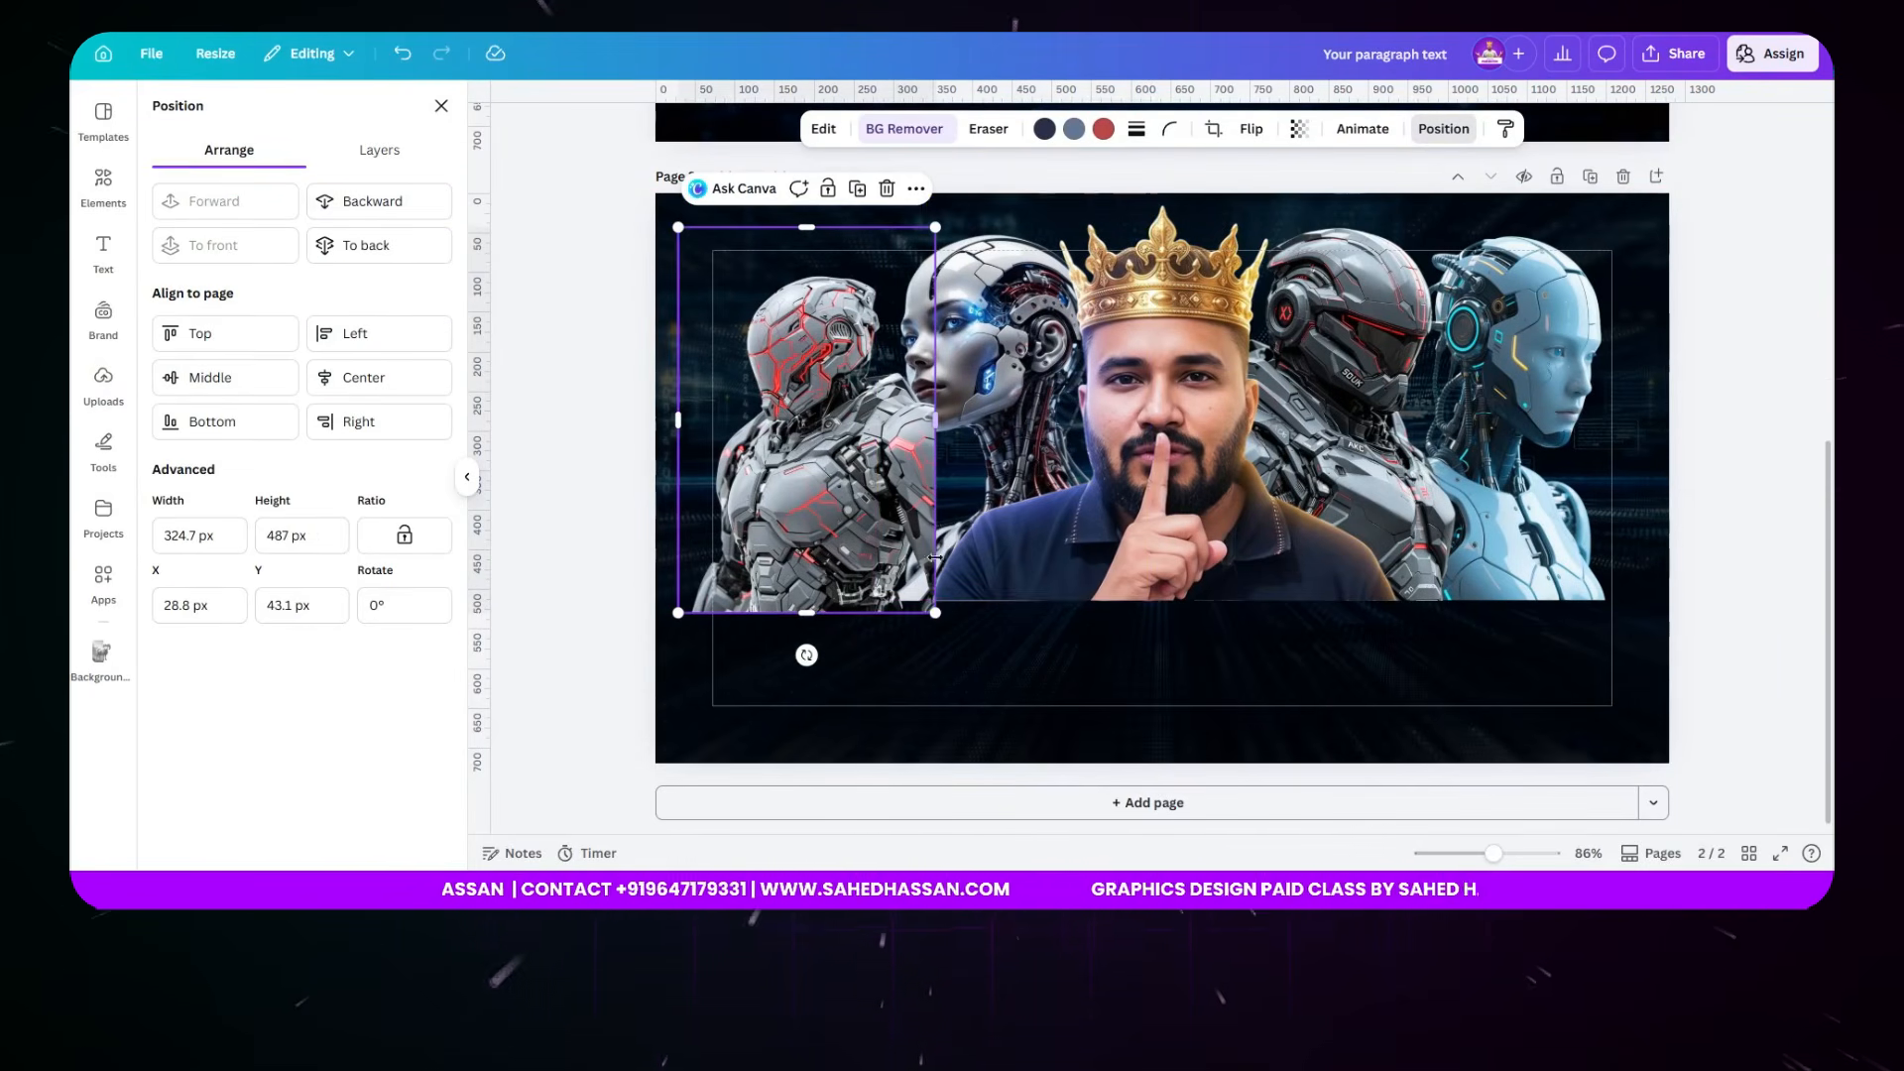
left_click_drag(936, 613, 987, 689)
left_click_drag(887, 549, 892, 509)
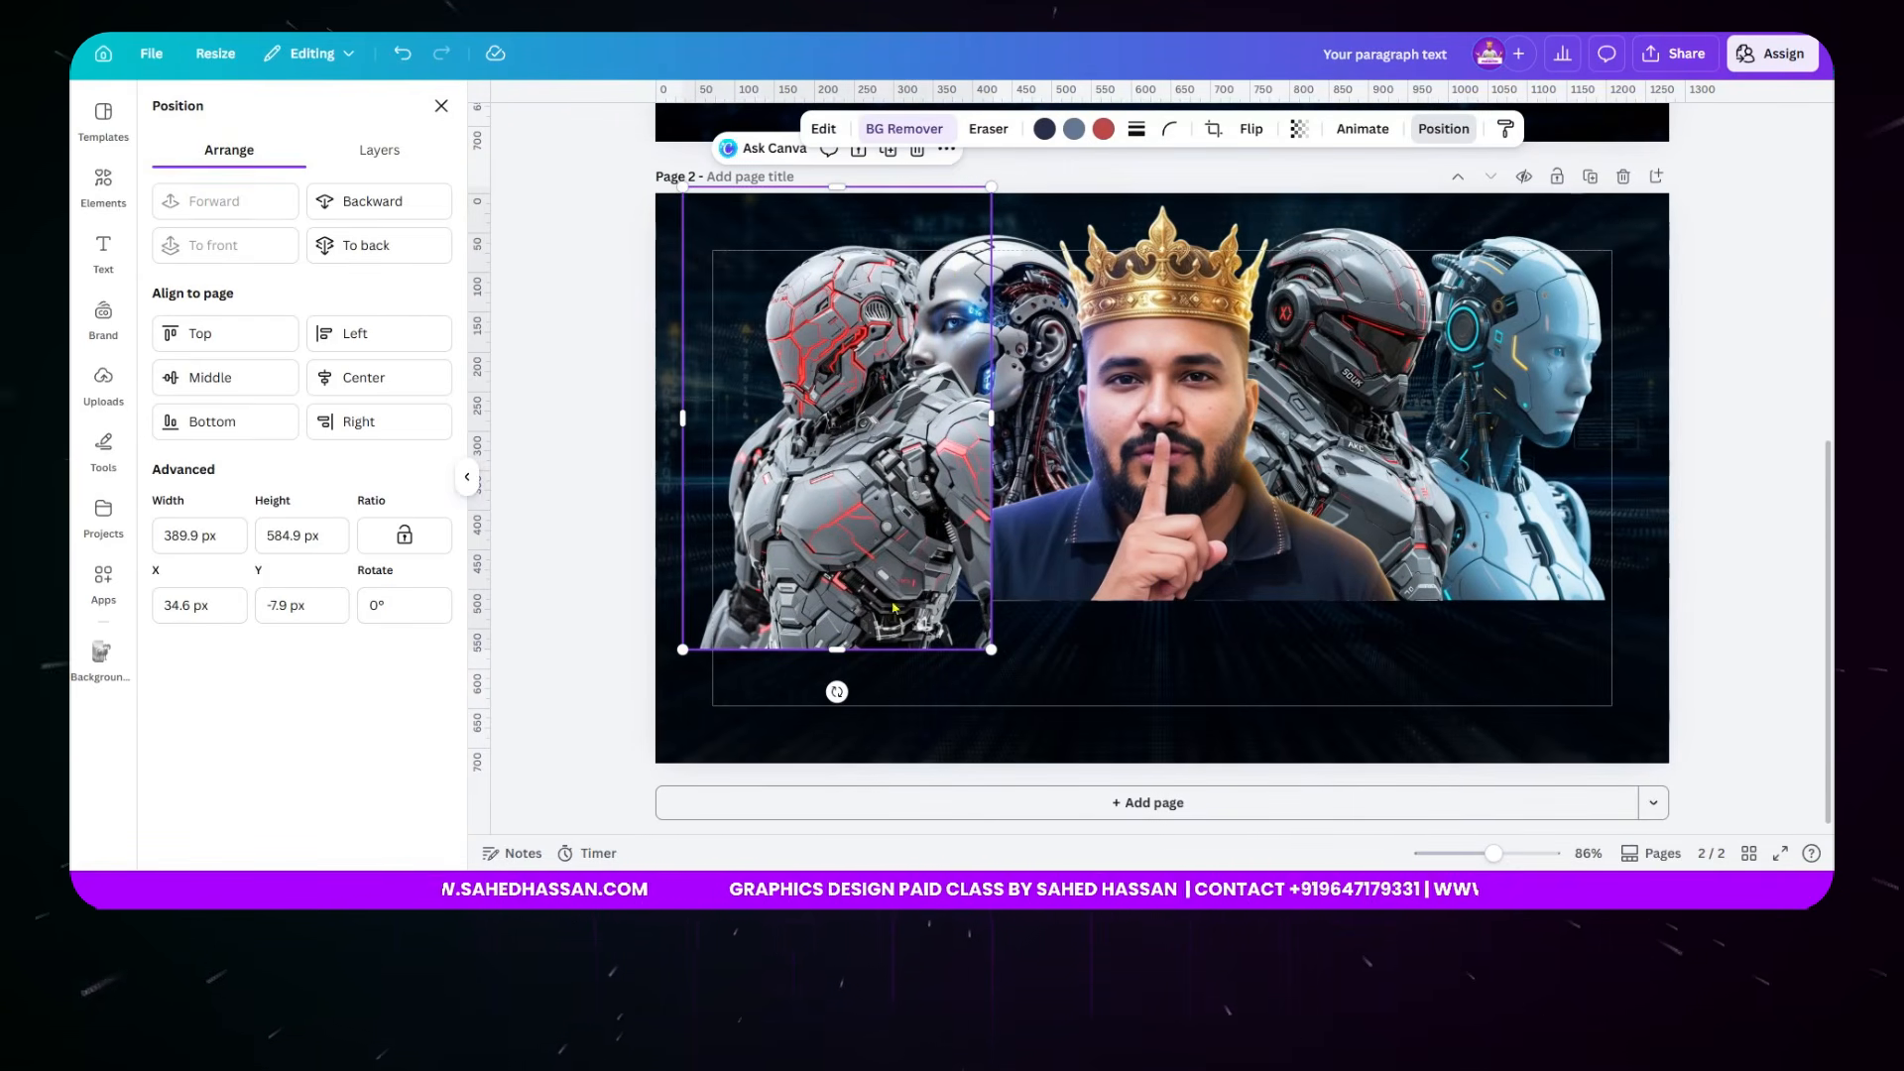
left_click_drag(845, 650, 845, 601)
- Layer the grey-and-red robot behind the white-faced robot and shift it to about X 48.5, Y -7.9 px
left_click(379, 216)
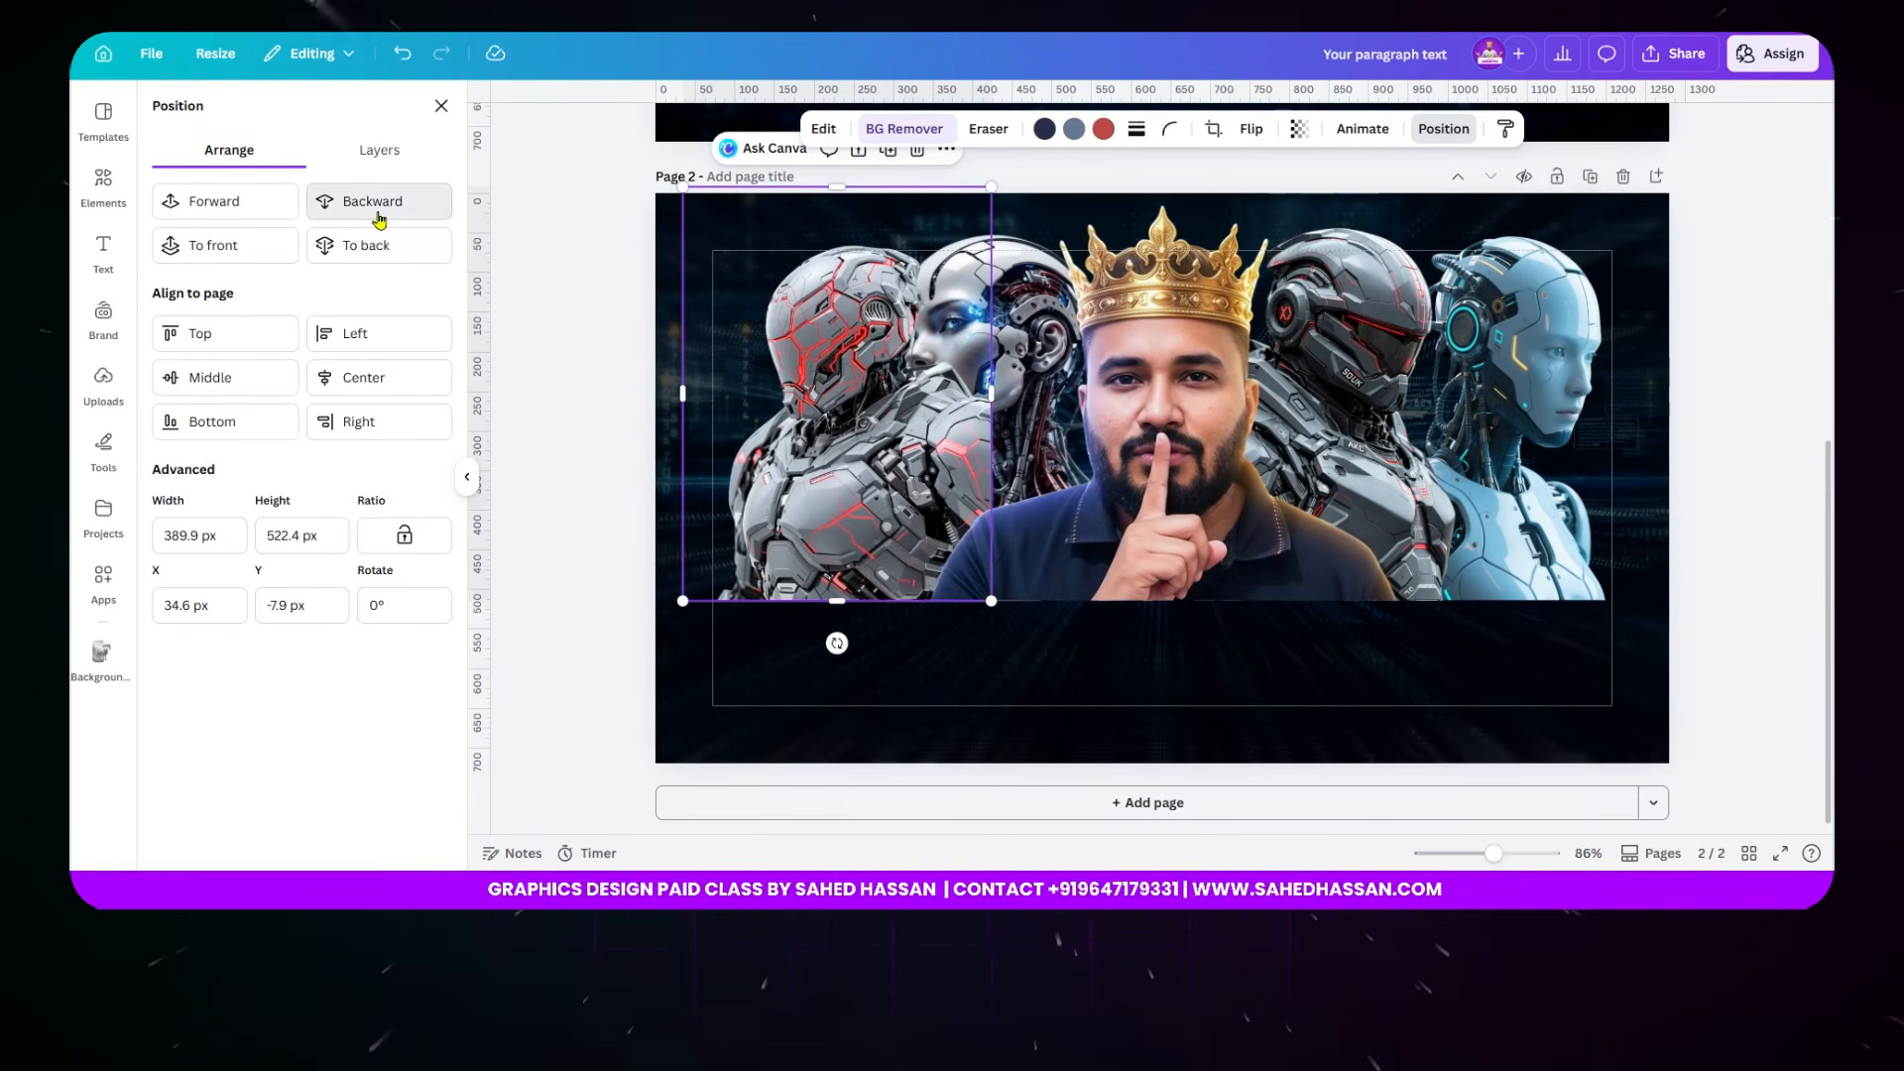
left_click(379, 216)
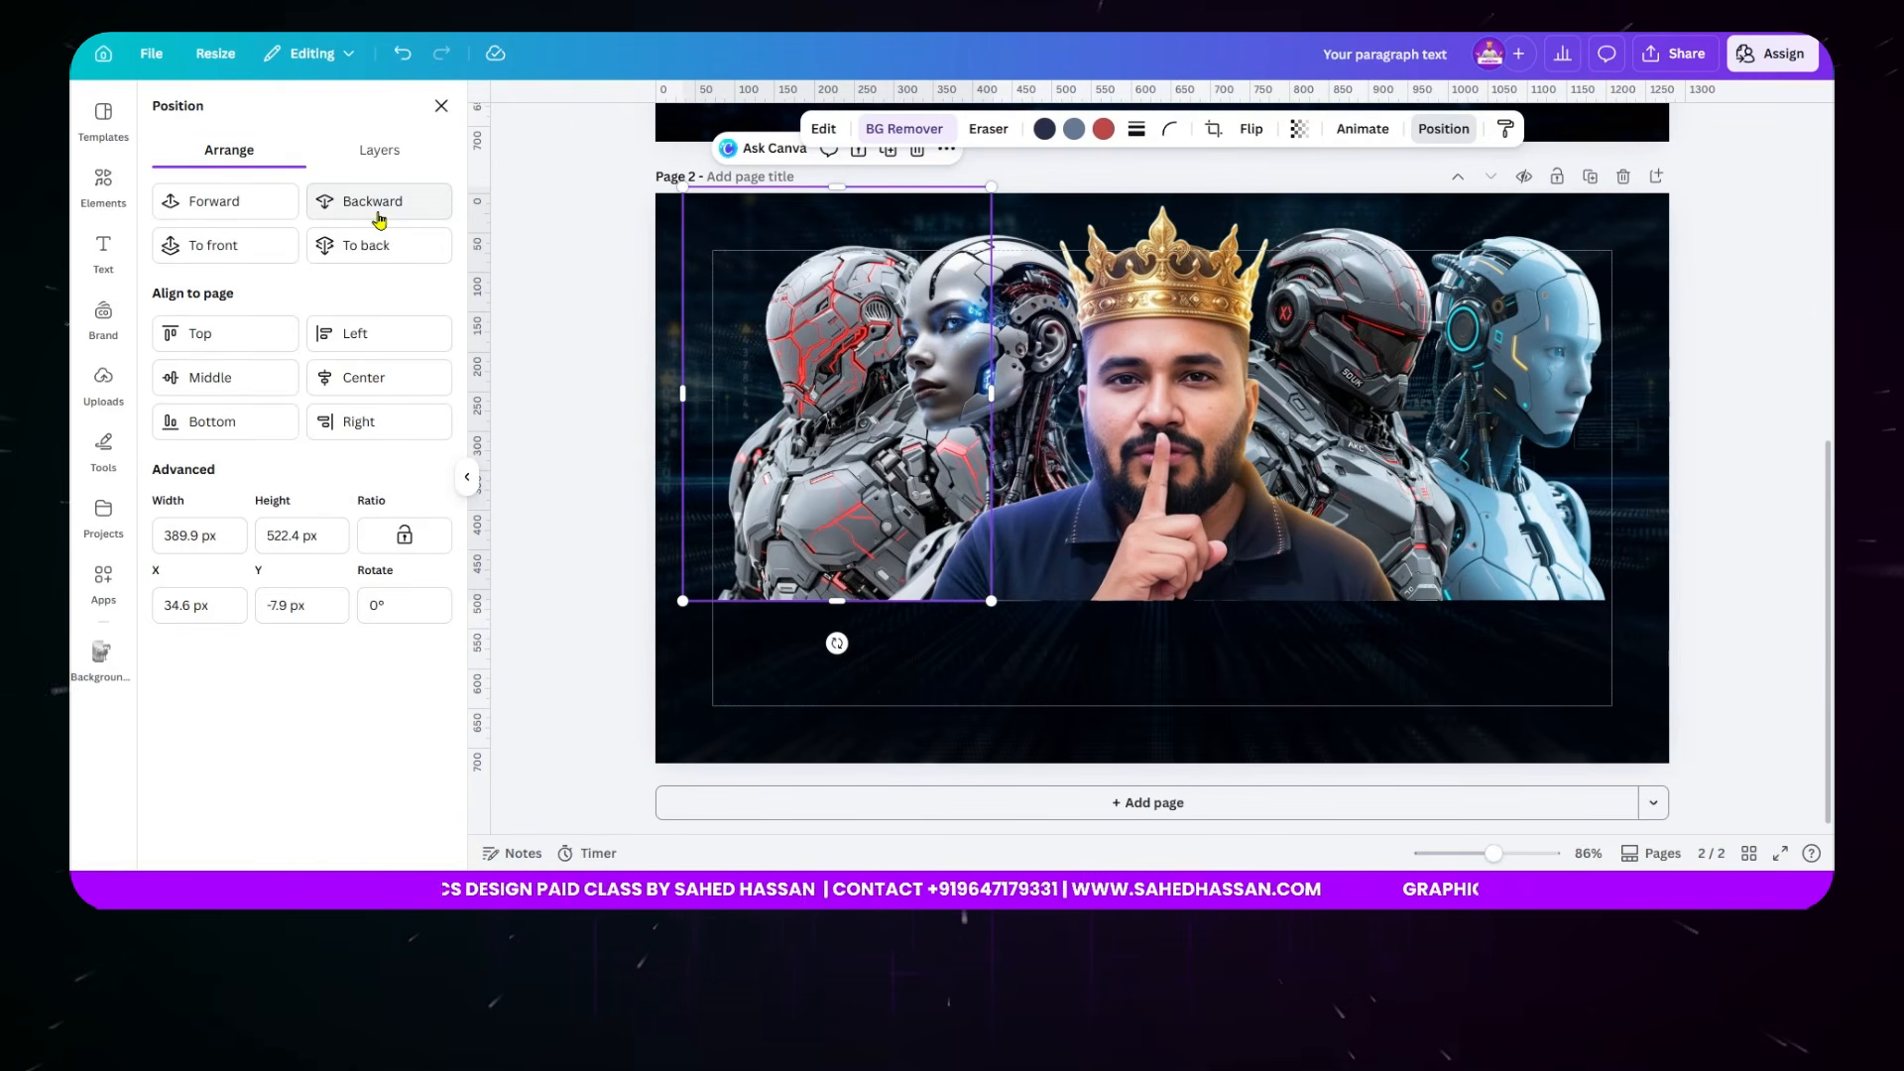
left_click_drag(828, 474, 836, 466)
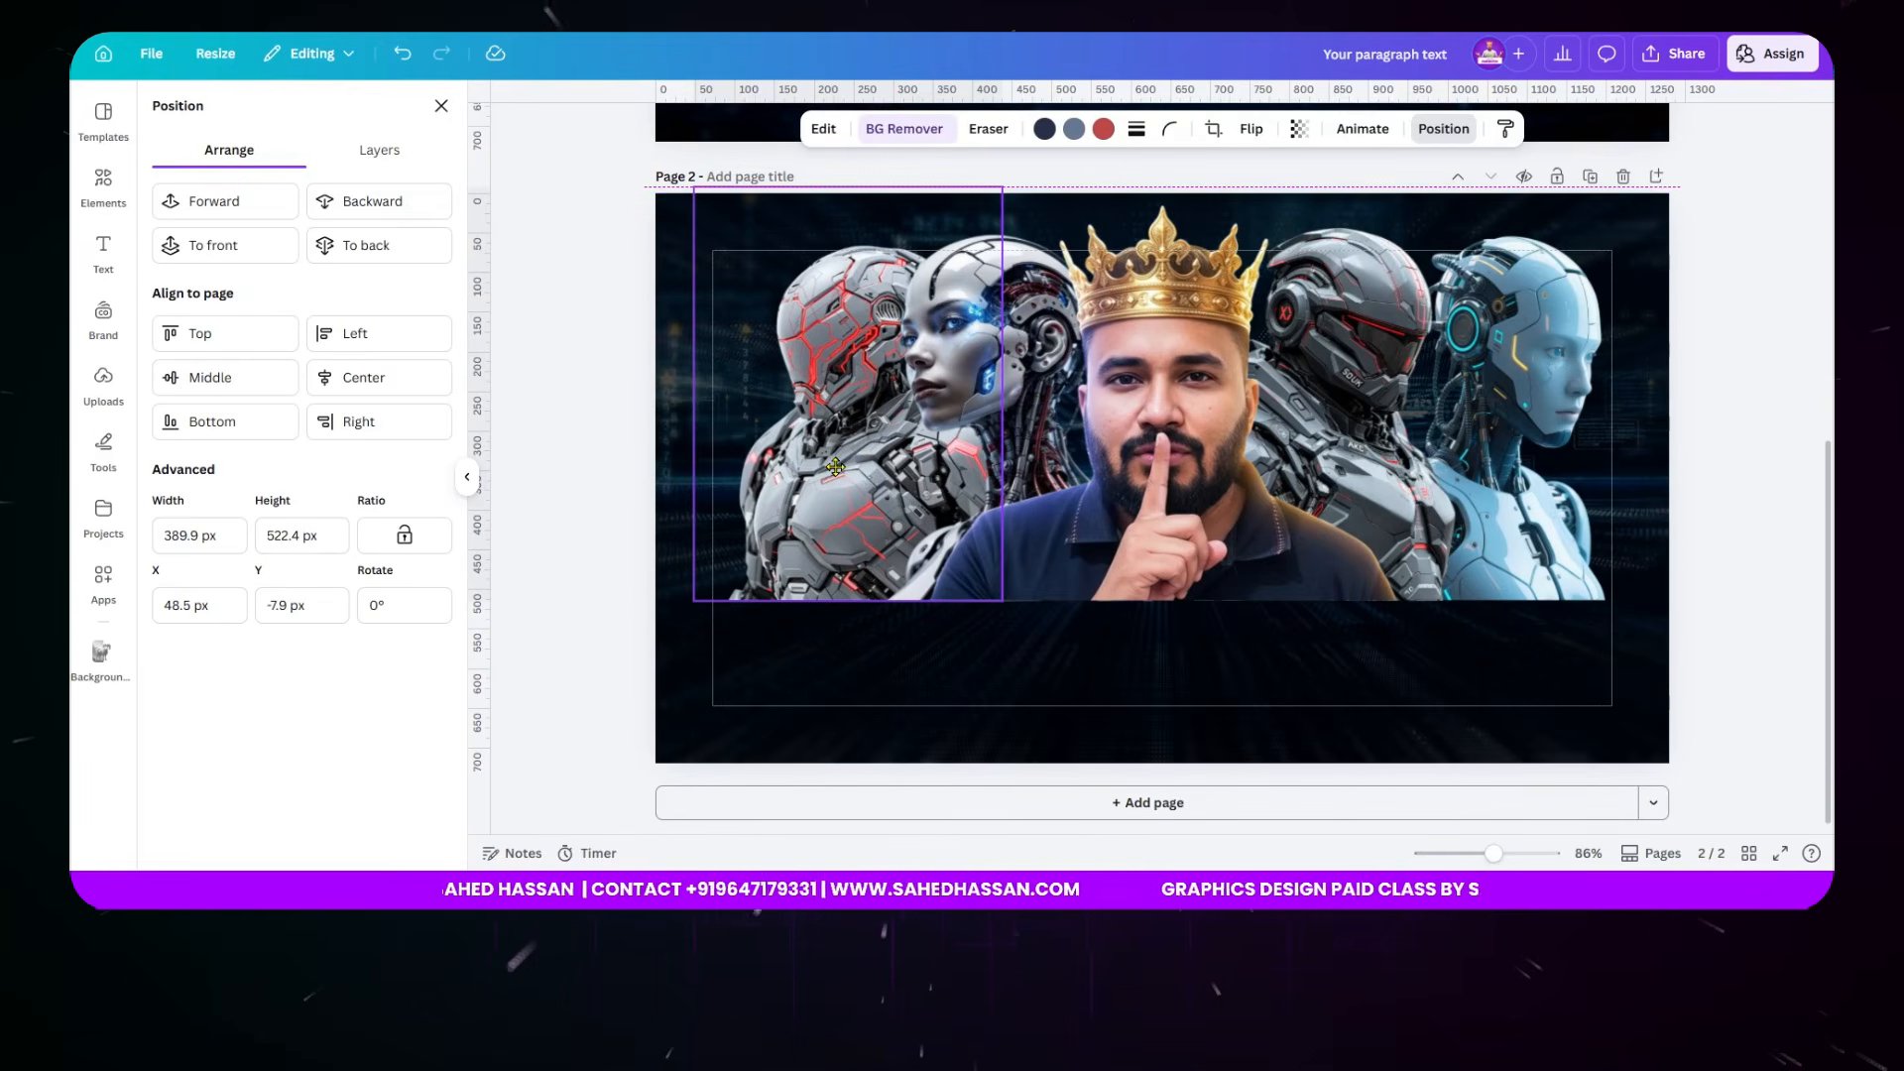
left_click(1775, 427)
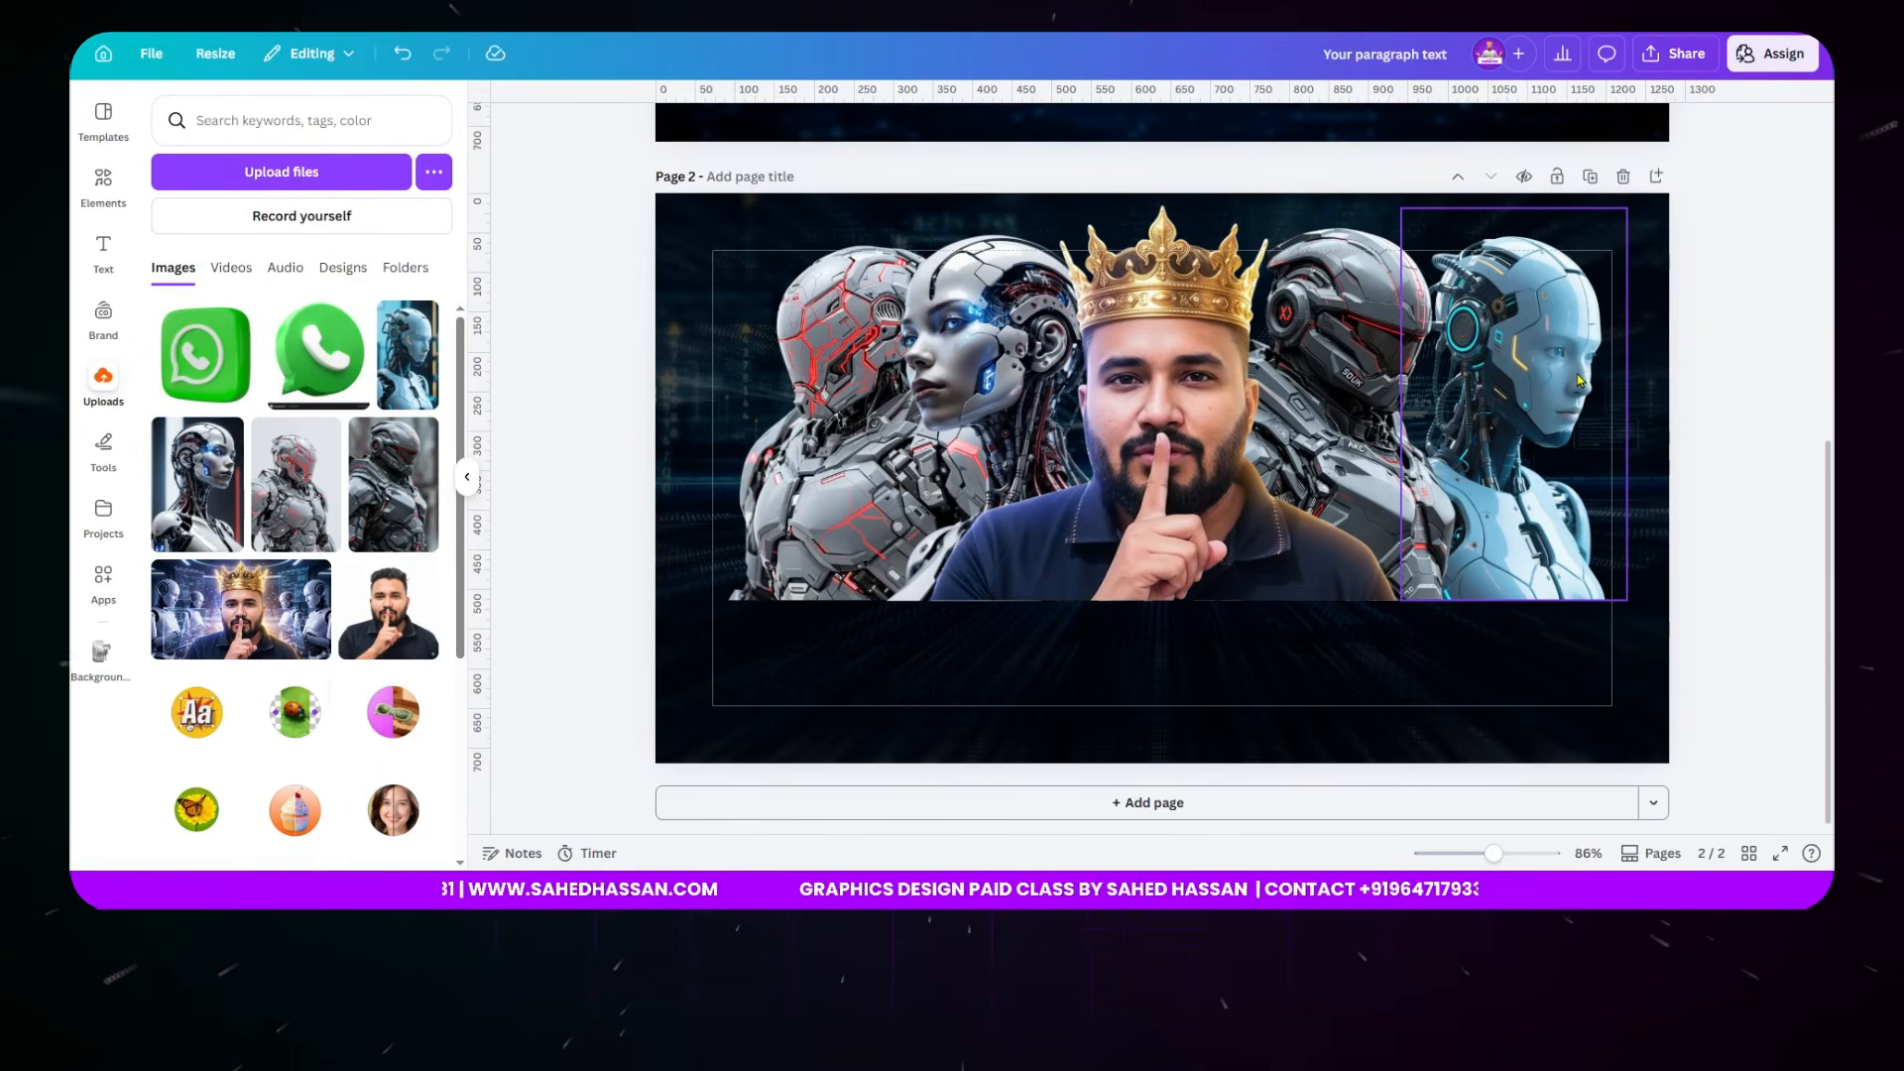
- Search the elements for "shade" and limit the results to graphics instead of photos
scroll(1482, 474, "up", 5)
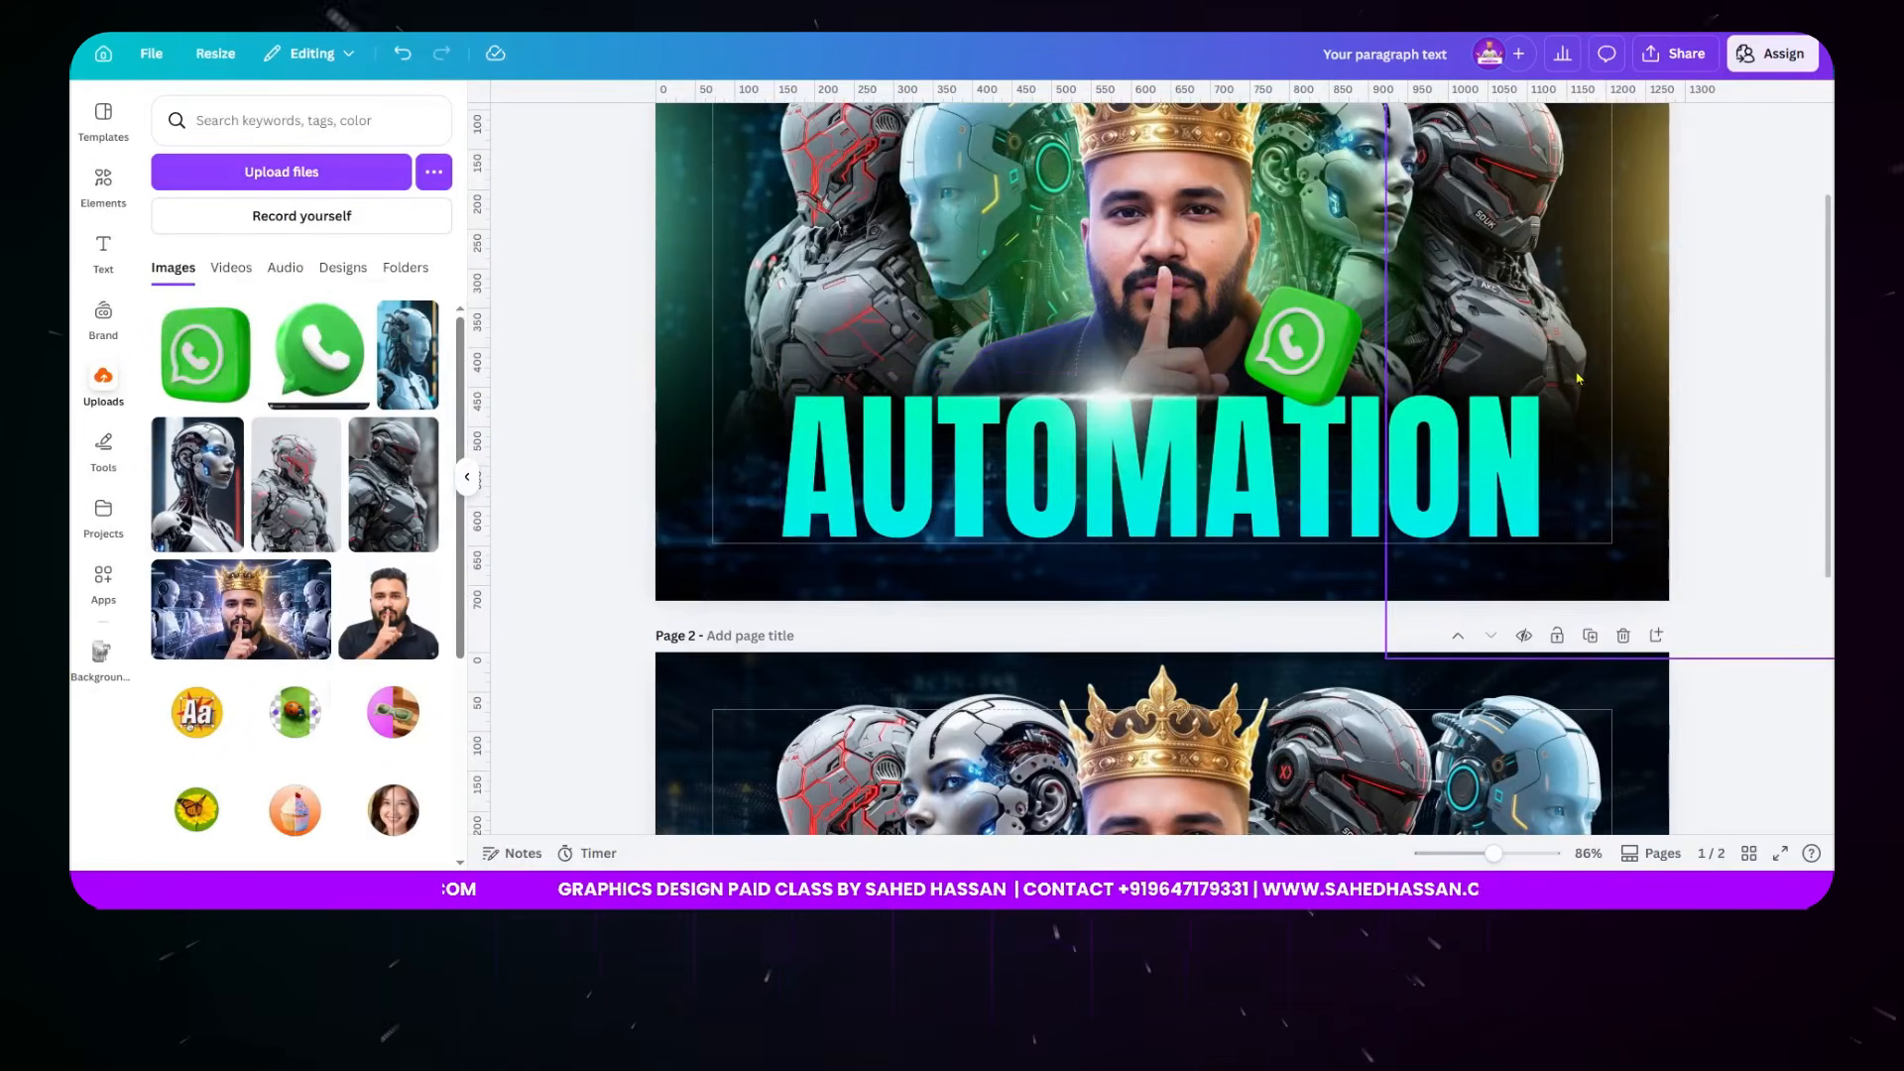
scroll(1205, 540, "down", 1)
scroll(1205, 541, "down", 4)
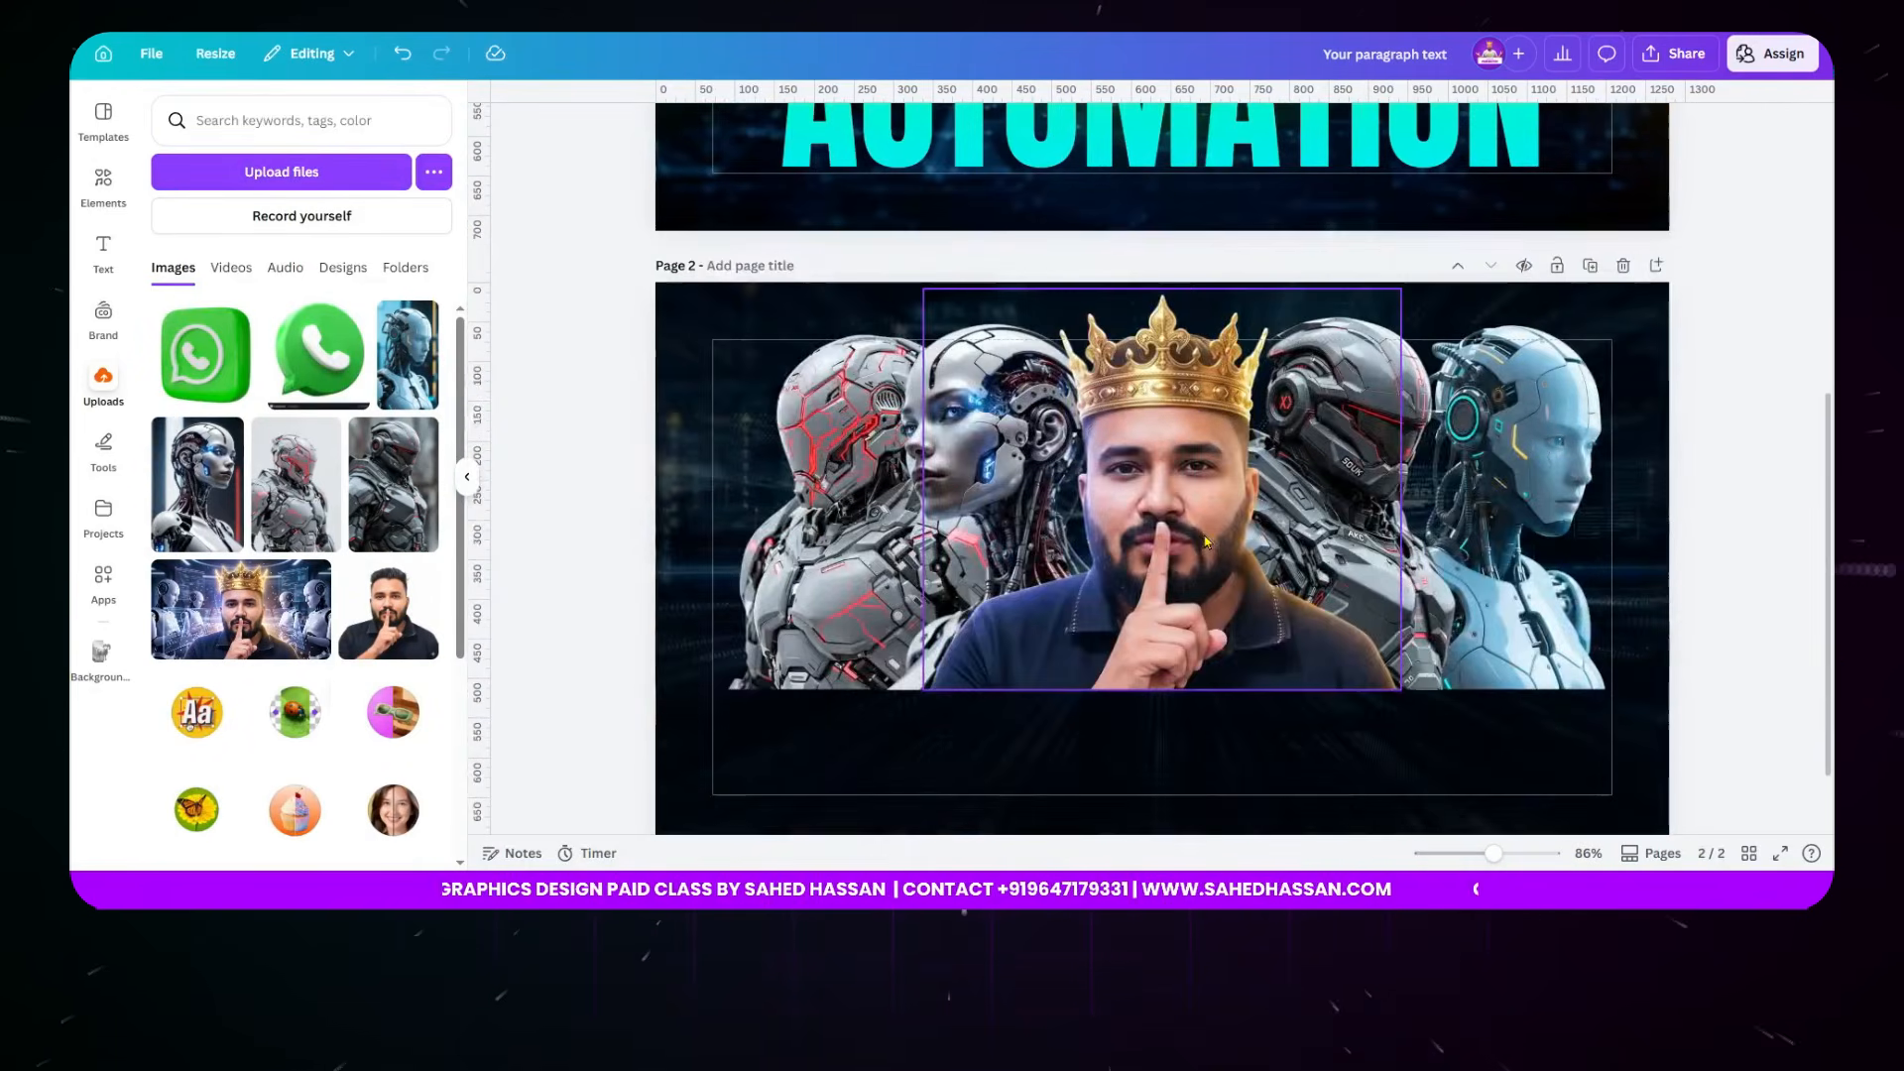
left_click(103, 184)
left_click(259, 120)
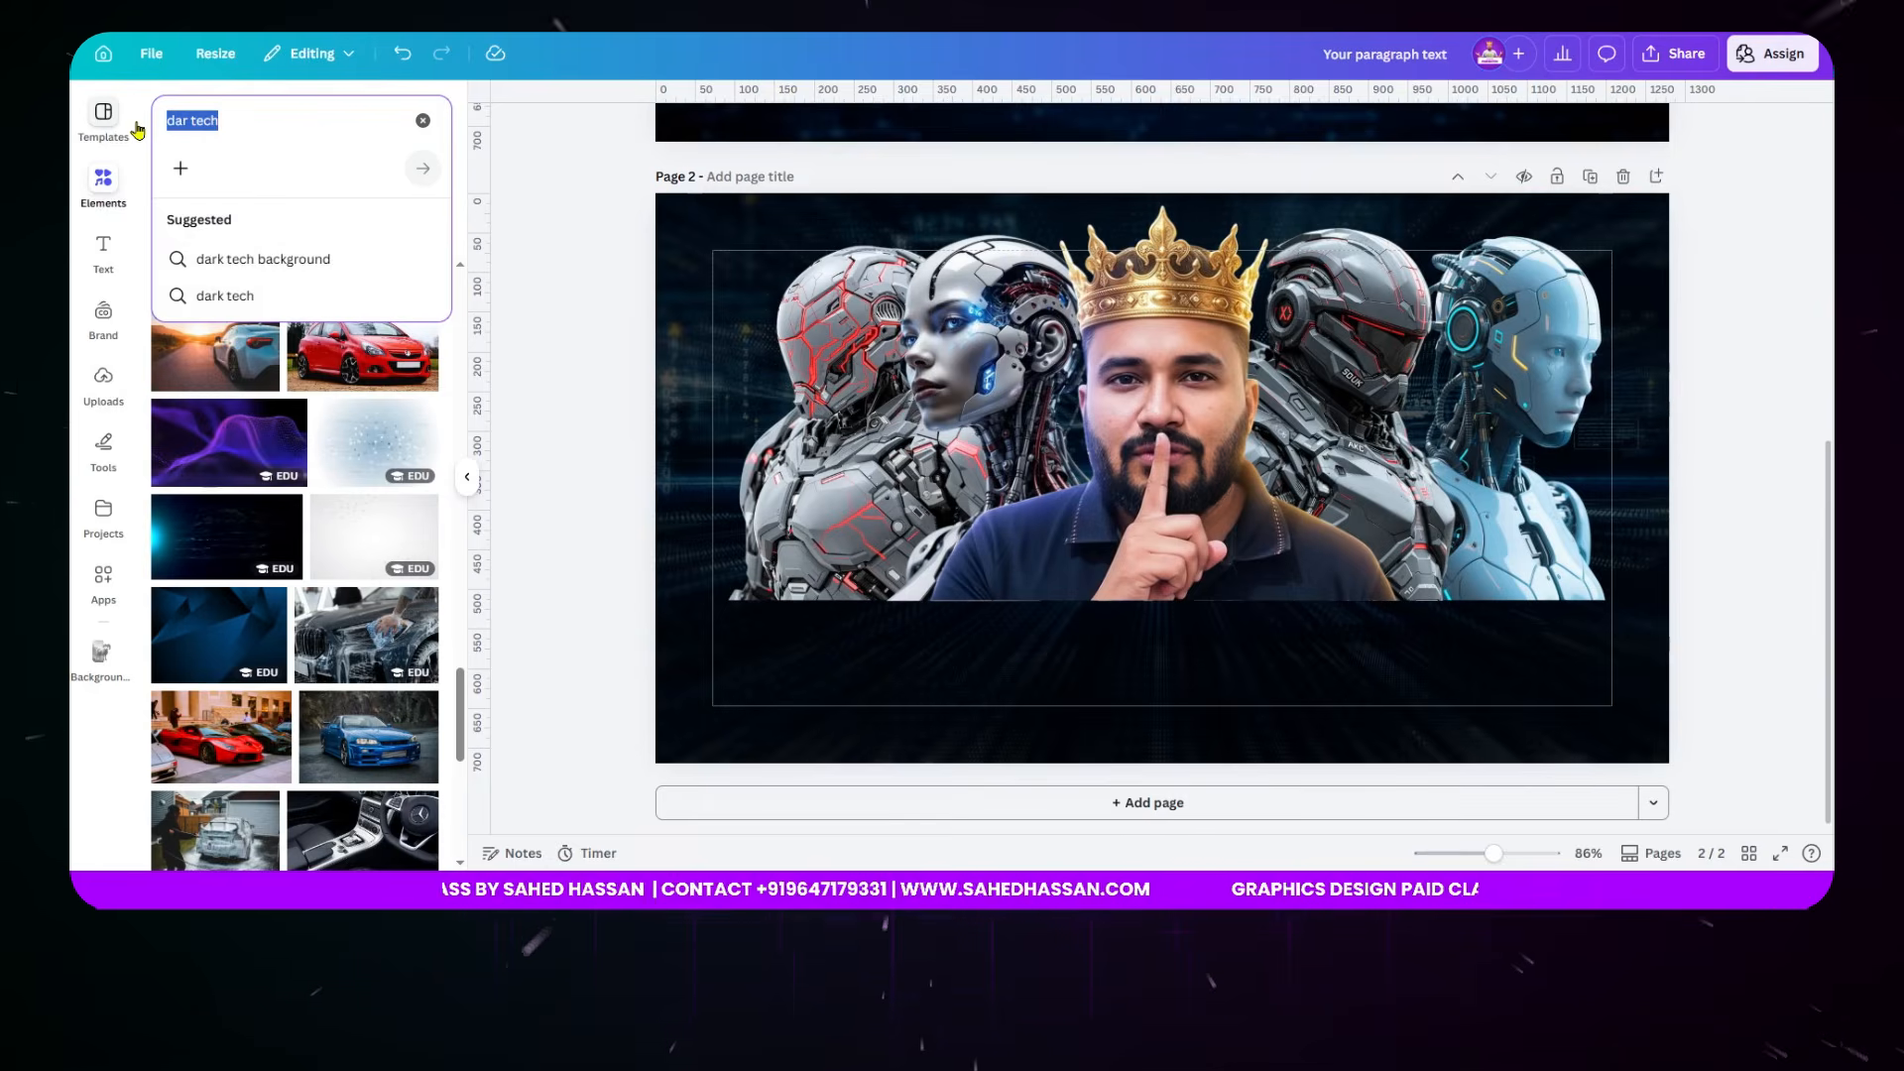
type("shade")
key("Return")
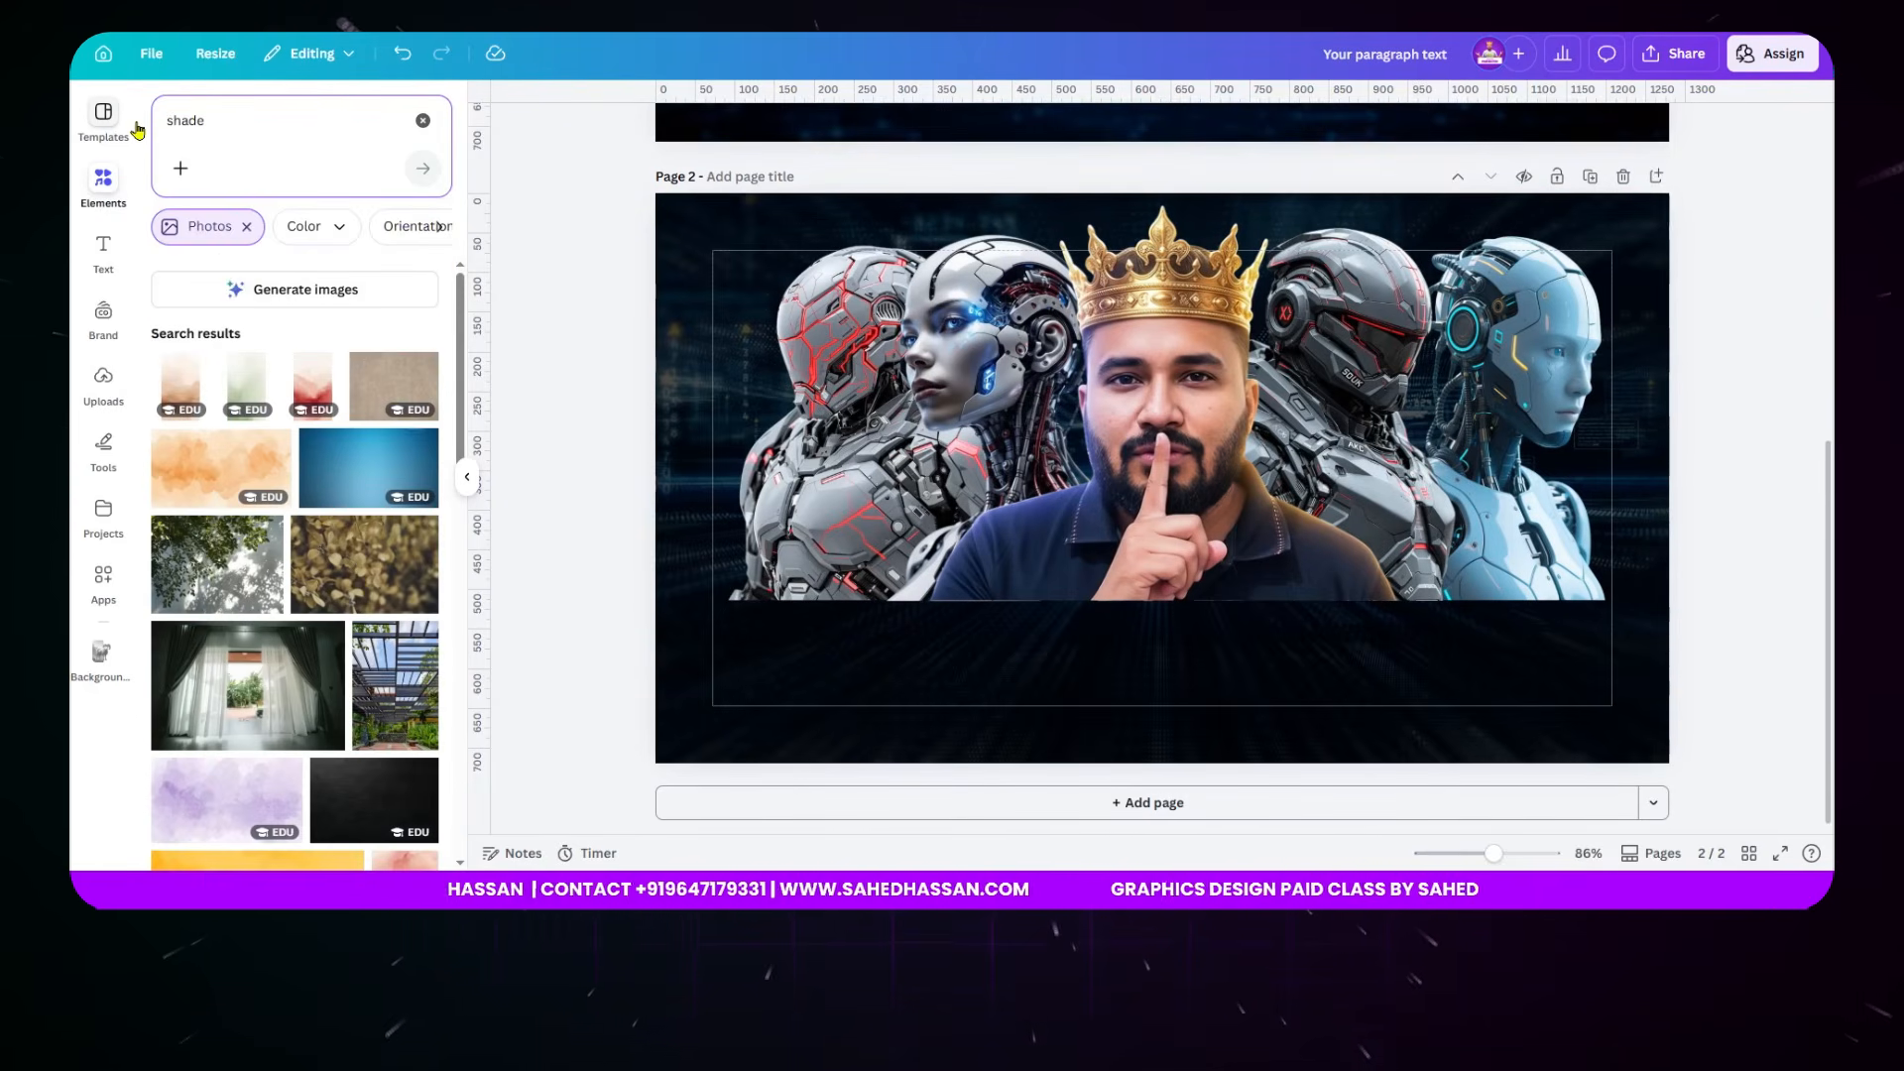
left_click(247, 228)
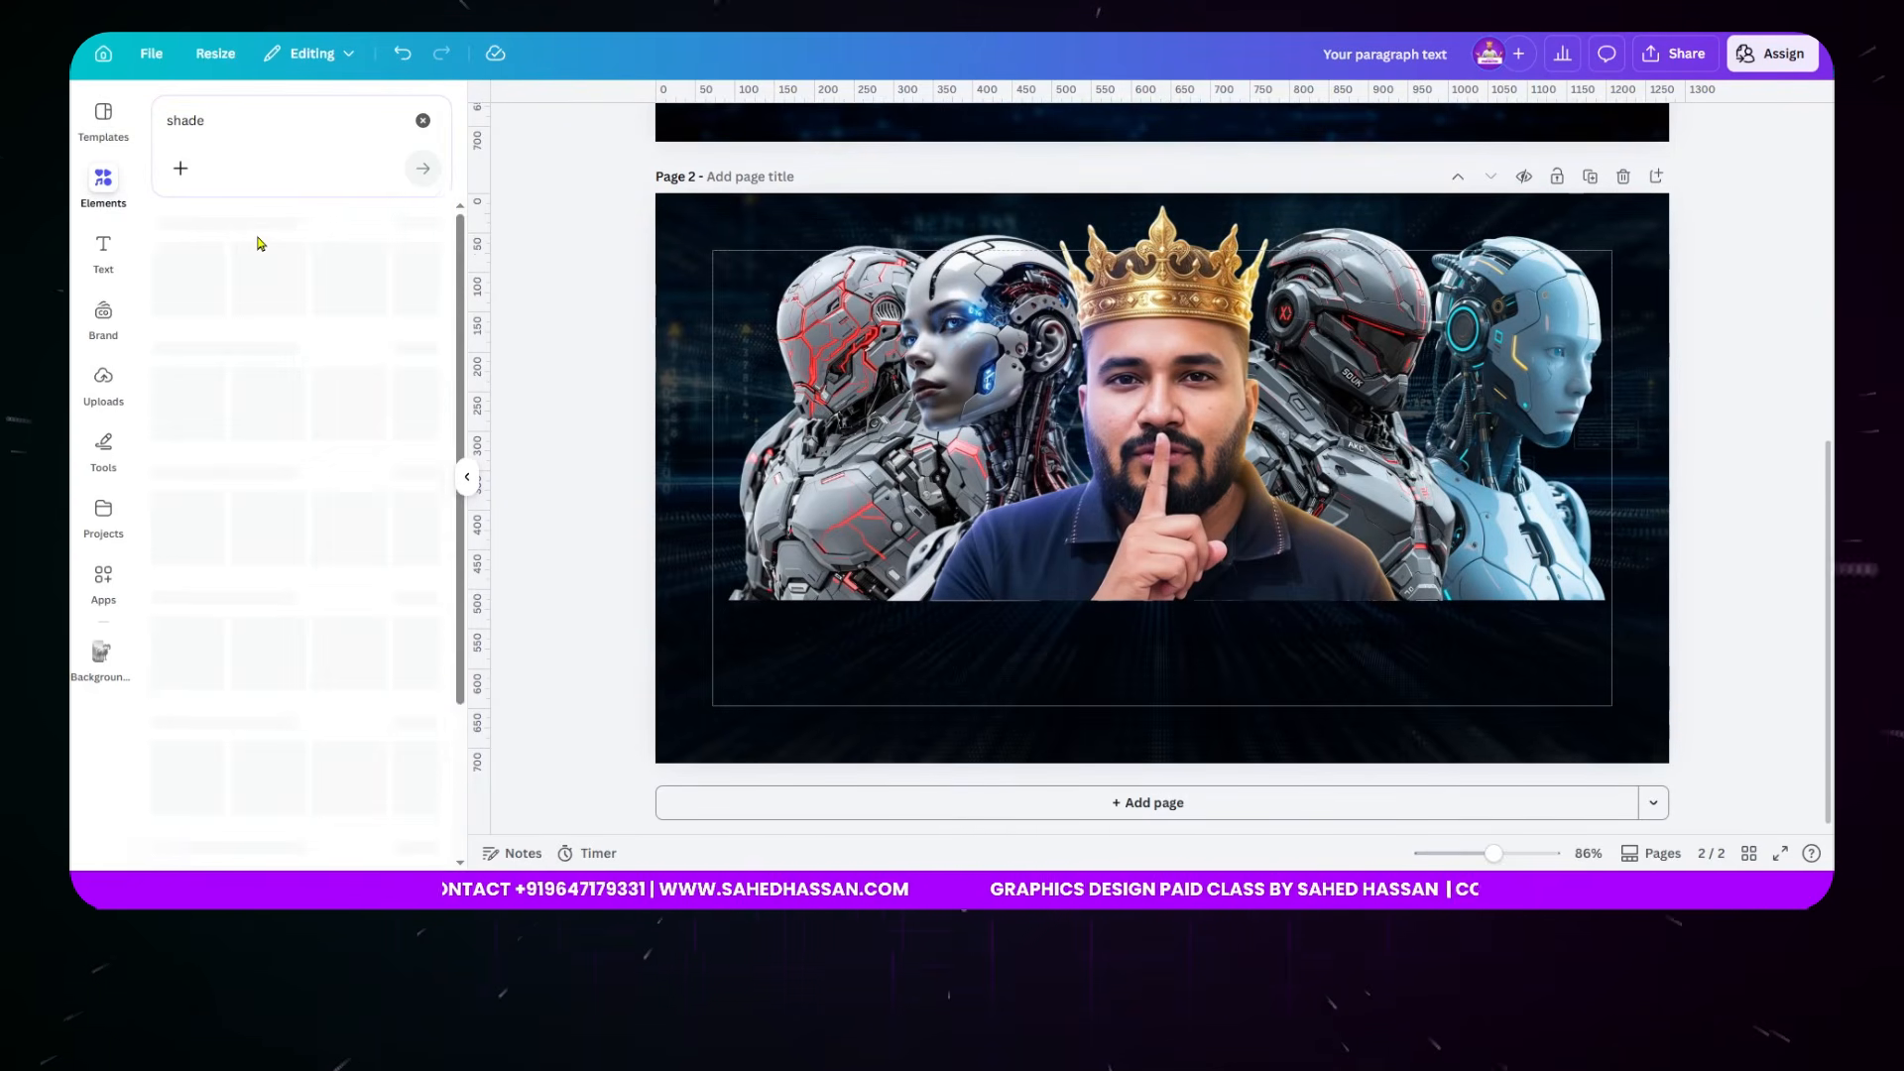
left_click(205, 230)
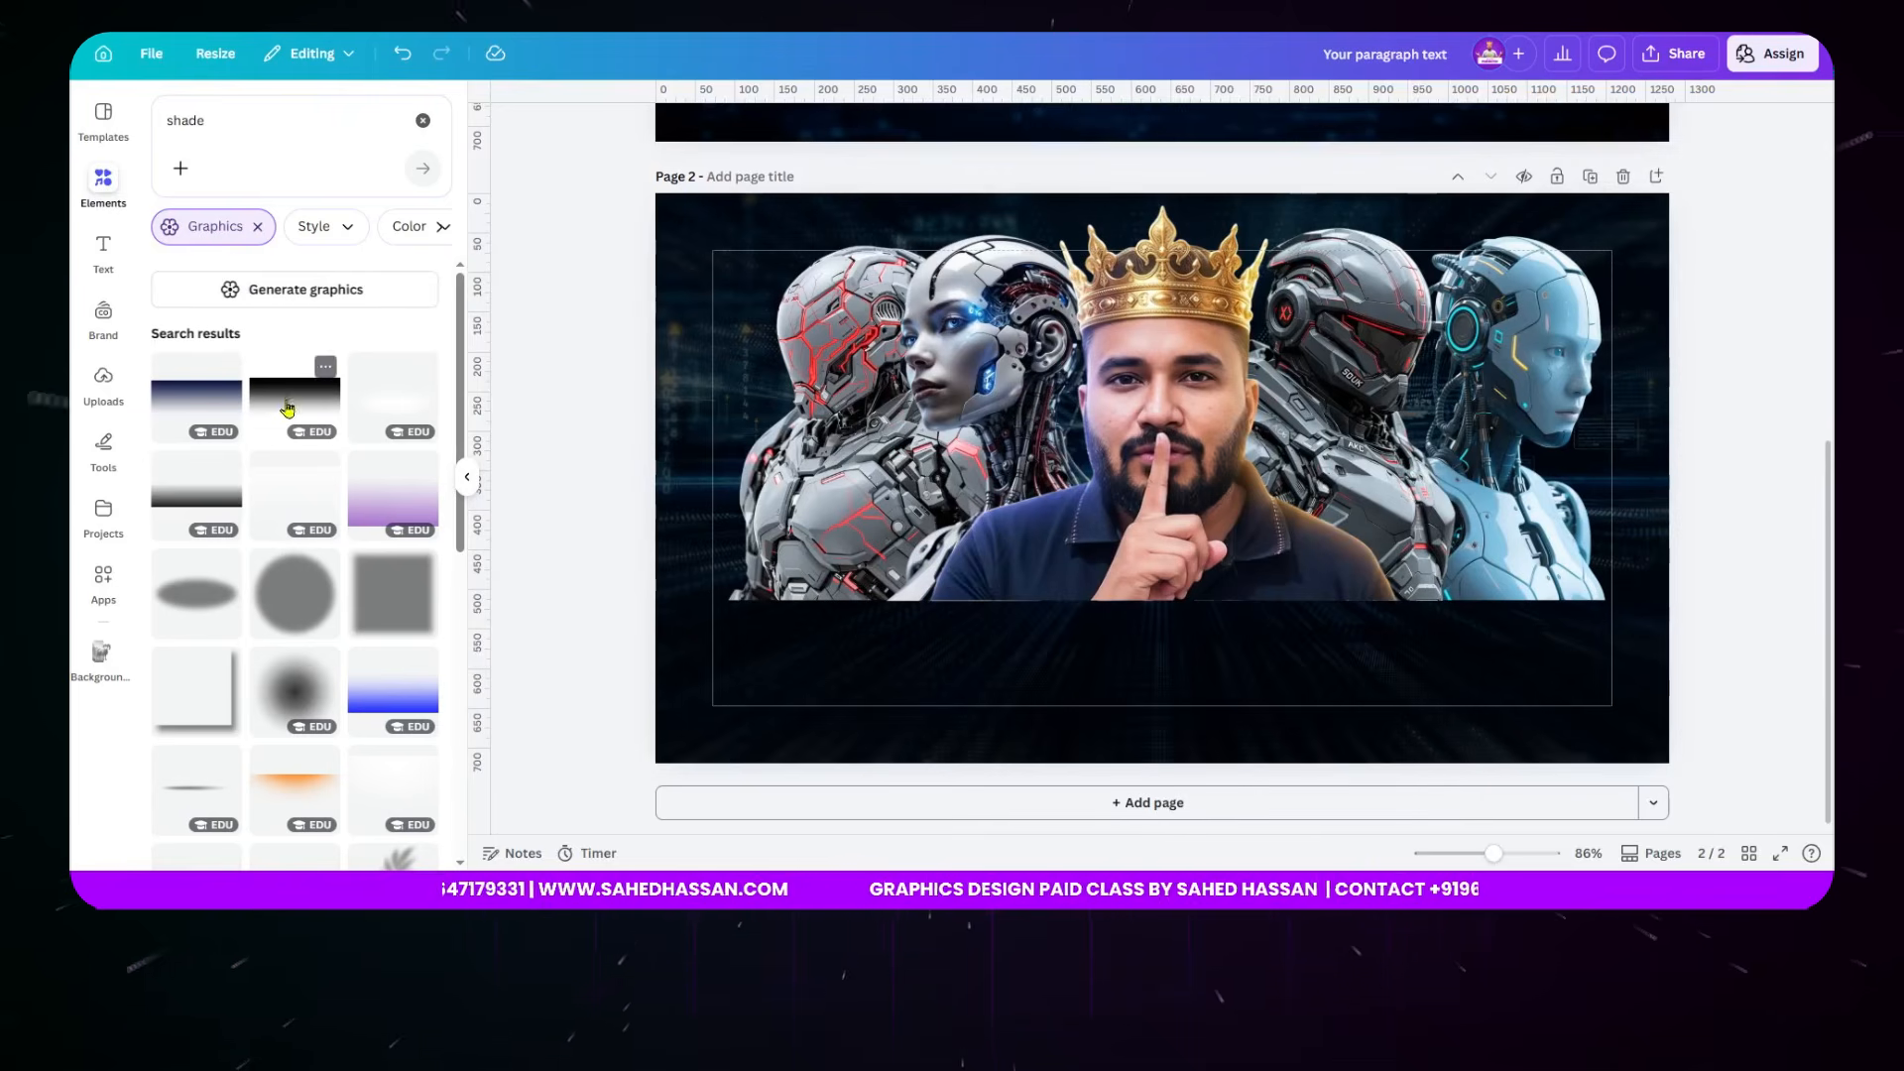
- Add the gradient that fades down to black and place two copies side by side over the figures' lower edges
left_click(213, 471)
left_click_drag(1006, 518, 1532, 564)
left_click(1752, 650)
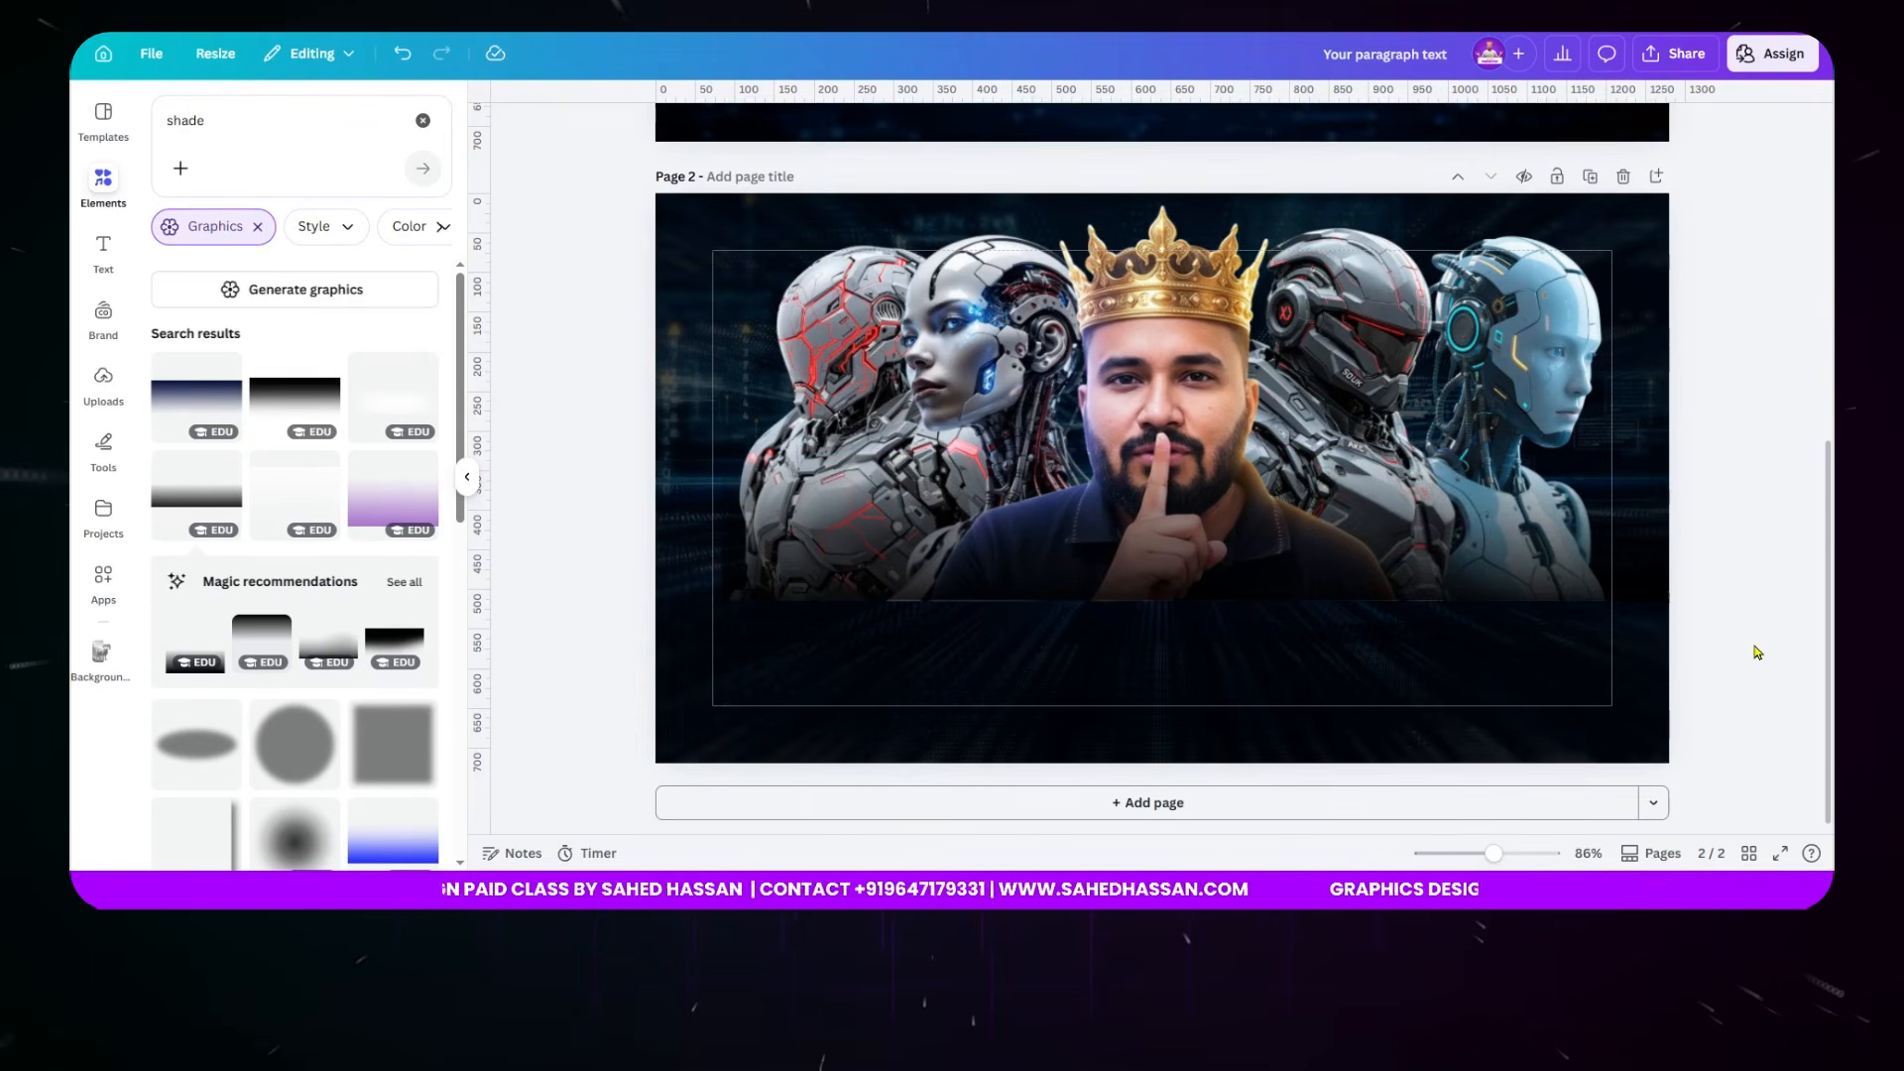
- Group the two black gradients, centre the group on the page and shrink it to nearly the page width along the figures' lower edges
left_click(1468, 578)
left_click(1229, 581, "shift")
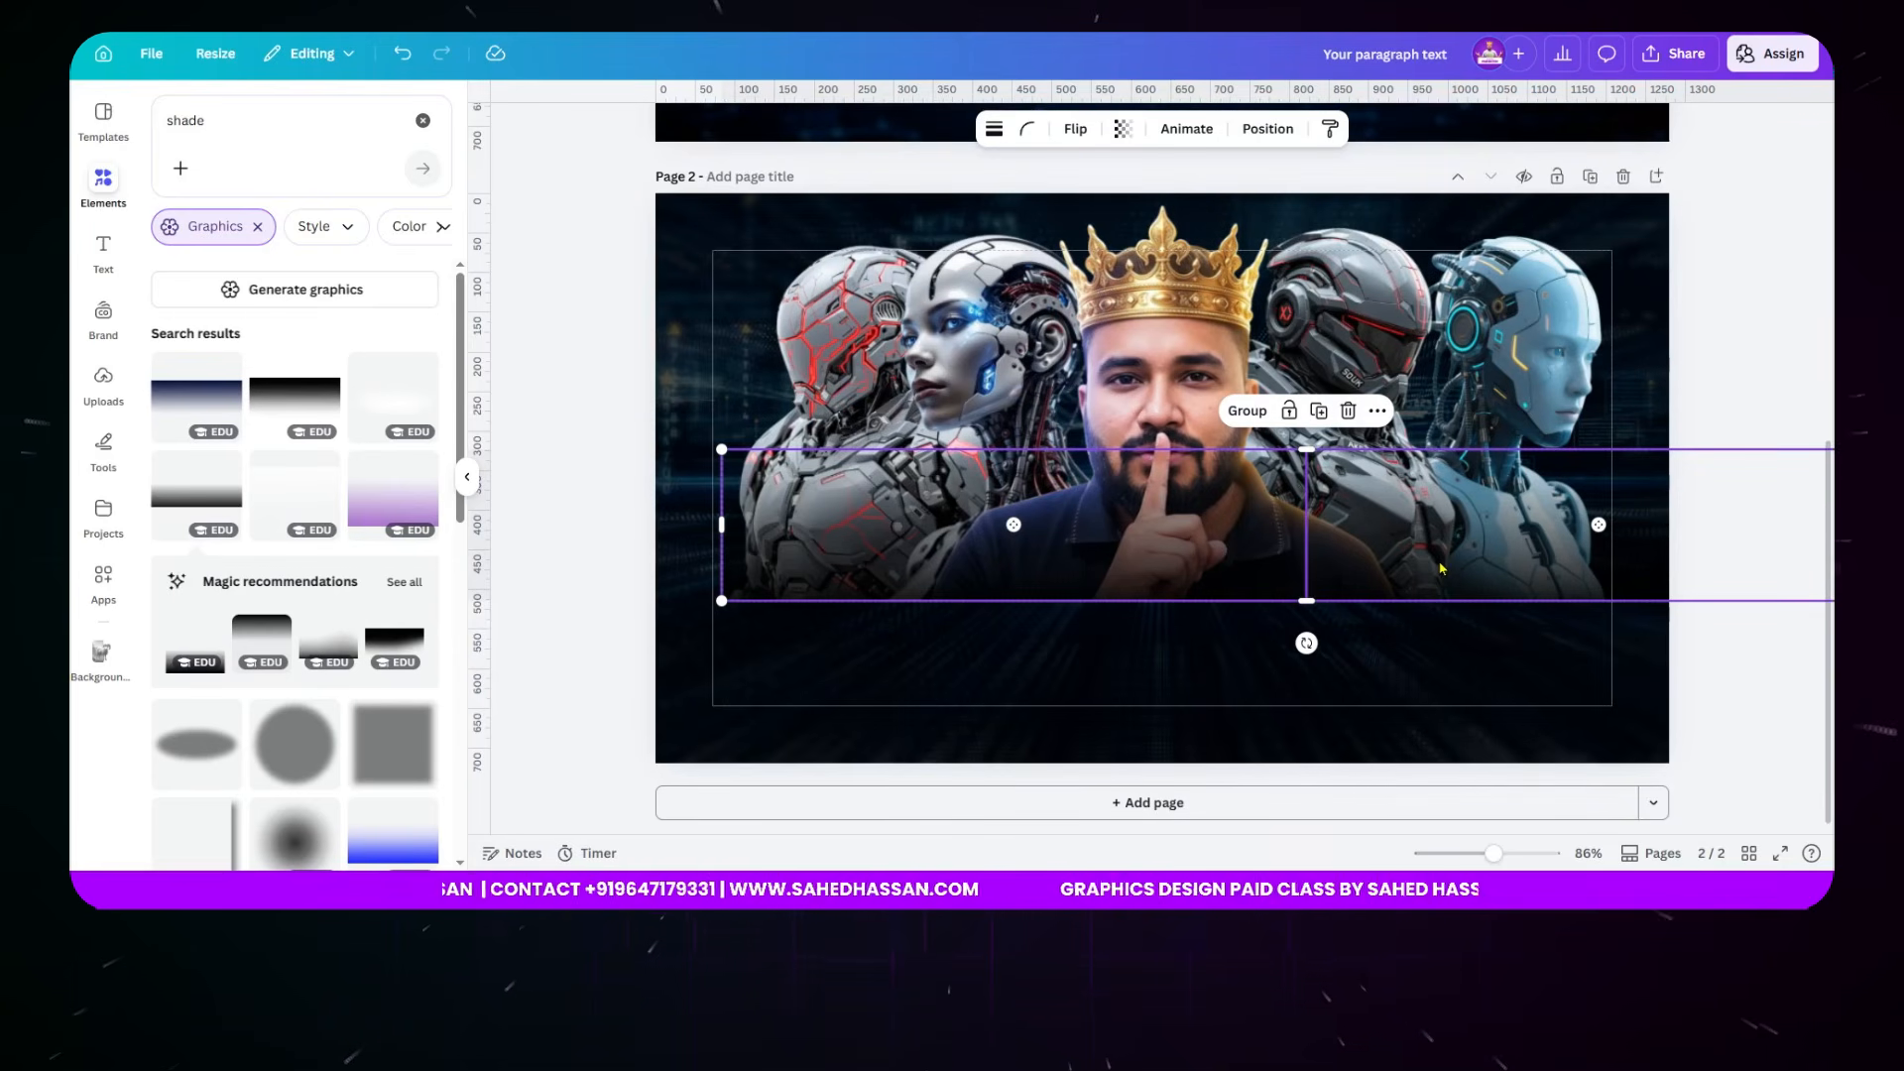
left_click(1246, 410)
left_click_drag(1604, 518, 1458, 520)
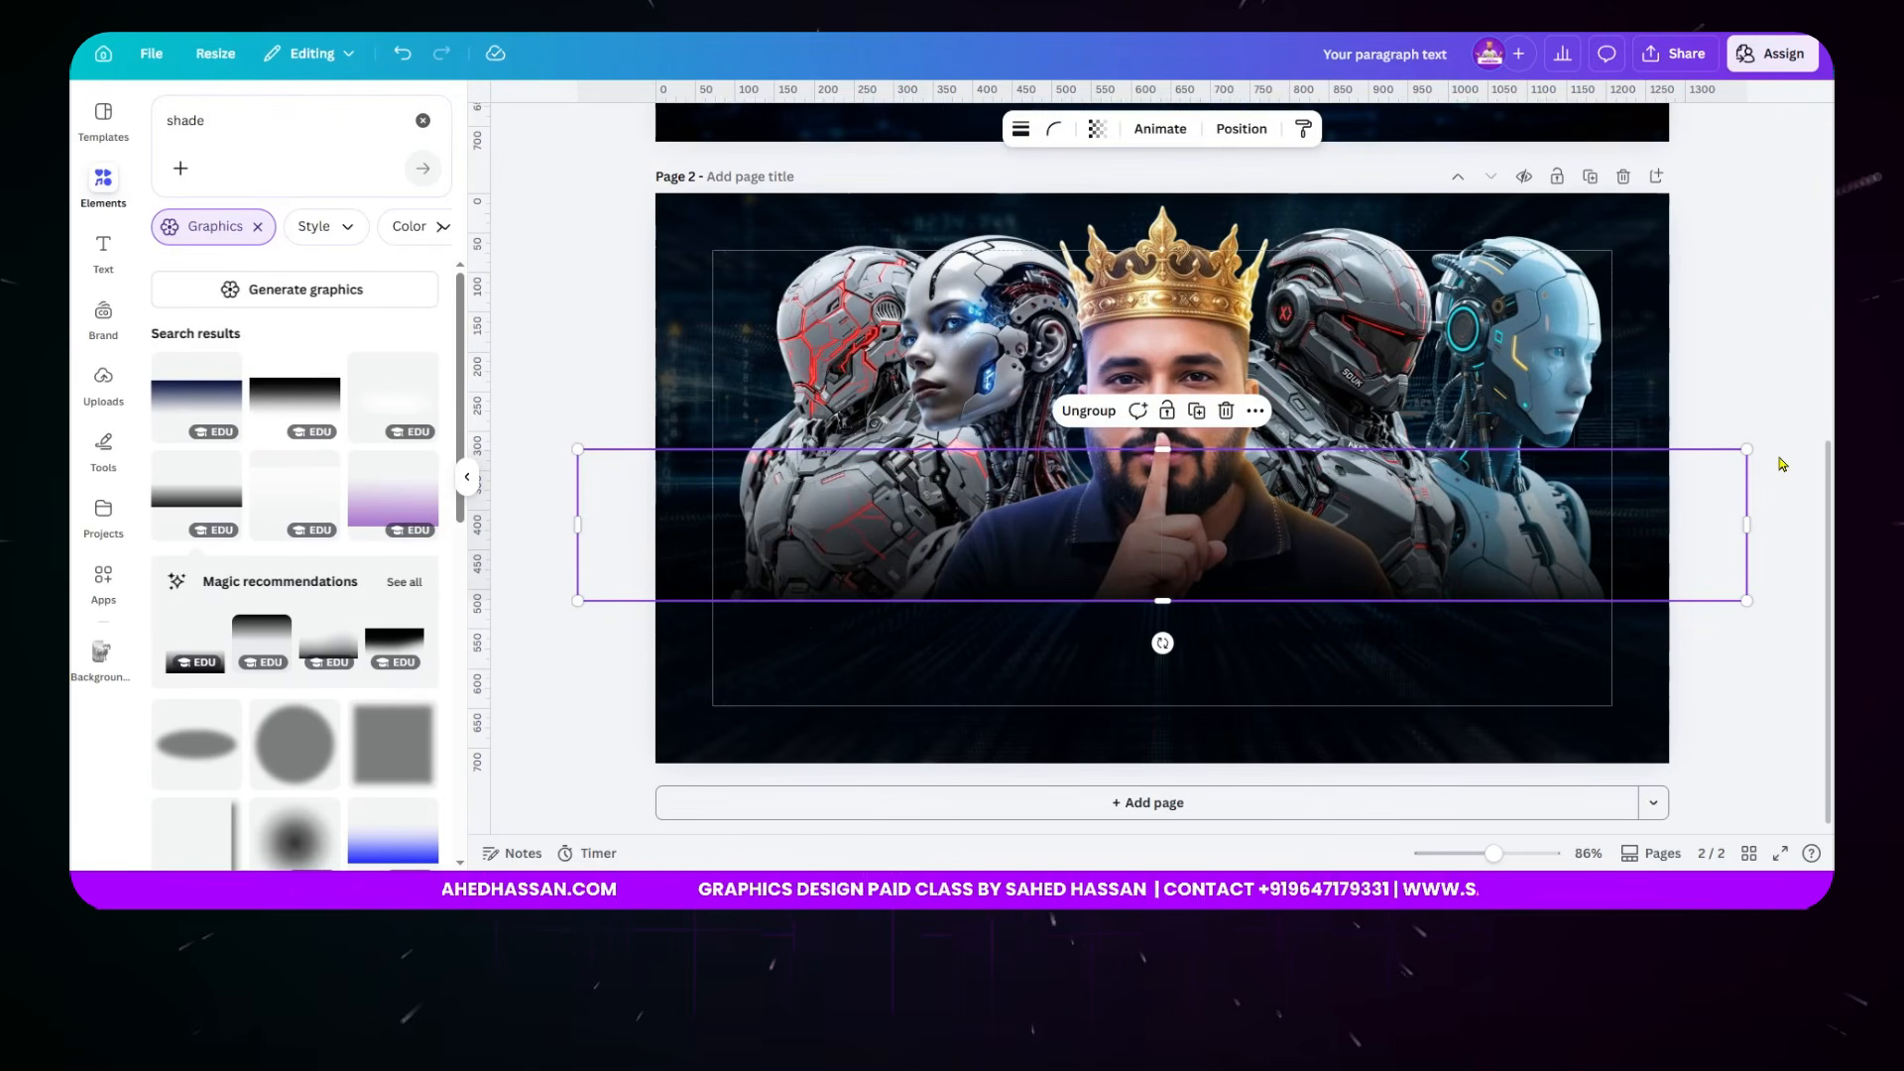
left_click_drag(1746, 449, 1571, 538)
left_click(1790, 562)
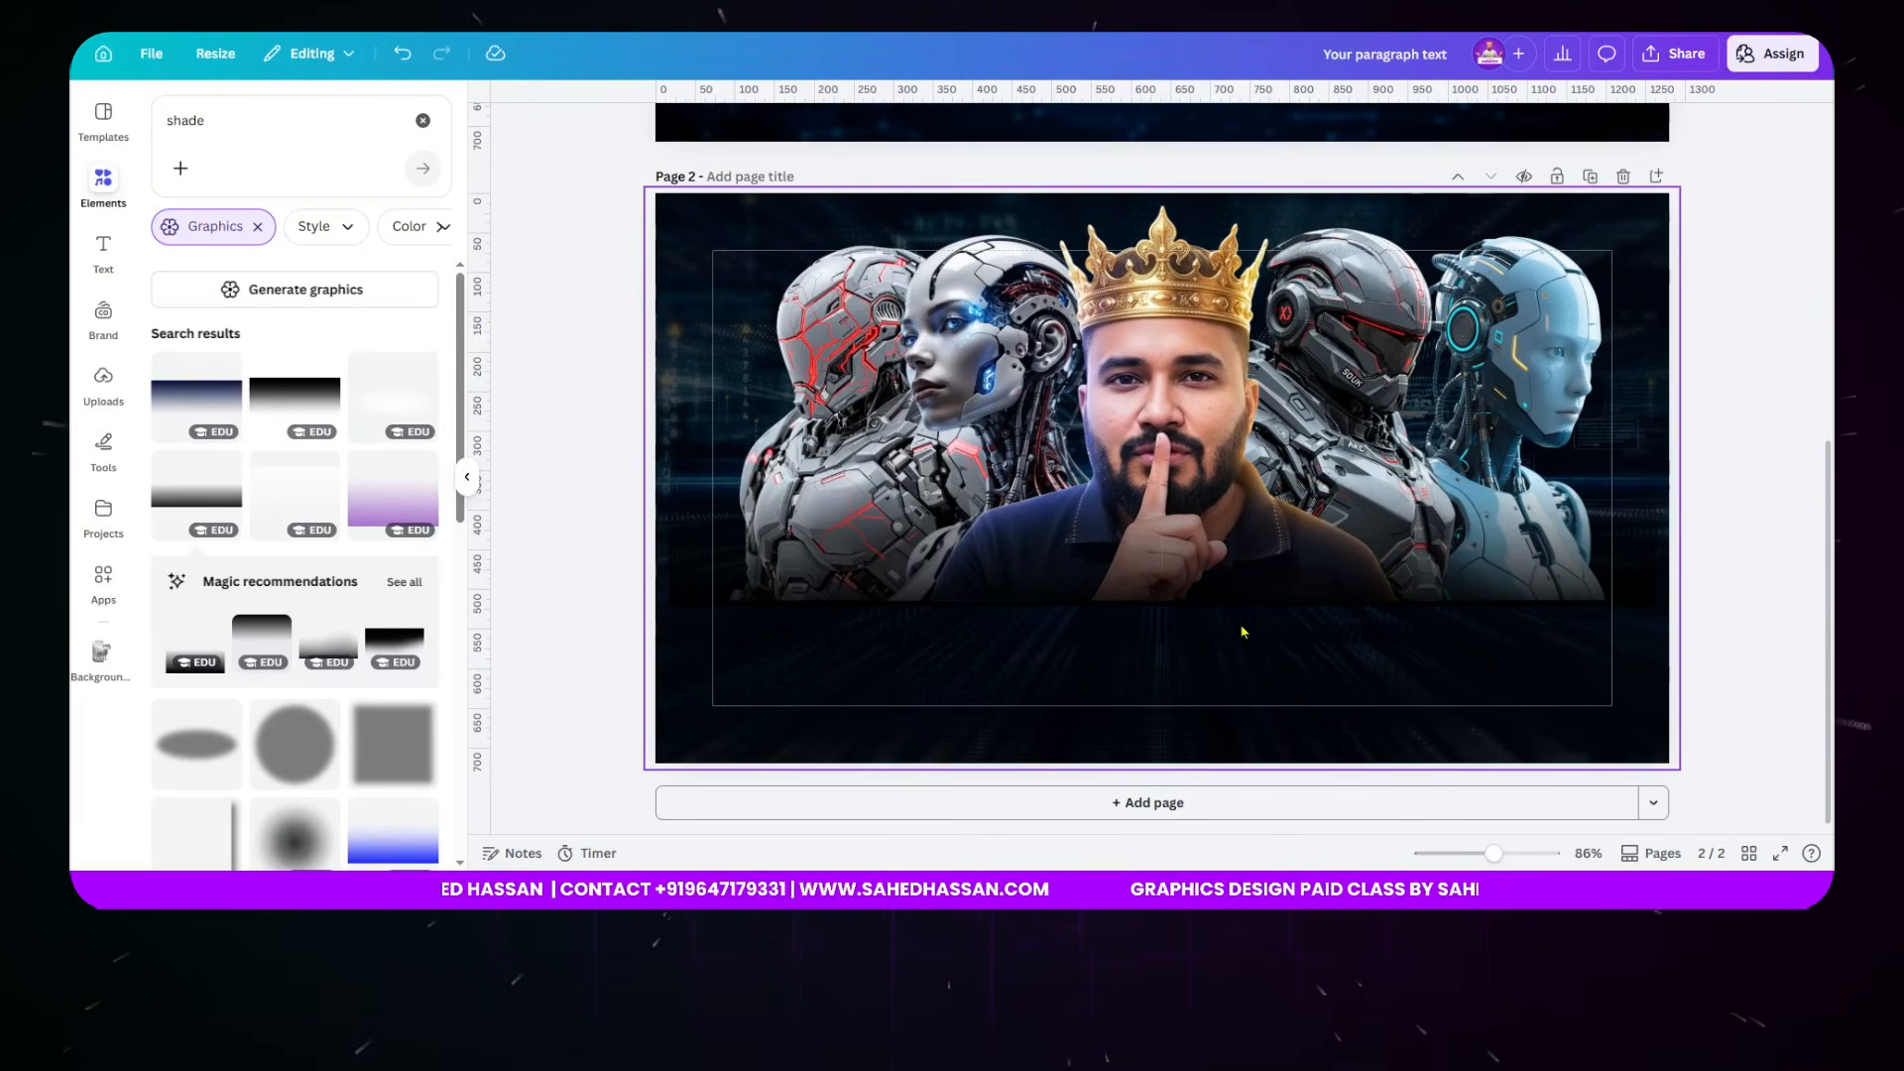
- Search the graphics for "shadow" to find a shading element
left_click(225, 116)
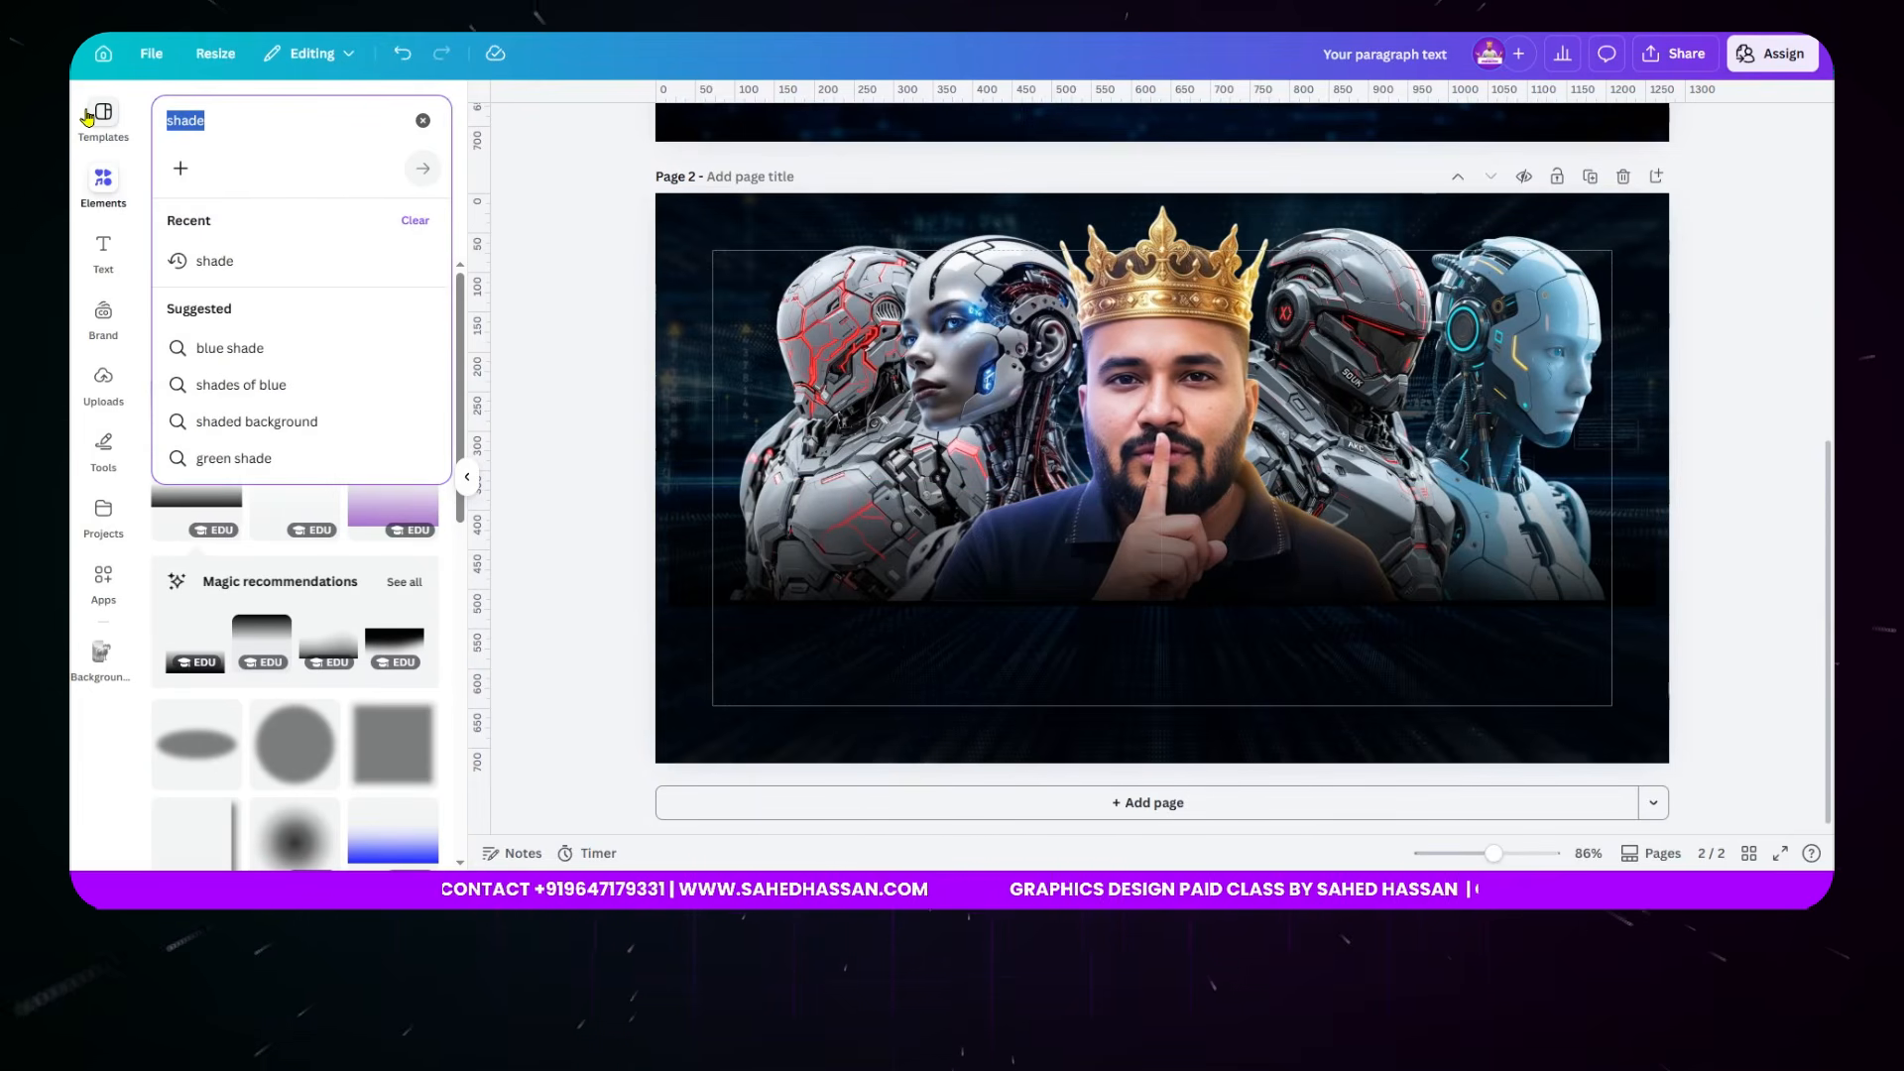
type("shadow")
key("Return")
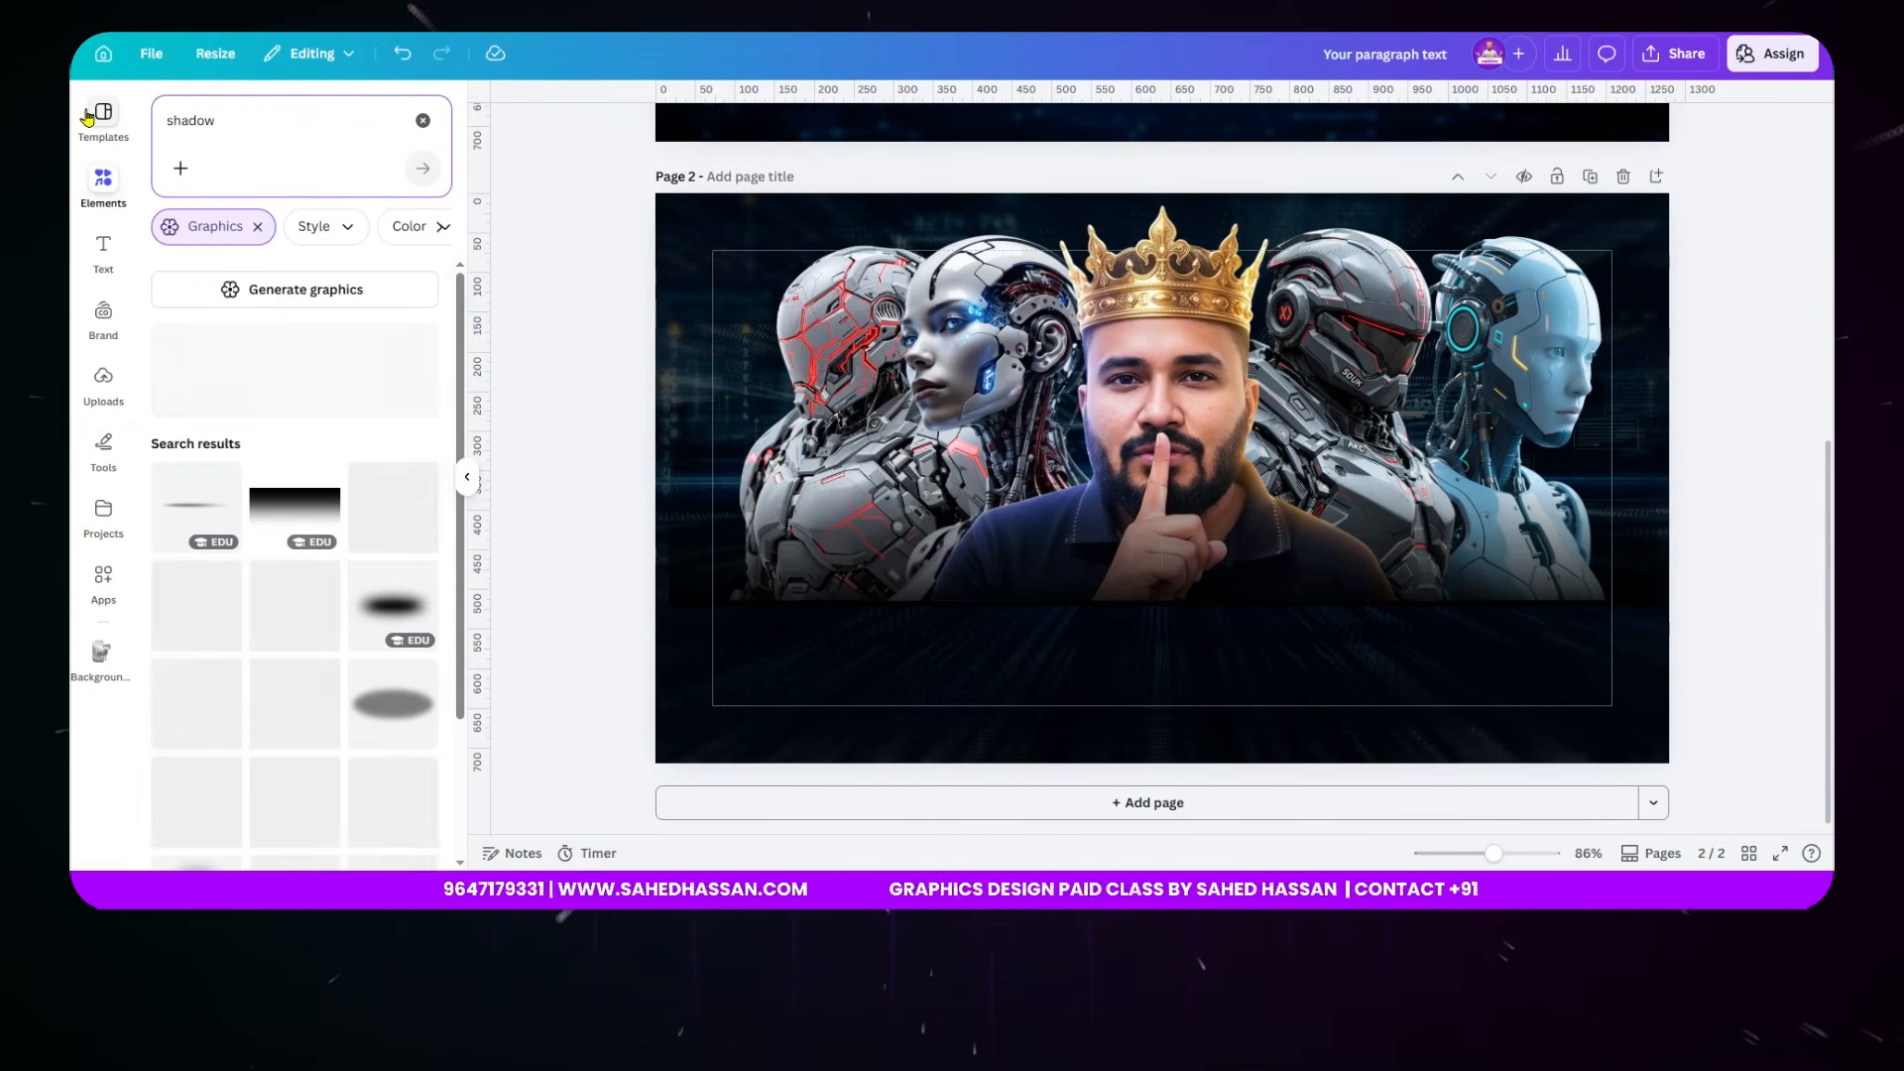
scroll(365, 600, "down", 2)
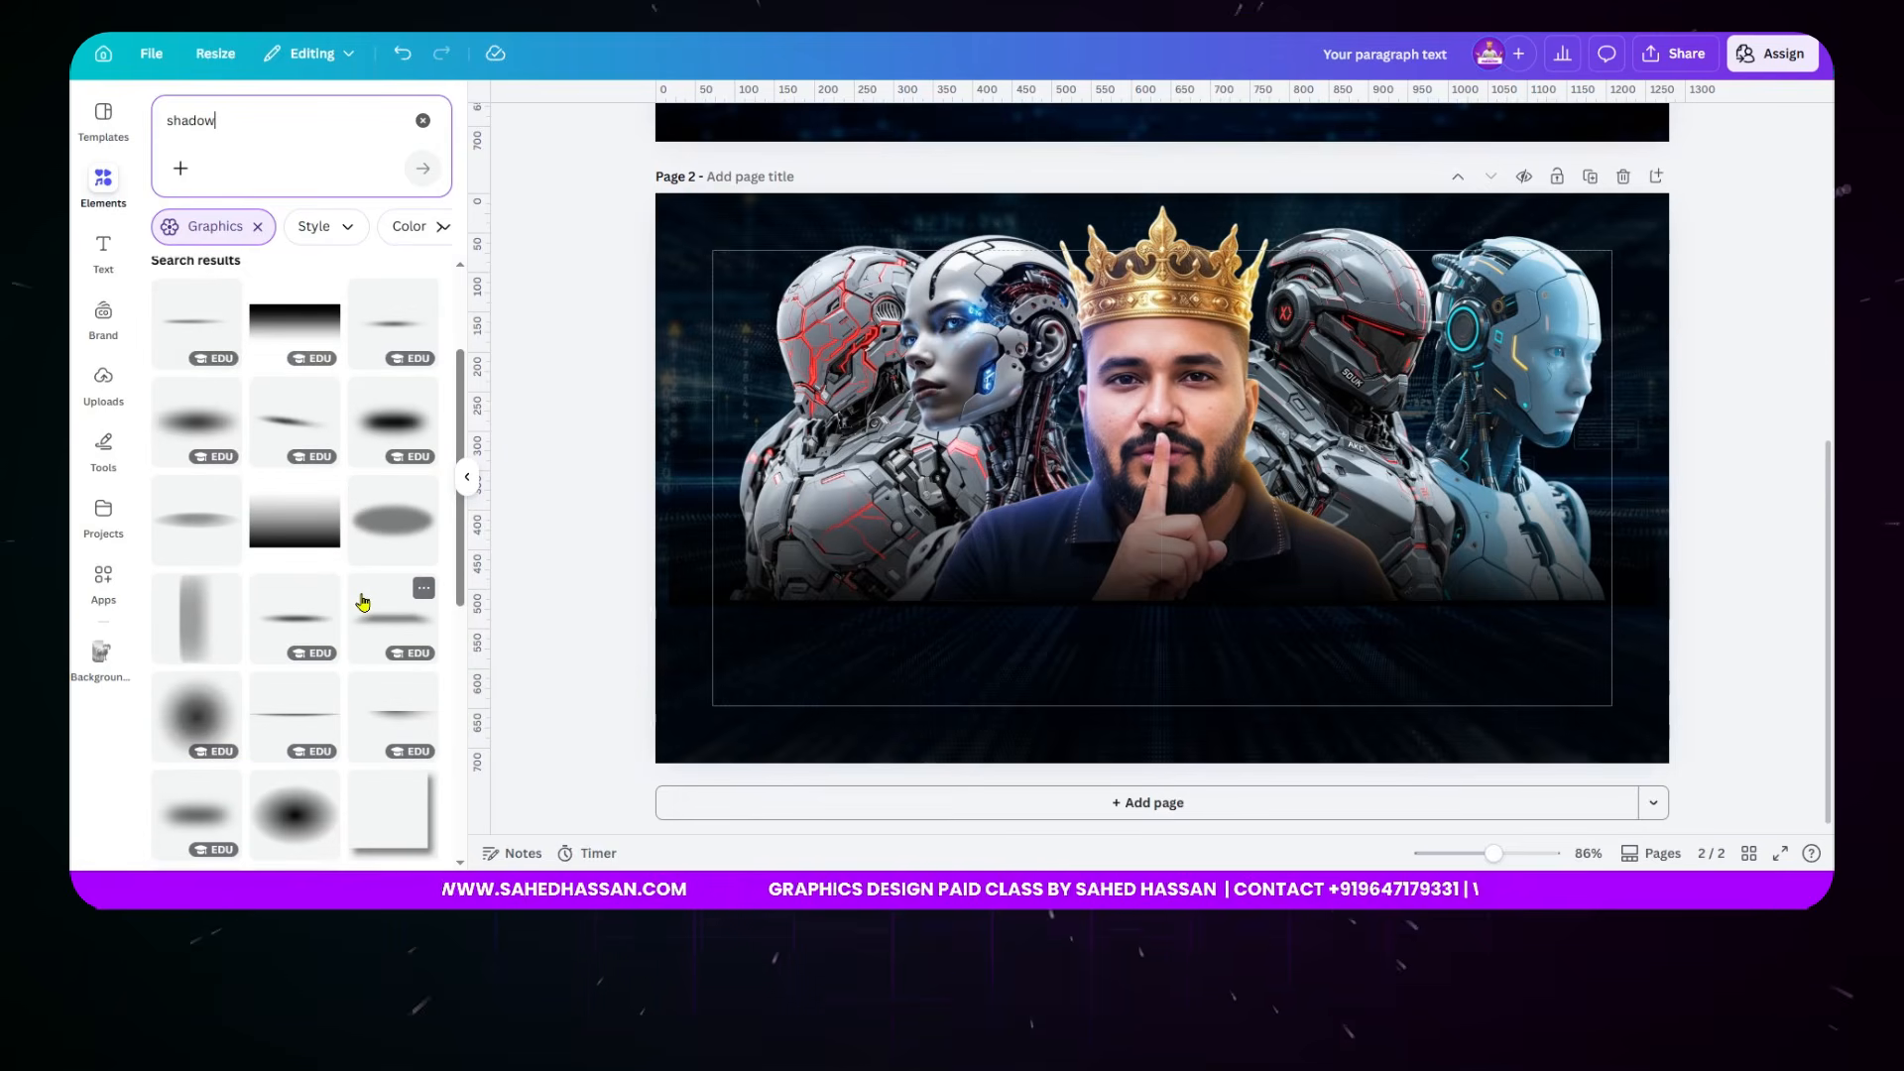
- Try an enlarged blurred black shadow over the grey-and-red robot and delete it
left_click(404, 477)
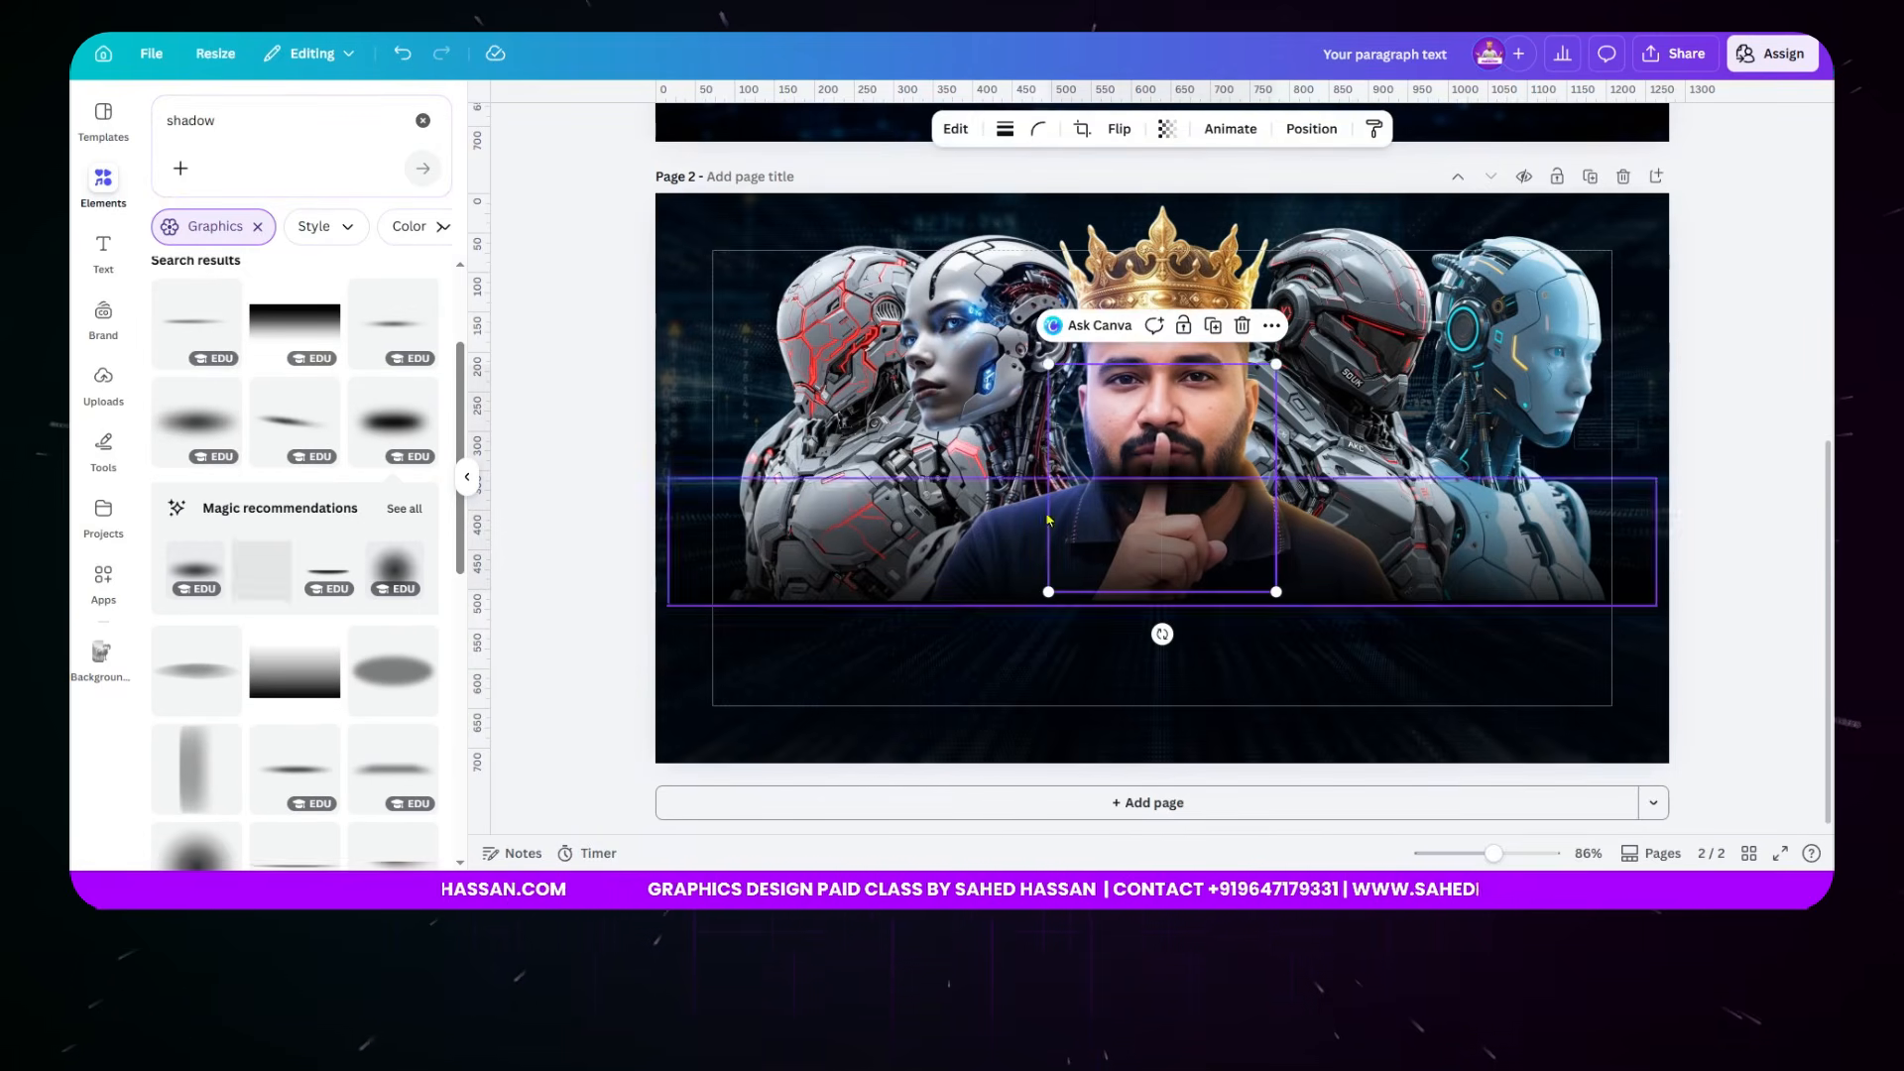
left_click_drag(1178, 634, 881, 638)
left_click_drag(840, 519, 840, 505)
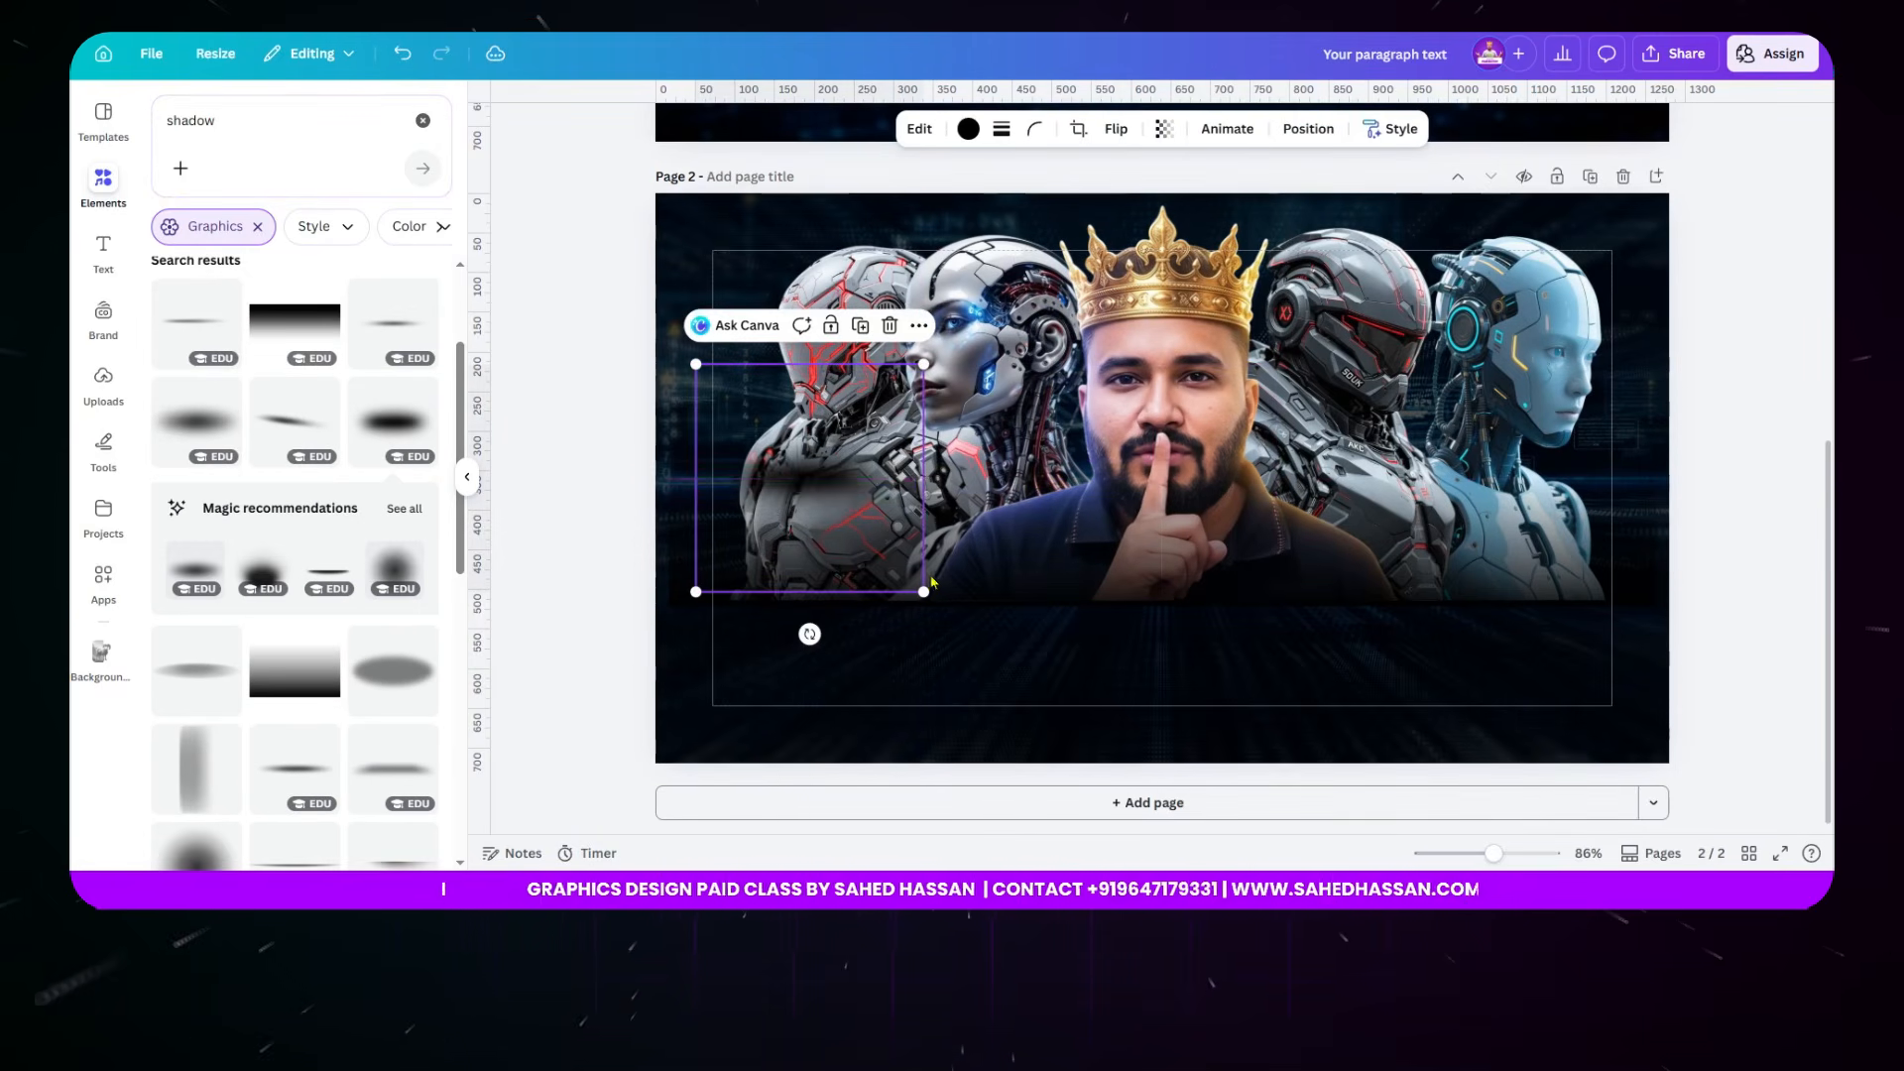
left_click_drag(921, 593, 1003, 671)
left_click(891, 247)
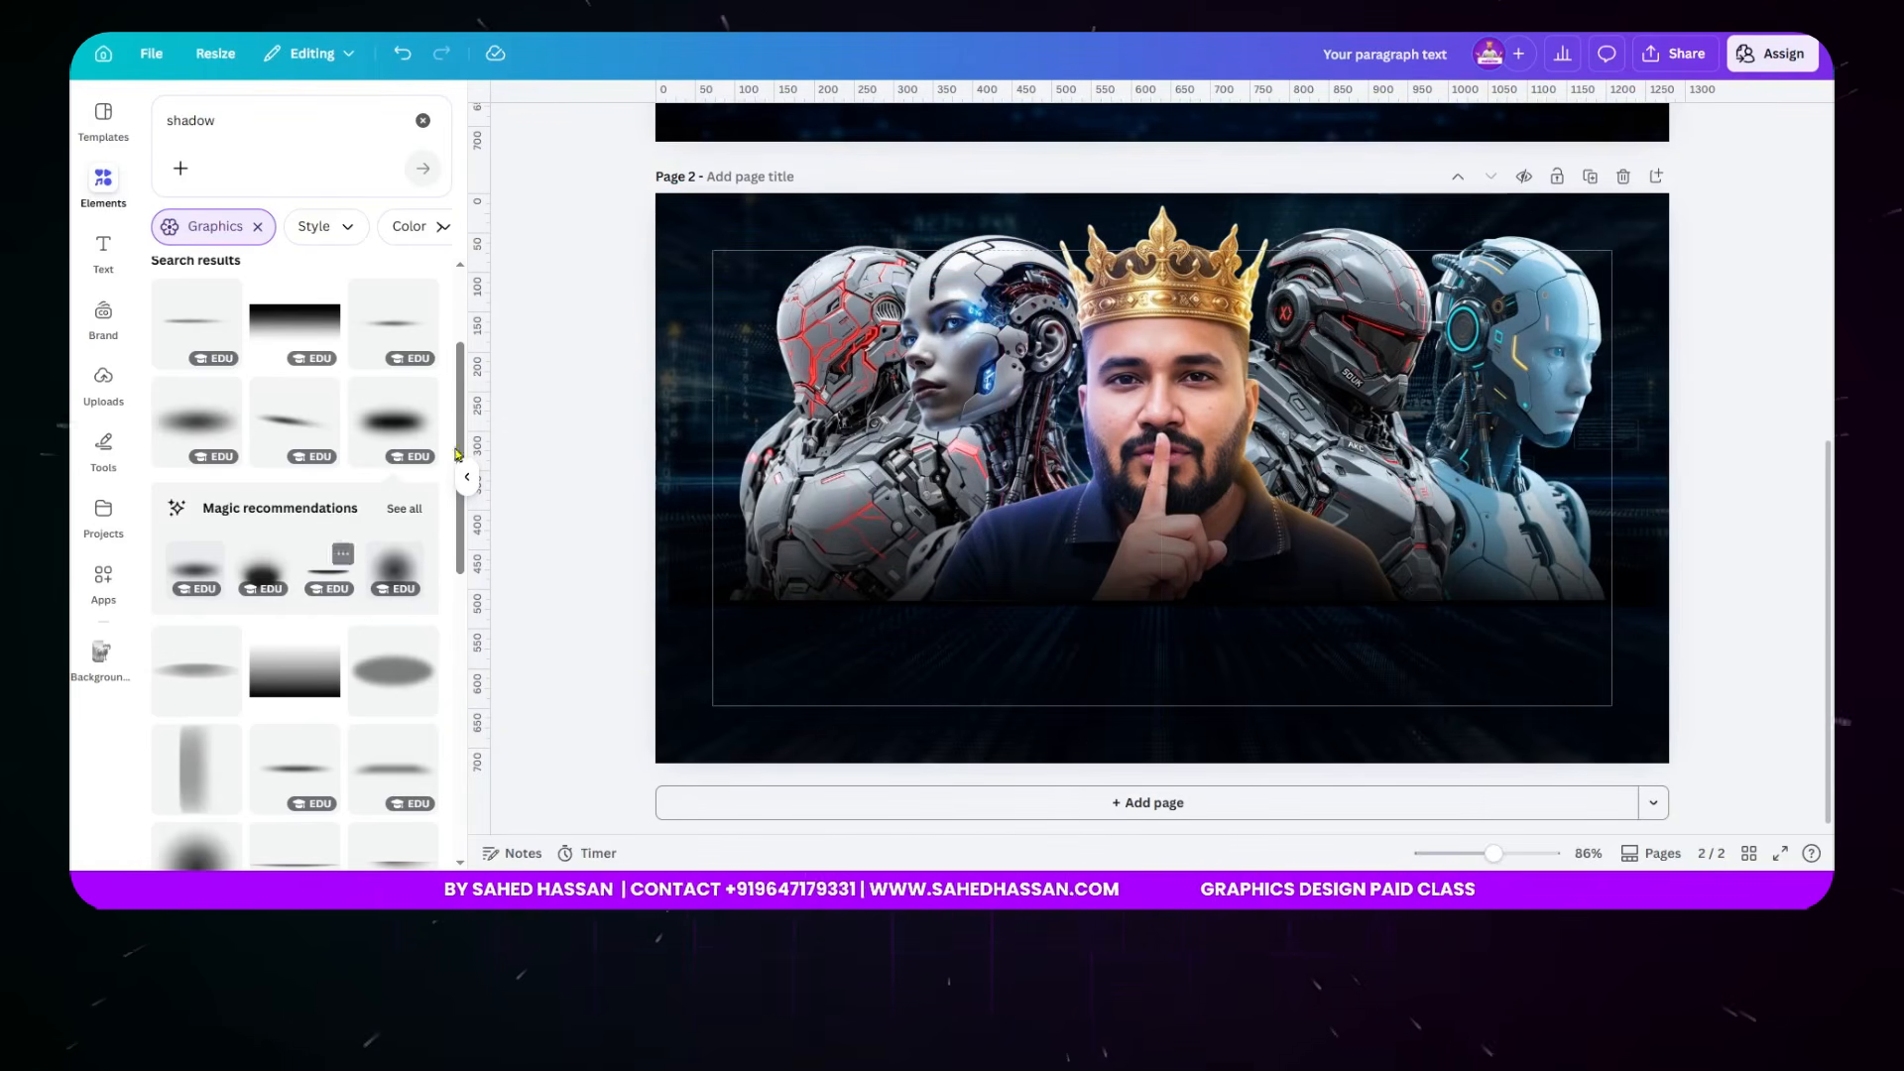
- Add the flattened blurred black ellipse shadow, enlarge it and place a copy at each end of the figures' faded lower edges
scroll(389, 670, "down", 5)
scroll(388, 678, "down", 1)
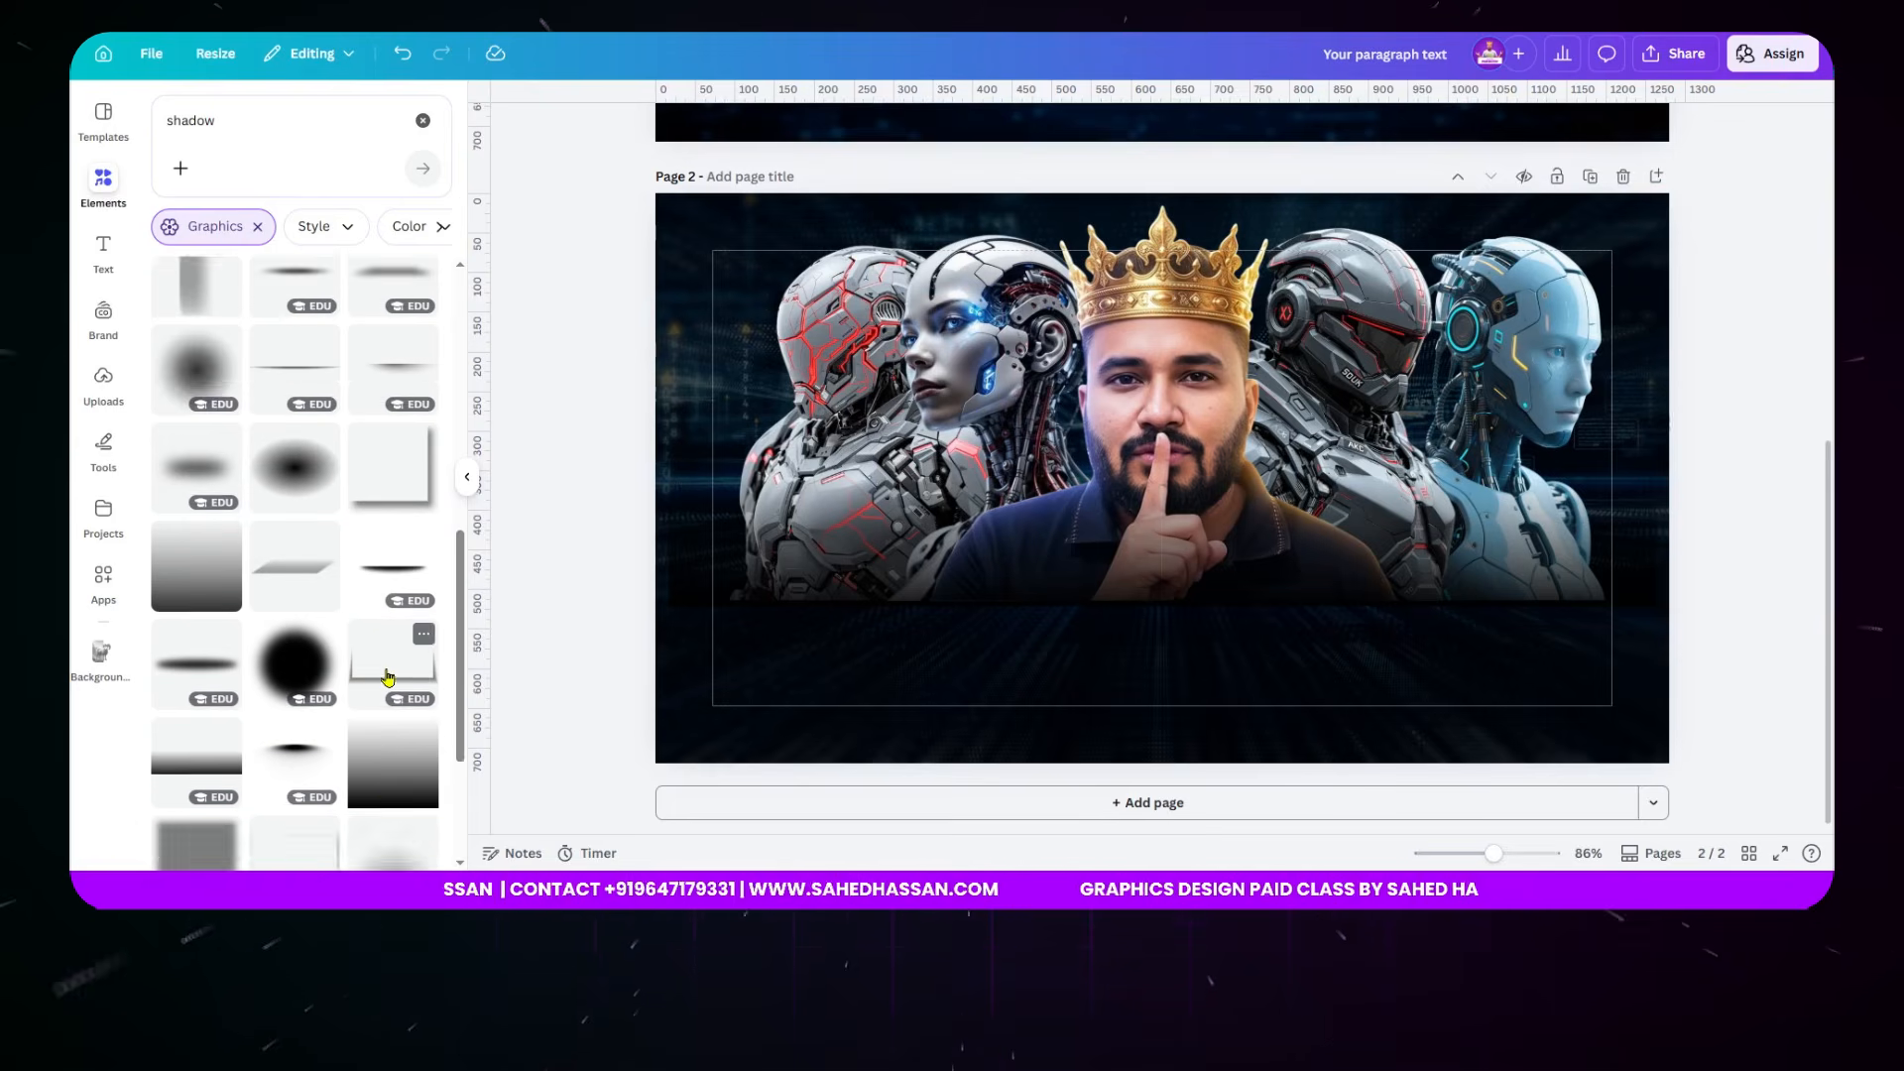
scroll(388, 677, "down", 2)
left_click(203, 511)
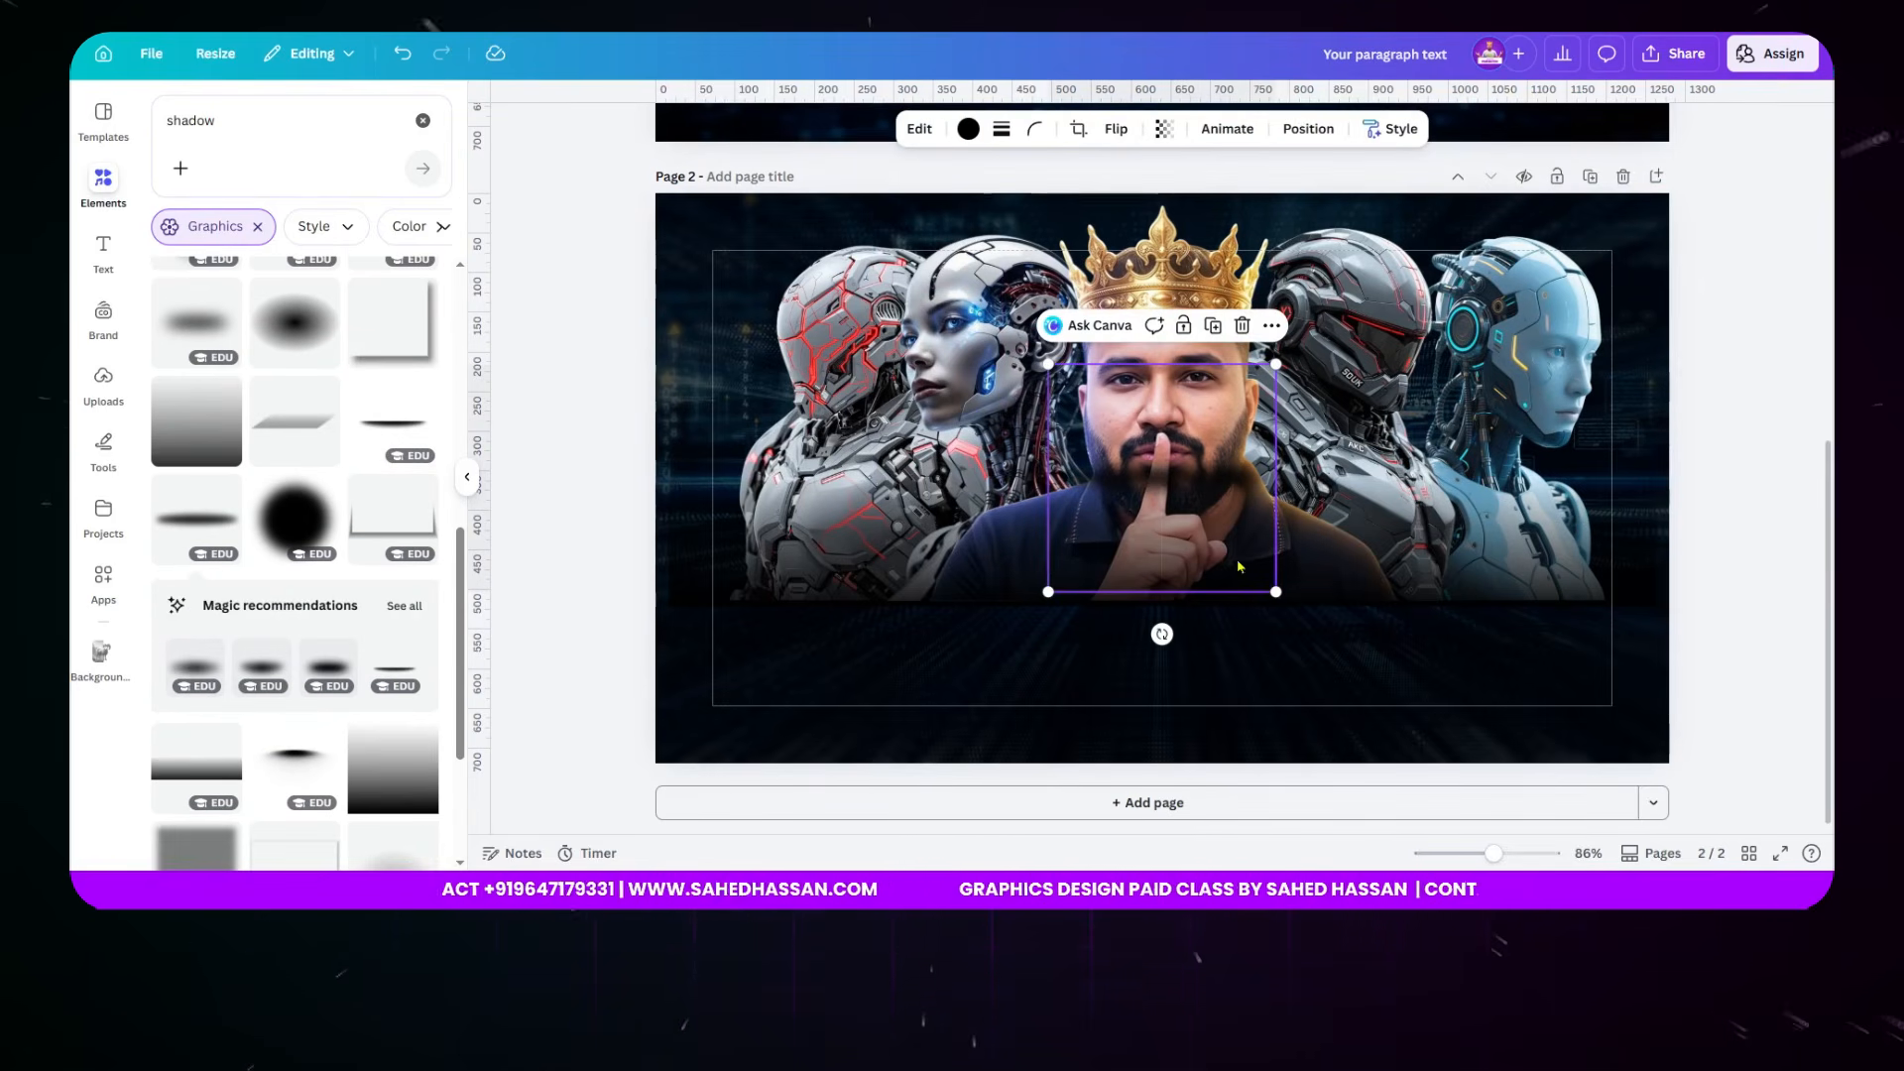
left_click_drag(1275, 587, 1479, 779)
left_click_drag(1334, 486, 1083, 598)
left_click_drag(916, 590, 1413, 595)
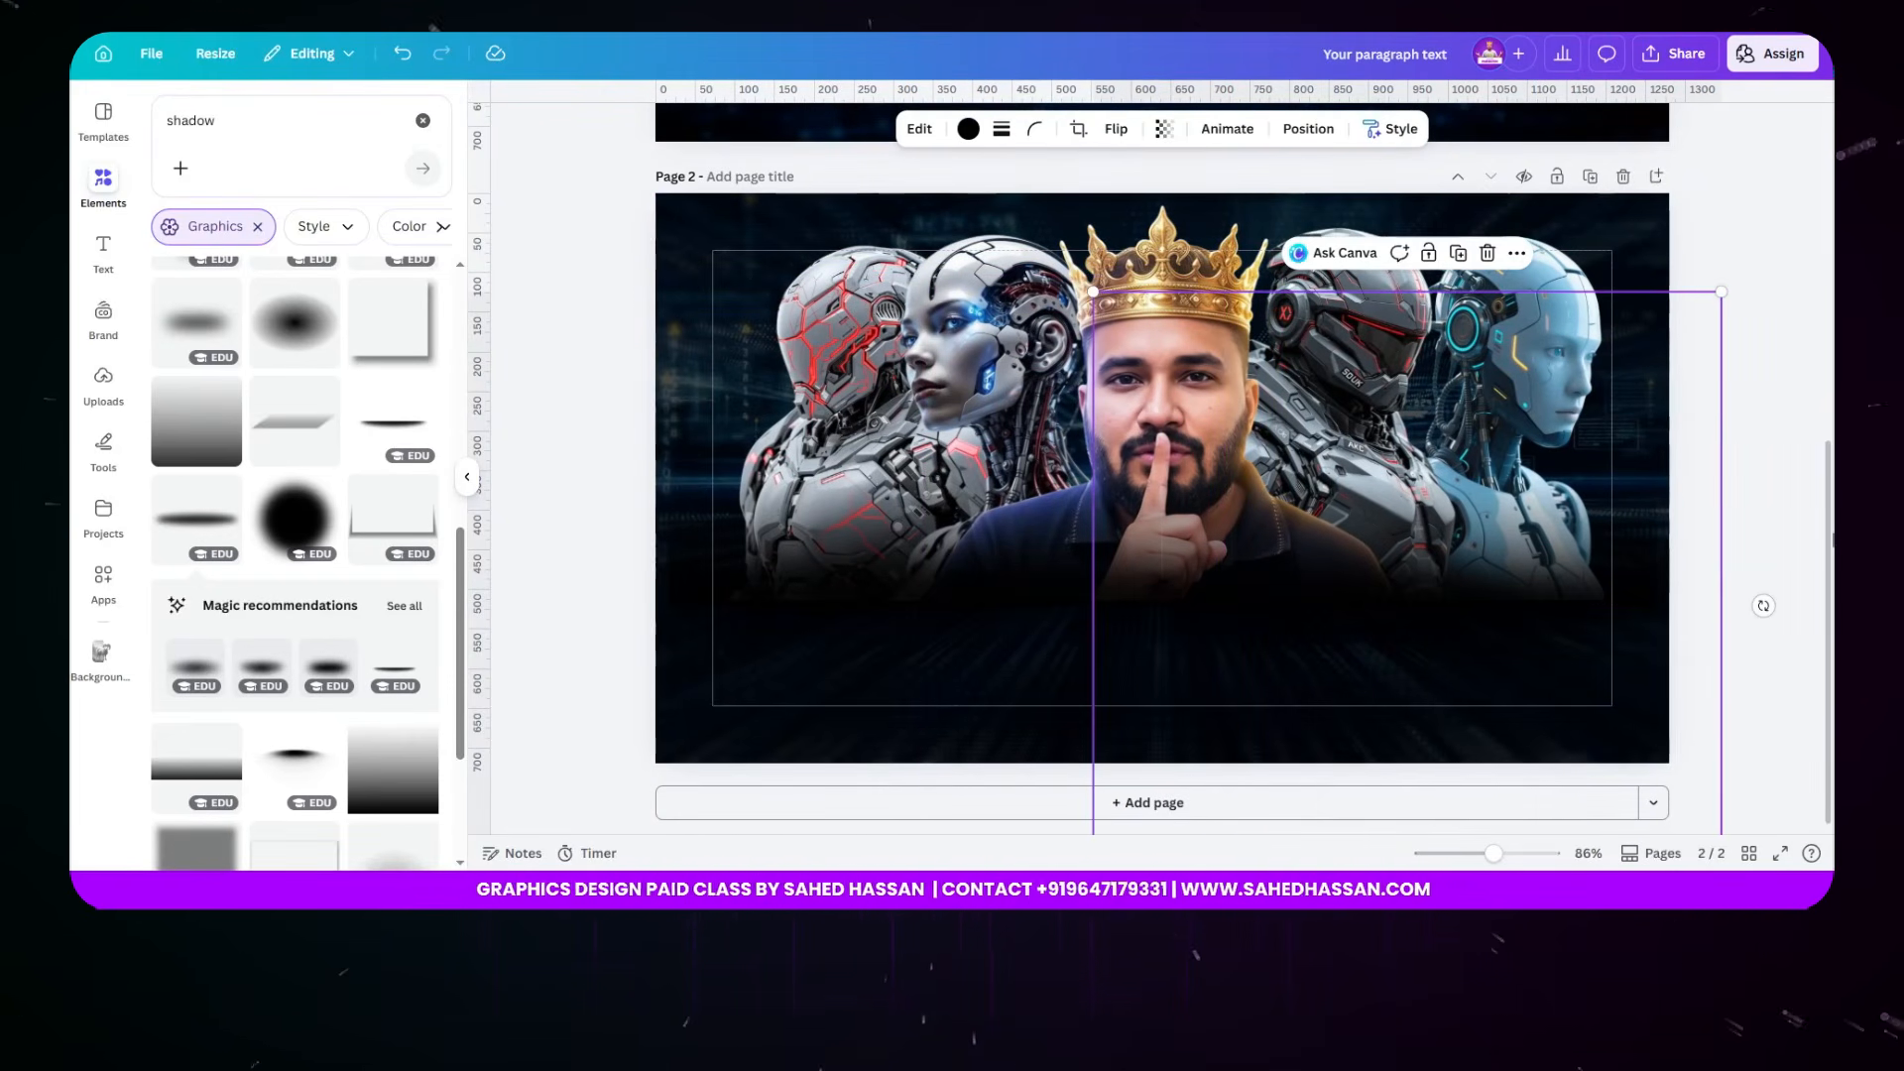
left_click(1752, 488)
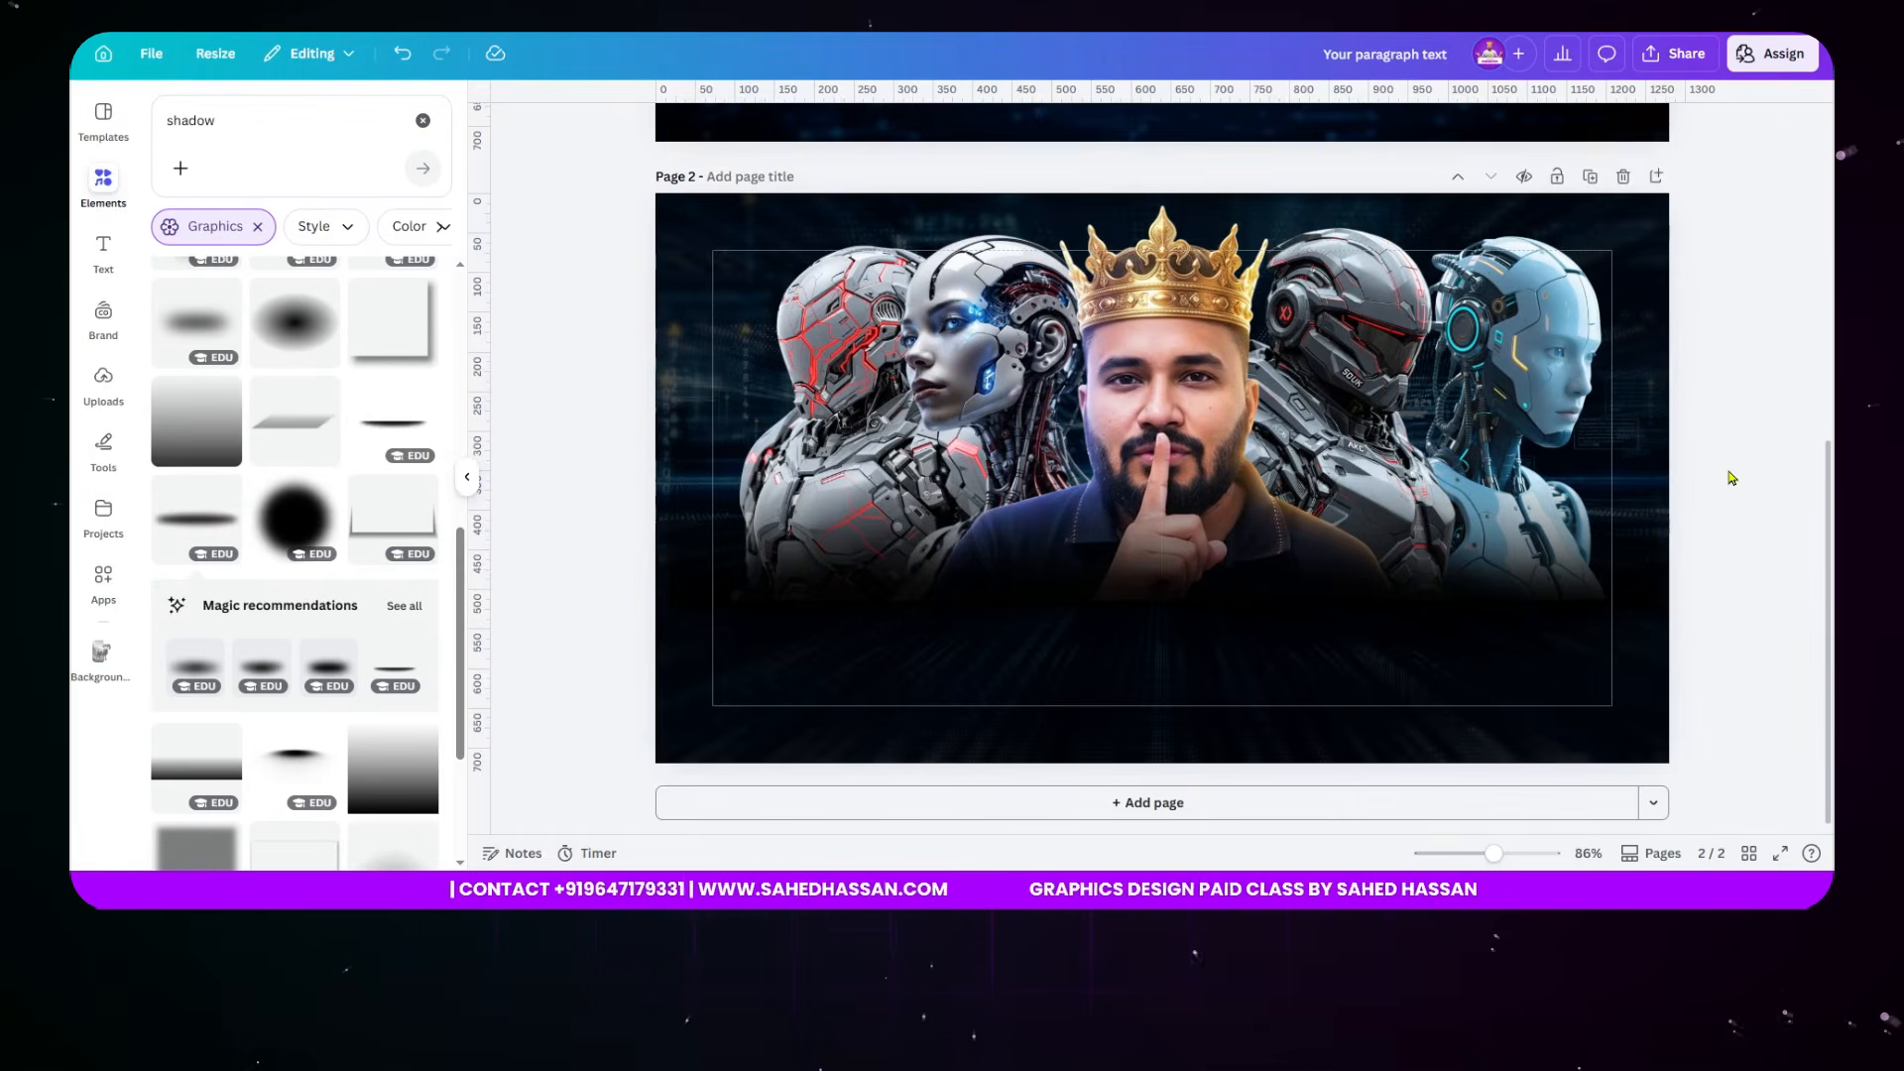
- Nudge the blue robot on page 2 left and slightly down so it stands closer to the dark armoured robot
scroll(1731, 478, "up", 3)
scroll(1730, 478, "up", 2)
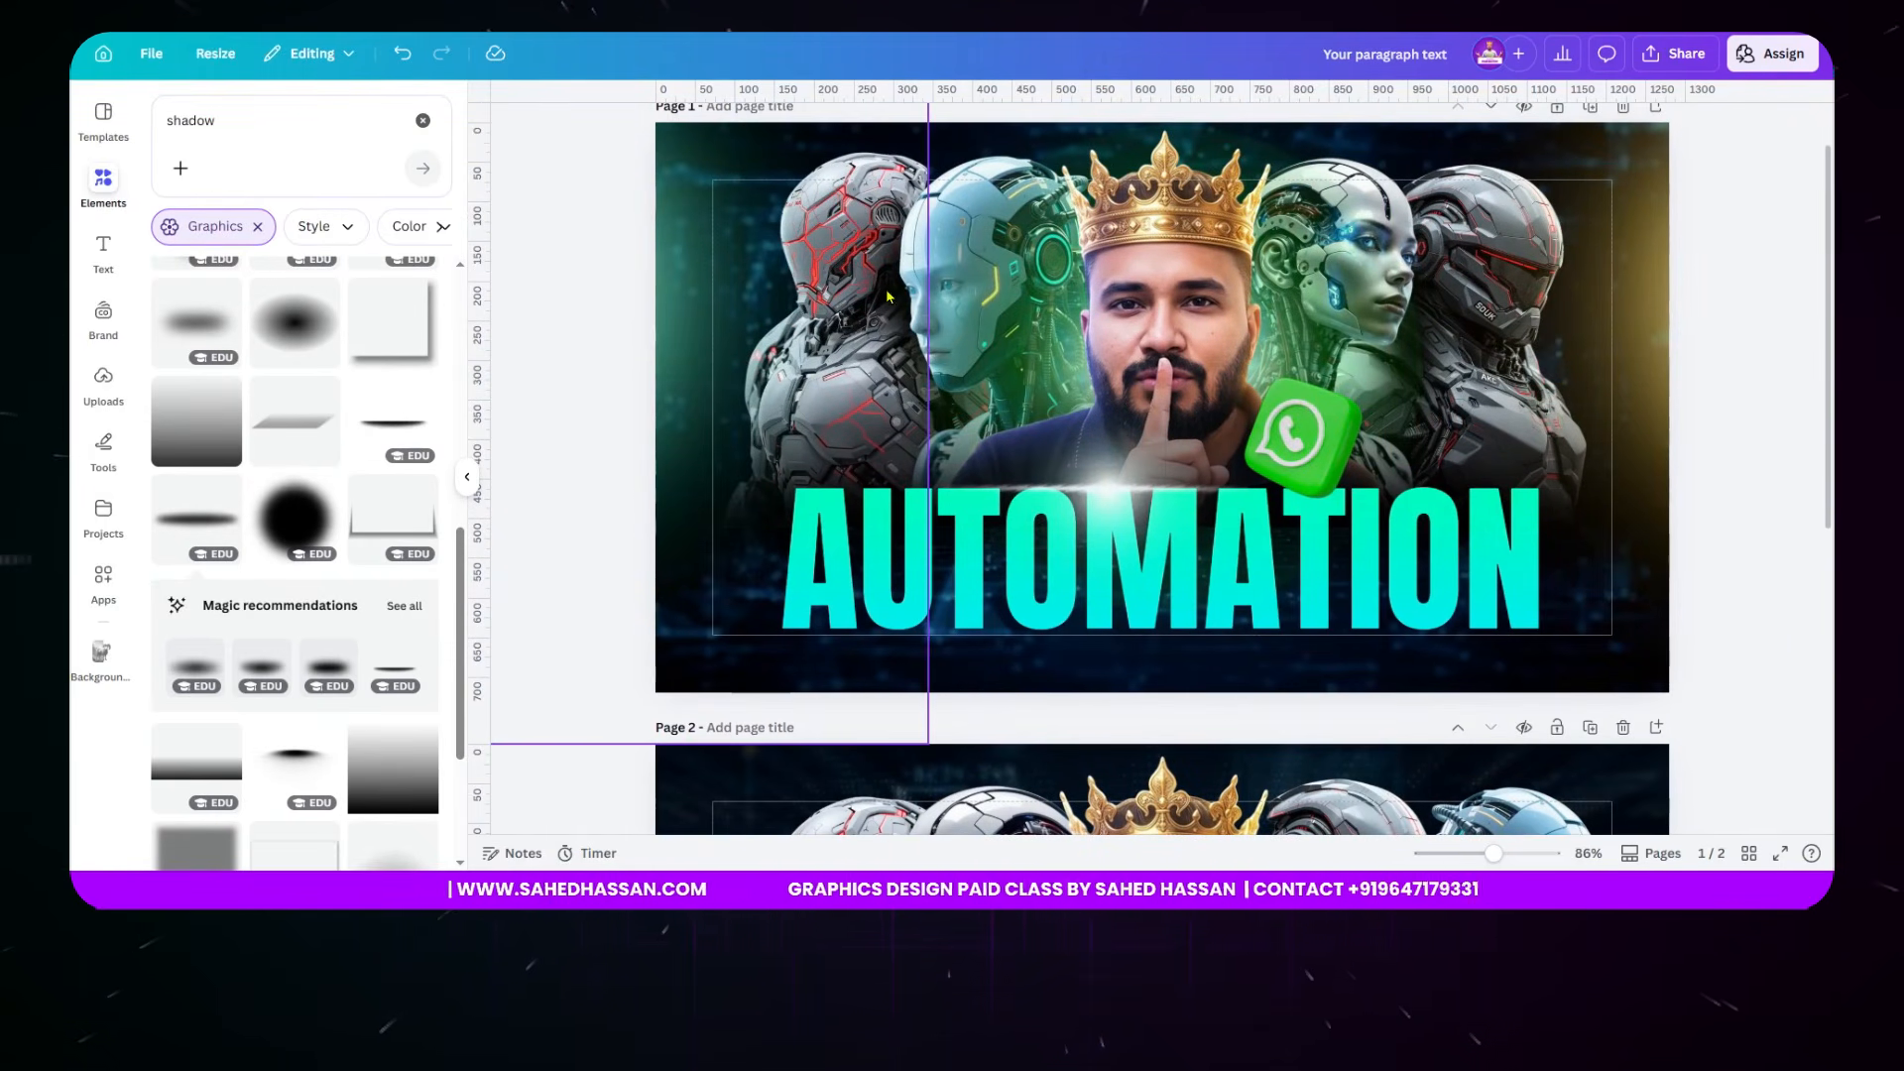
scroll(1731, 476, "down", 3)
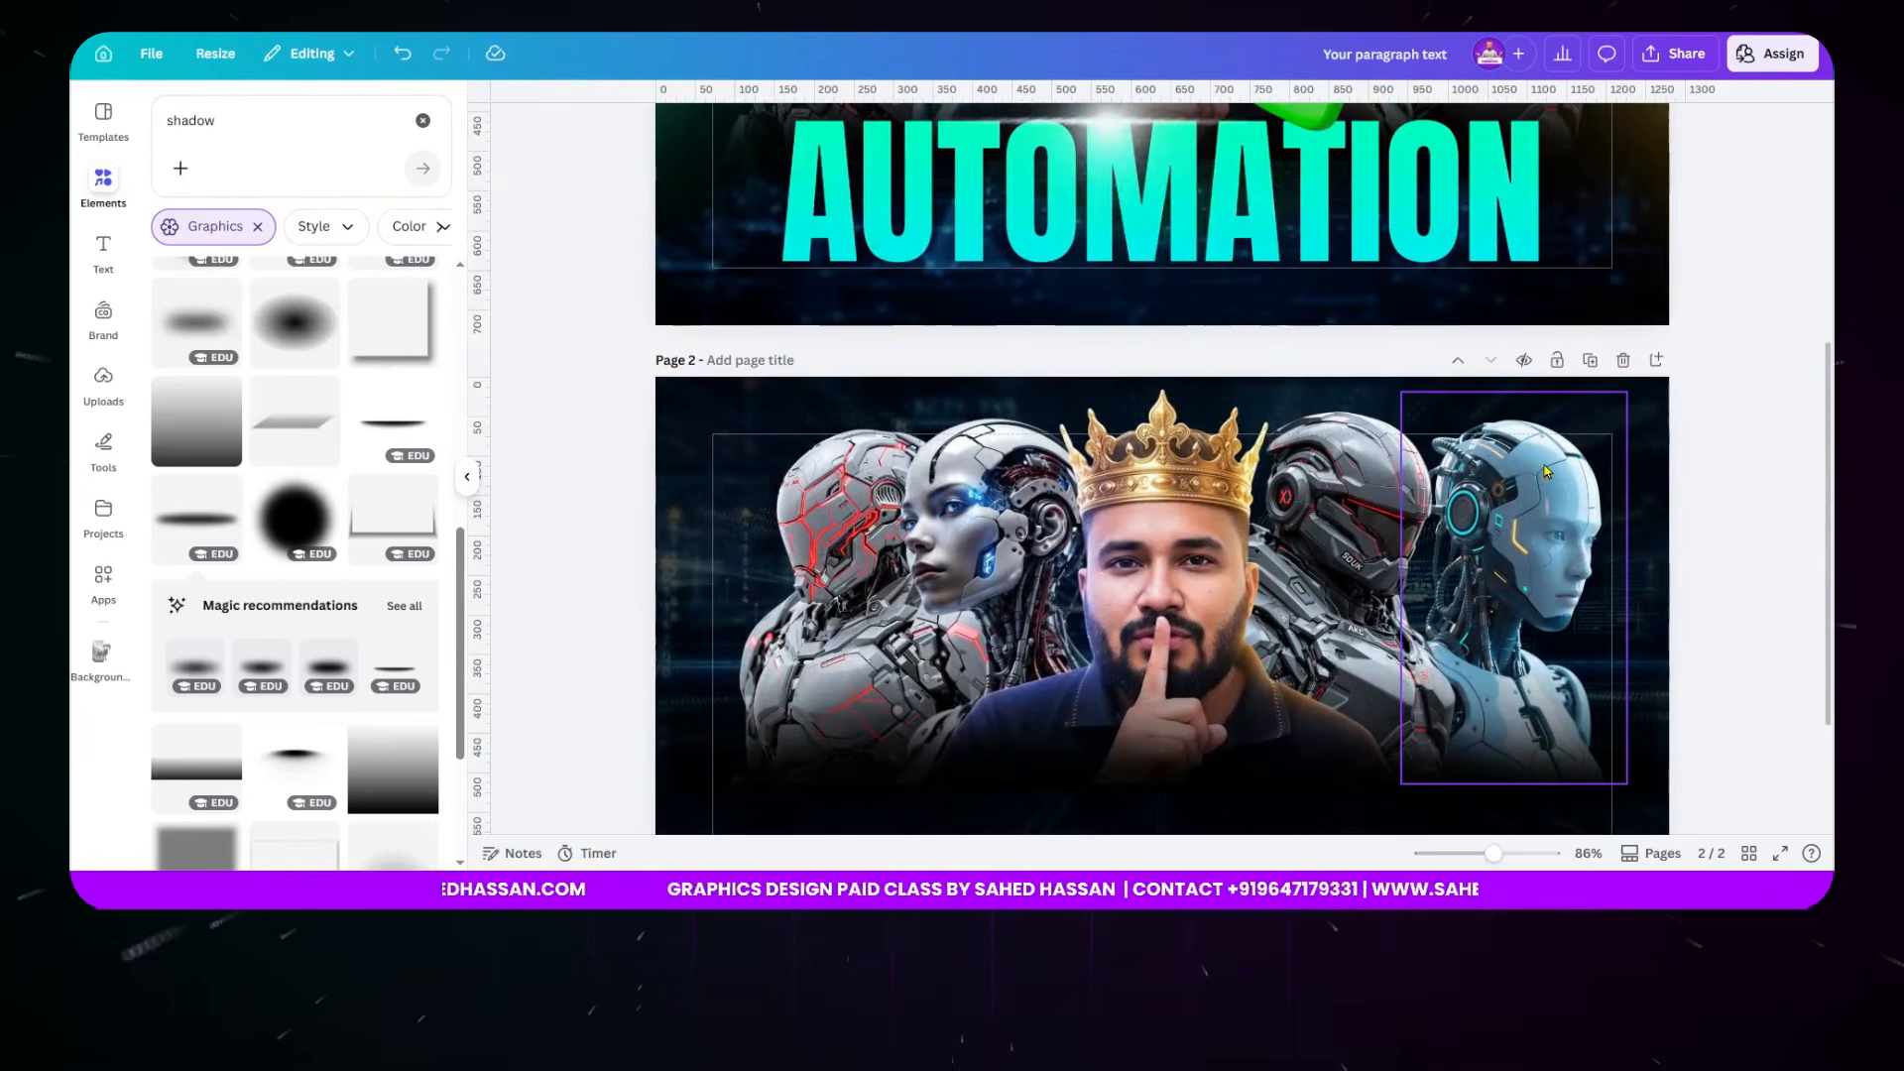
left_click(1547, 472)
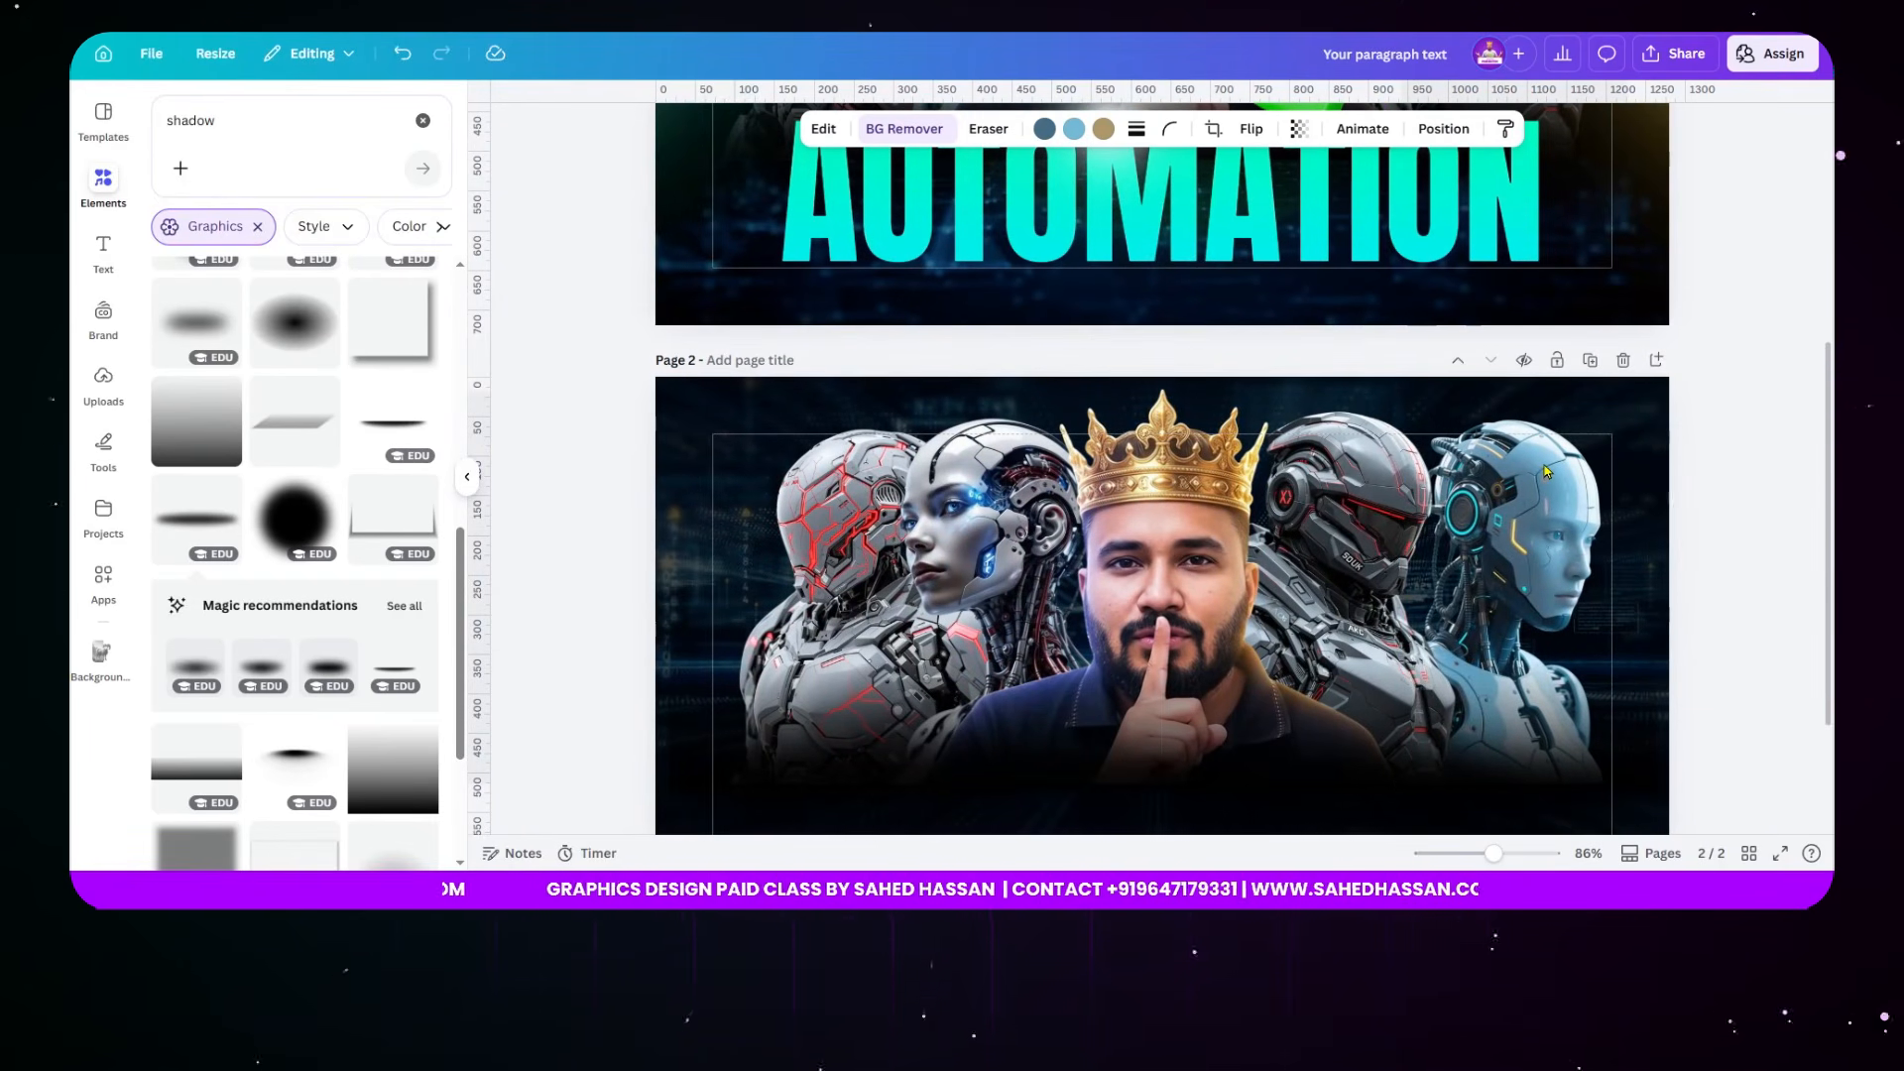
key("Left")
key("Left")
key("Left")
key("Left")
key("Left")
key("Left")
key("Left")
key("Left")
key("Left")
key("Left")
key("Left")
key("Left")
key("Left")
key("Left")
key("Left")
key("Left")
key("Left")
key("Left")
key("Left")
key("Left")
key("Down")
key("Down")
key("Down")
key("Down")
key("Down")
key("Down")
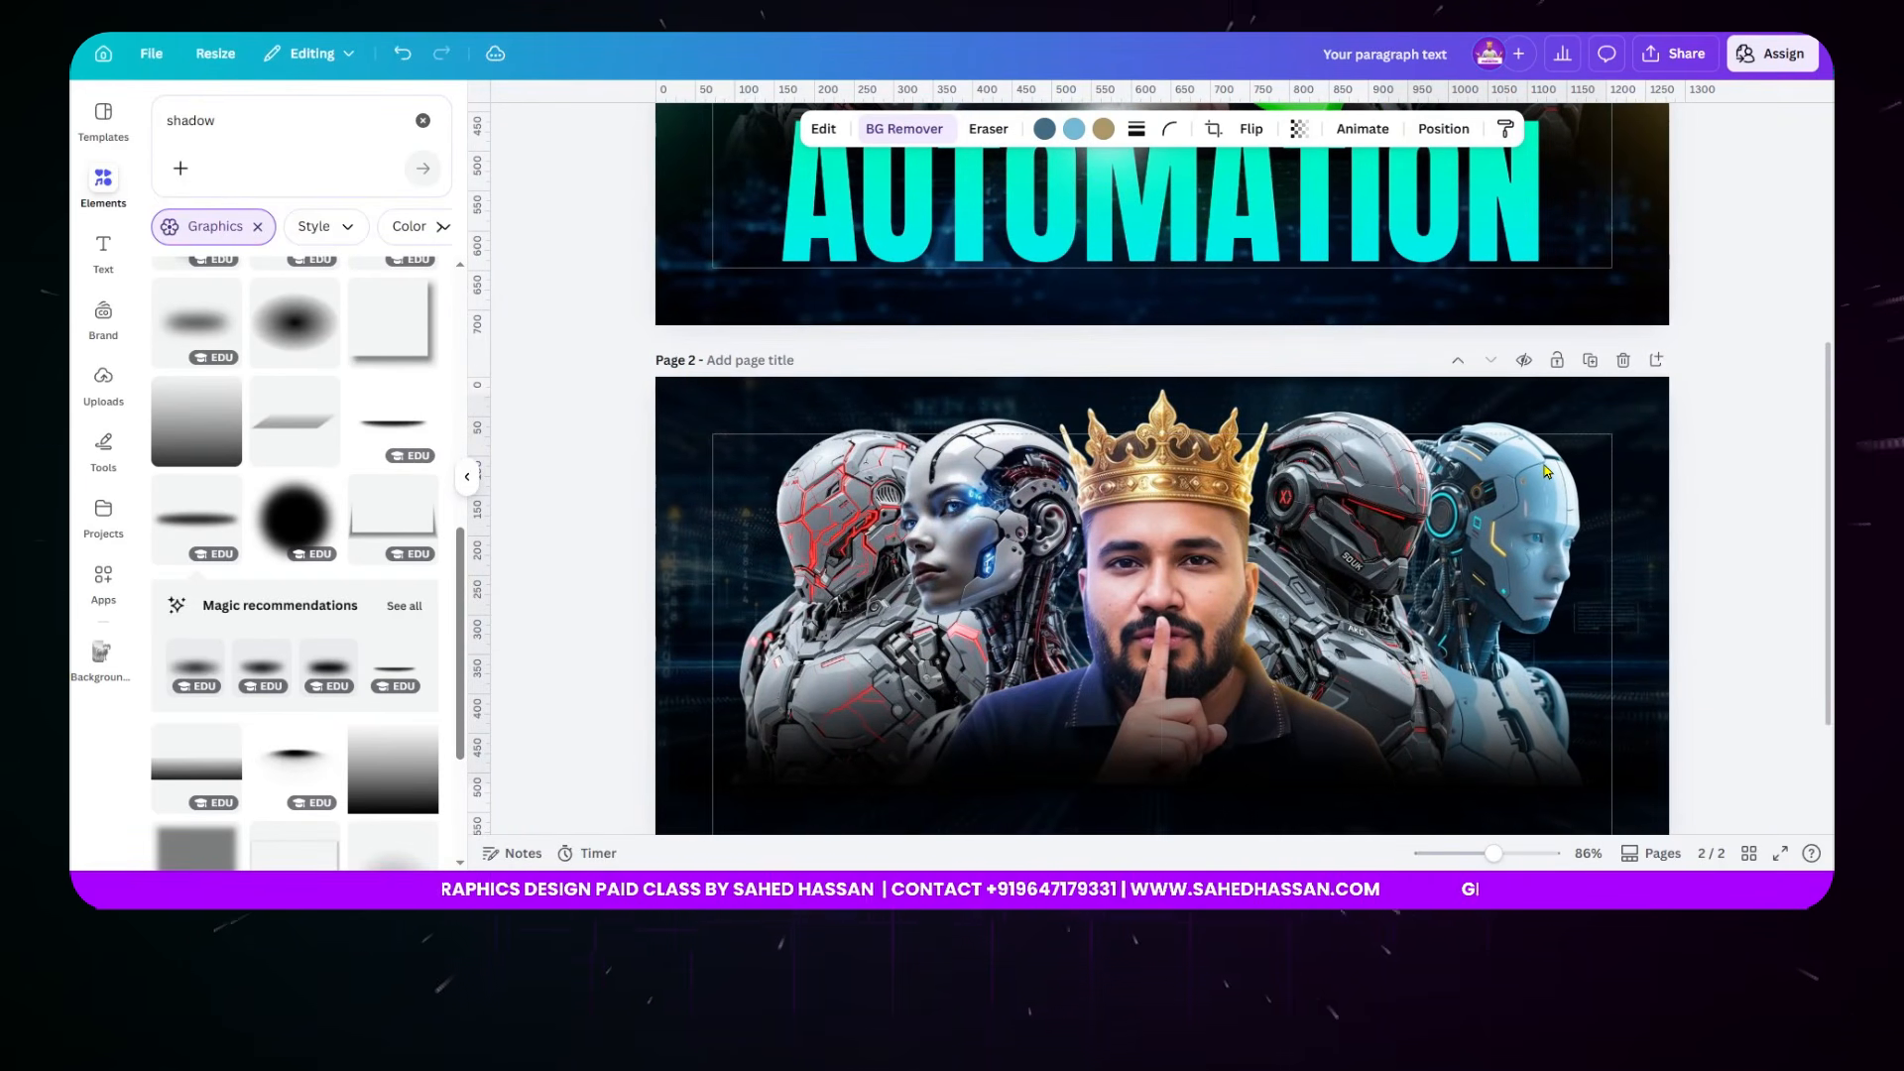
key("Down")
key("Down")
key("Down")
key("Down")
key("Left")
key("Left")
key("Left")
key("Left")
key("Left")
key("Left")
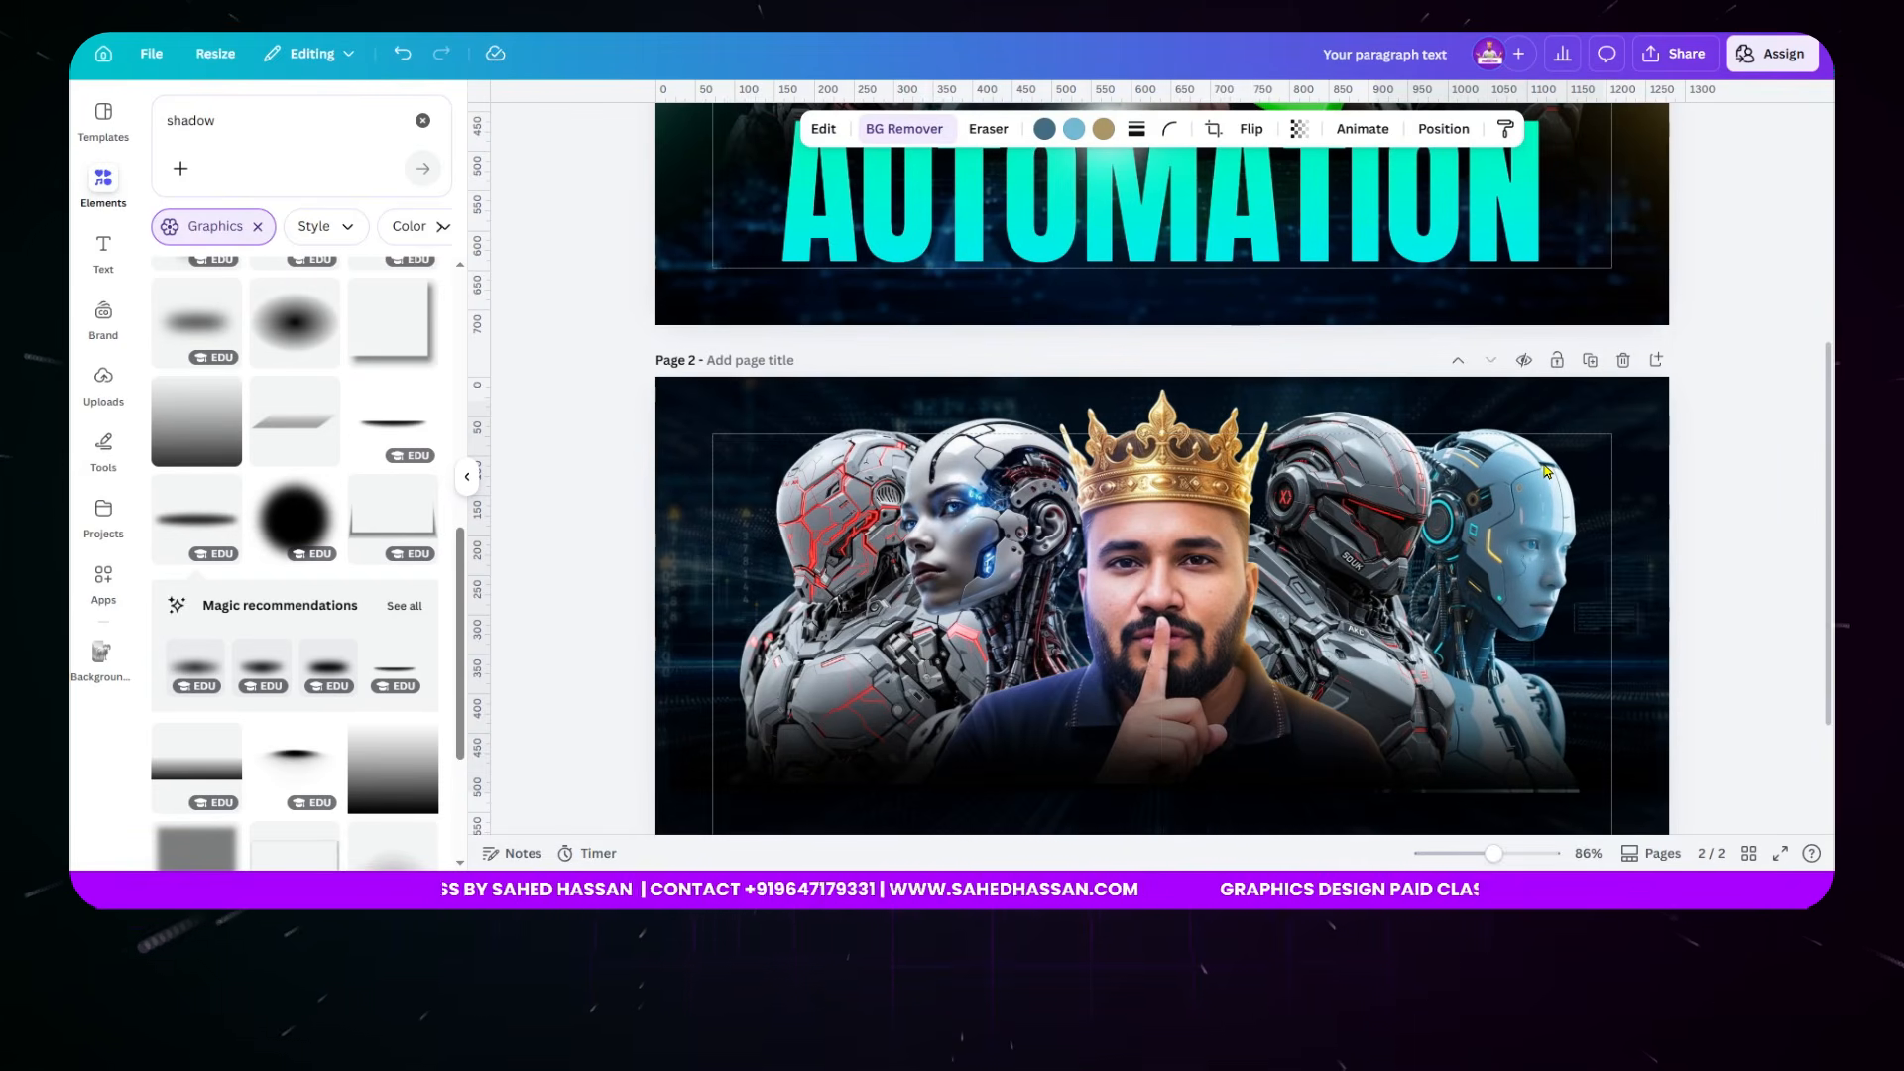
left_click(1755, 459)
scroll(914, 357, "down", 2)
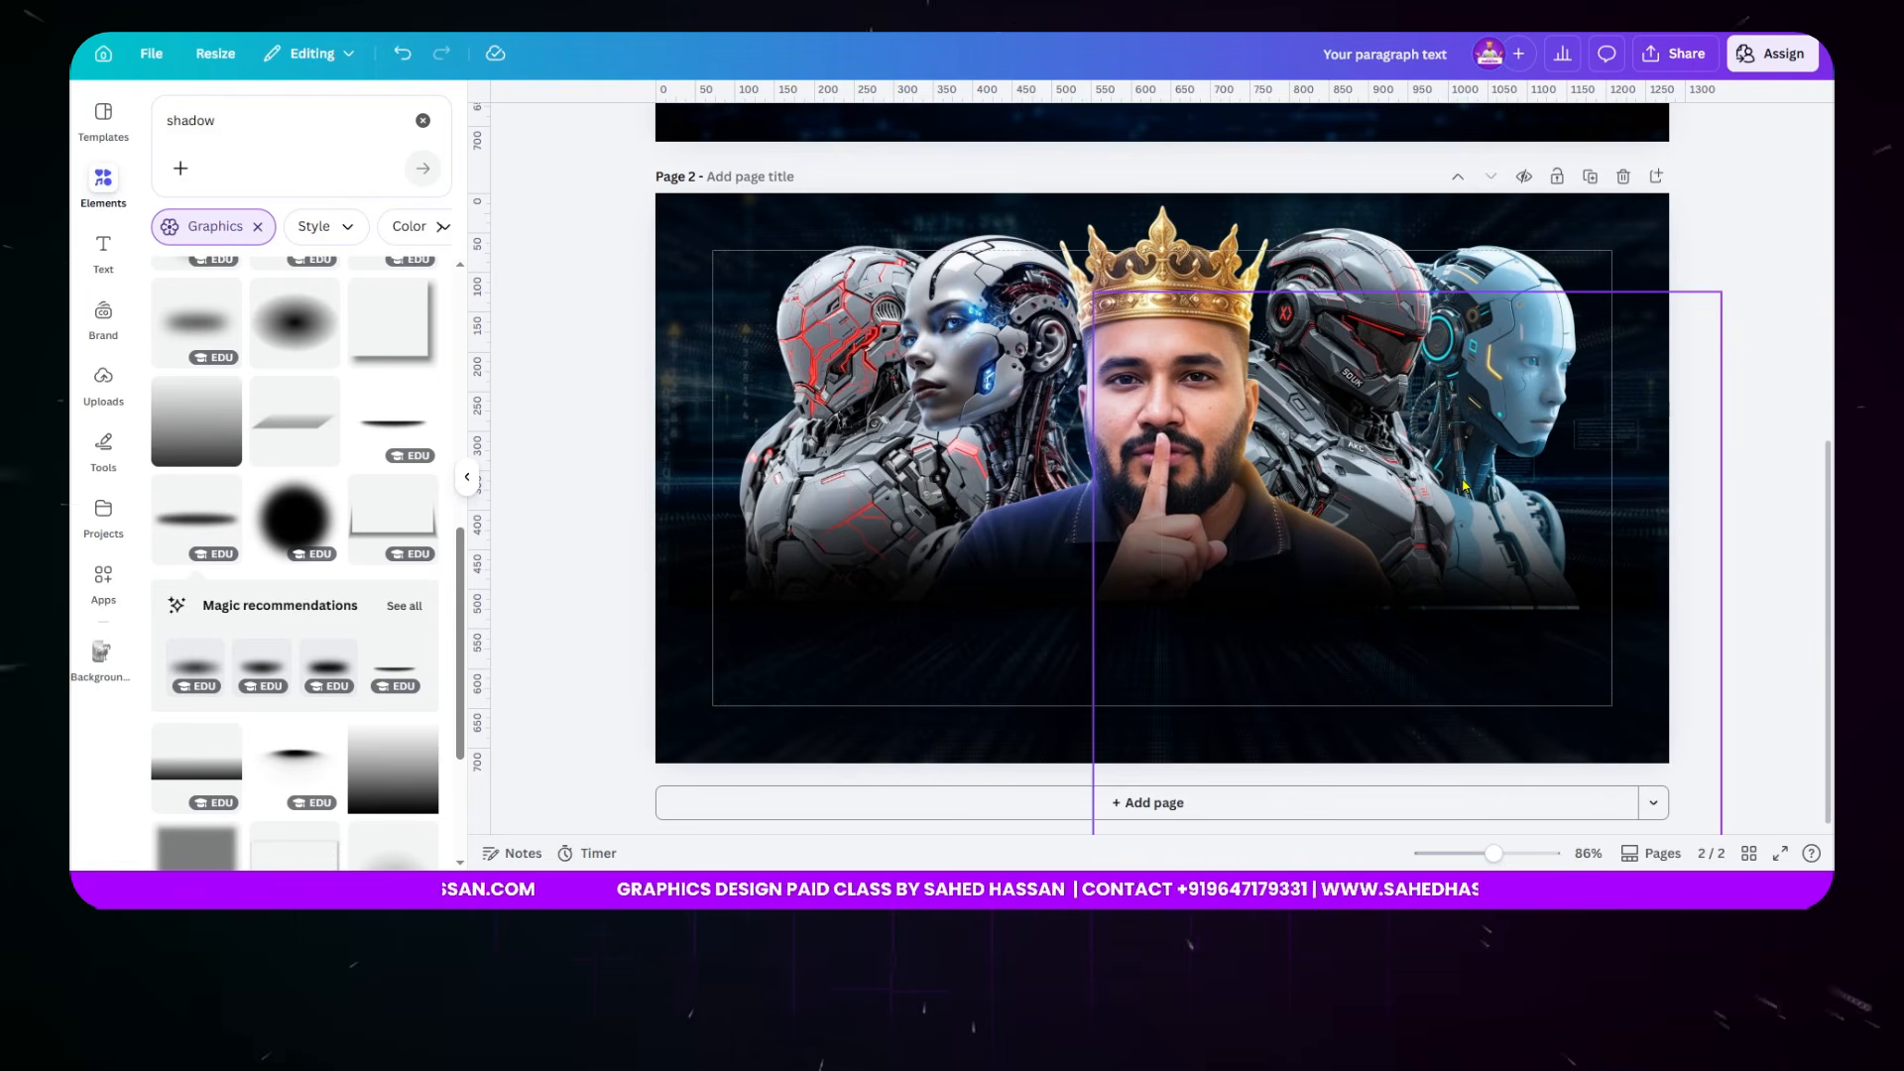
- Try an enlarged, tilted soft black shadow over the grey-and-red robot and the female robot
scroll(297, 753, "up", 5)
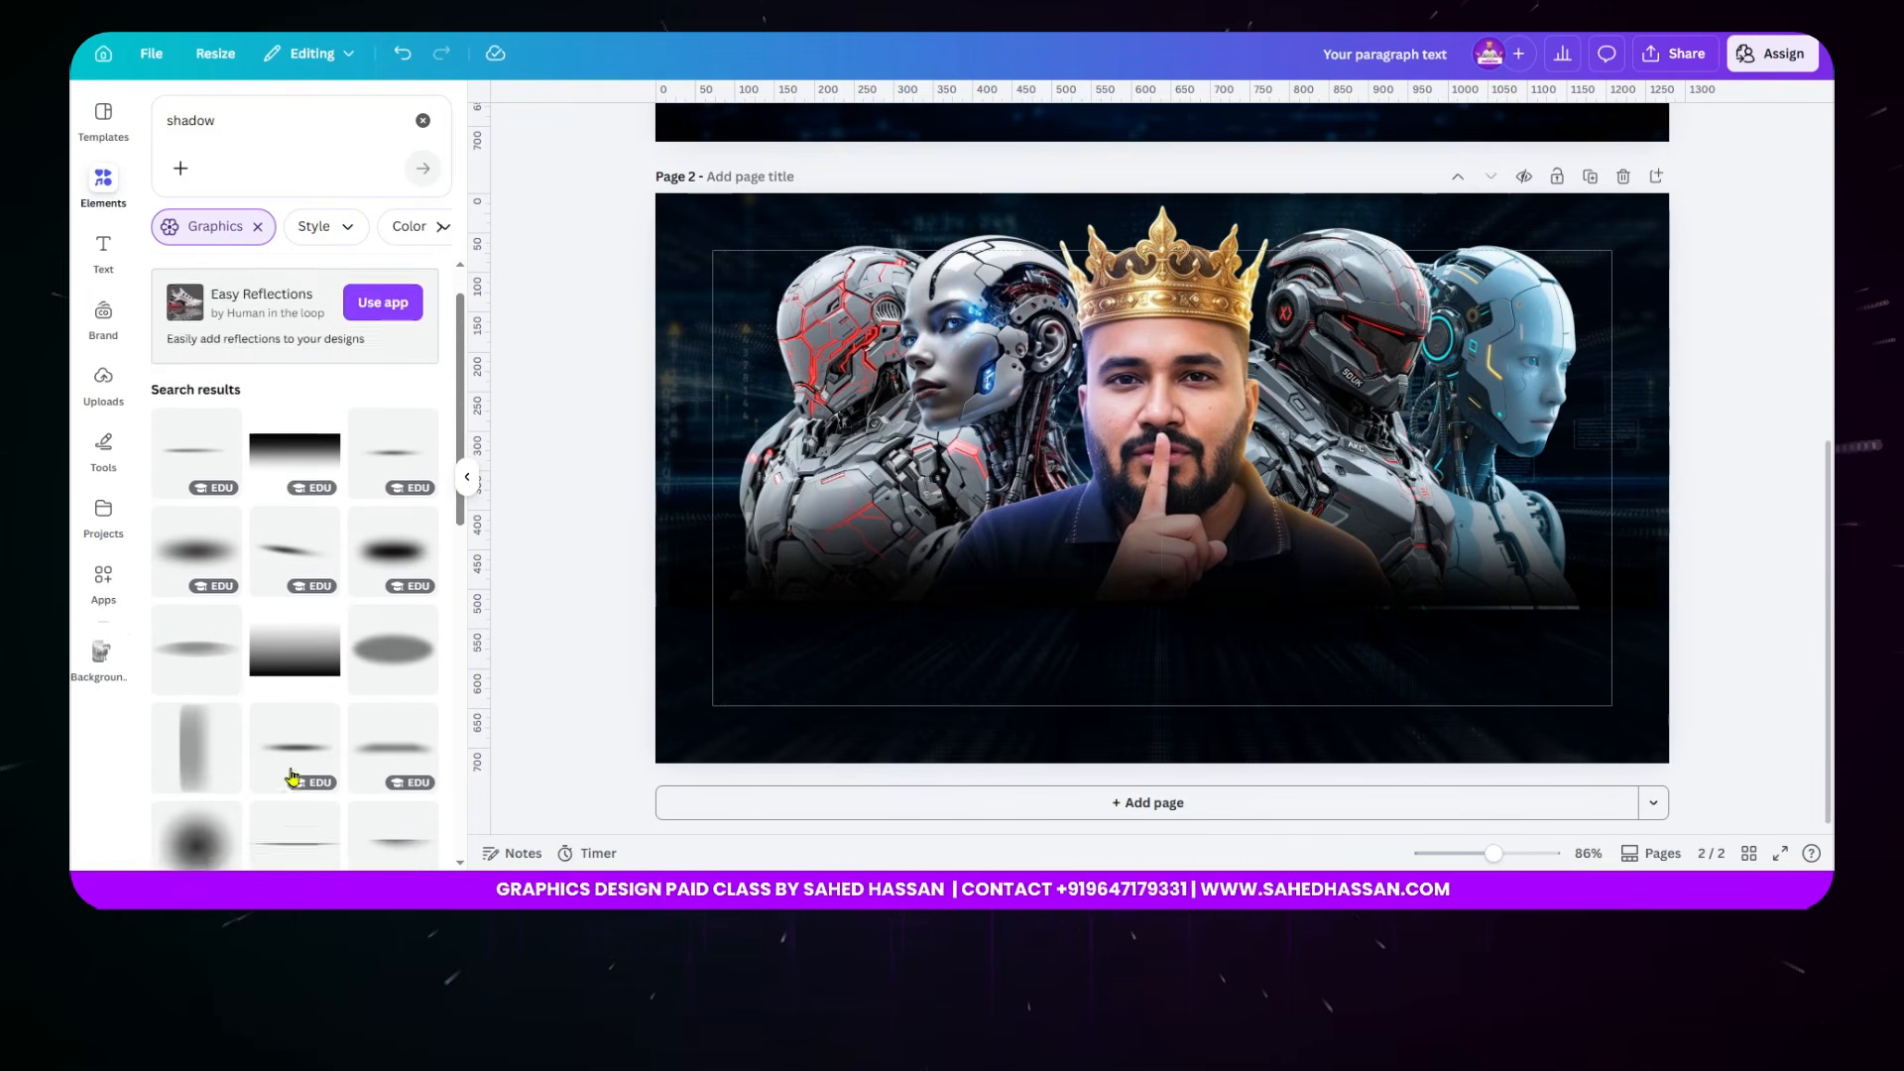
scroll(297, 694, "down", 5)
scroll(306, 652, "down", 5)
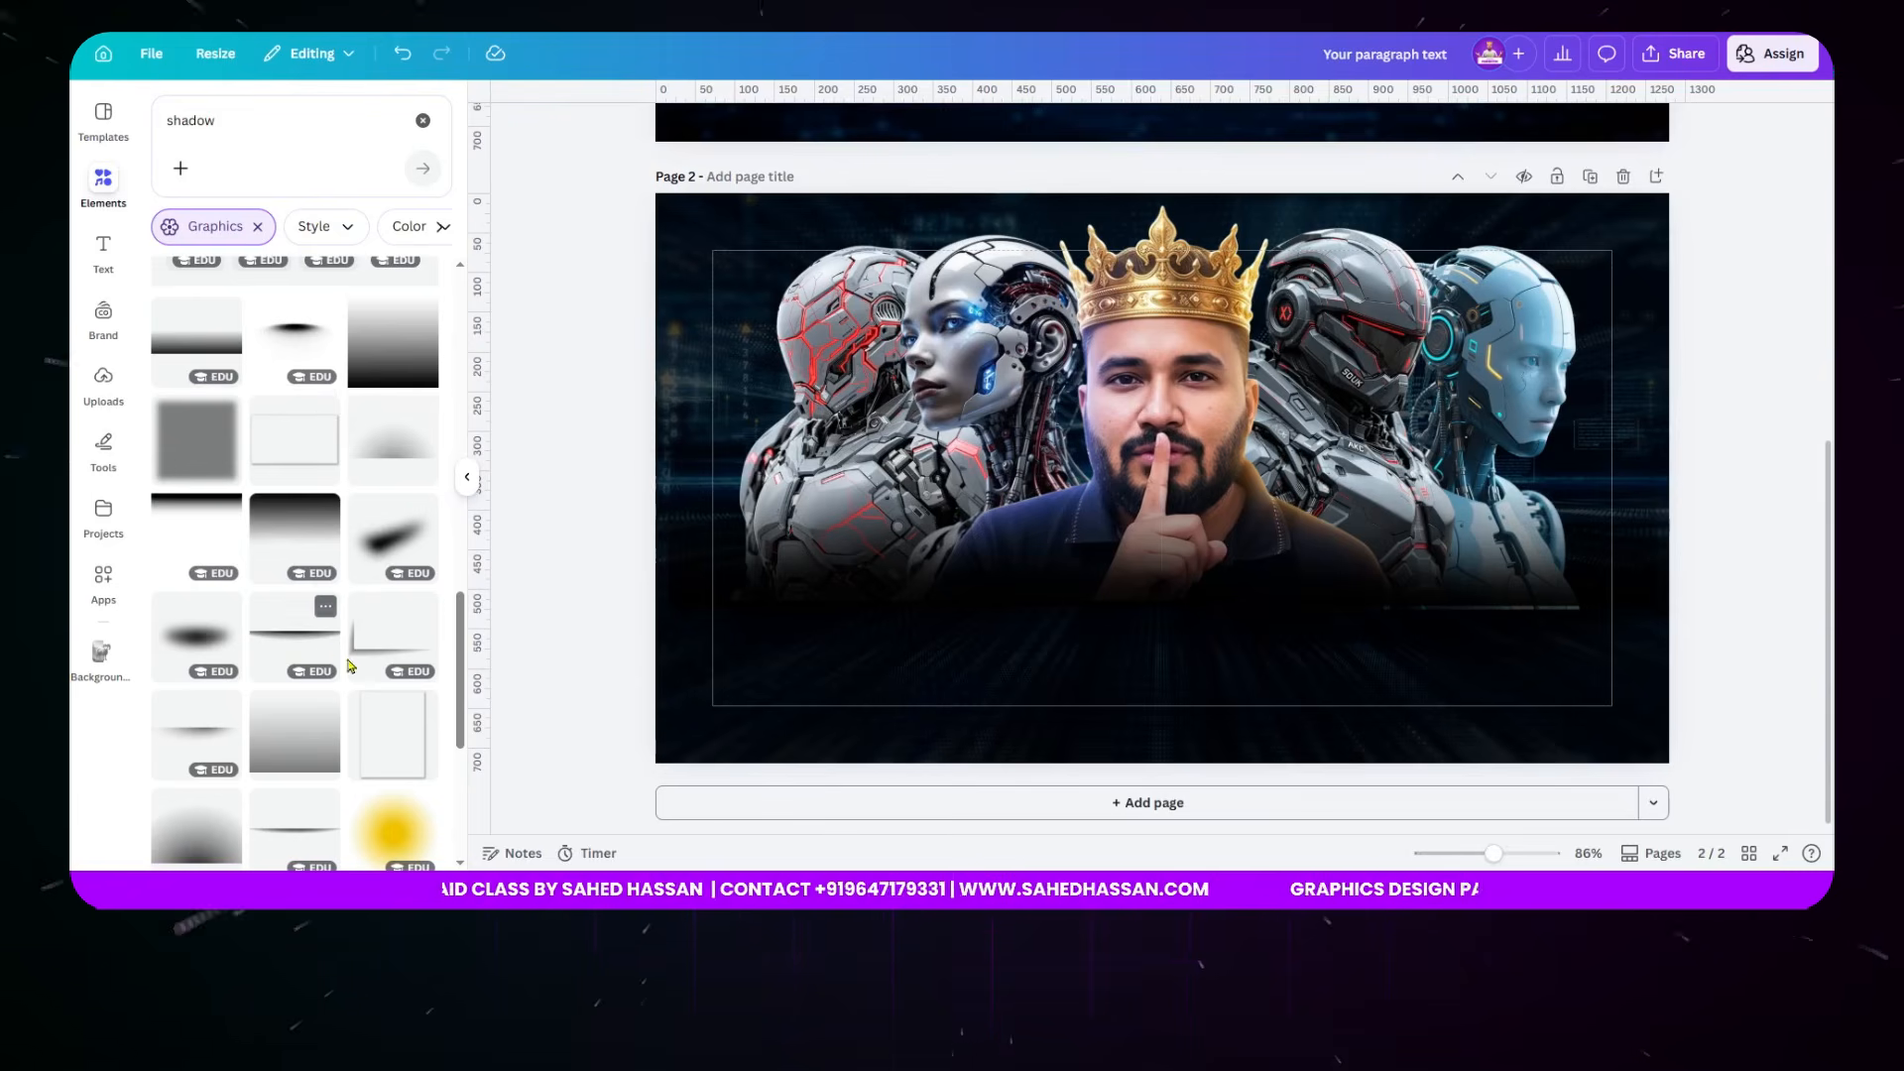
scroll(349, 665, "down", 3)
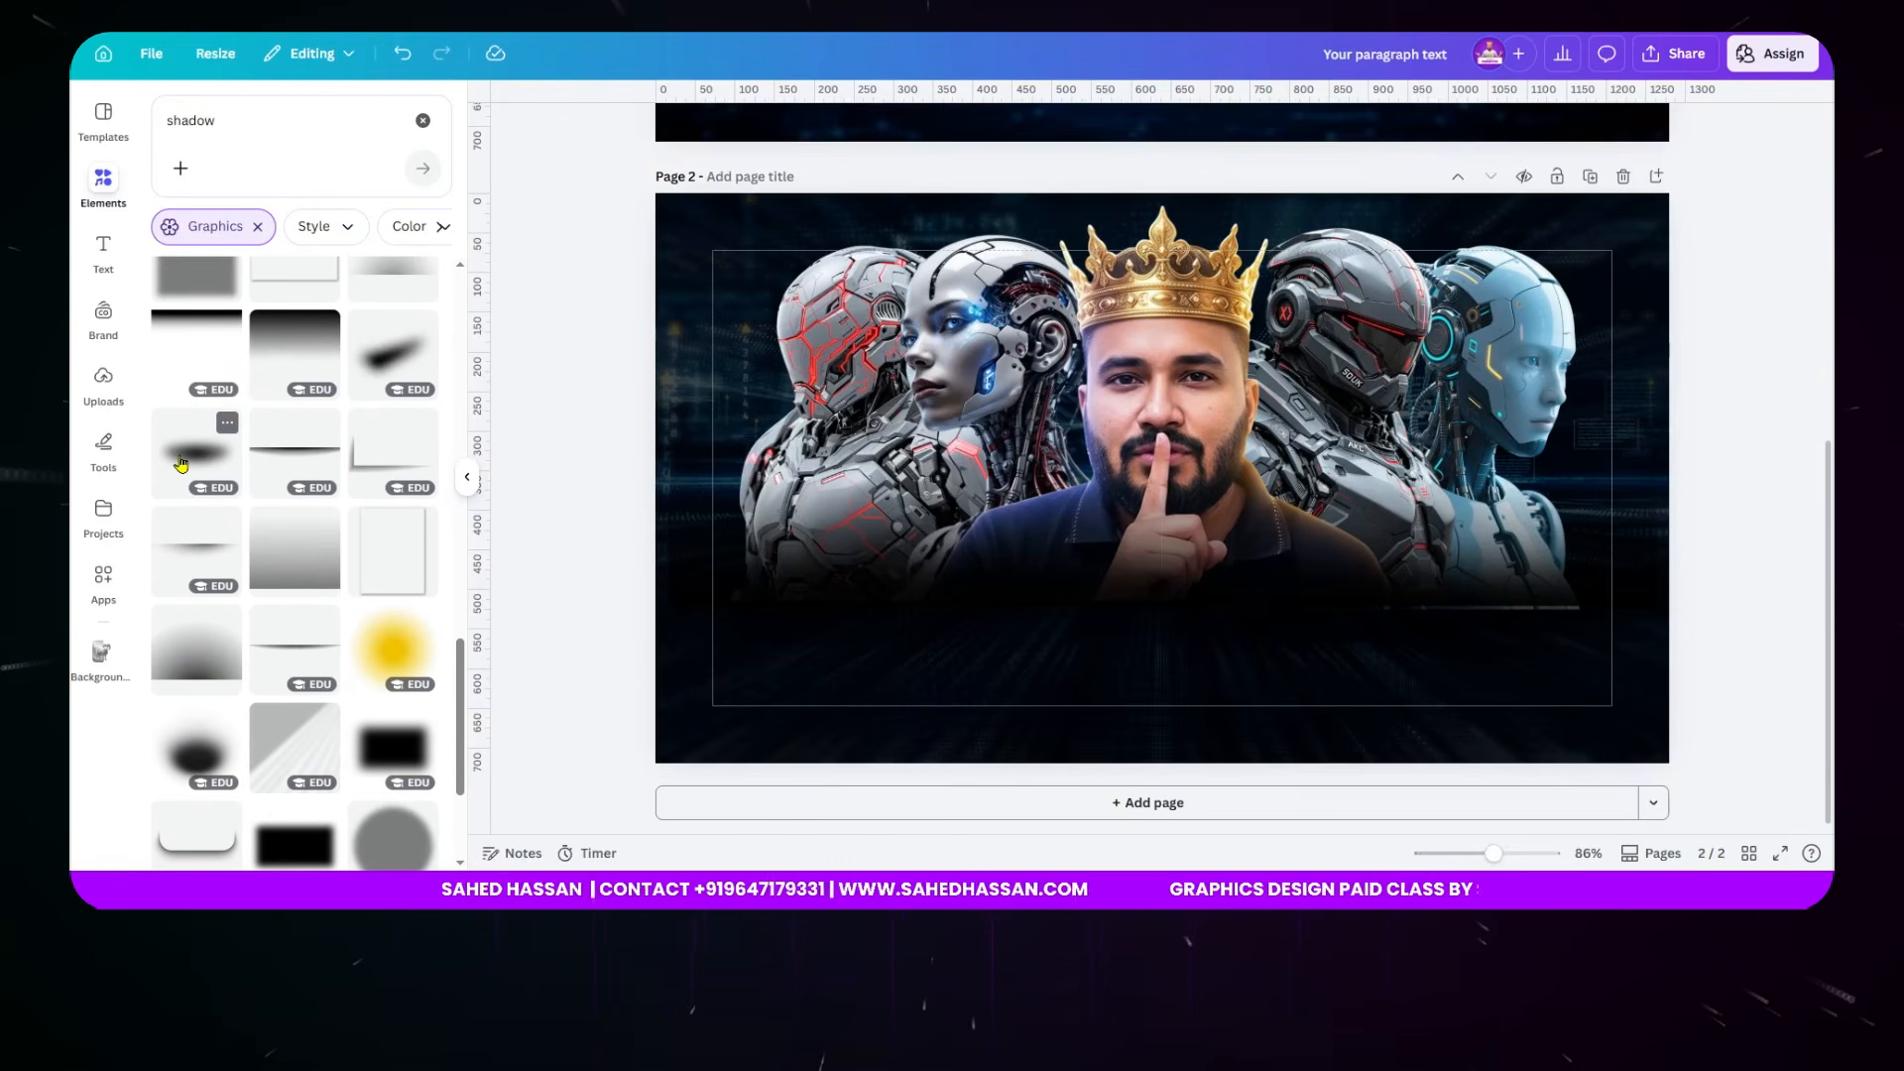
left_click(180, 462)
left_click_drag(1156, 496, 912, 428)
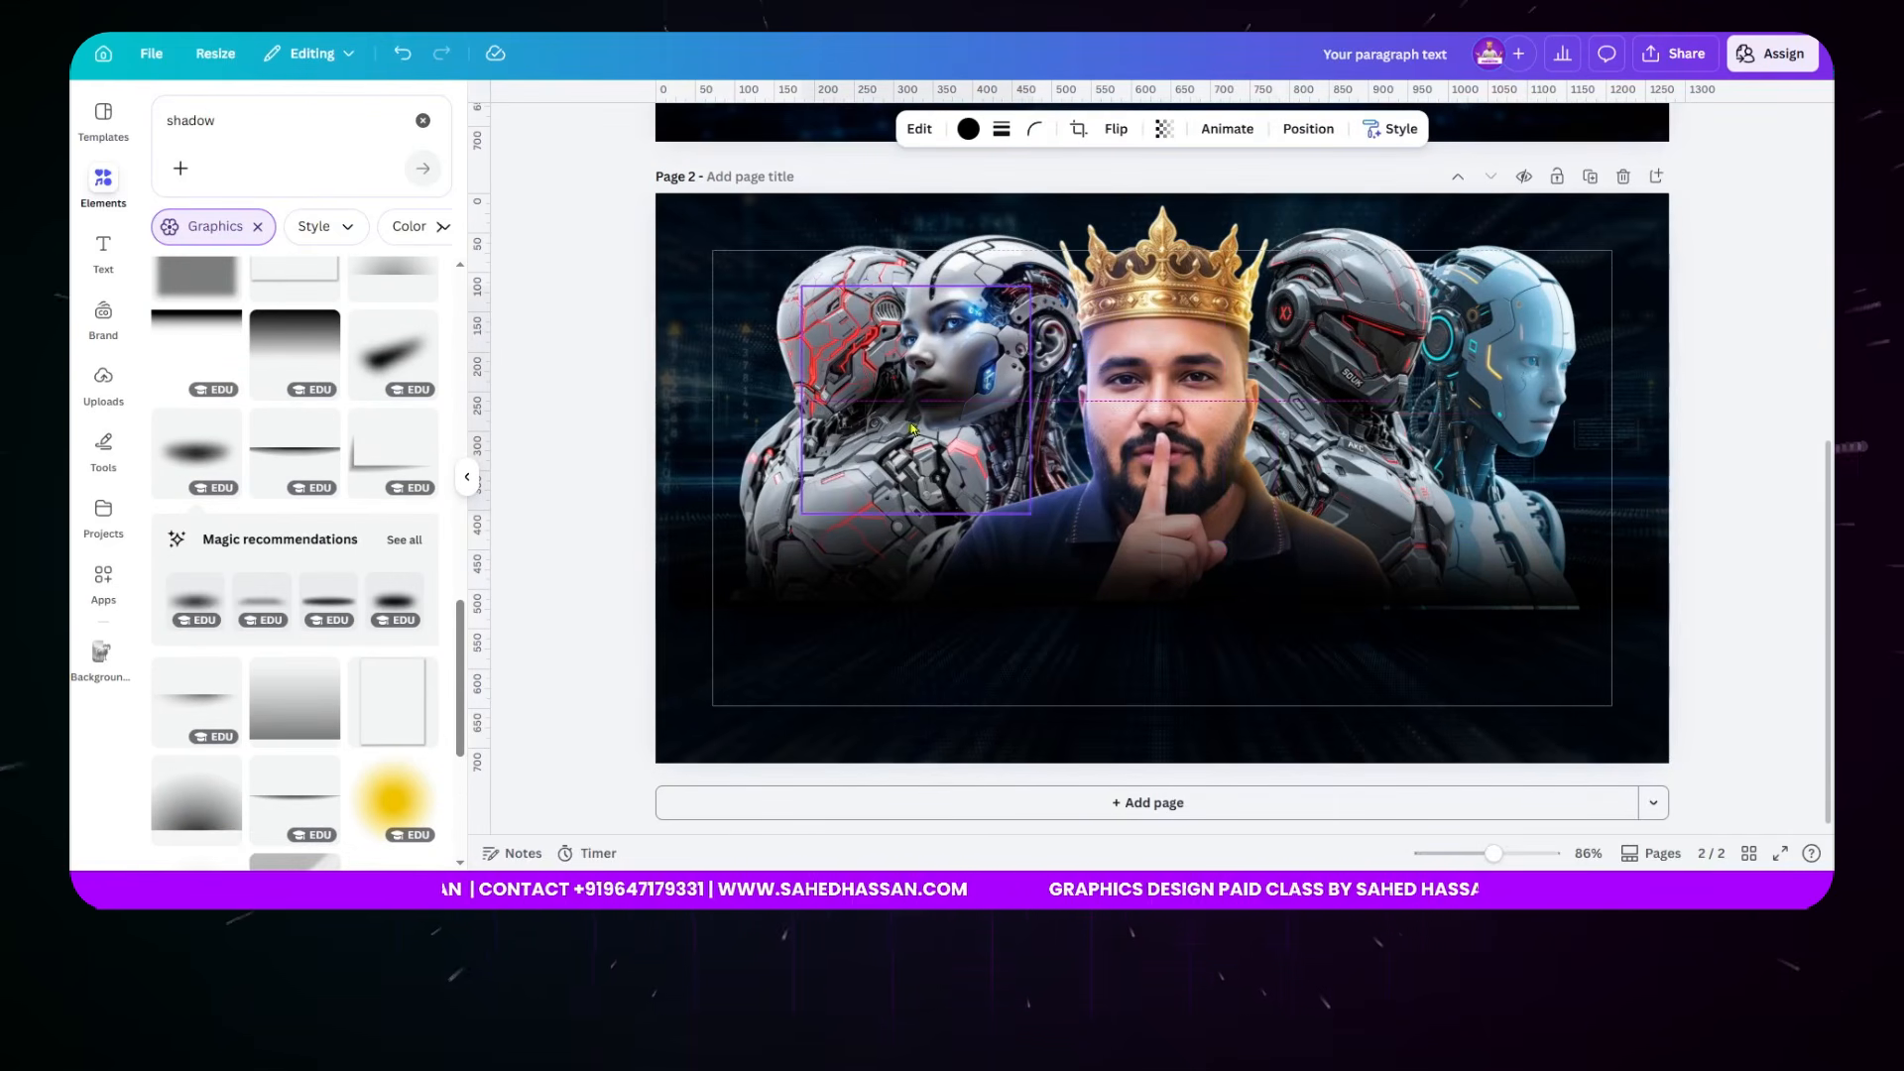
left_click_drag(914, 550, 719, 431)
left_click_drag(1002, 432, 1121, 544)
left_click_drag(1040, 466, 991, 447)
left_click_drag(1034, 179, 1003, 226)
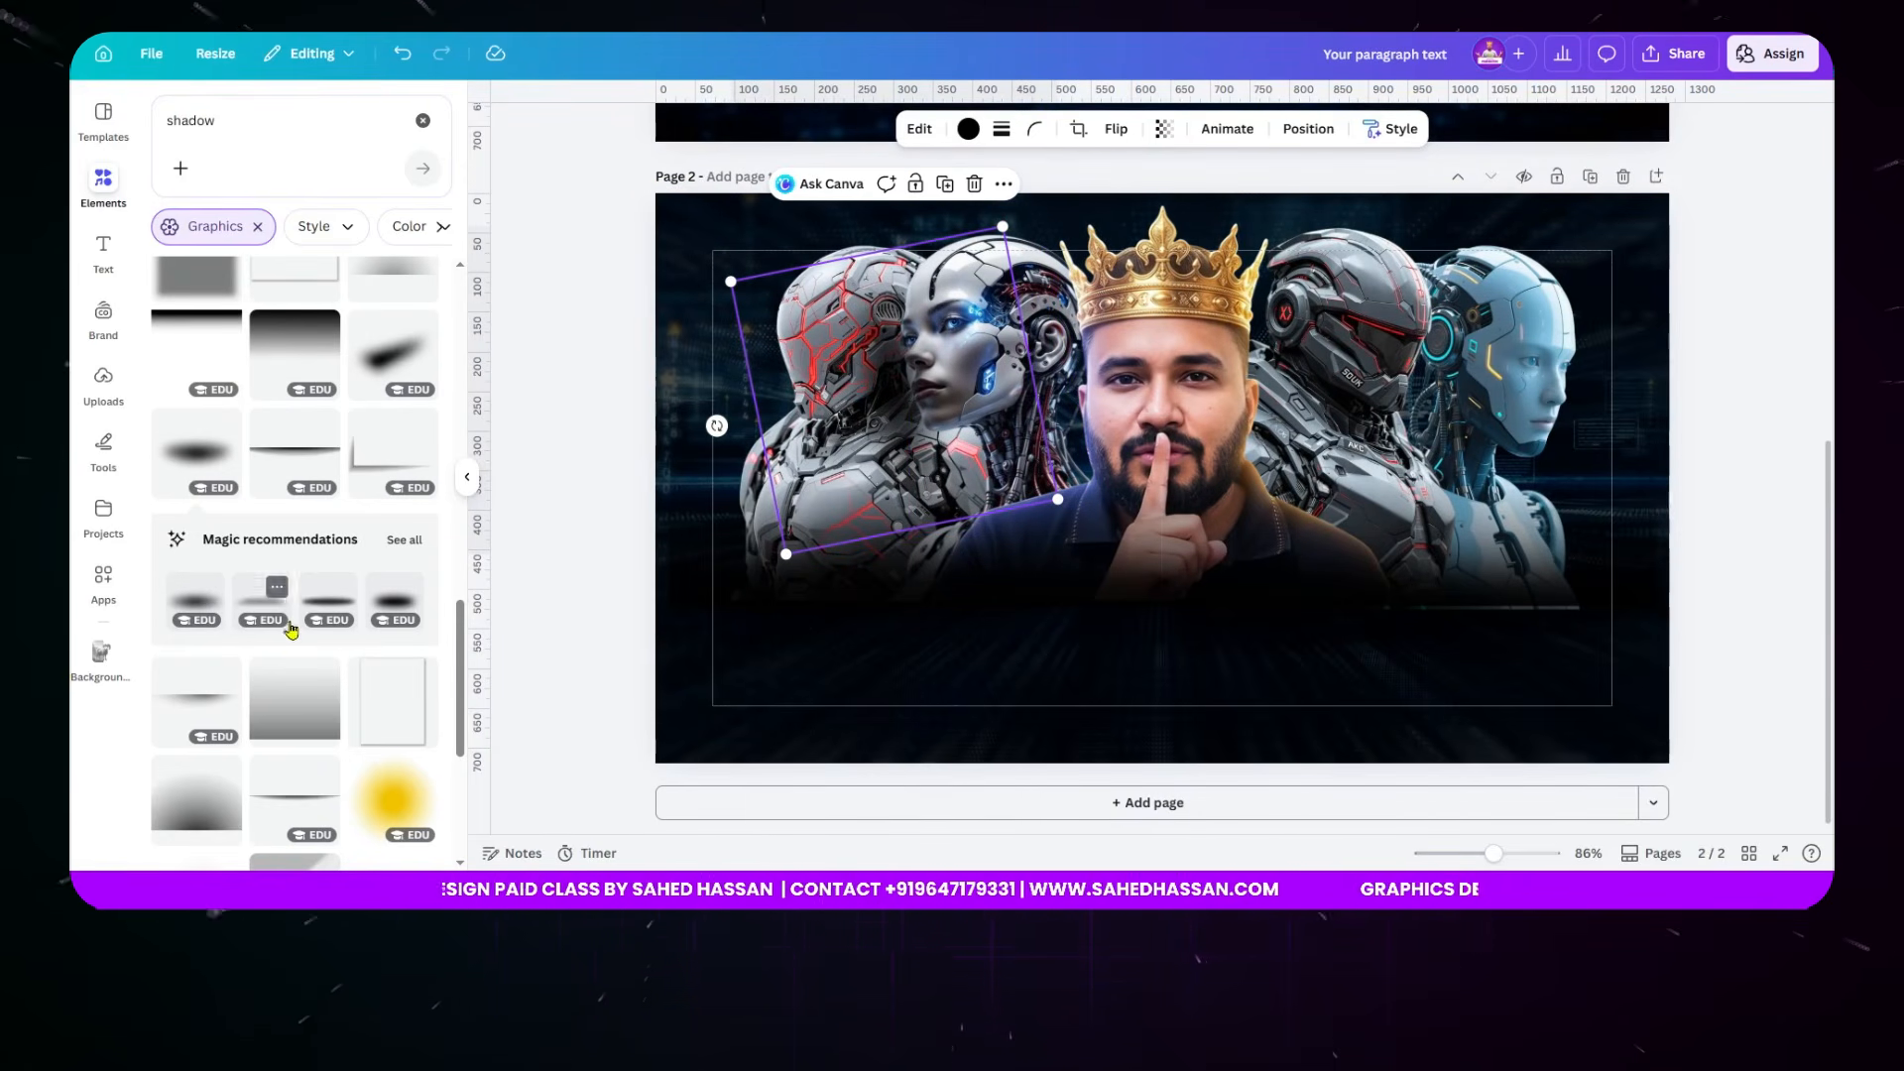
scroll(291, 630, "down", 10)
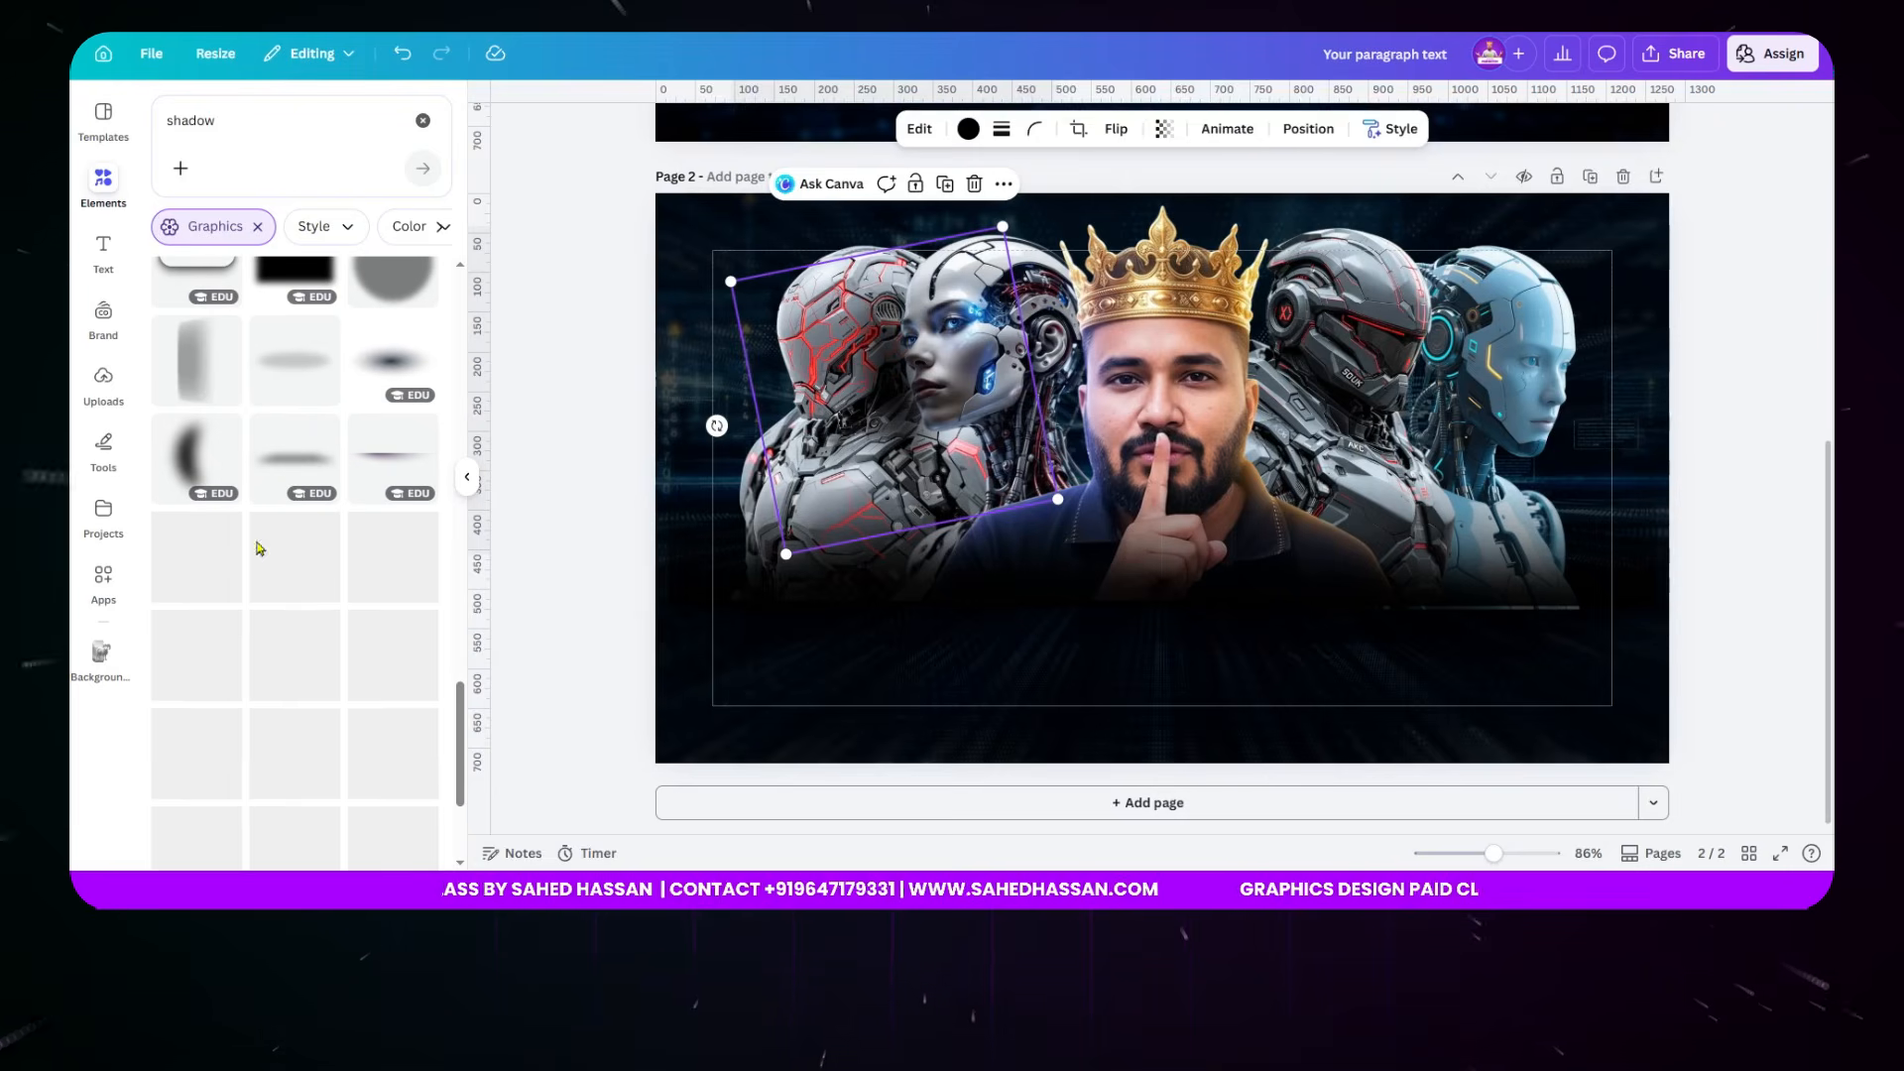
- Replace the tilted shadow with the crescent-shaped blurred shadow, rotated to about -11.5° over the edge between the grey-and-red and female robots
left_click(196, 458)
left_click_drag(1170, 482, 913, 324)
left_click(907, 367)
left_click(969, 191)
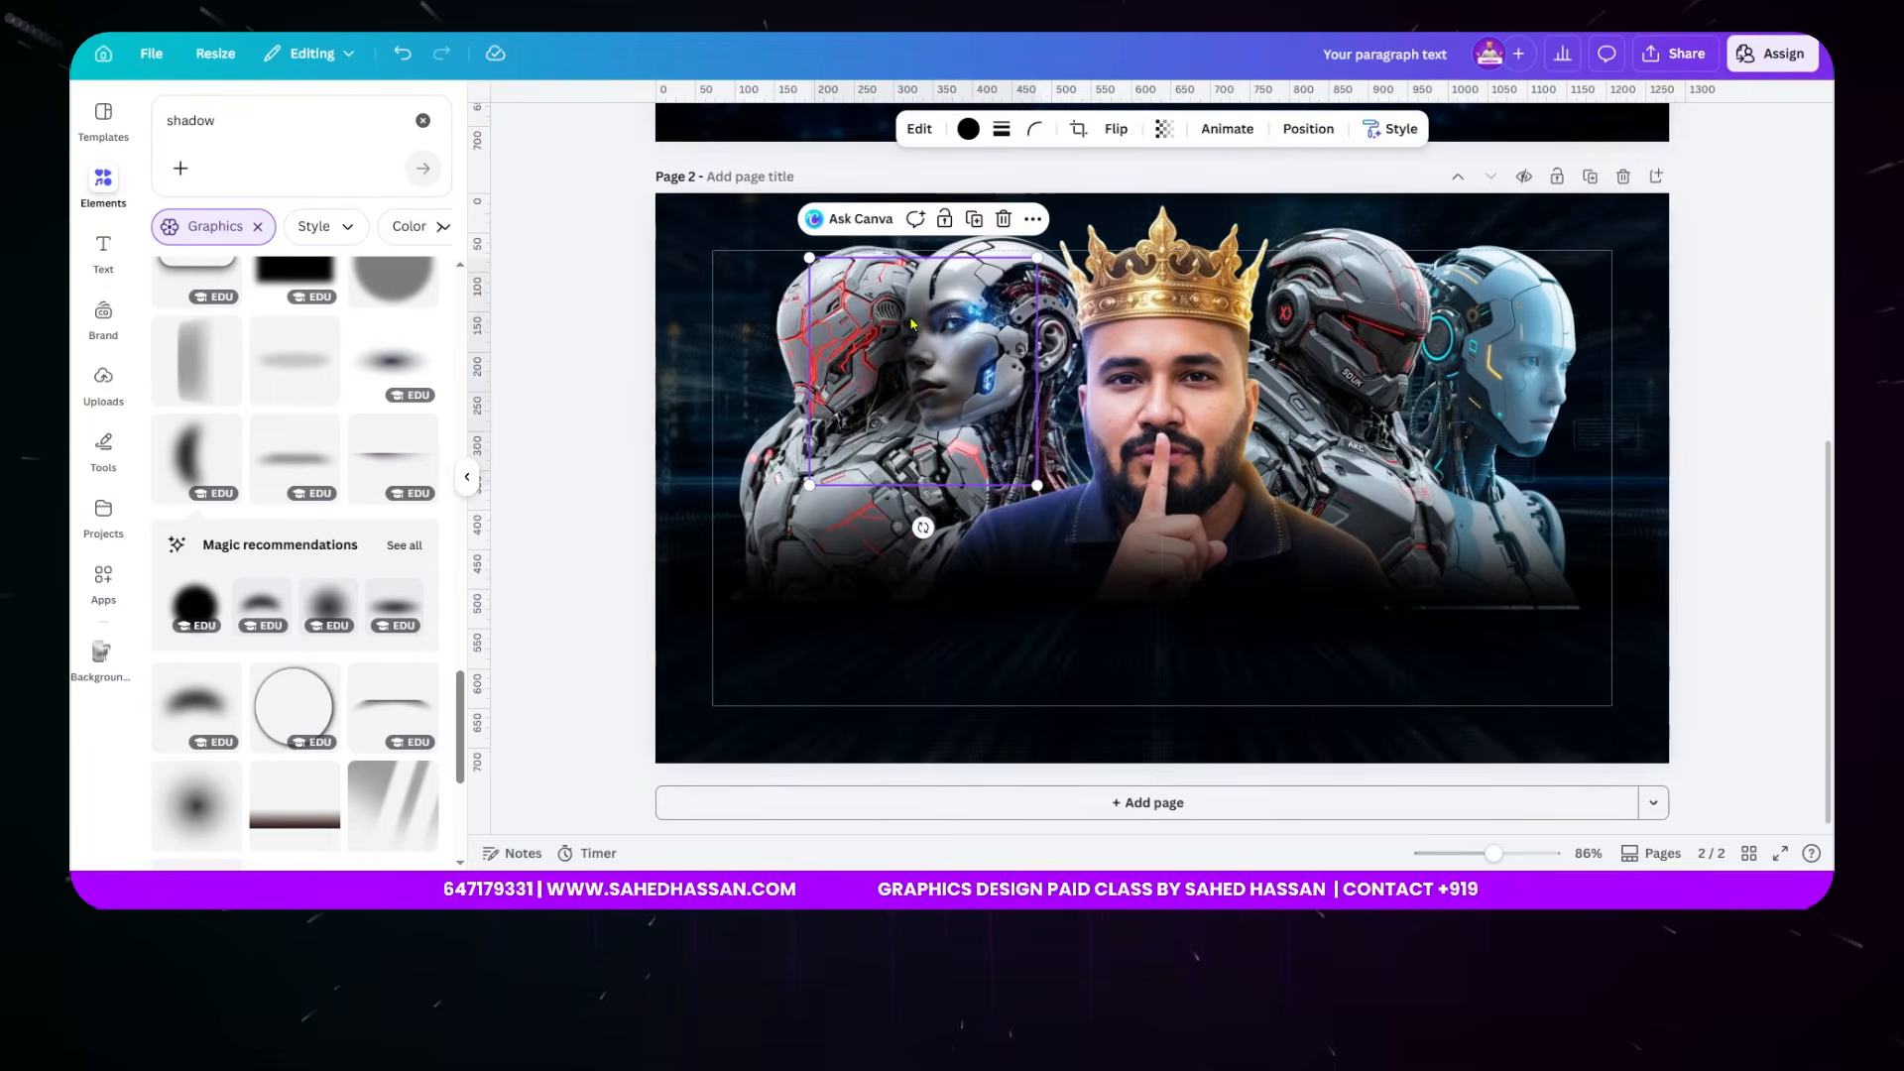
scroll(913, 325, "up", 5)
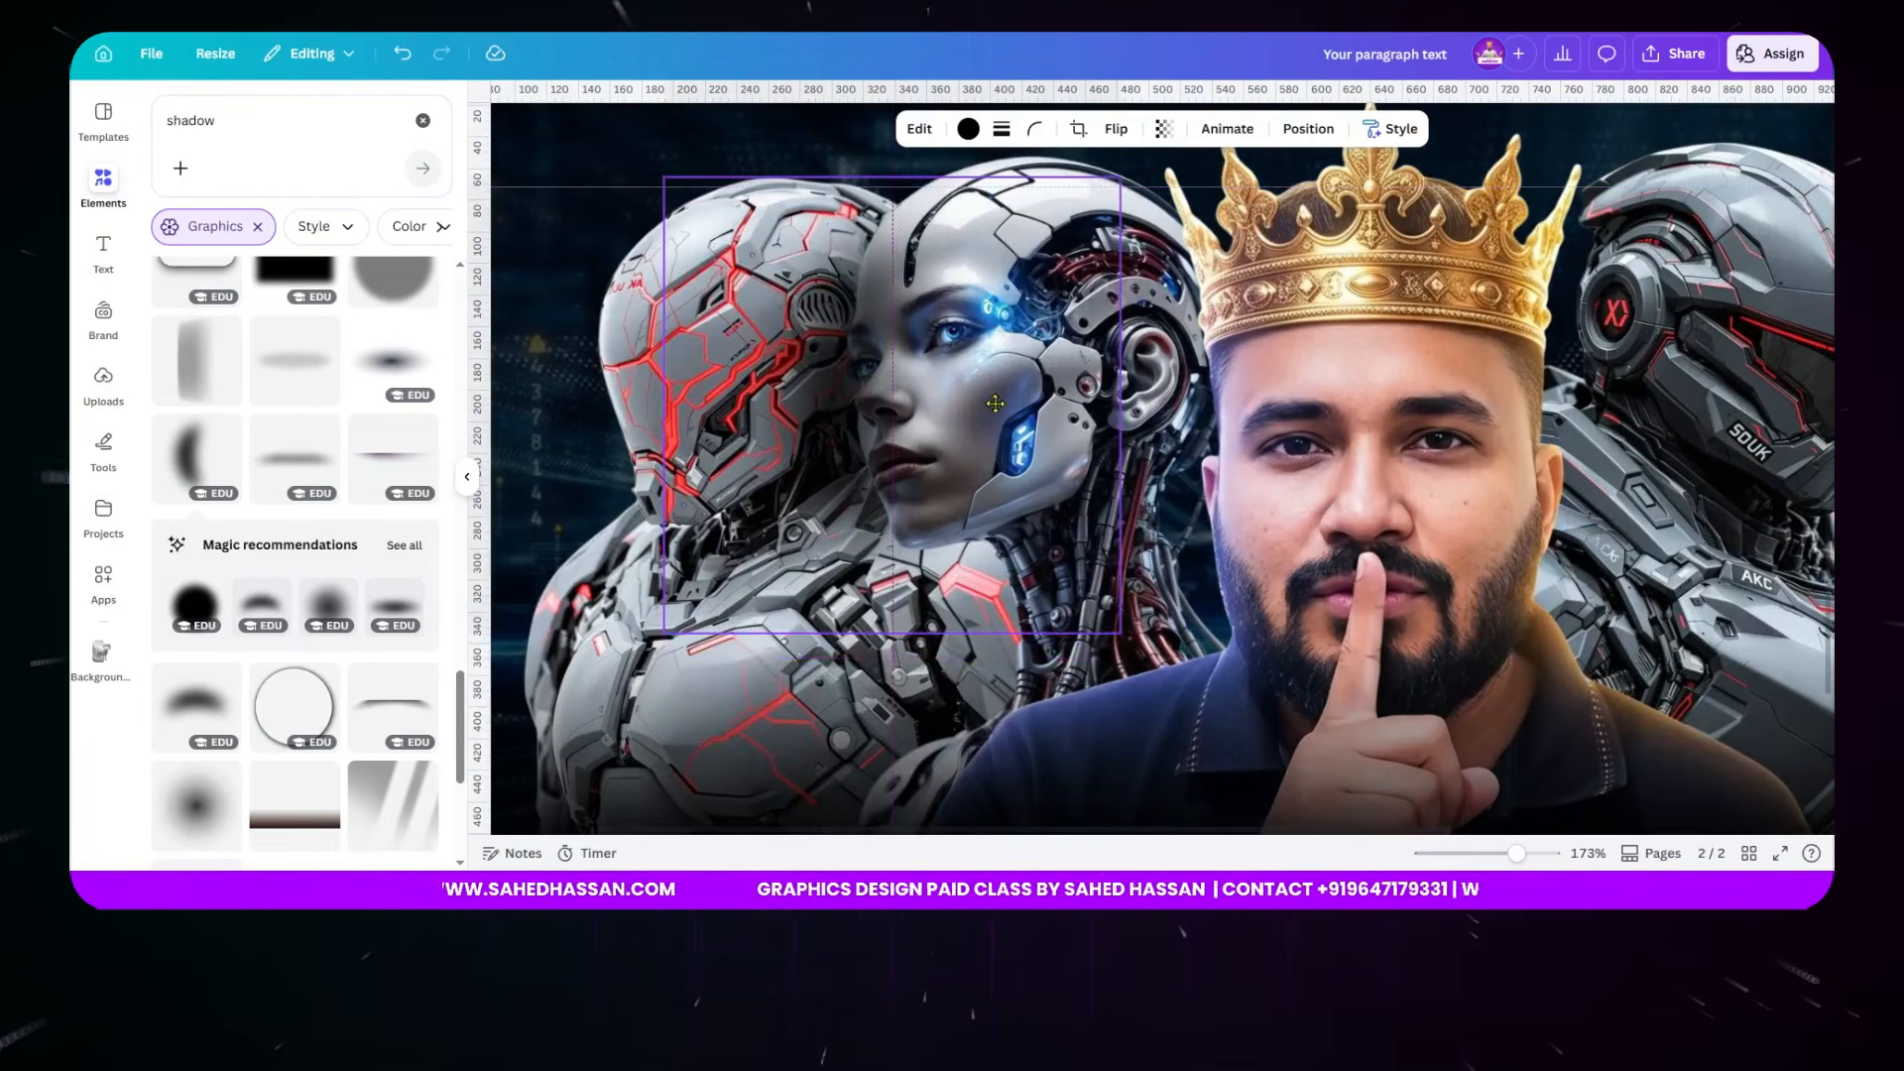
left_click_drag(1162, 405, 1157, 351)
left_click_drag(1059, 467, 1070, 467)
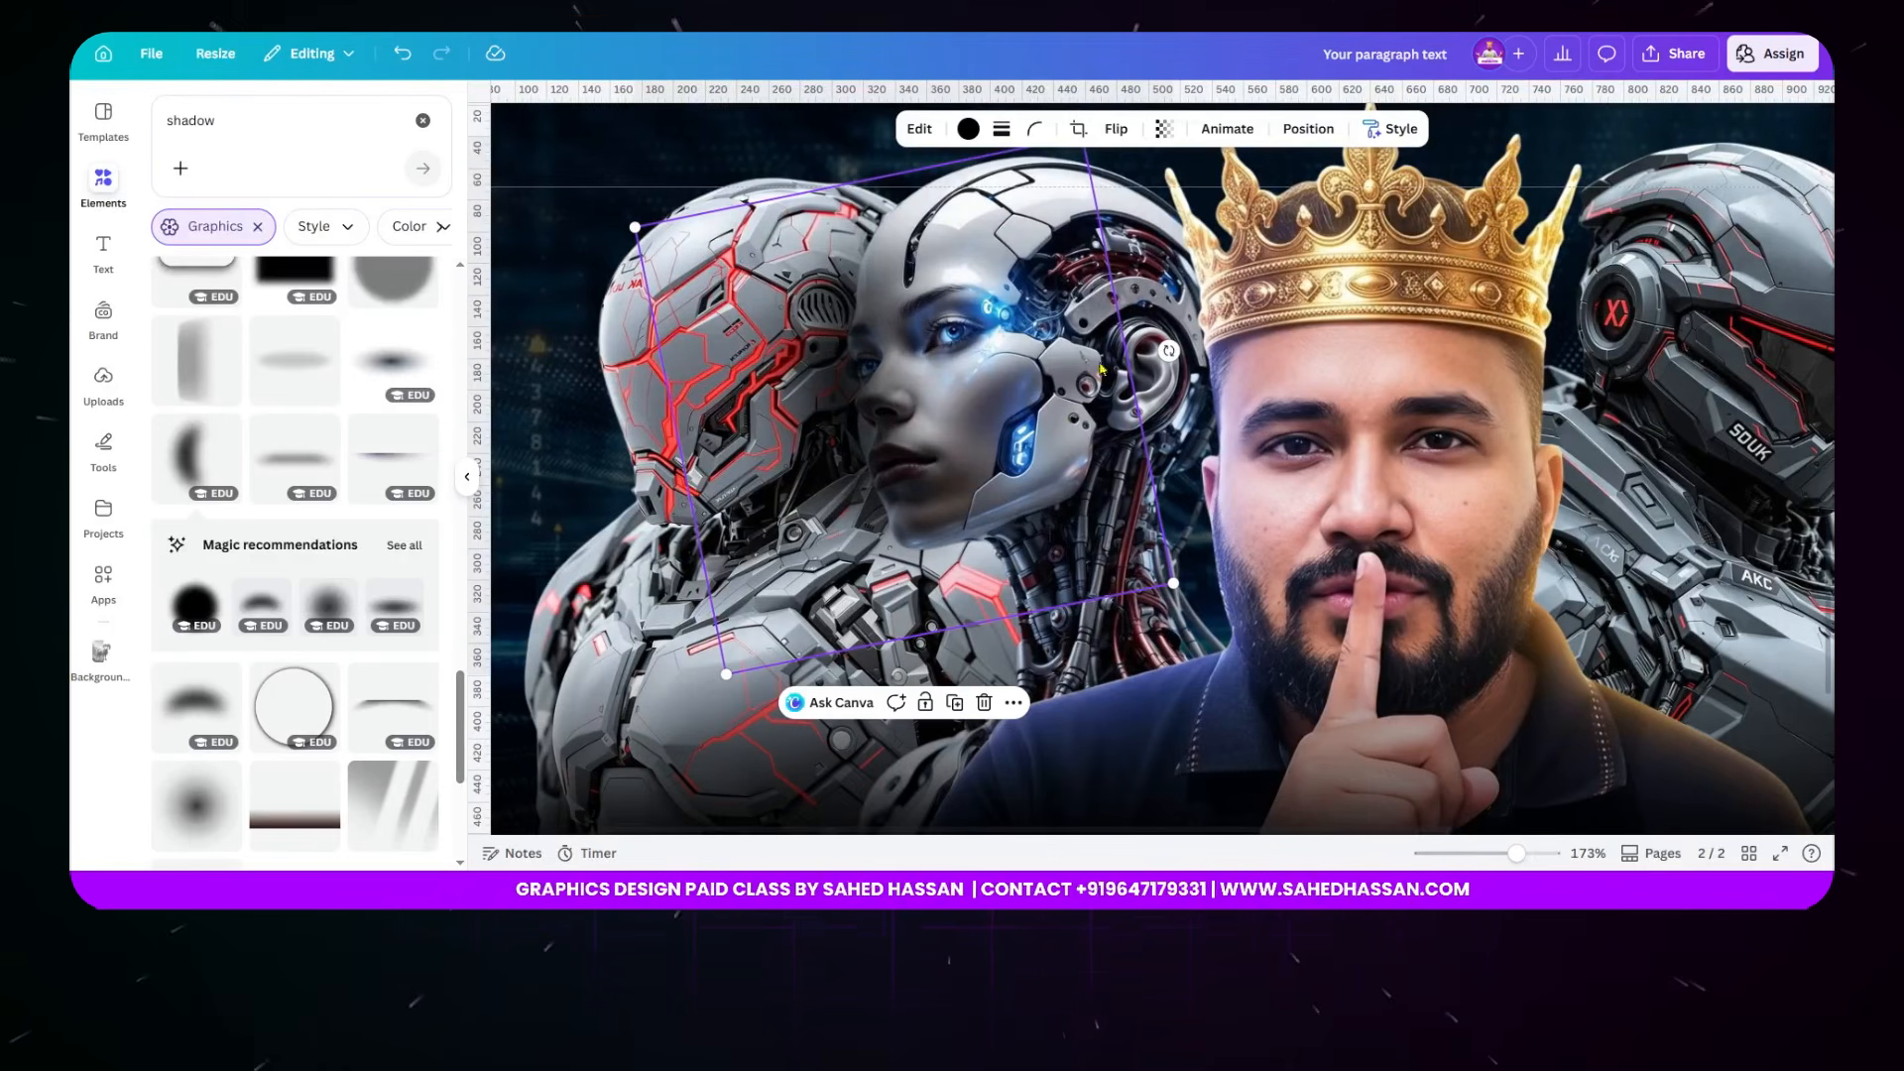
- Send the crescent shadow backward behind the female robot and place a copy lower along her neck at about X 268.6, Y 181.6
left_click(1328, 130)
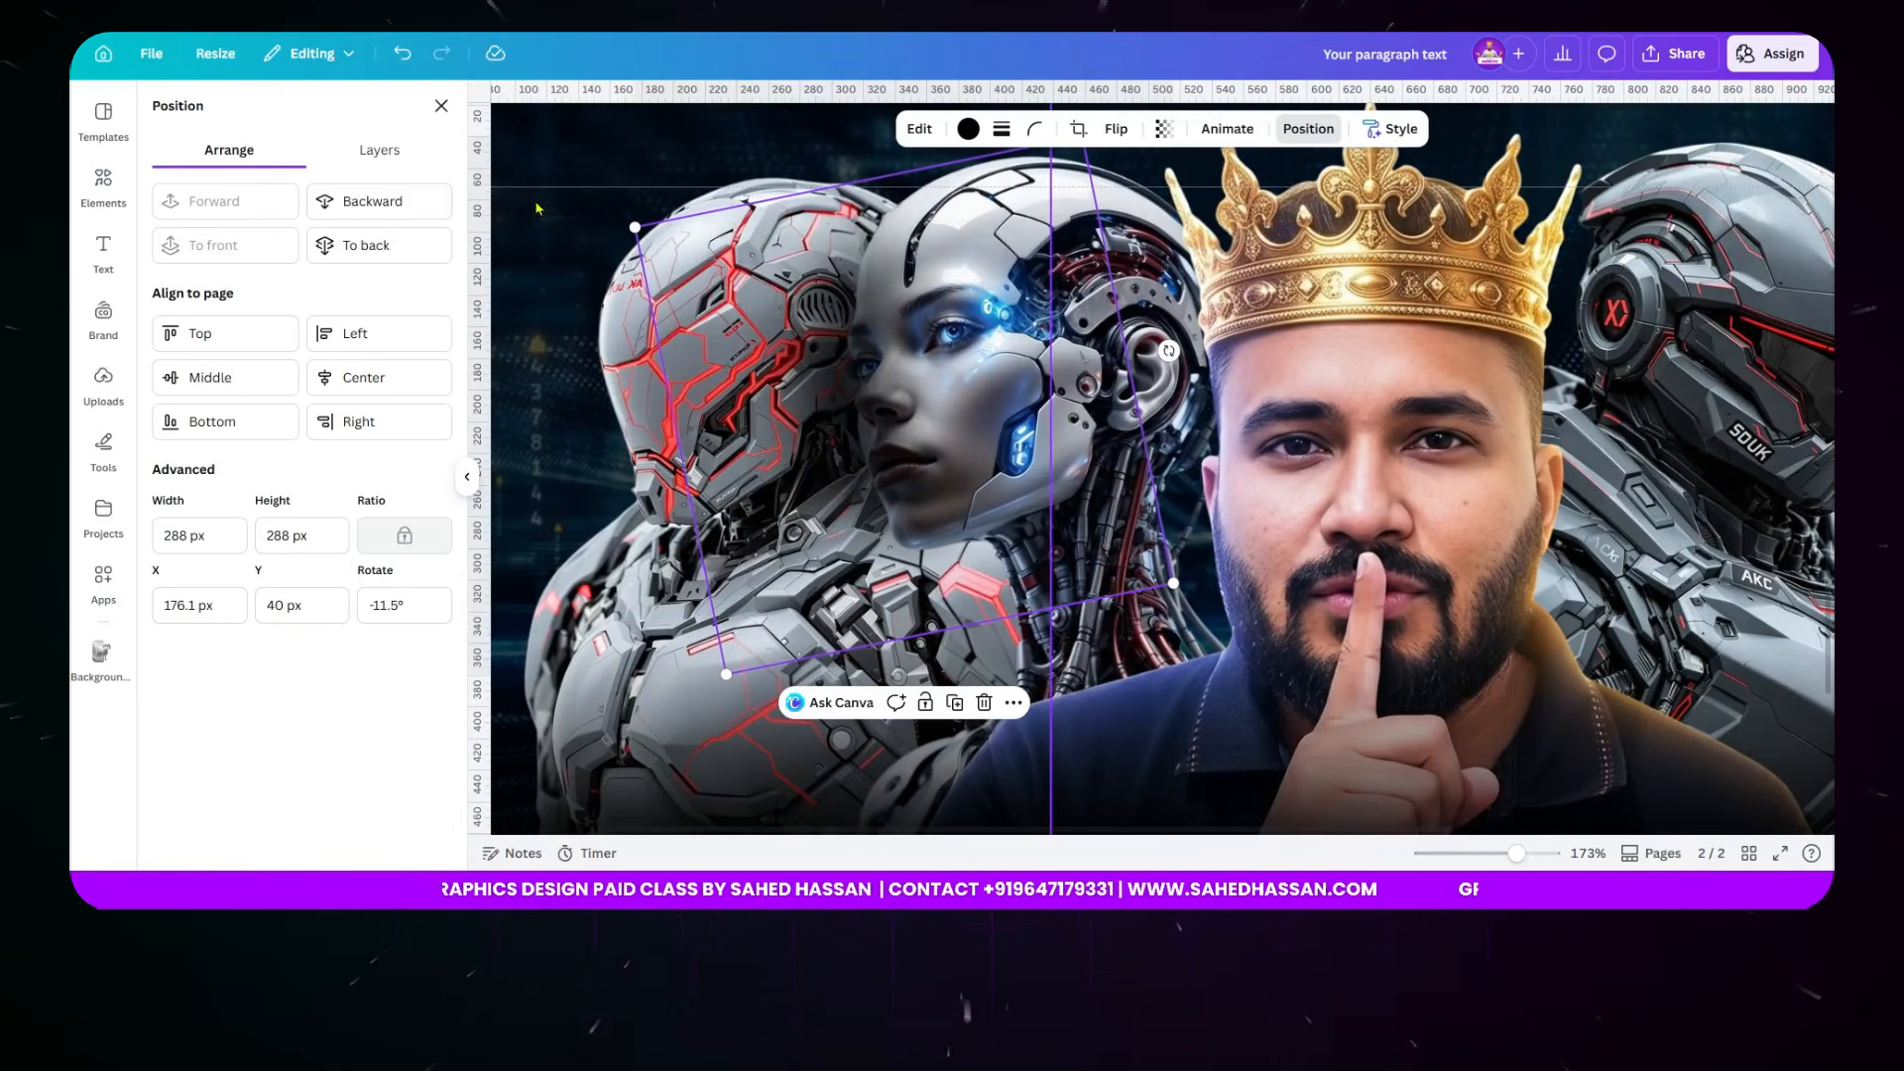
left_click(390, 203)
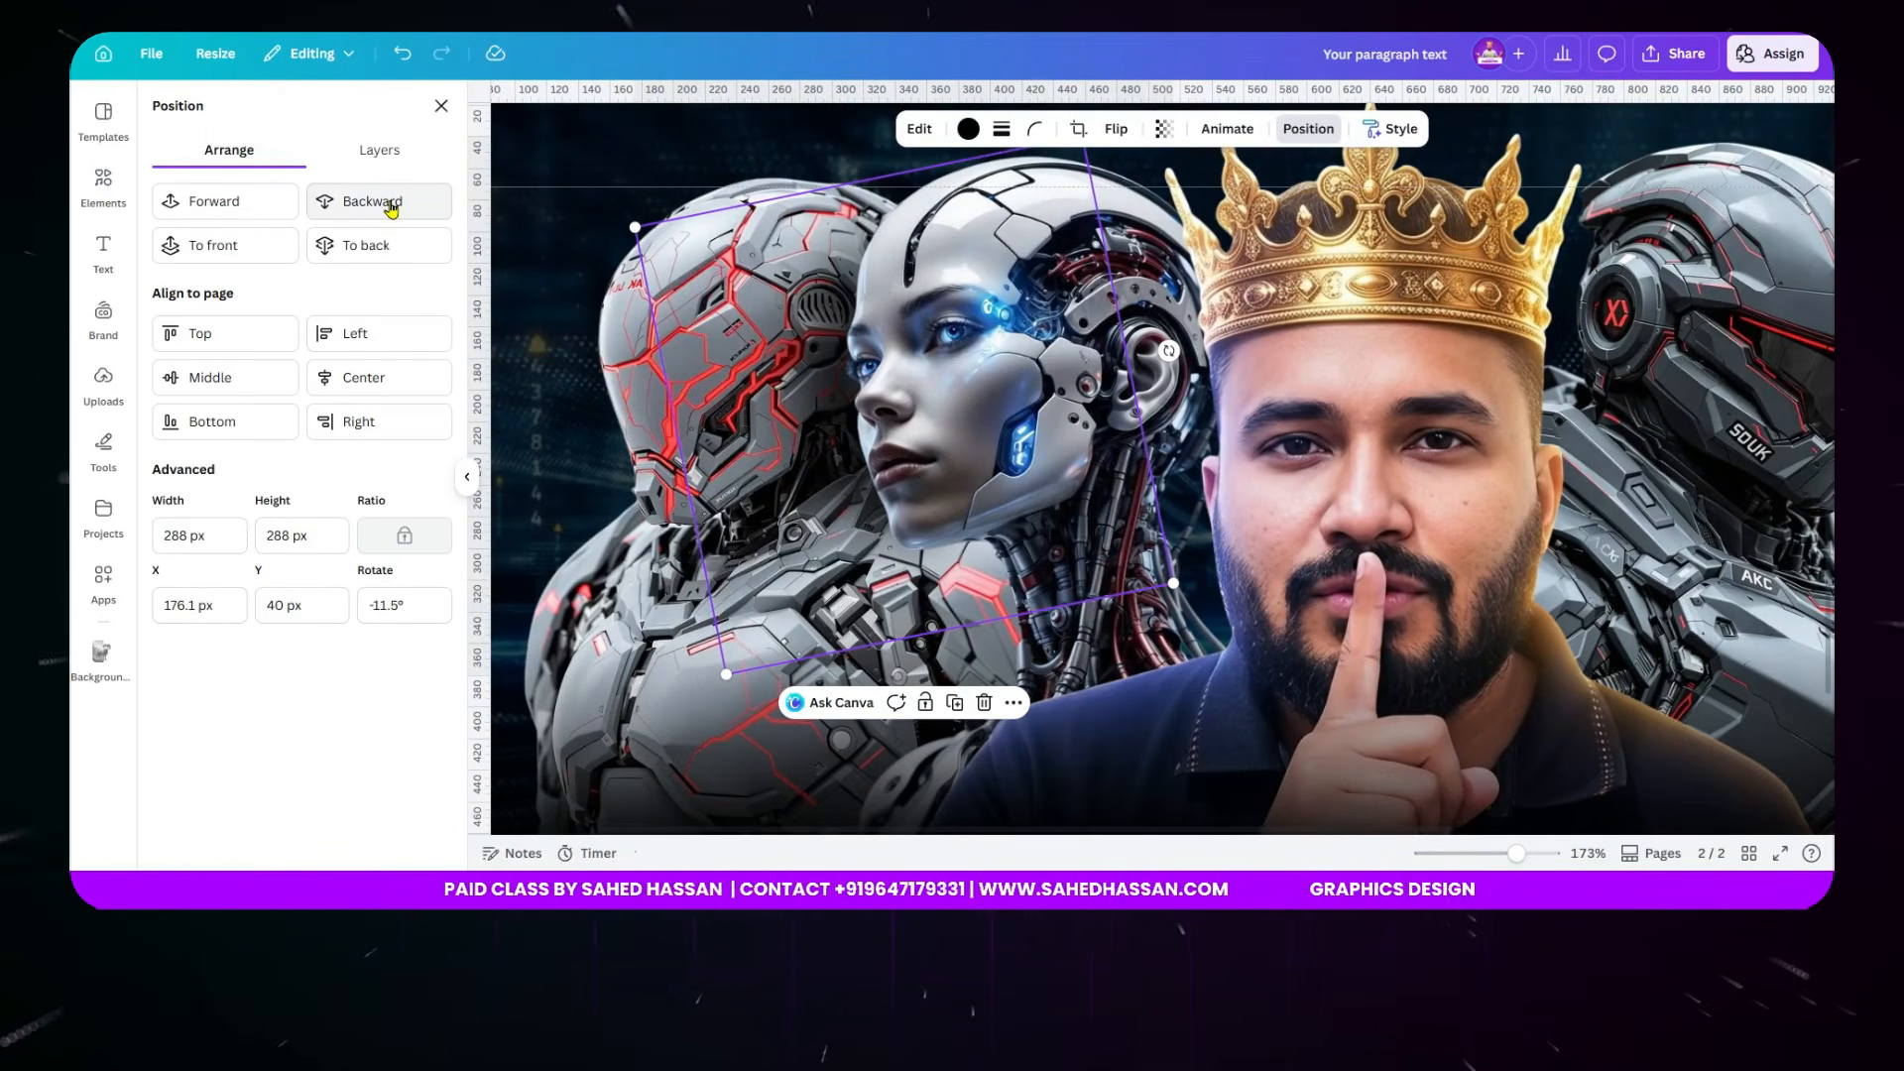
left_click_drag(811, 234, 1002, 422)
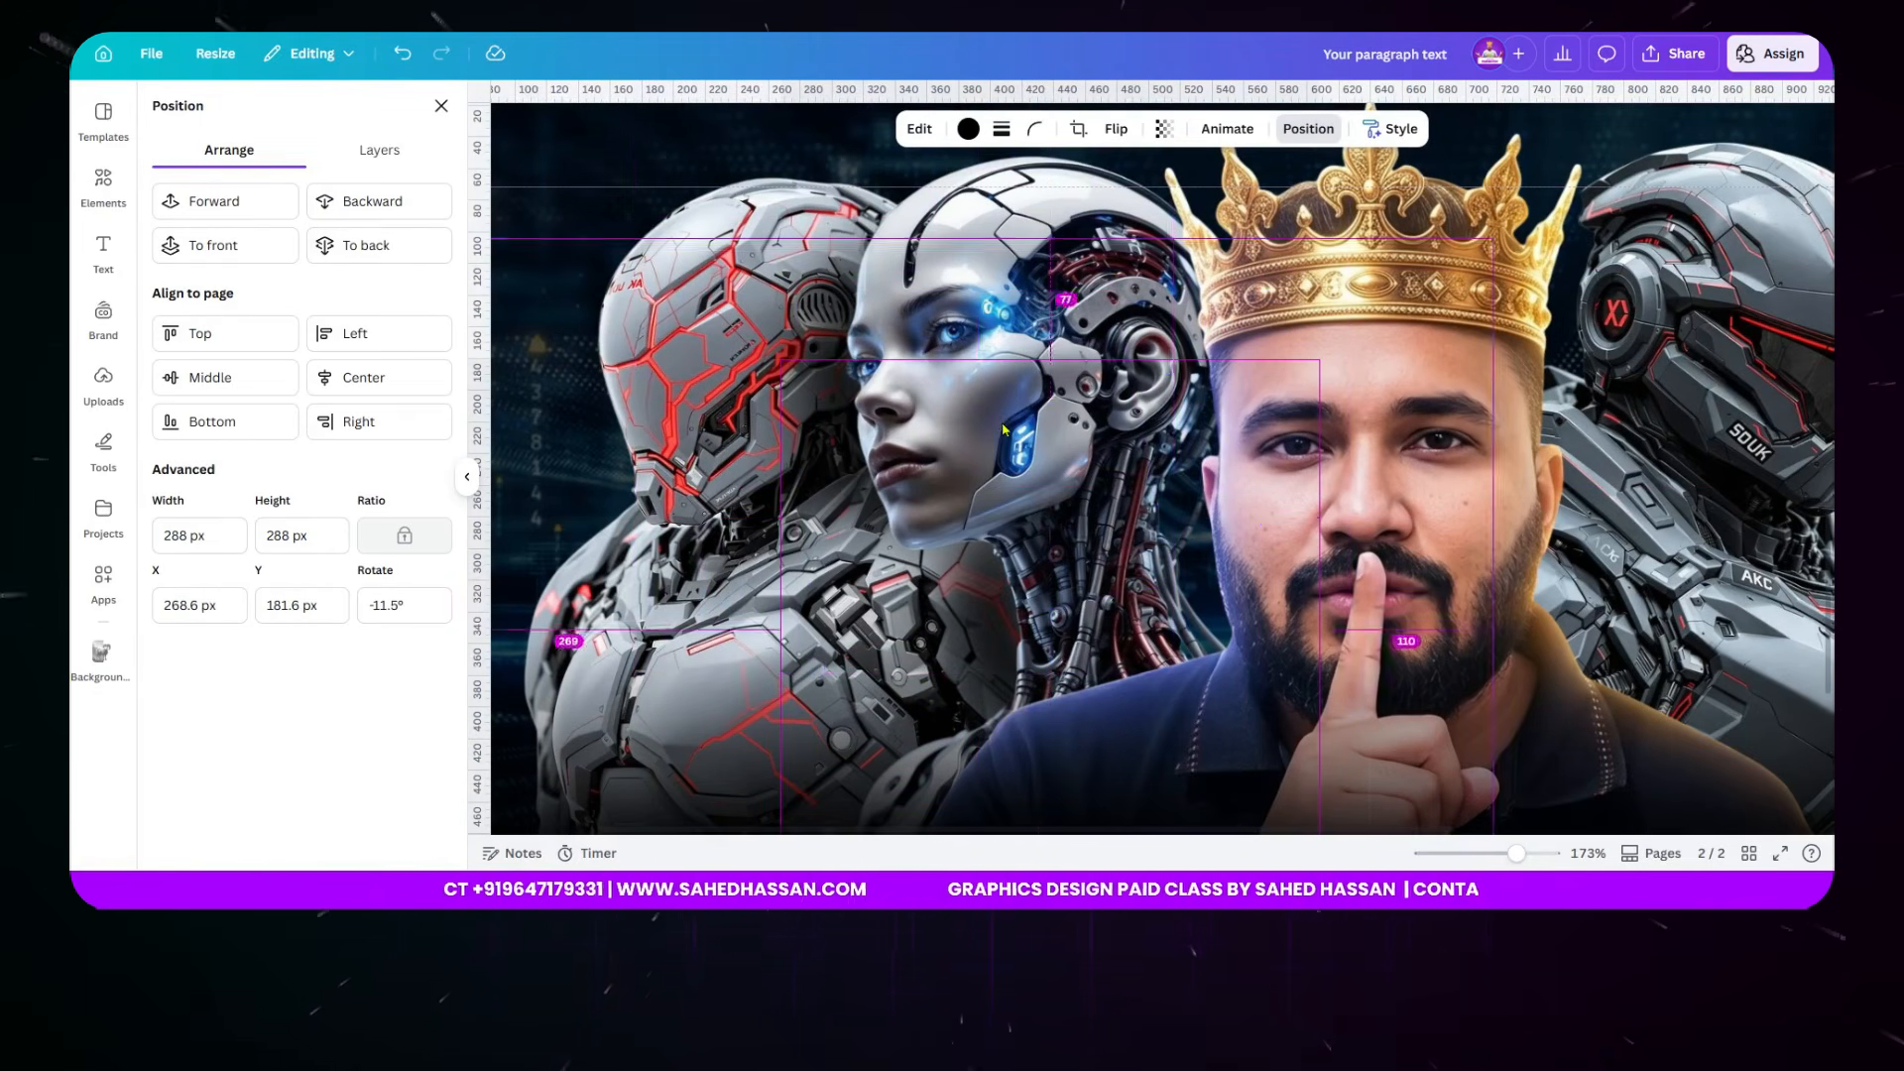
left_click(1100, 333)
- Place another crescent shadow between the dark armoured and blue robots, rotate it to about -170.2° and send it backward behind the armoured robot
scroll(1069, 351, "down", 3)
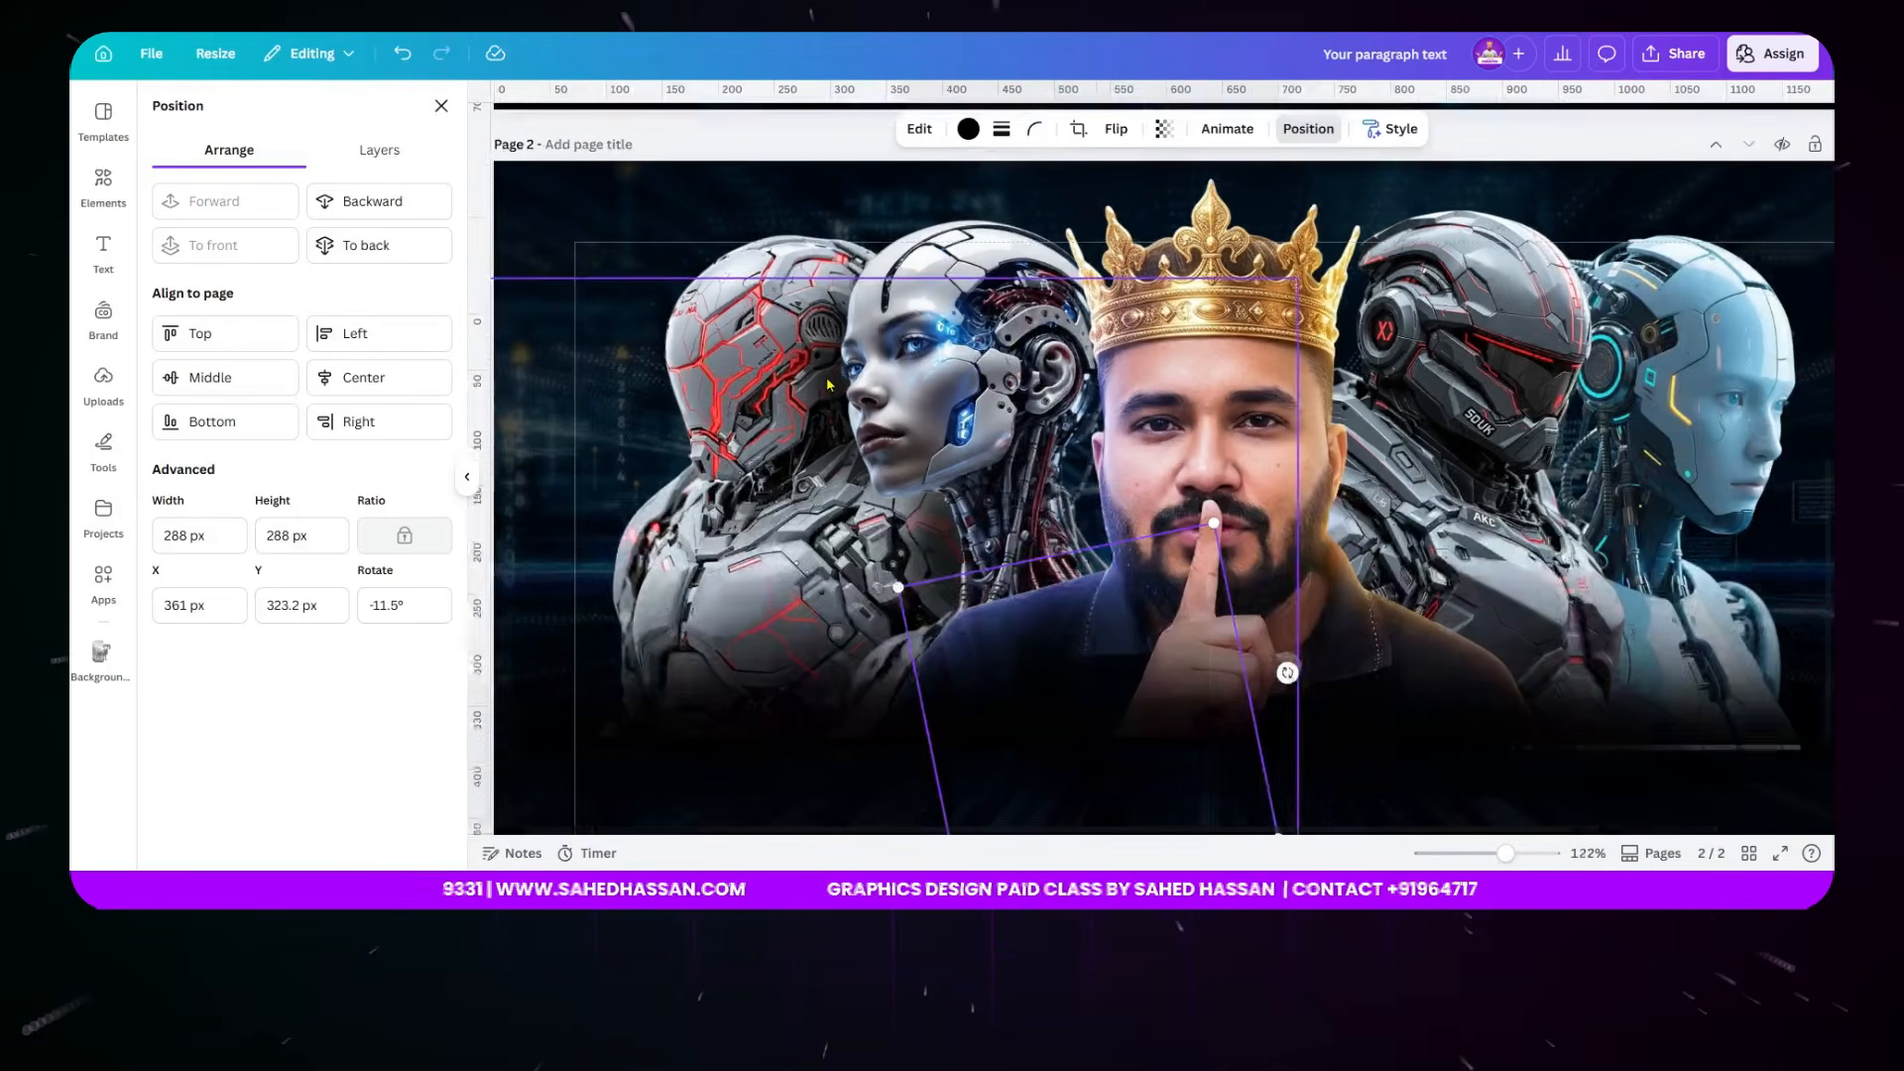
left_click_drag(1062, 652, 1540, 332)
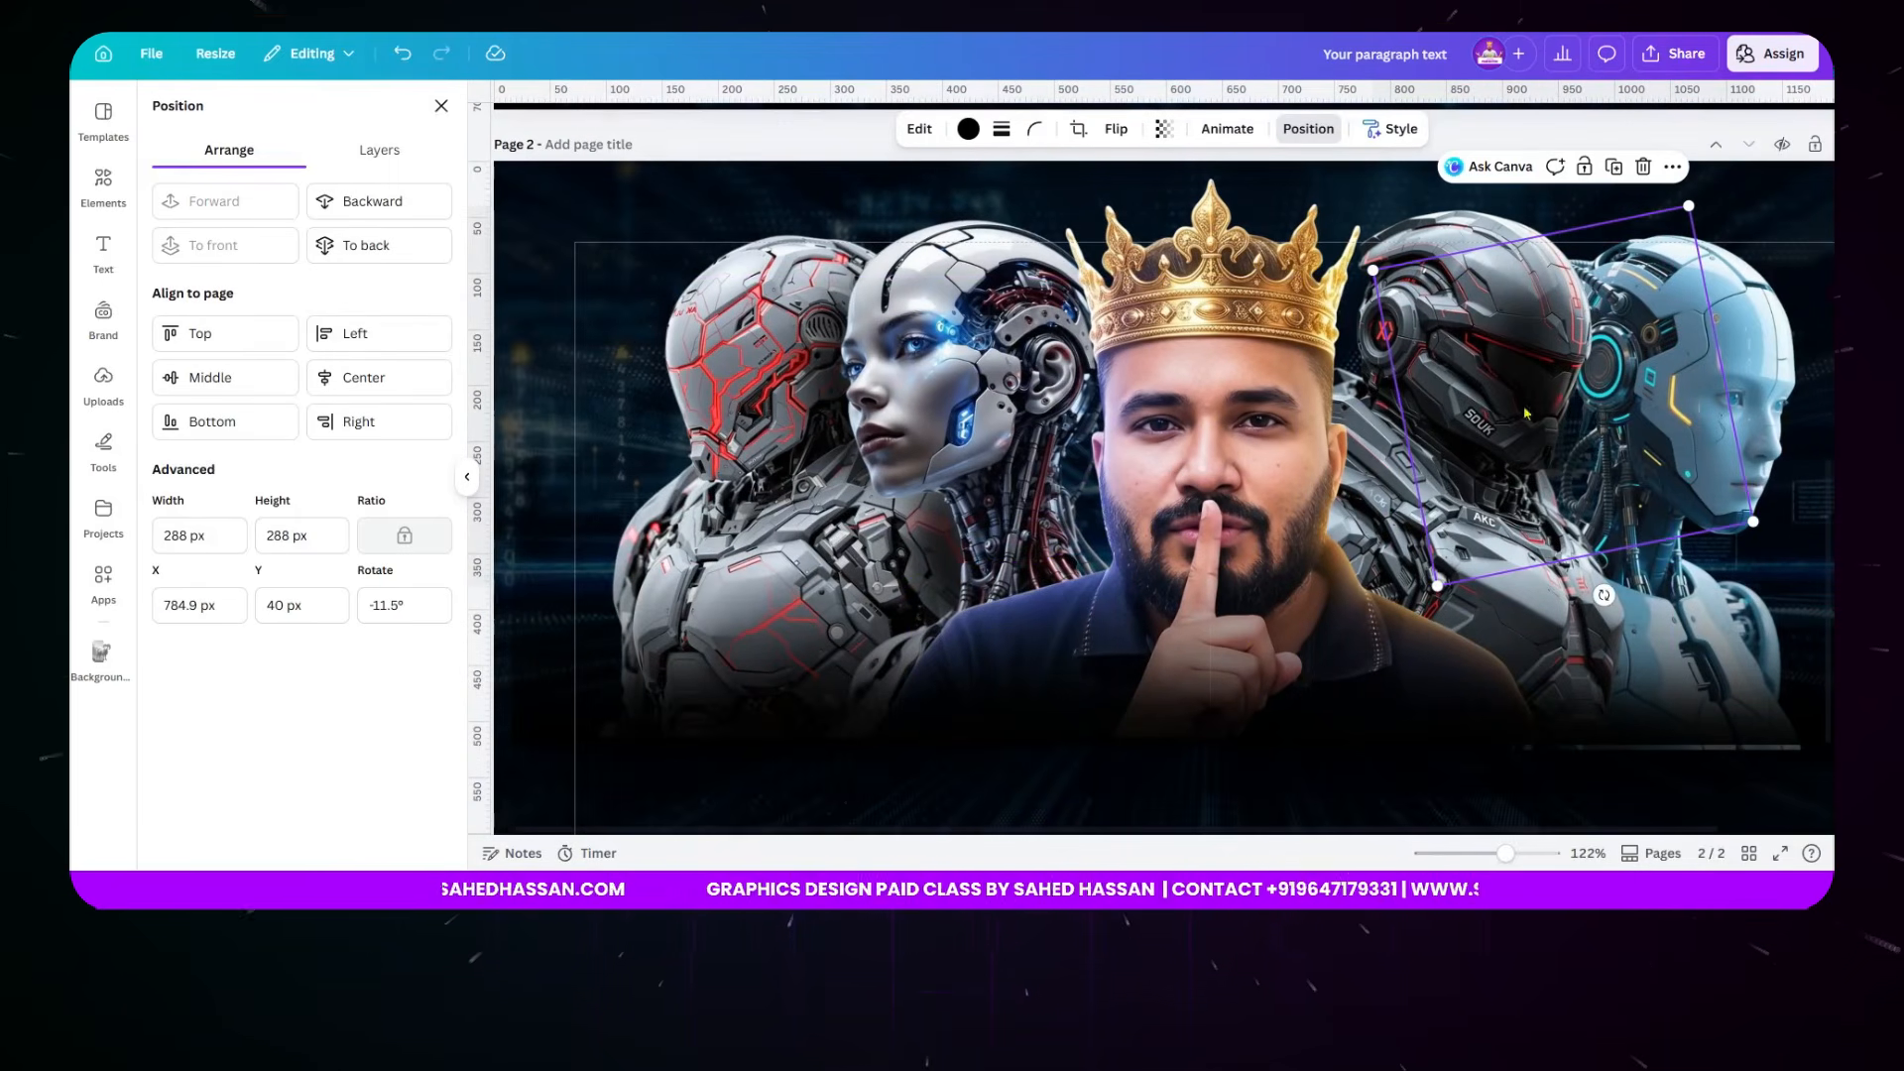
left_click_drag(1604, 595, 1592, 181)
left_click_drag(1661, 360, 1655, 311)
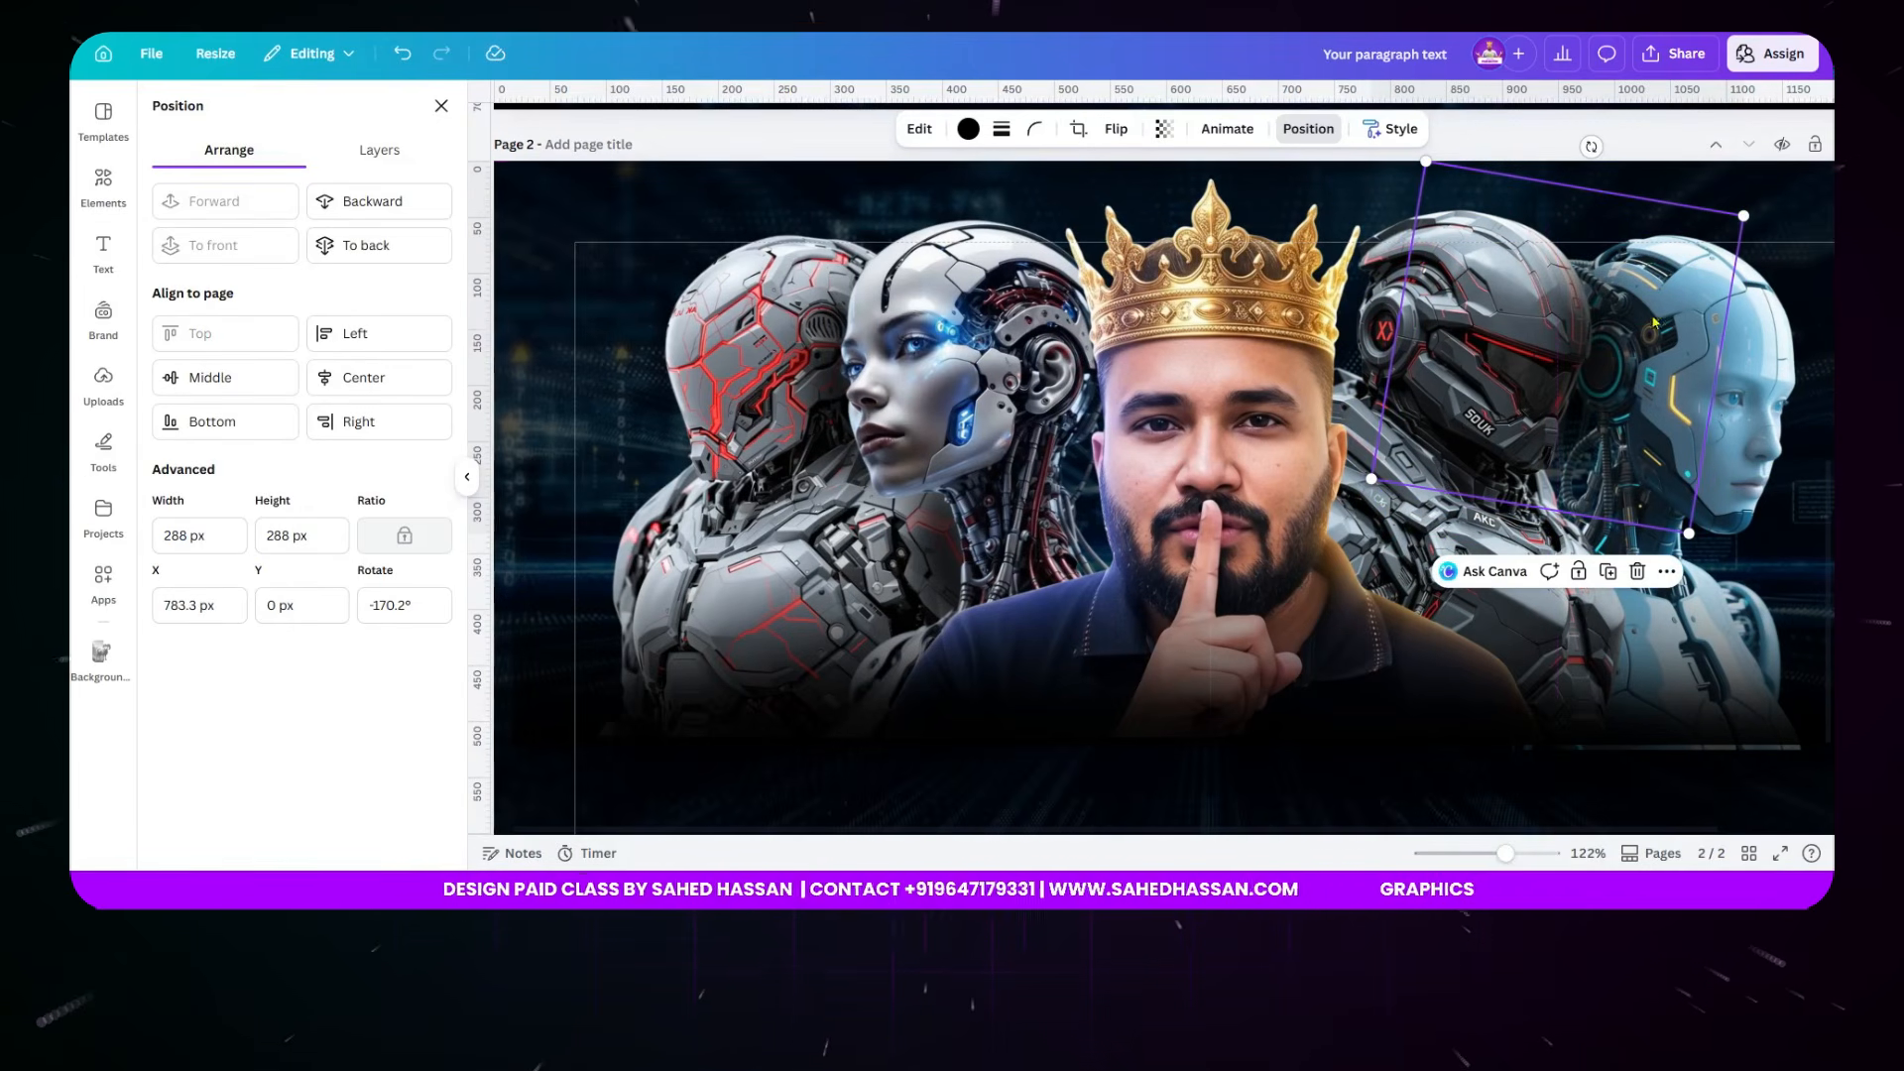
left_click(393, 210)
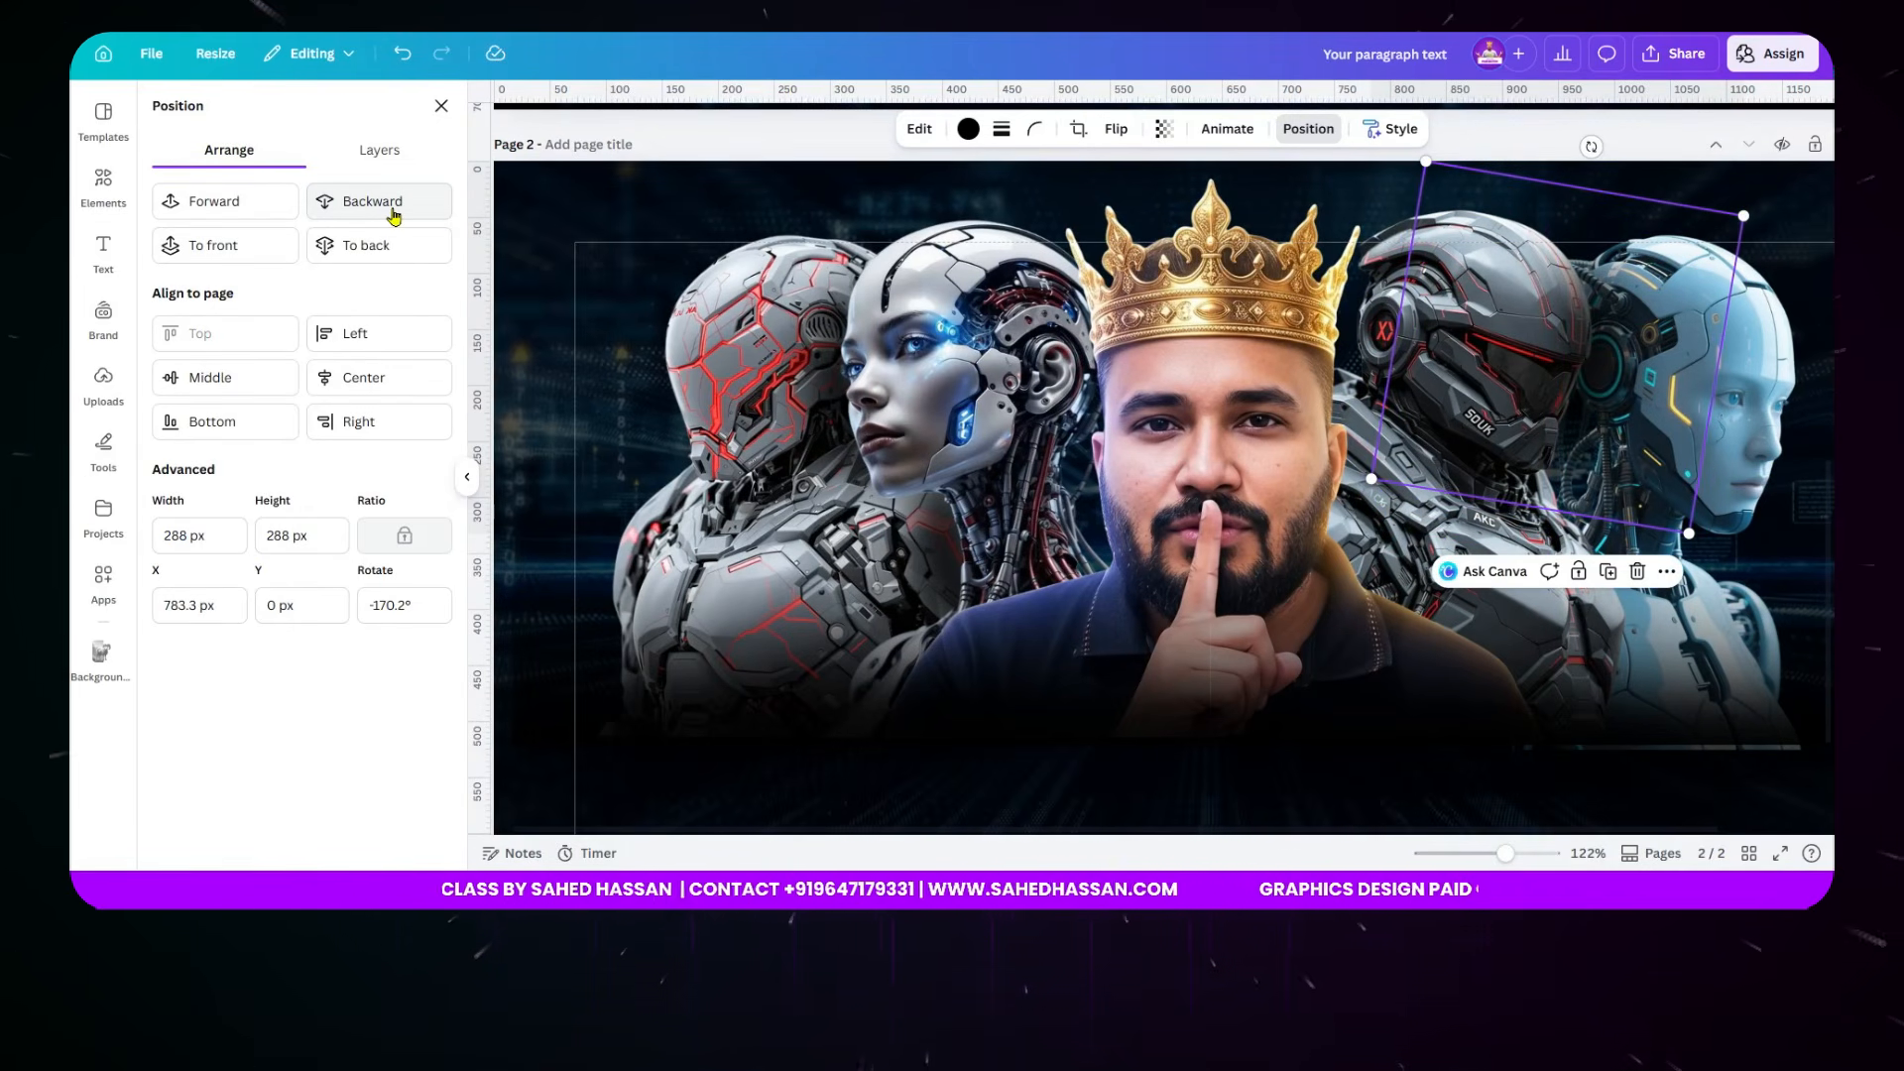
left_click(395, 217)
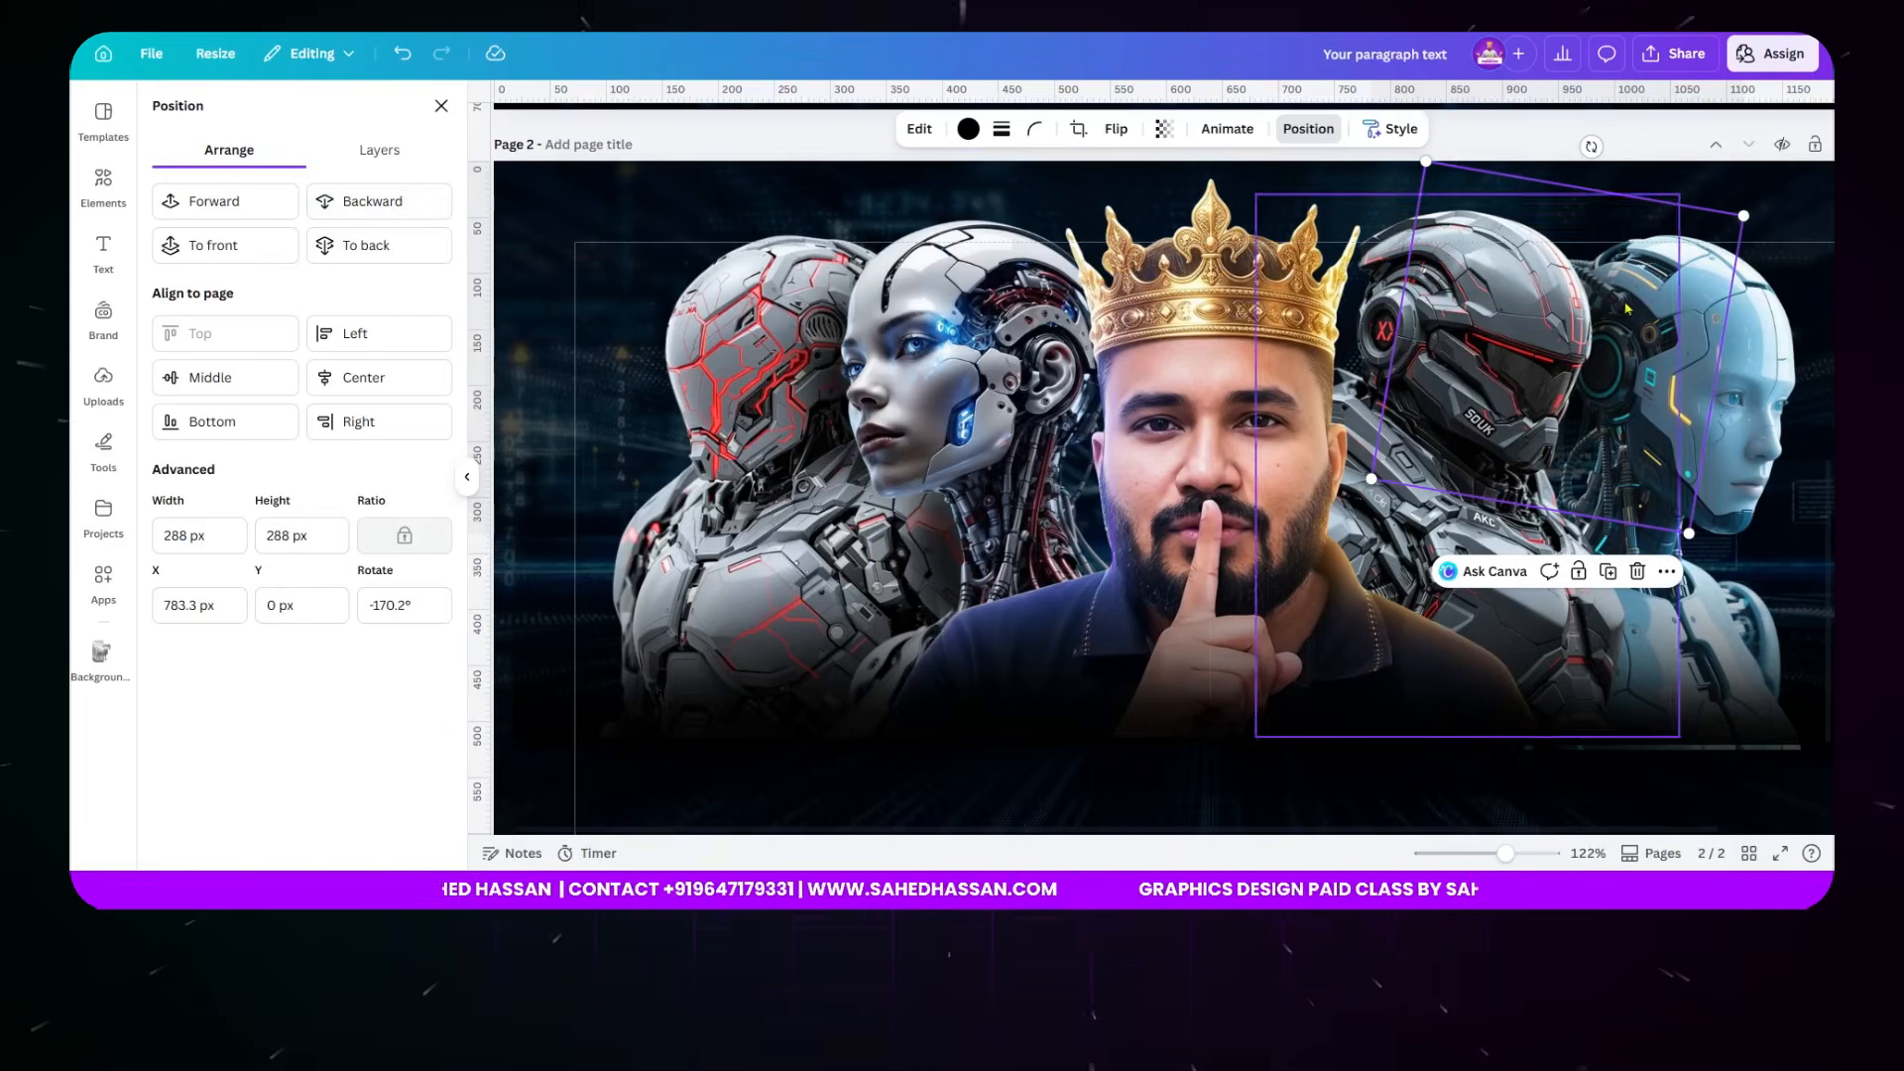
- Position a crescent shadow lower over the blue robot's torso at about X 824.3, Y 273.3, rotated to about 177.9°
left_click_drag(1710, 295, 1719, 549)
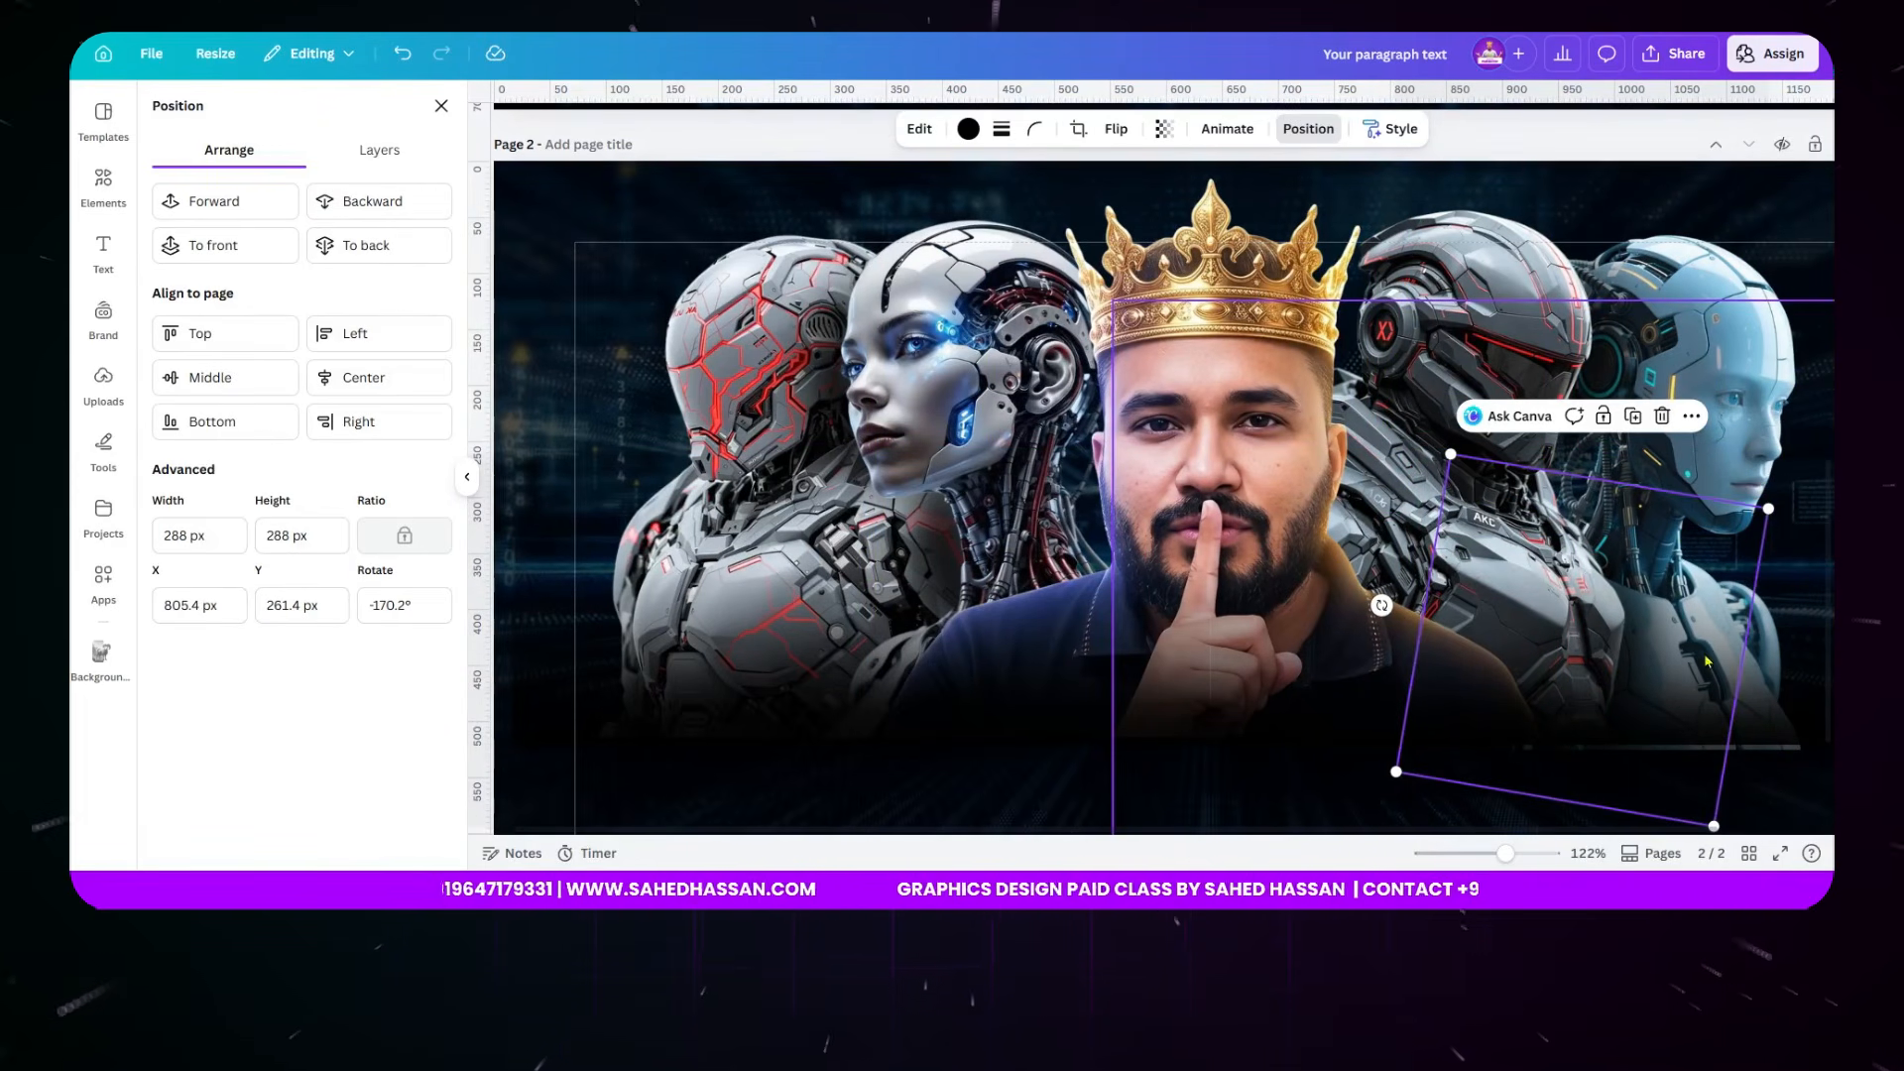
left_click_drag(1382, 605, 1379, 647)
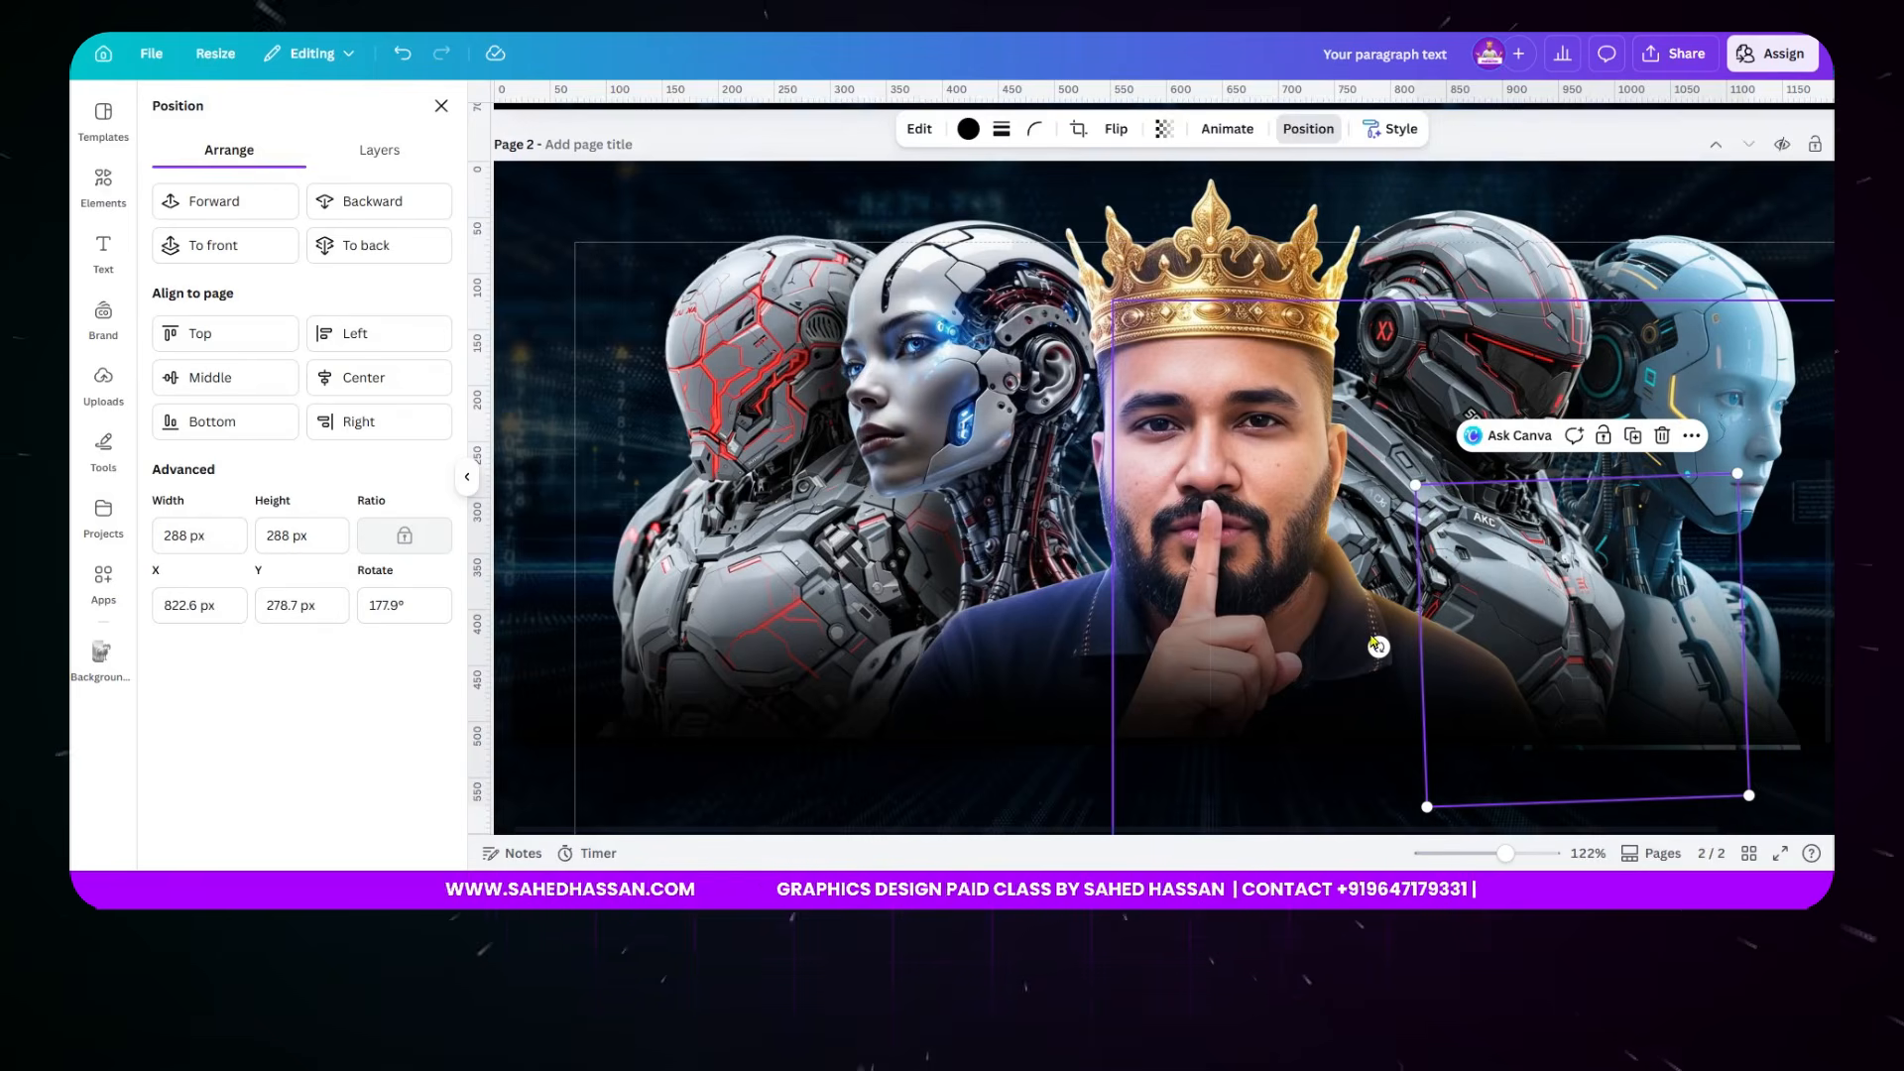
left_click_drag(1721, 523, 1723, 516)
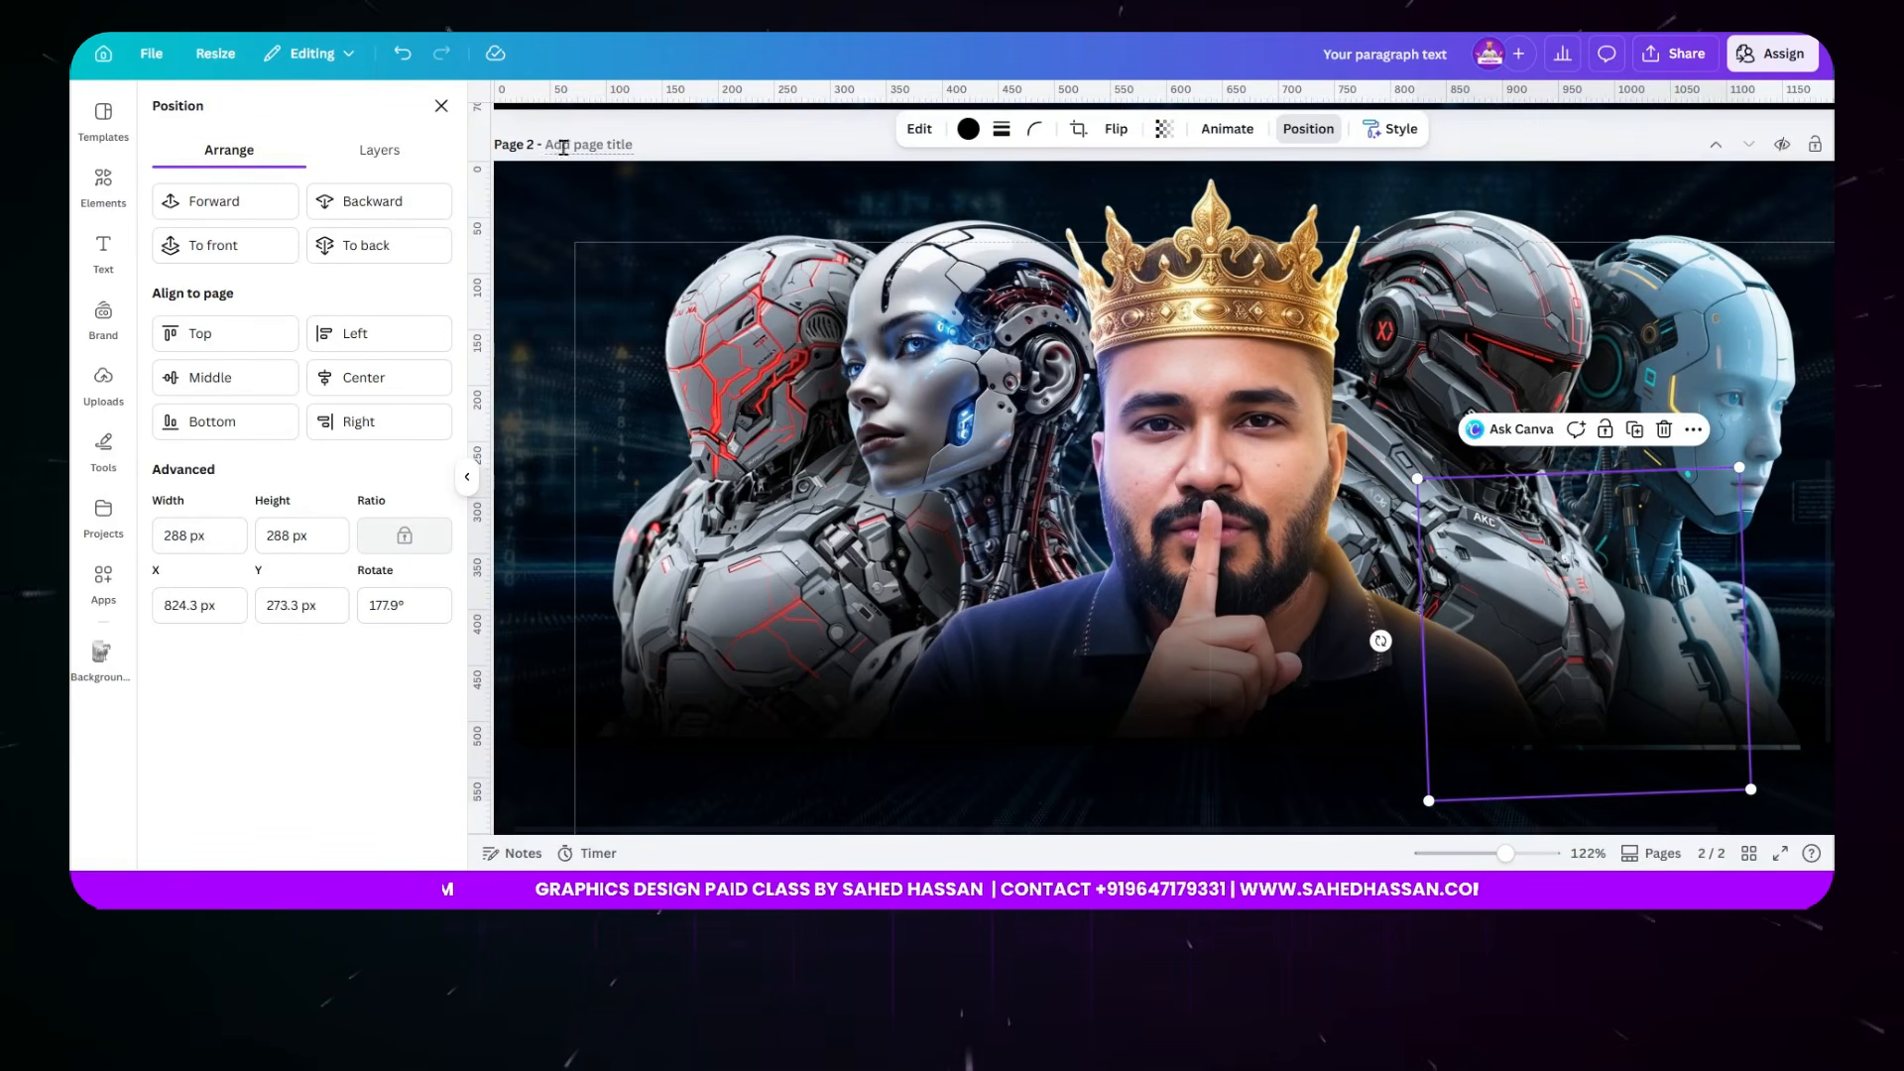
left_click(441, 106)
scroll(990, 373, "down", 4)
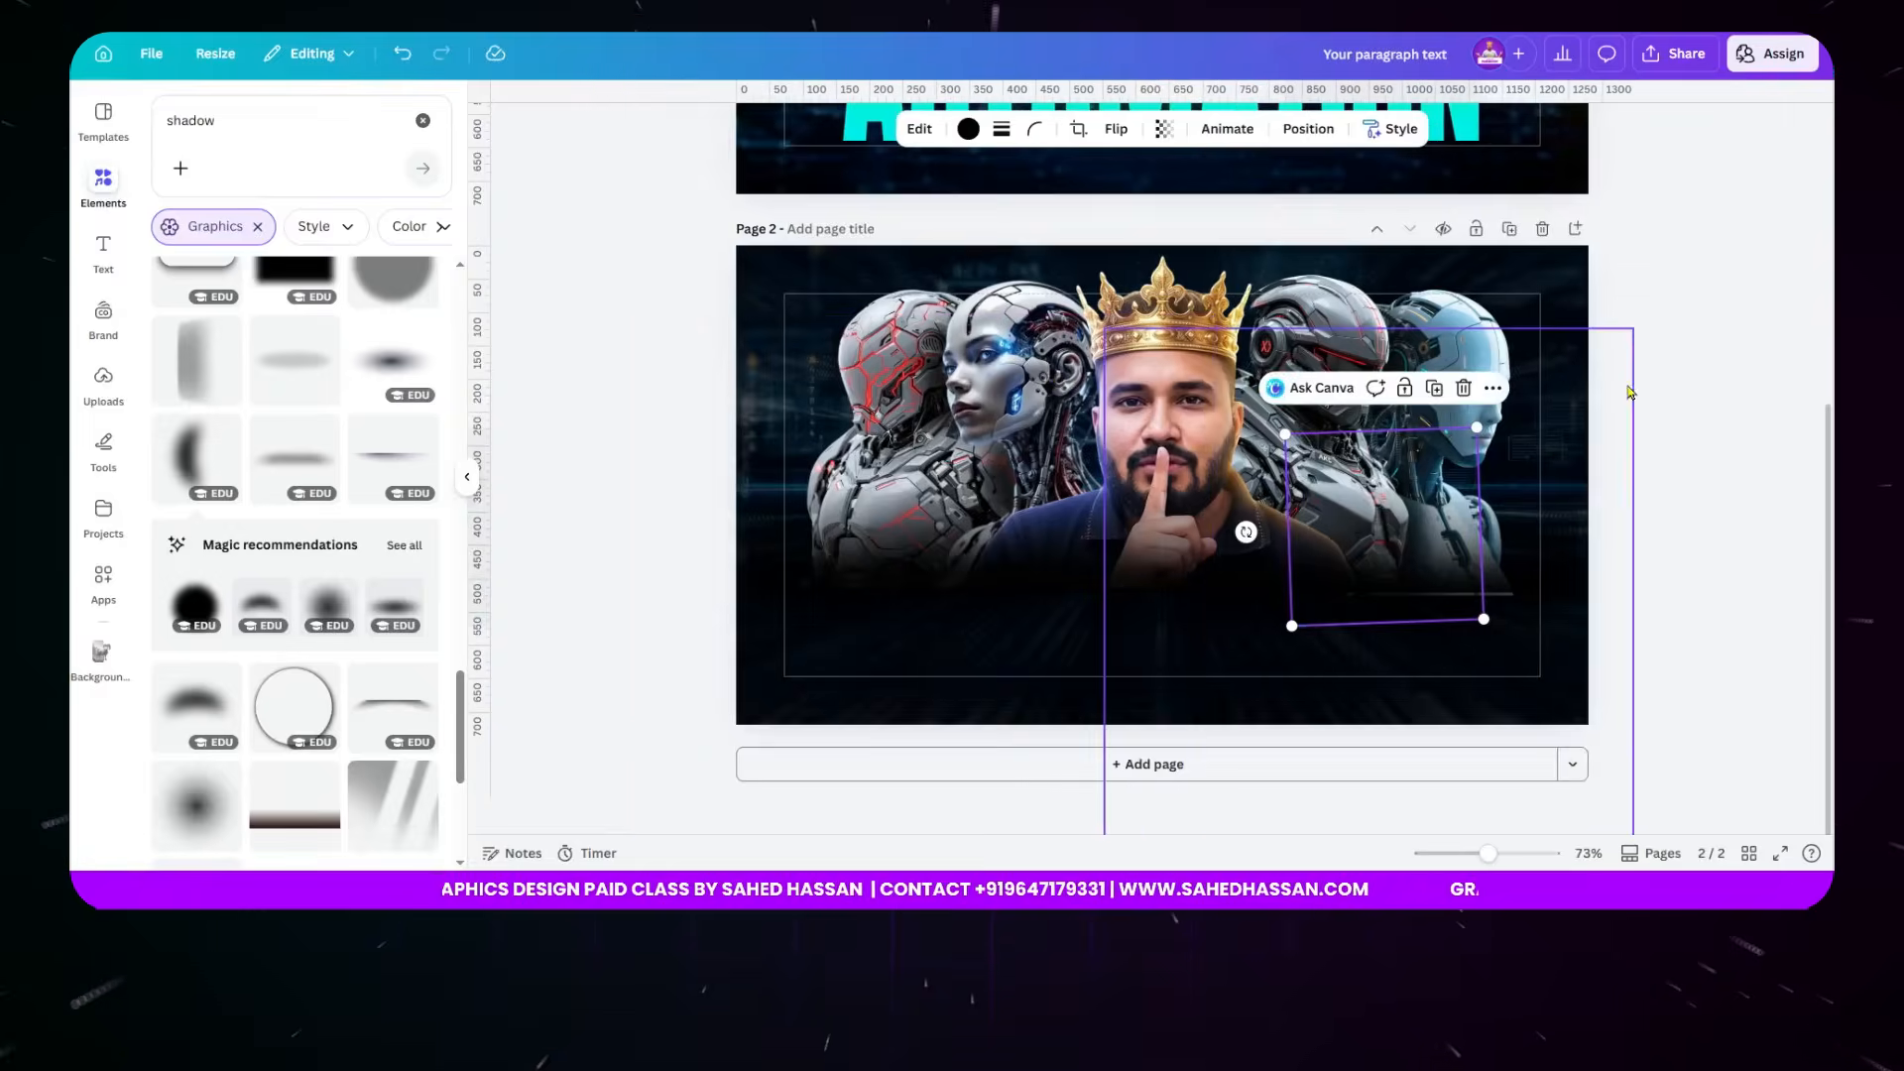
left_click(1738, 404)
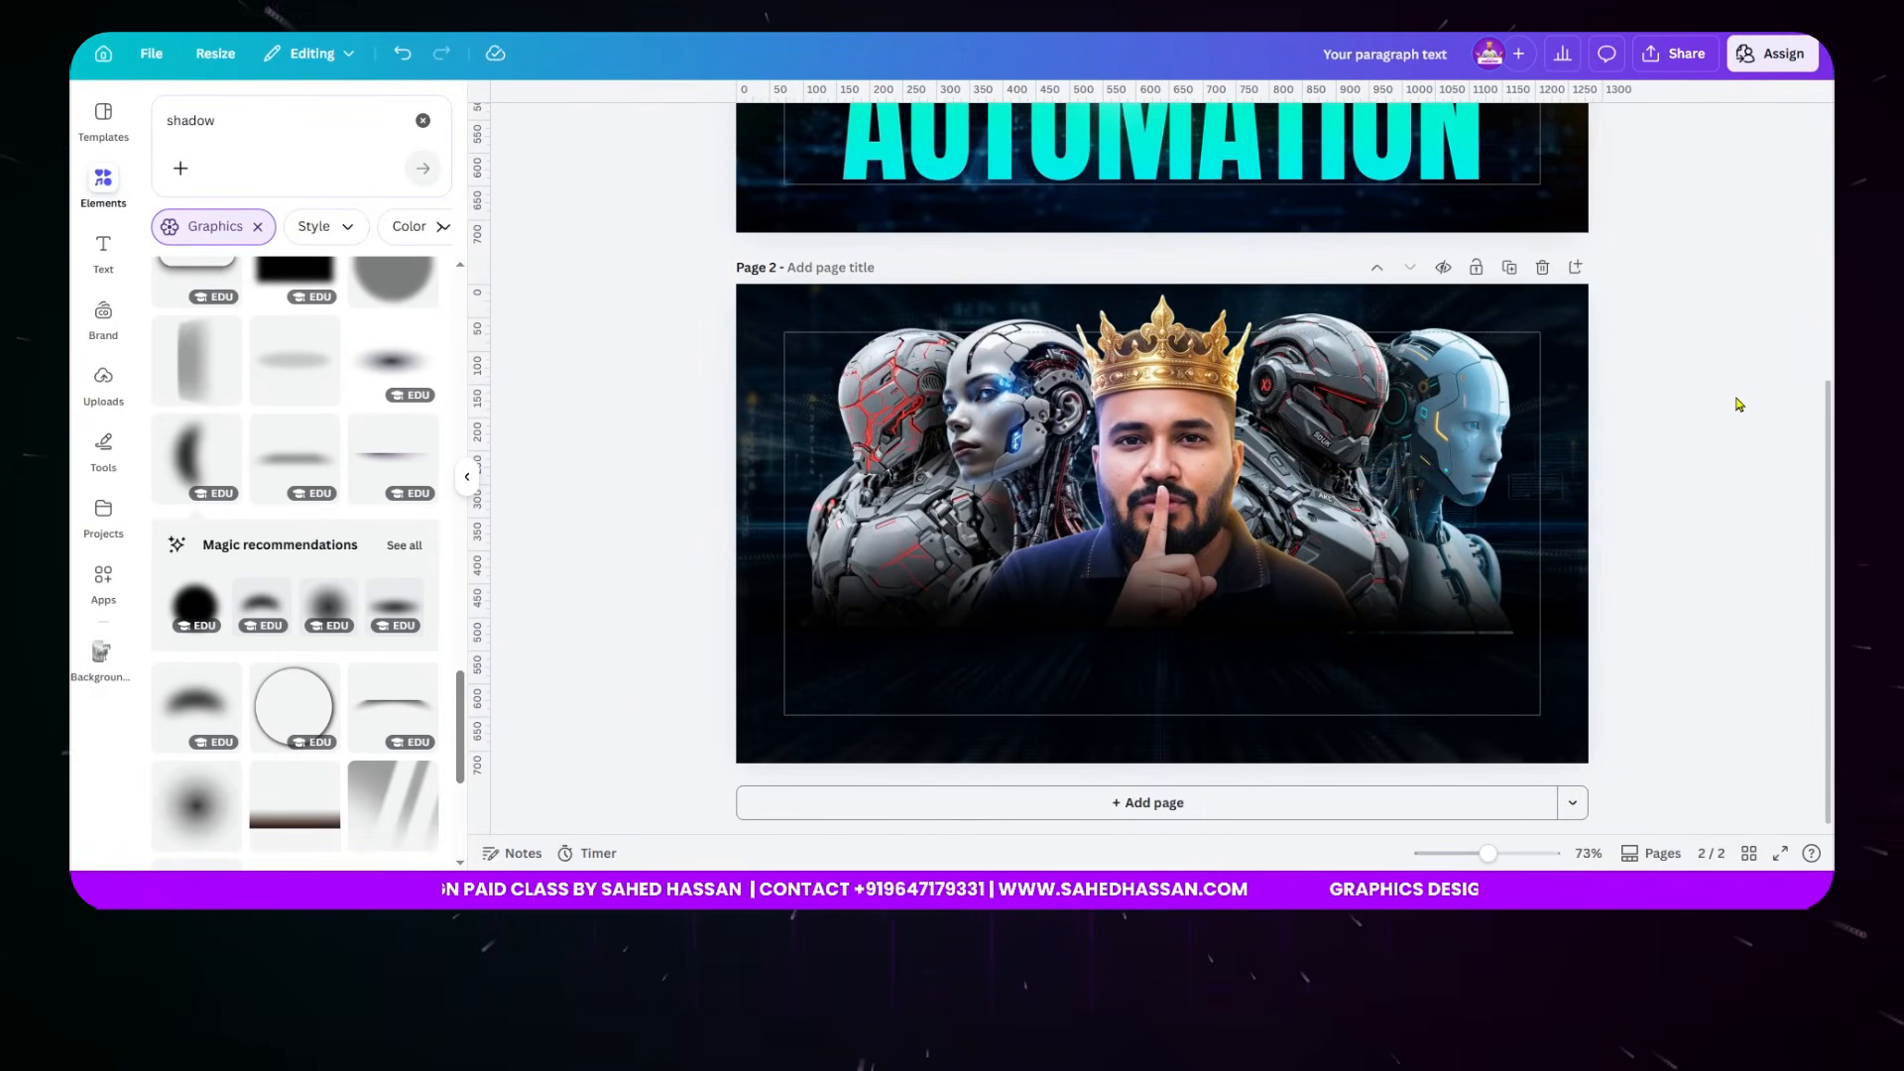
- Compare the shading around the page 2 figures with the finished AUTOMATION thumbnail on page 1
scroll(1738, 404, "down", 1)
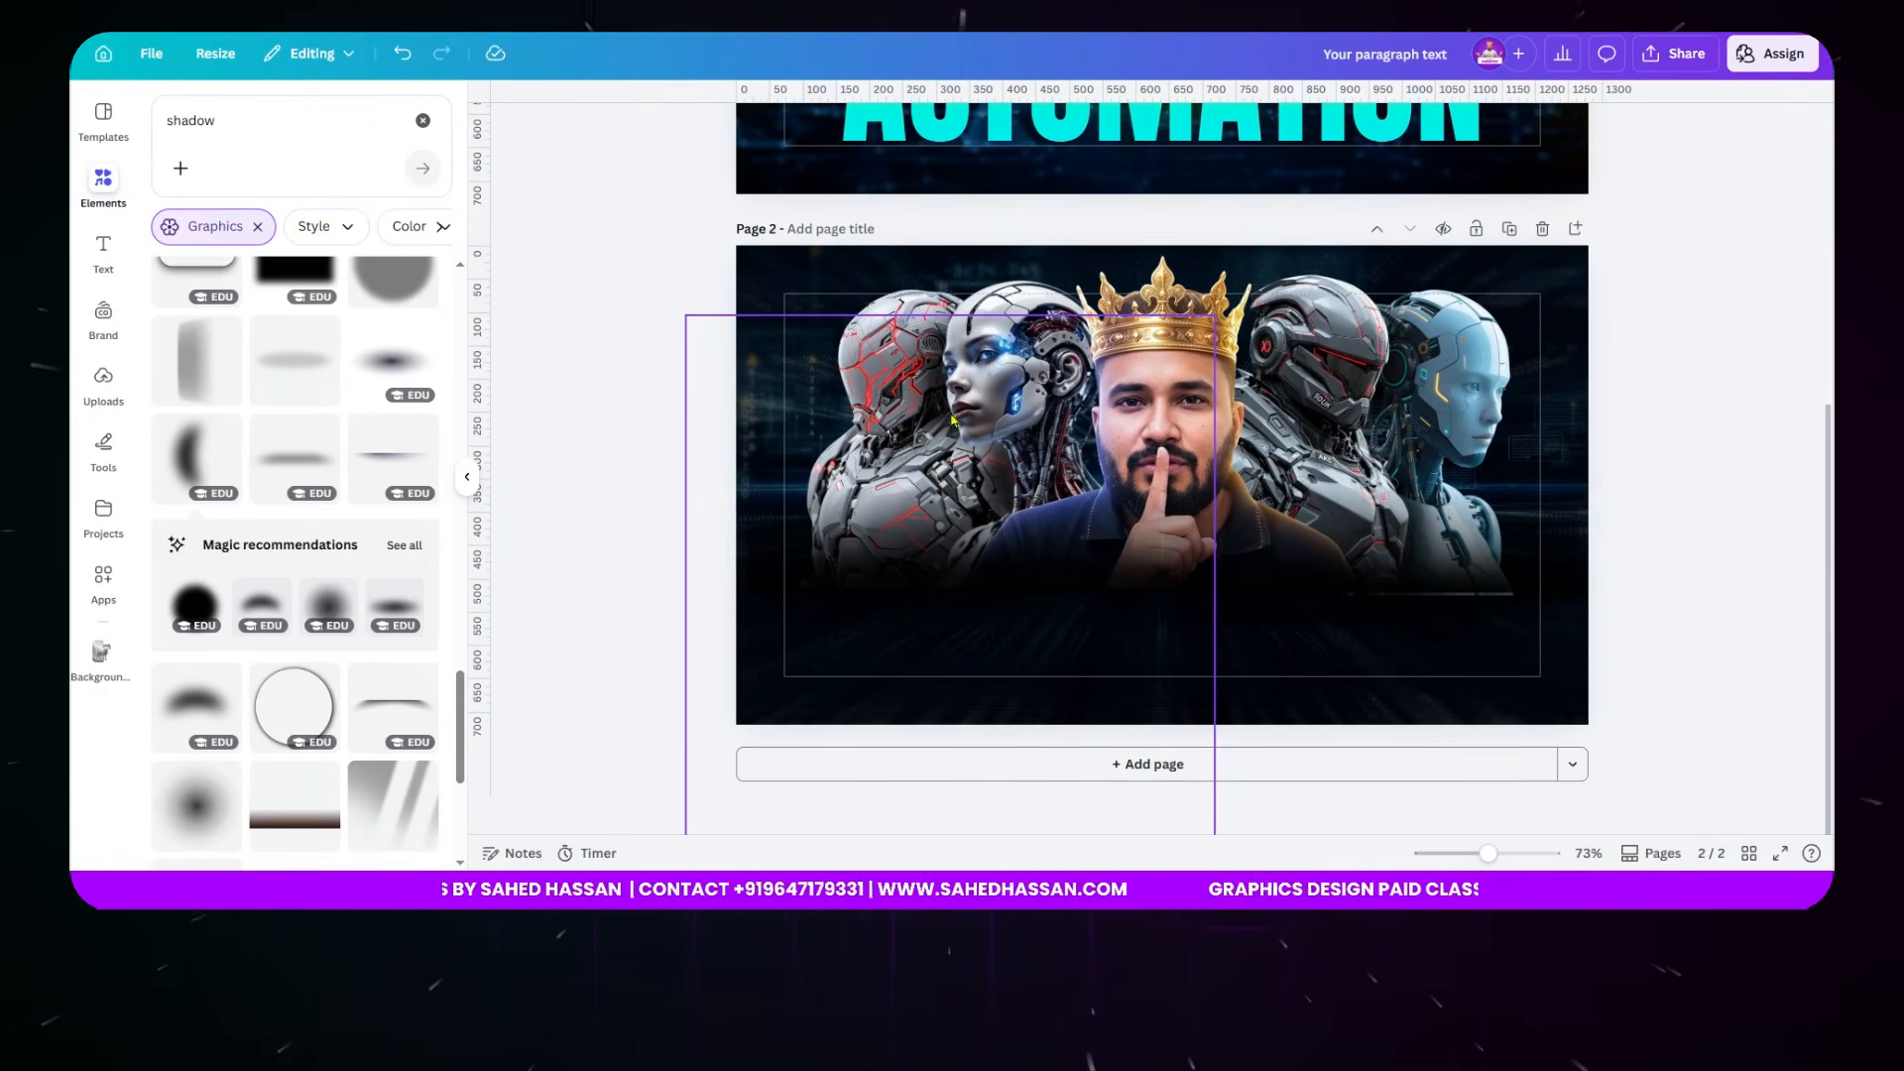
scroll(887, 317, "up", 1)
scroll(991, 396, "down", 1)
scroll(1190, 446, "up", 1)
scroll(1544, 509, "down", 1)
scroll(1730, 545, "up", 1)
scroll(1730, 544, "down", 1)
scroll(1500, 443, "up", 9)
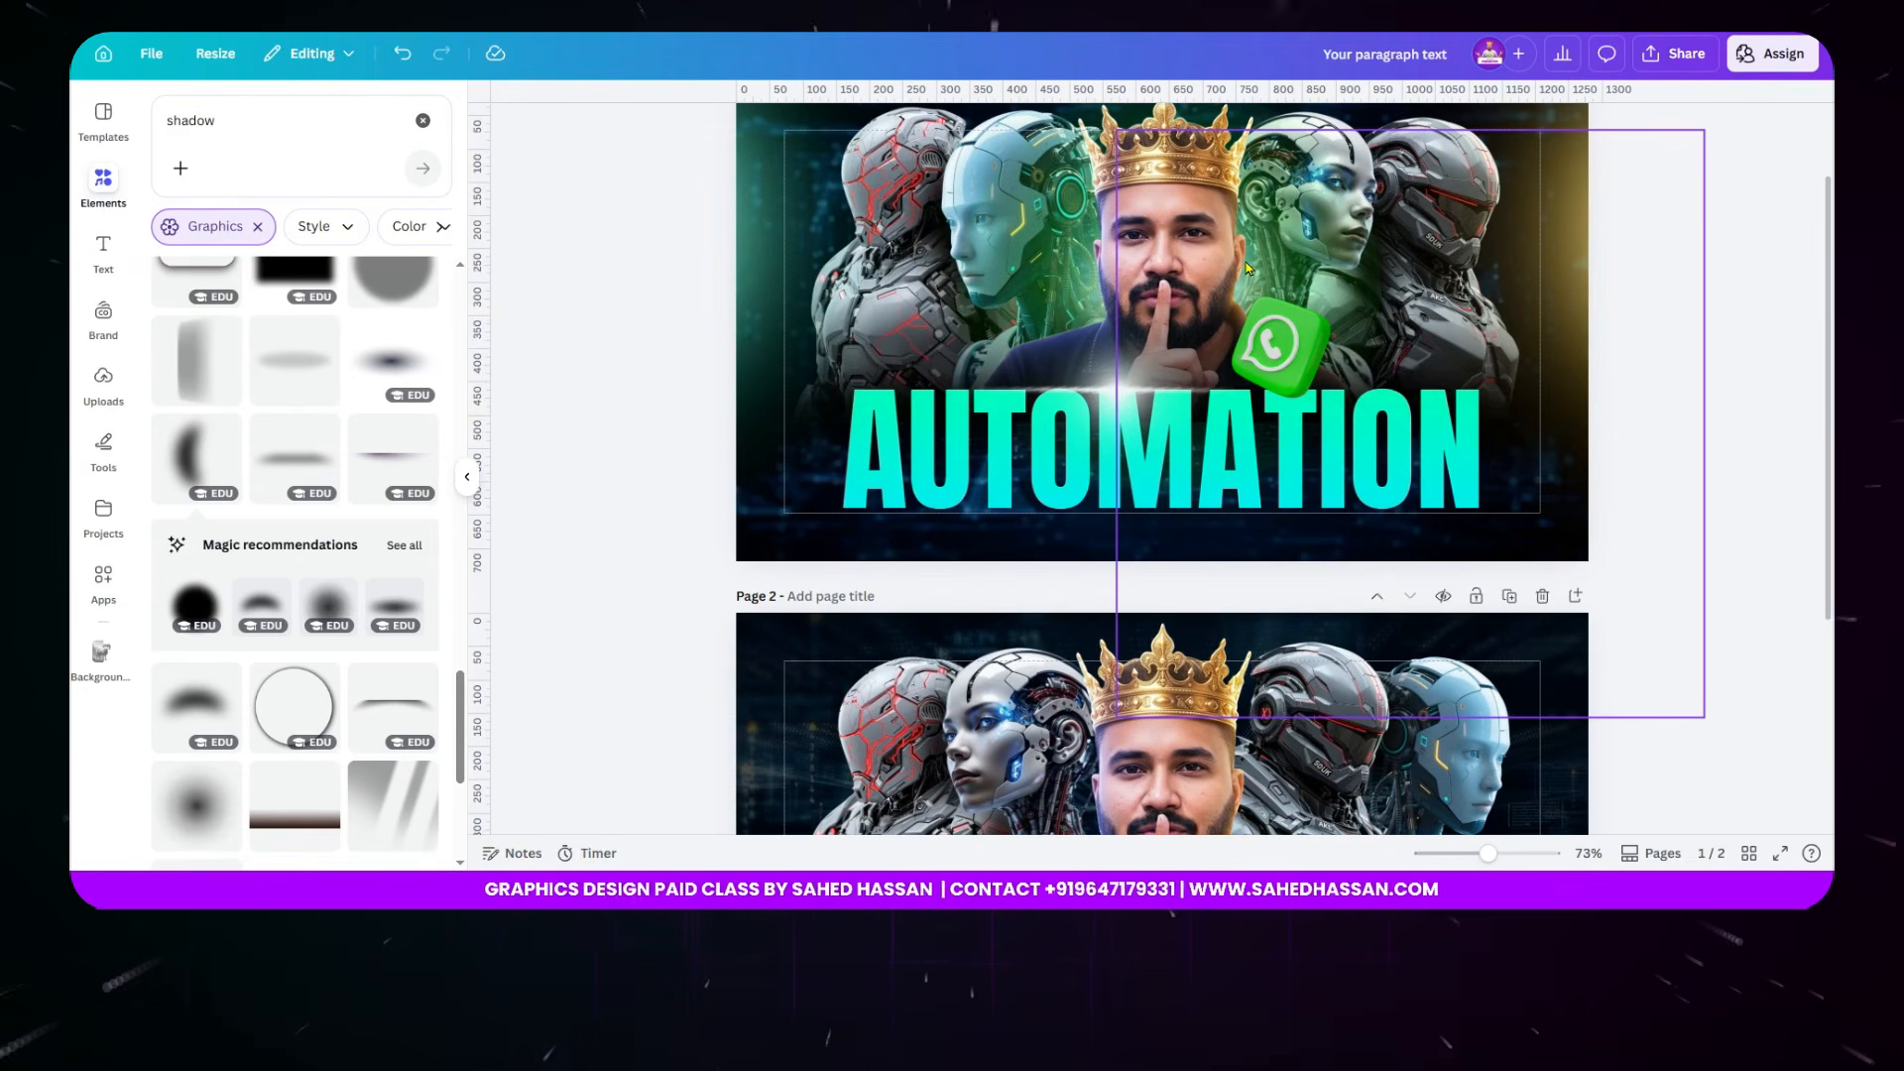
scroll(1666, 391, "down", 3)
scroll(1669, 392, "down", 1)
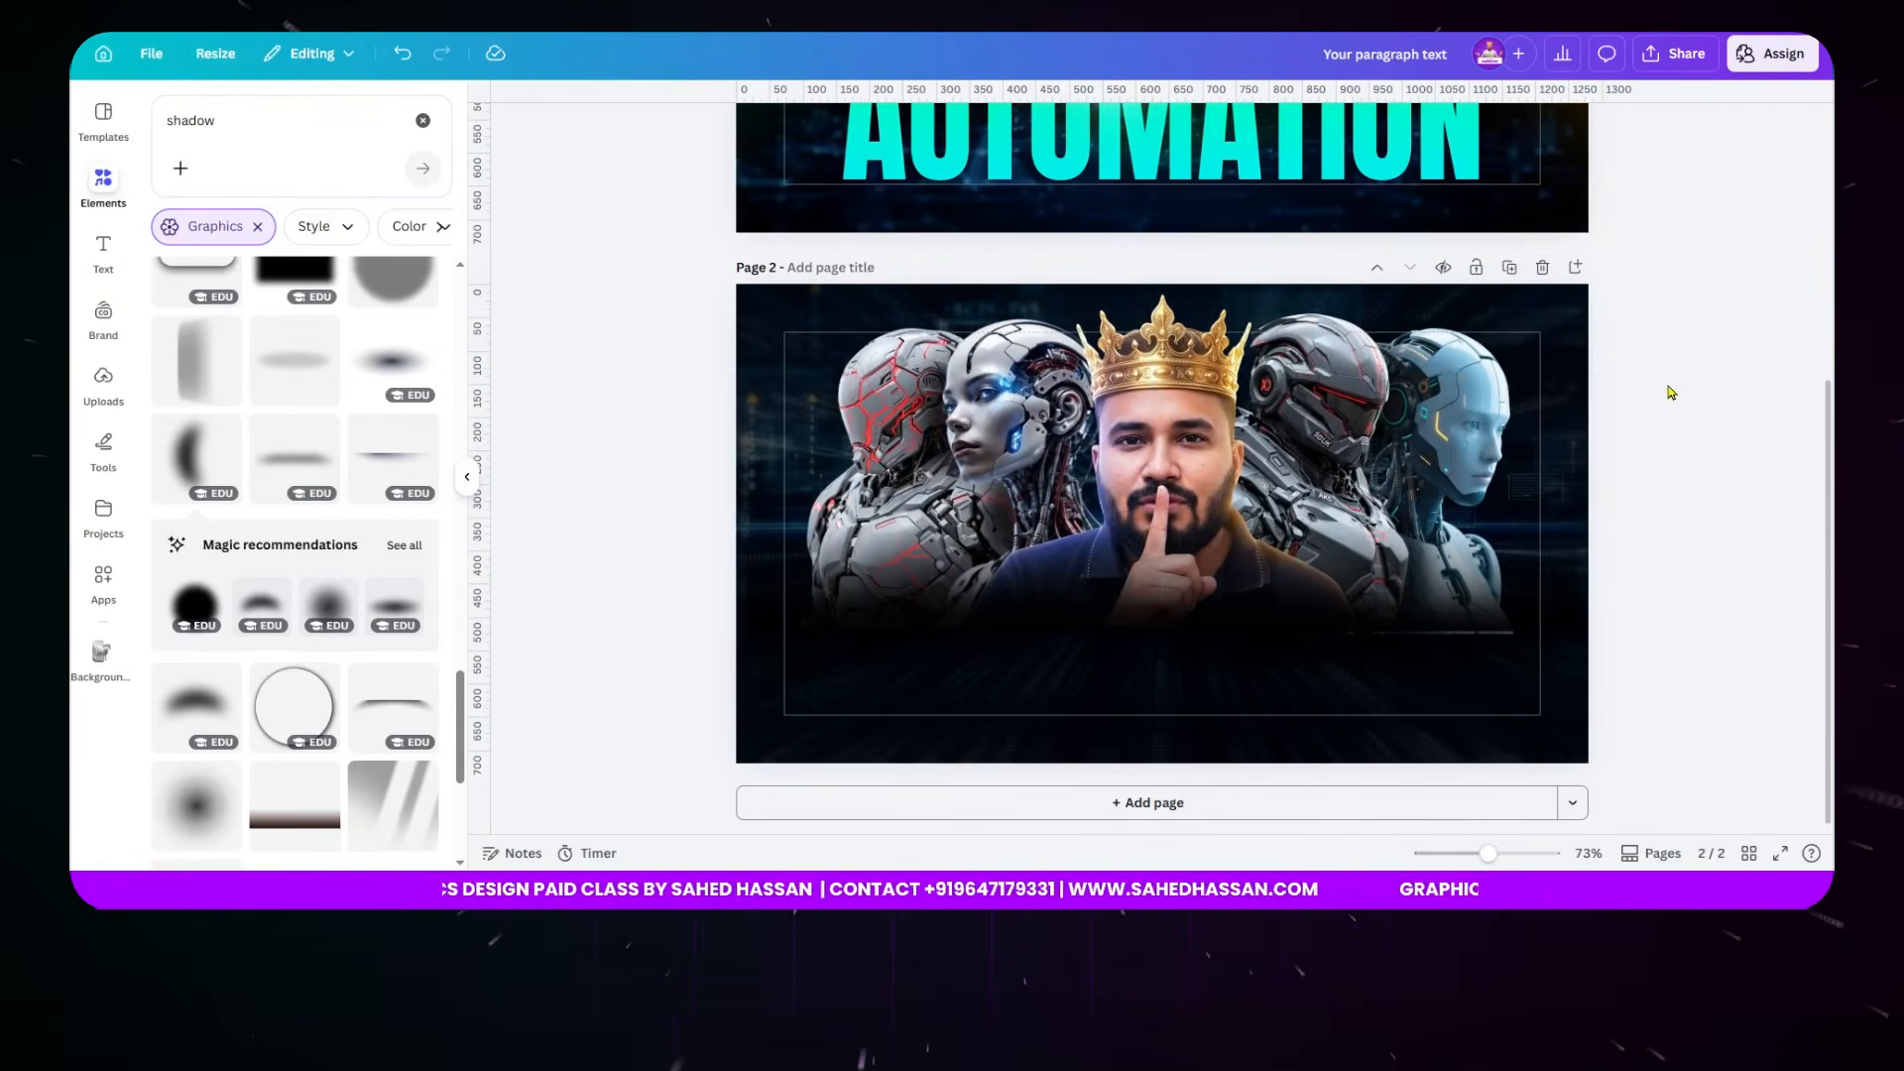
- Search graphics for "light", add the round golden glow and enlarge it over the portrait to about 603 by 566 px
left_click(243, 120)
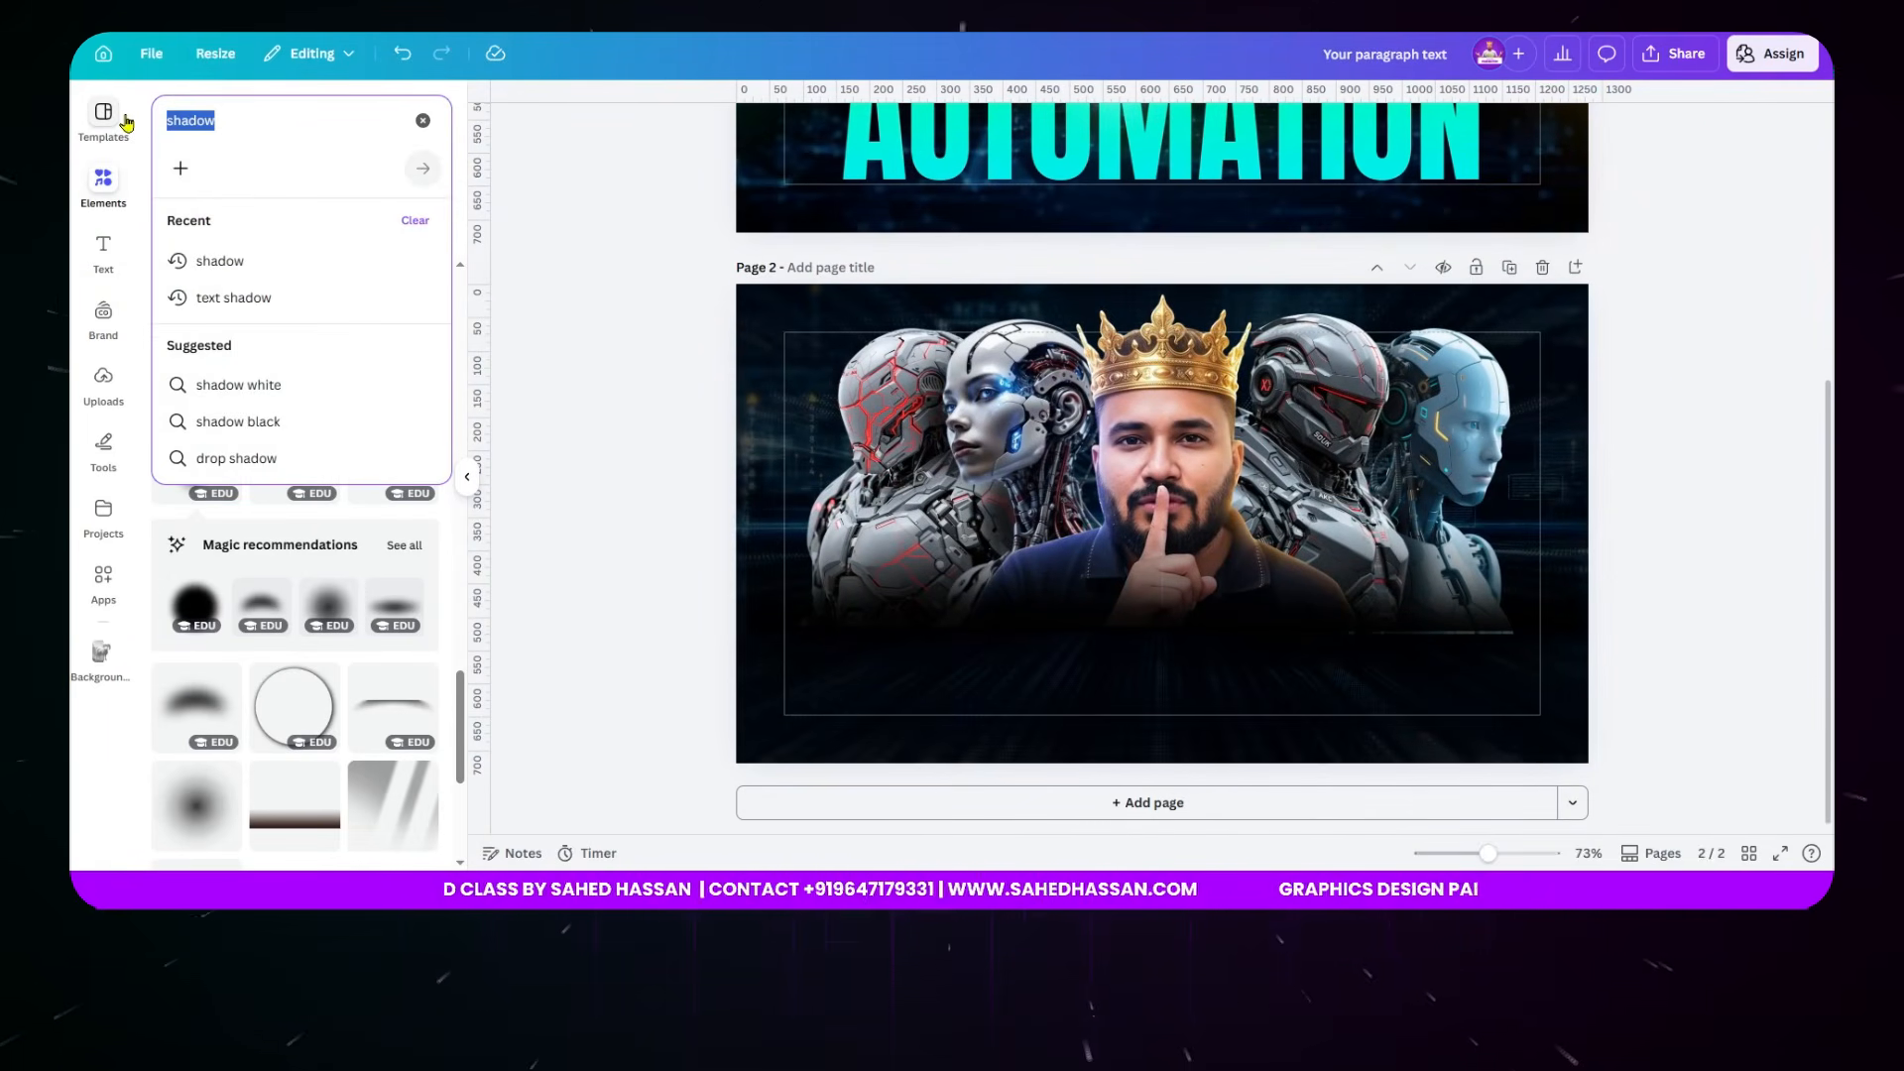
type("light")
key("Return")
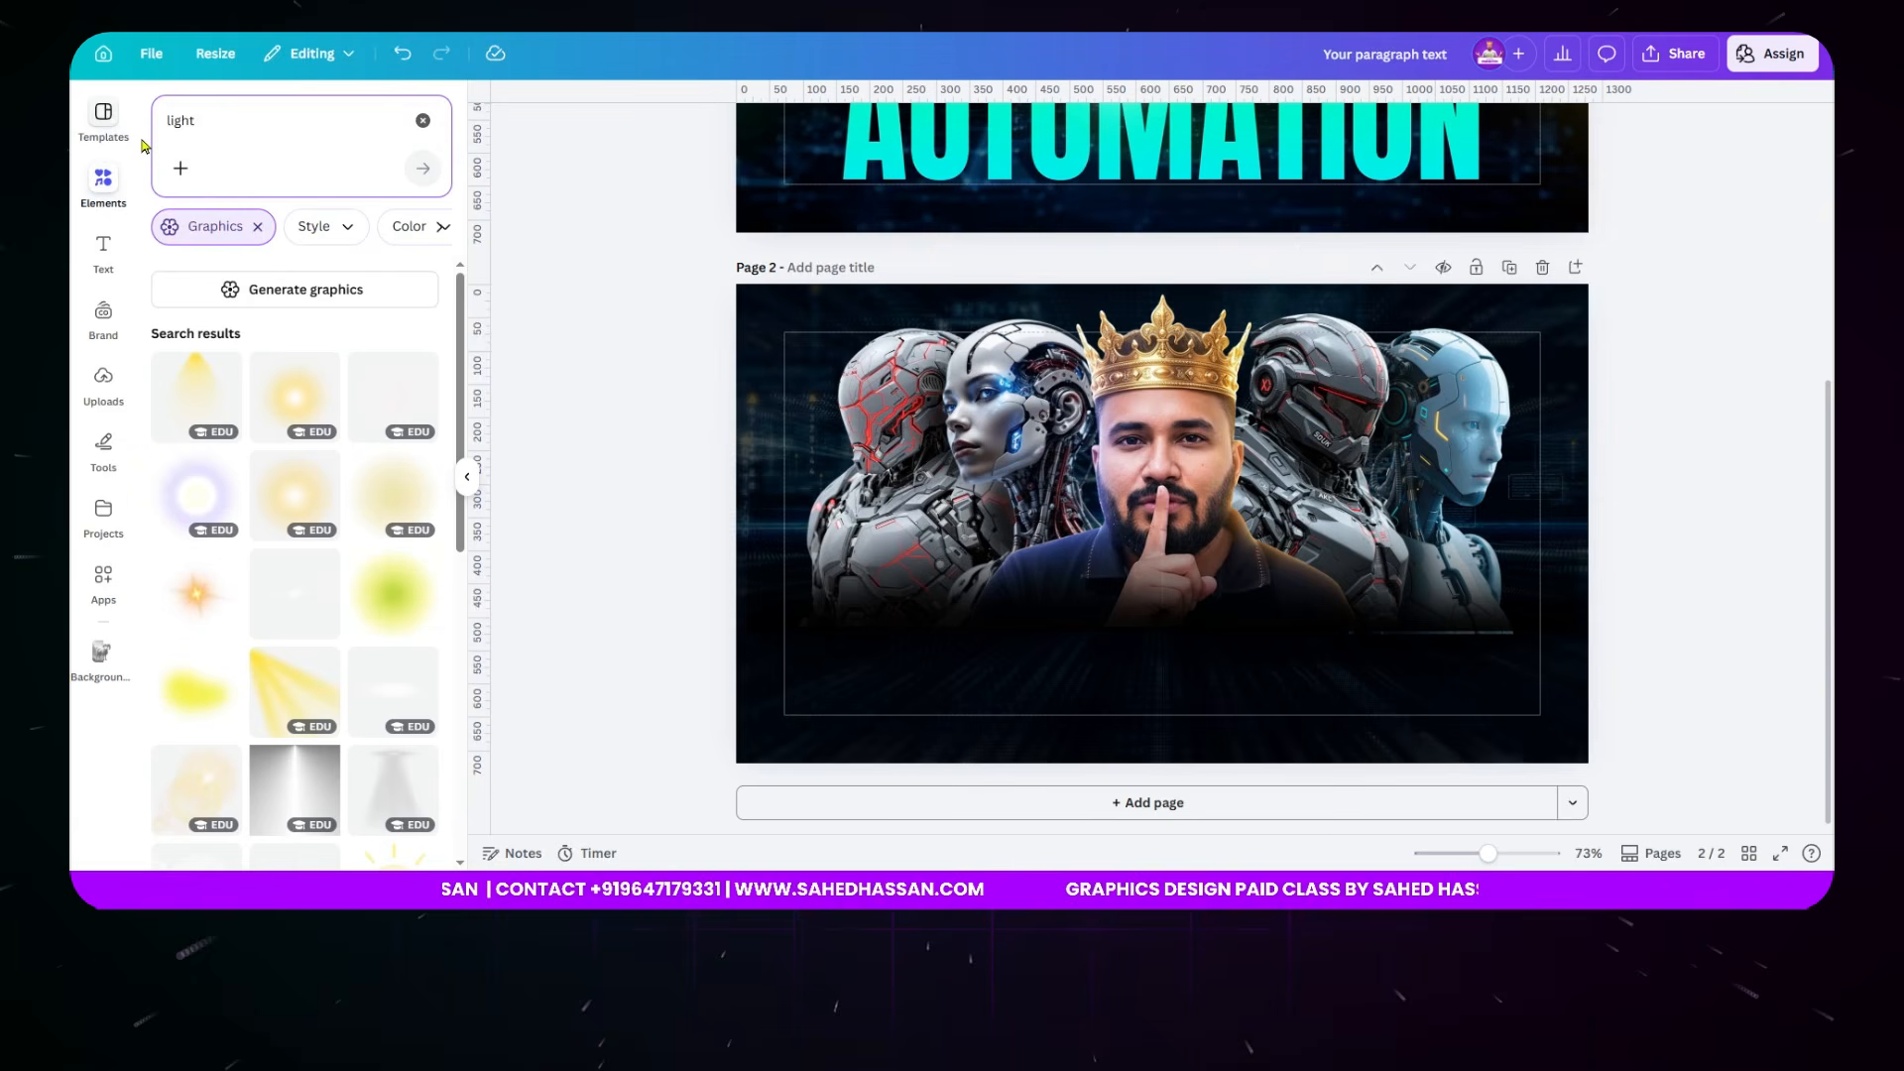
left_click(297, 395)
left_click_drag(1185, 505, 1177, 497)
mouse_move(1352, 678)
left_mouse_down()
mouse_move(1378, 712)
mouse_move(1342, 678)
left_mouse_up()
left_click_drag(1239, 538, 1242, 514)
left_click_drag(1348, 647, 1362, 657)
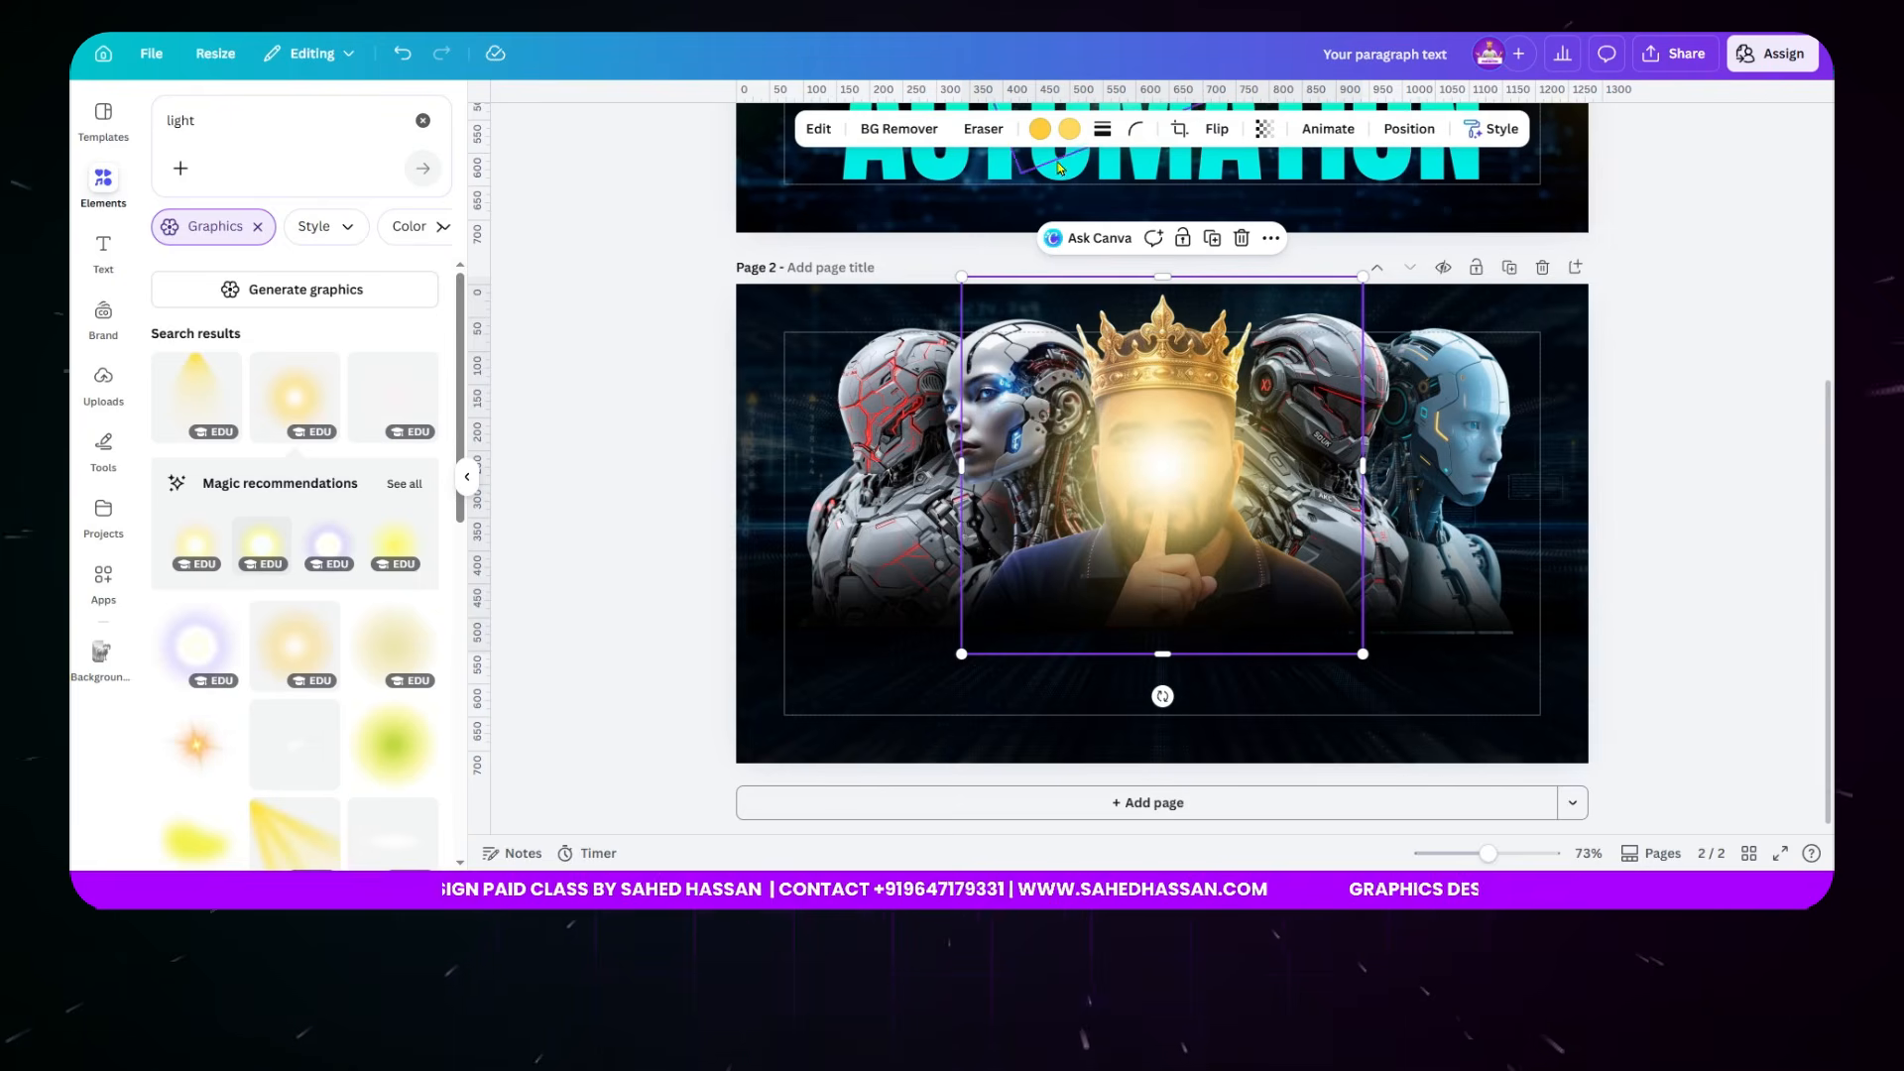
- Recolour the golden glow, shifting its first orange tone to cyan and setting the hue of its second tone to -13
left_click(816, 139)
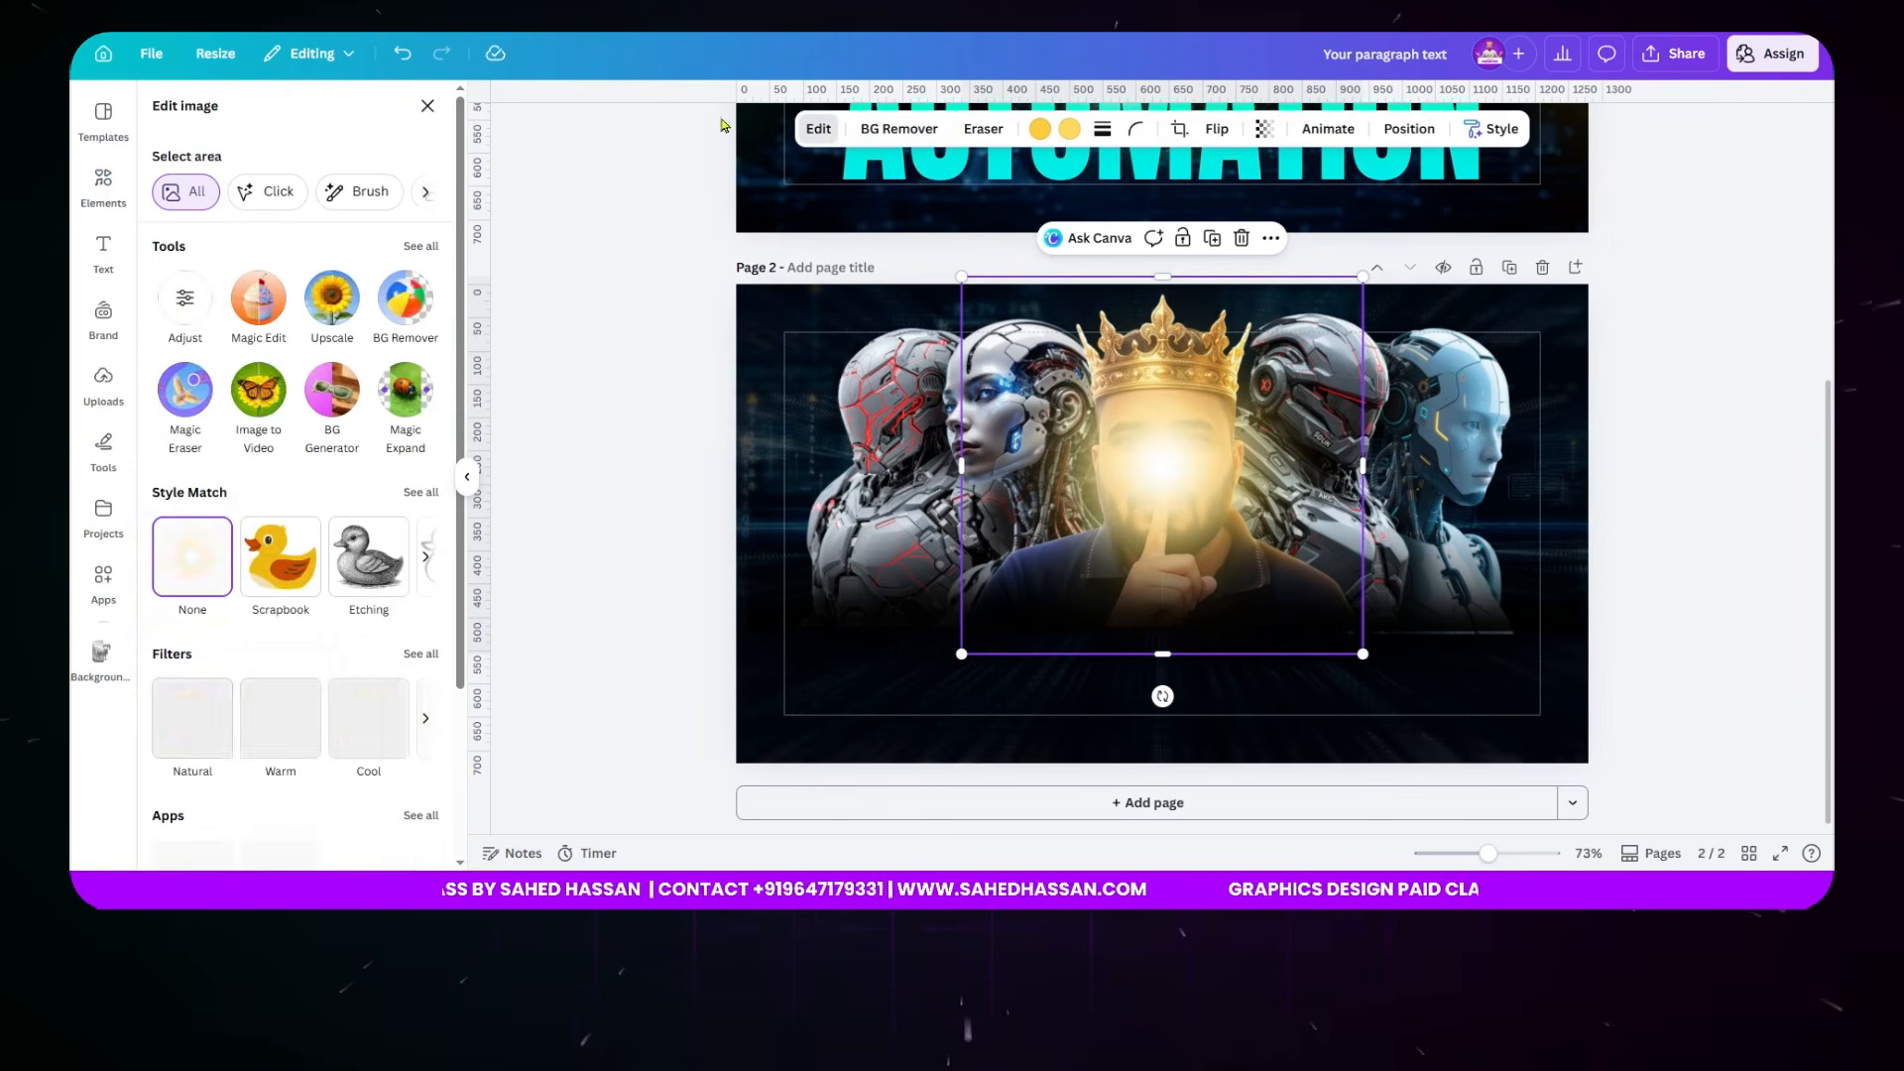
left_click(184, 293)
scroll(242, 497, "down", 6)
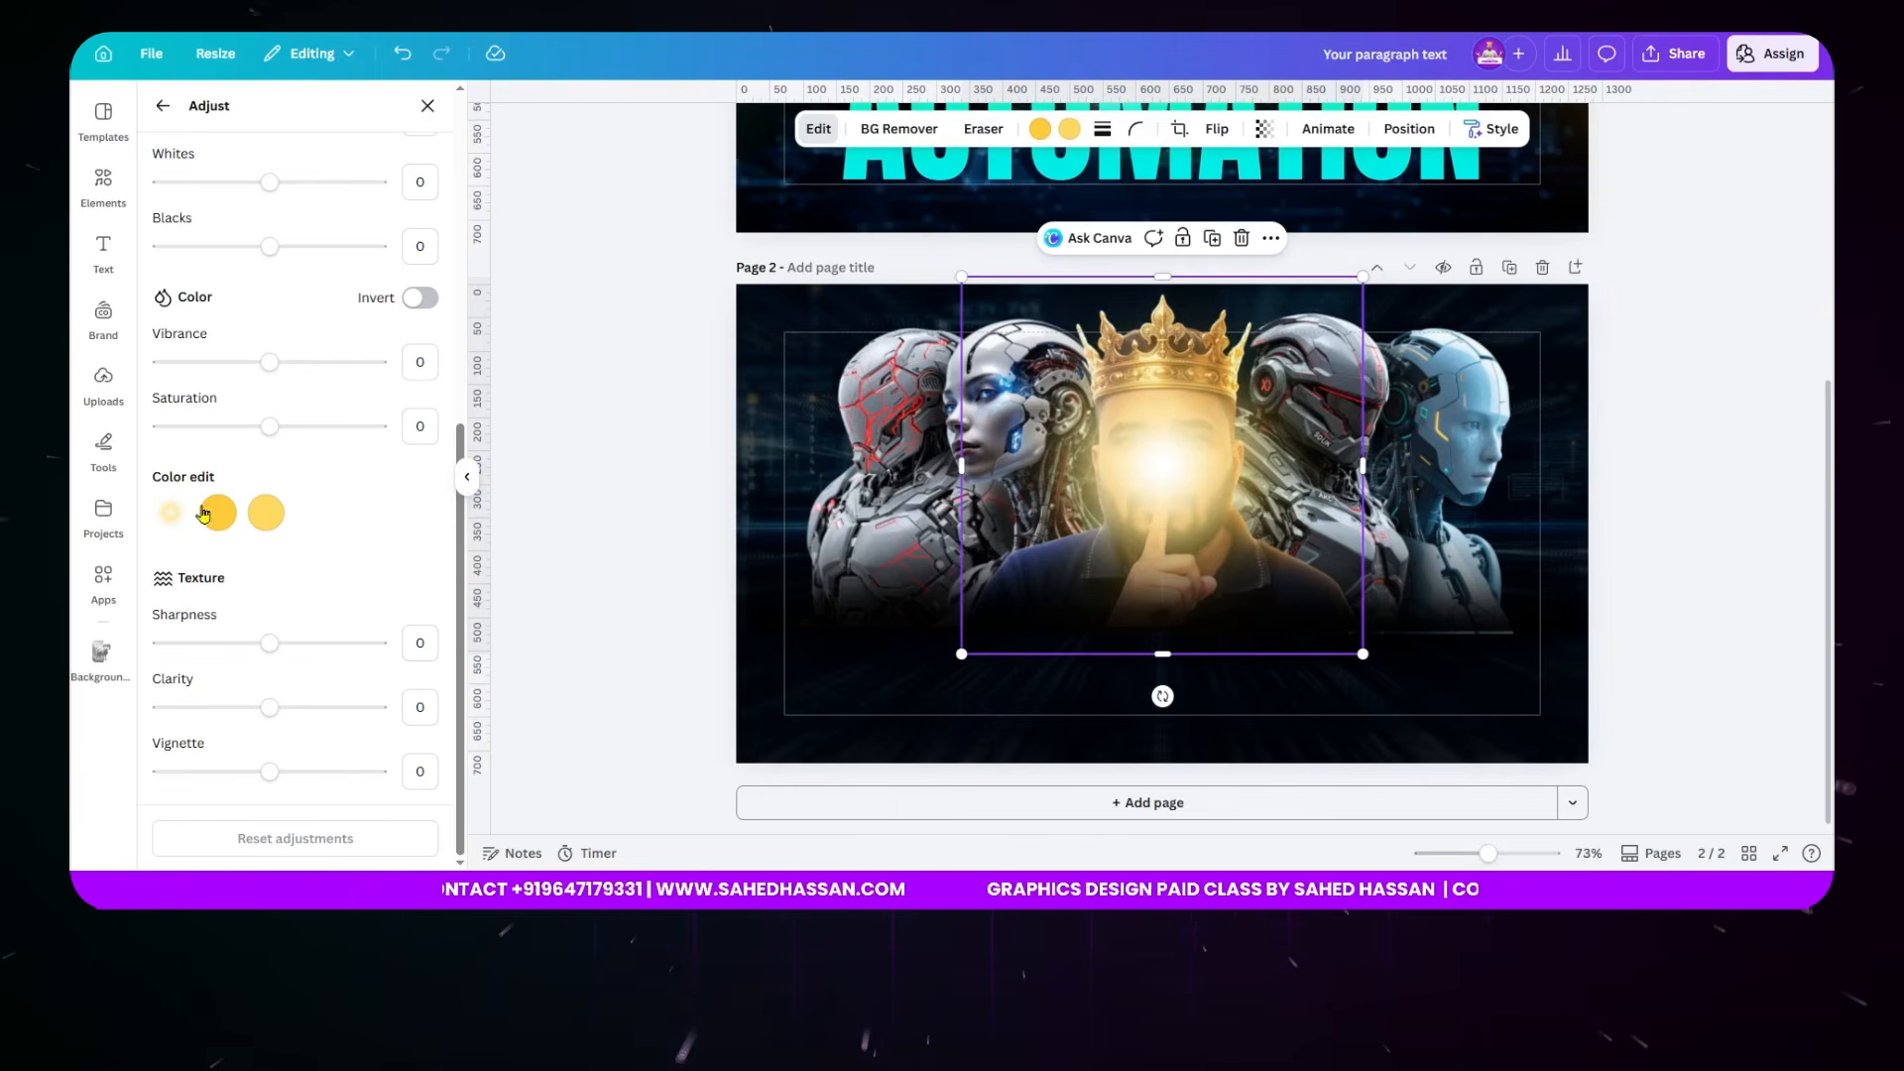
left_click(218, 513)
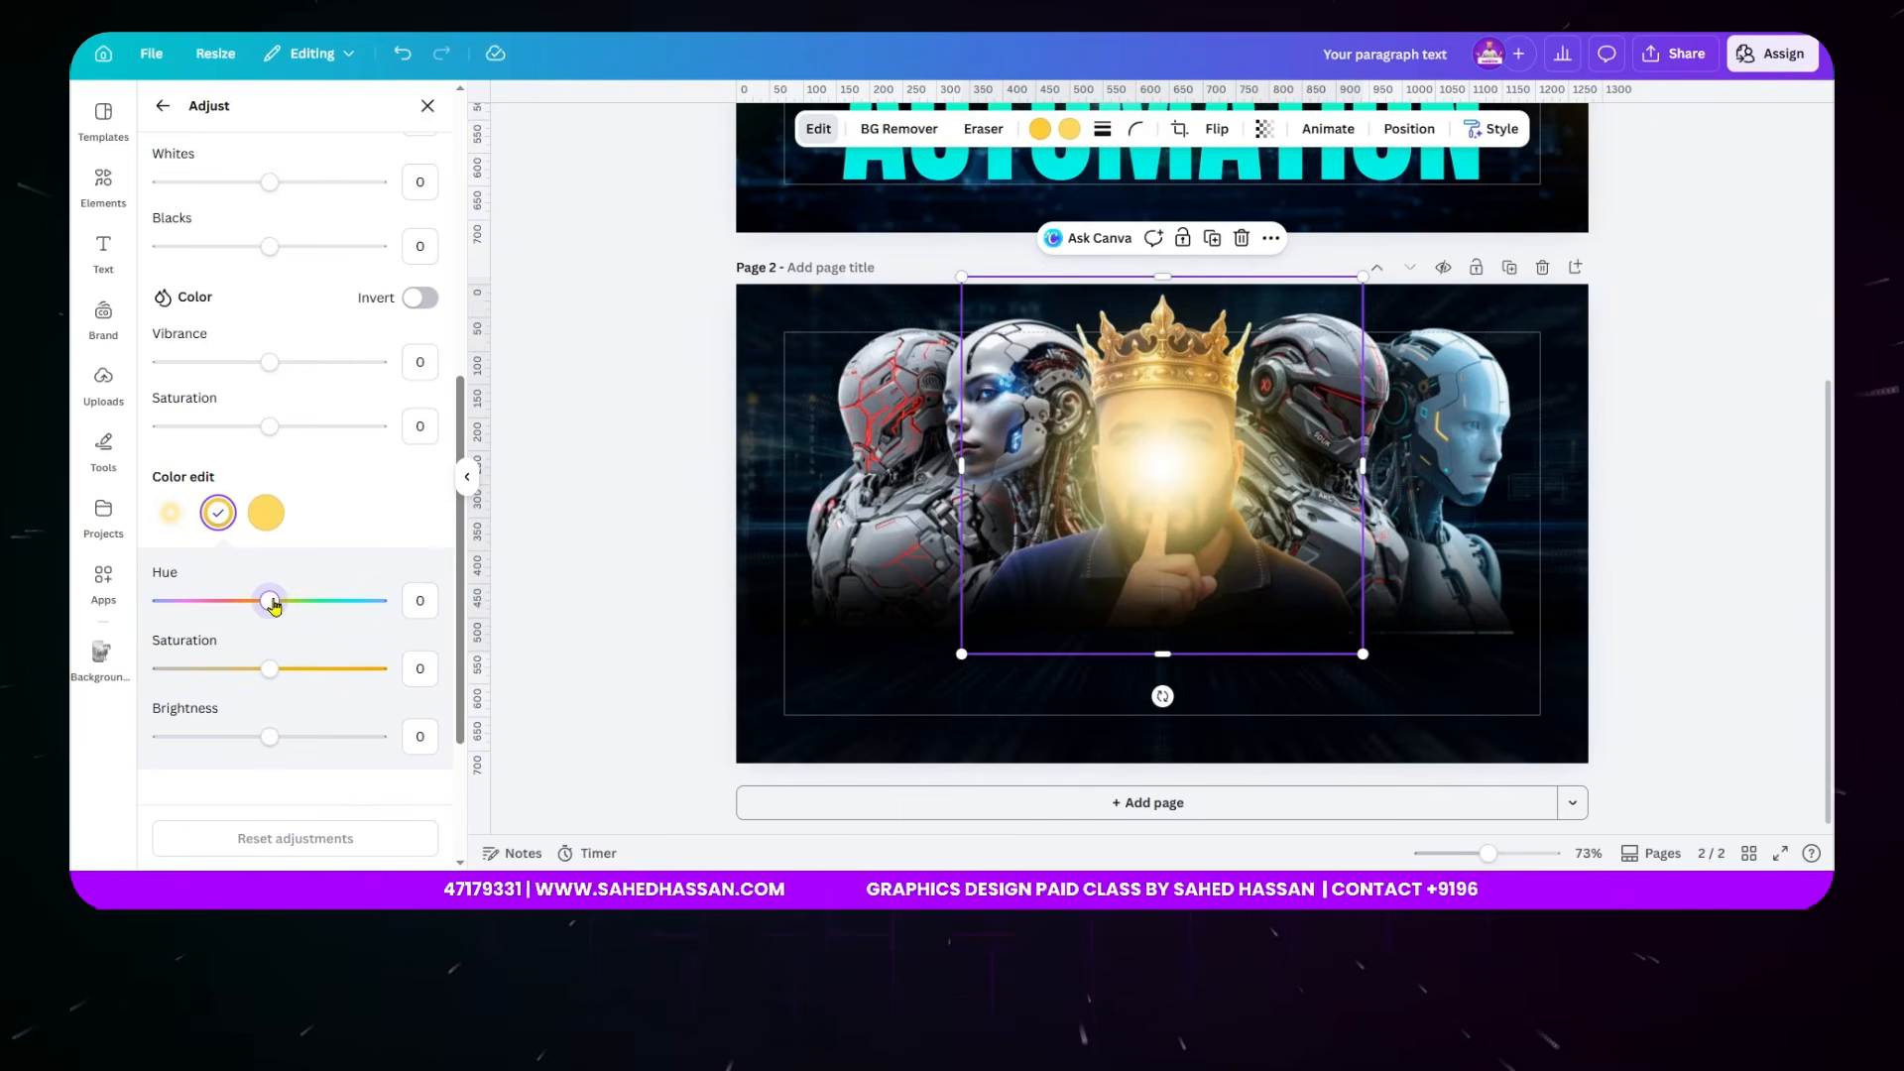
left_click_drag(270, 601, 265, 692)
left_click(270, 512)
mouse_move(269, 602)
left_mouse_down()
mouse_move(353, 603)
mouse_move(395, 631)
mouse_move(257, 627)
left_mouse_up()
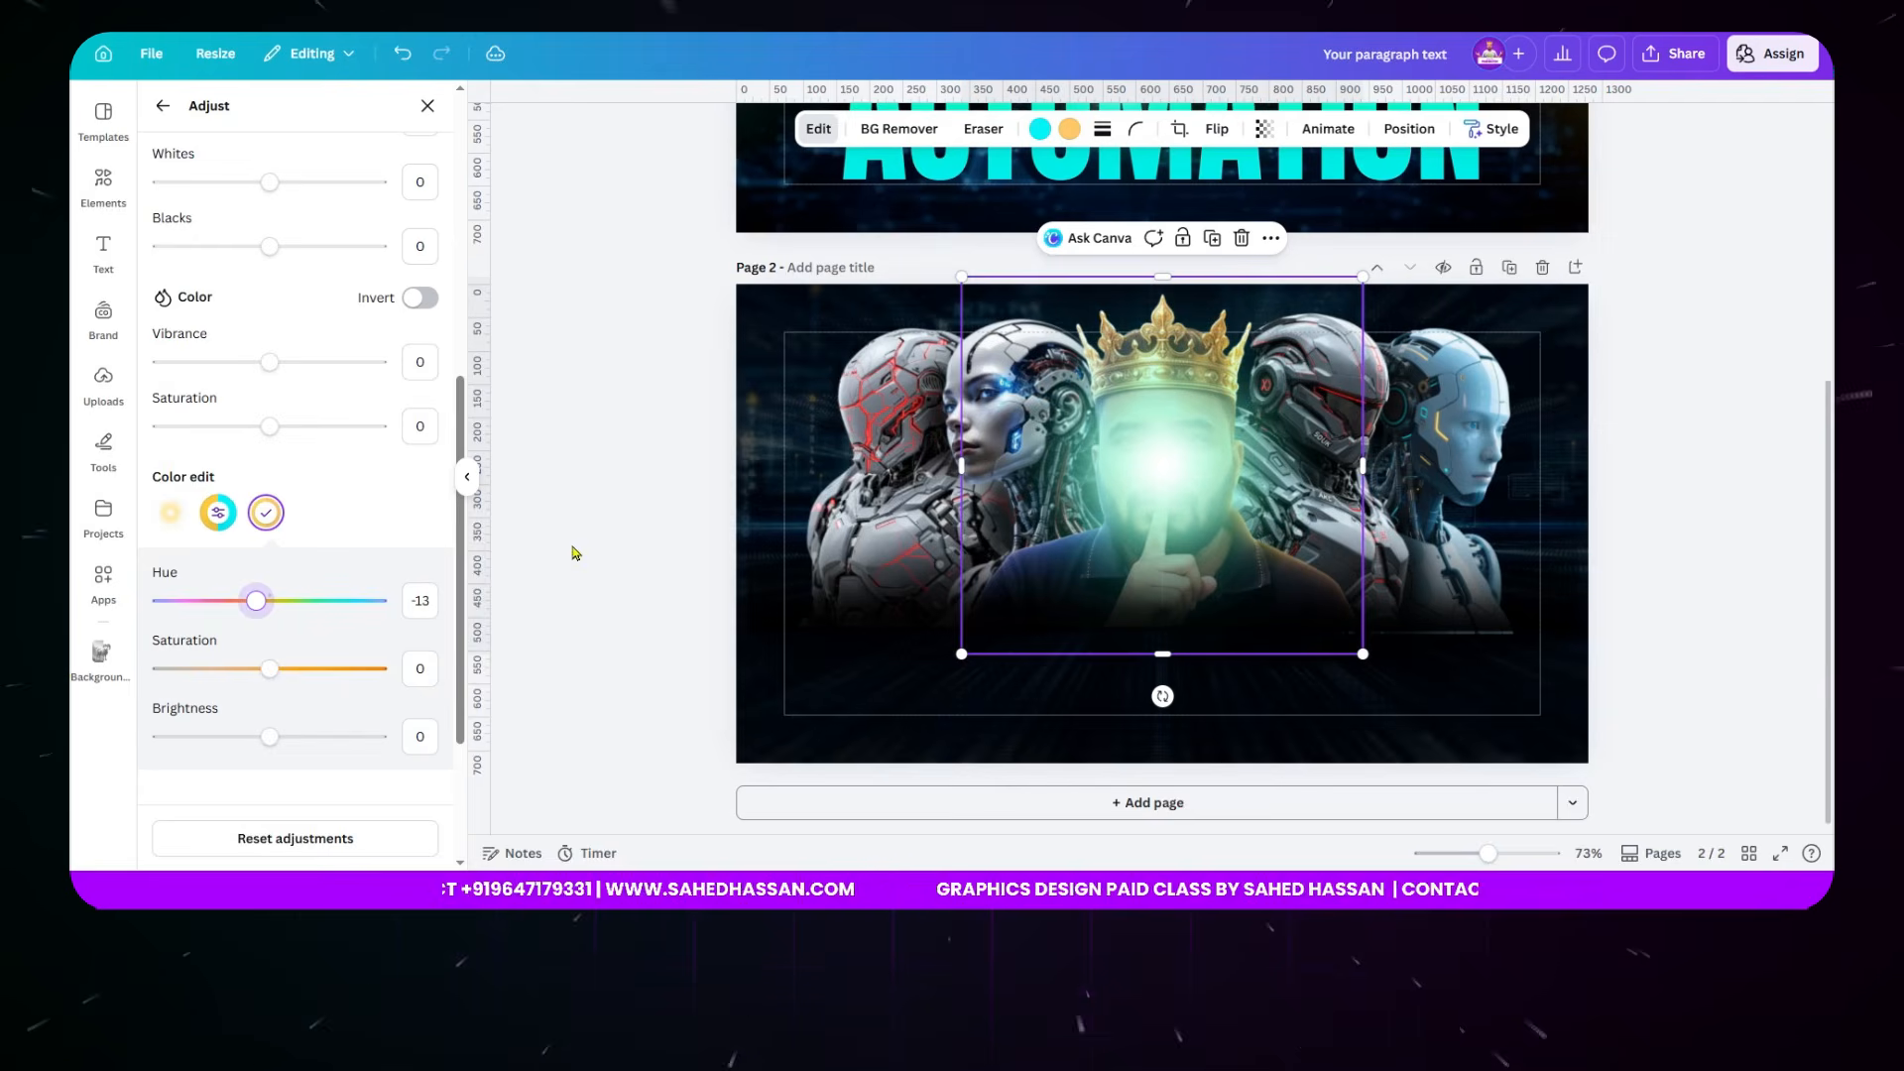
left_click(643, 499)
- Send the recoloured glow backward behind the crowned portrait and enlarge it slightly at two opposite corners
left_click(1222, 448)
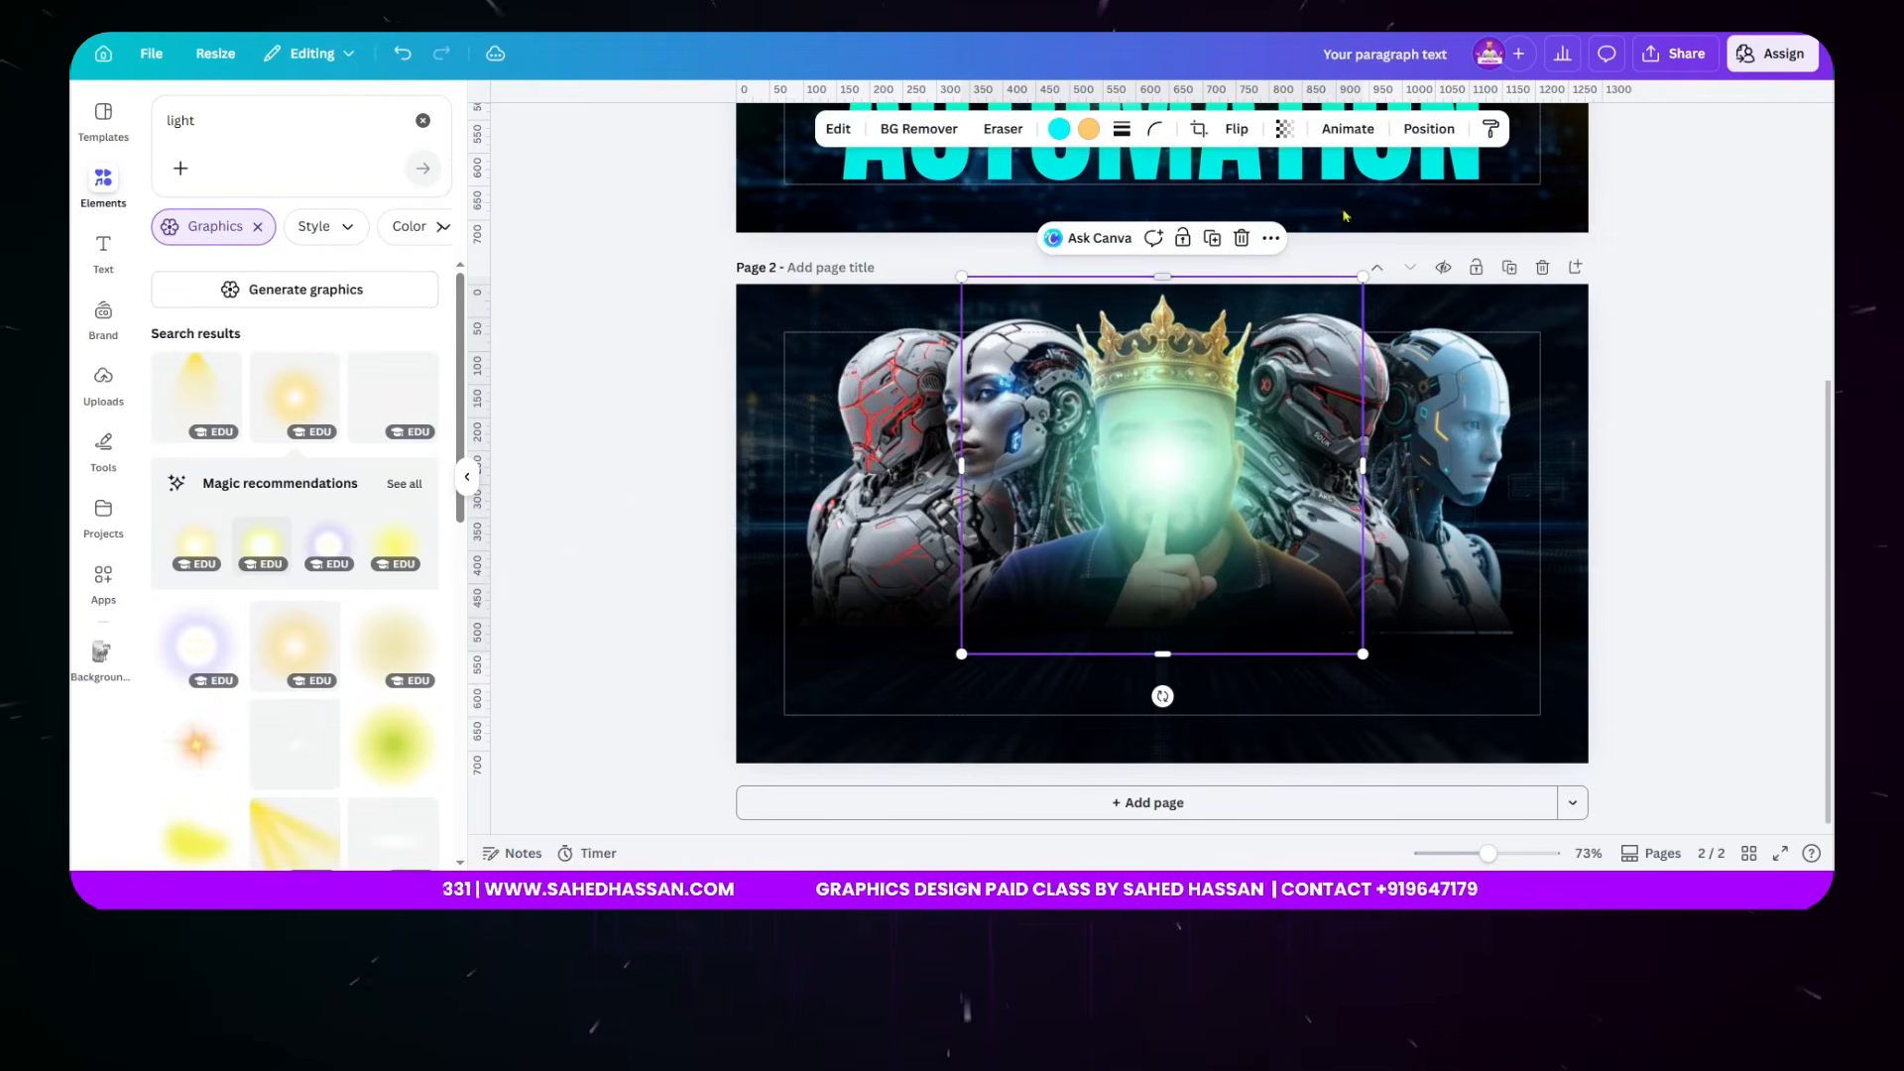
left_click(1418, 130)
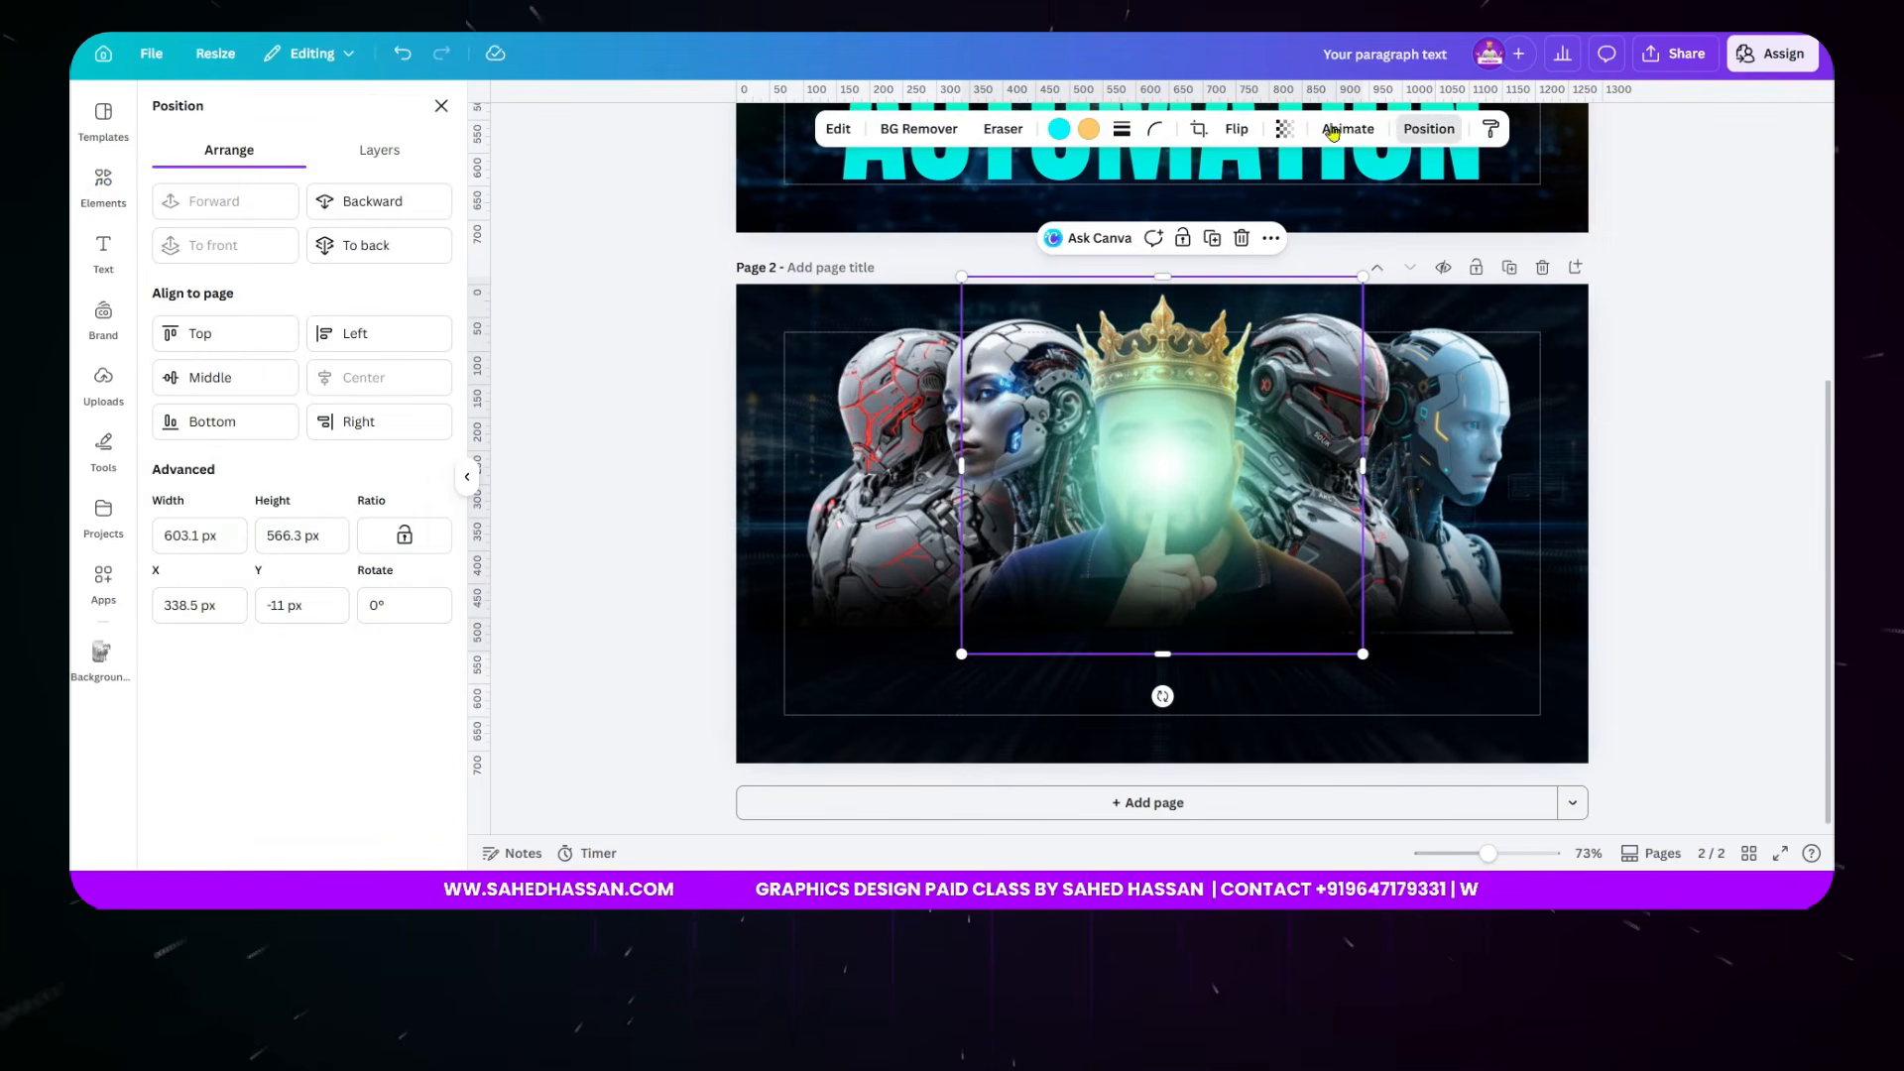
left_click(401, 205)
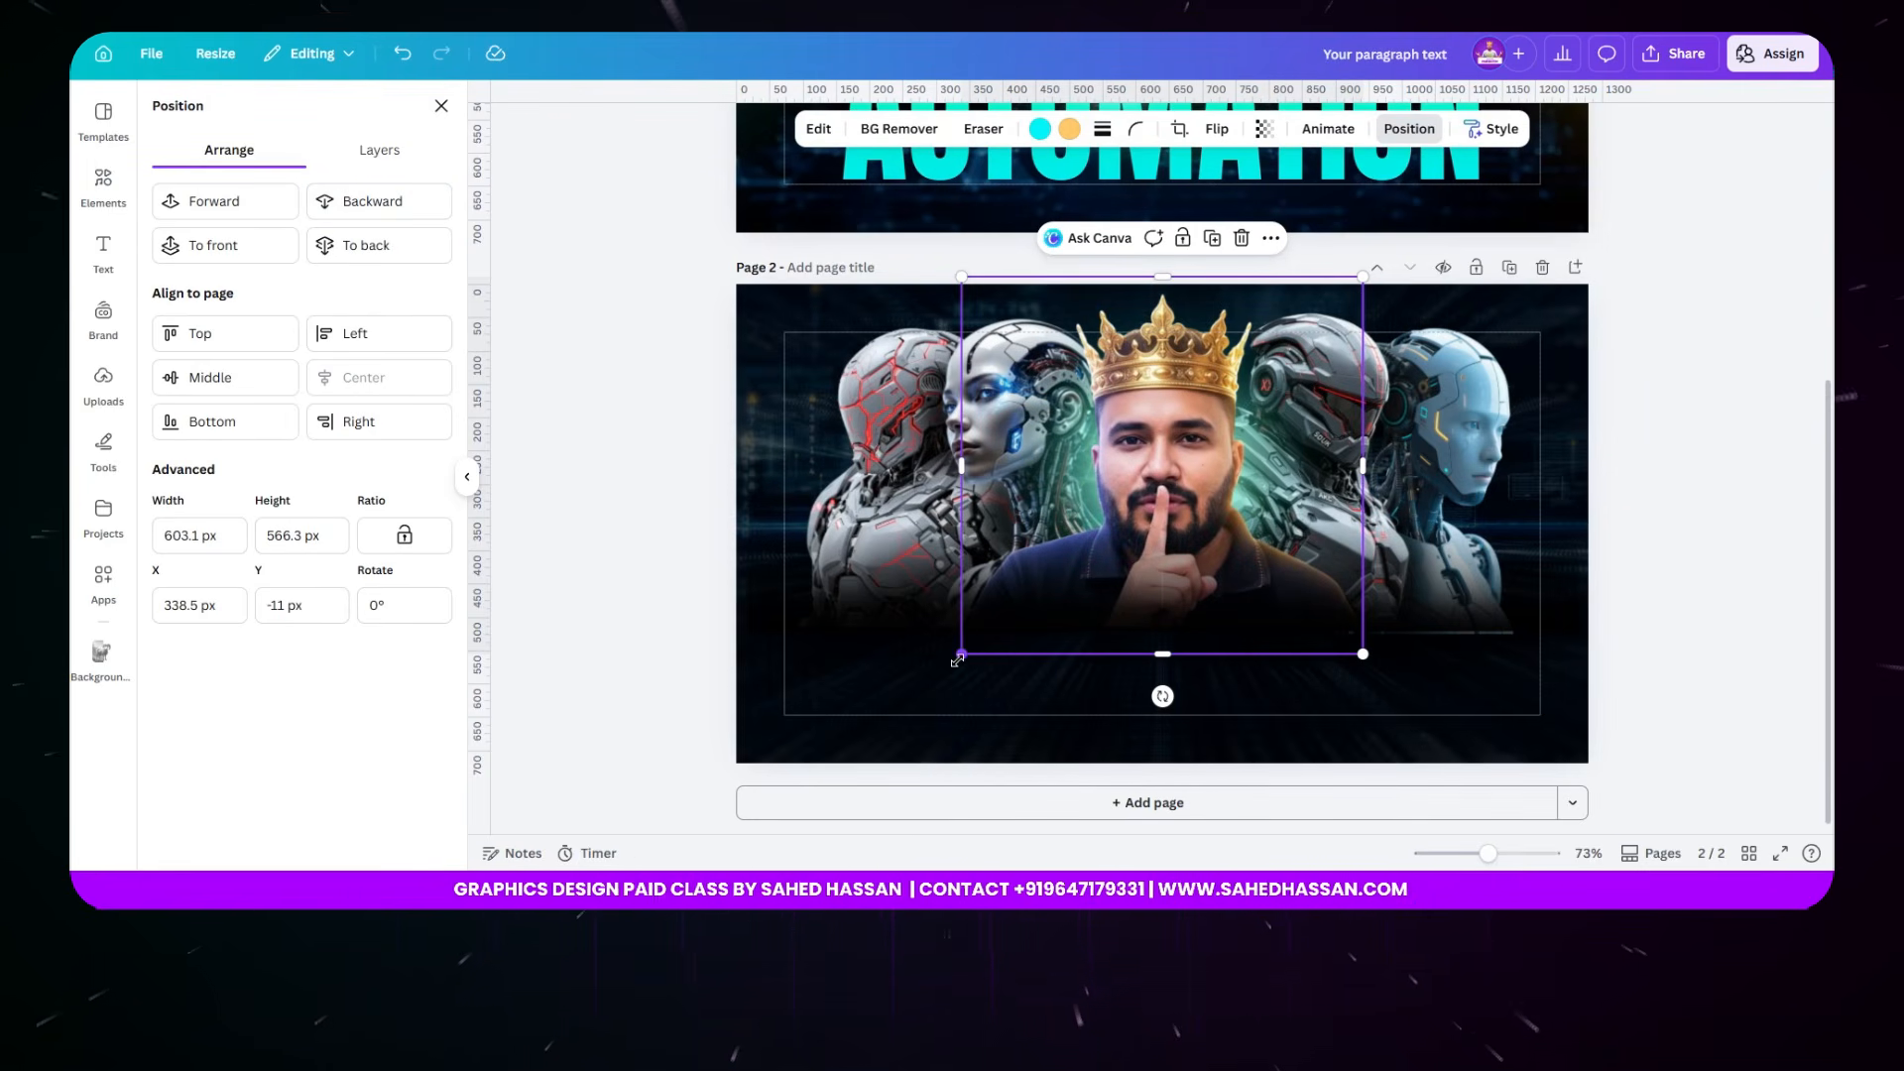
left_click_drag(961, 655, 943, 676)
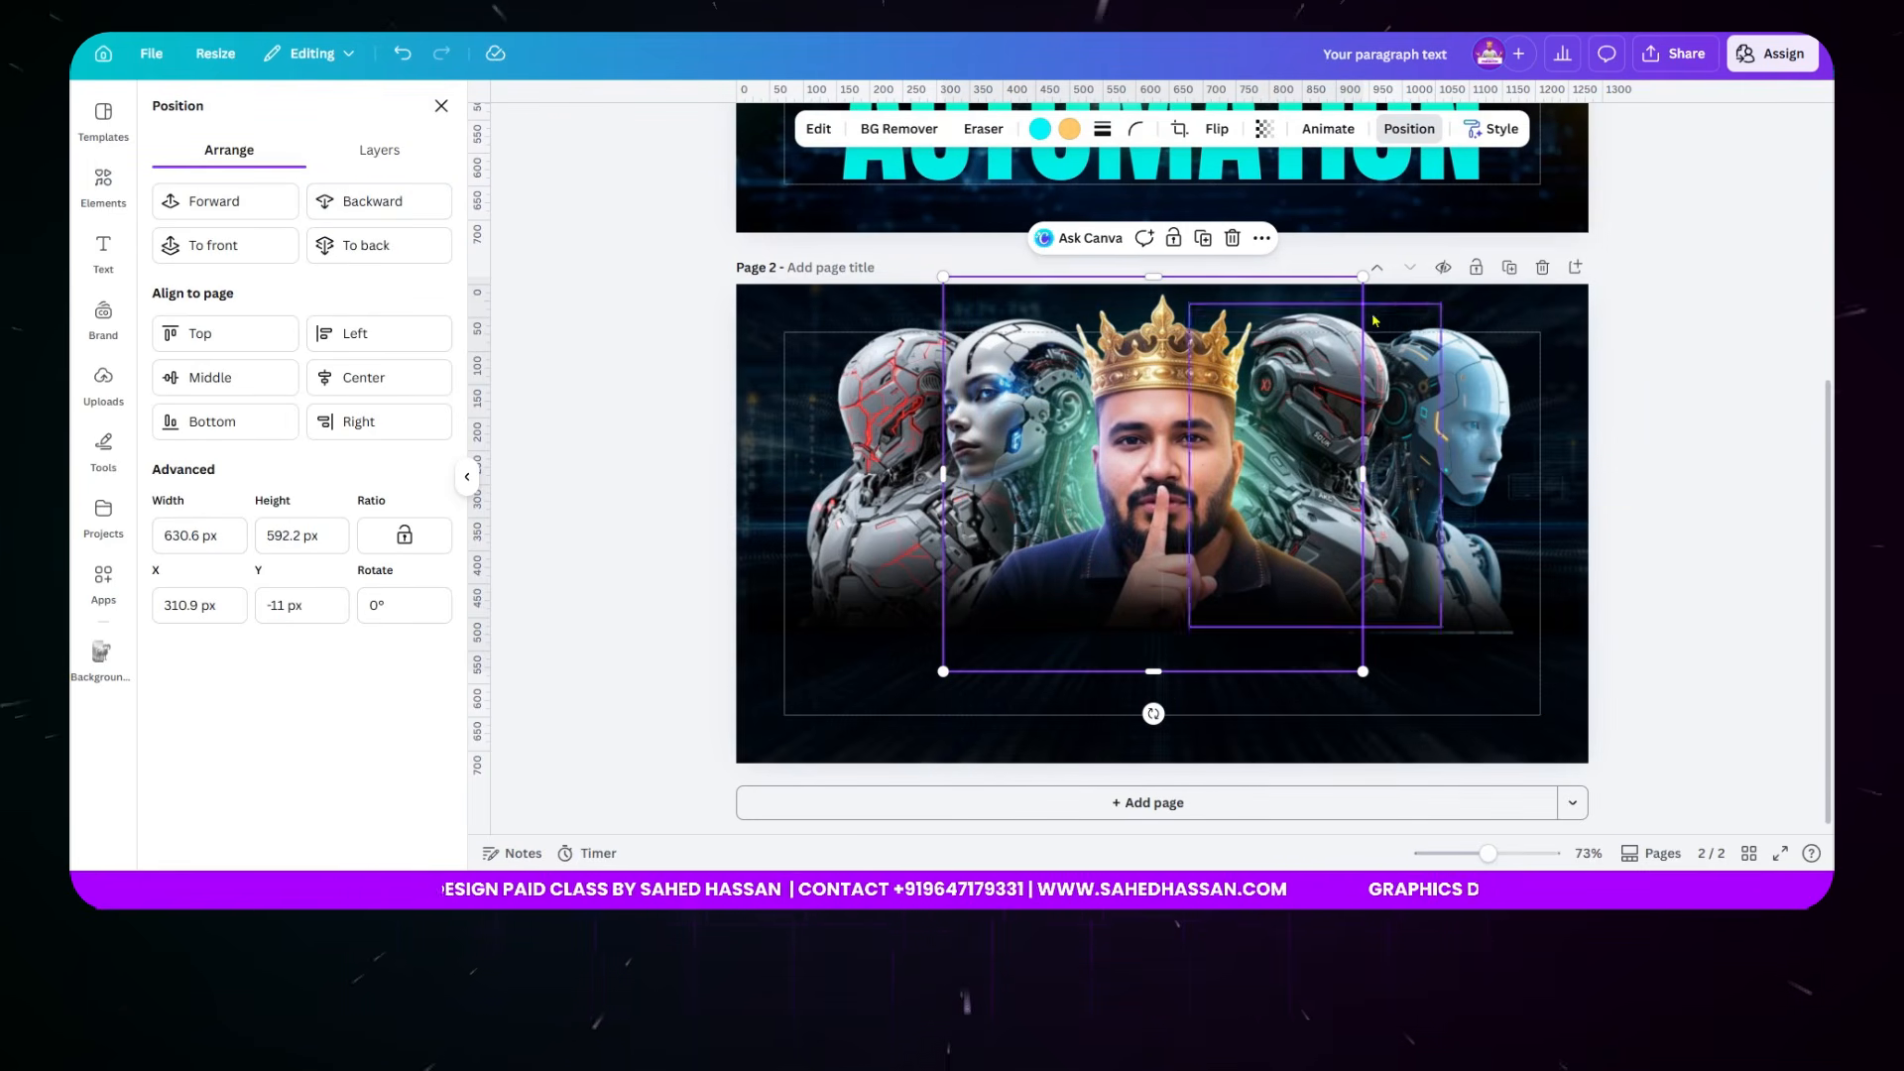
left_click_drag(1363, 277, 1380, 260)
left_click(1726, 390)
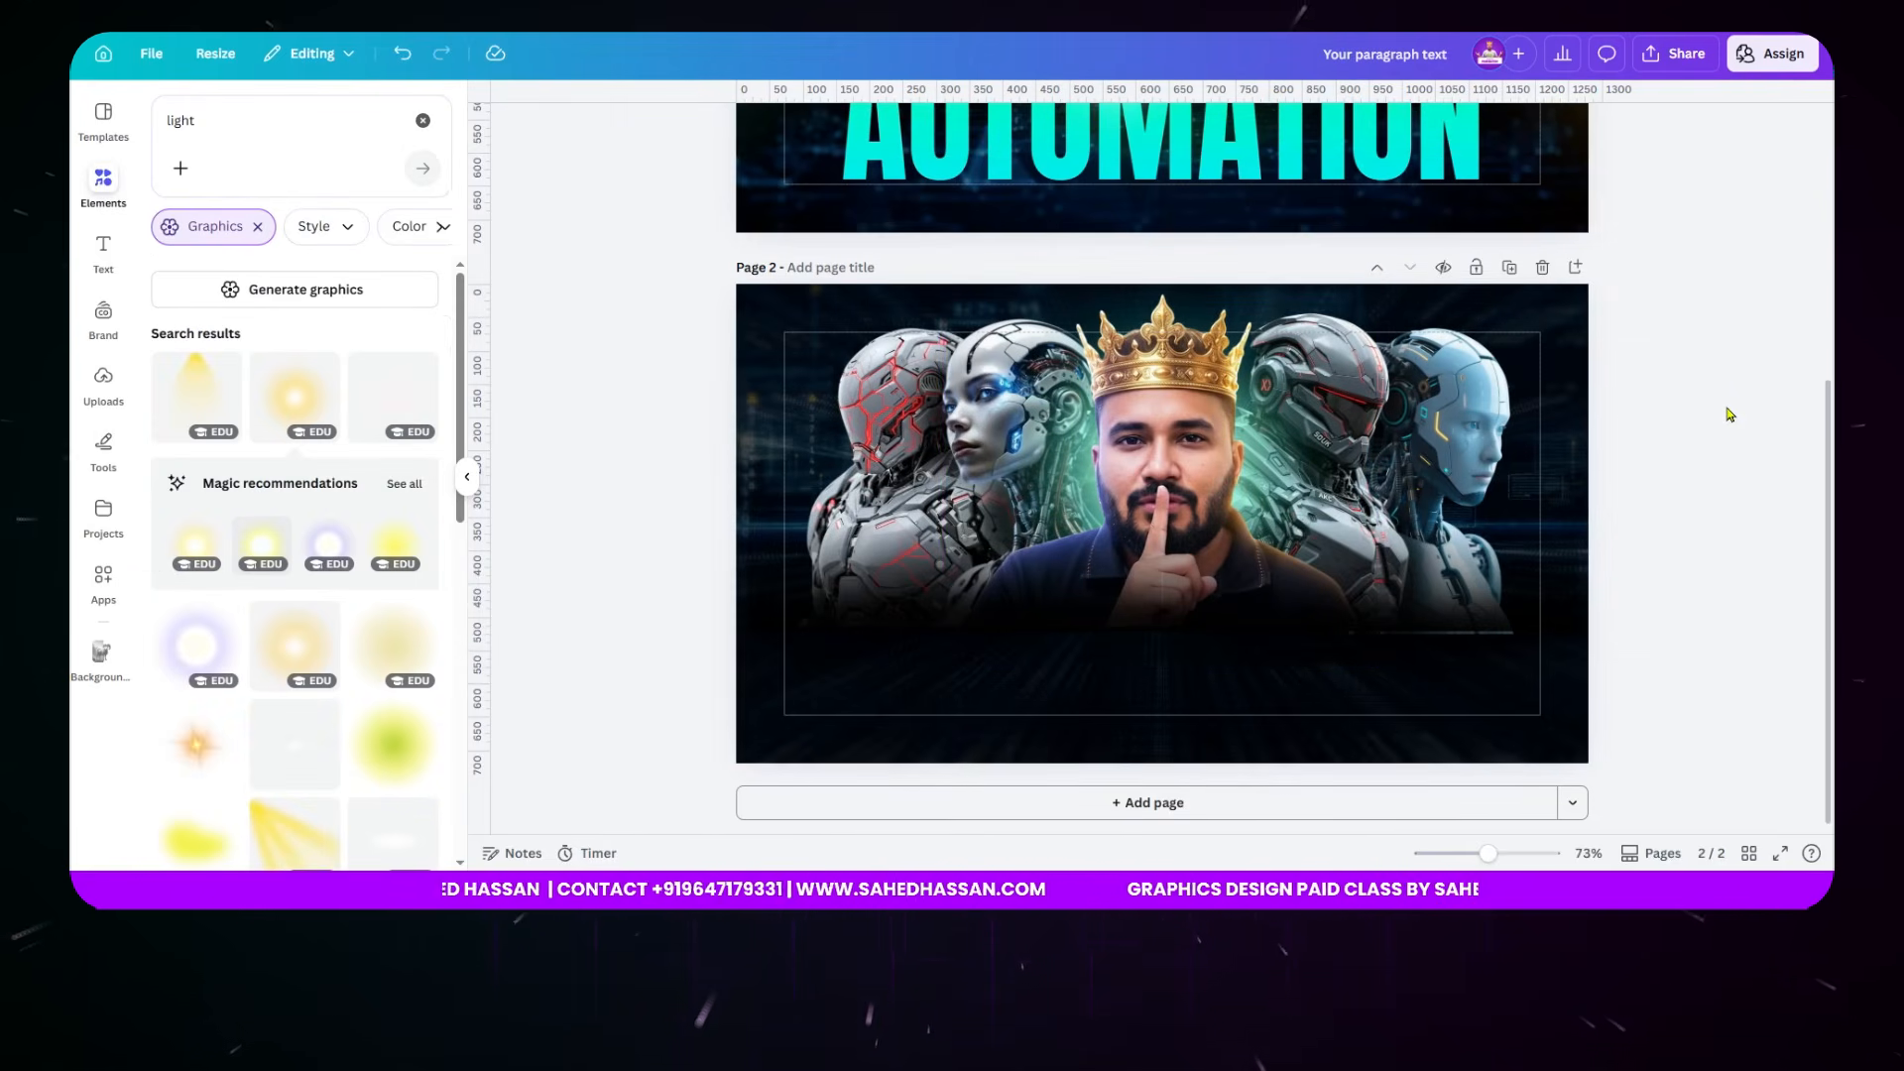
- Add a soft yellow glow graphic, enlarge it, and place it over the right edge of page 2 with a copy over the left edge
scroll(1731, 415, "up", 5)
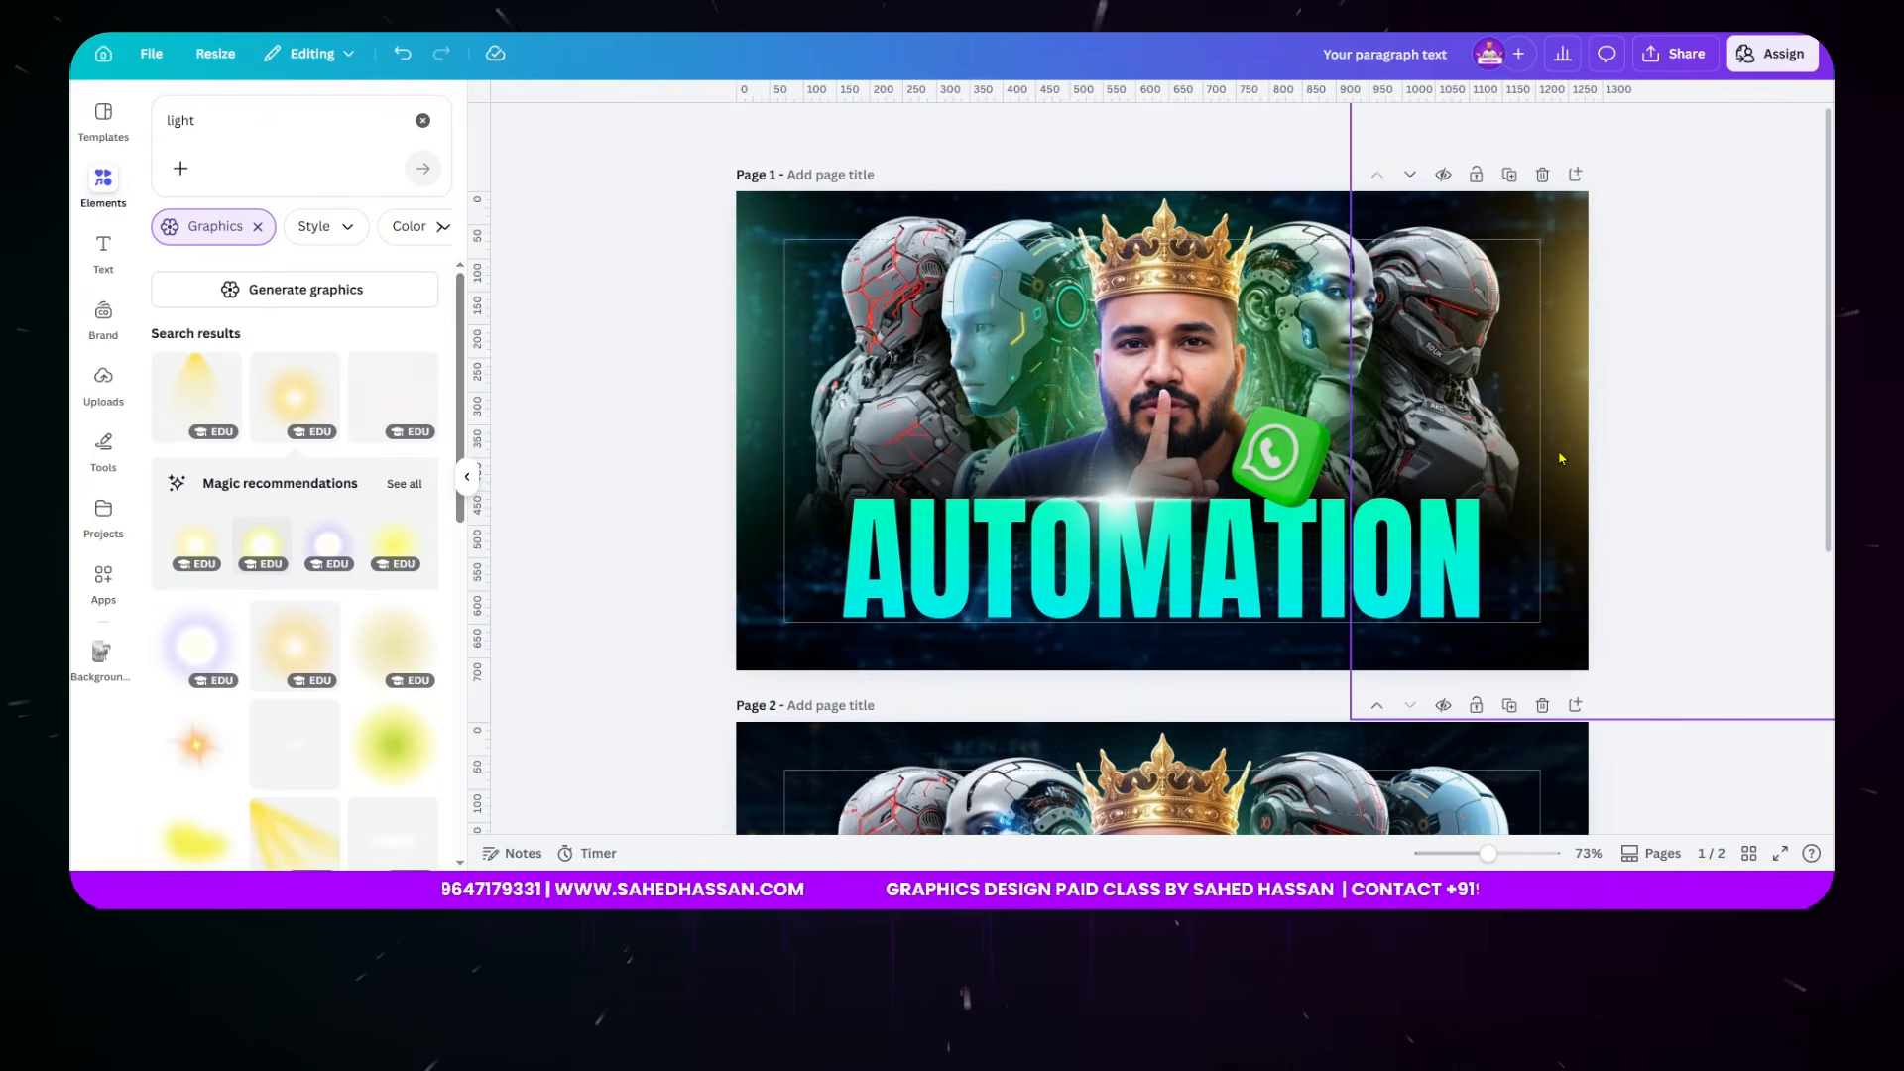
scroll(761, 291, "down", 5)
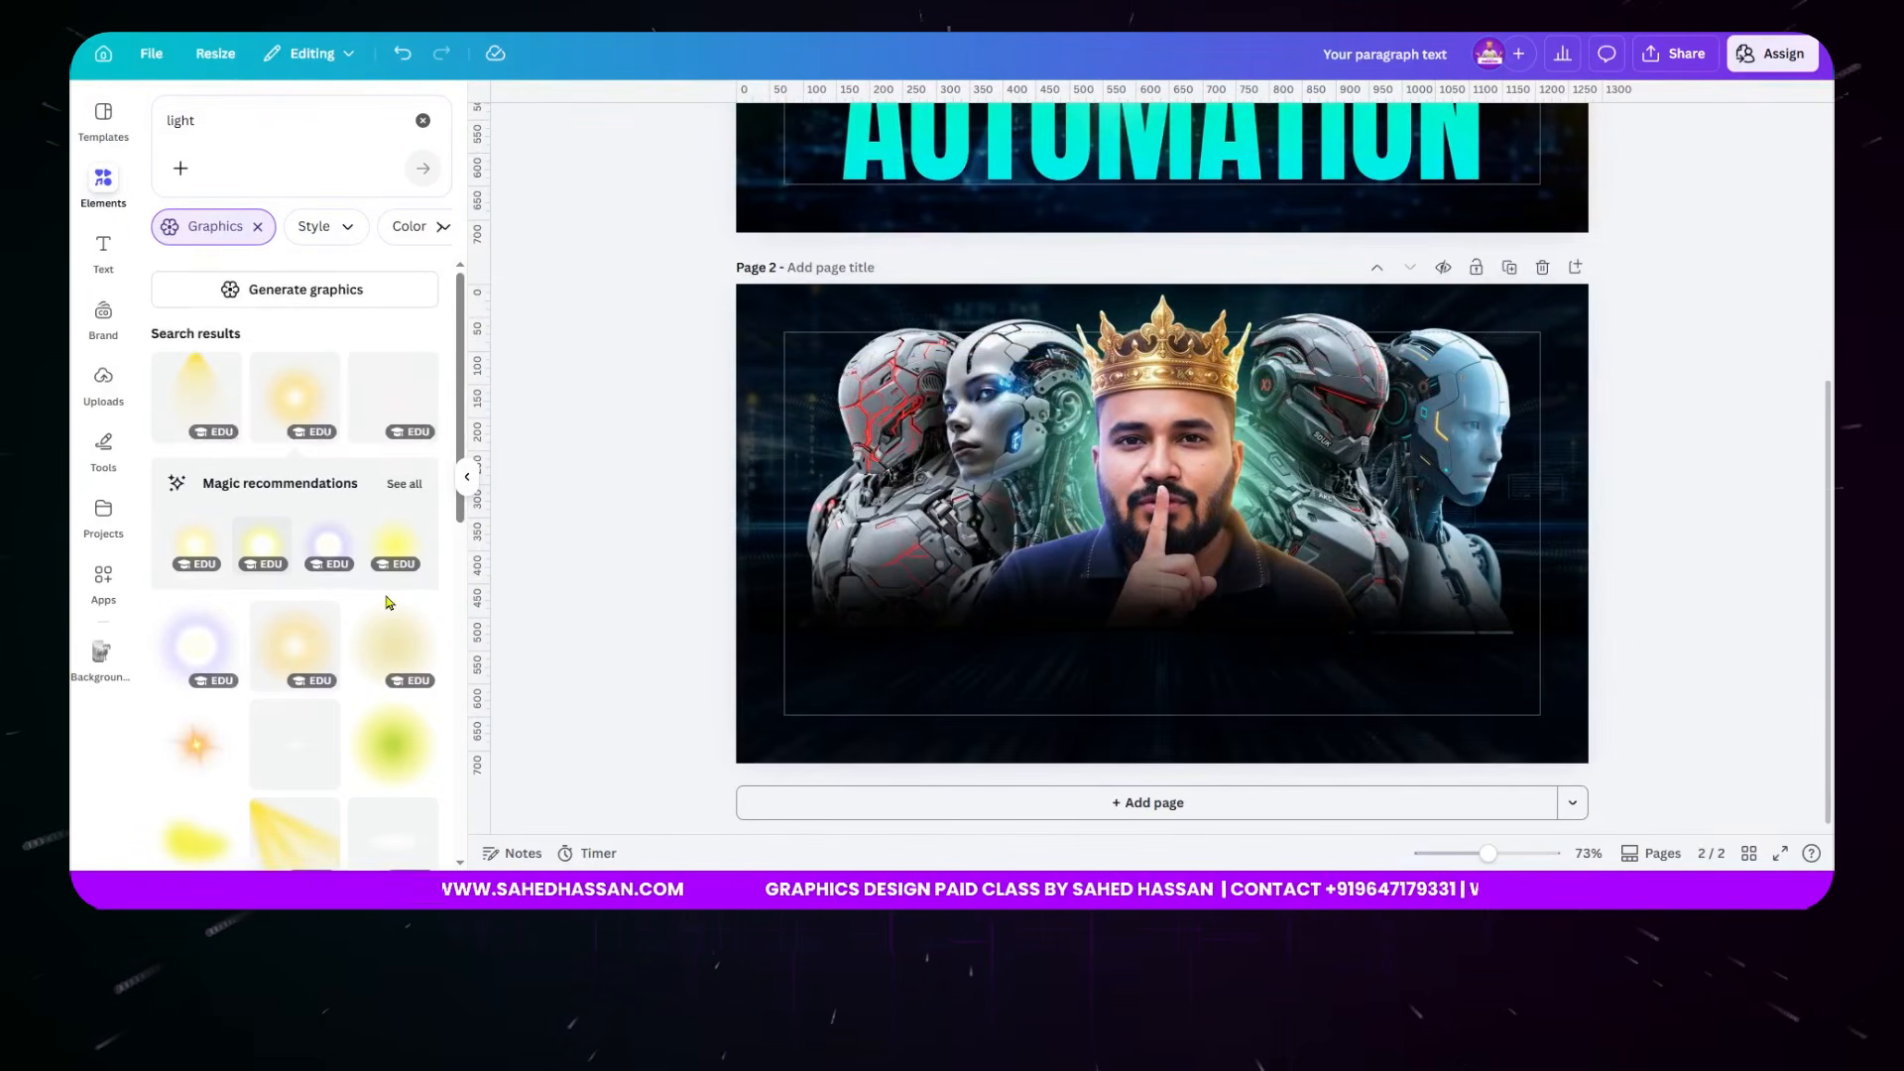
scroll(389, 602, "down", 1)
left_click(395, 457)
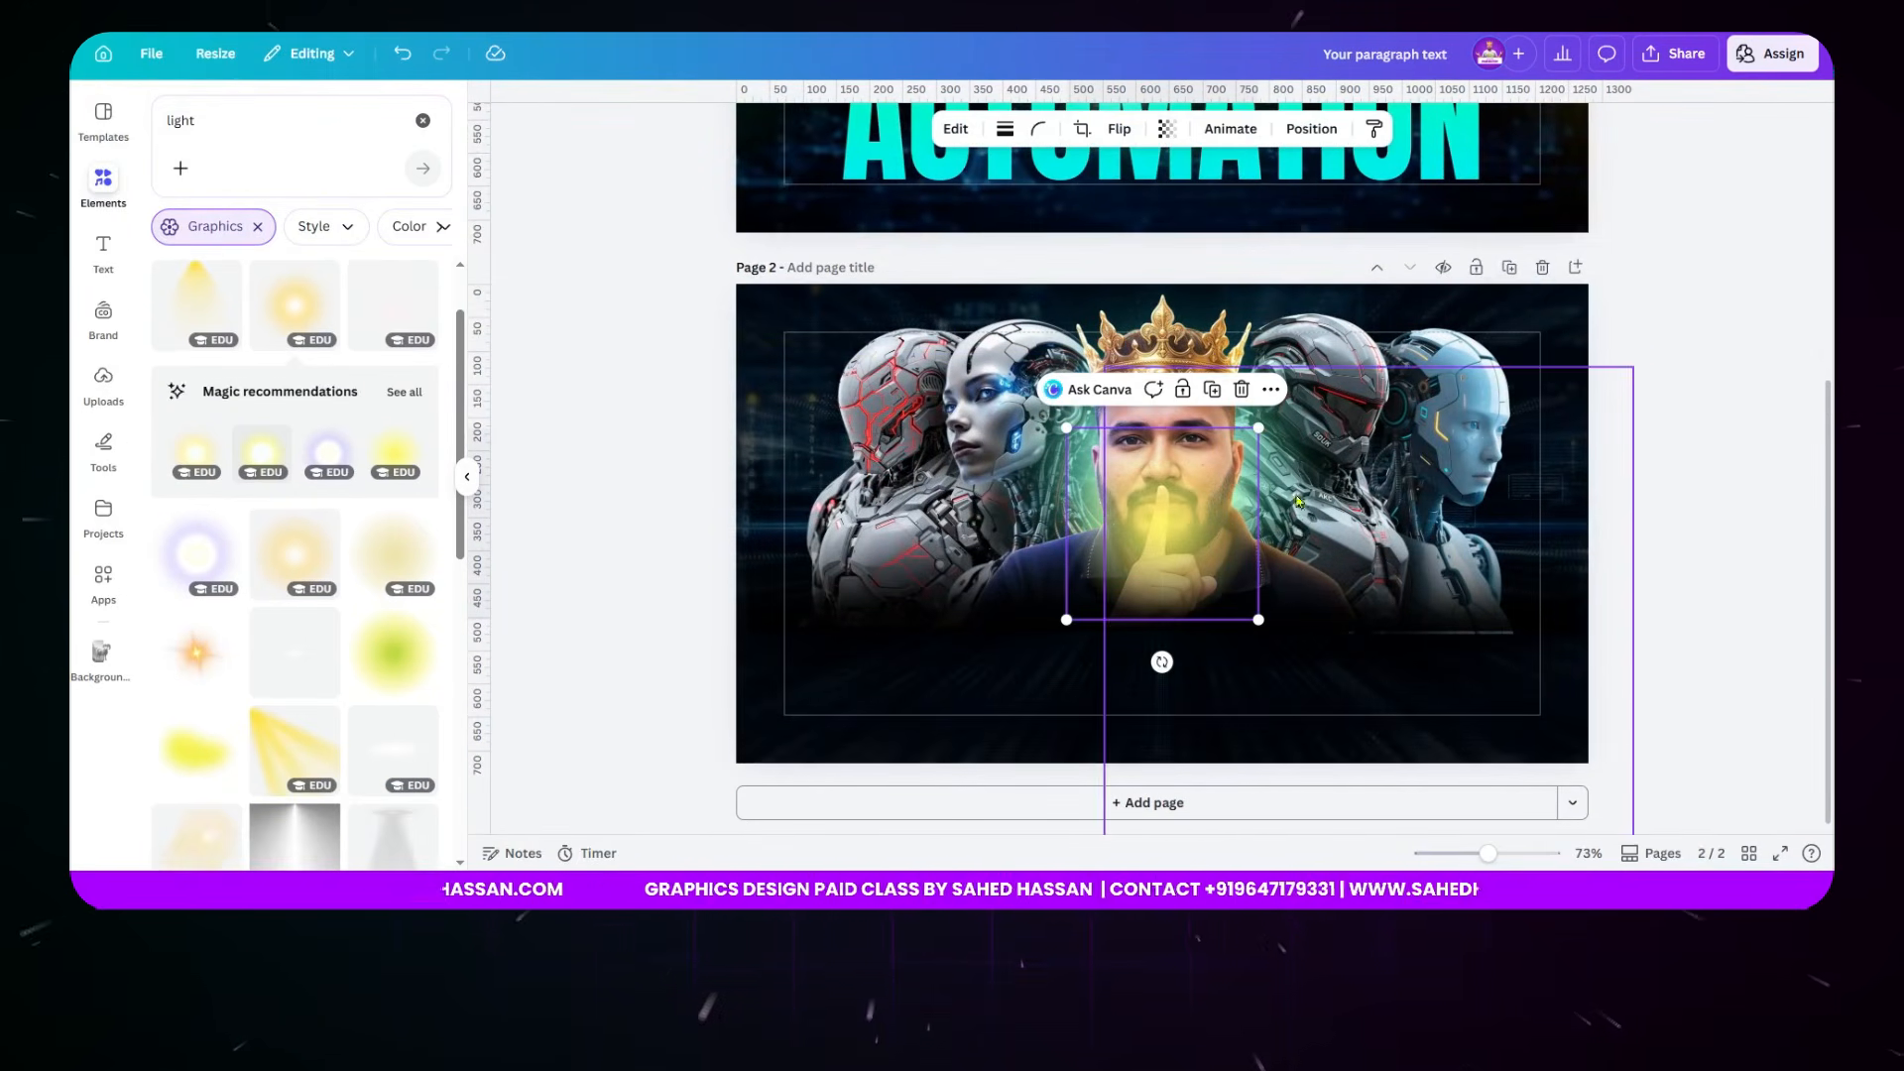
left_click_drag(1254, 430, 1369, 288)
left_click_drag(1249, 489, 1730, 429)
left_click_drag(1574, 438, 498, 439)
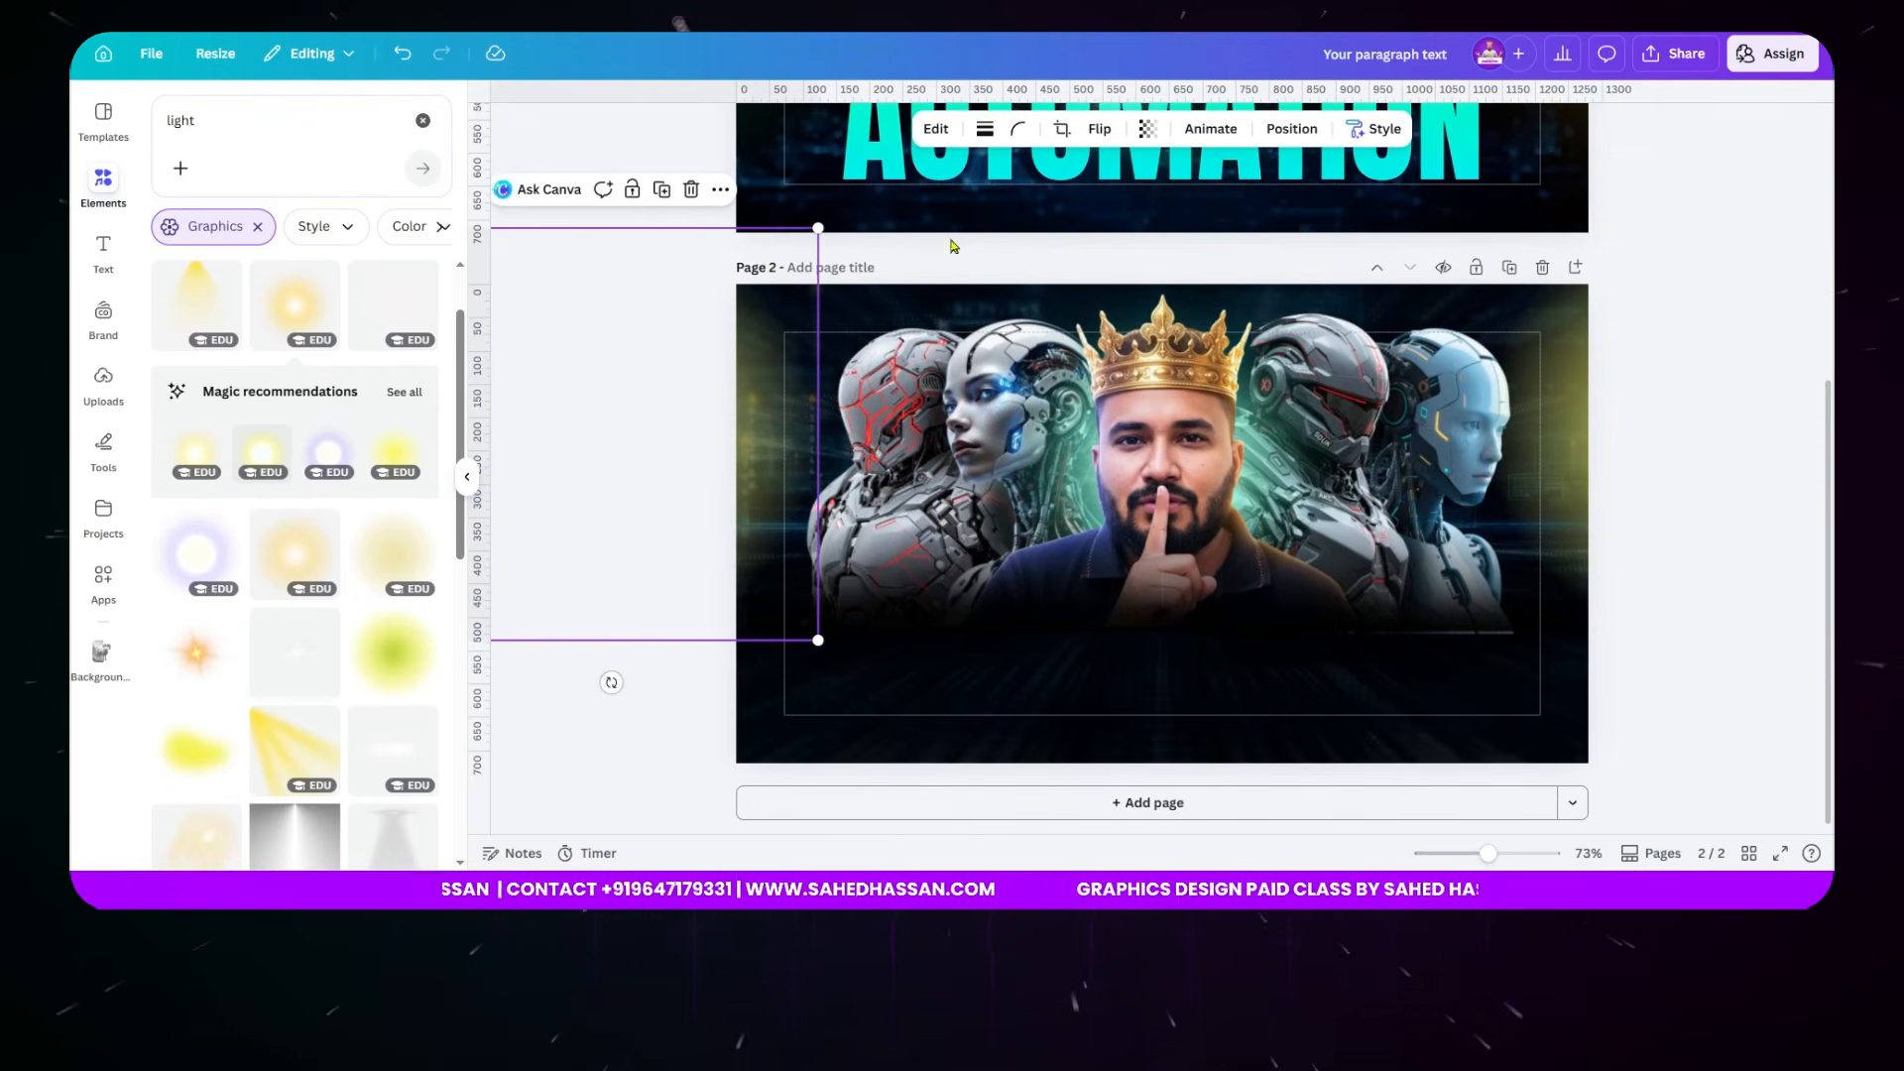
- Set the hue of the yellow tone in the page's left-edge glow to 100
left_click(934, 131)
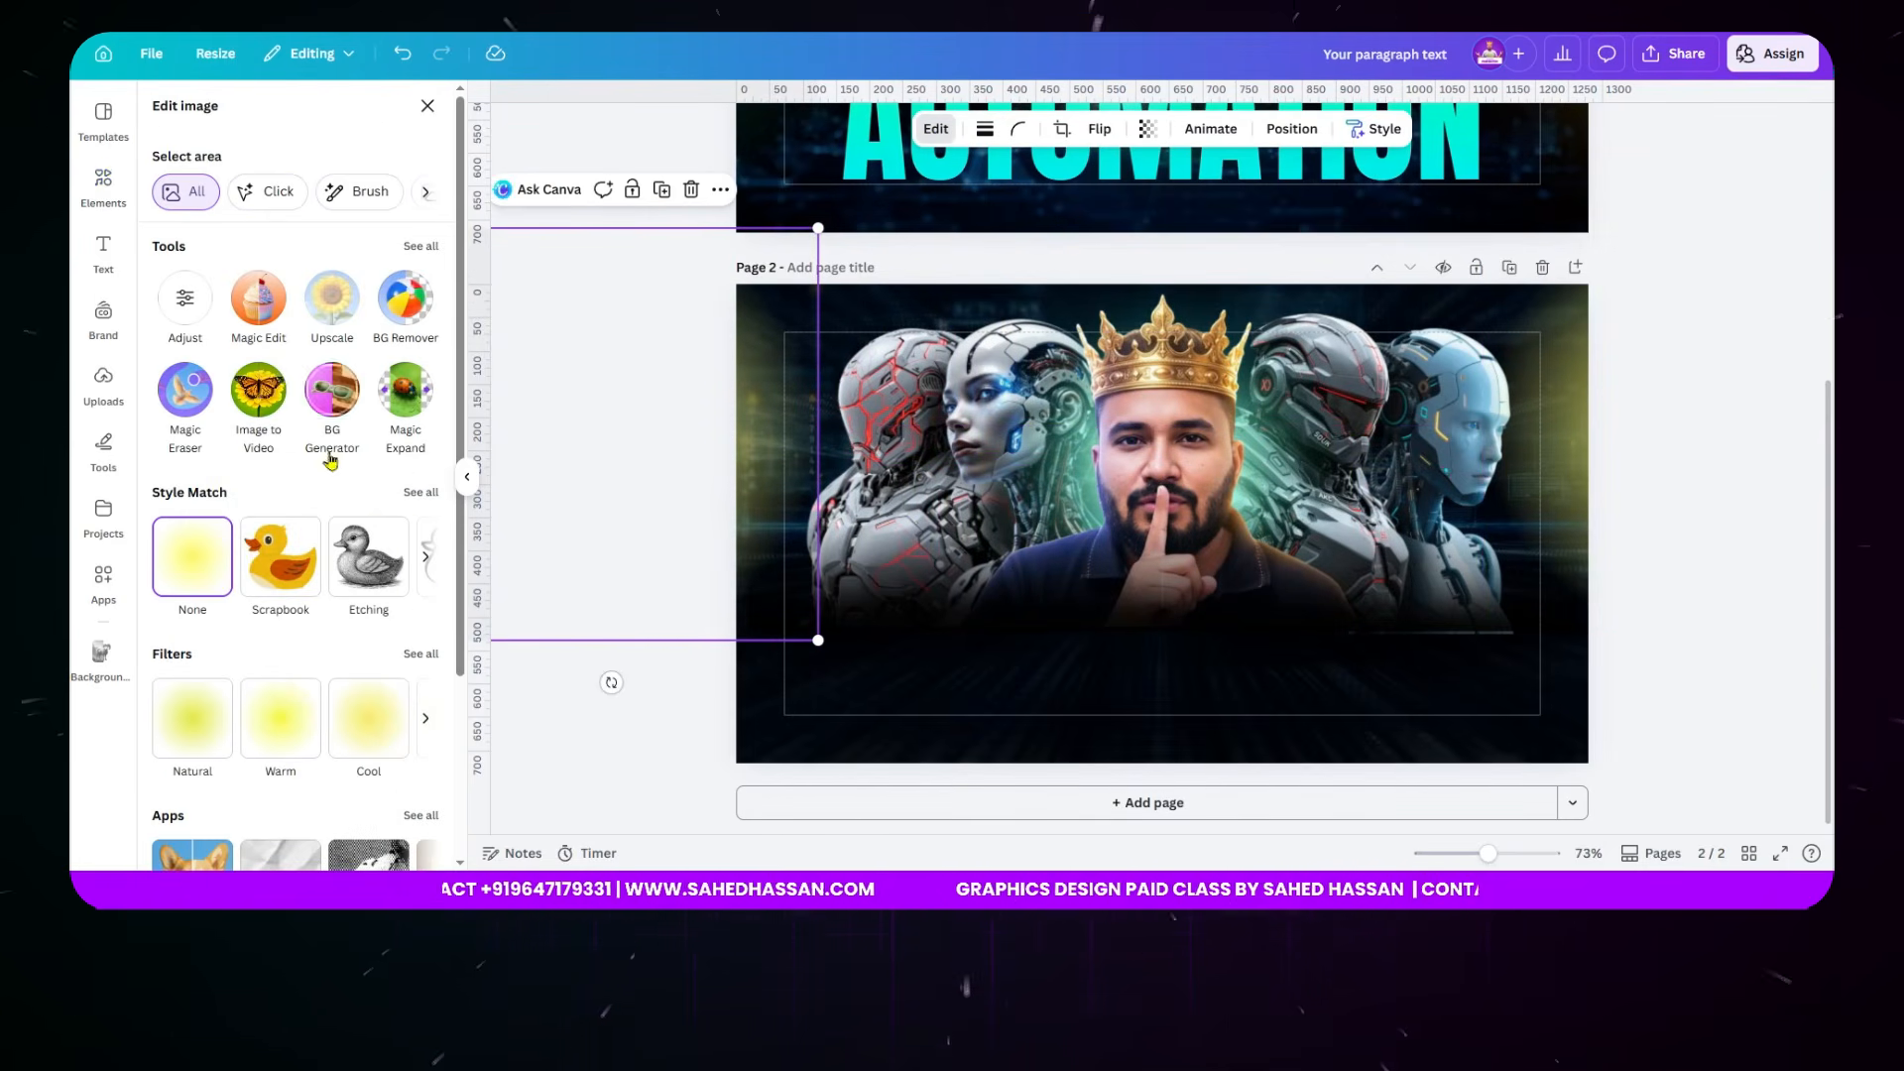
scroll(302, 759, "down", 3)
scroll(306, 756, "up", 3)
left_click(183, 300)
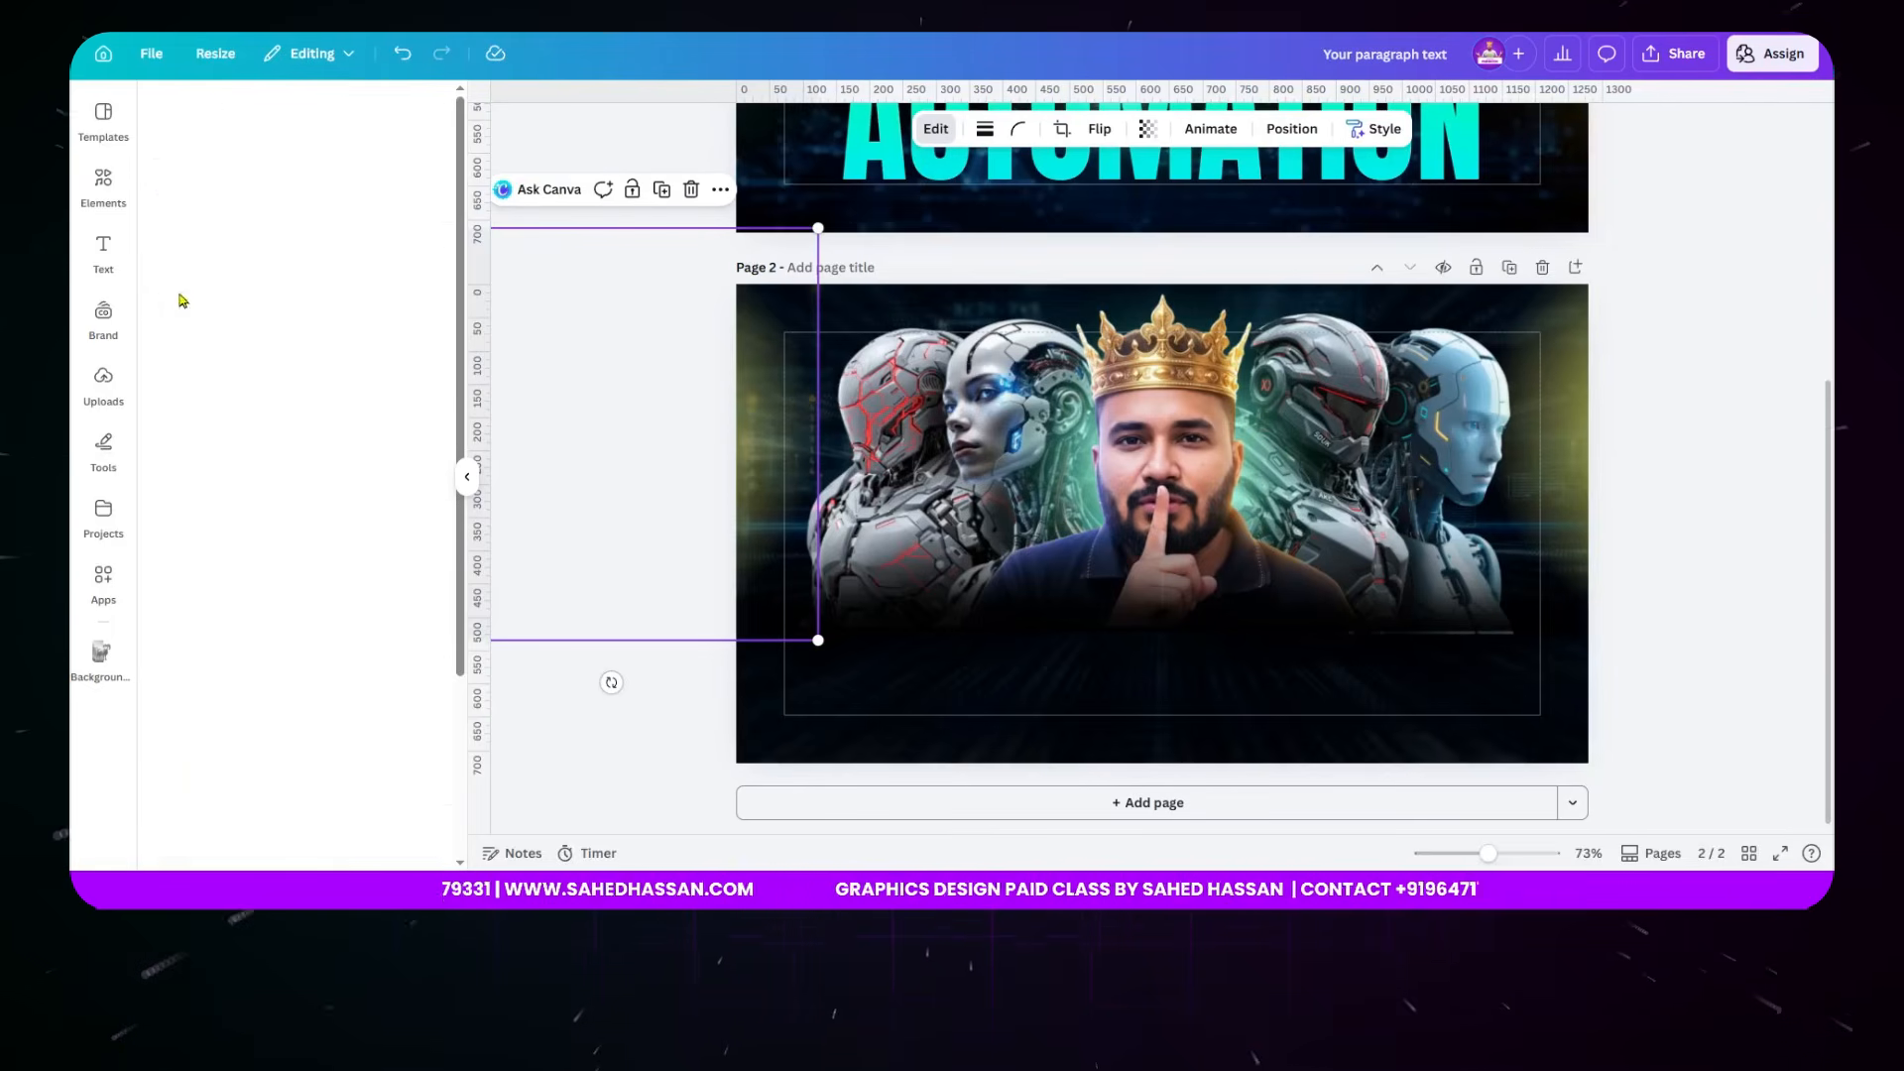
scroll(288, 608, "down", 5)
left_click(218, 513)
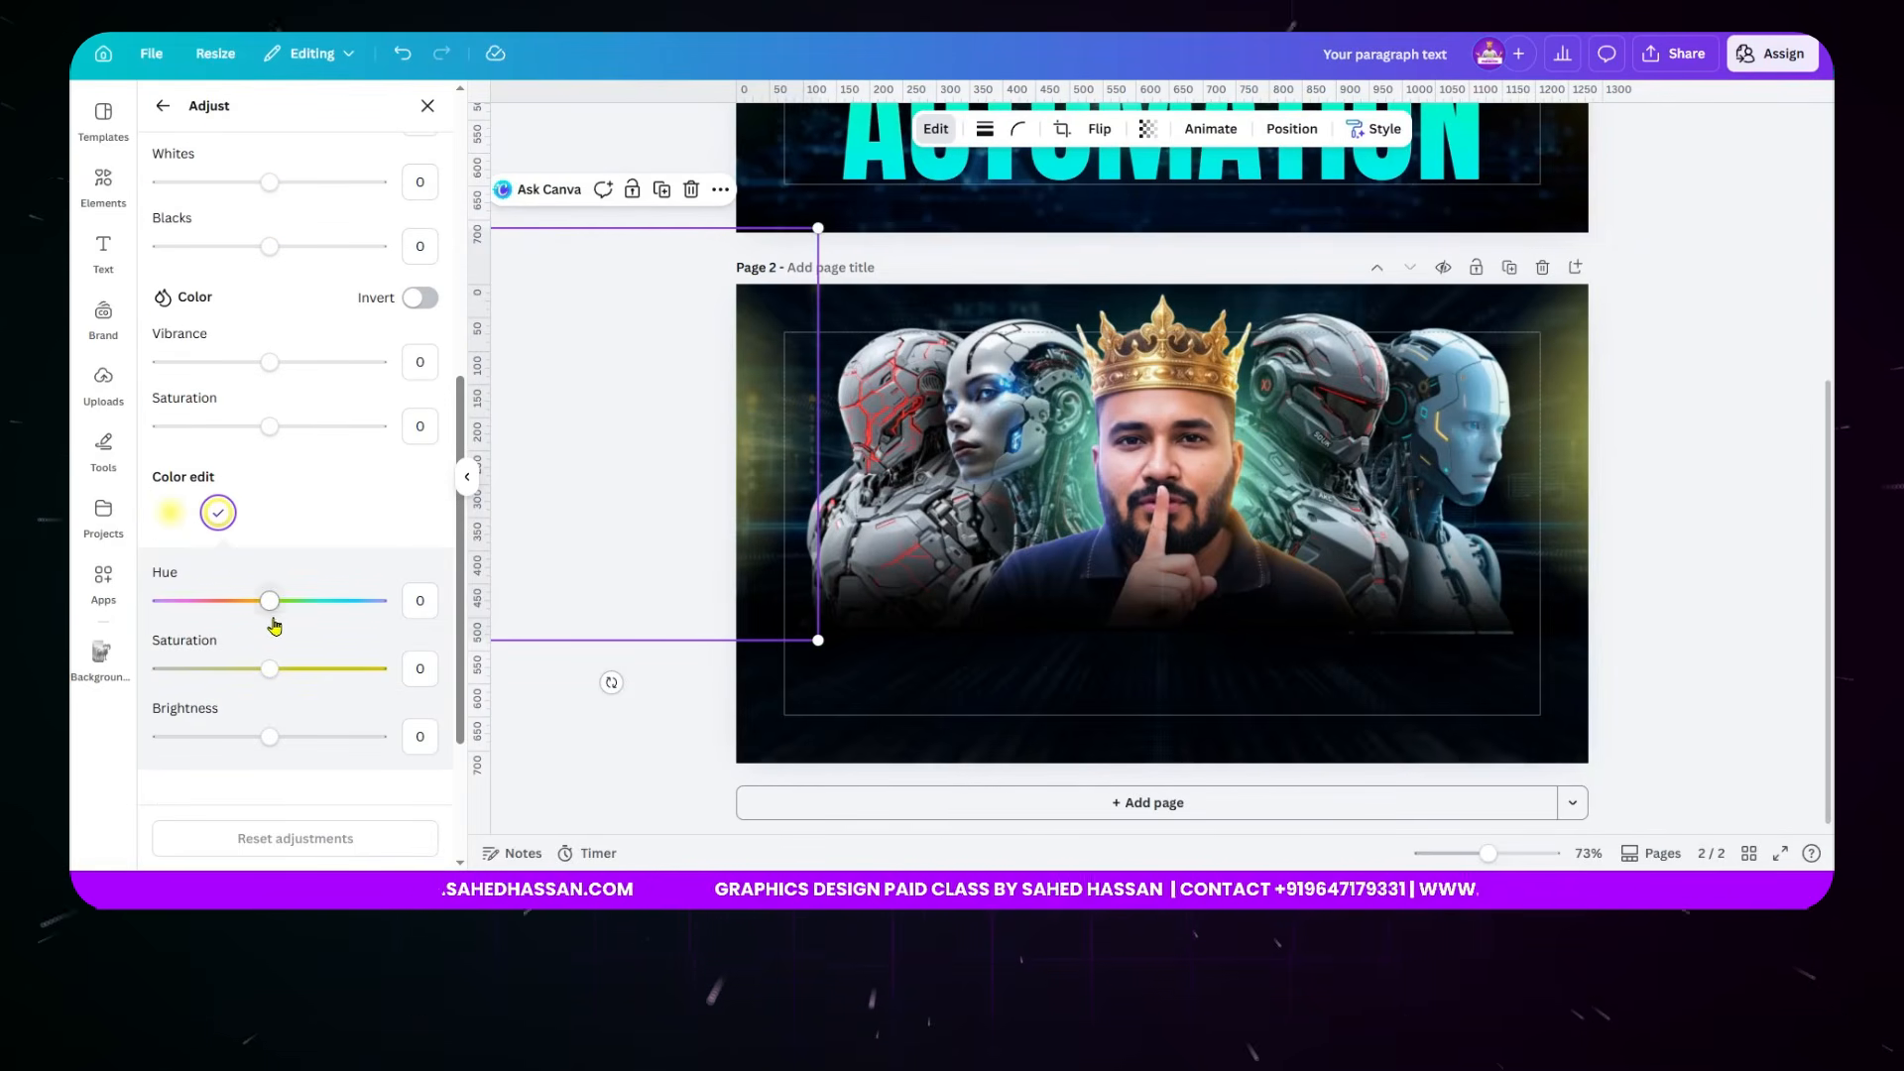
left_click_drag(269, 607, 365, 620)
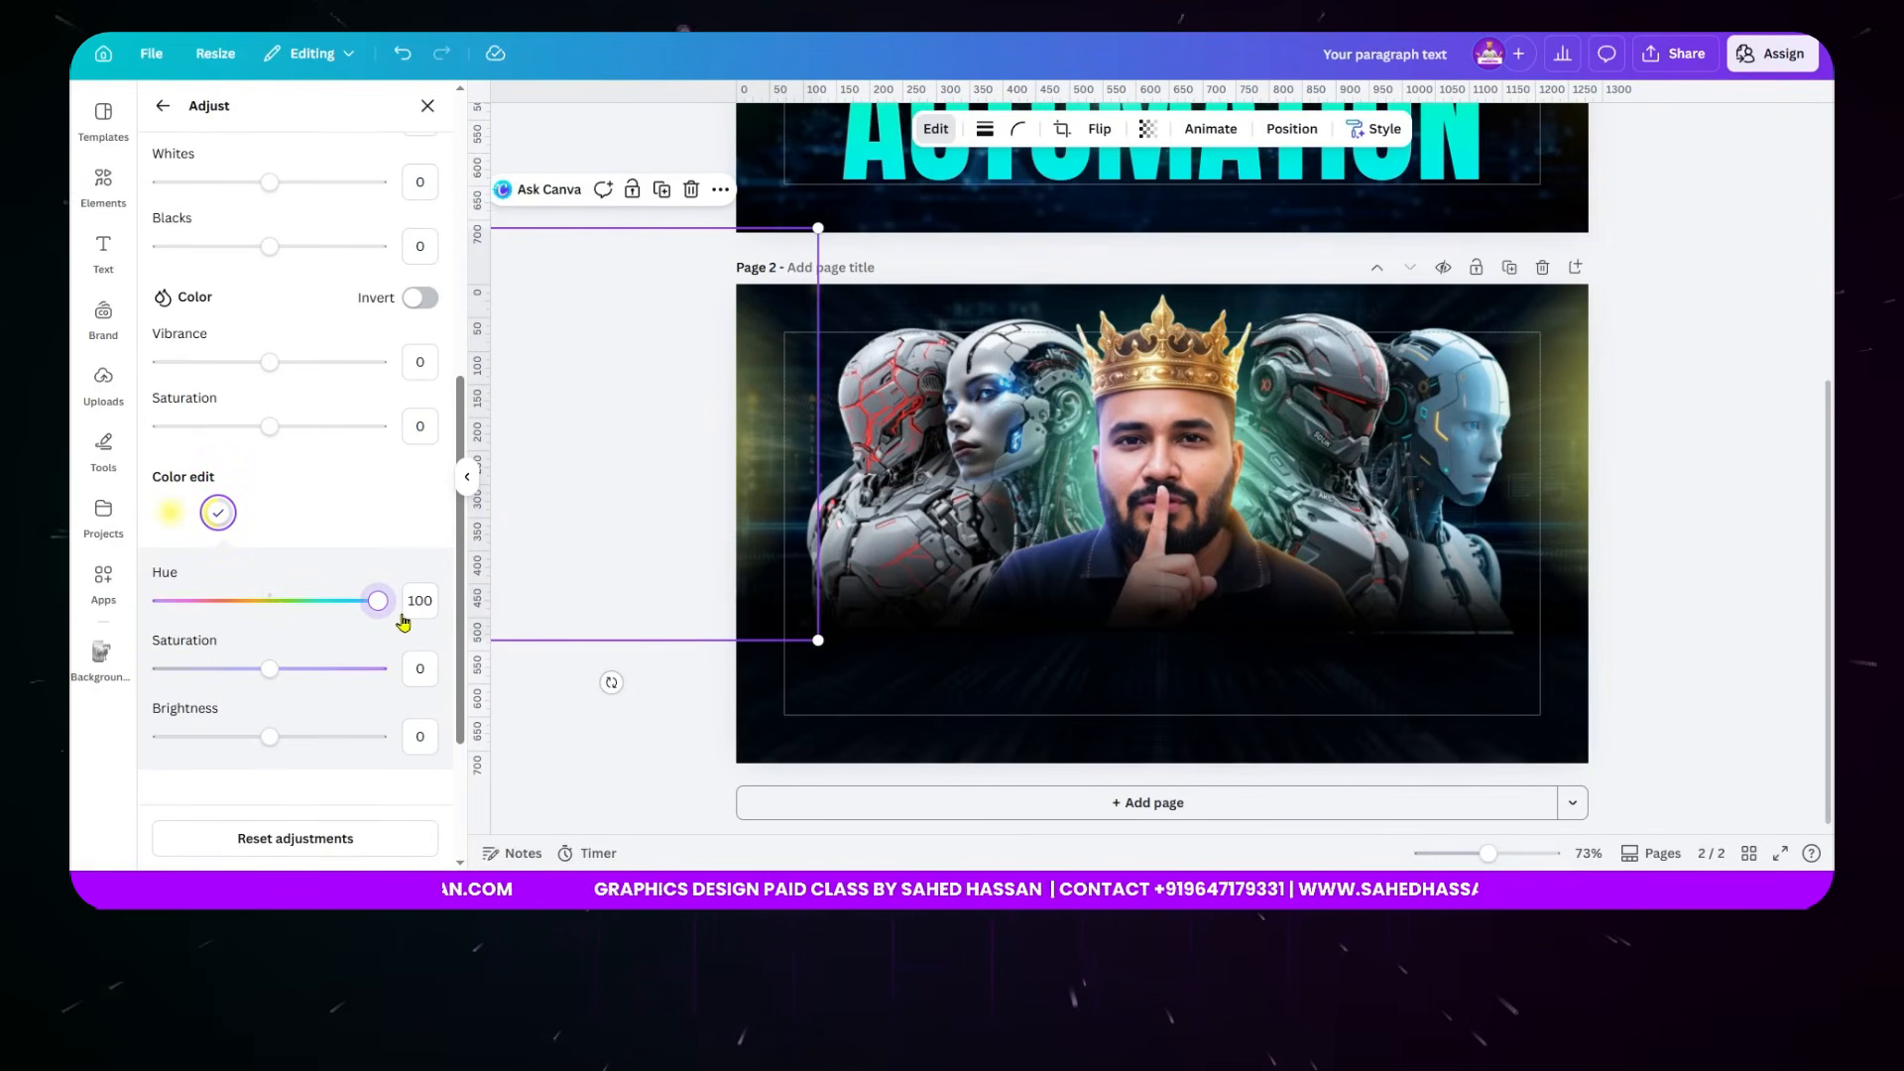
left_click(345, 623)
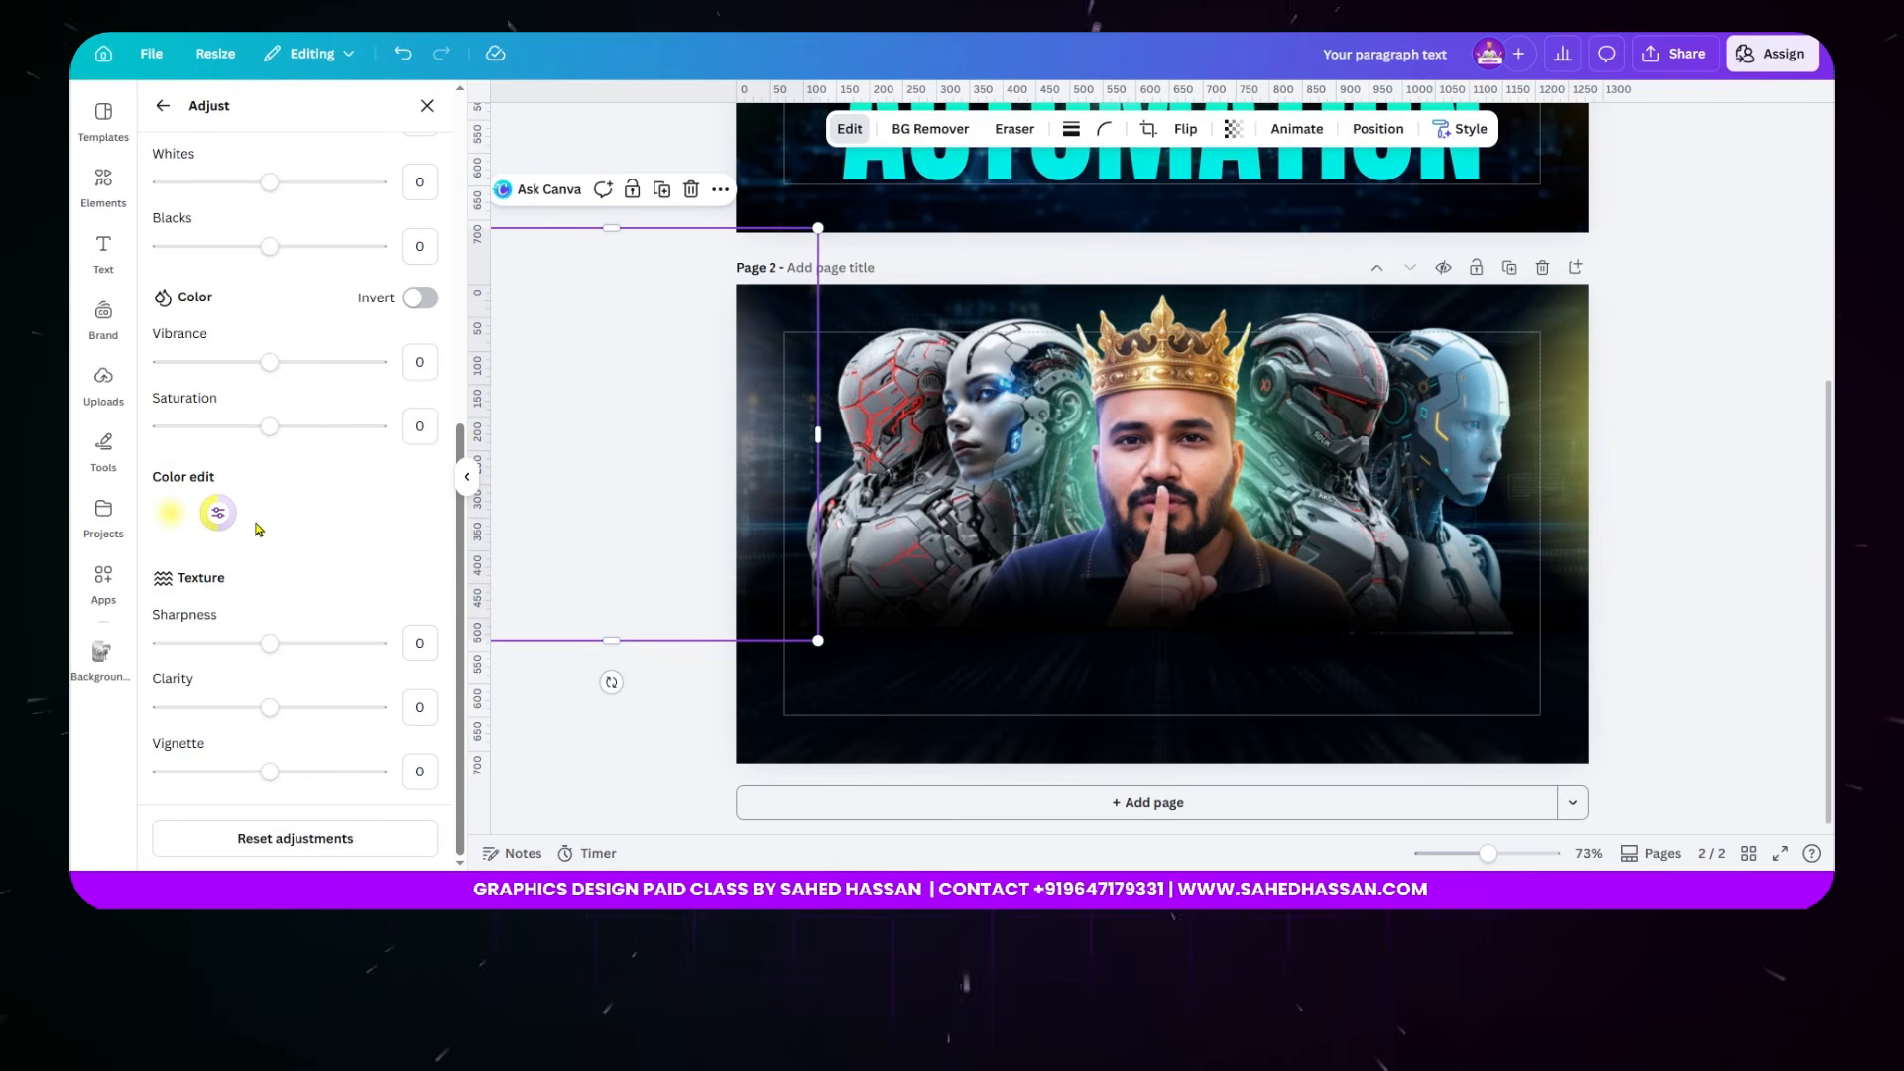
- Set the left-edge glow's hue to 51 for a cyan tint and adjust its position over the page edge
left_click(214, 510)
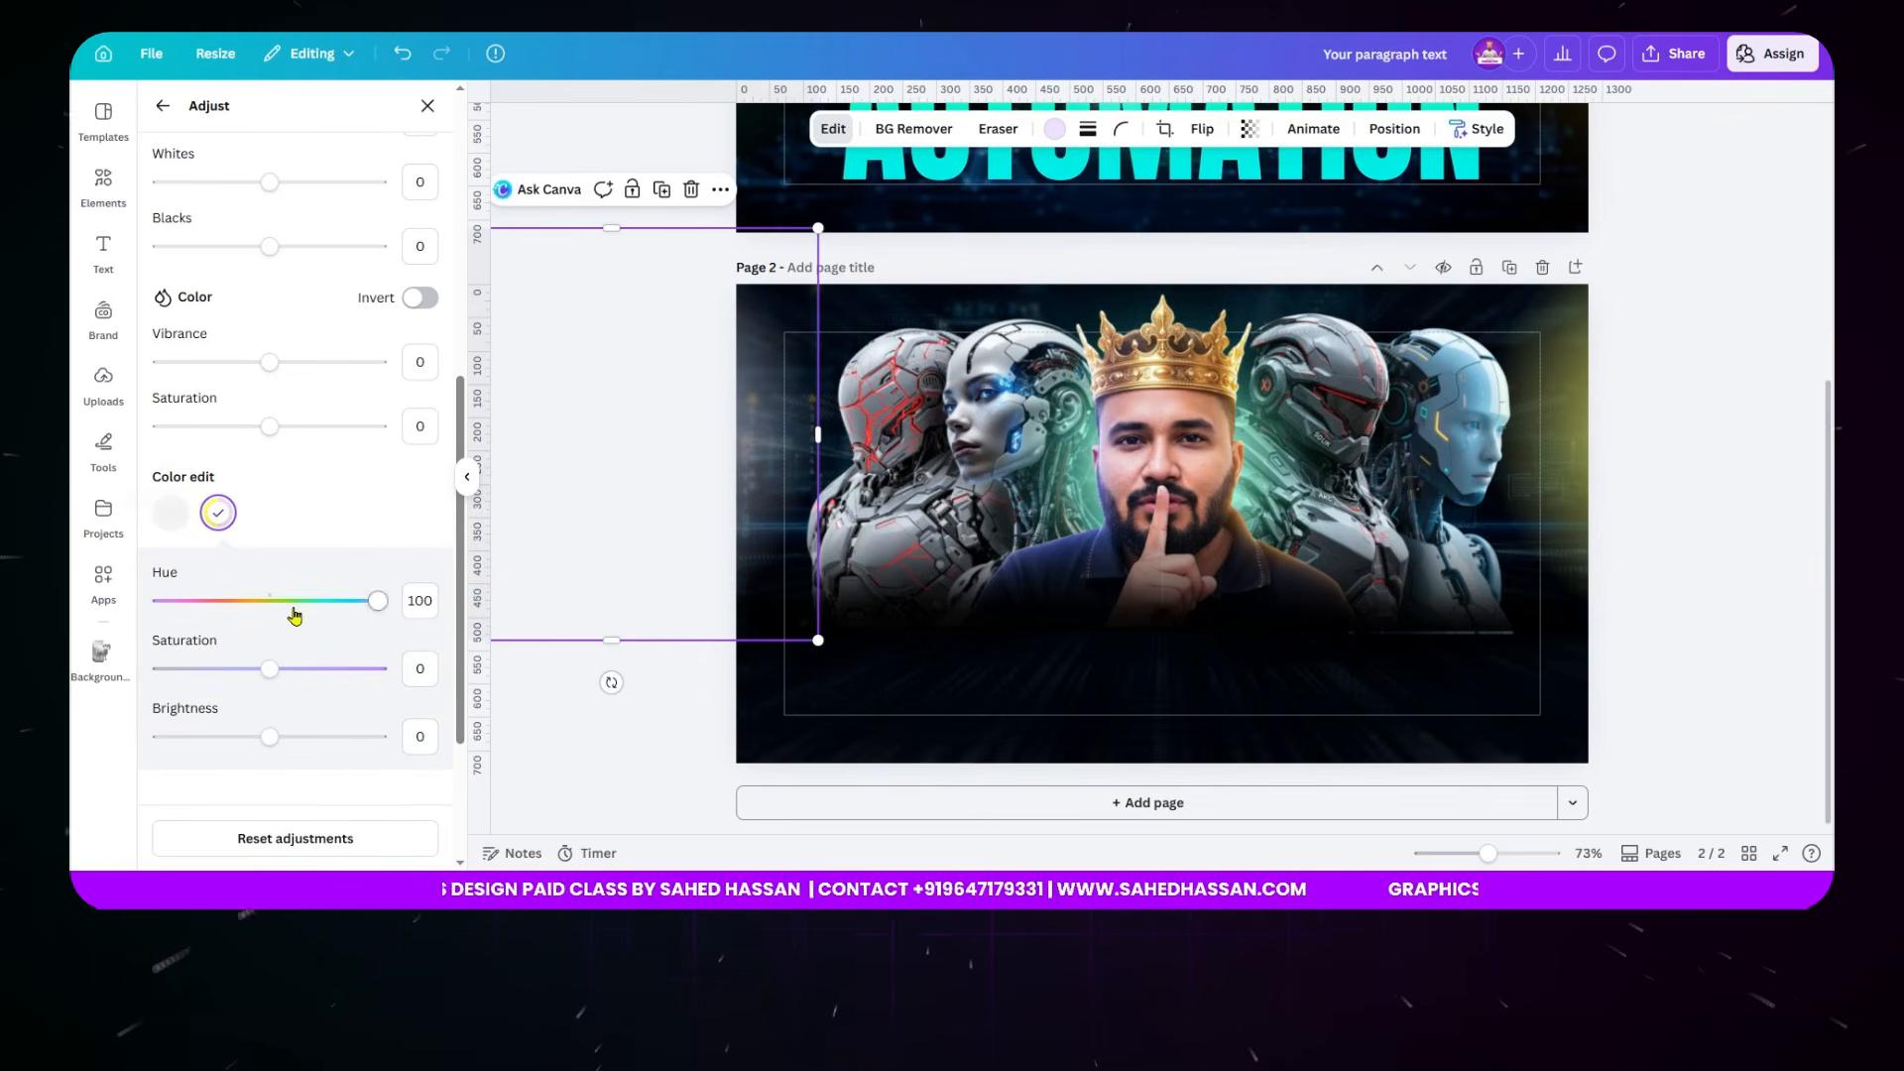
left_click_drag(374, 604, 314, 623)
left_click(219, 513)
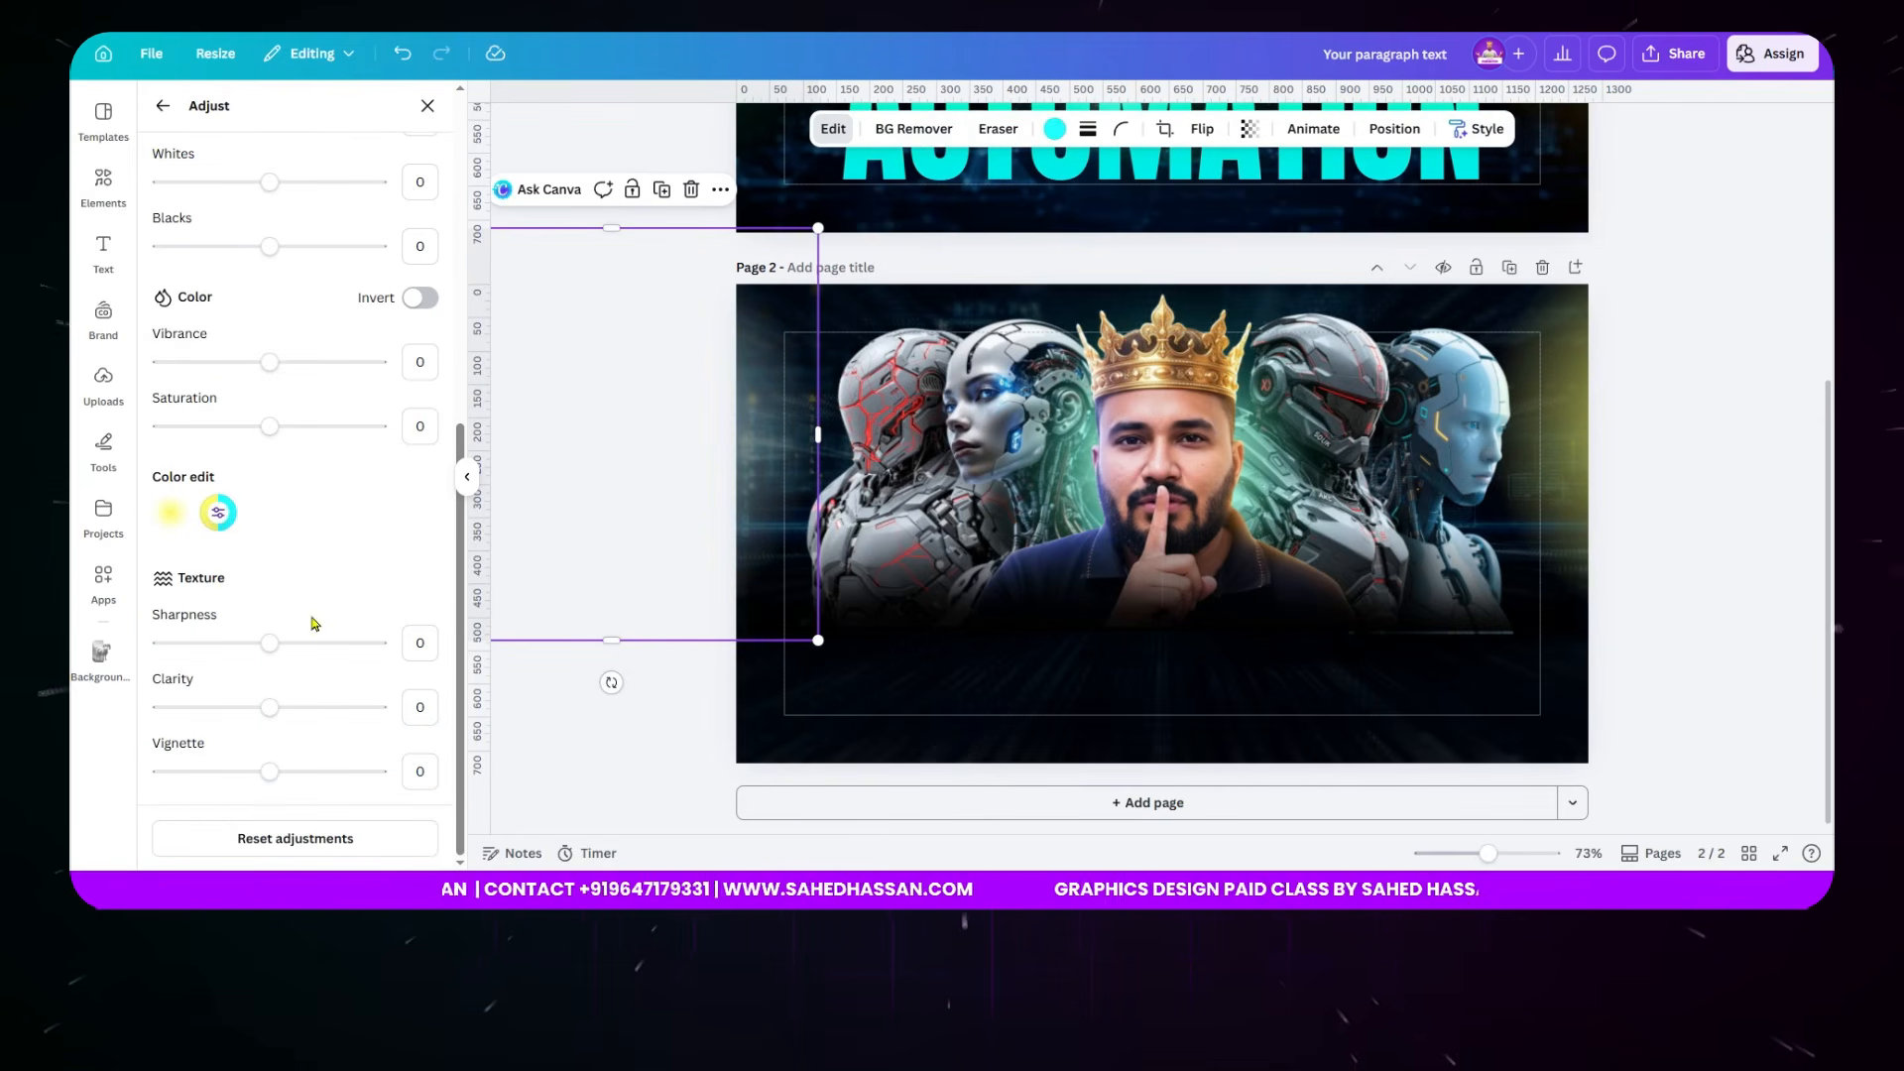
left_click(219, 513)
left_click_drag(334, 607, 326, 603)
mouse_move(766, 447)
left_mouse_down()
mouse_move(1025, 419)
mouse_move(778, 428)
left_mouse_up()
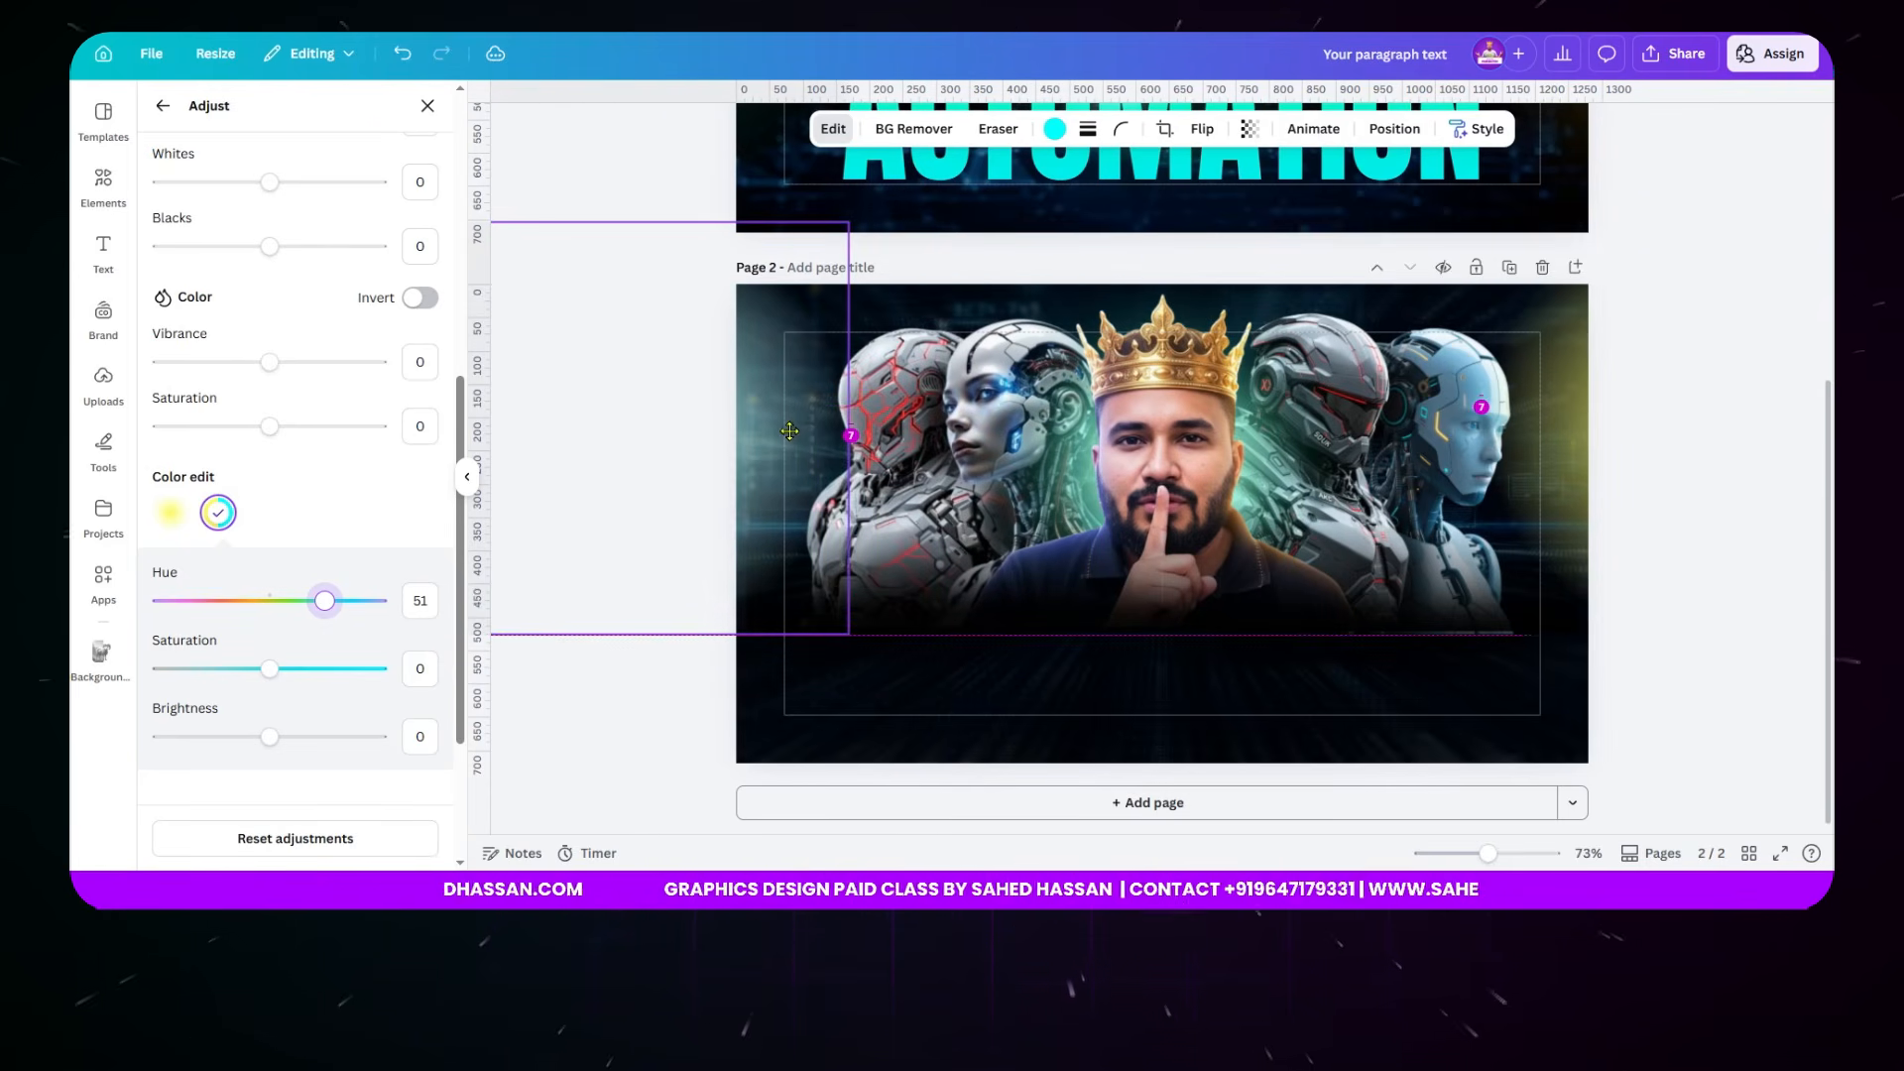
left_click(1717, 232)
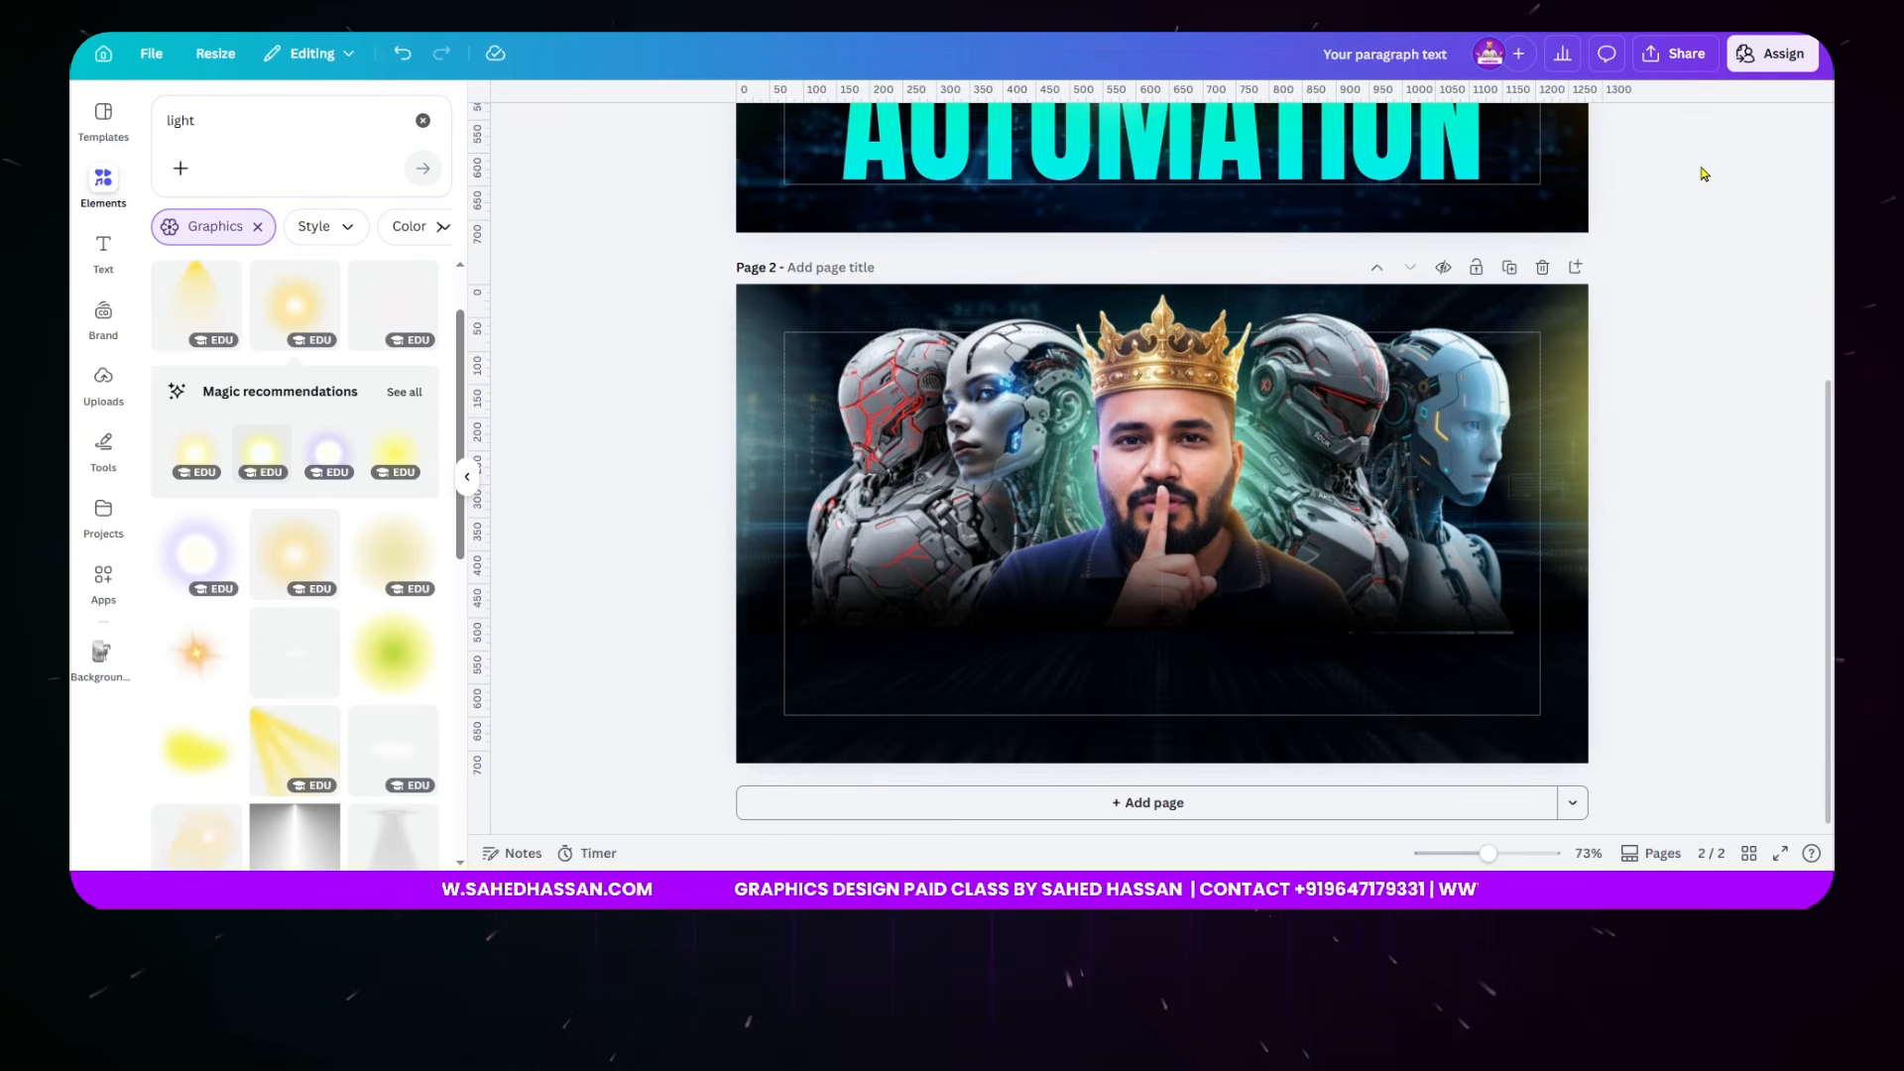
- Add a white Anton text box to page 2, enlarge it to size 83.1 and centre it horizontally below the figures
scroll(1676, 297, "up", 2)
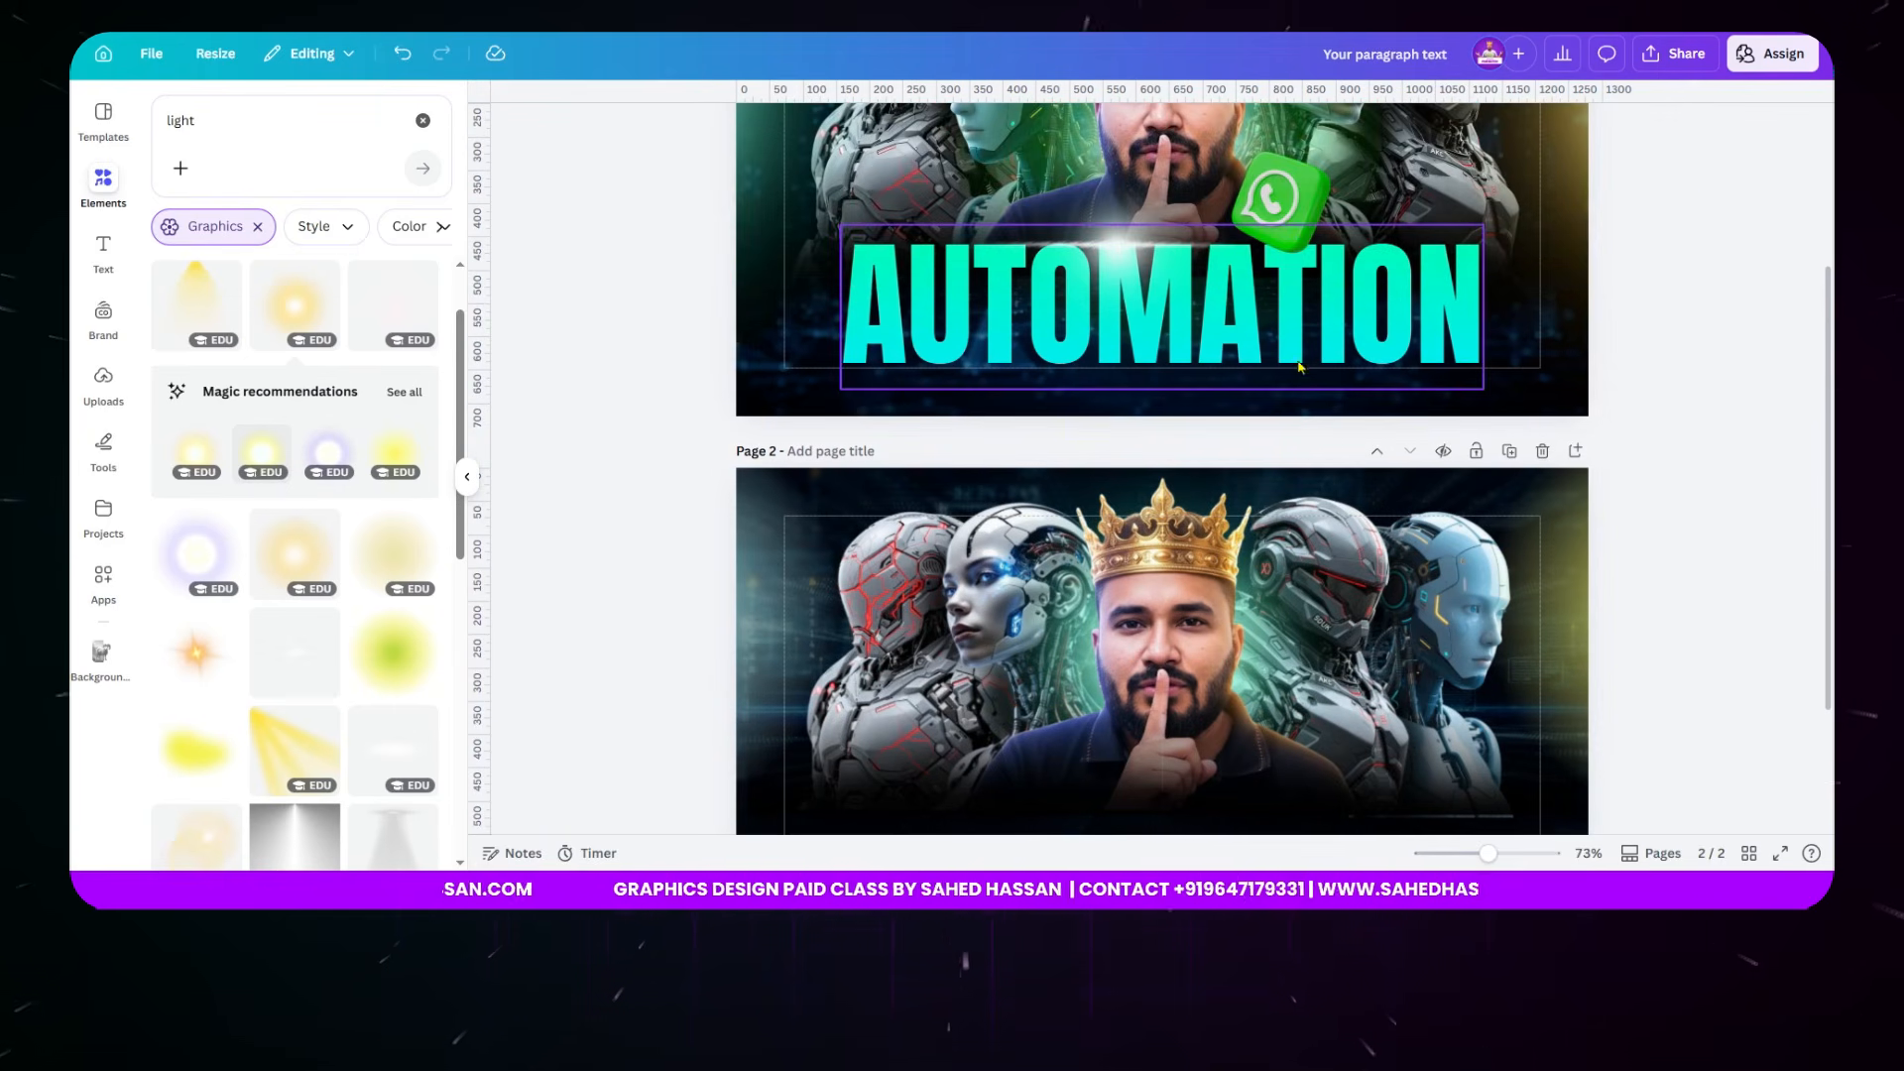
scroll(1028, 630, "down", 2)
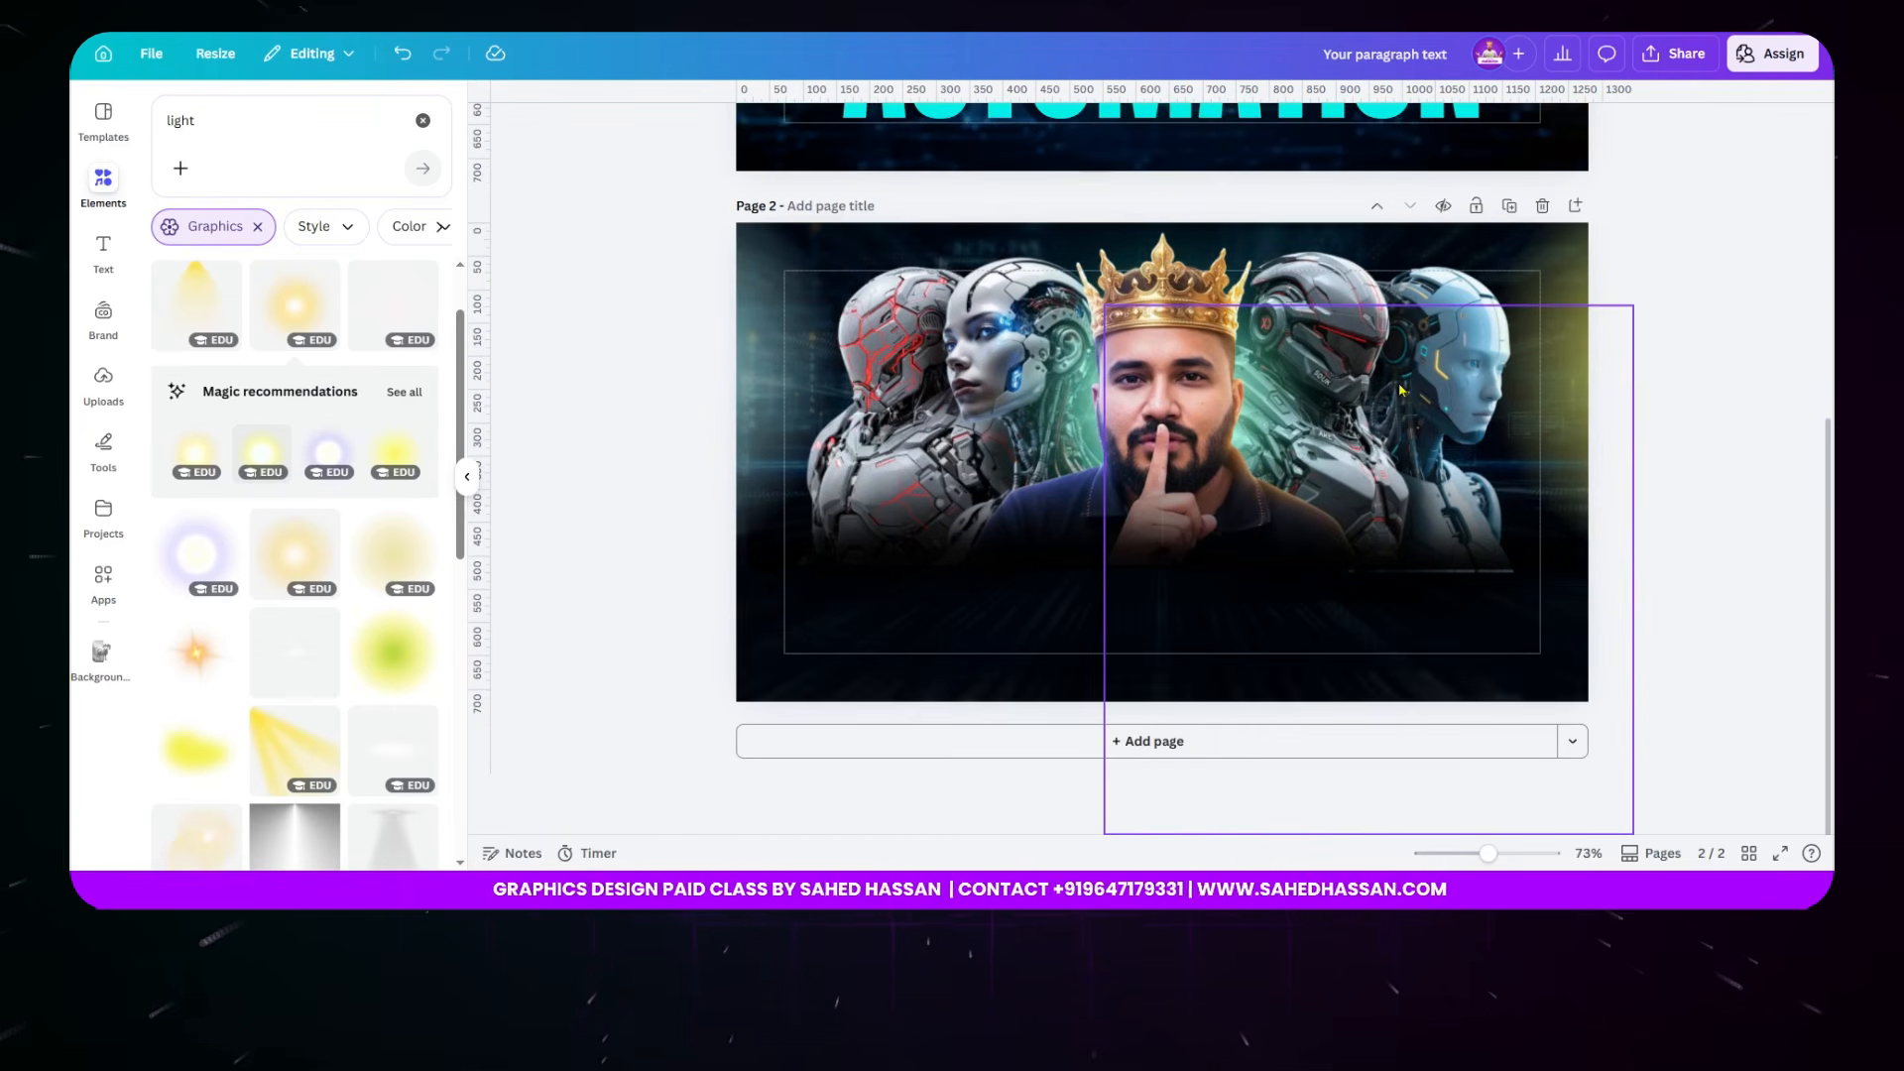
left_click(1026, 629)
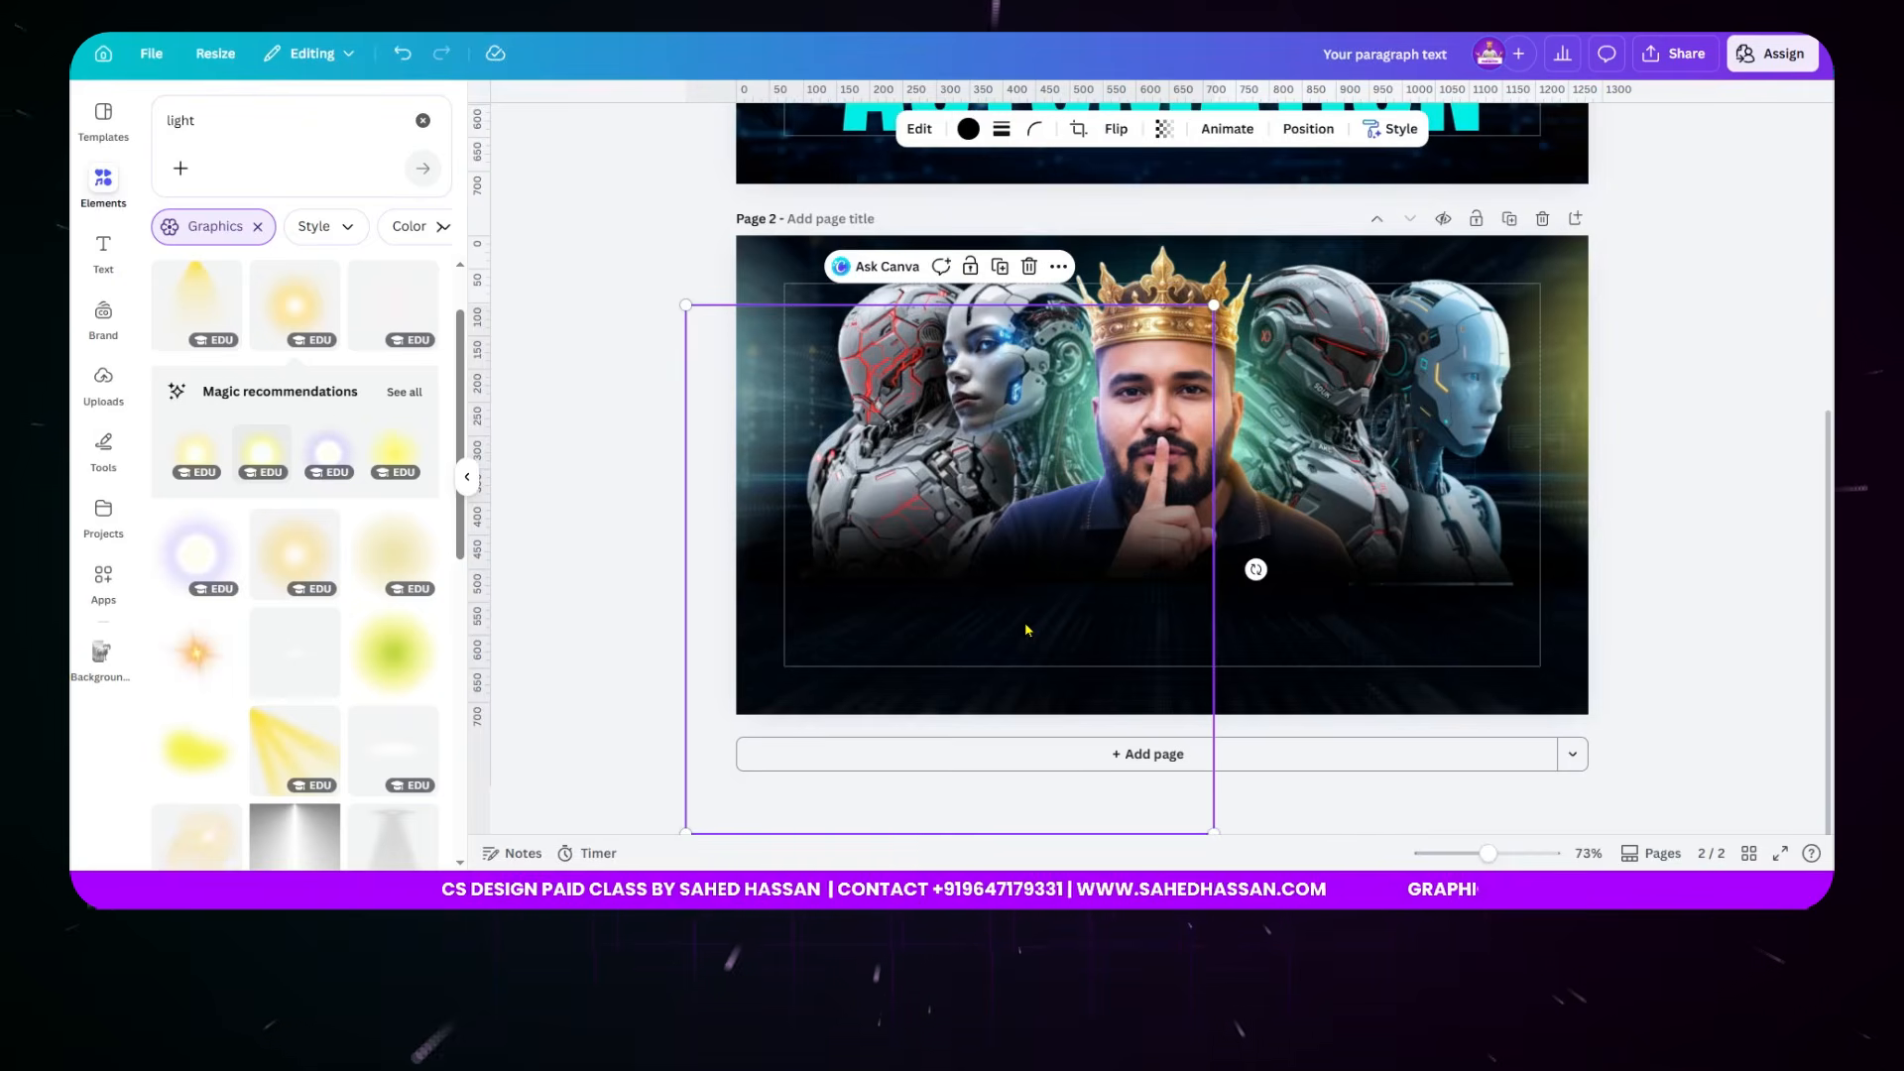
key("ctrl+v")
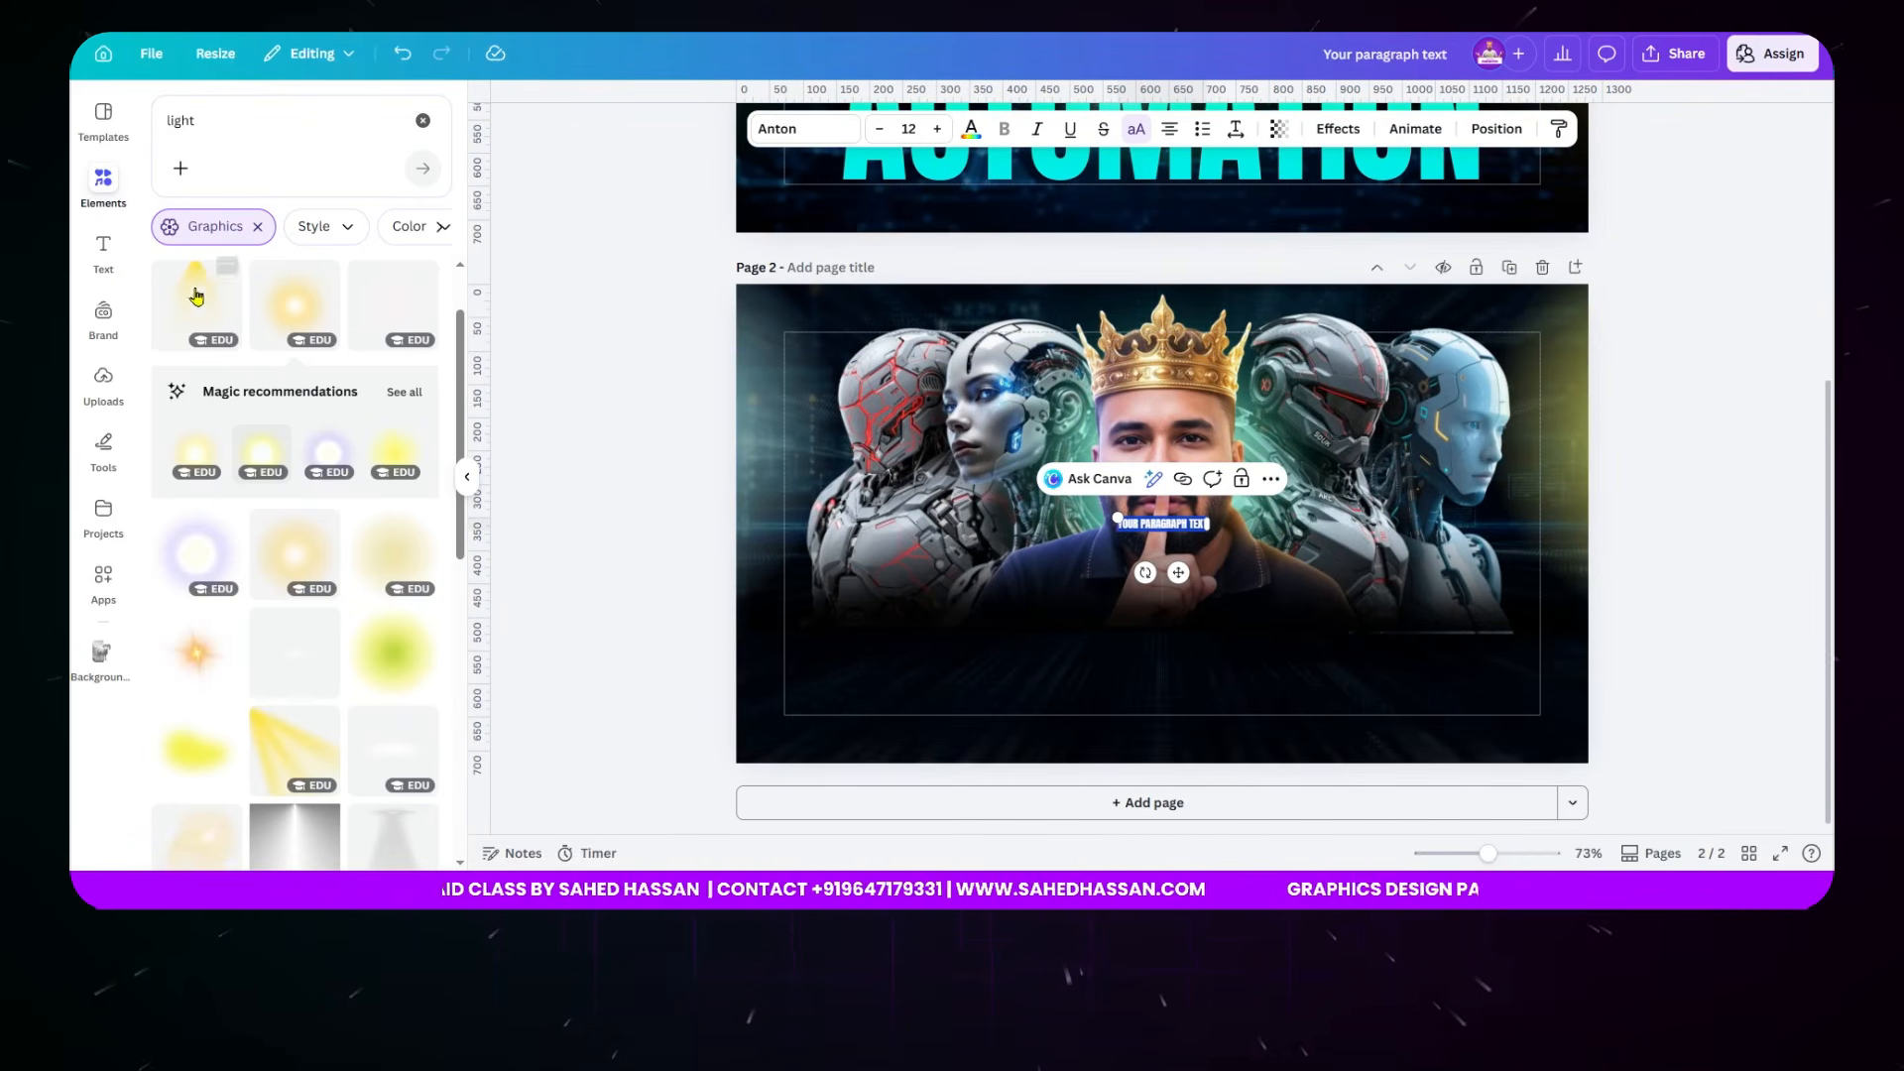
left_click(103, 244)
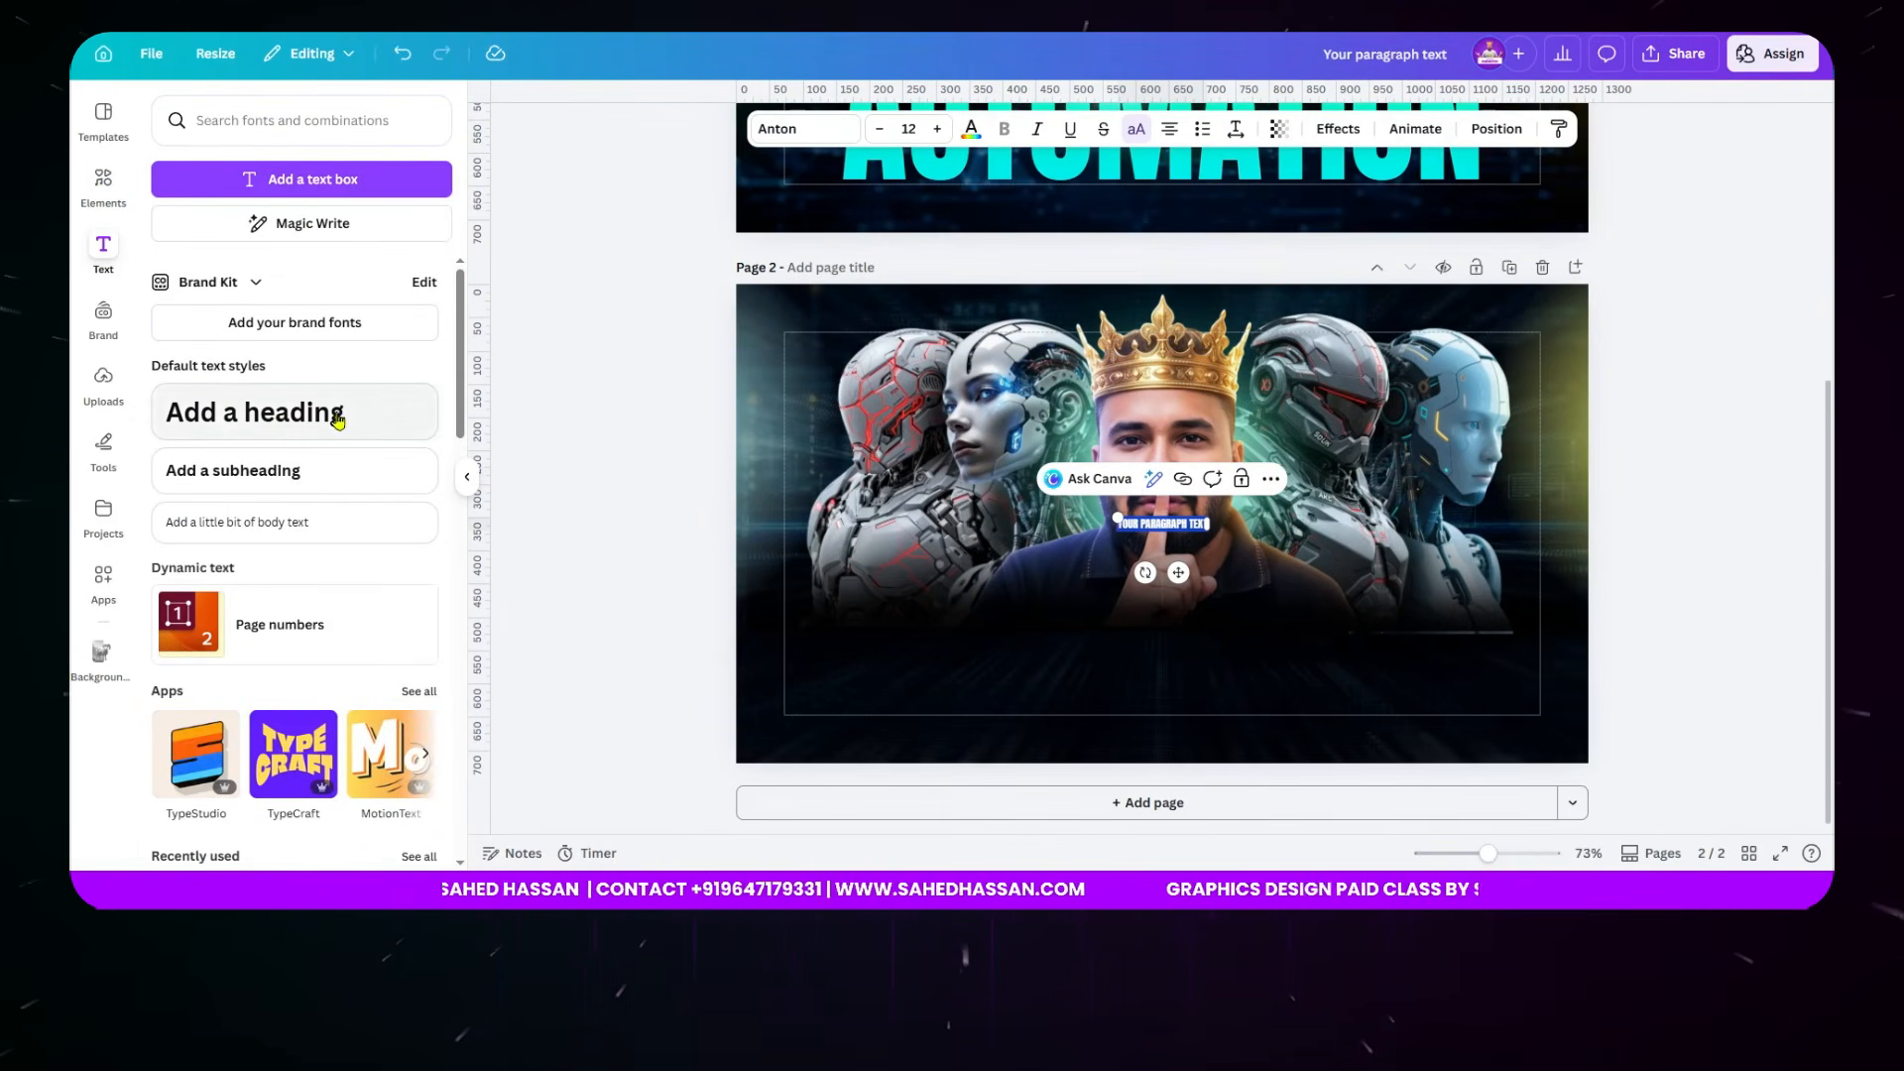
left_click_drag(1115, 512, 851, 476)
left_click(673, 468)
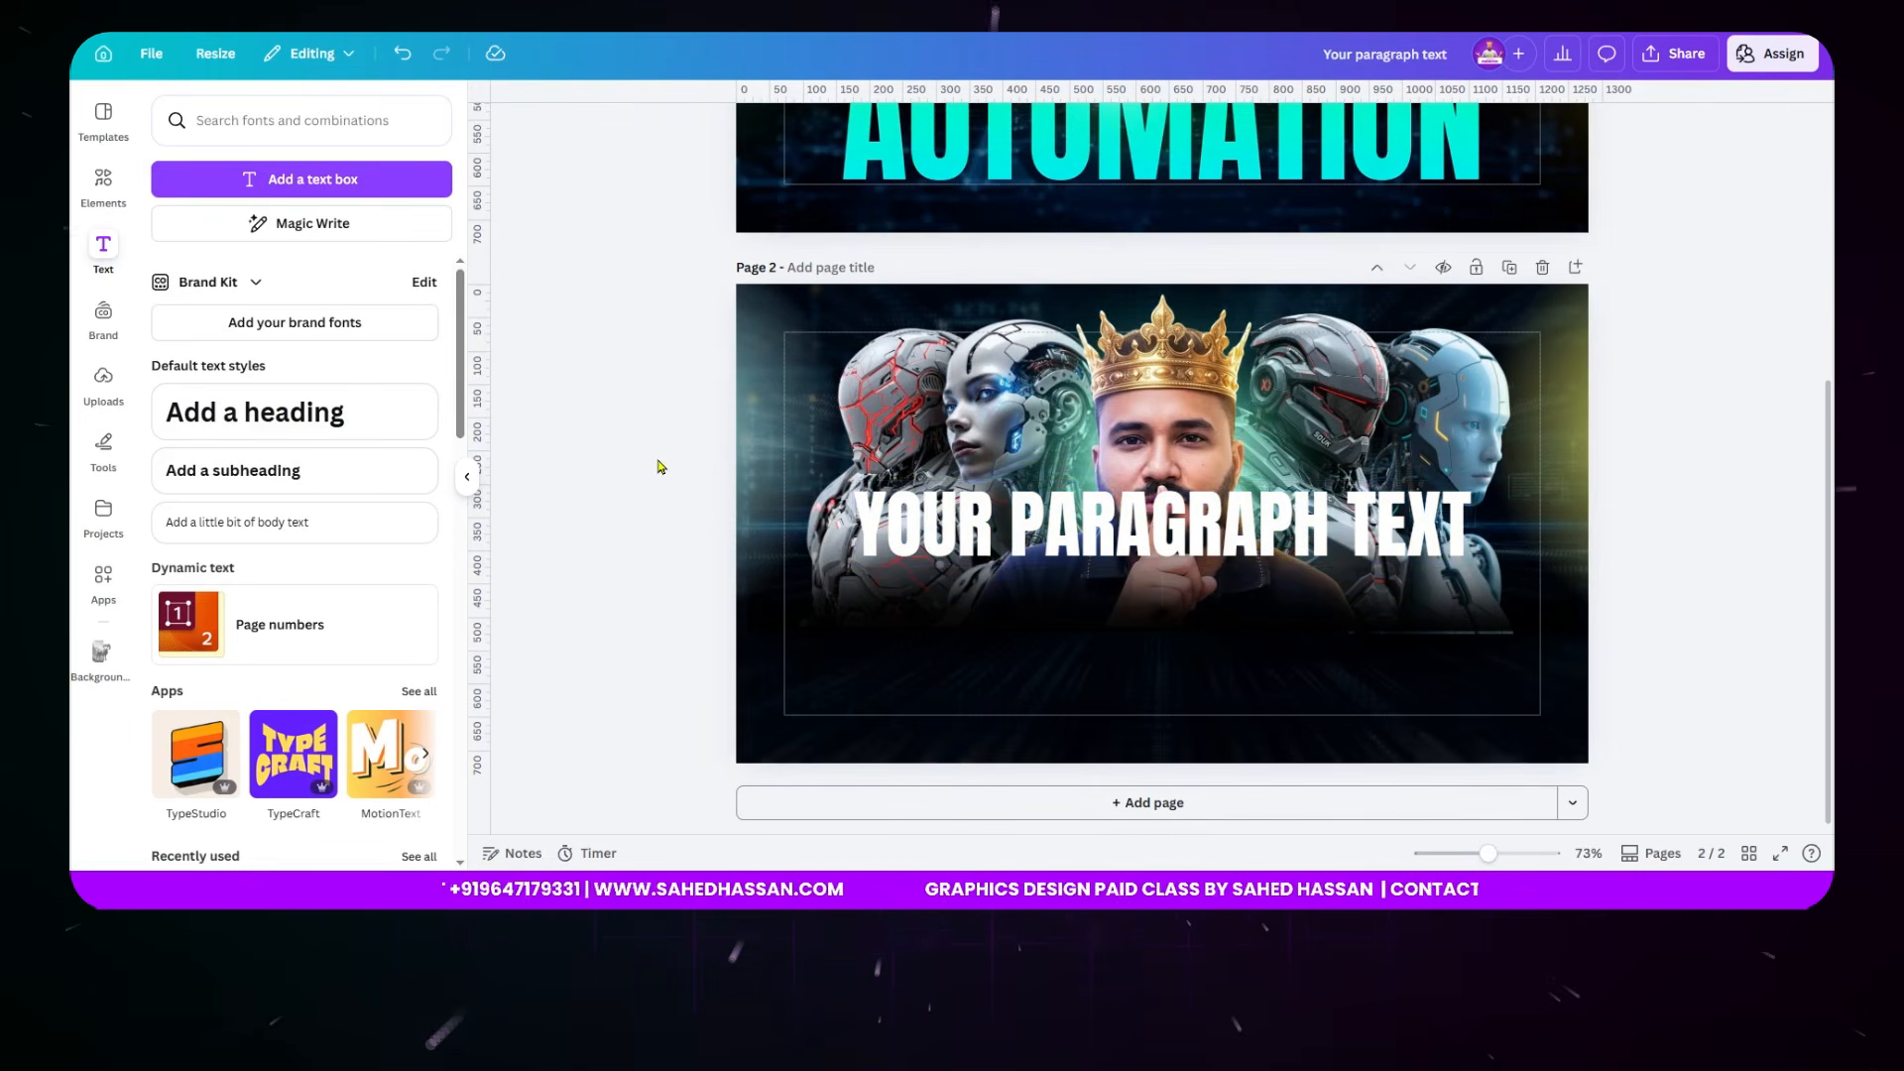
left_click_drag(1250, 505, 1250, 643)
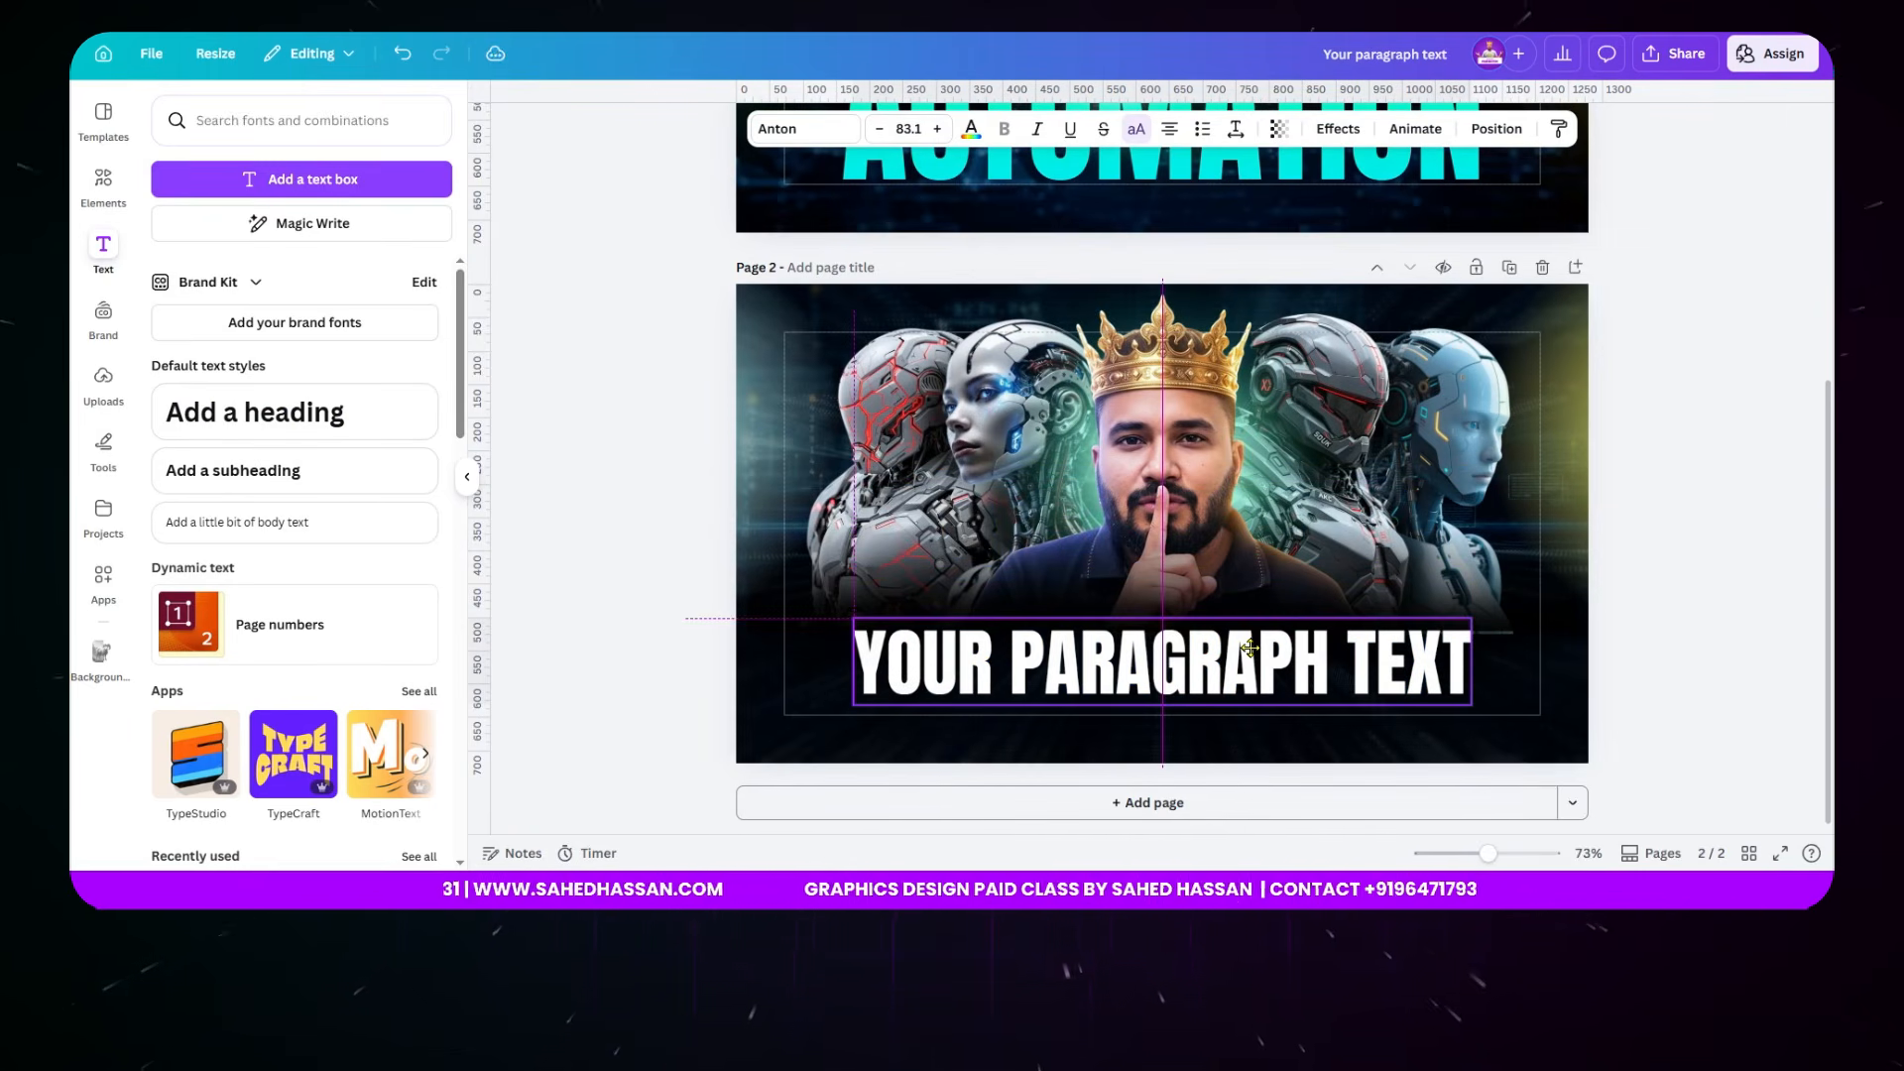
- Replace the placeholder text below the figures with "THUMBNAIL DESIGN"
double_click(1249, 648)
type("THUMBNAIL")
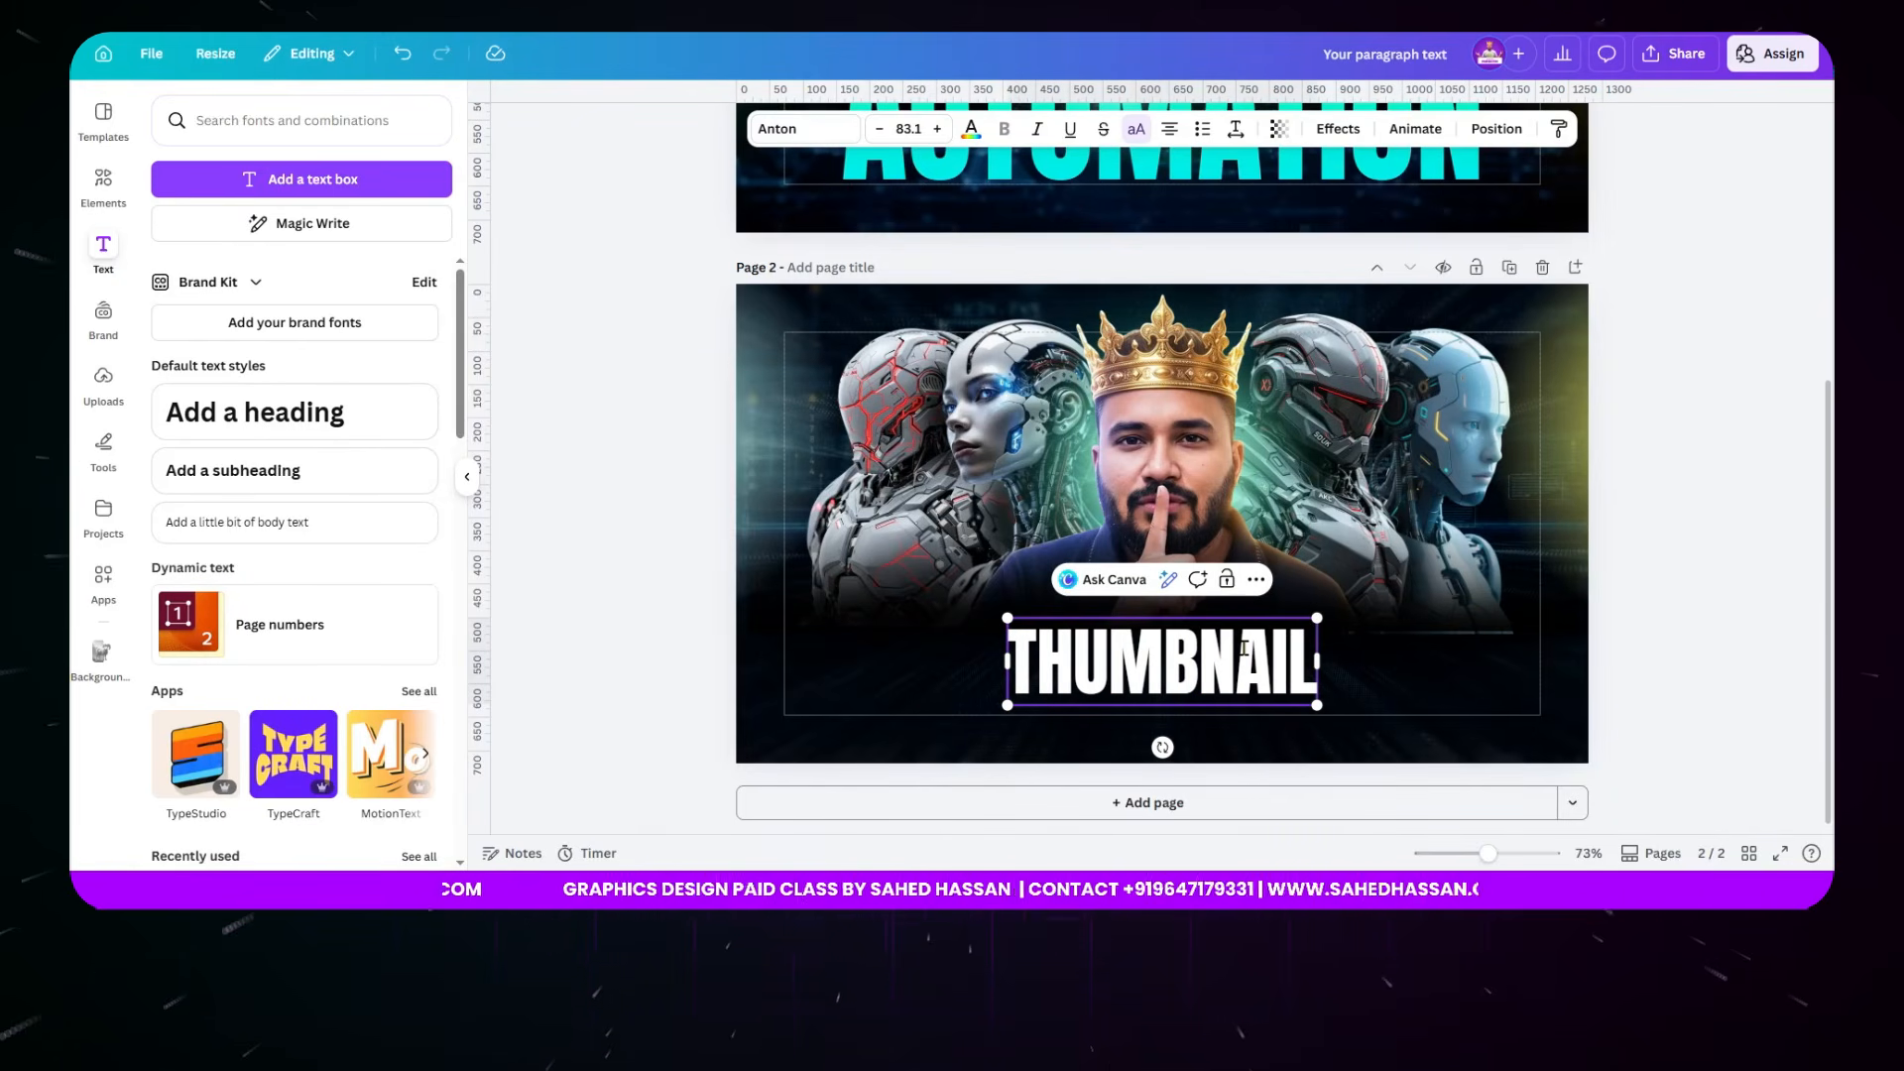
type(" D")
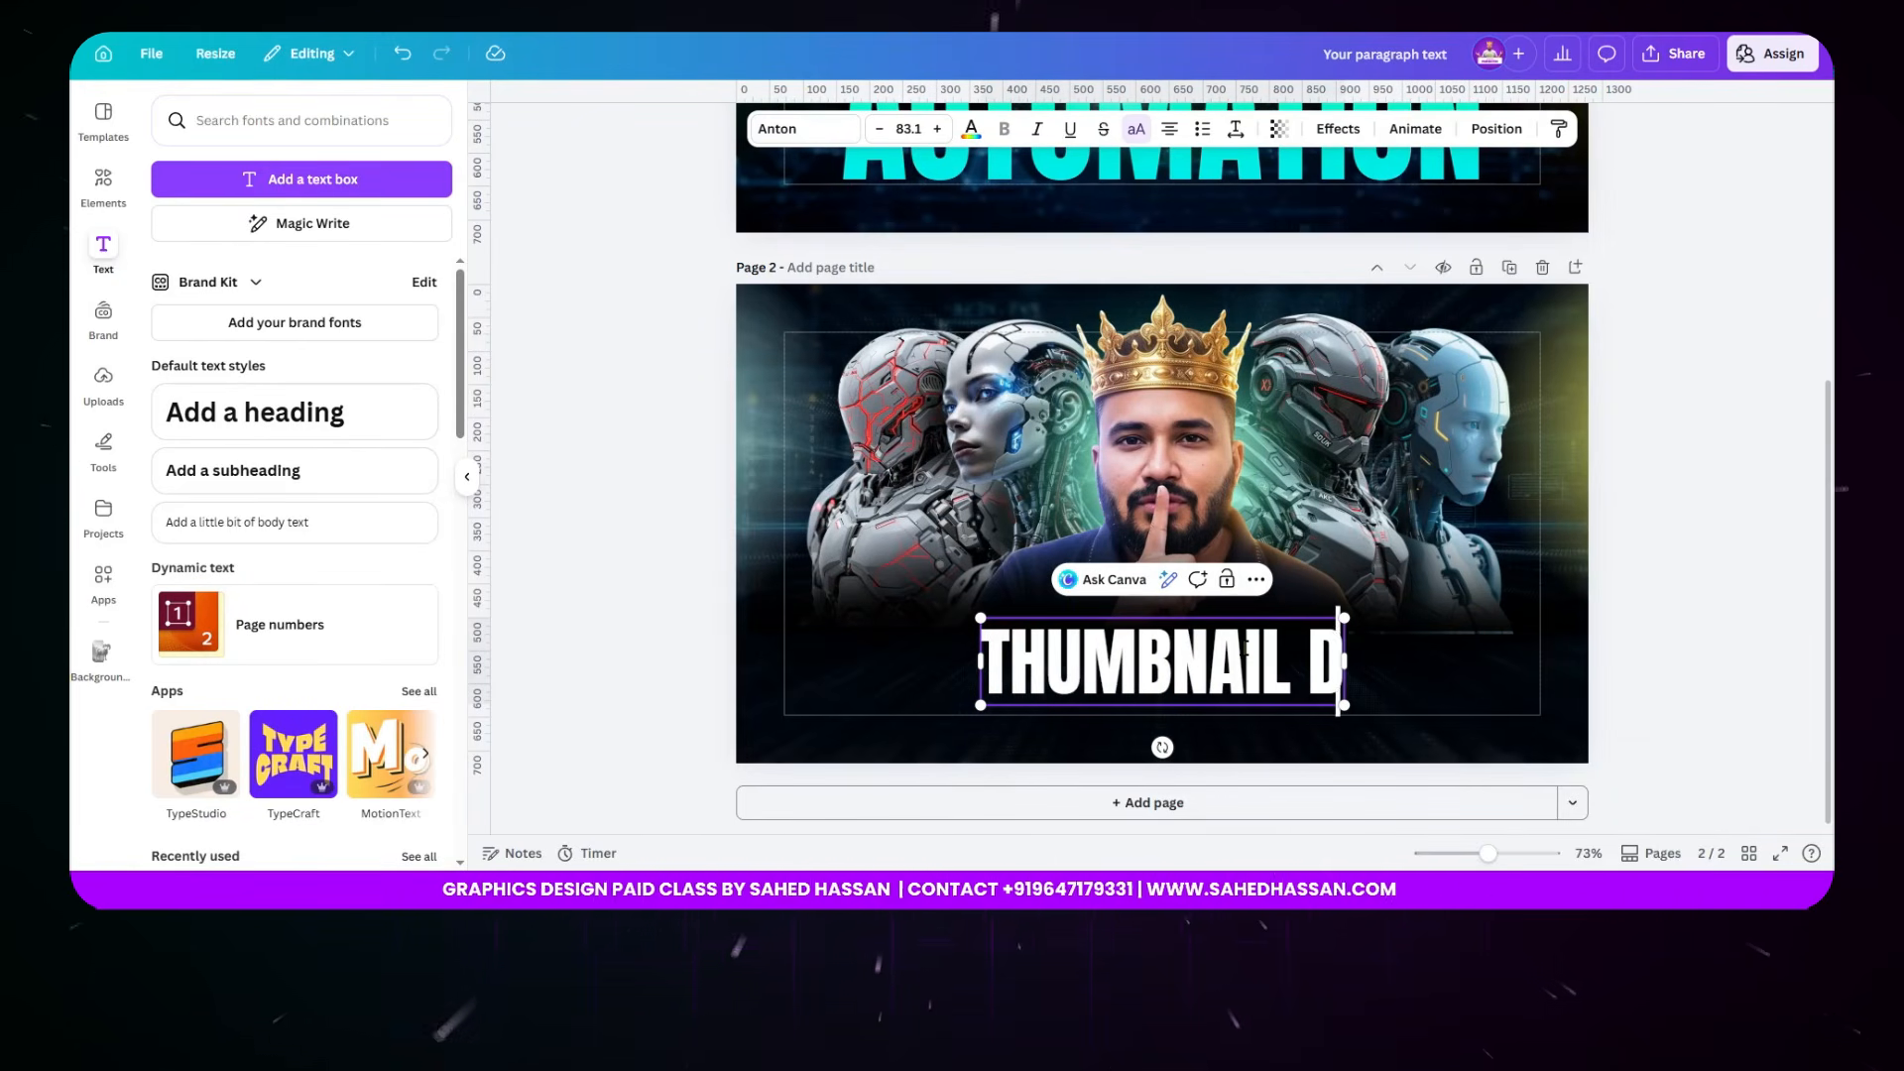
type("ESIGN")
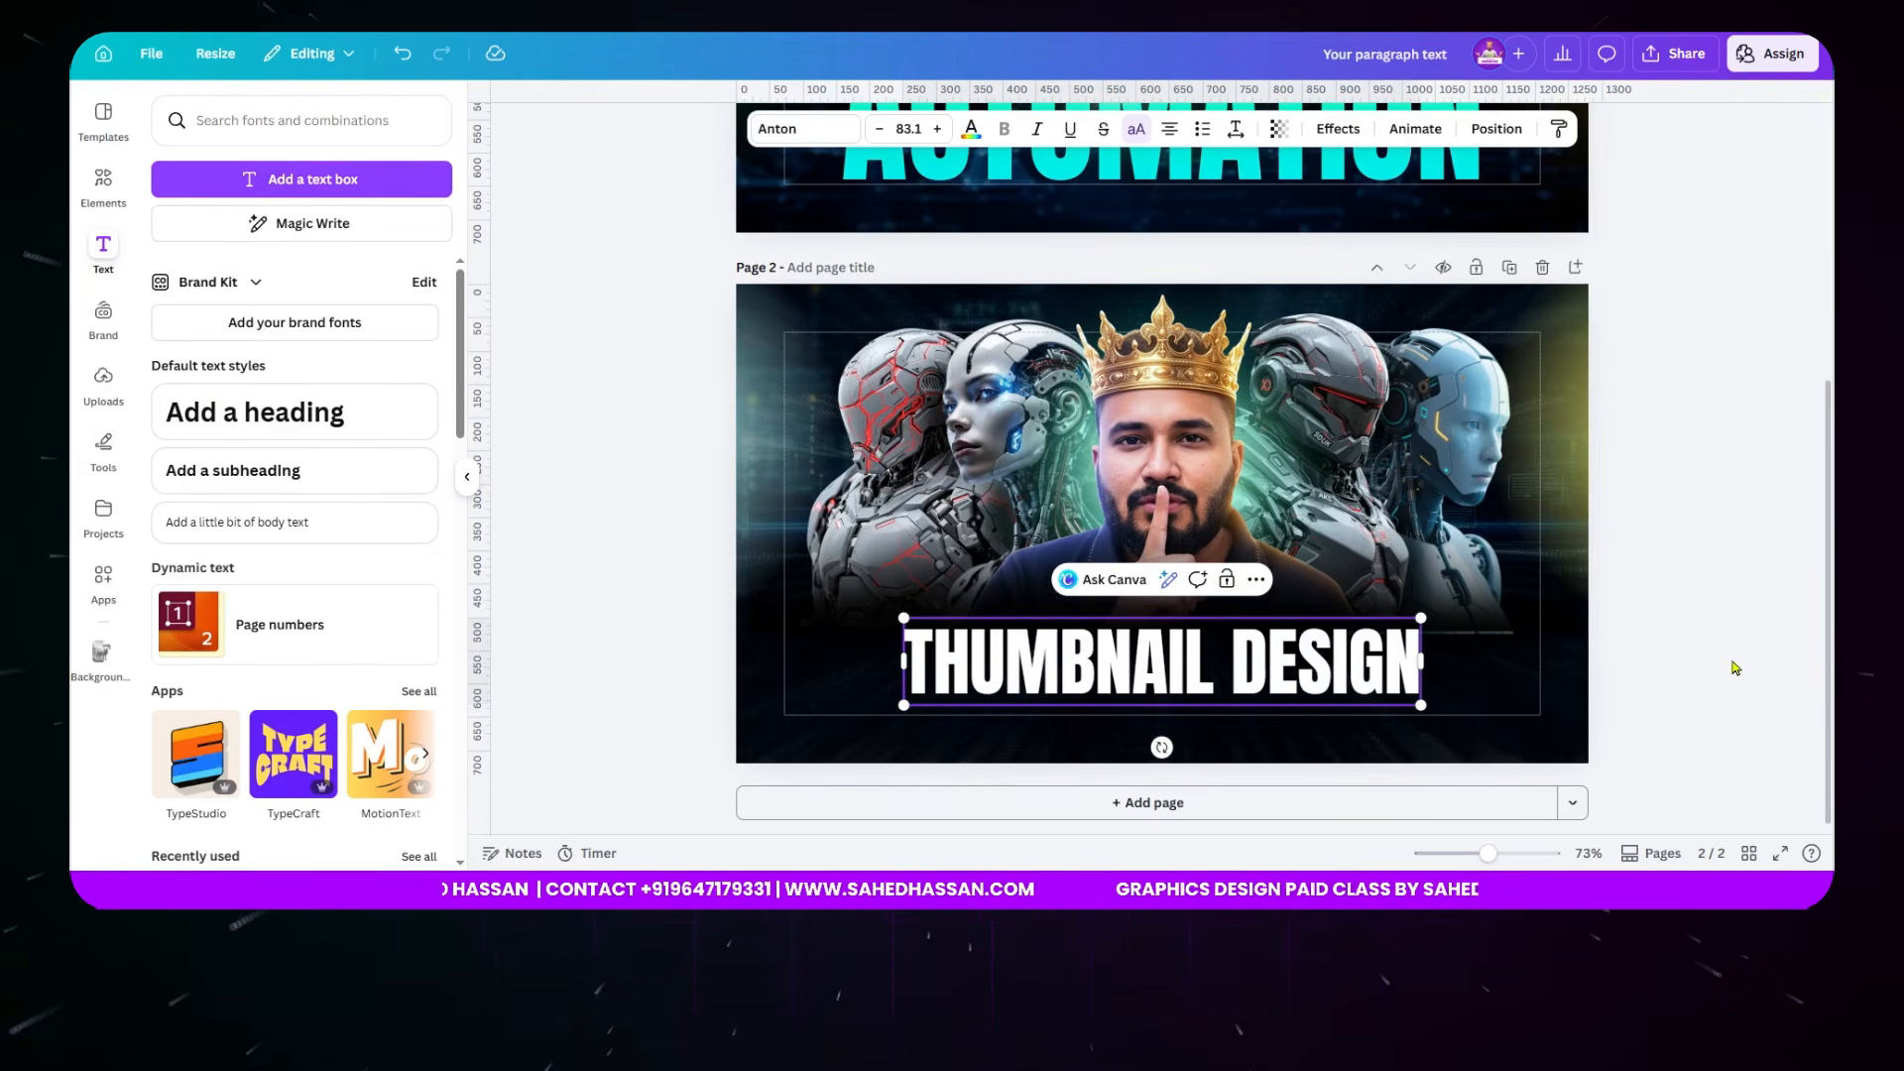
- Enlarge the THUMBNAIL DESIGN title to size 122 so it spans the page margins, and compare page 2 with page 1
key("Escape")
left_click_drag(899, 616, 777, 598)
left_click_drag(1054, 719, 1051, 710)
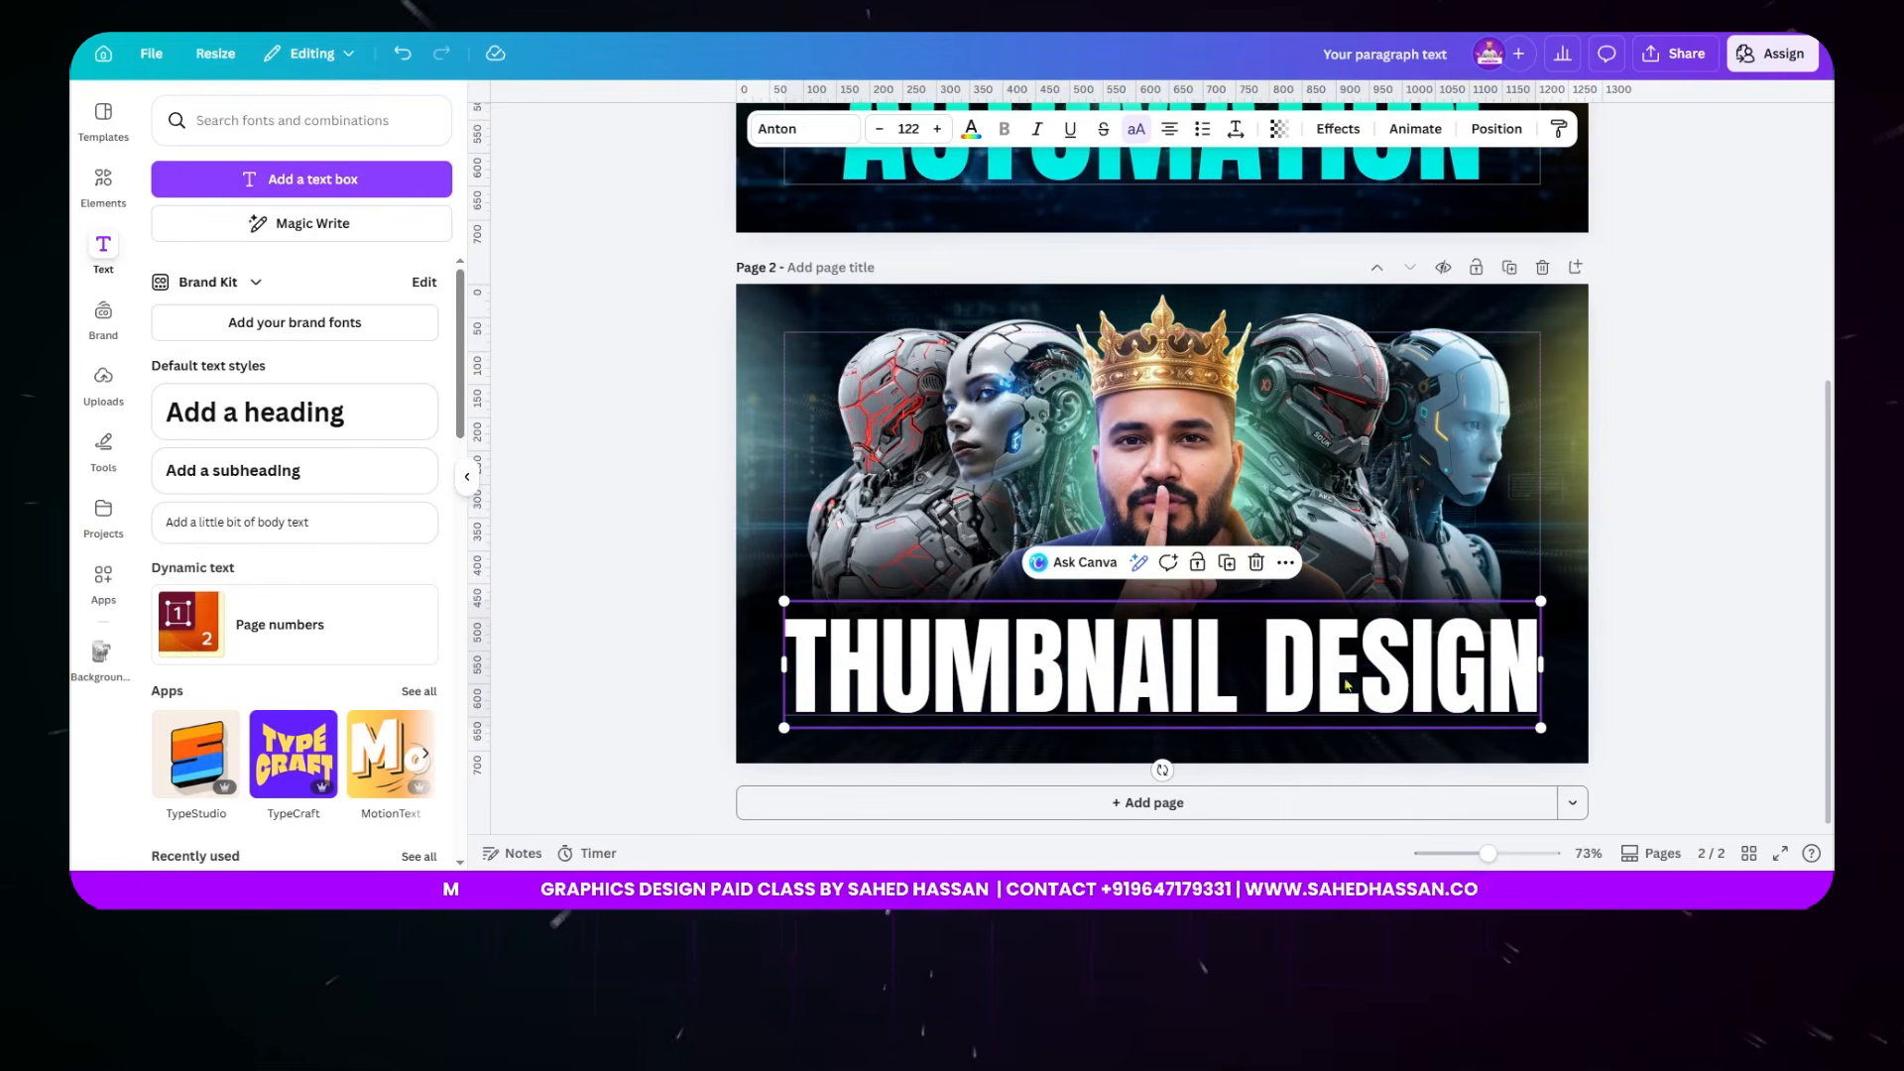
left_click(1635, 579)
scroll(1339, 577, "up", 4)
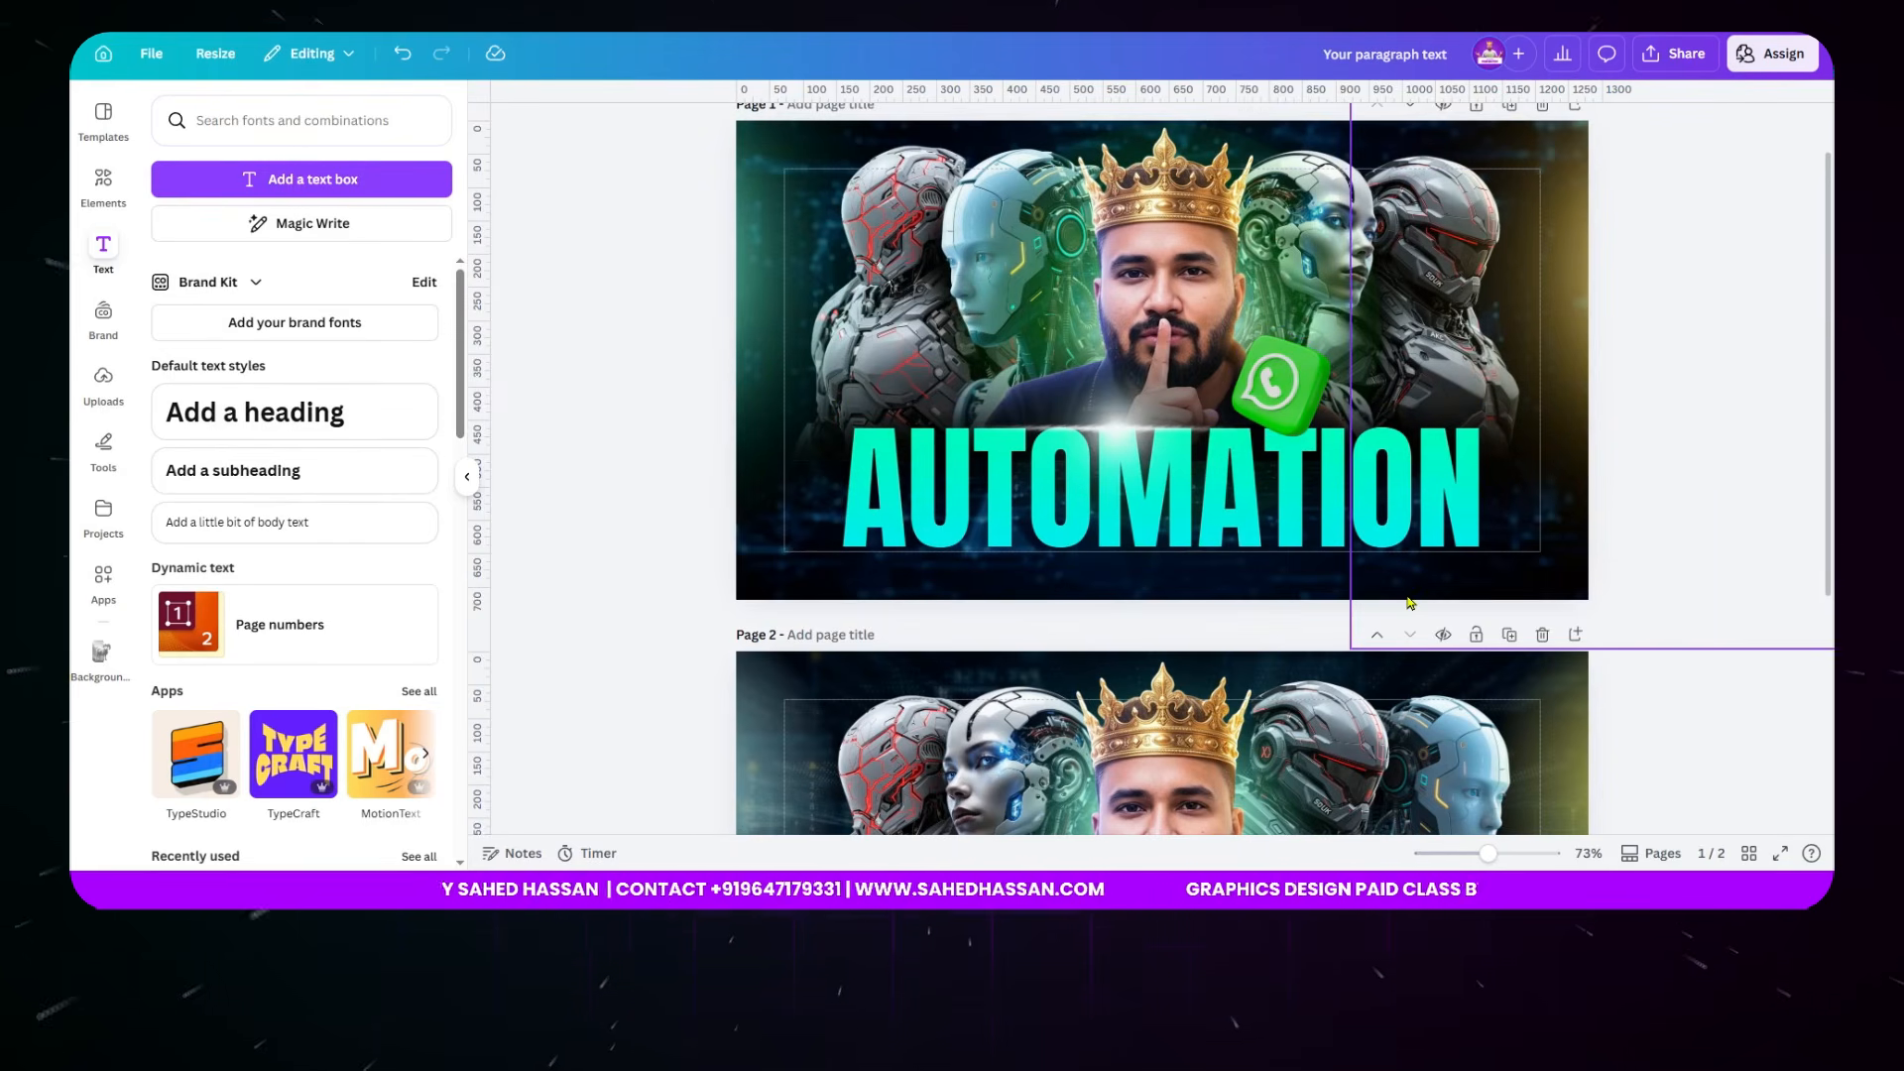
scroll(1331, 496, "down", 4)
left_click(1319, 652)
left_click(1632, 515)
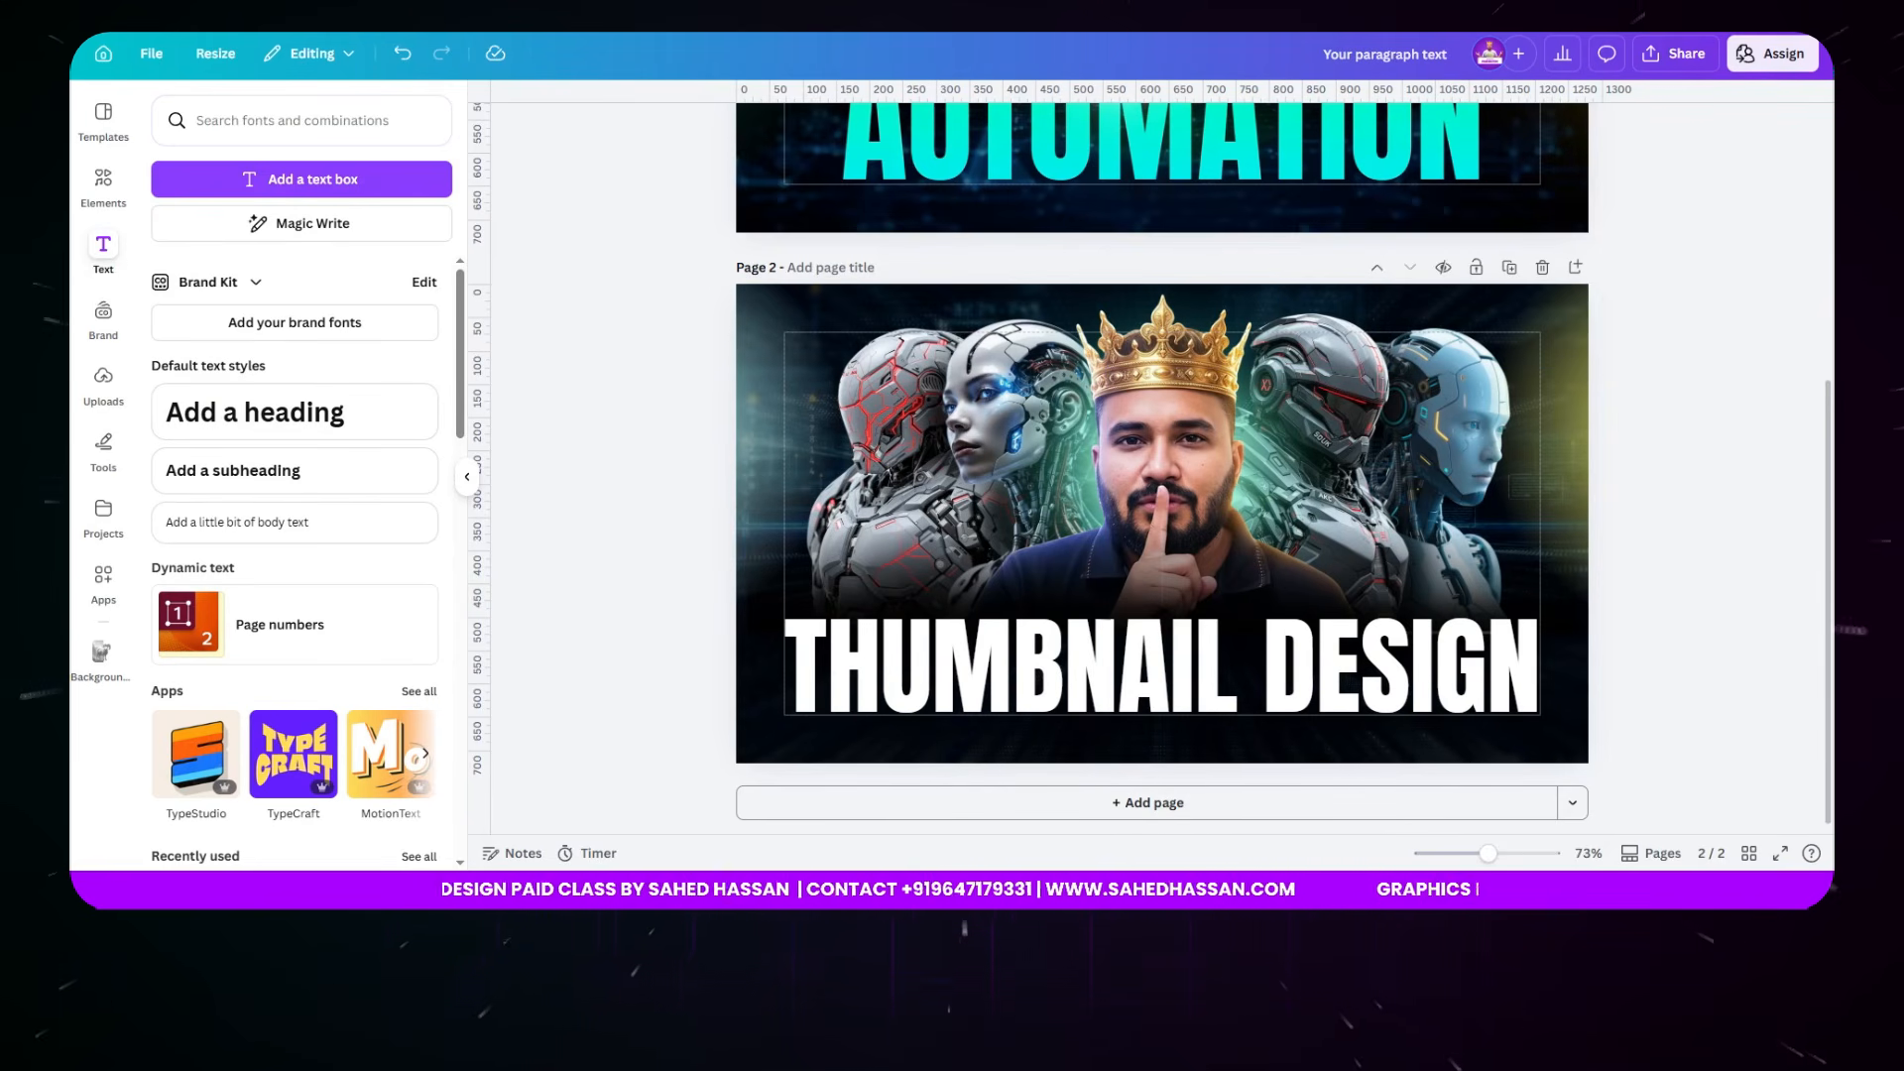
- Switch to a new browser tab and search Google Images for "3d canva logo"
key("ctrl+t")
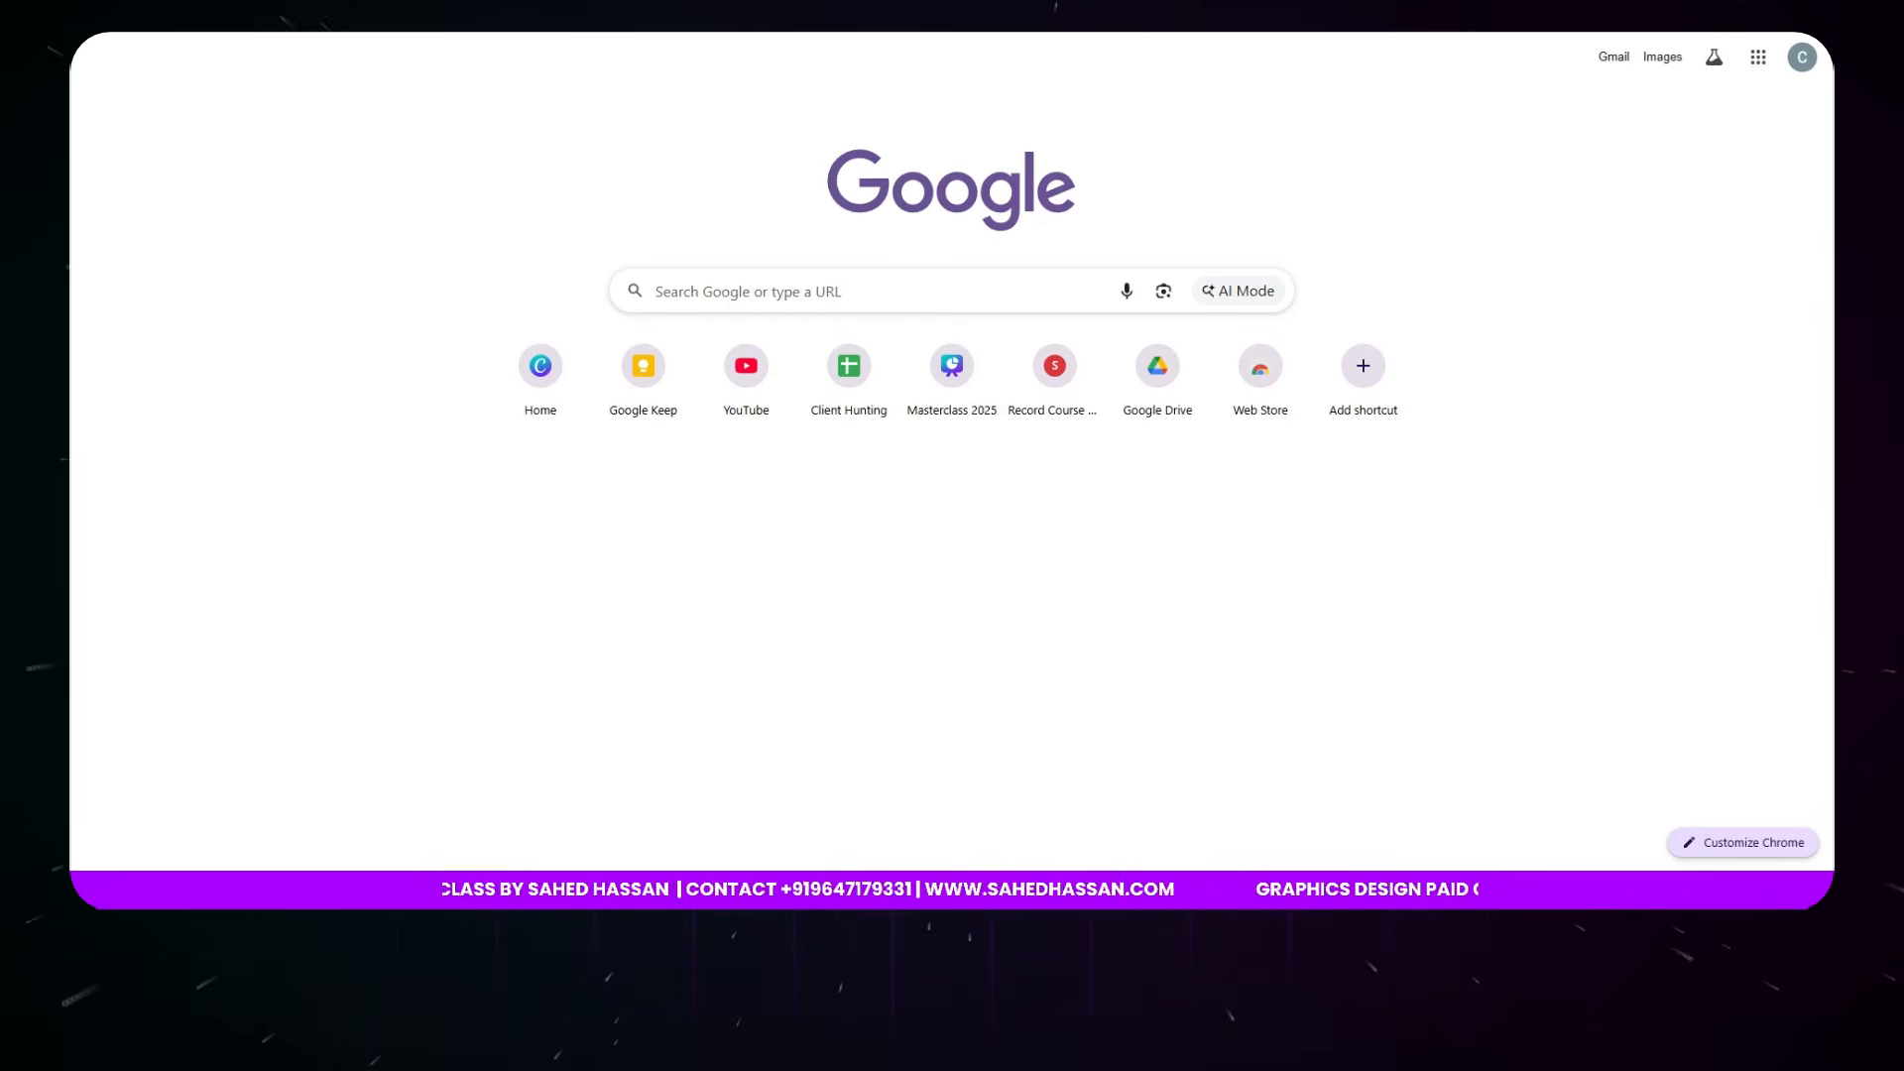
type("3d canva")
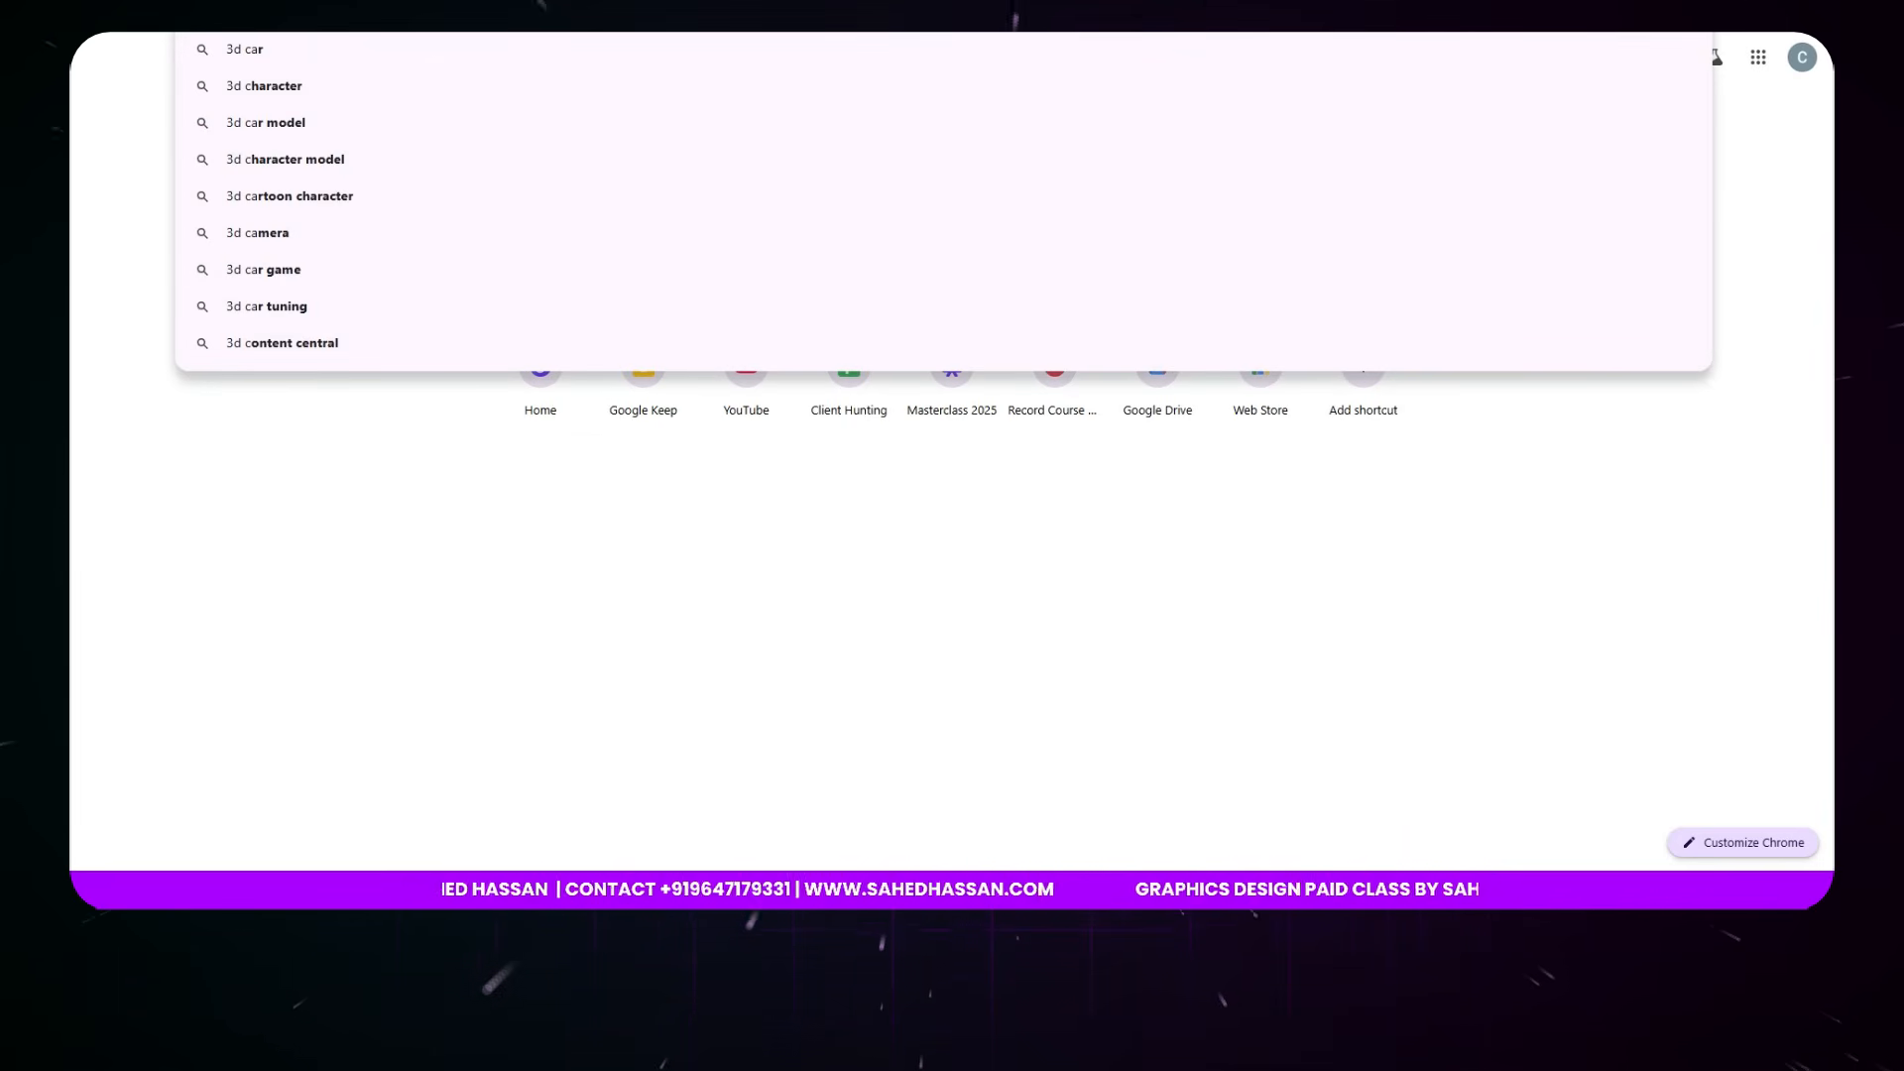
type(" logo")
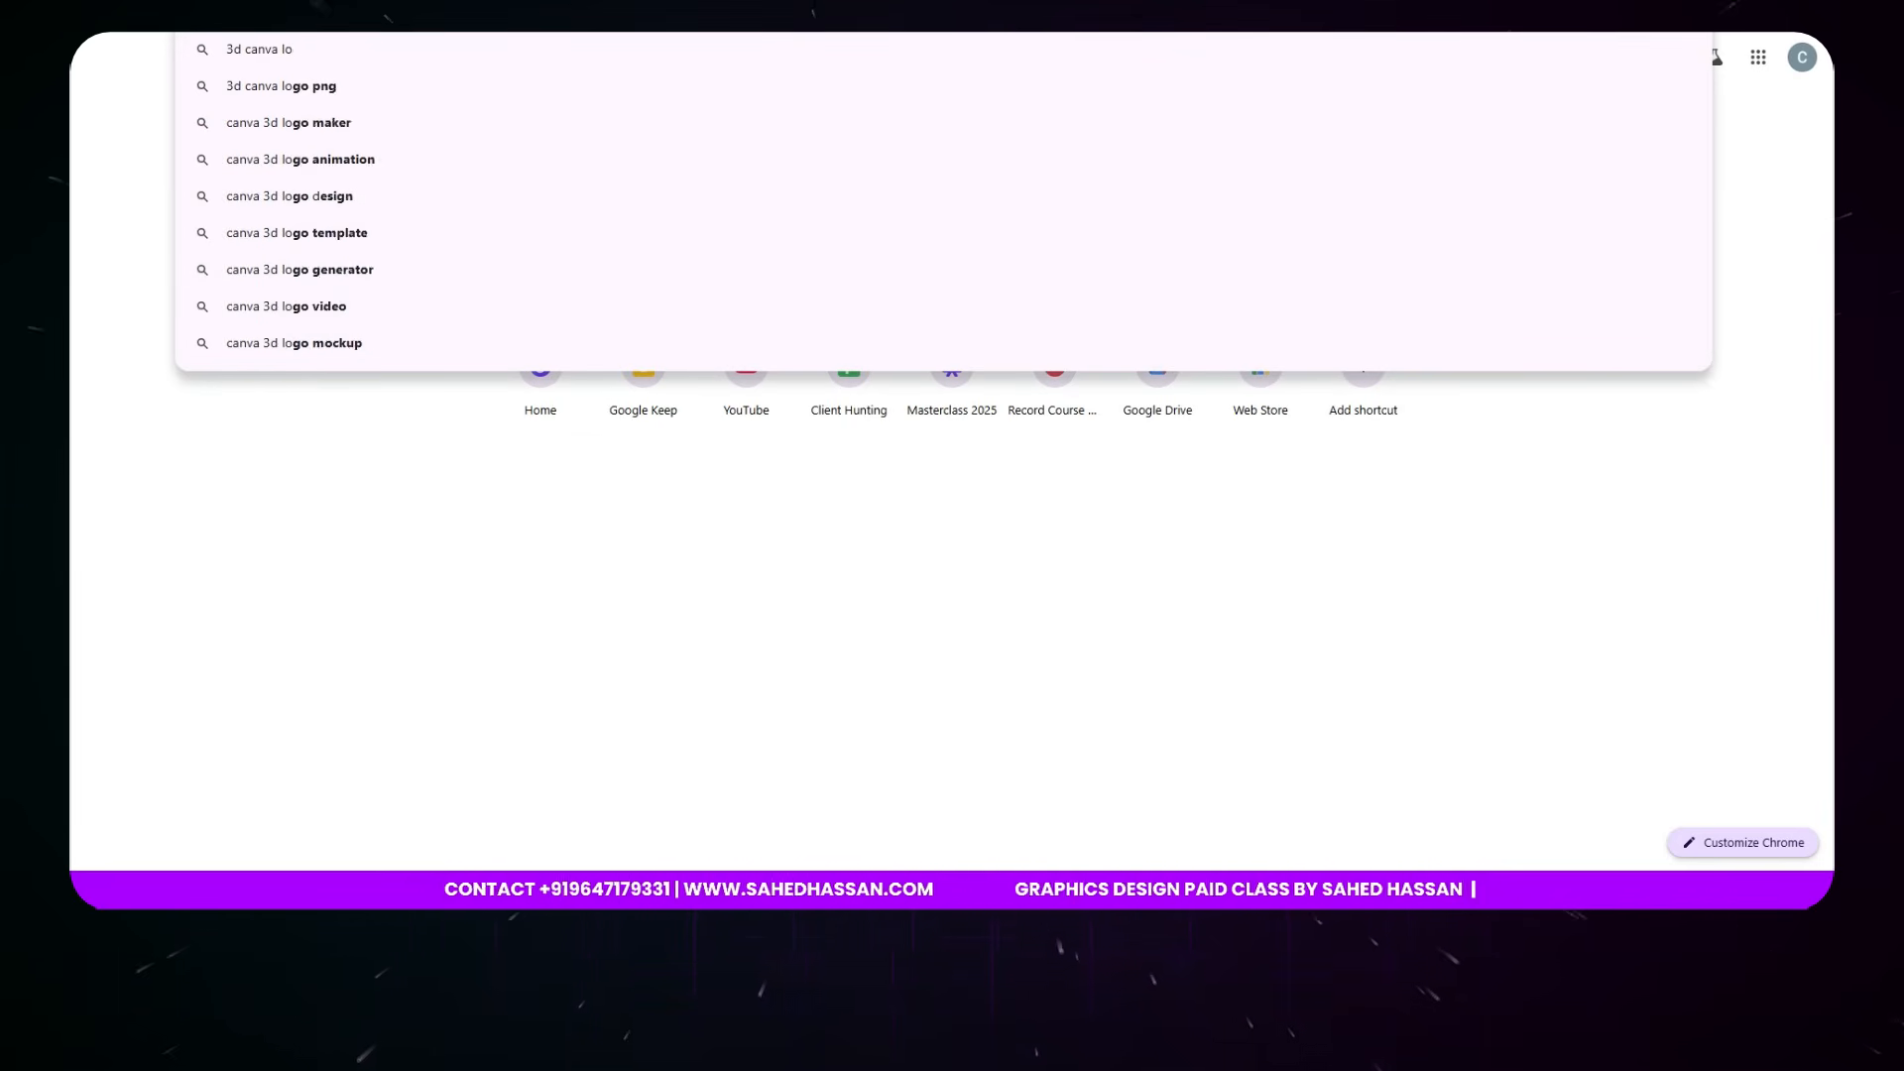
key("Return")
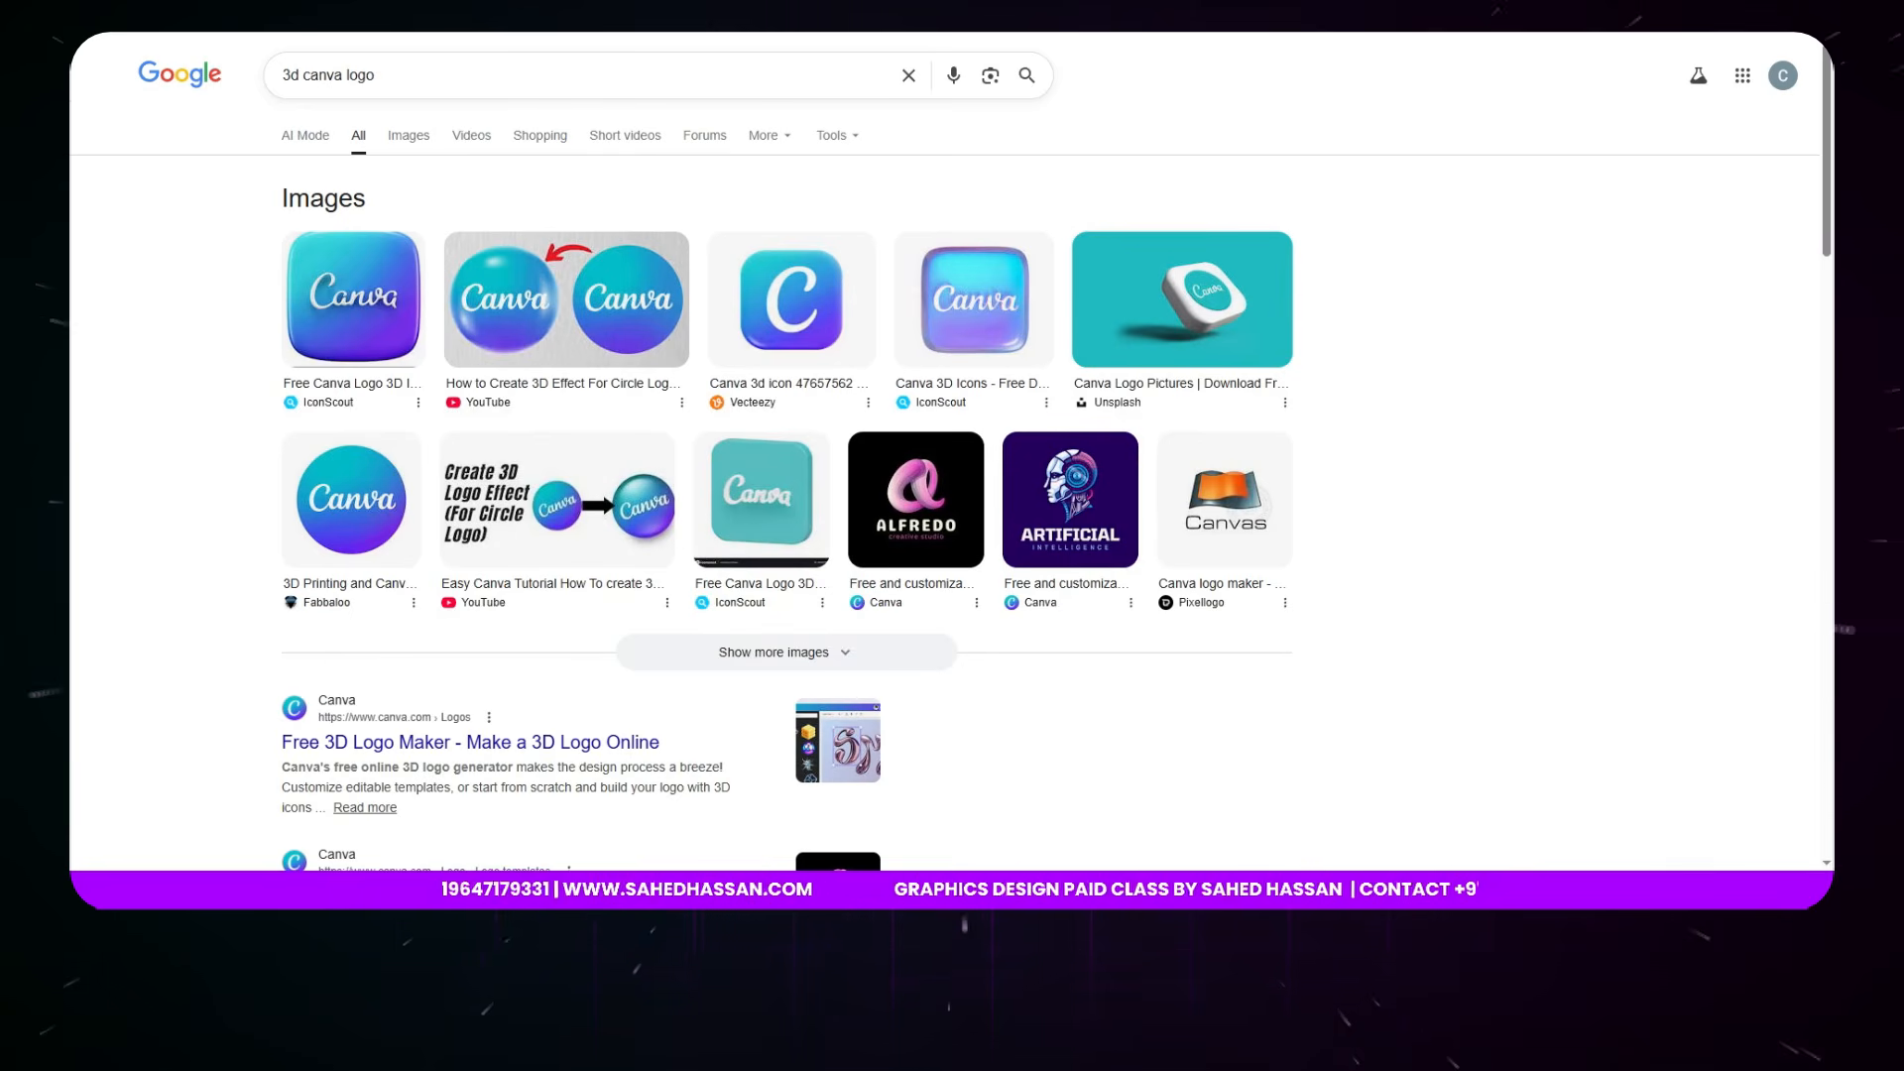
left_click(397, 139)
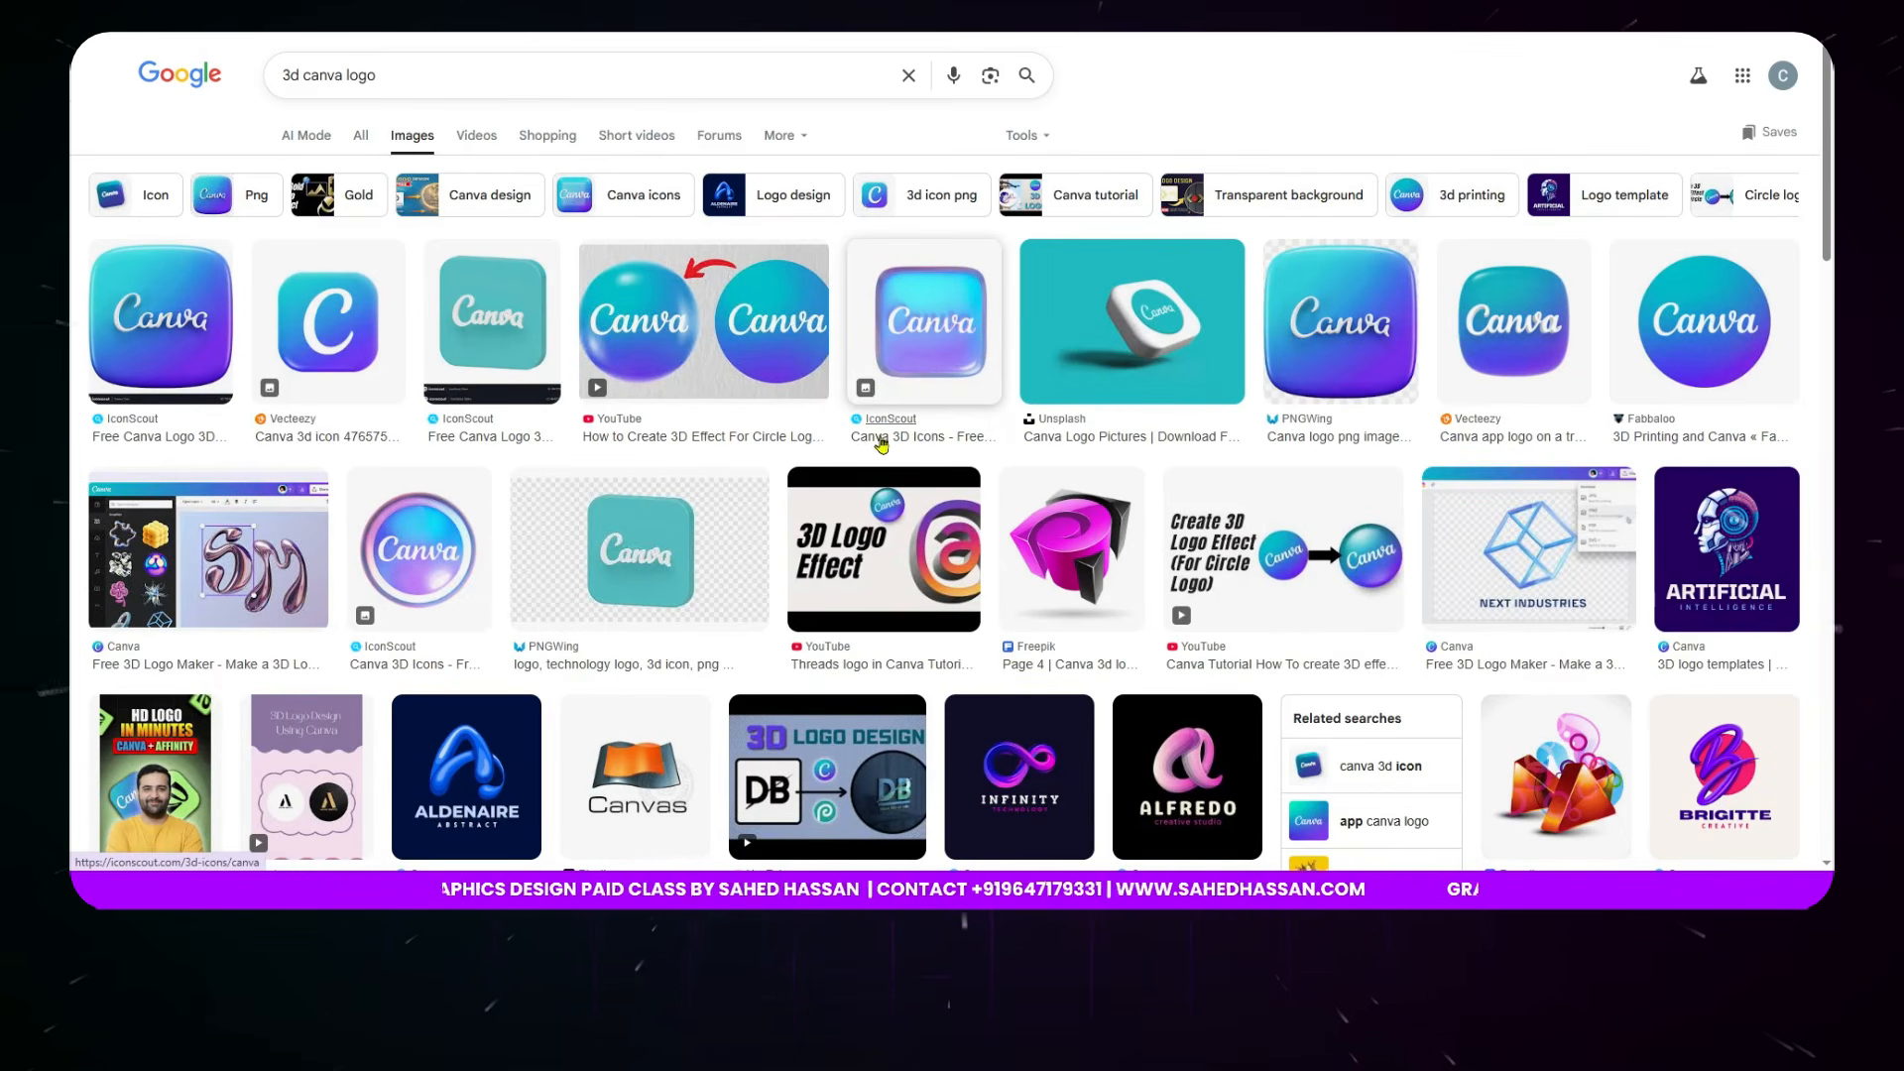
- Find the Vecteezy Canva 3D icon with the white C among the image results and place a copy on page 2 in Canva
scroll(886, 451, "down", 3)
scroll(886, 452, "down", 5)
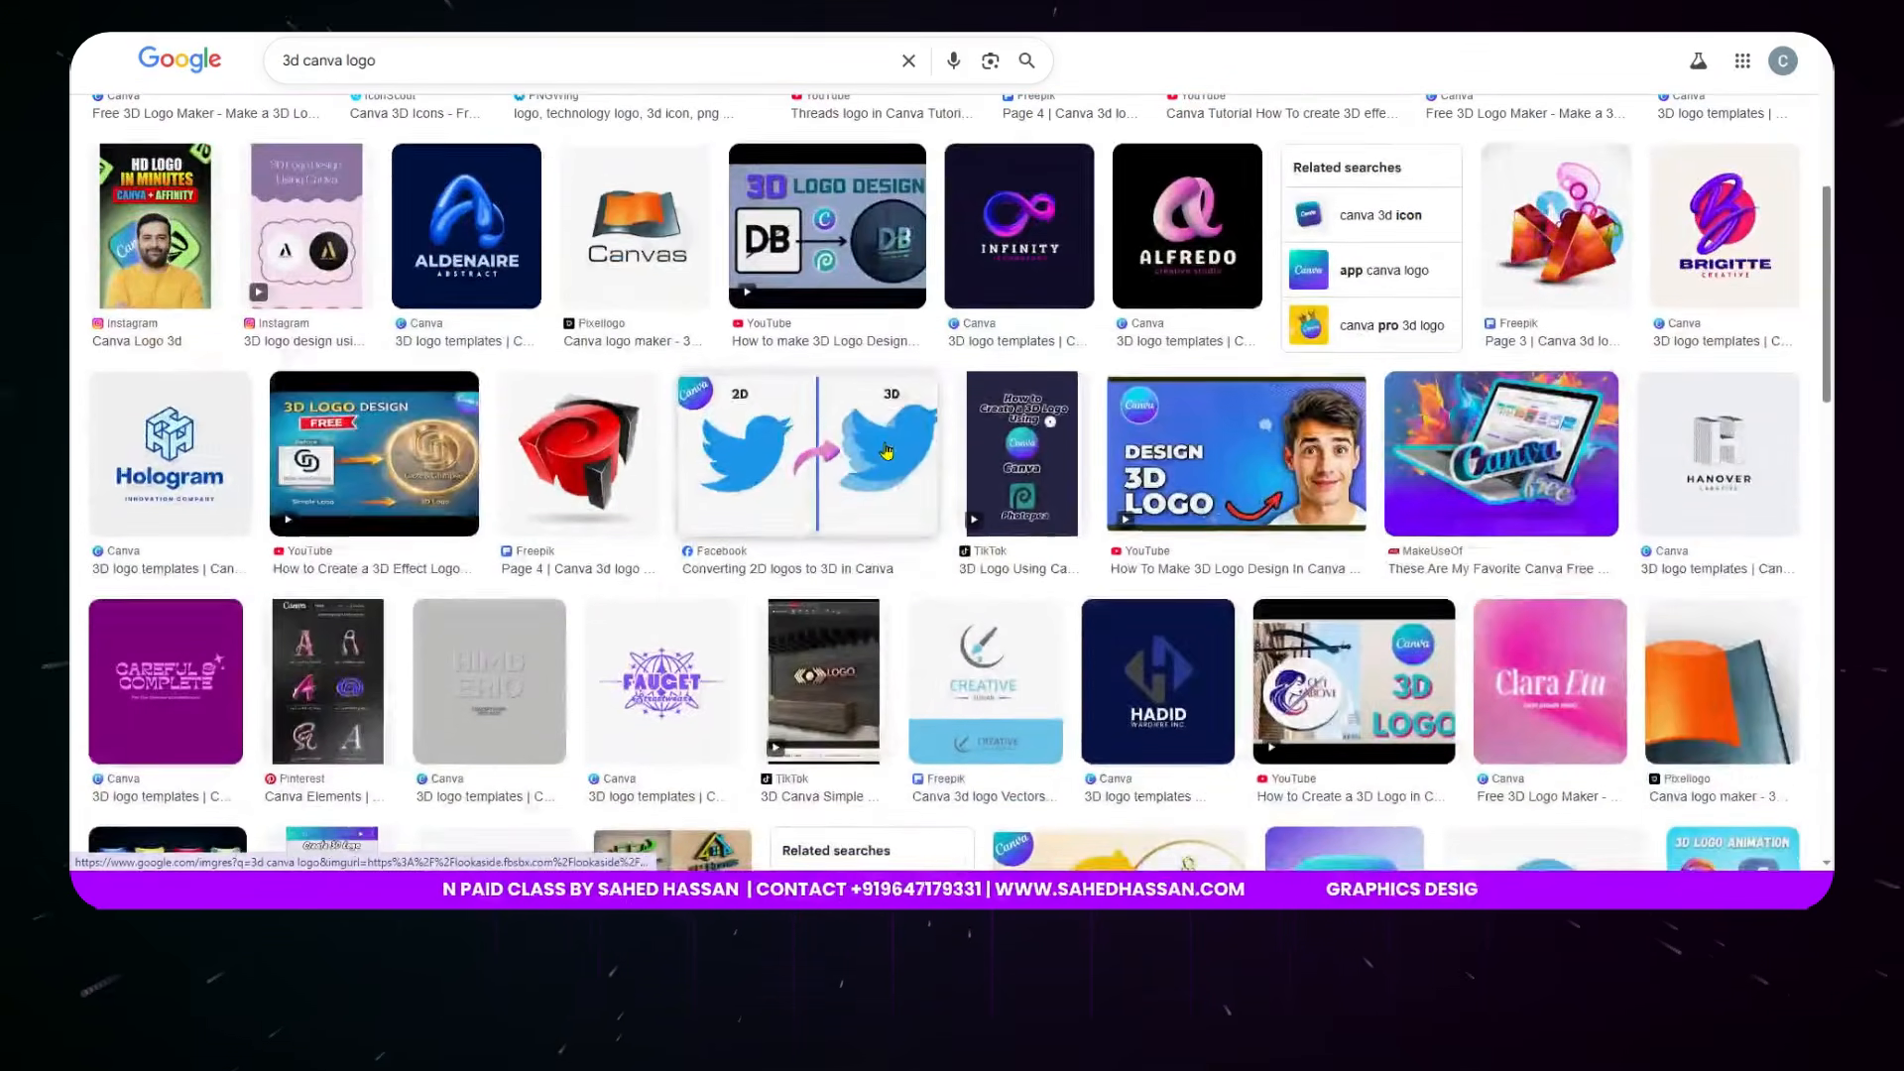
scroll(886, 451, "down", 2)
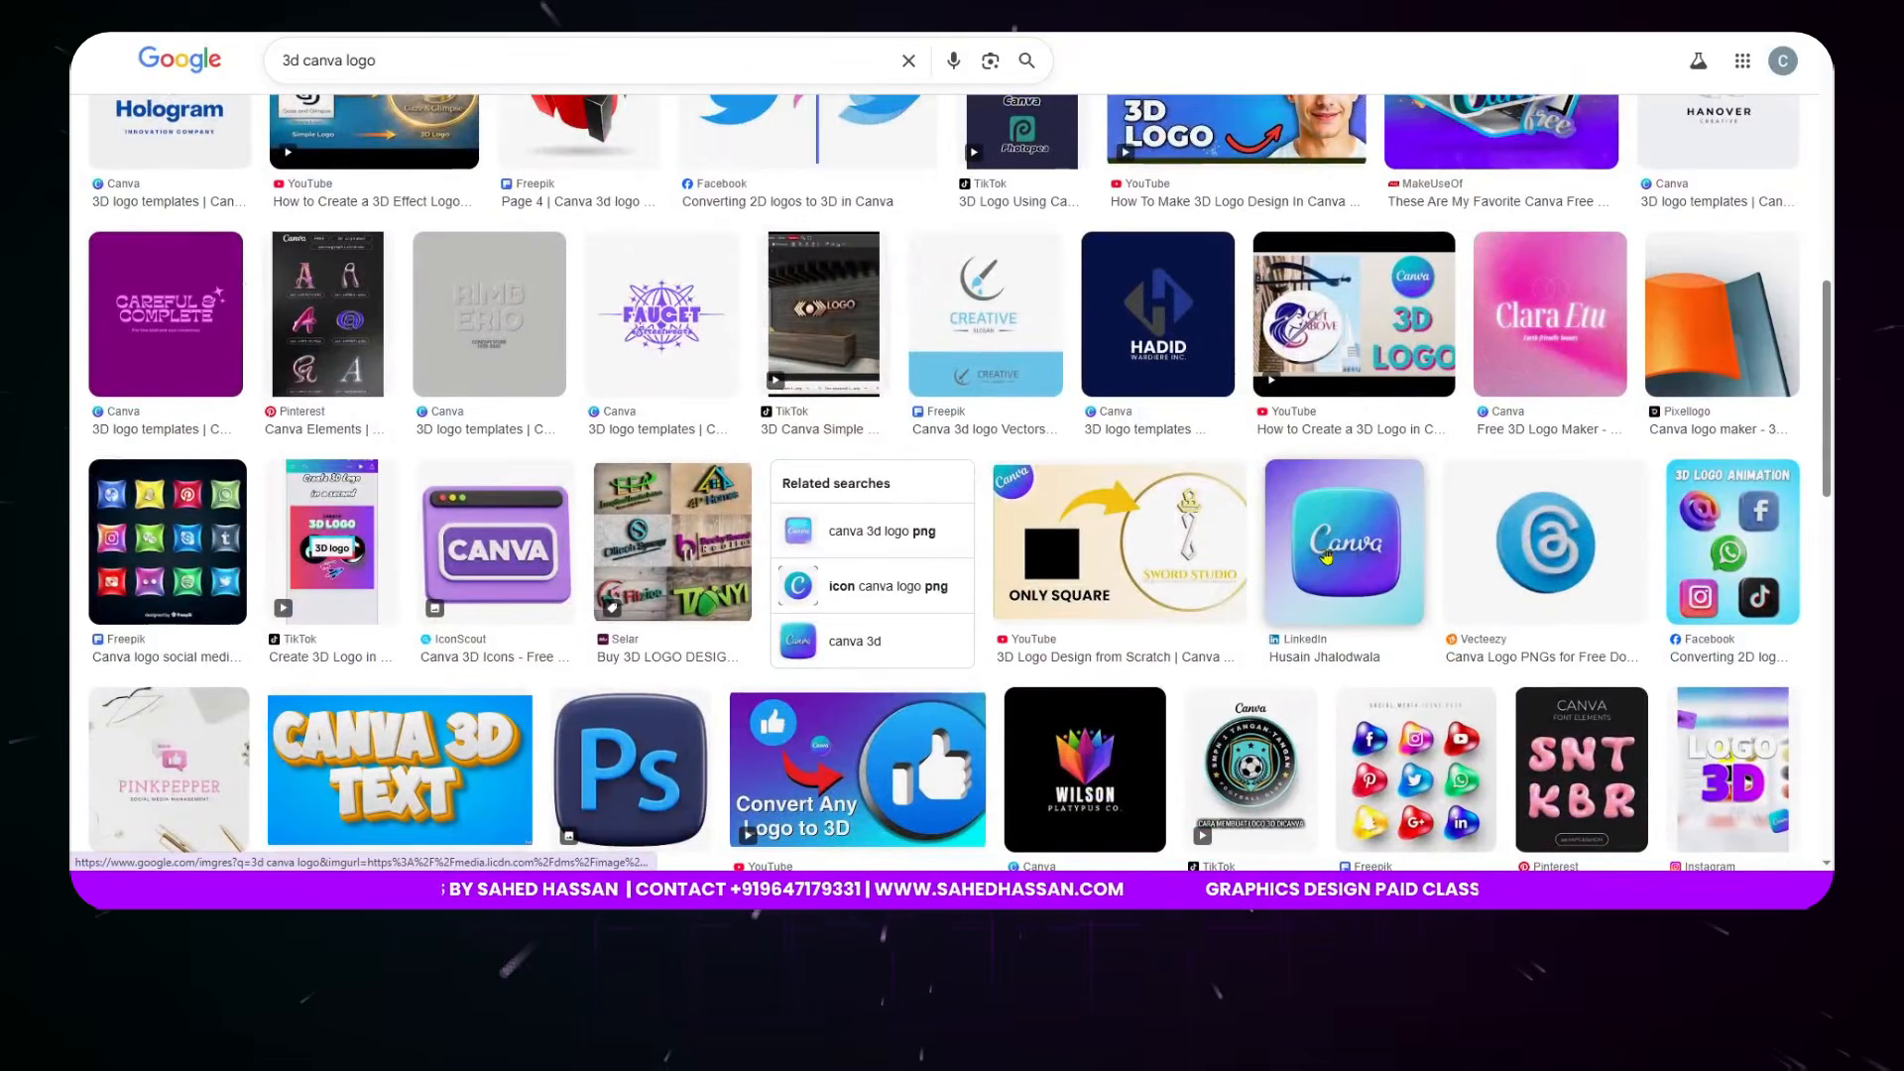
scroll(1366, 552, "down", 5)
scroll(1028, 622, "up", 10)
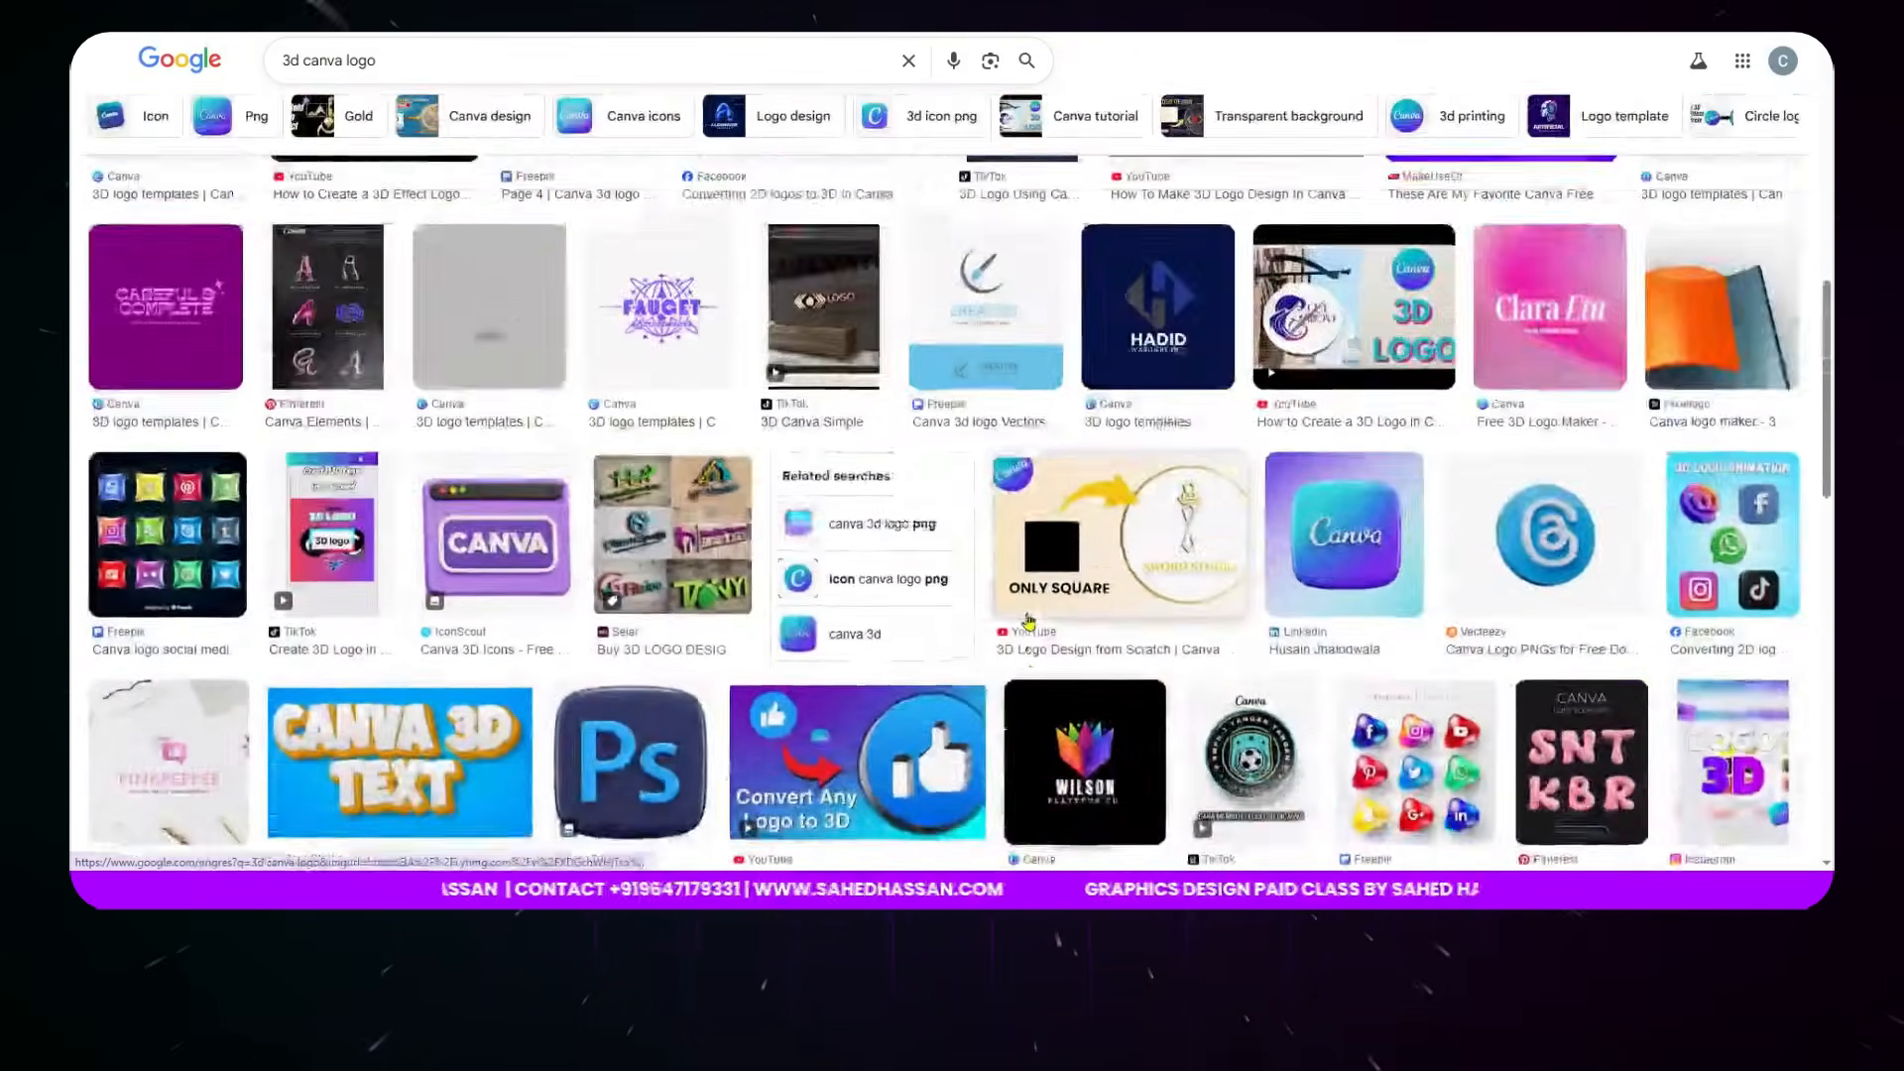
scroll(1029, 622, "up", 3)
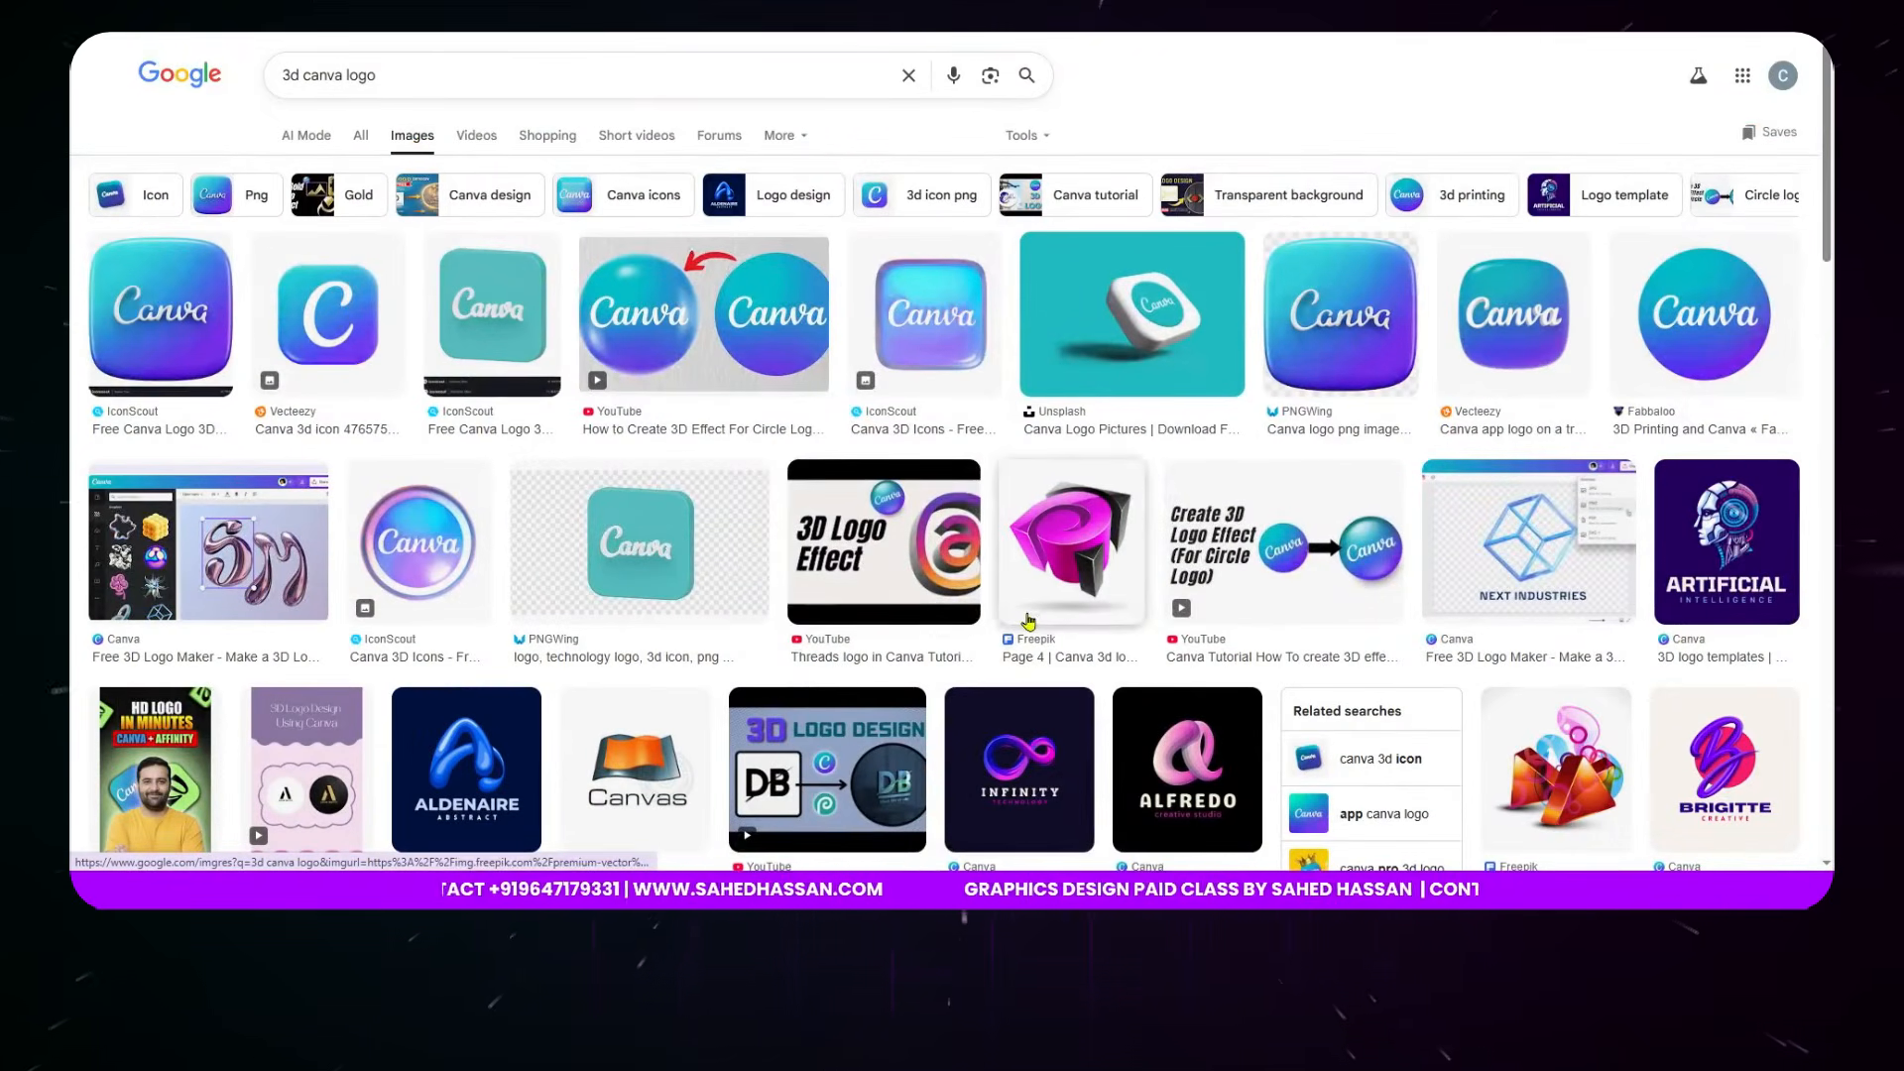
left_click(327, 316)
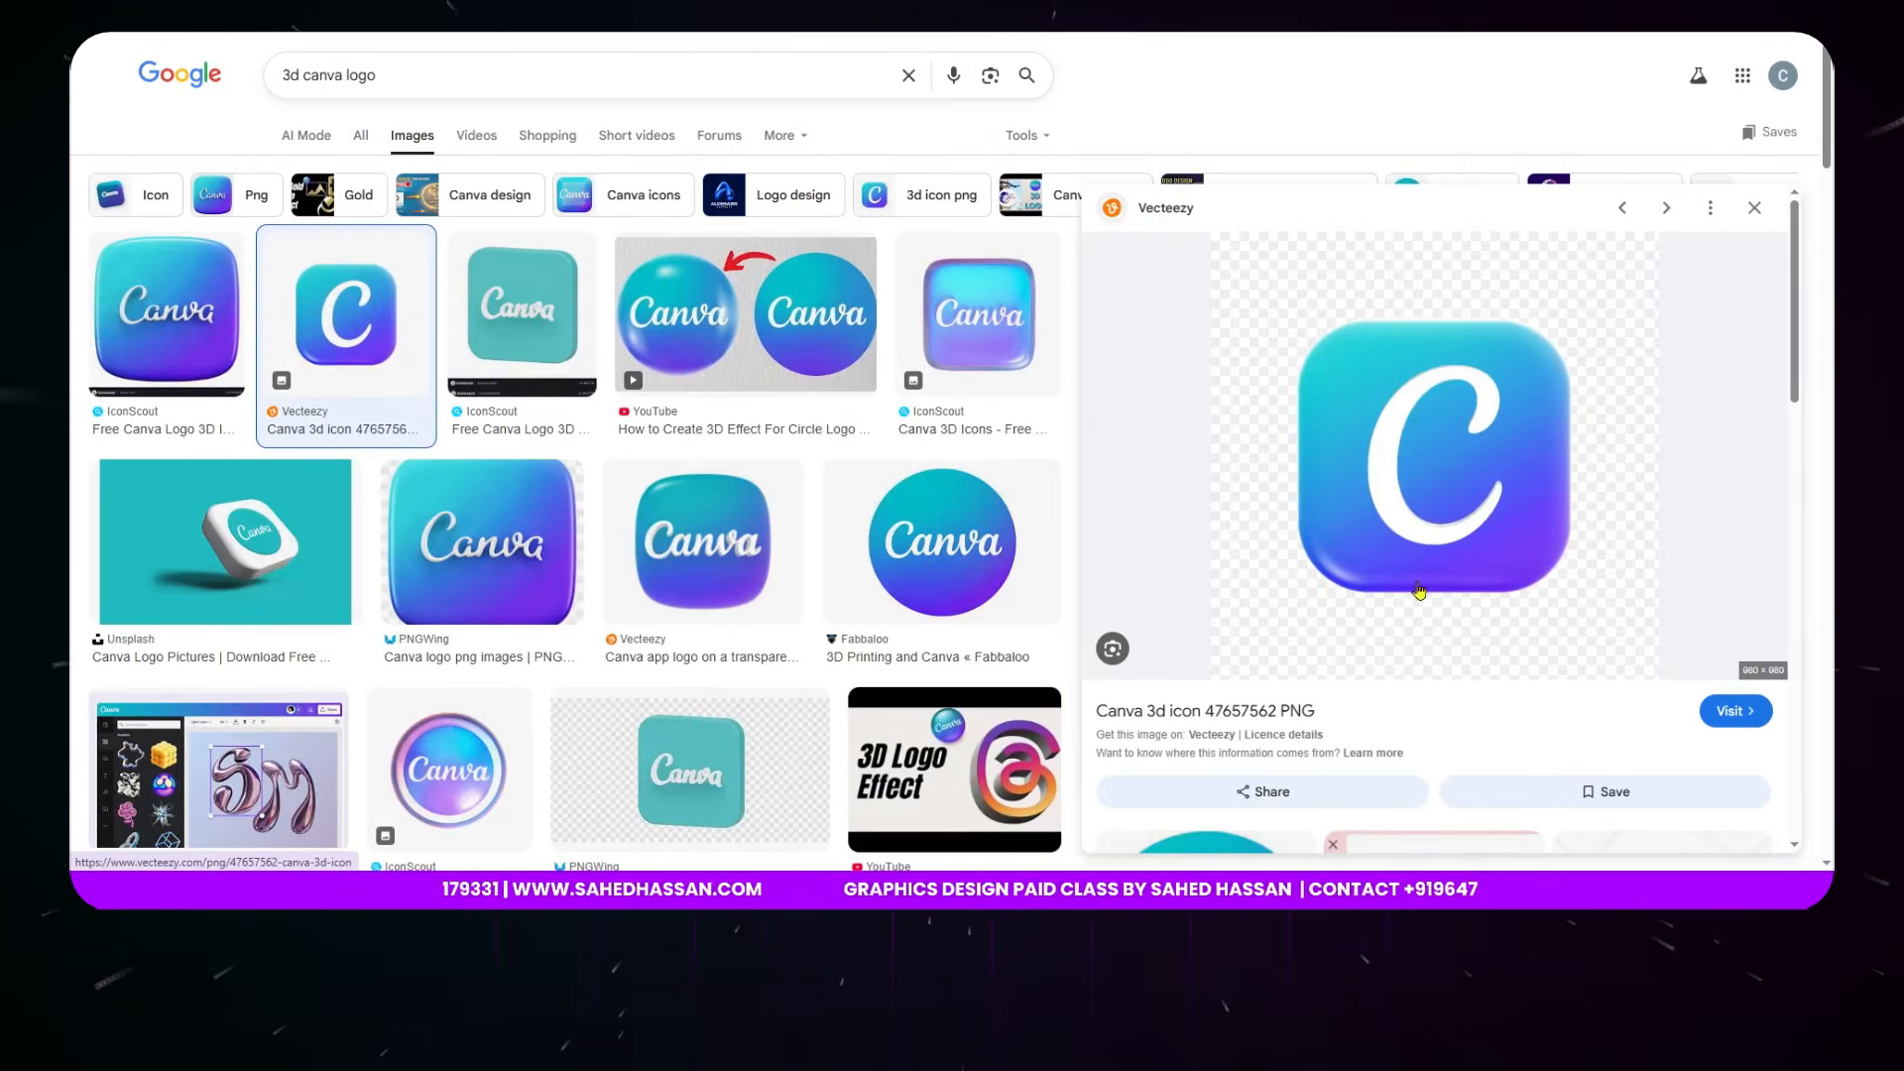
left_click_drag(1435, 433, 1304, 462)
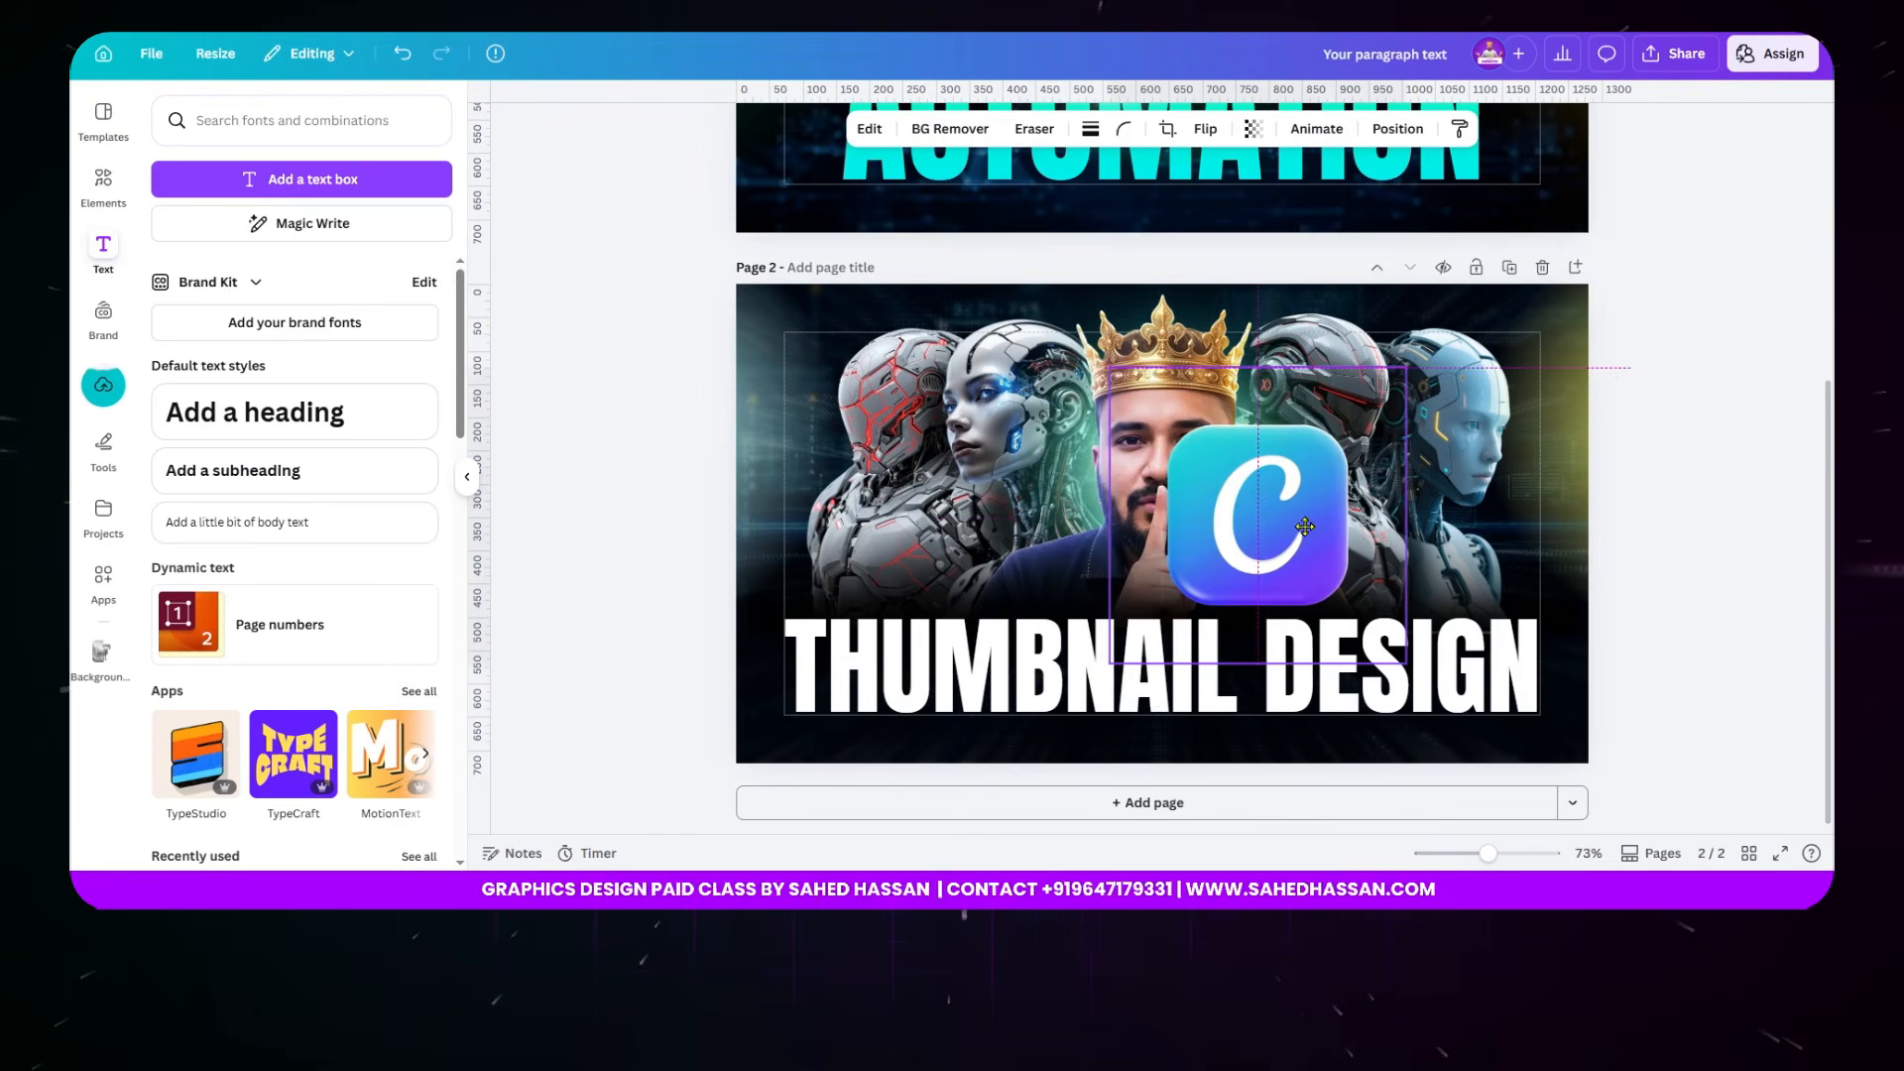
- Shrink the Canva icon, tilt it slightly and place it beside the man, overlapping the top of the word DESIGN
left_click_drag(1404, 371, 1326, 528)
left_click_drag(1282, 679, 1235, 668)
mouse_move(1283, 557)
left_mouse_down()
mouse_move(1310, 538)
mouse_move(1309, 576)
left_mouse_up()
left_click(1670, 535)
- Recolour the THUMBNAIL DESIGN title with the document's #00ffab to #00e8ff linear gradient and compare it with page 1's title
left_click(1504, 650)
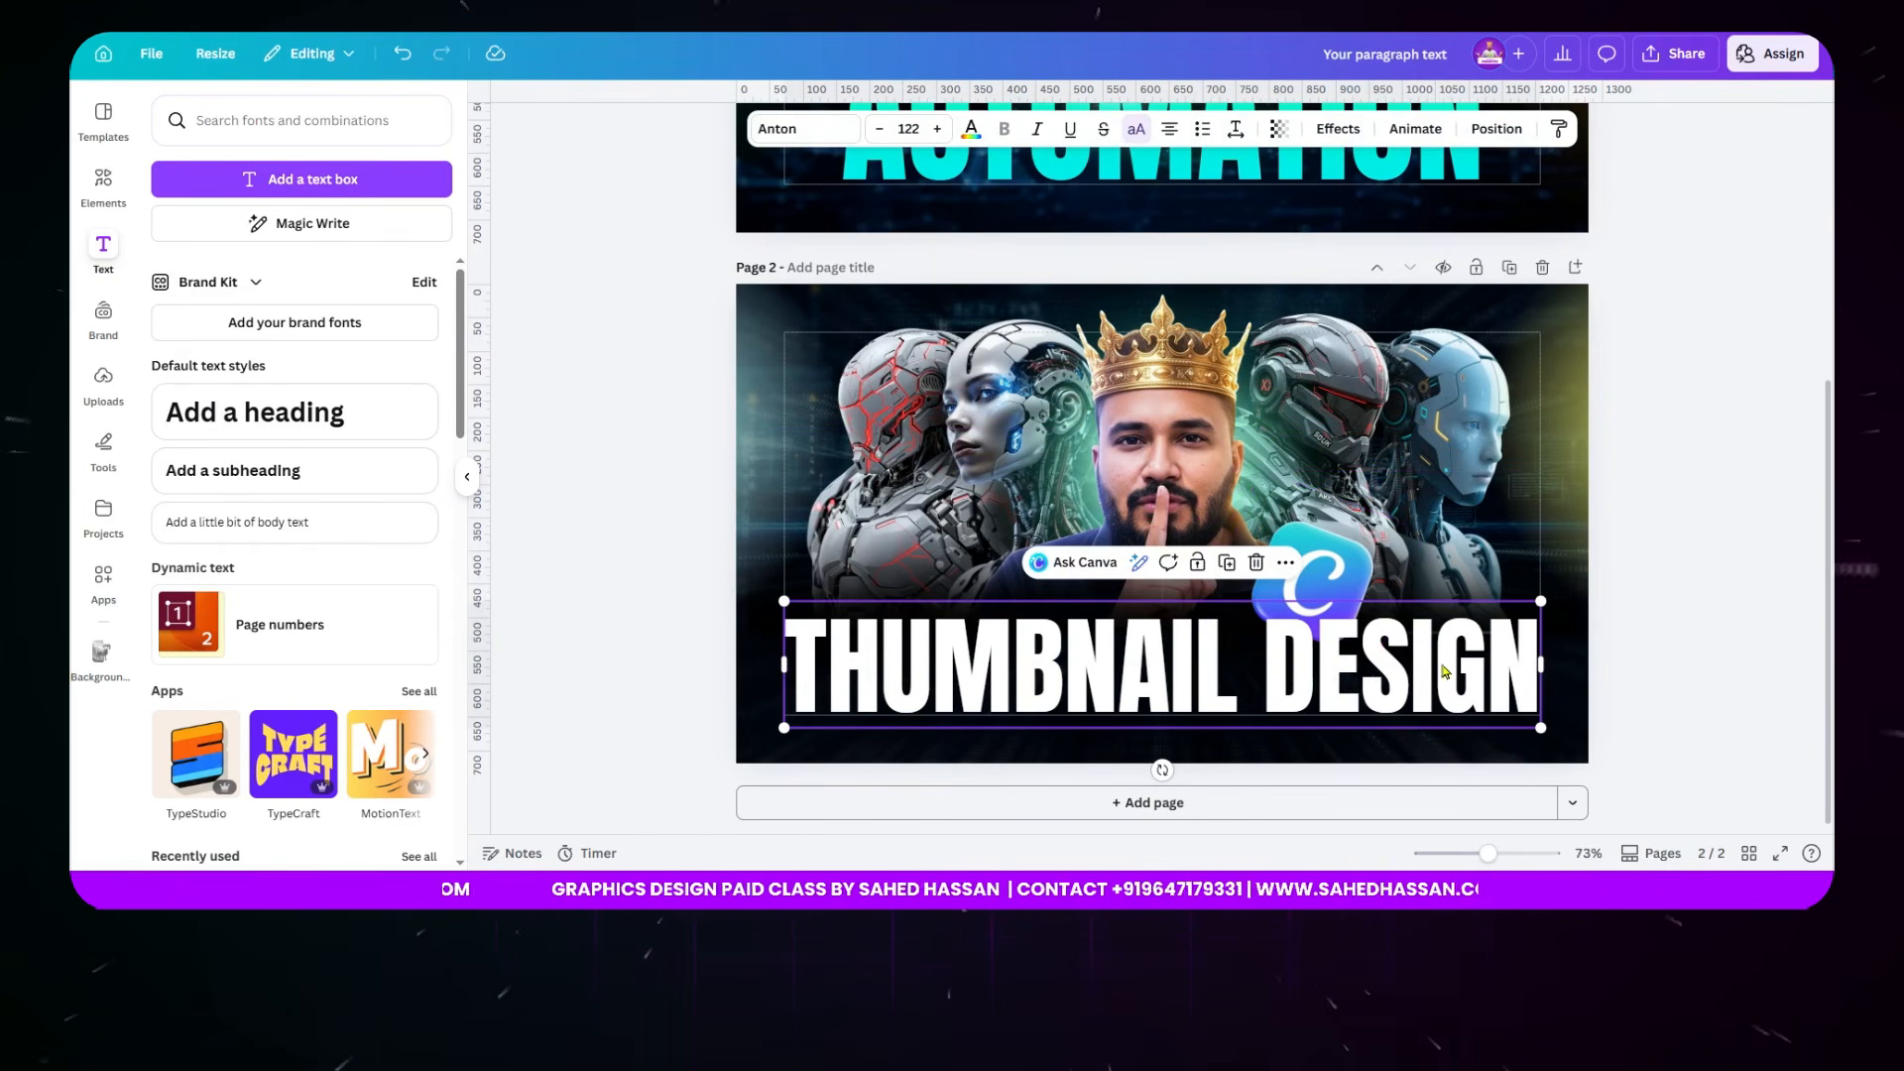
left_click(973, 142)
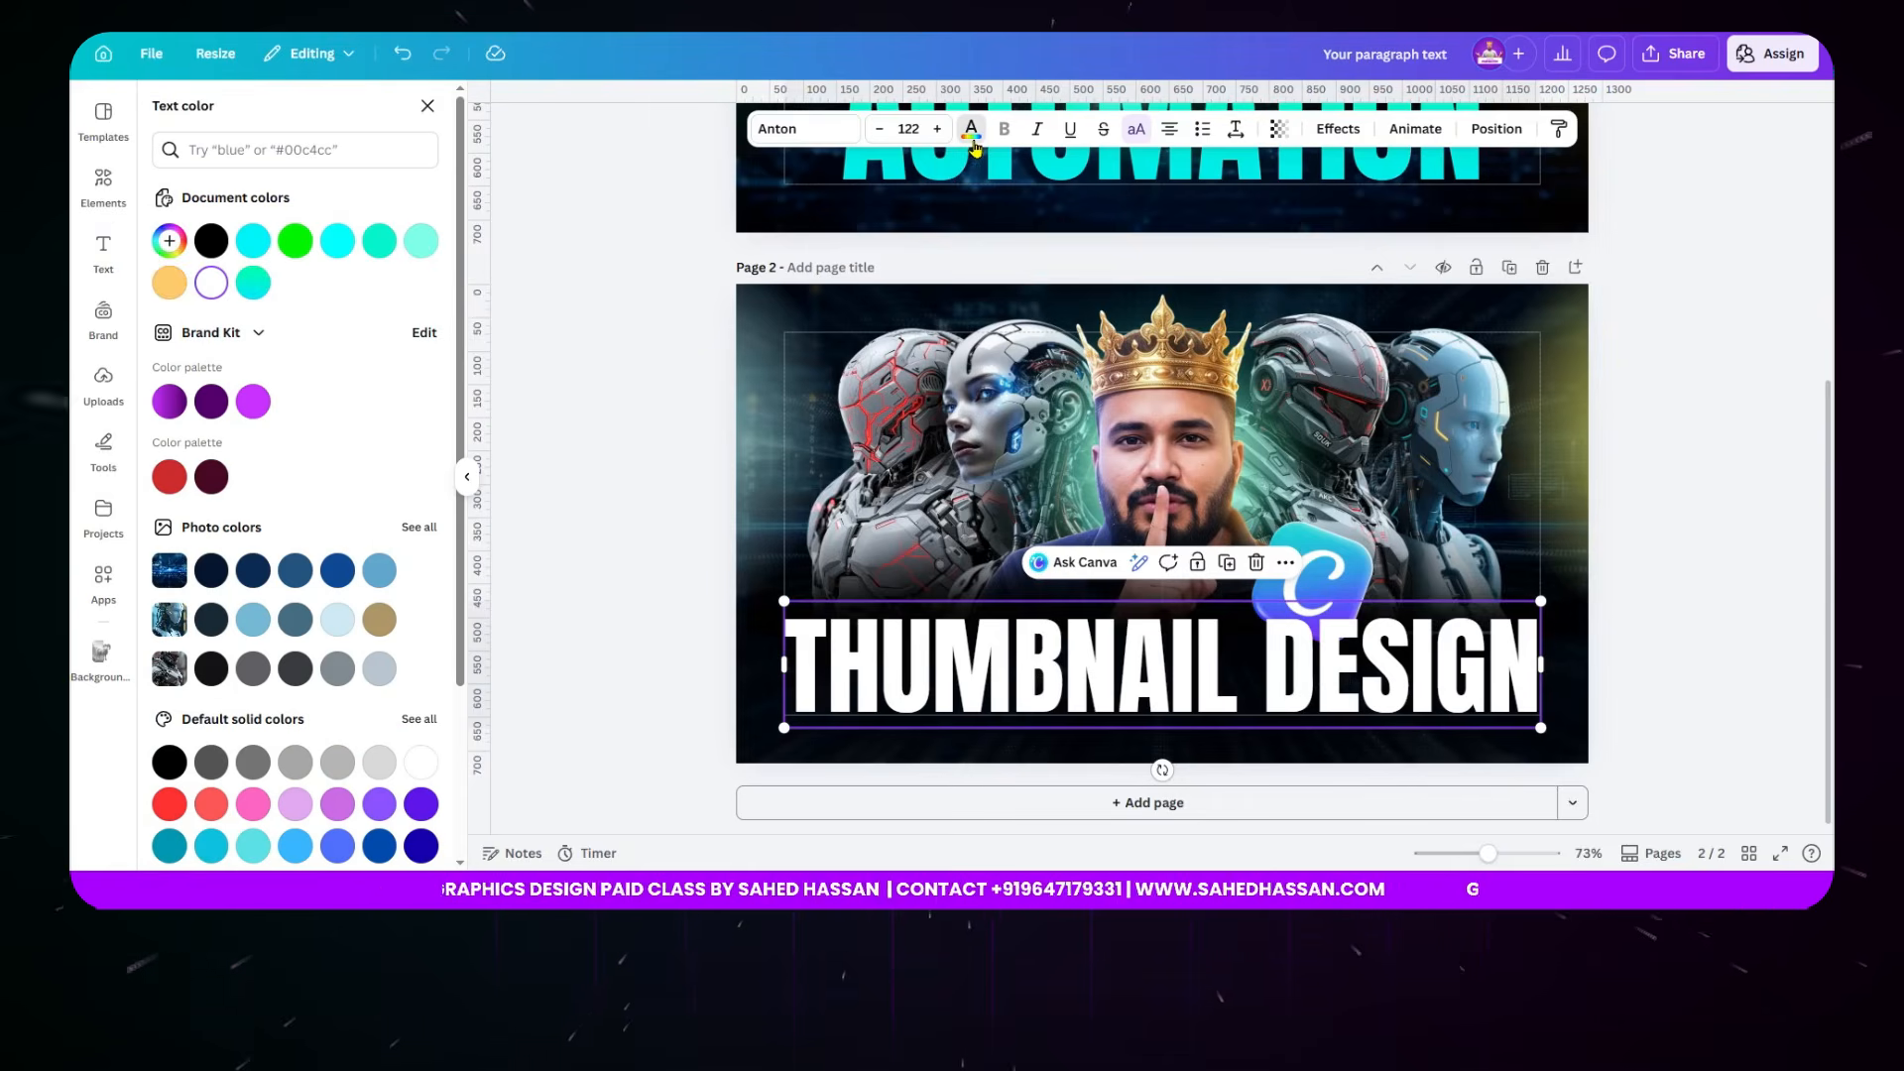
left_click(297, 248)
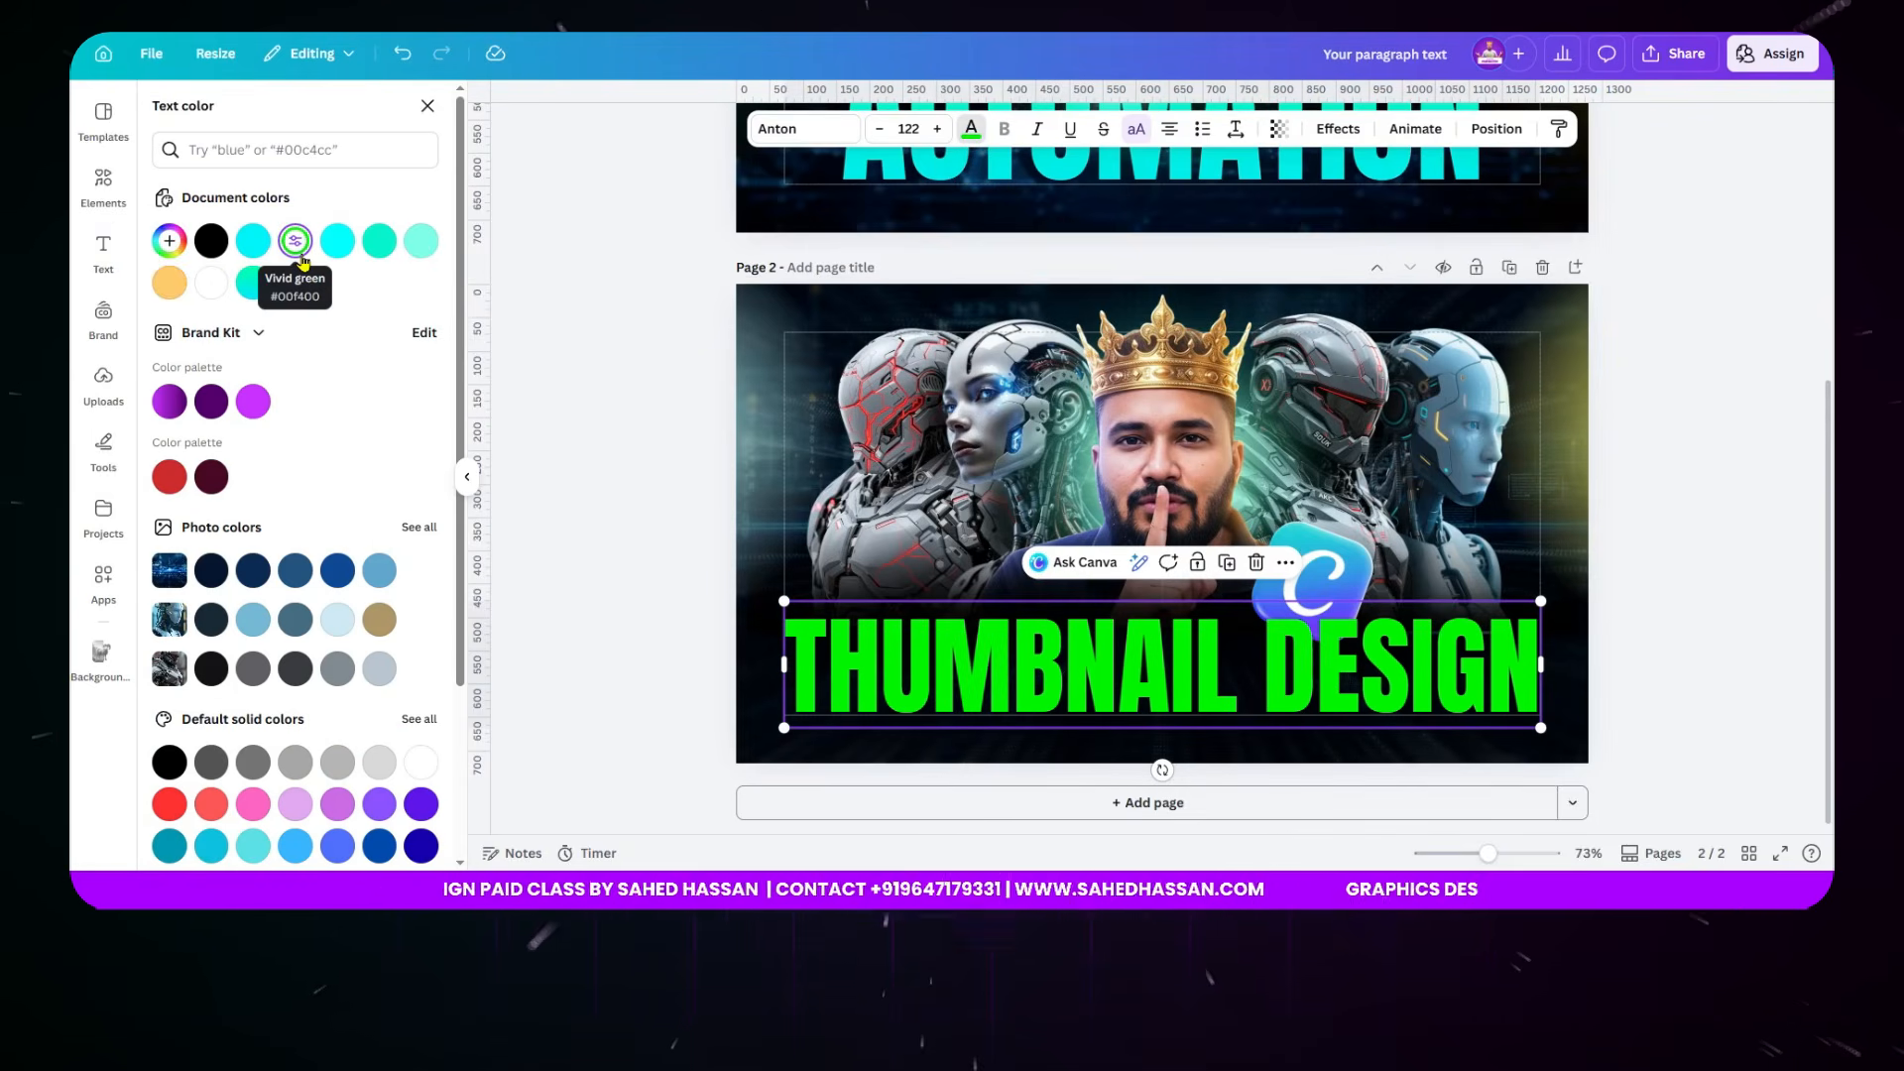
left_click(253, 283)
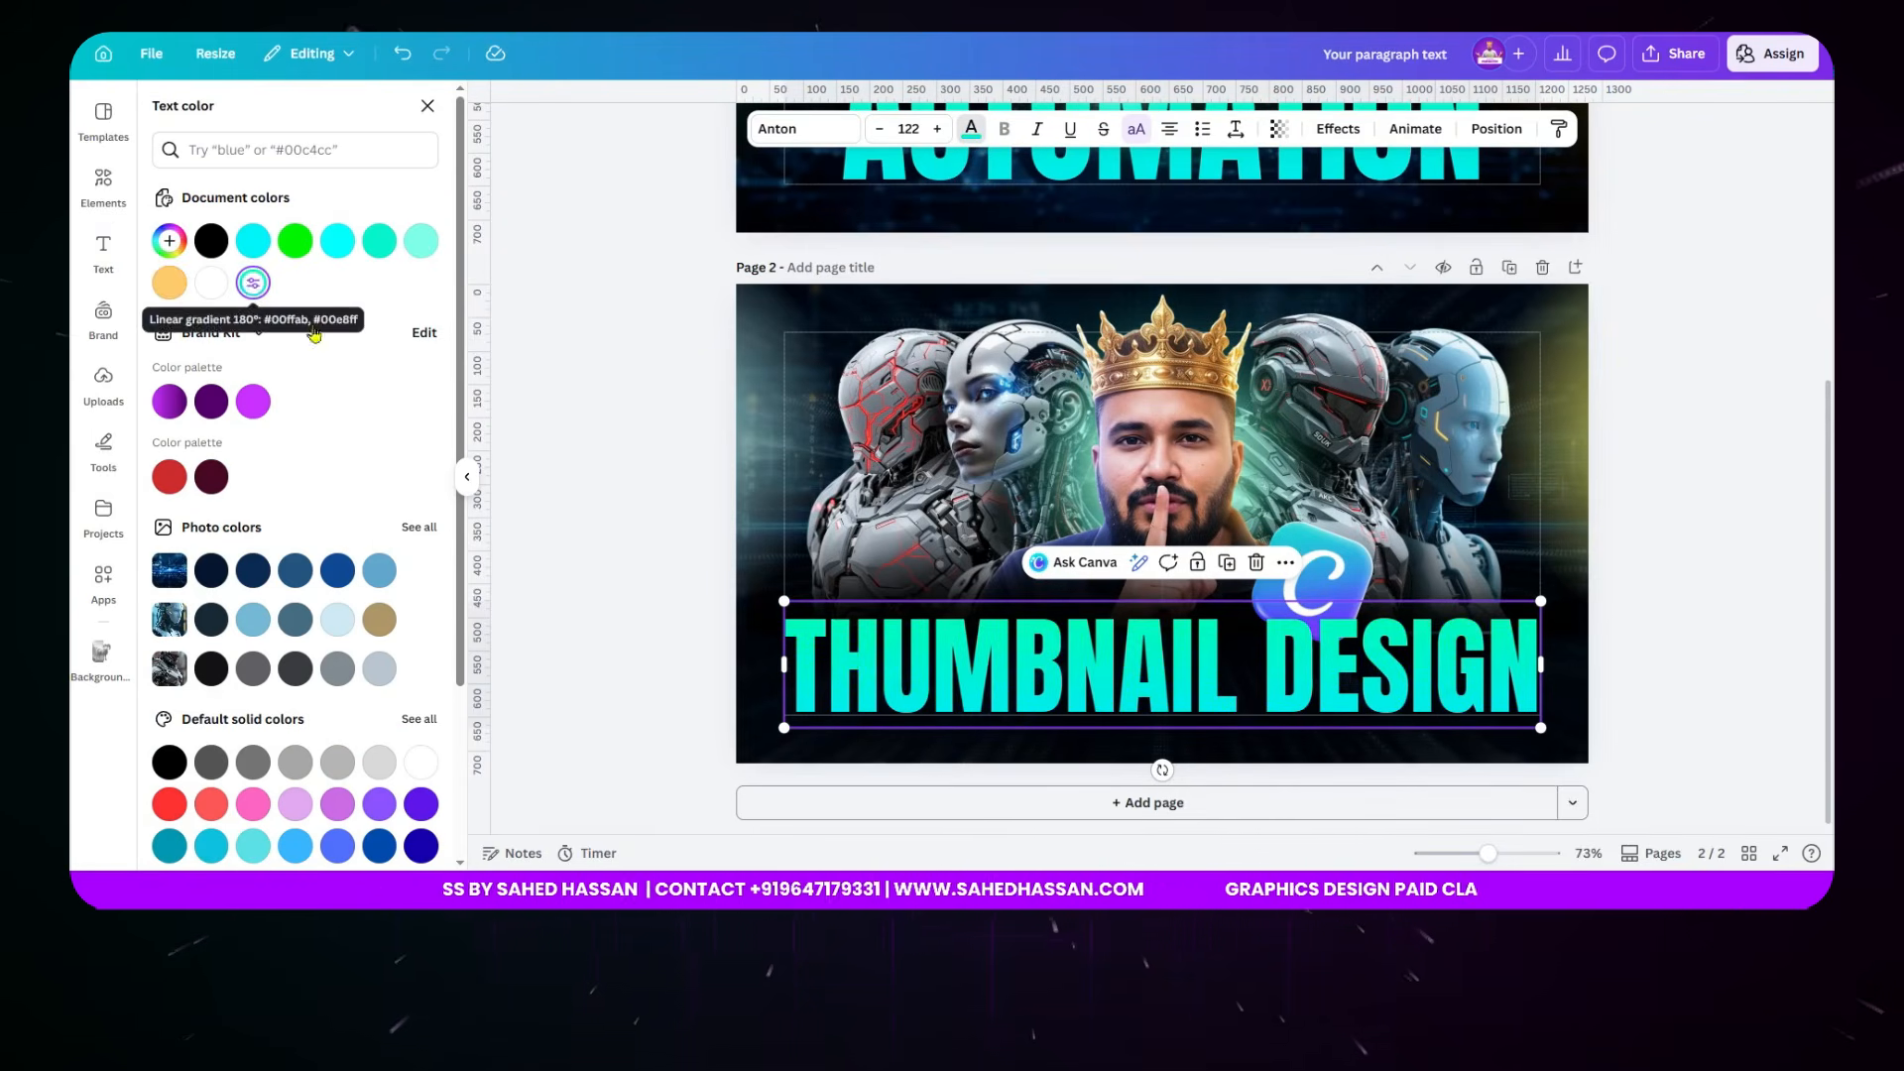
left_click(1614, 573)
scroll(1615, 573, "up", 2)
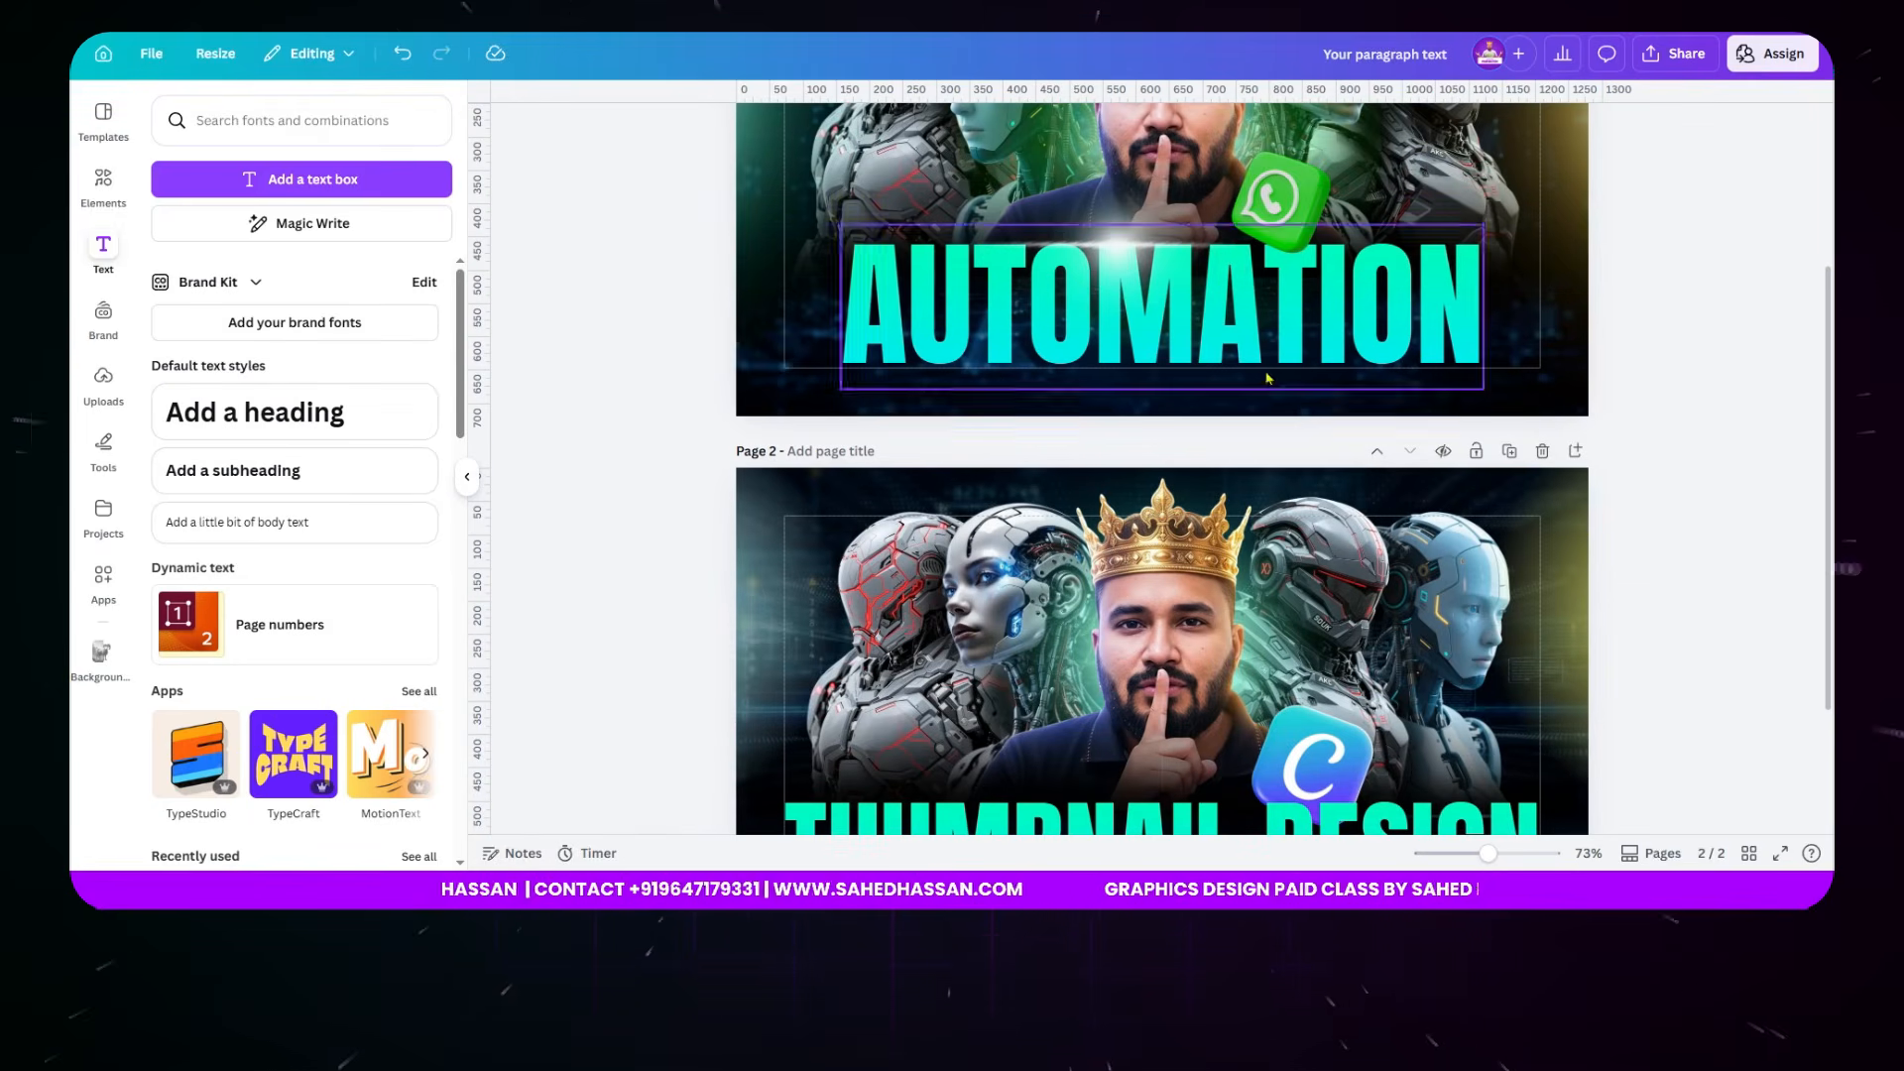
scroll(1664, 547, "down", 2)
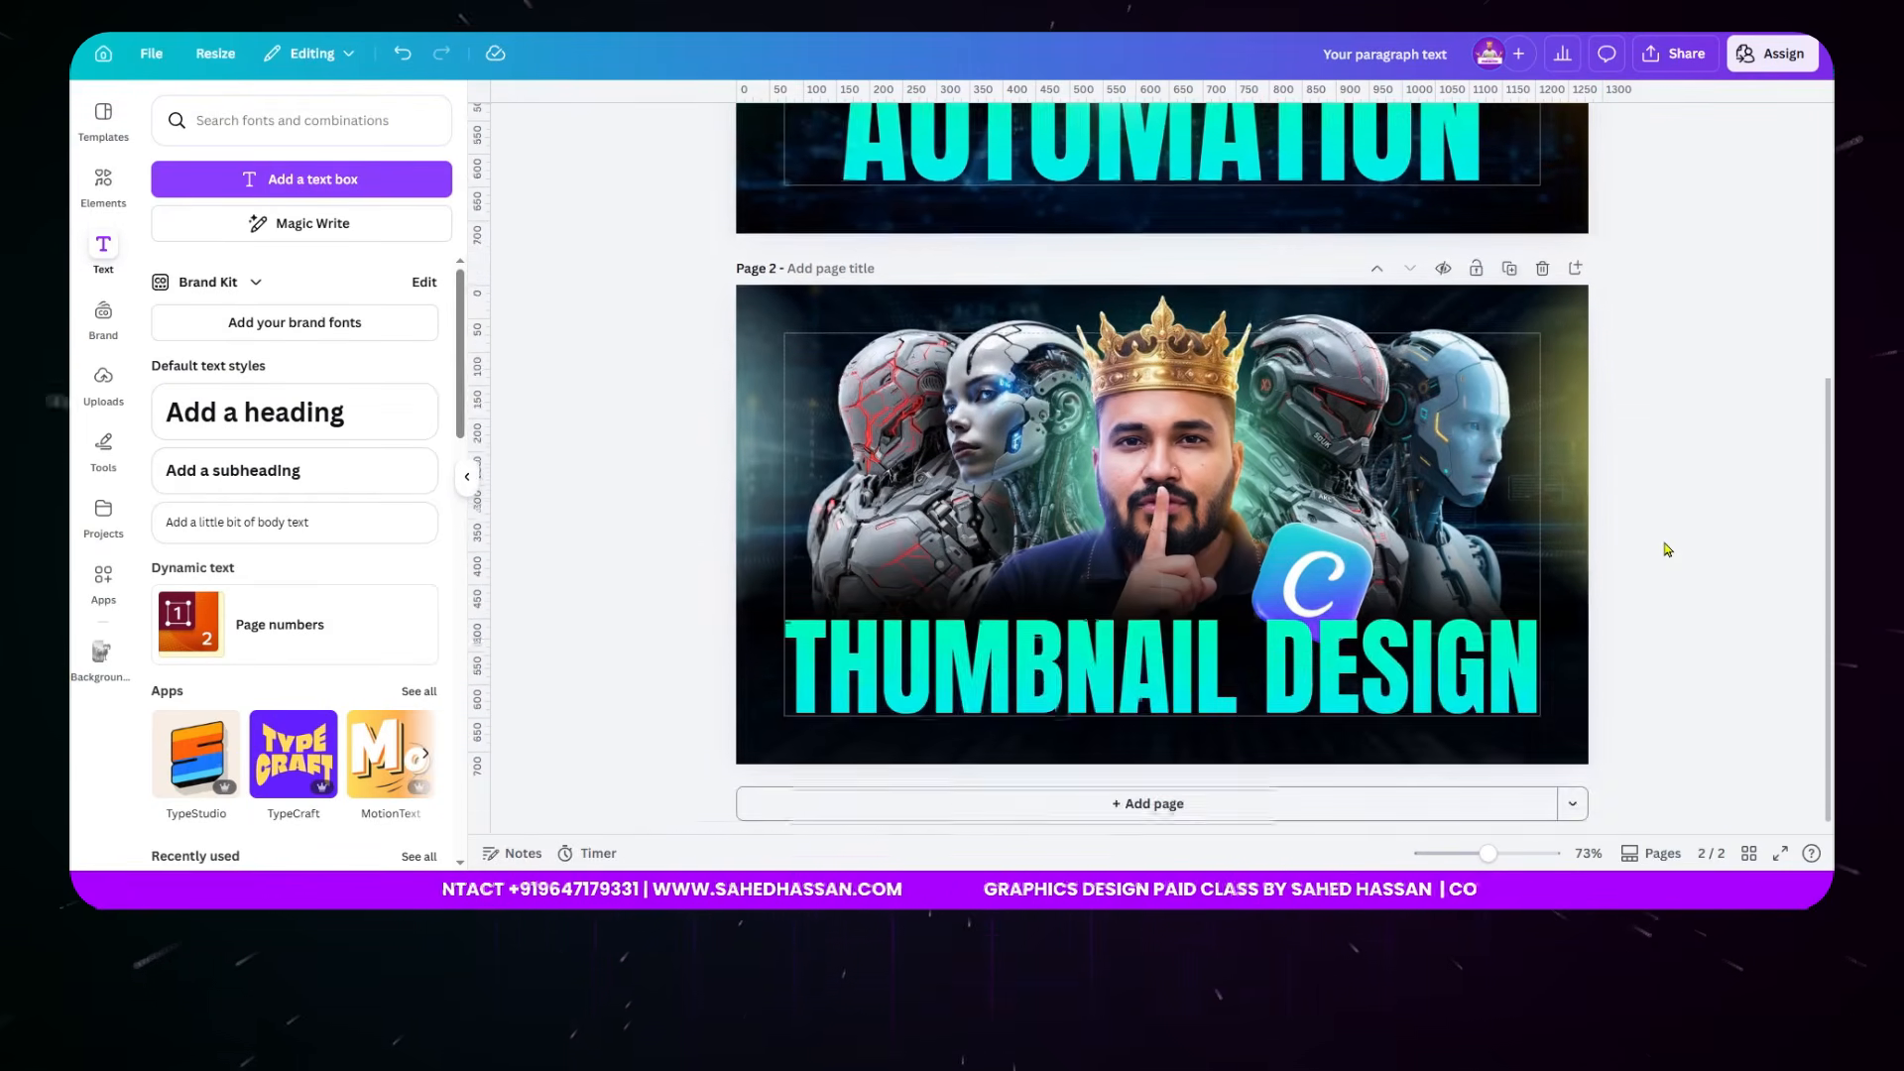
scroll(1664, 546, "up", 3)
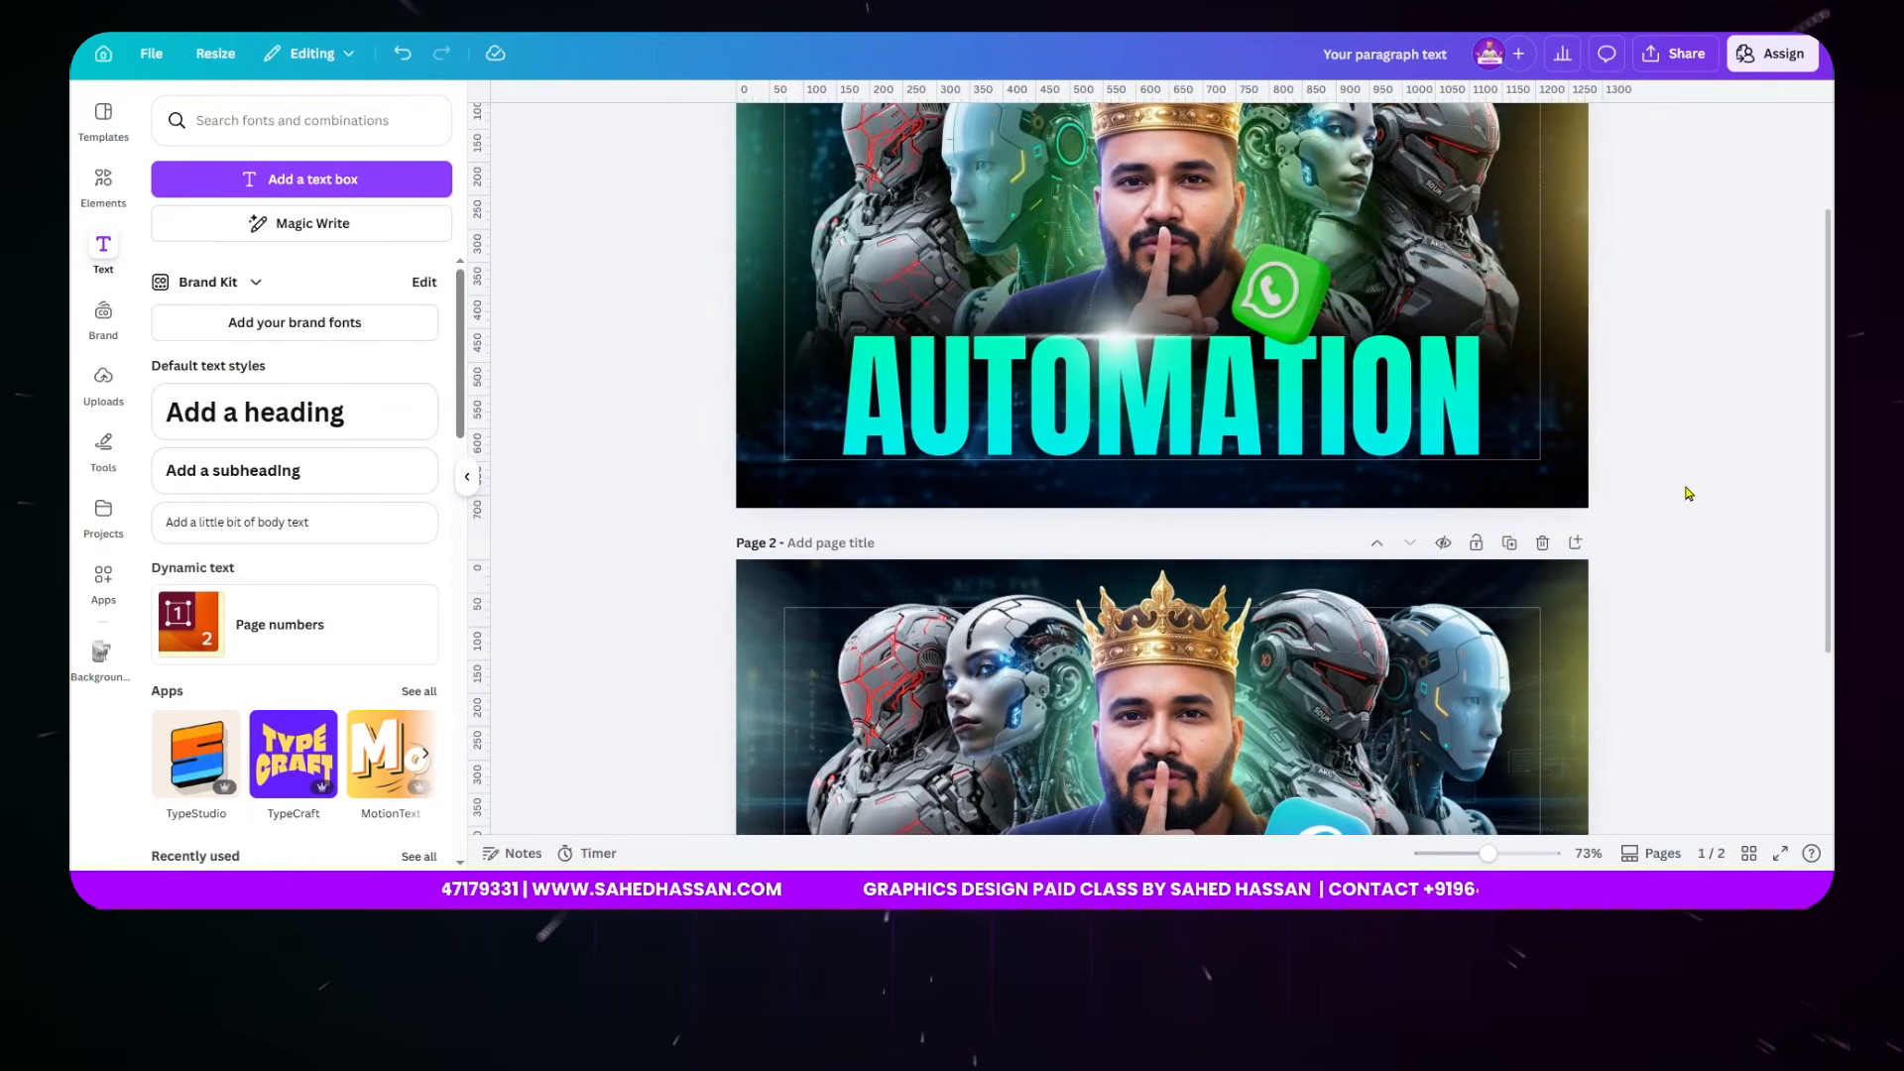
scroll(1686, 496, "down", 3)
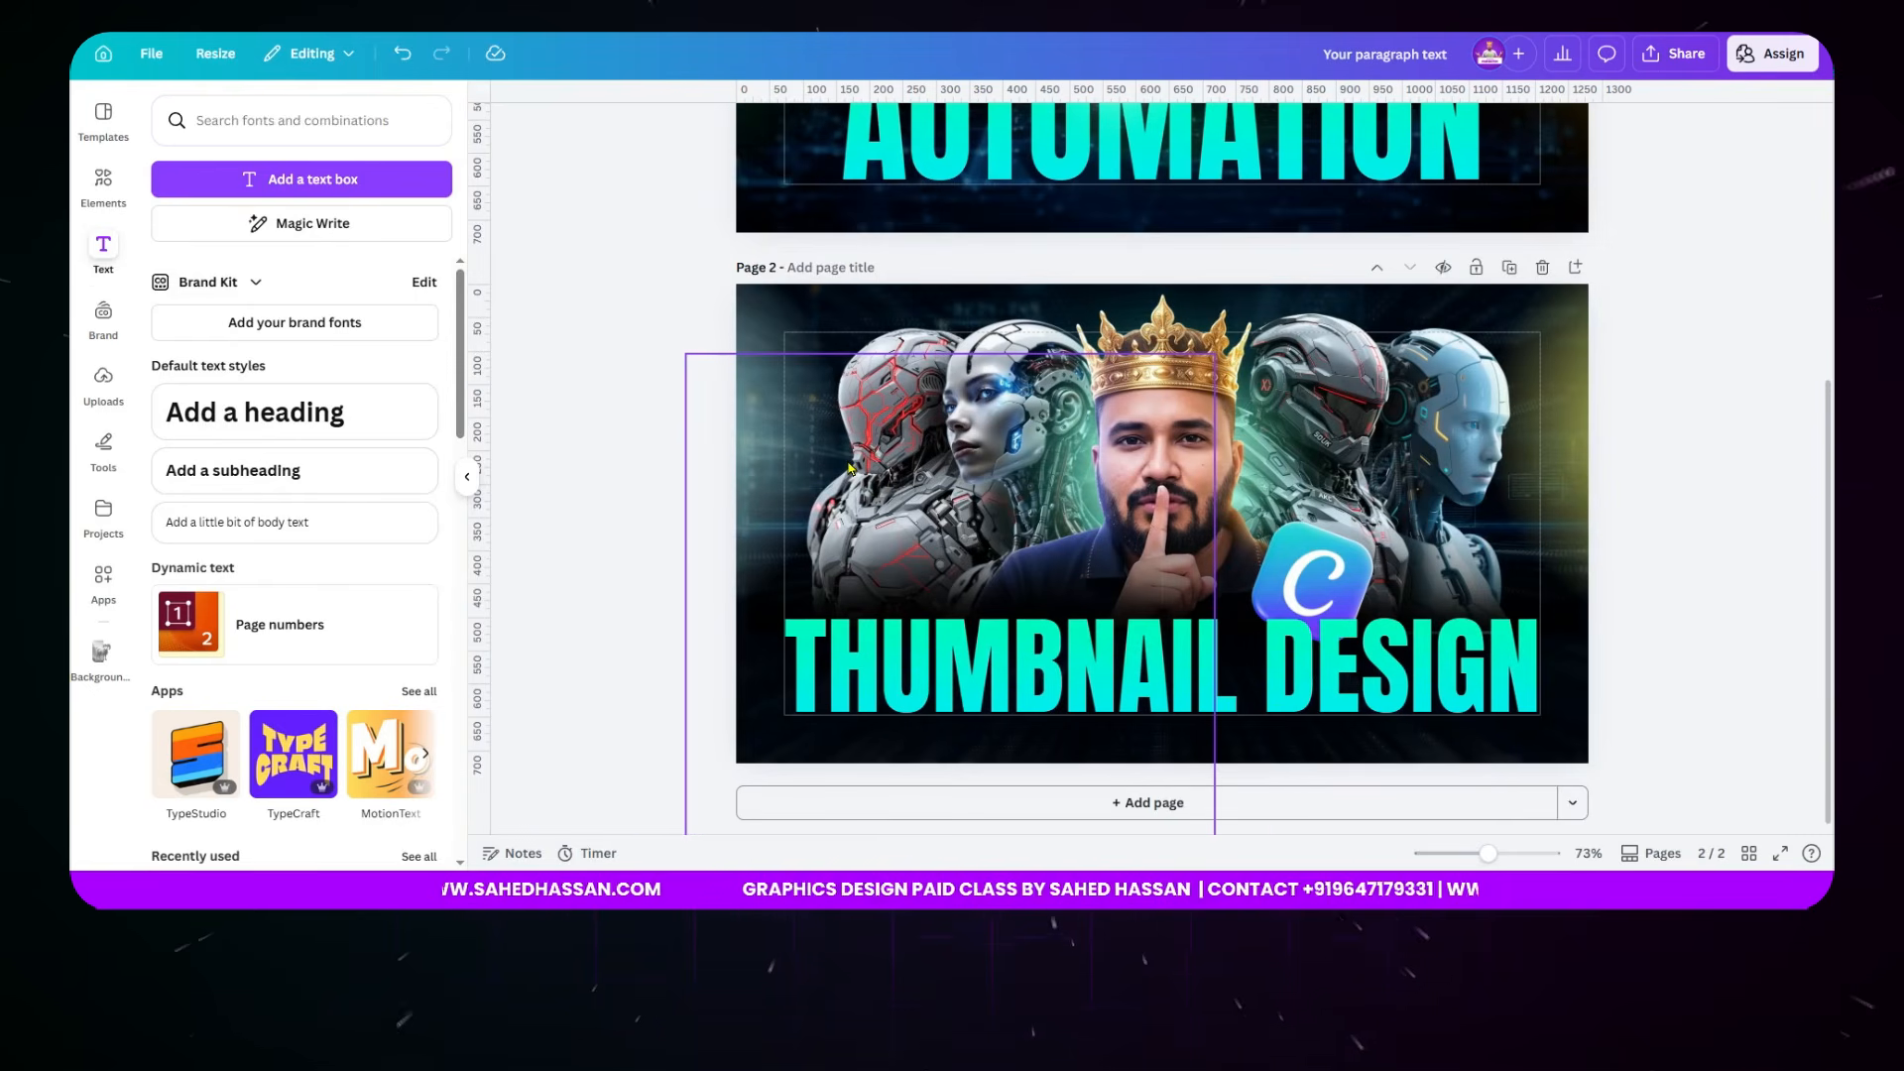
left_click(106, 184)
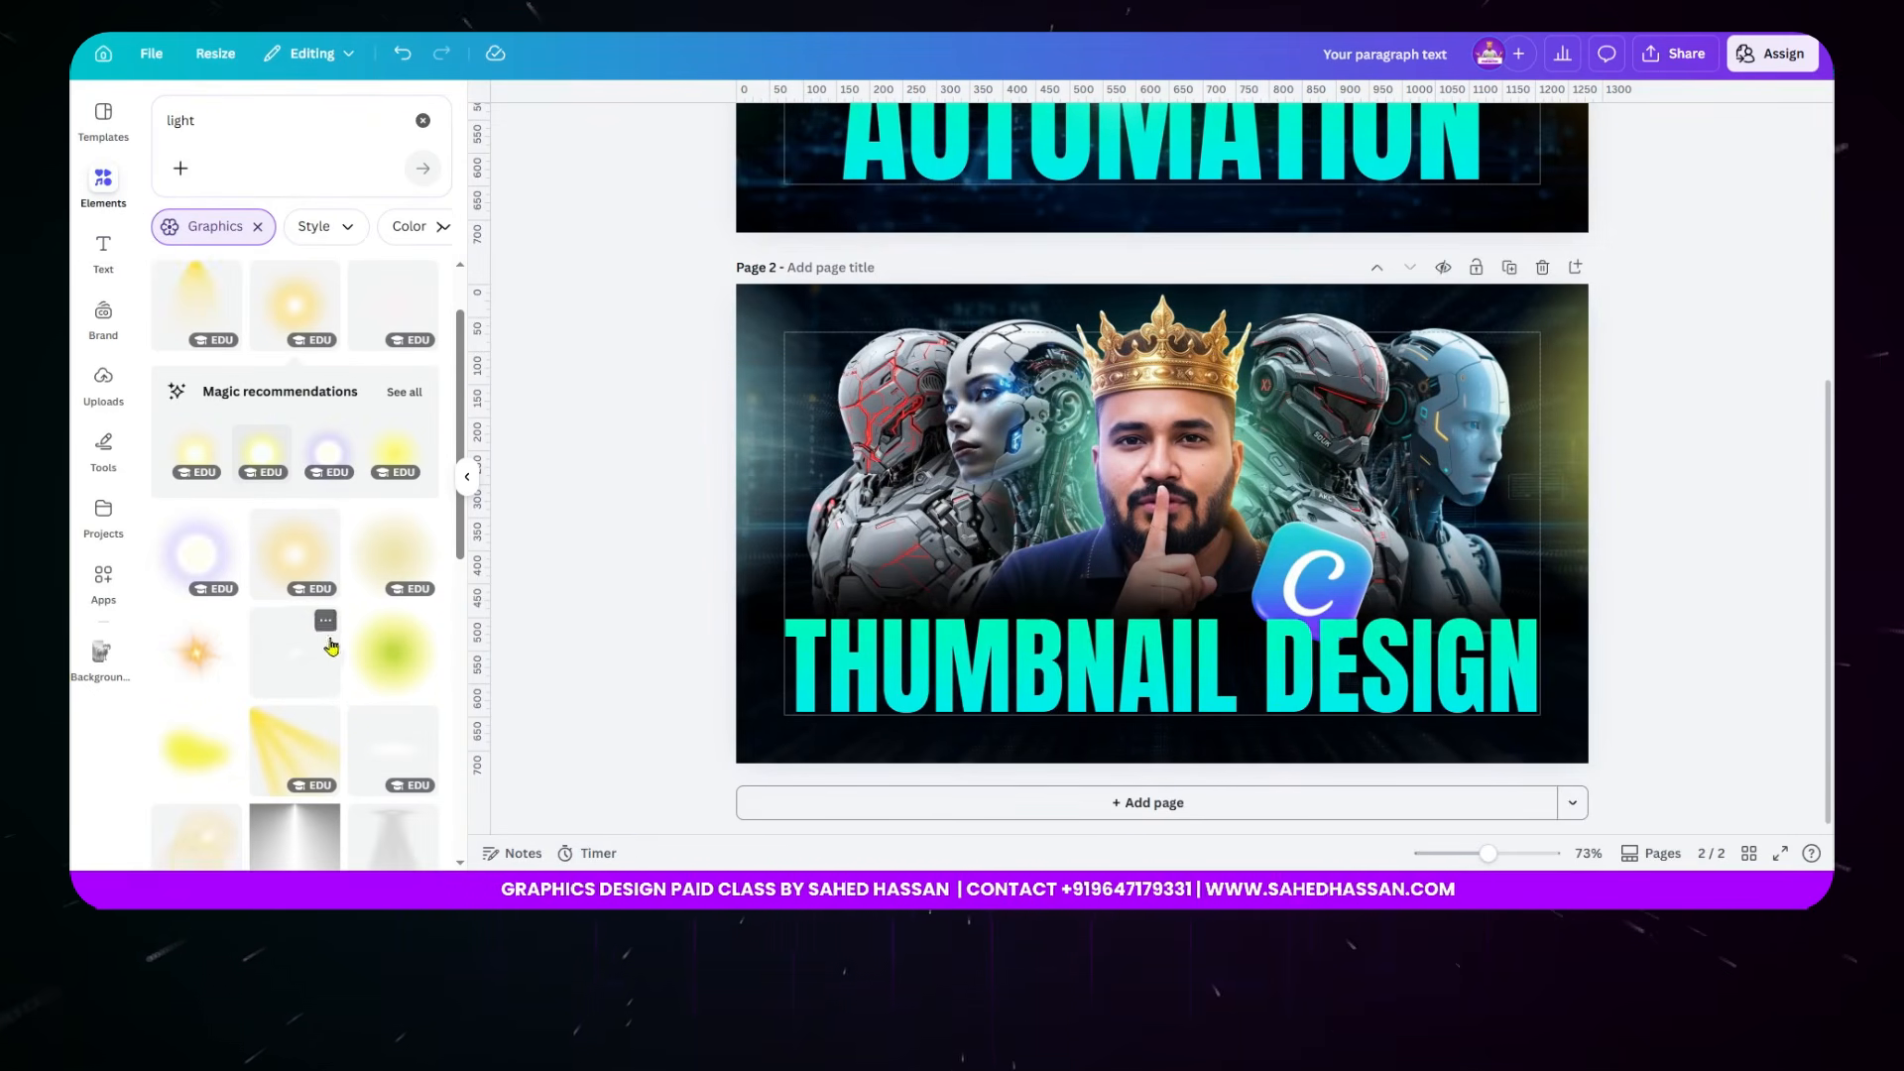
left_click(317, 692)
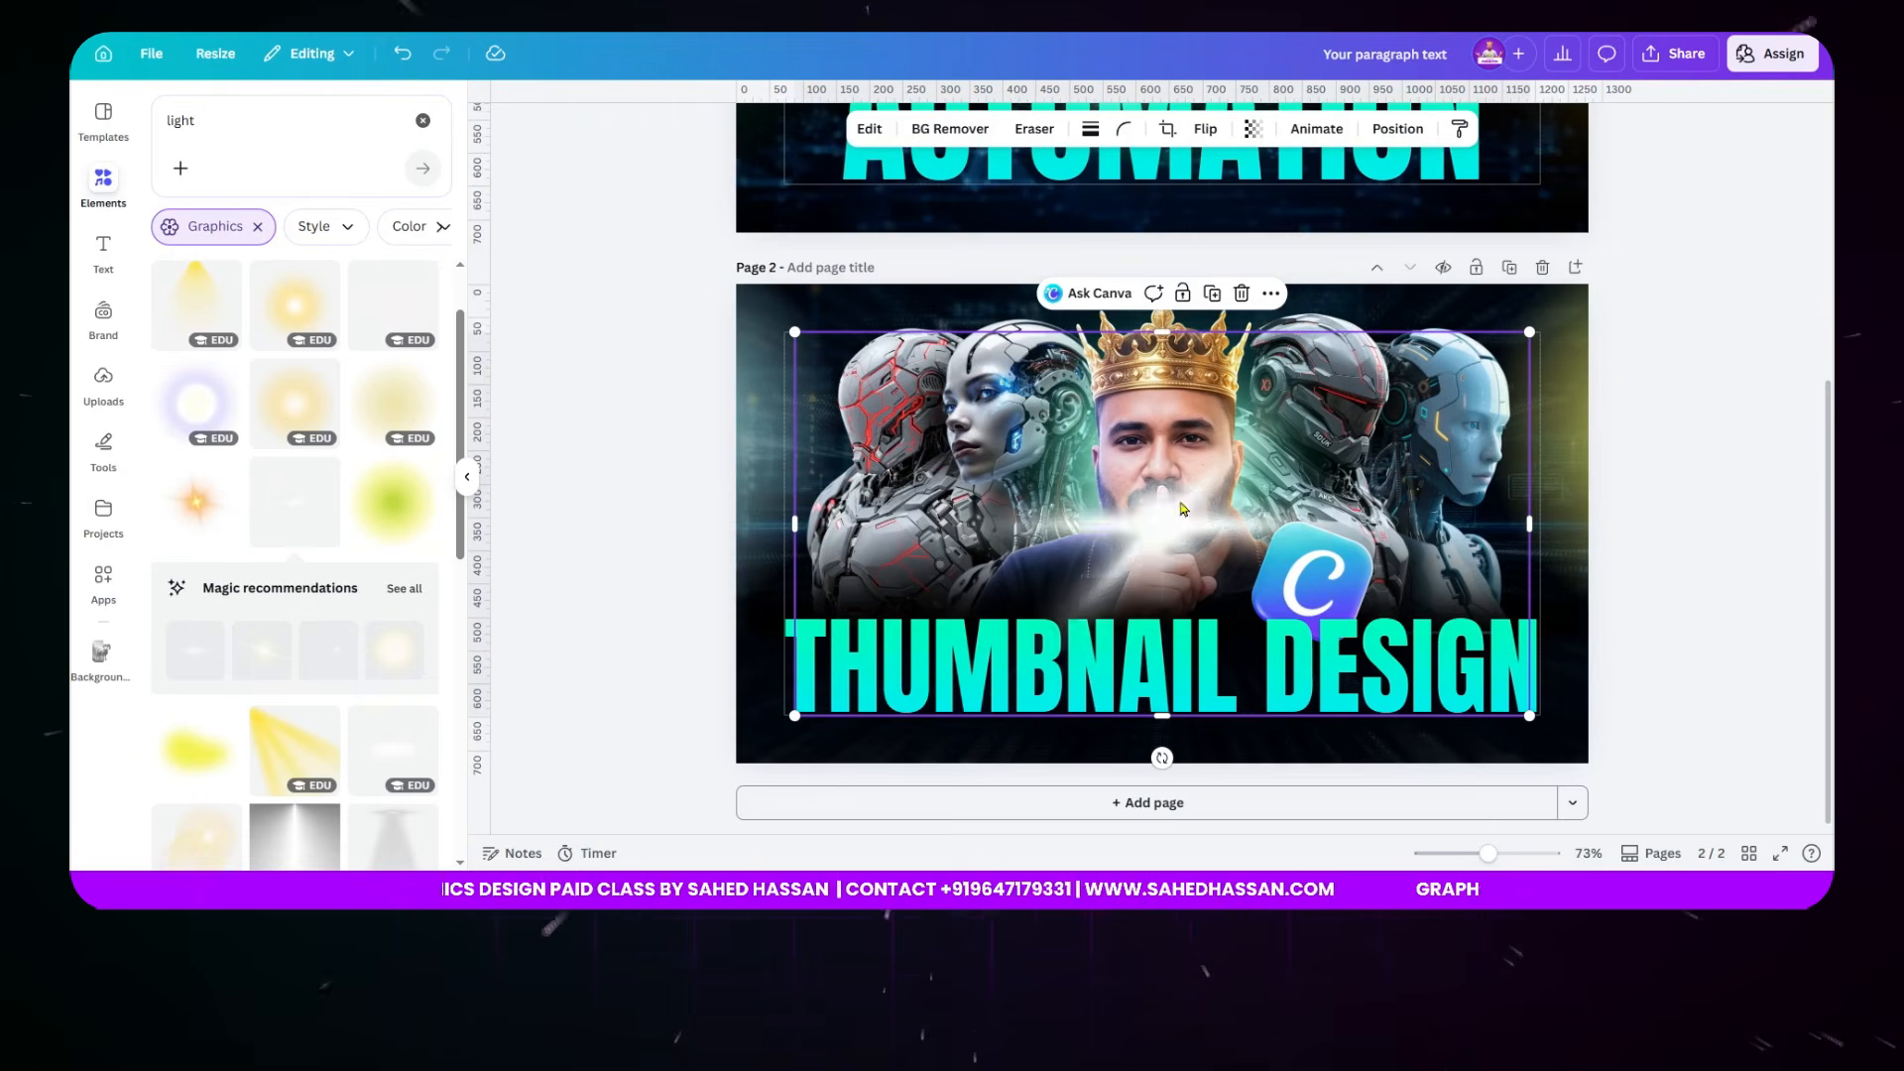
left_click_drag(1185, 454, 1126, 466)
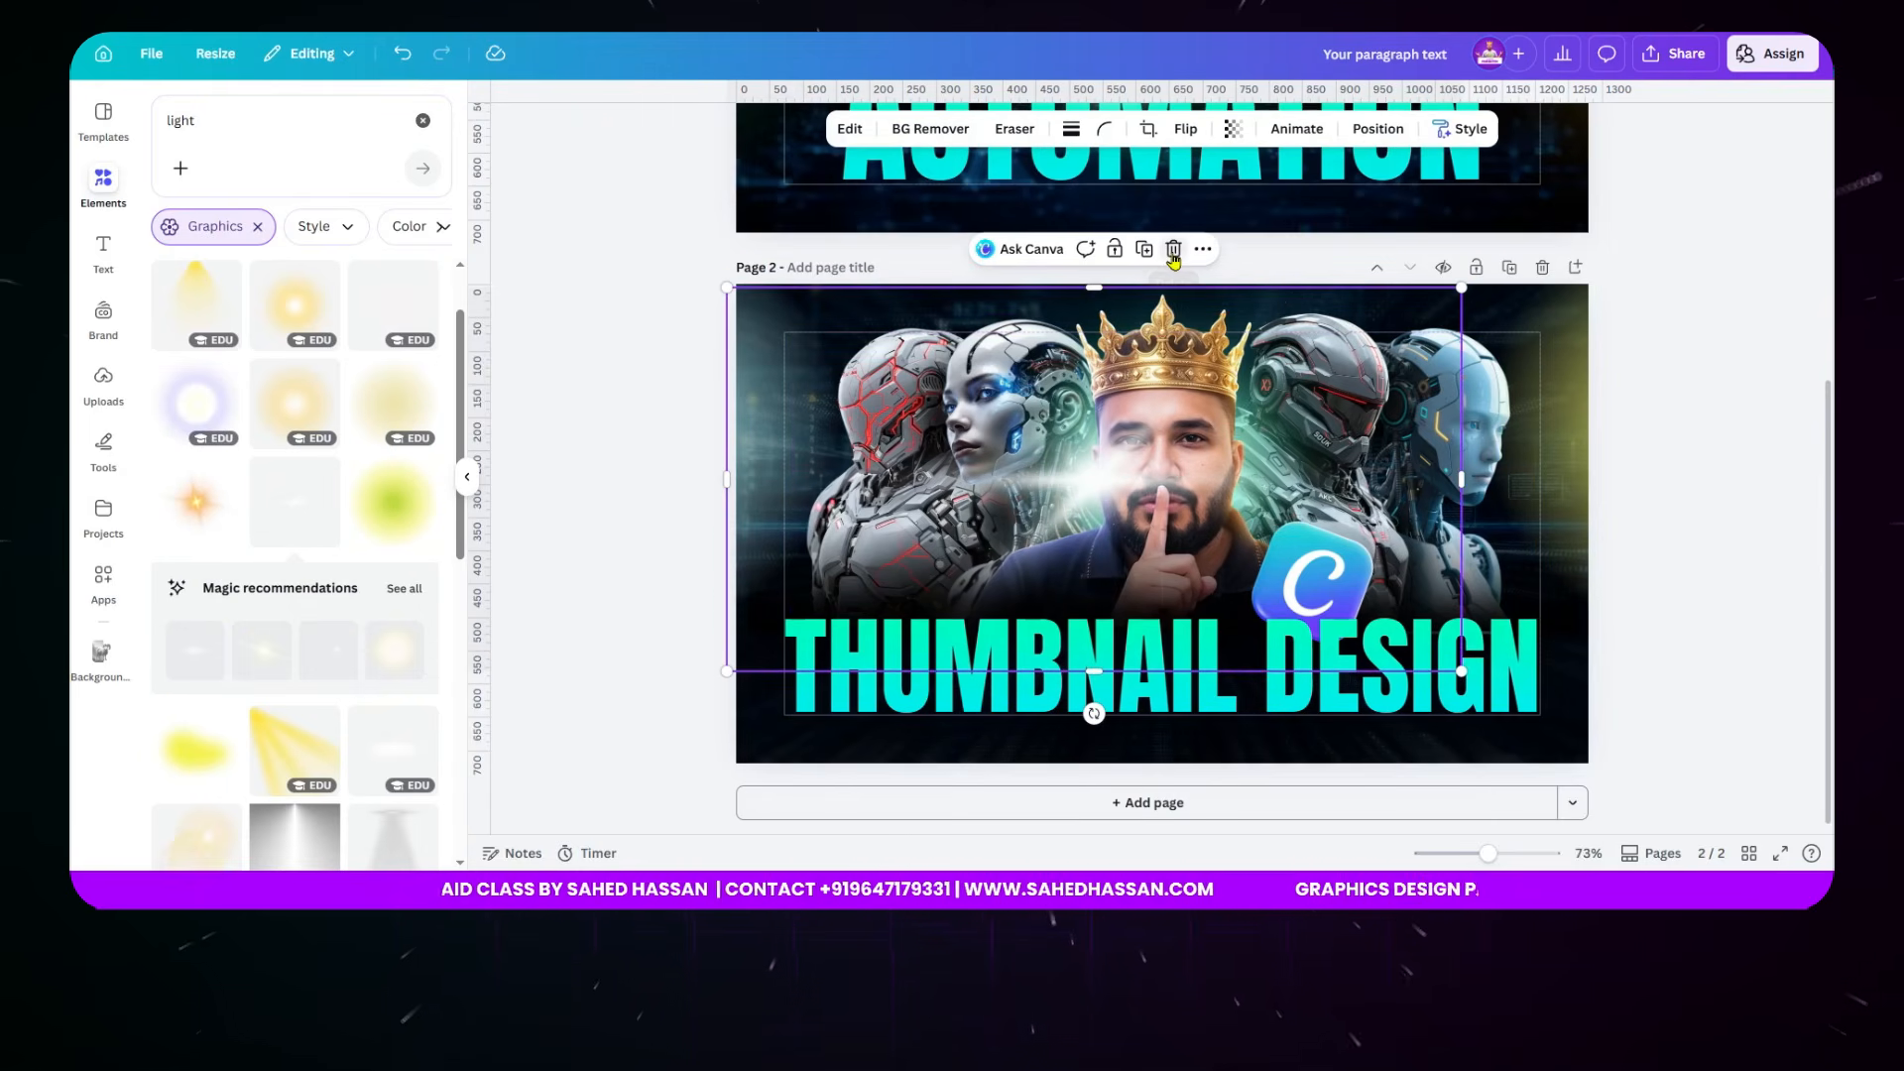
left_click(1173, 250)
- Add a white light flare graphic to page 2, shrink it to about 650 px wide and place it on the title's upper edge
left_click(209, 674)
left_click_drag(1220, 523, 1183, 618)
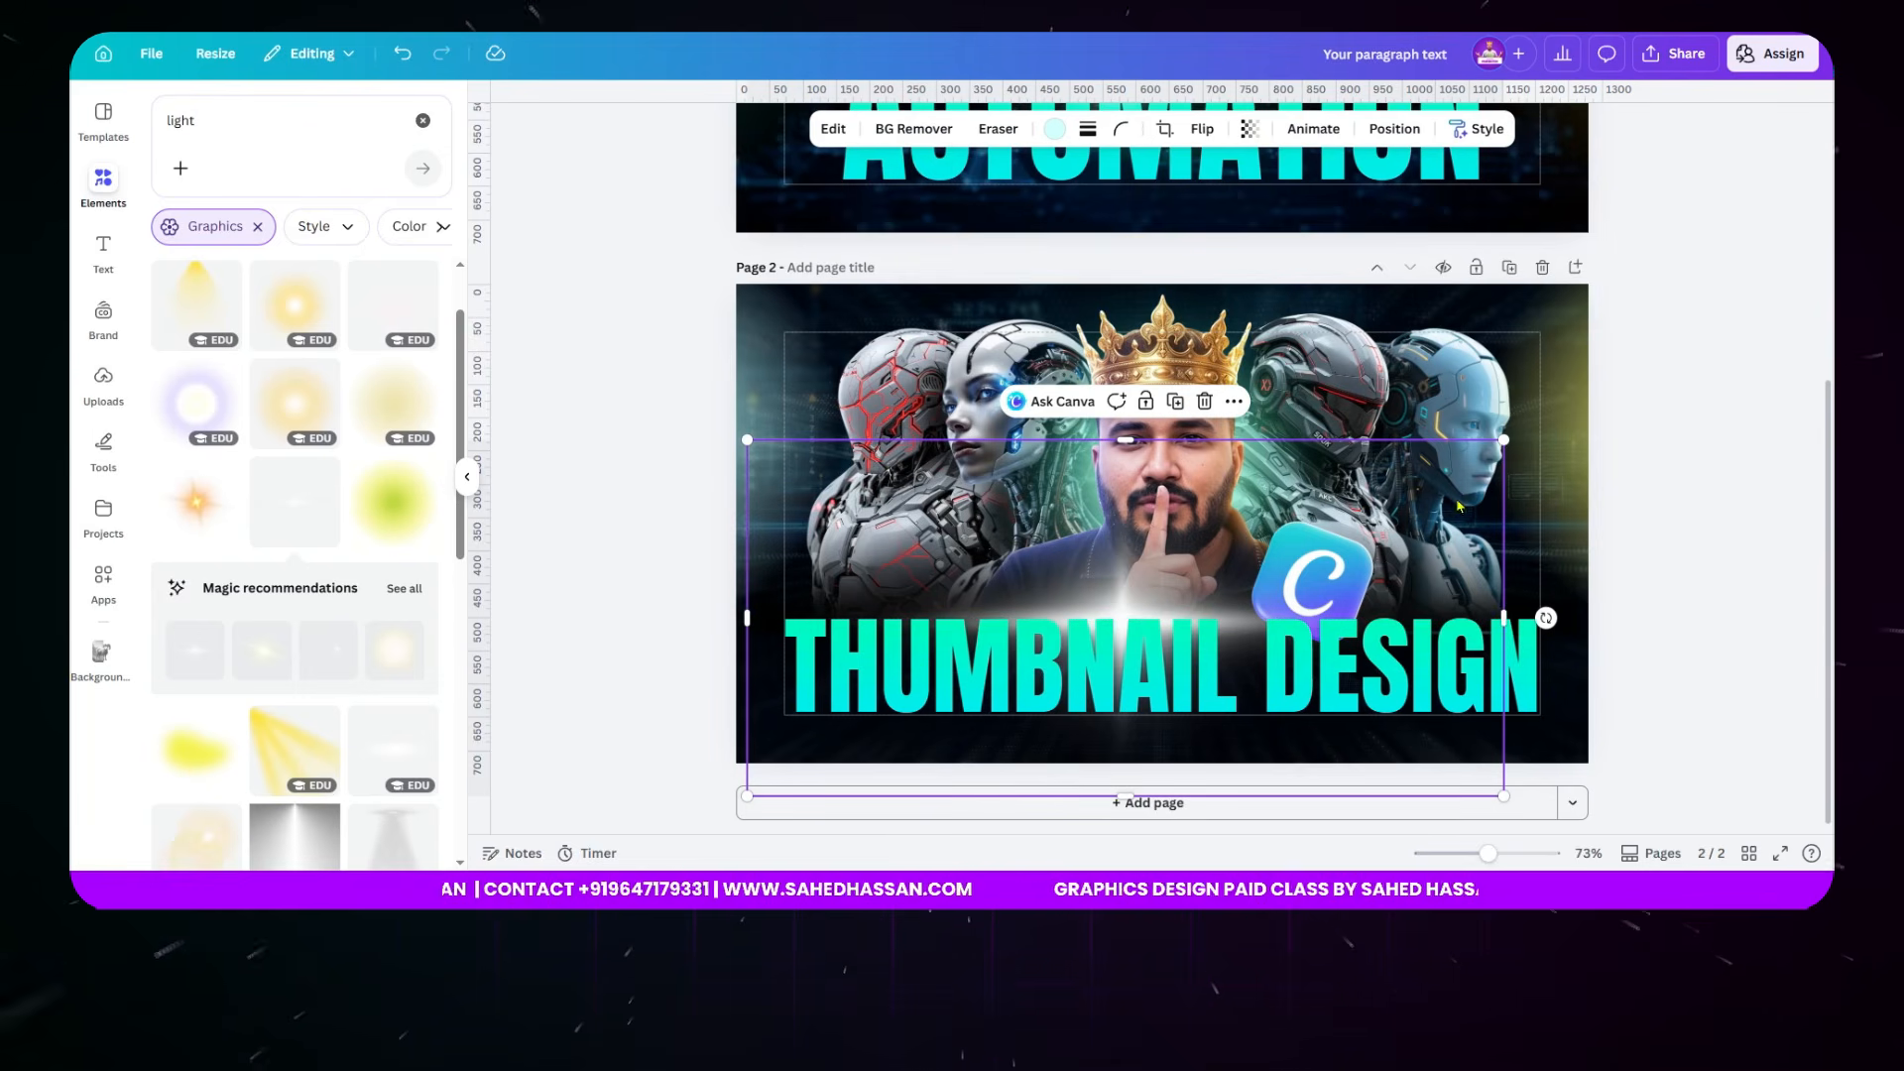
left_click_drag(1503, 441, 1347, 548)
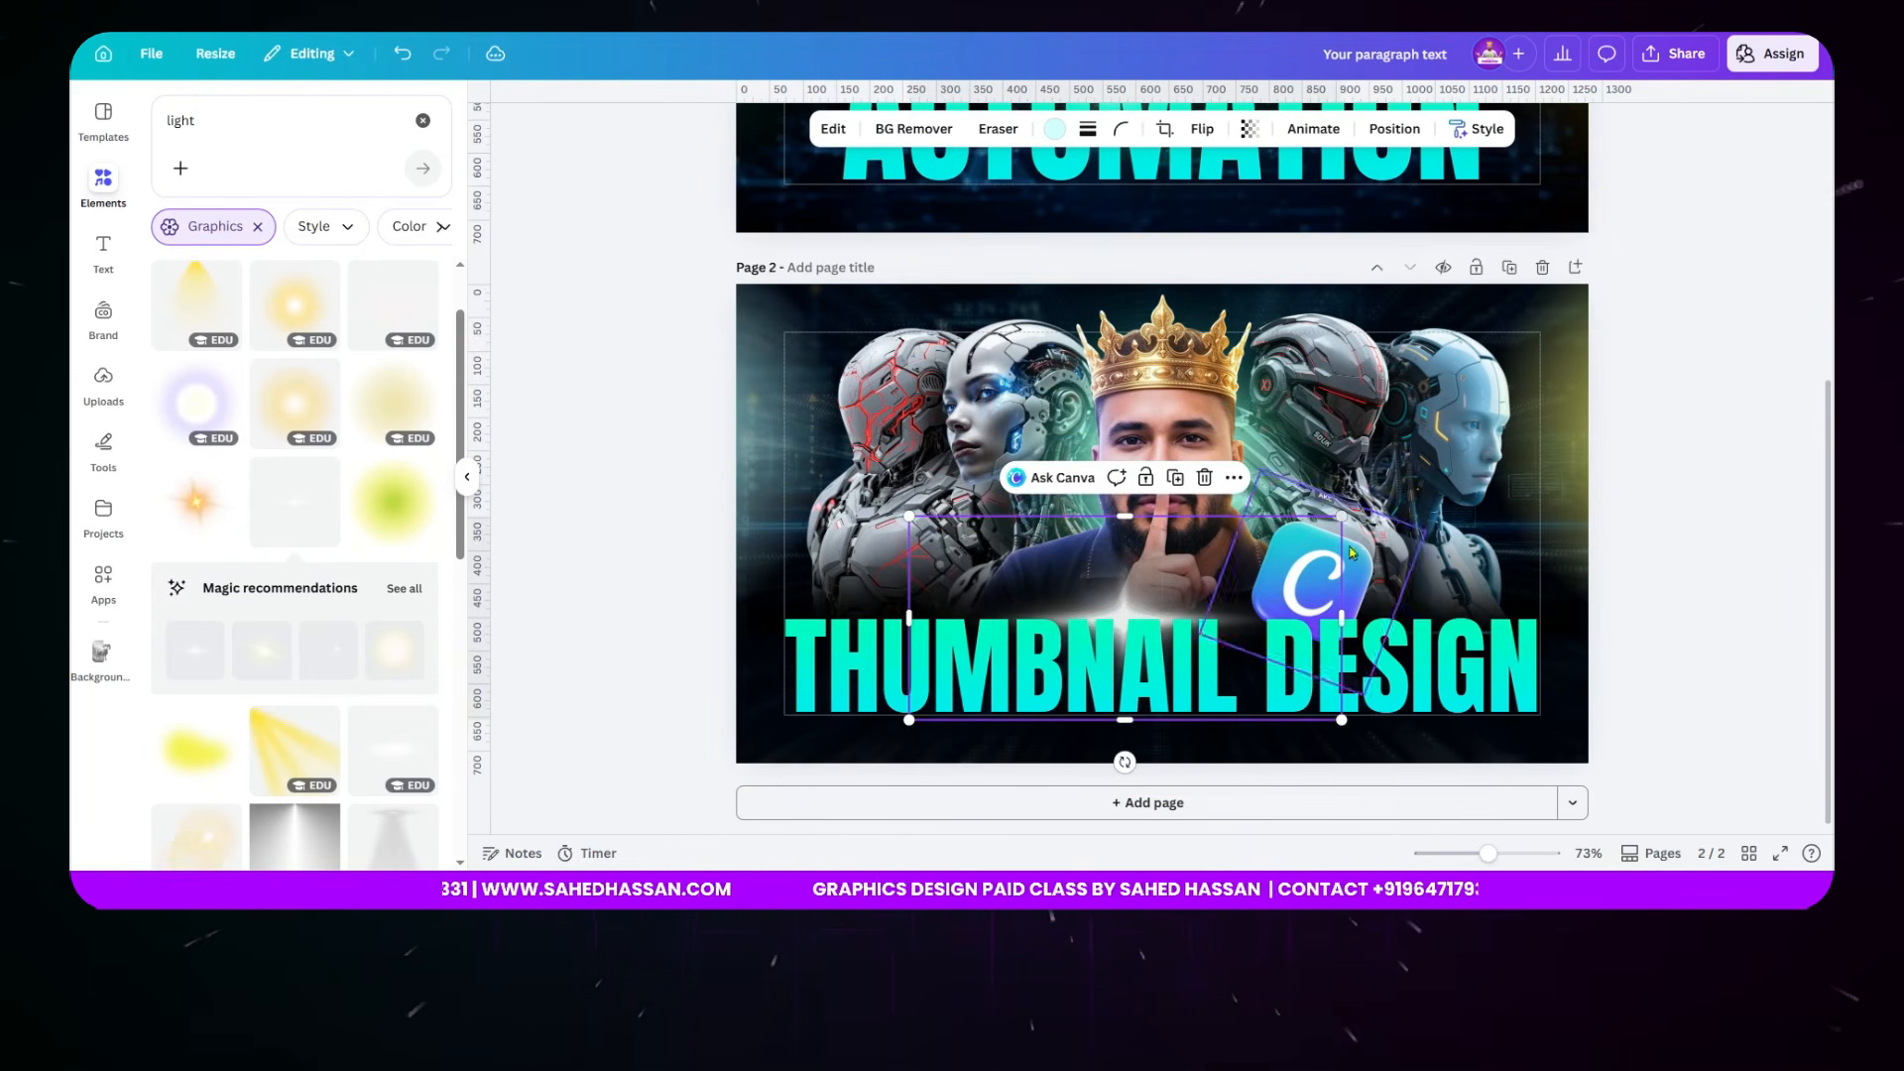
left_click_drag(1193, 593, 1167, 595)
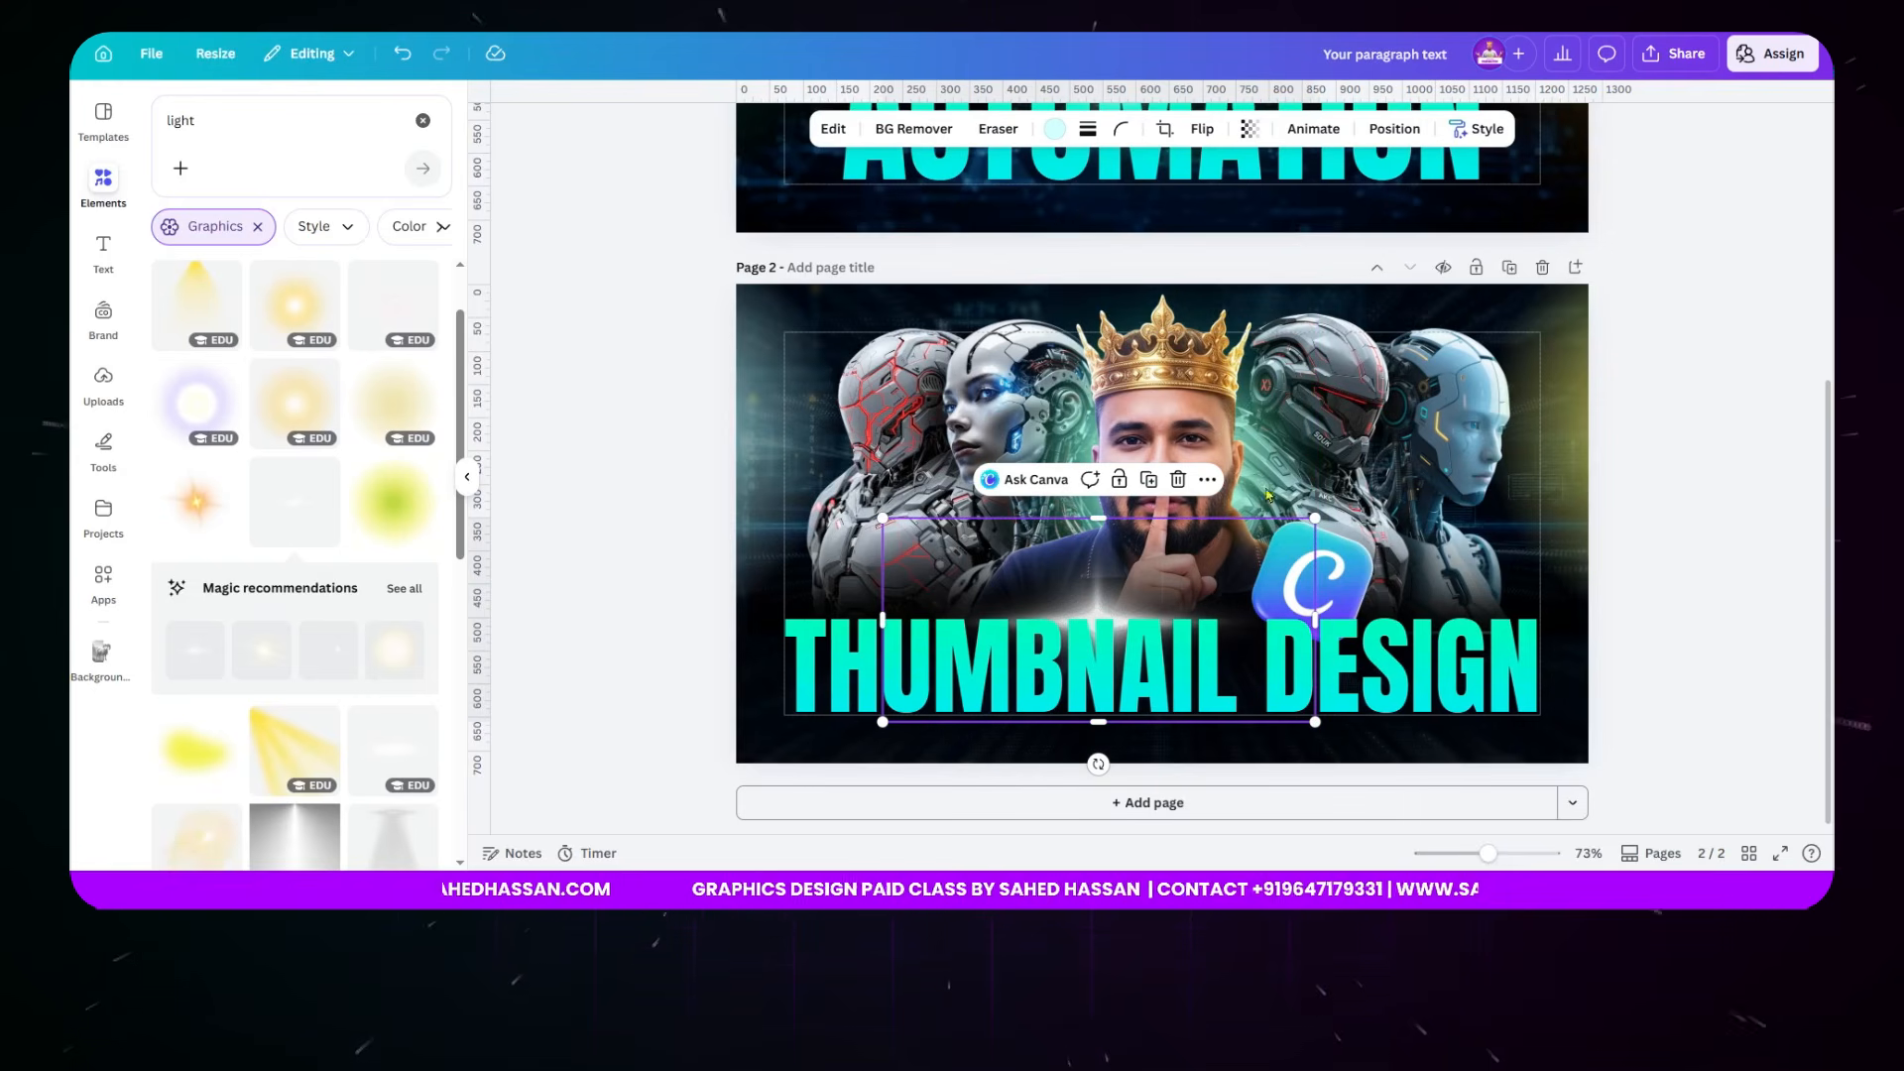
- Move the light flare to the lower edge of the Canva icon, shrink it to about 485 px wide and rotate it slightly
left_click(1394, 129)
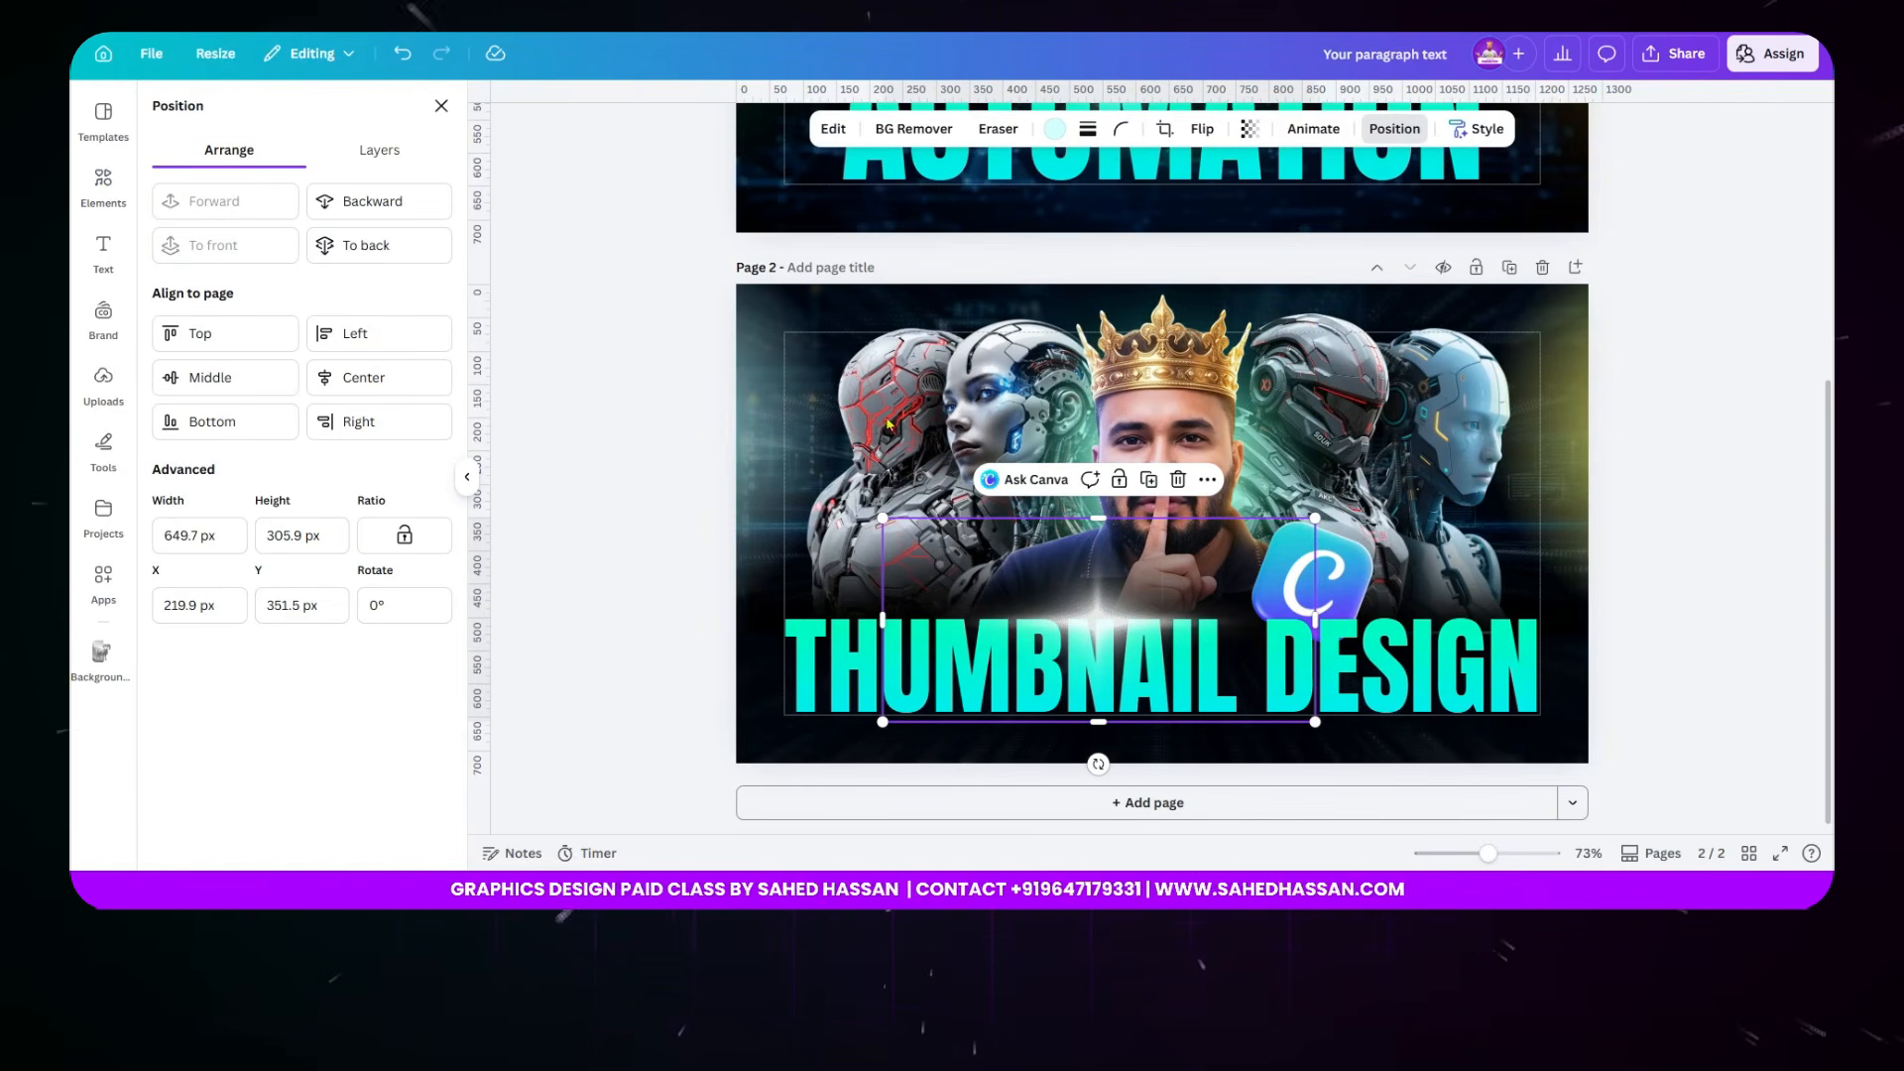
left_click_drag(1196, 601, 1327, 582)
left_click_drag(1300, 589, 1377, 589)
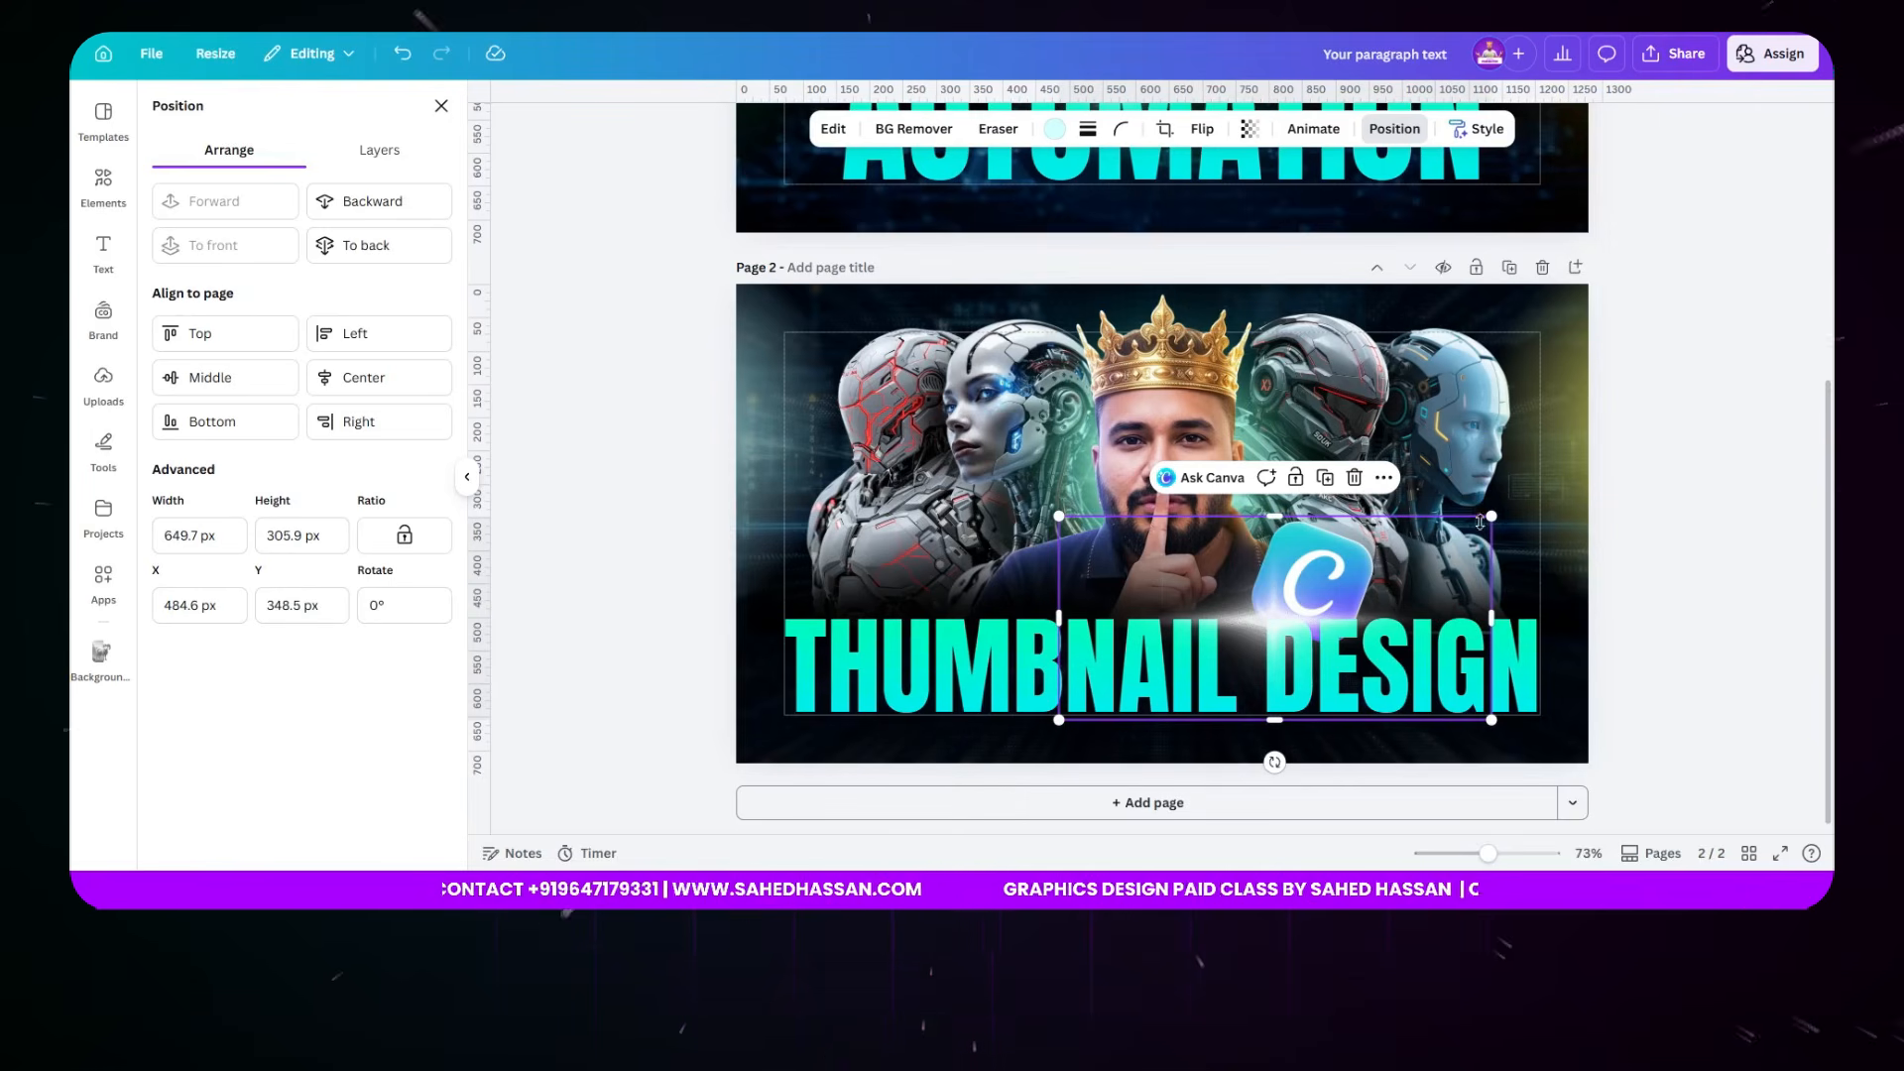
left_click_drag(1485, 517, 1438, 541)
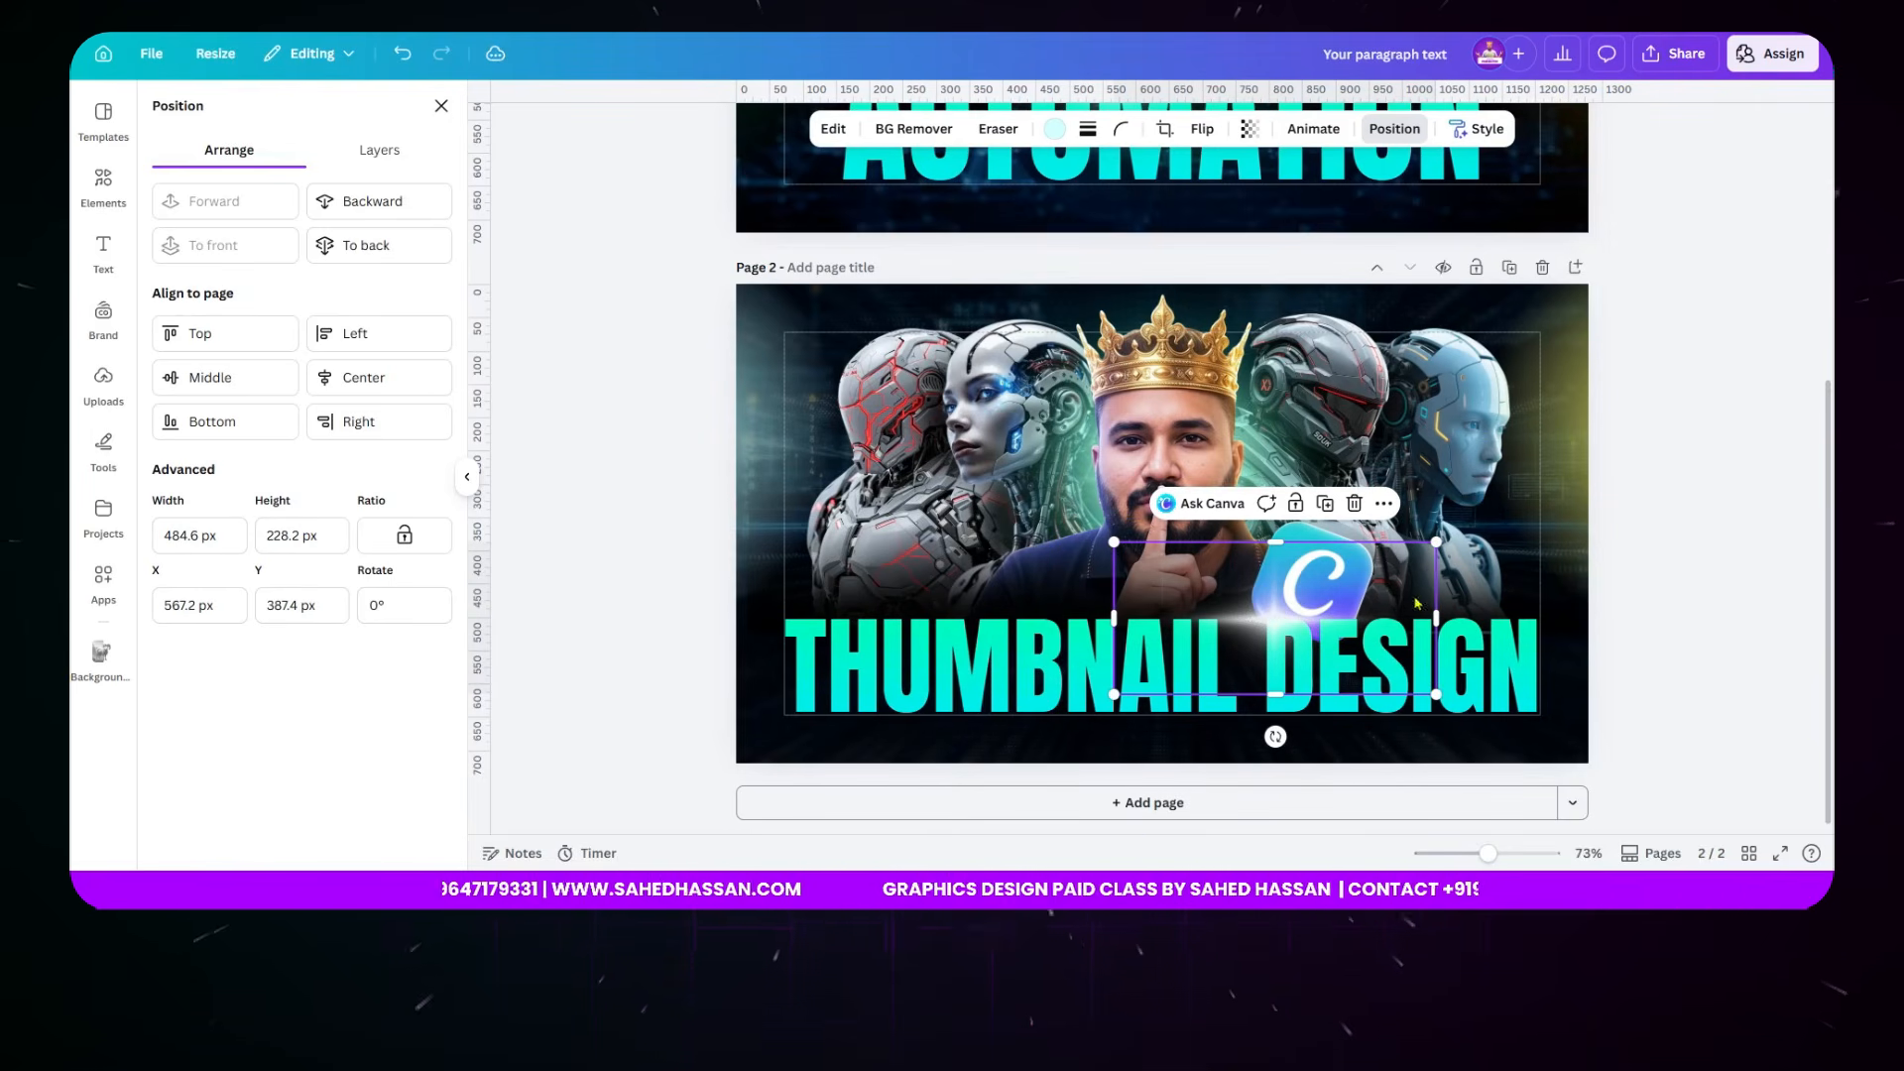
left_click_drag(1276, 736, 1276, 785)
left_click(1746, 497)
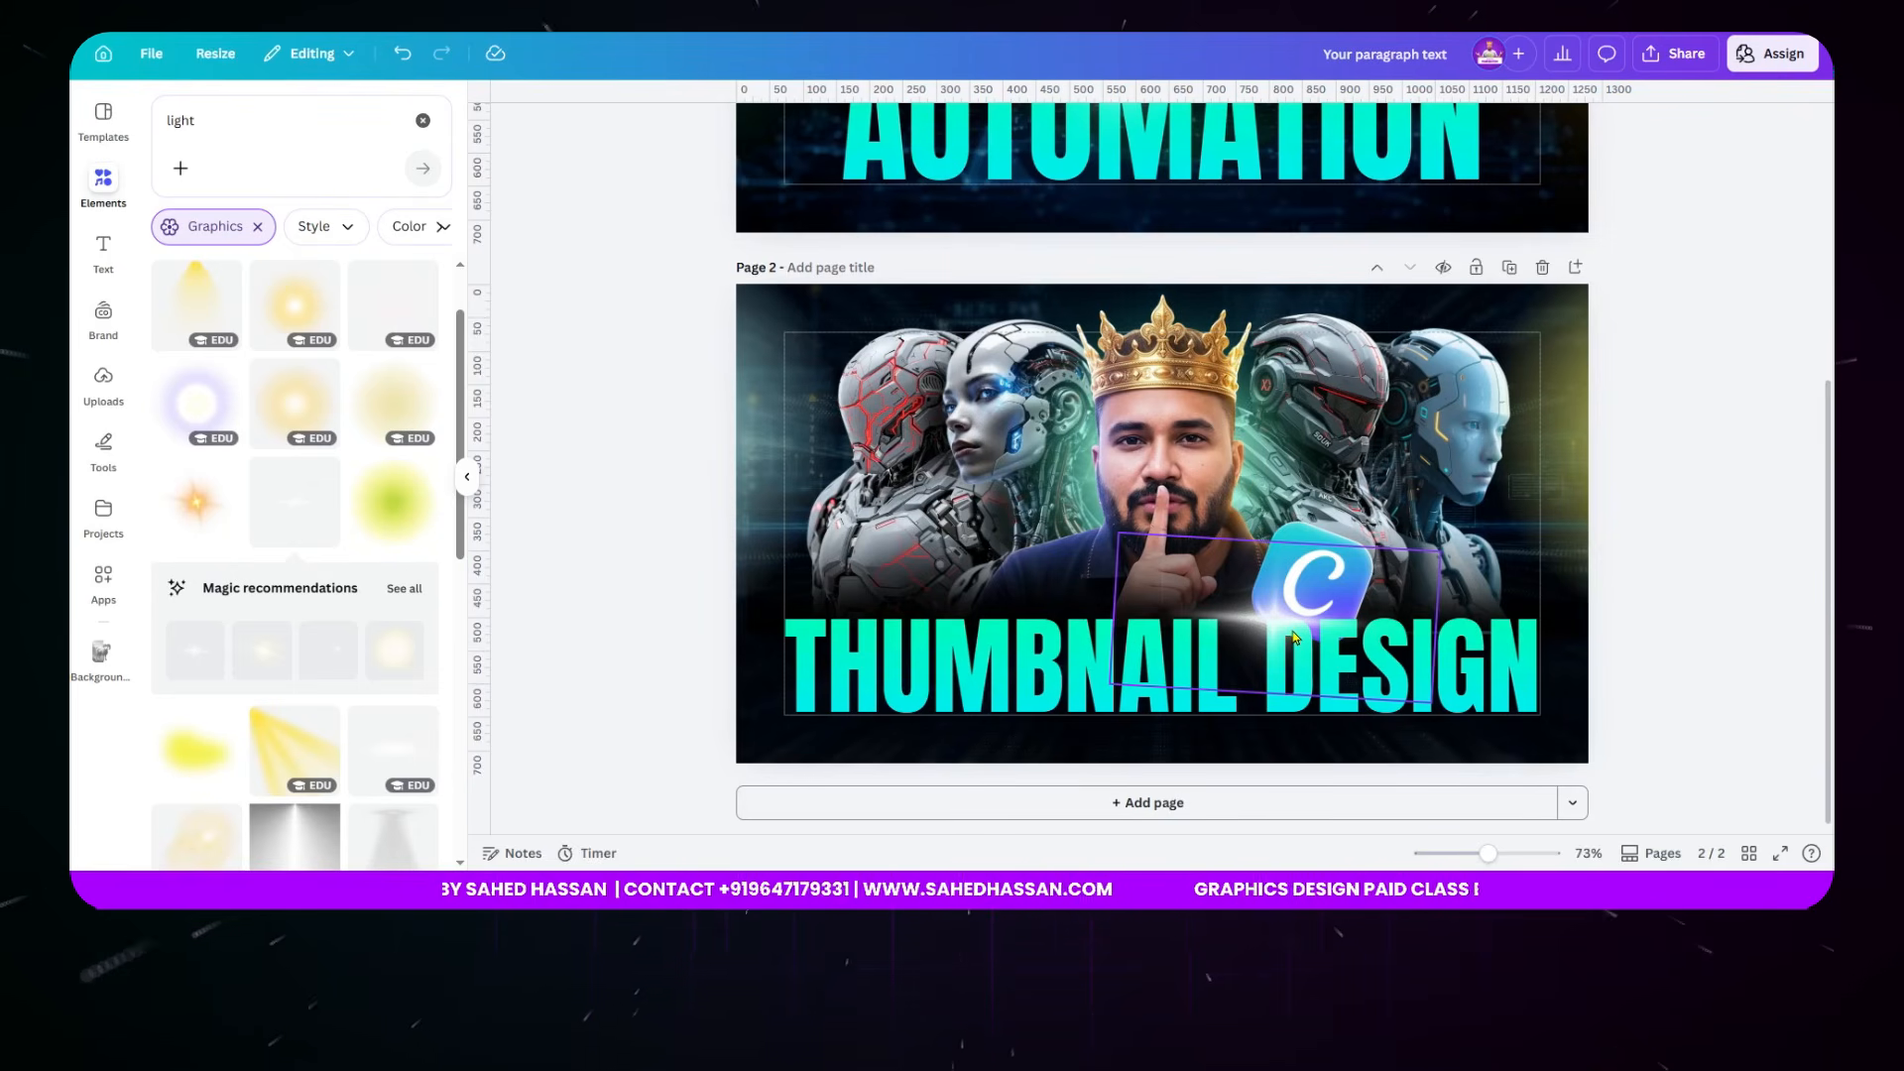
- Download only page 2 of the design as a PNG at size 1 (1,280 × 720 px)
left_click(1676, 54)
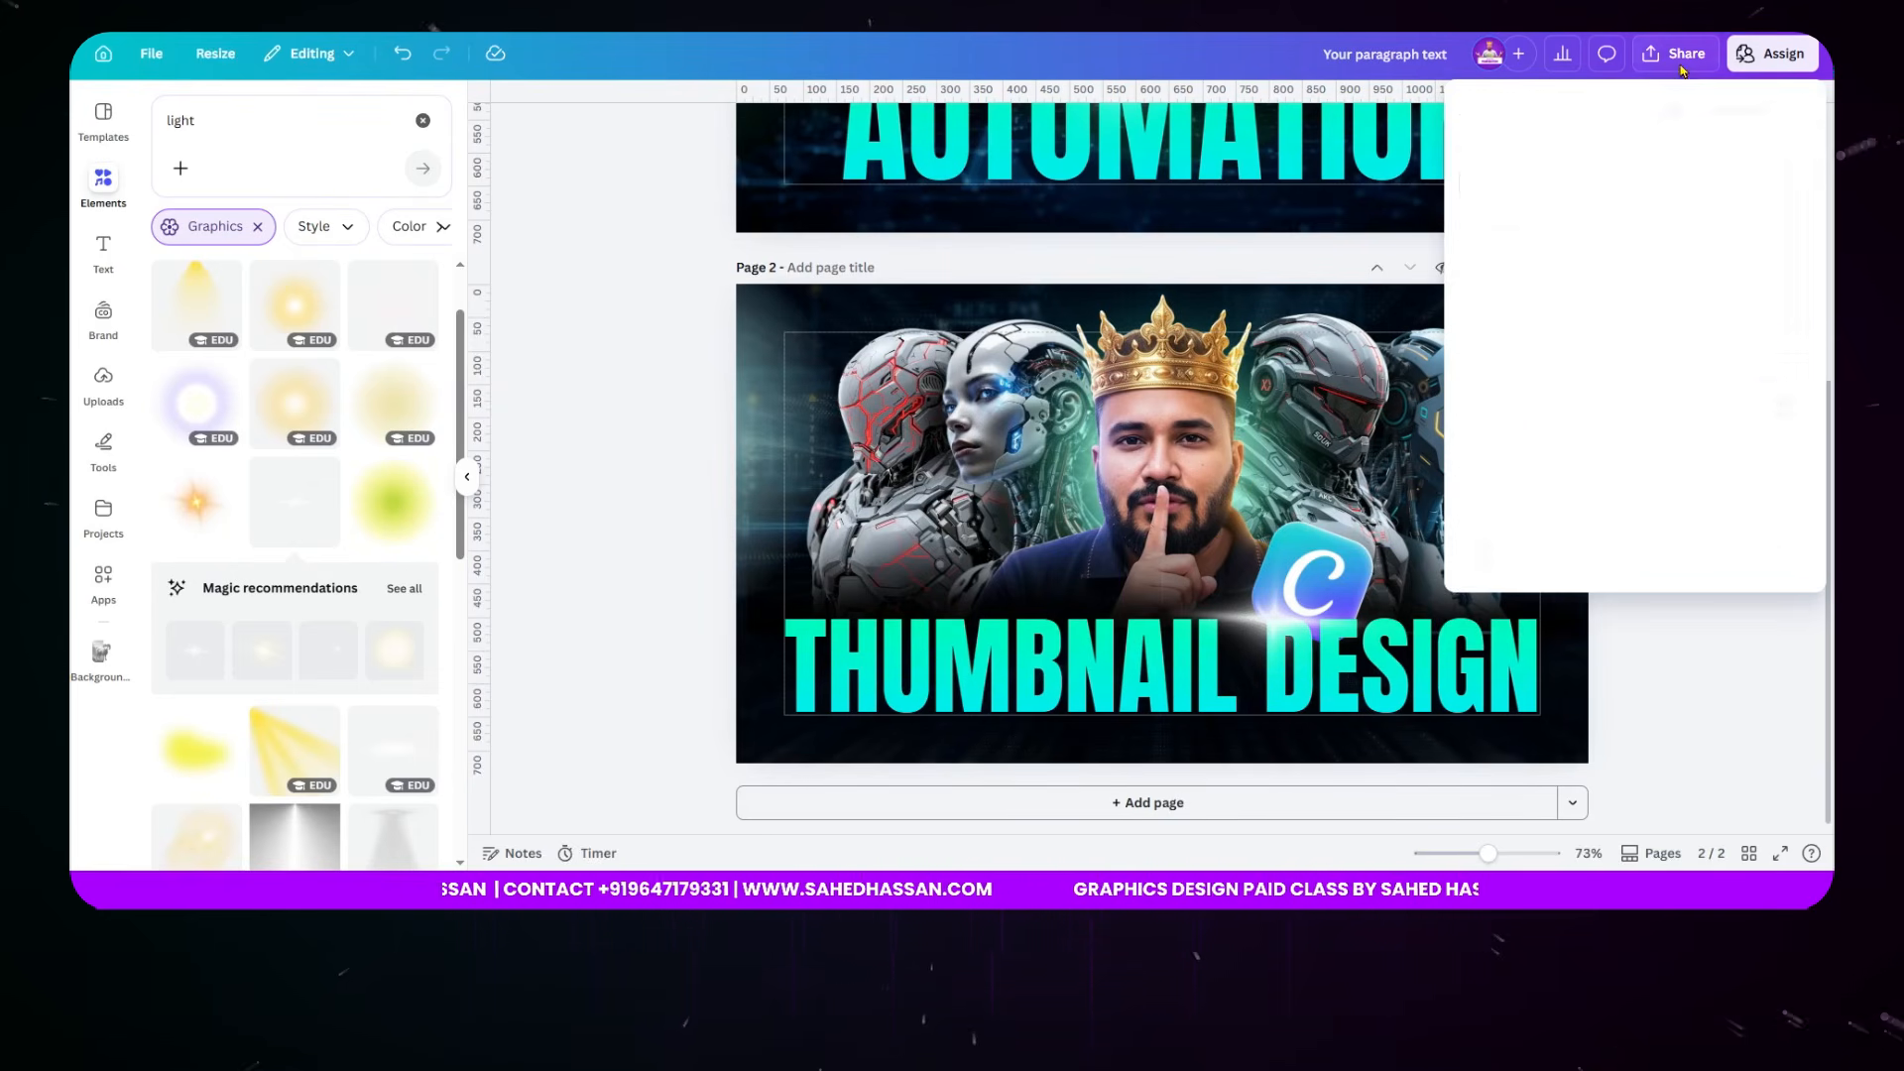
left_click(1589, 474)
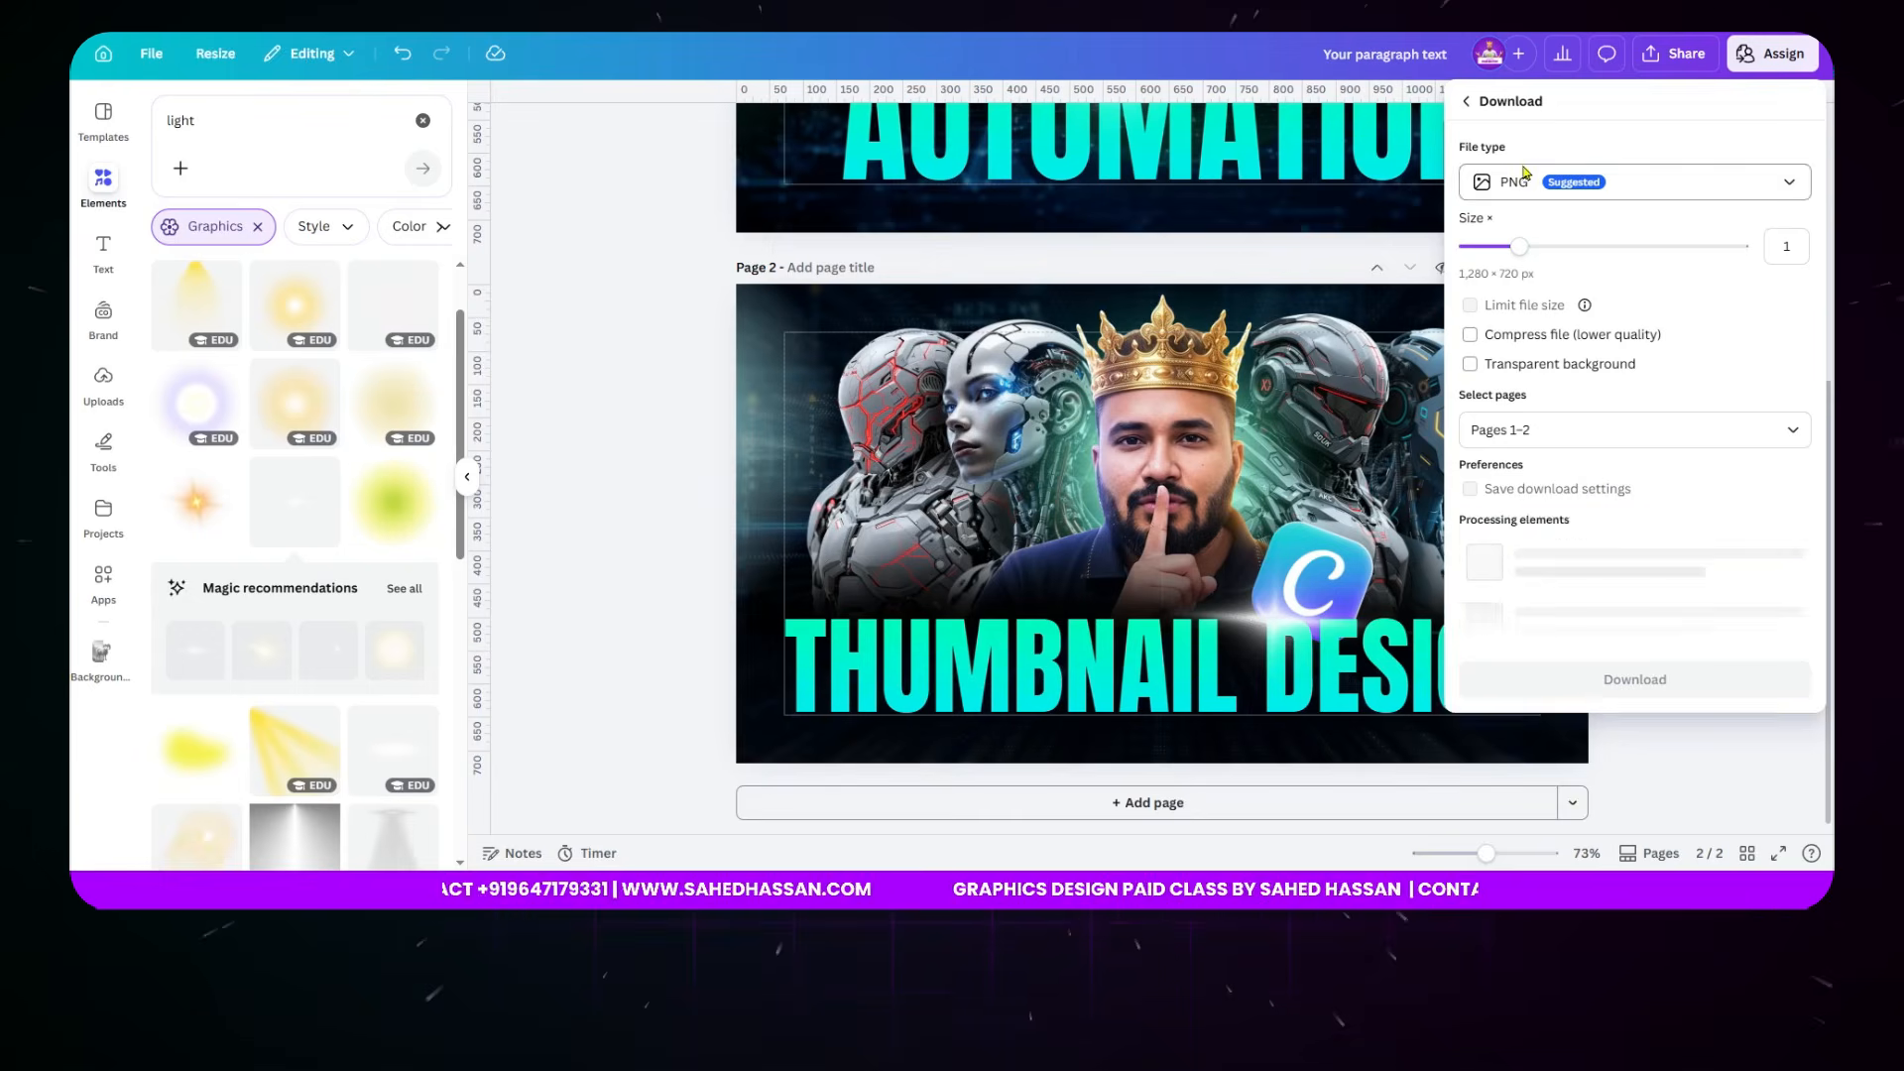
left_click(1719, 416)
left_click(1485, 550)
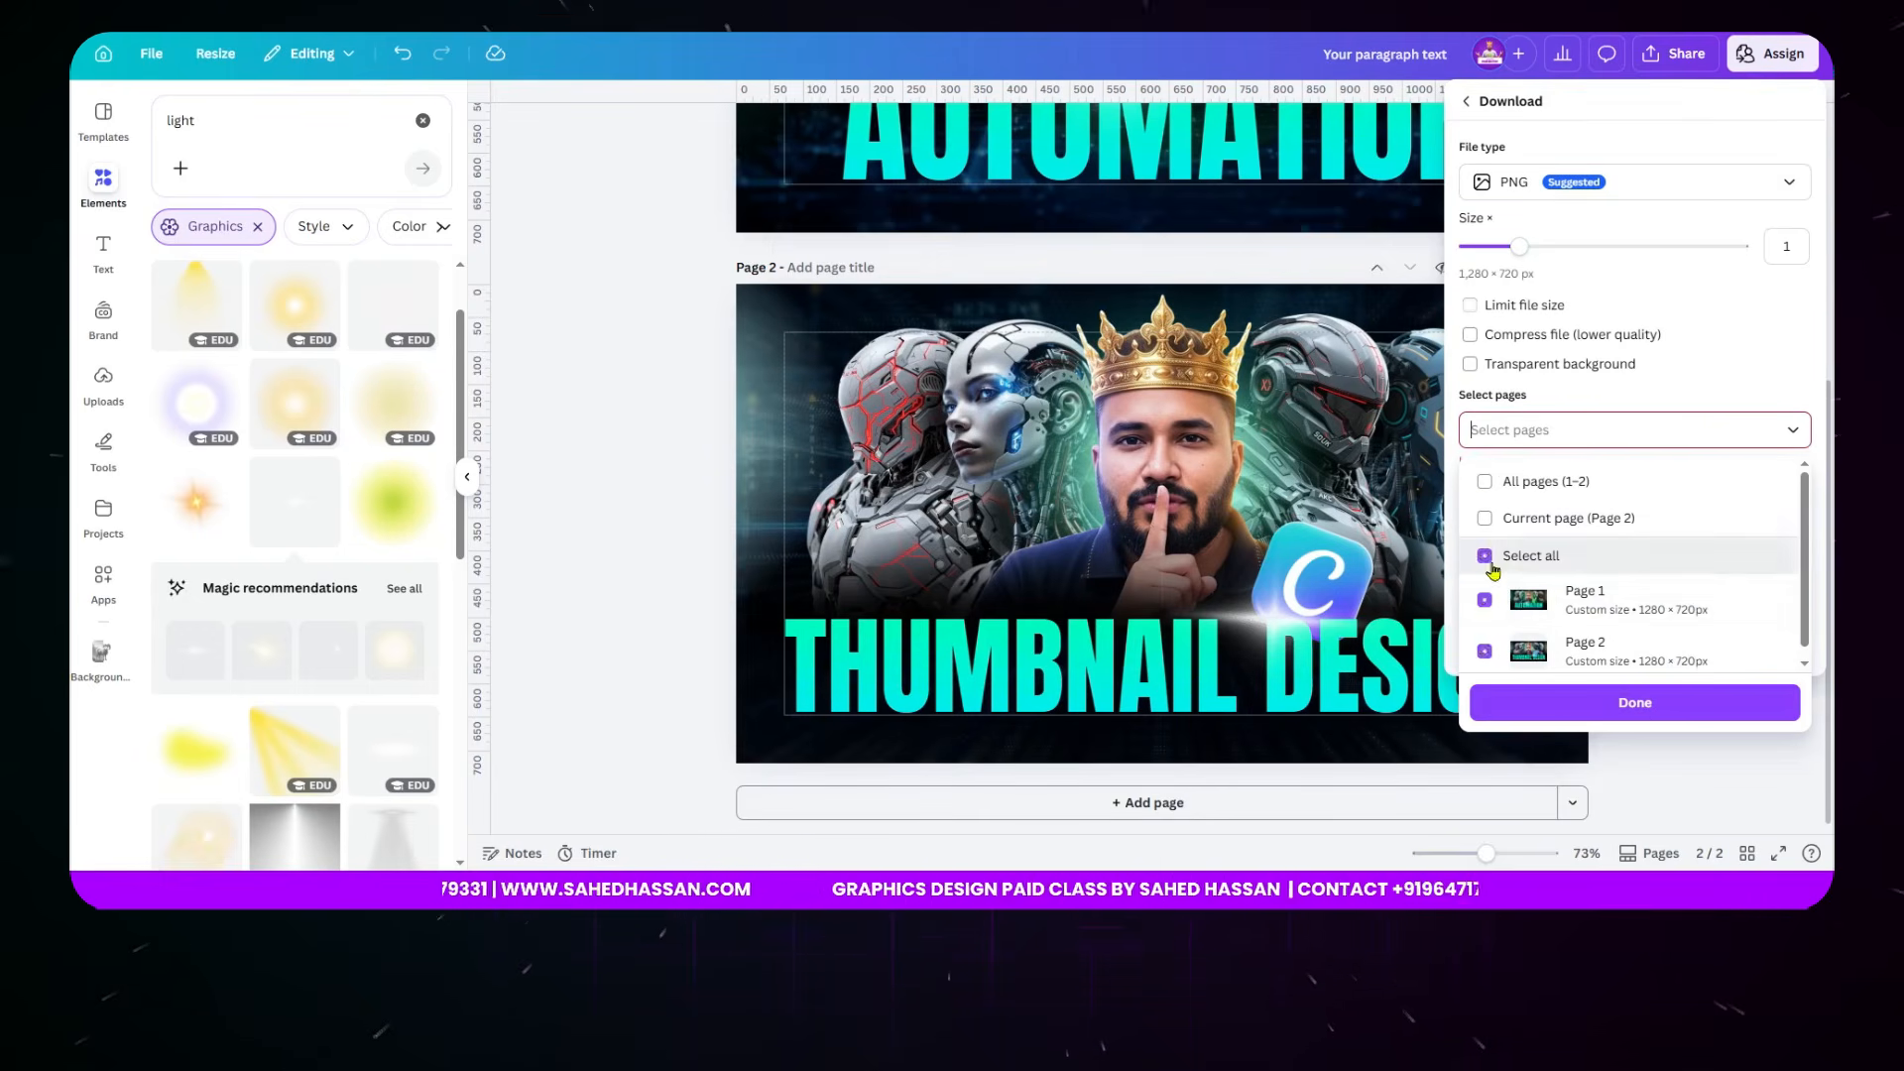
left_click(1485, 649)
left_click(1626, 704)
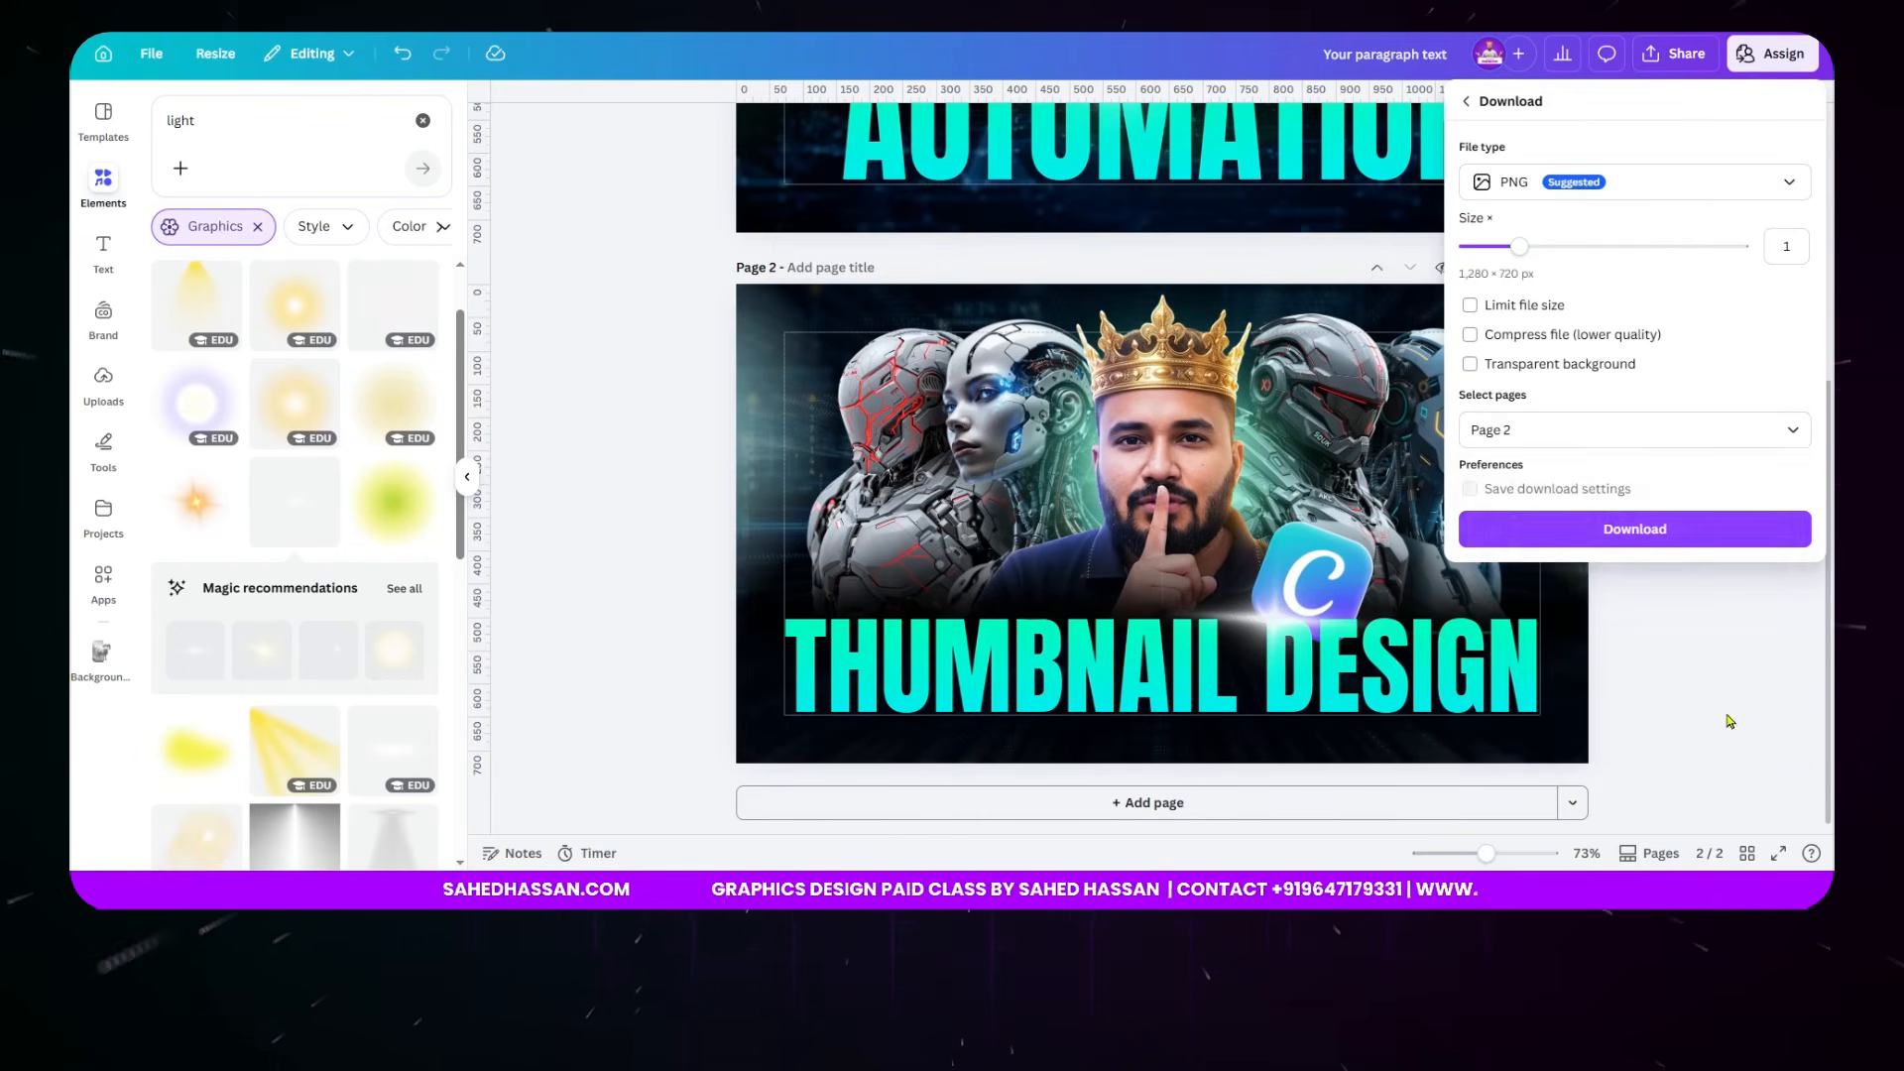
left_click(1683, 543)
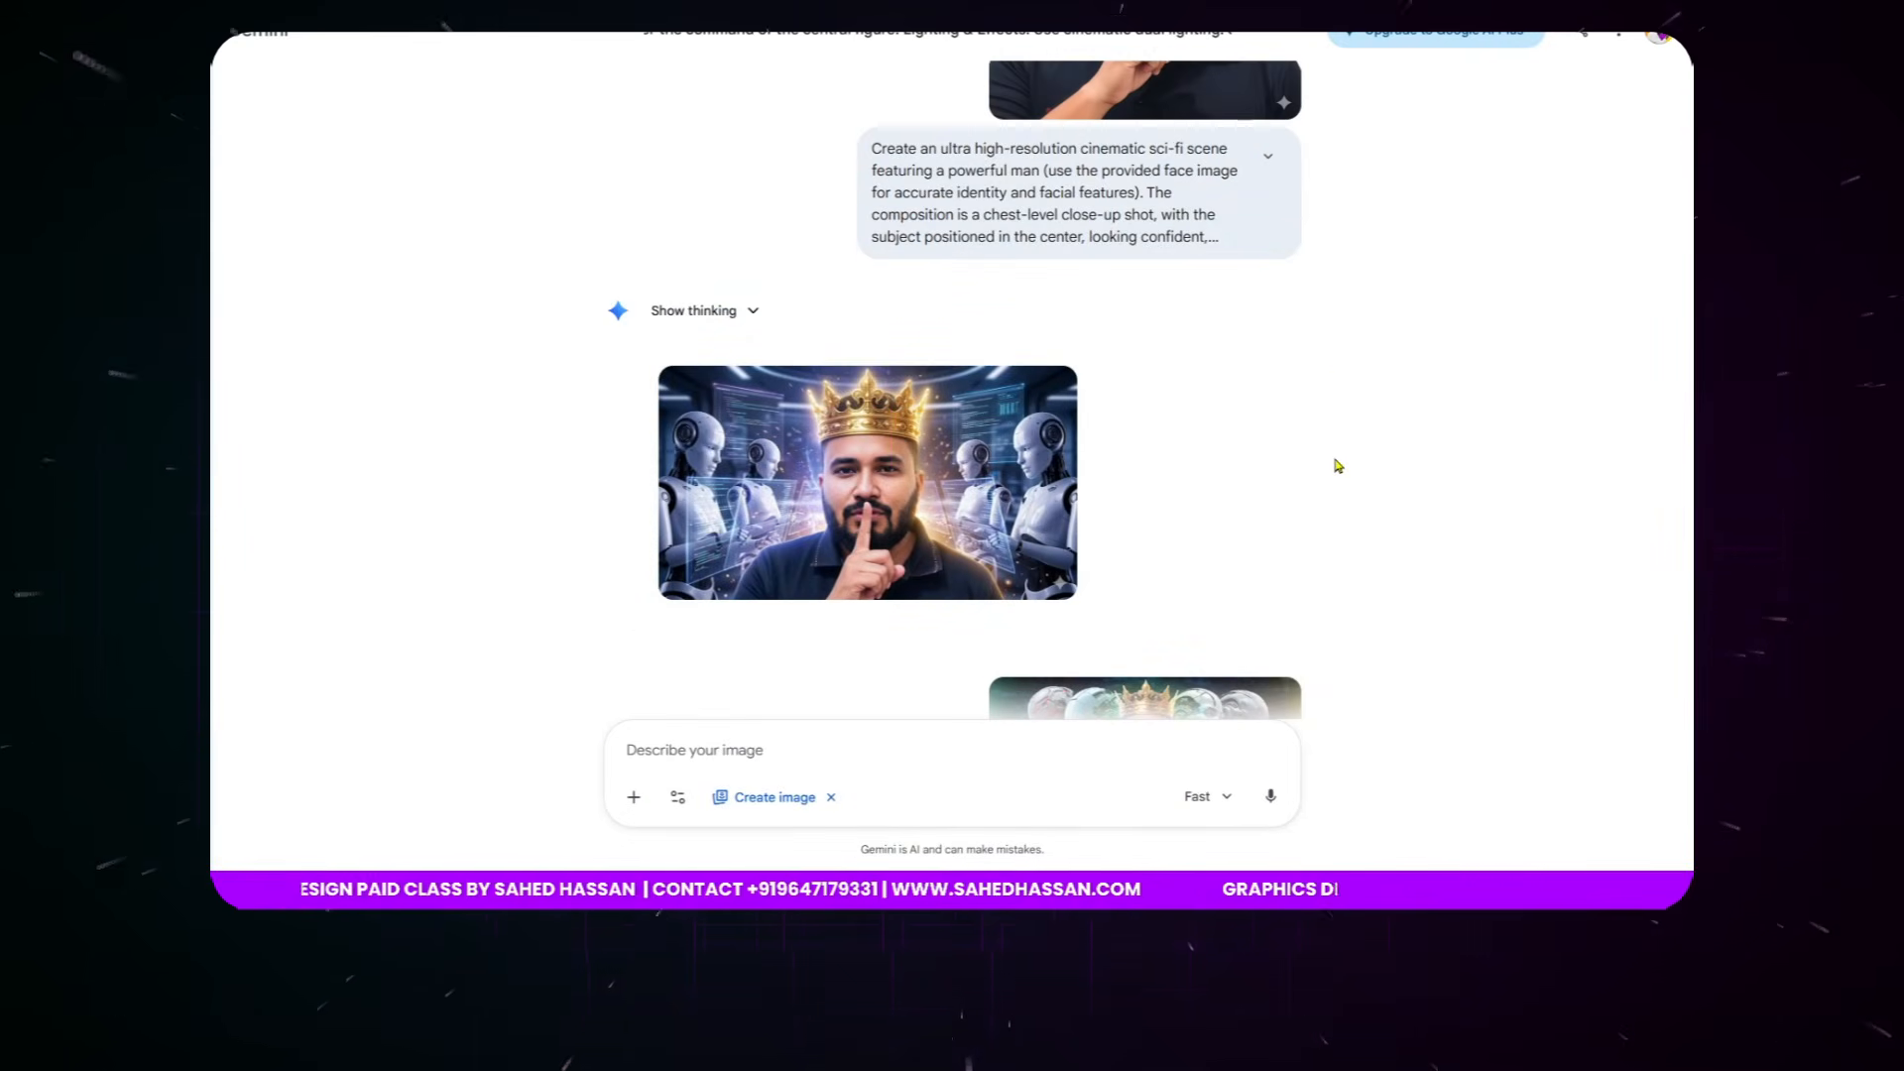
- In the Gemini chat, expand the first lighting and color grading prompt and compare the AUTOMATION images generated from both prompt versions
scroll(1338, 467, "down", 5)
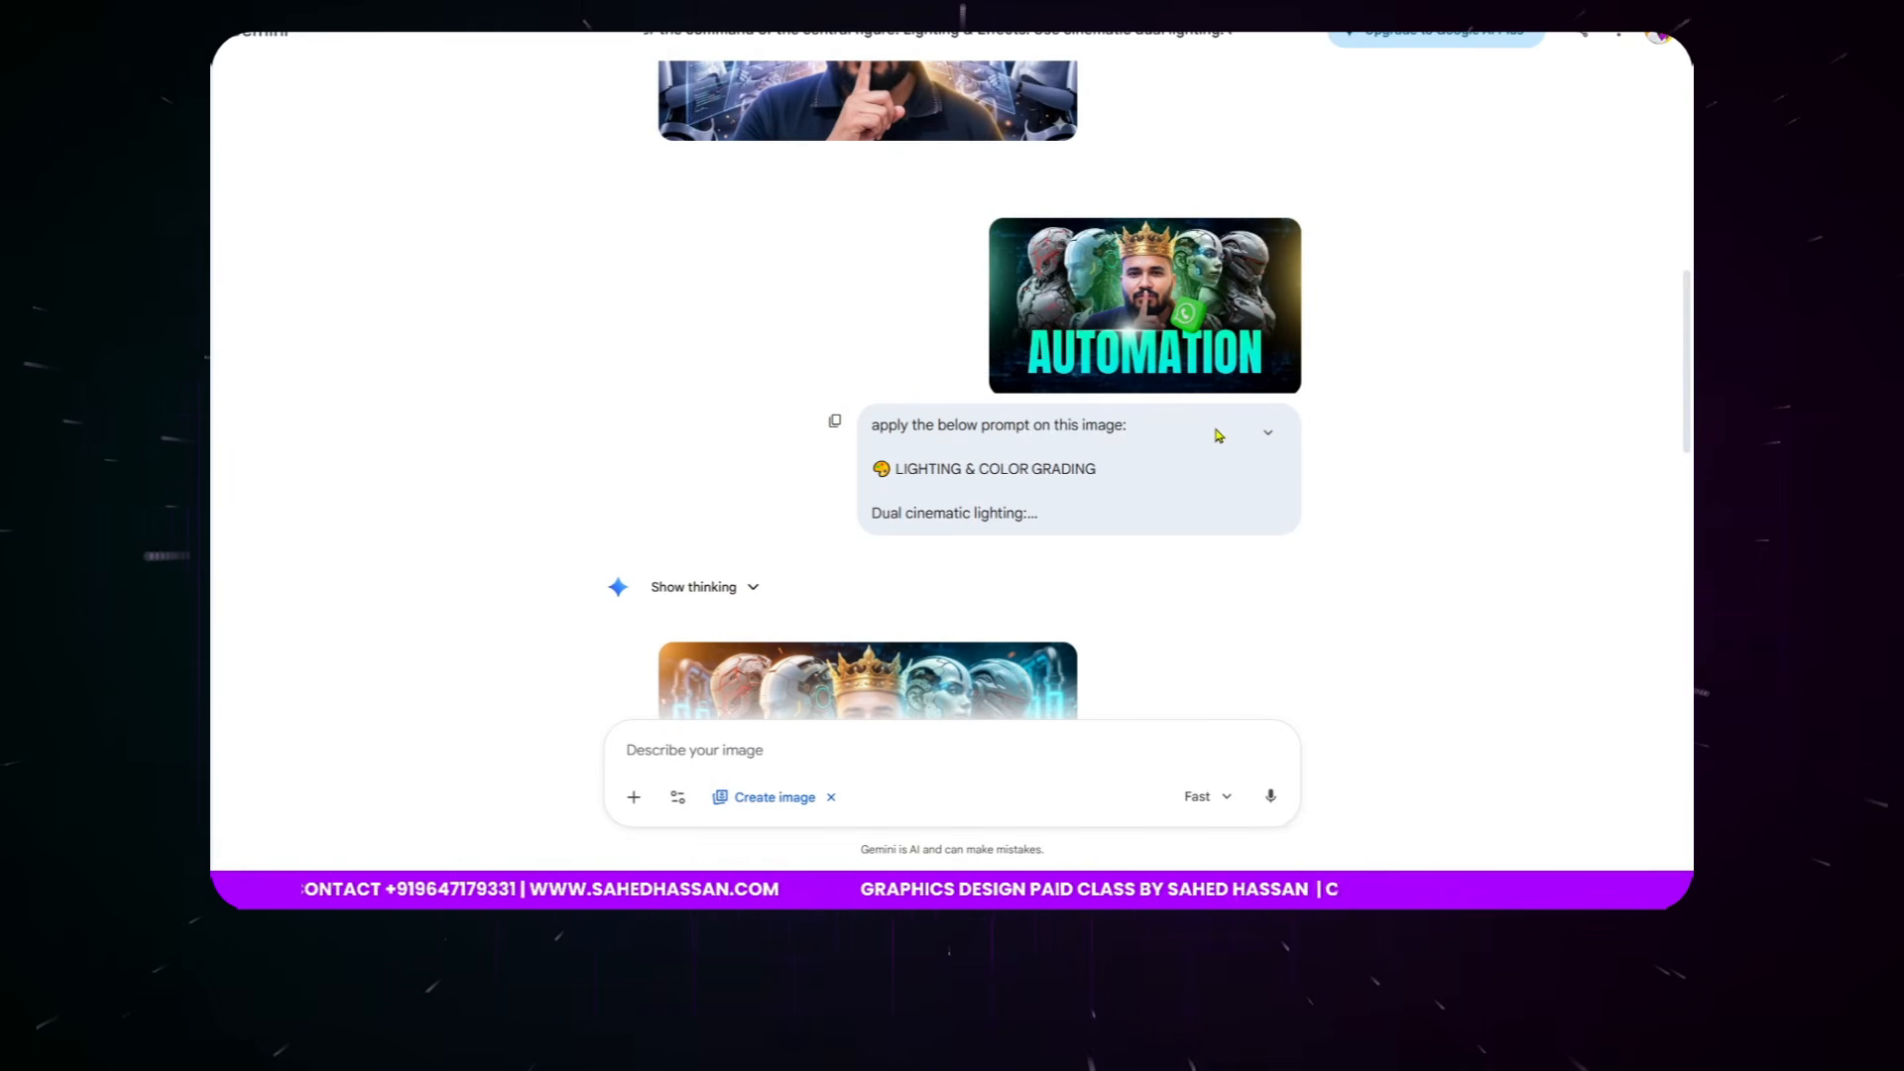
left_click(1268, 433)
scroll(1170, 511, "down", 3)
scroll(1118, 516, "down", 10)
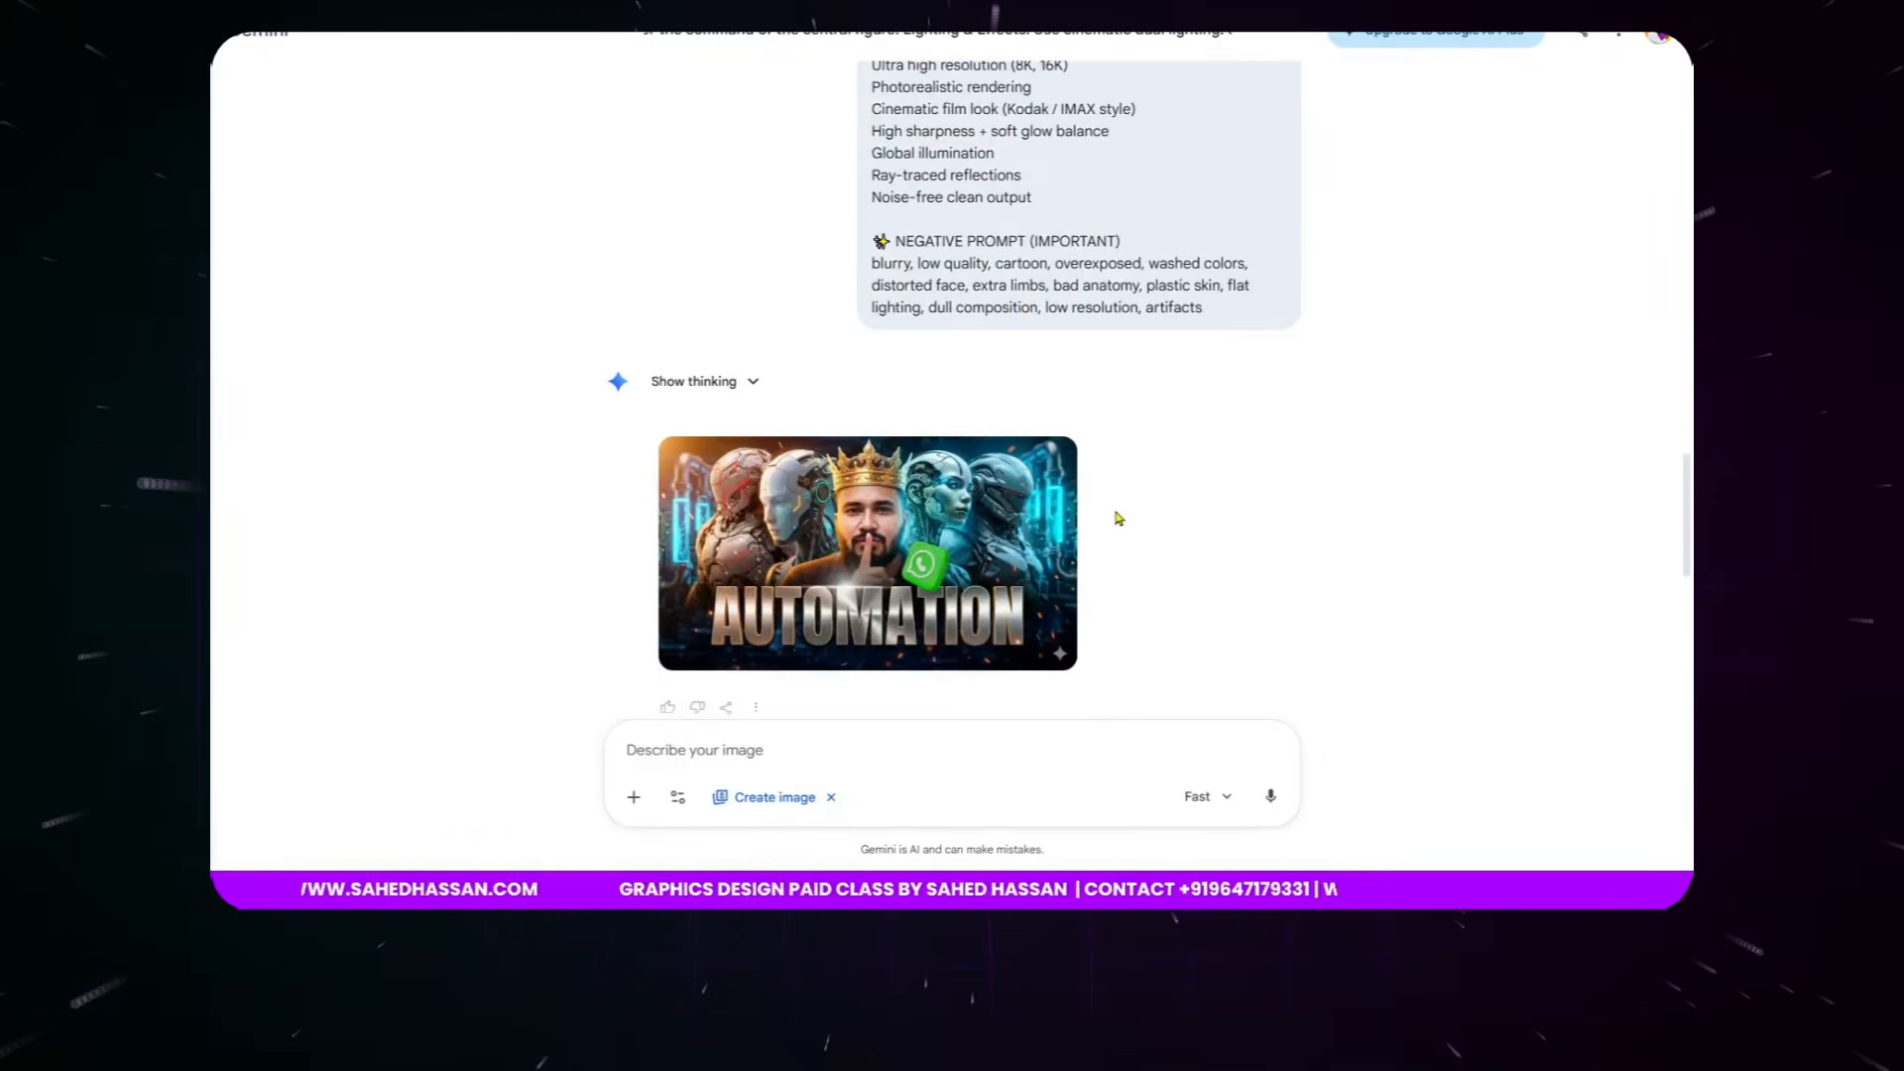
scroll(1119, 516, "down", 10)
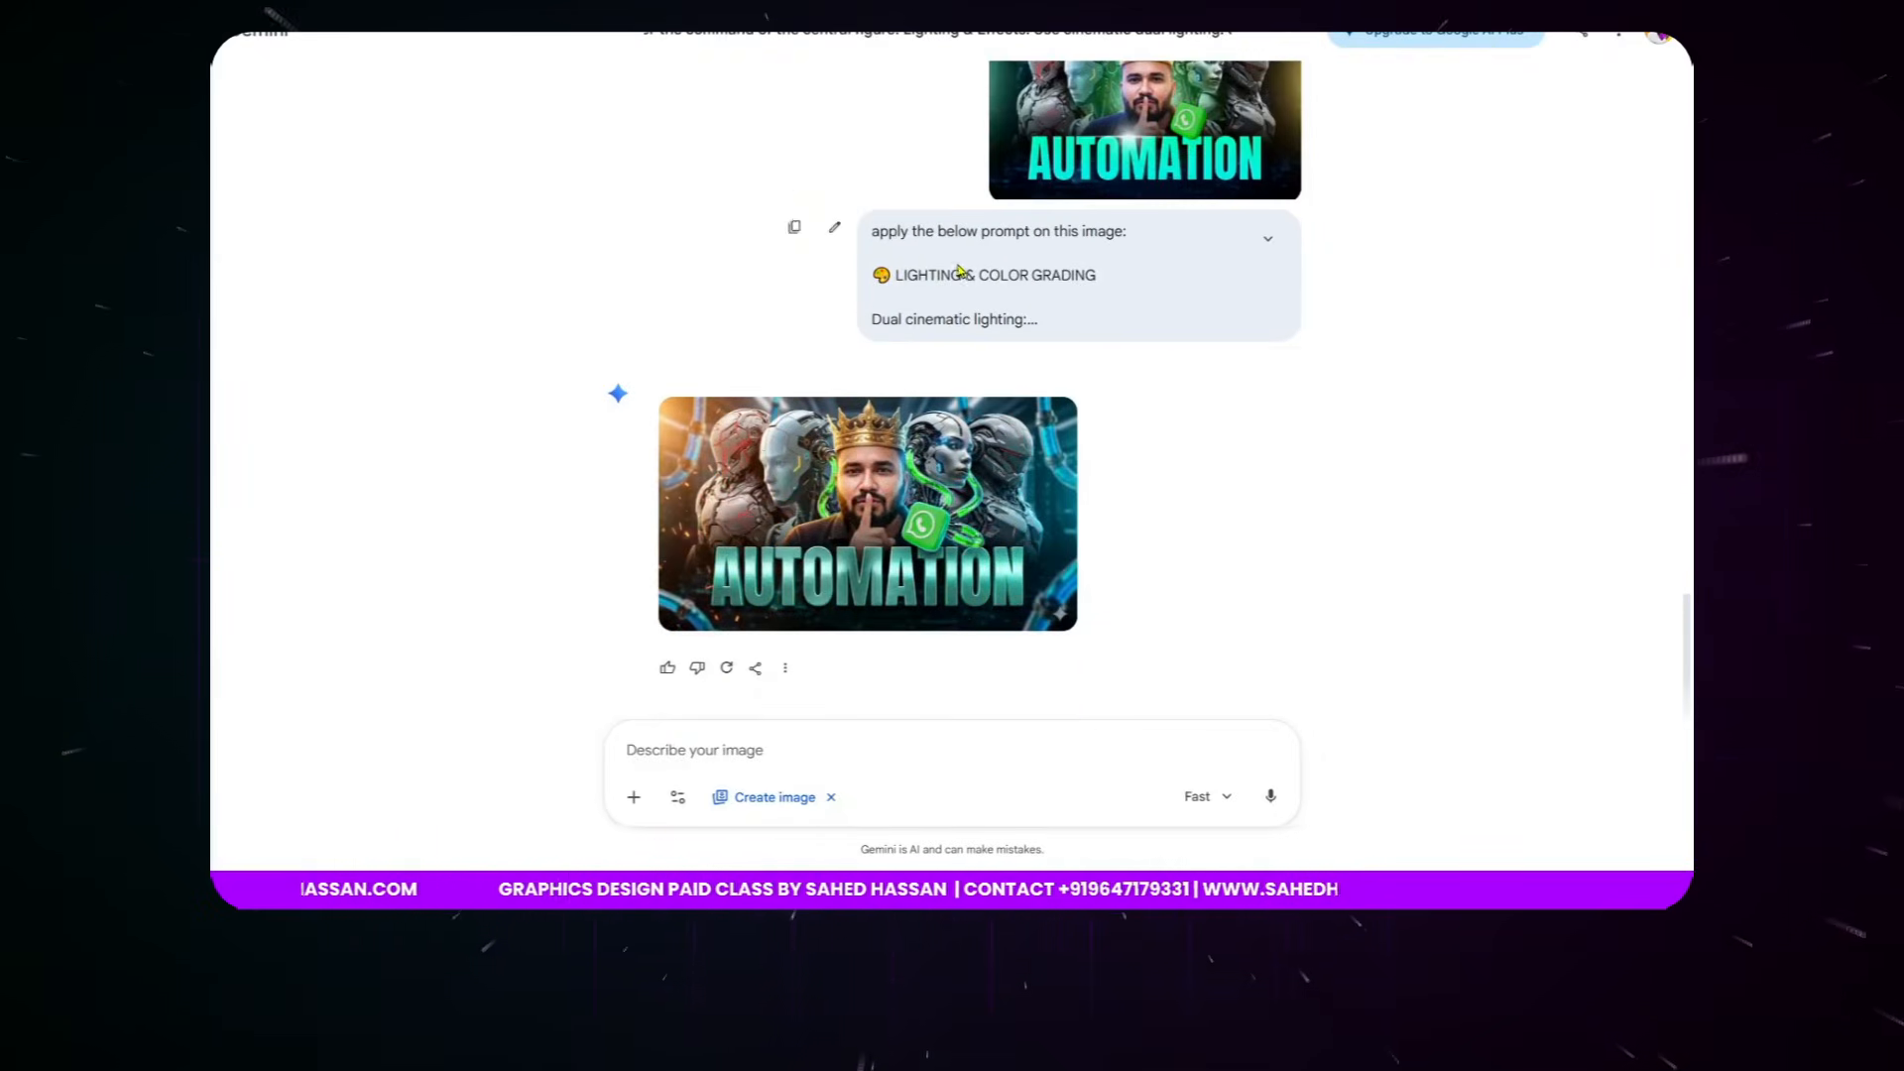
scroll(1136, 362, "up", 15)
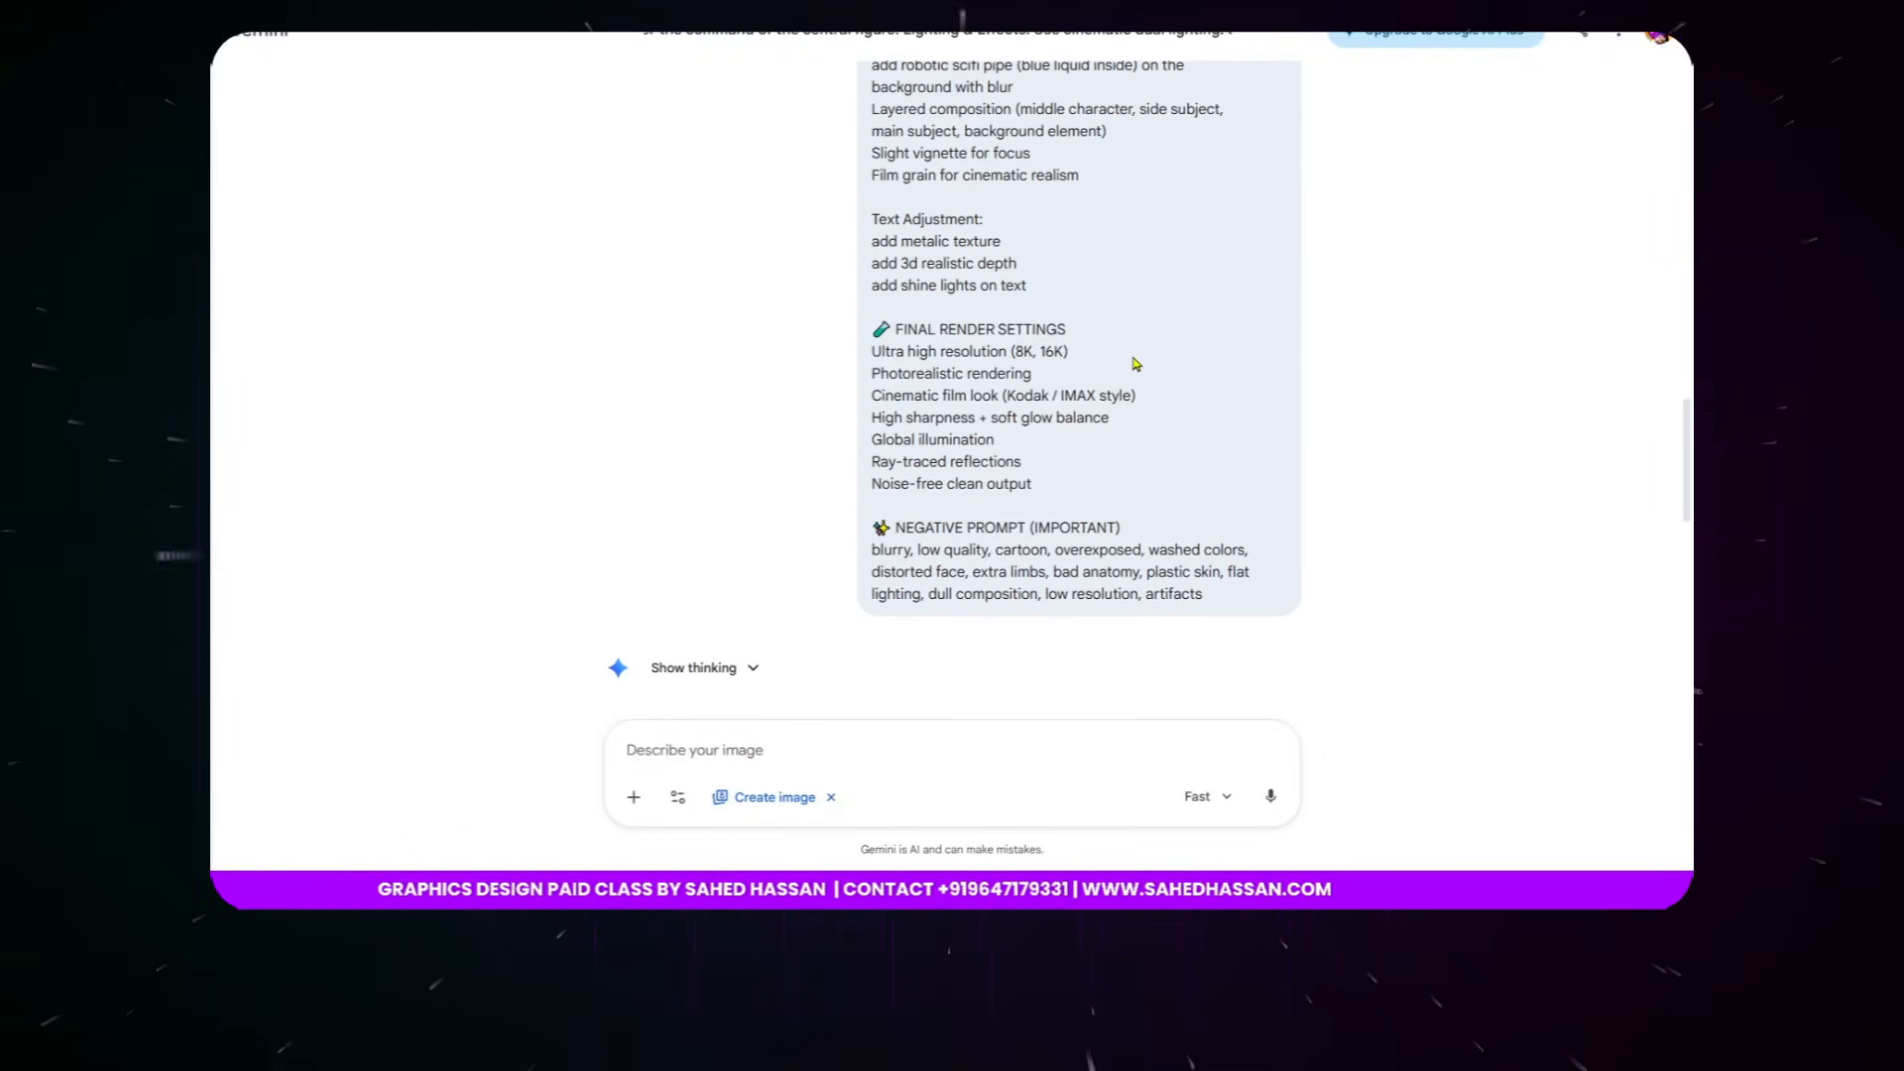
scroll(1135, 364, "up", 5)
scroll(1136, 364, "up", 2)
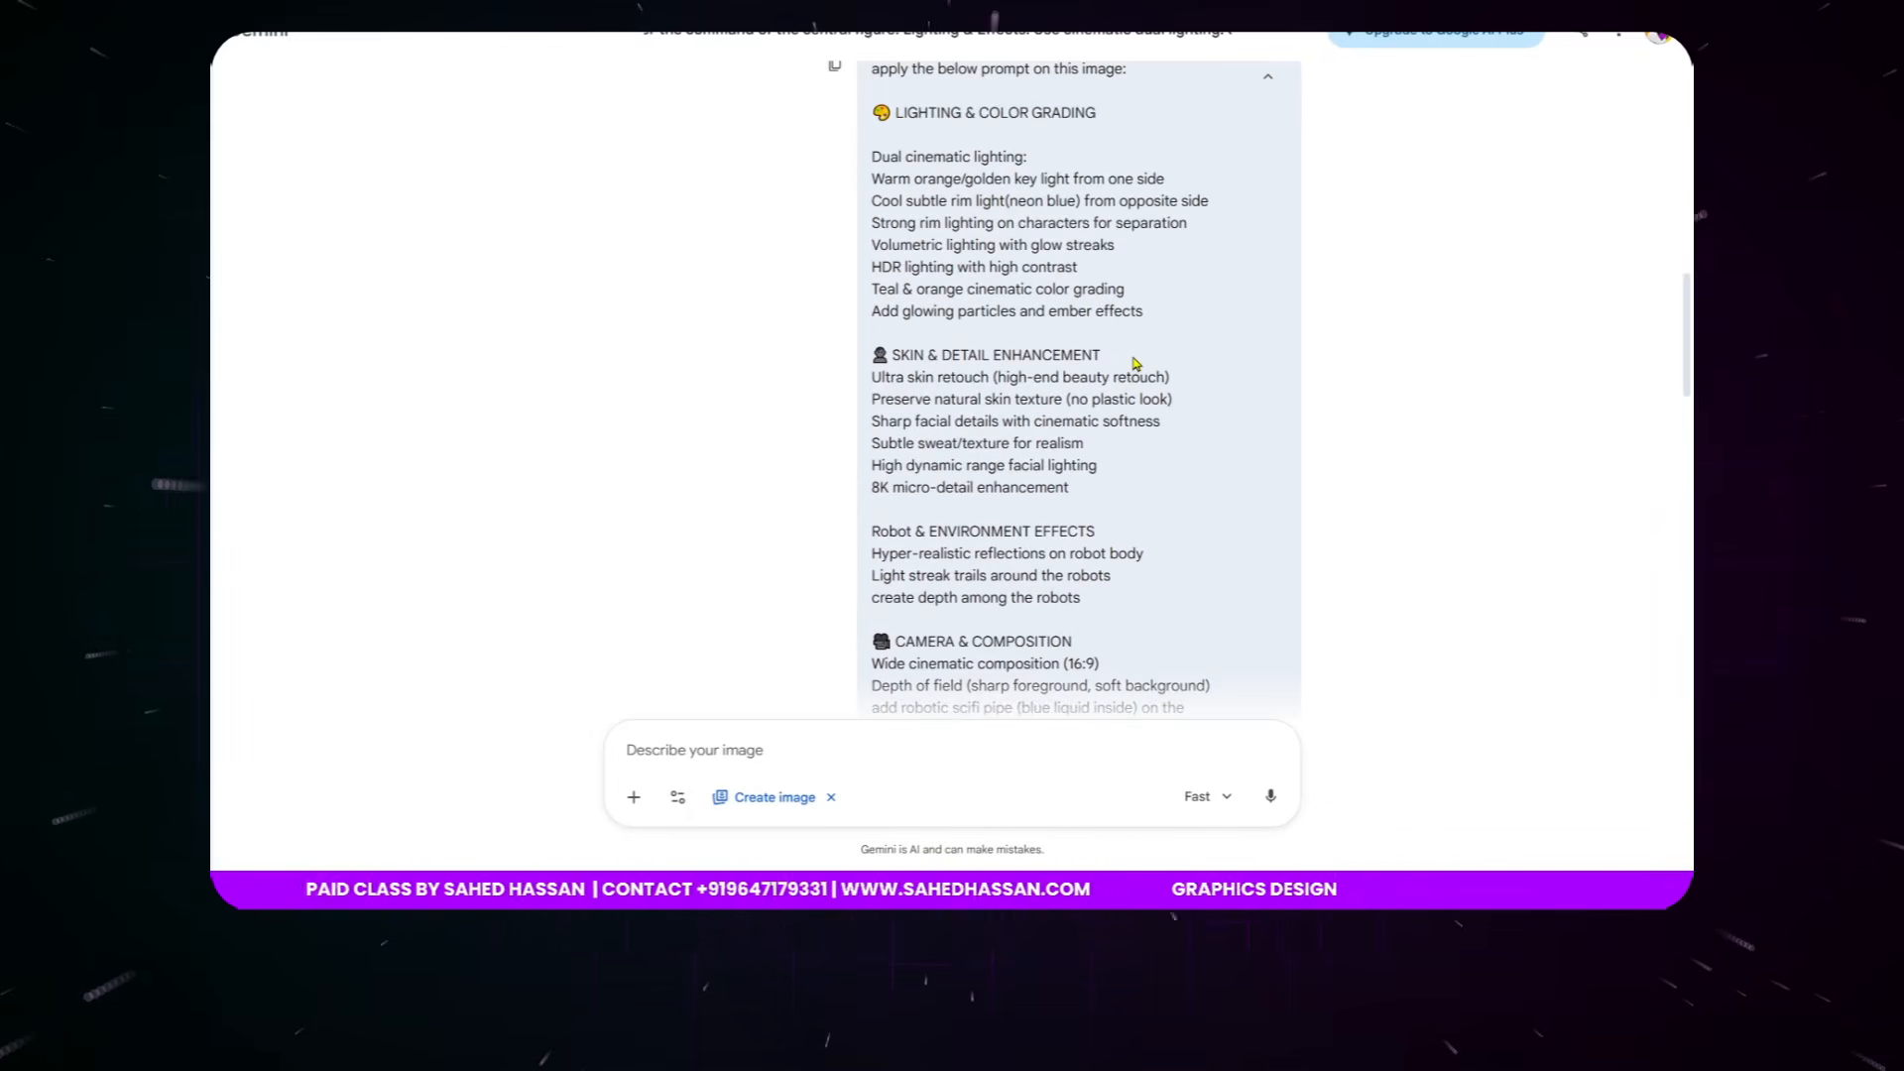
scroll(1136, 364, "down", 12)
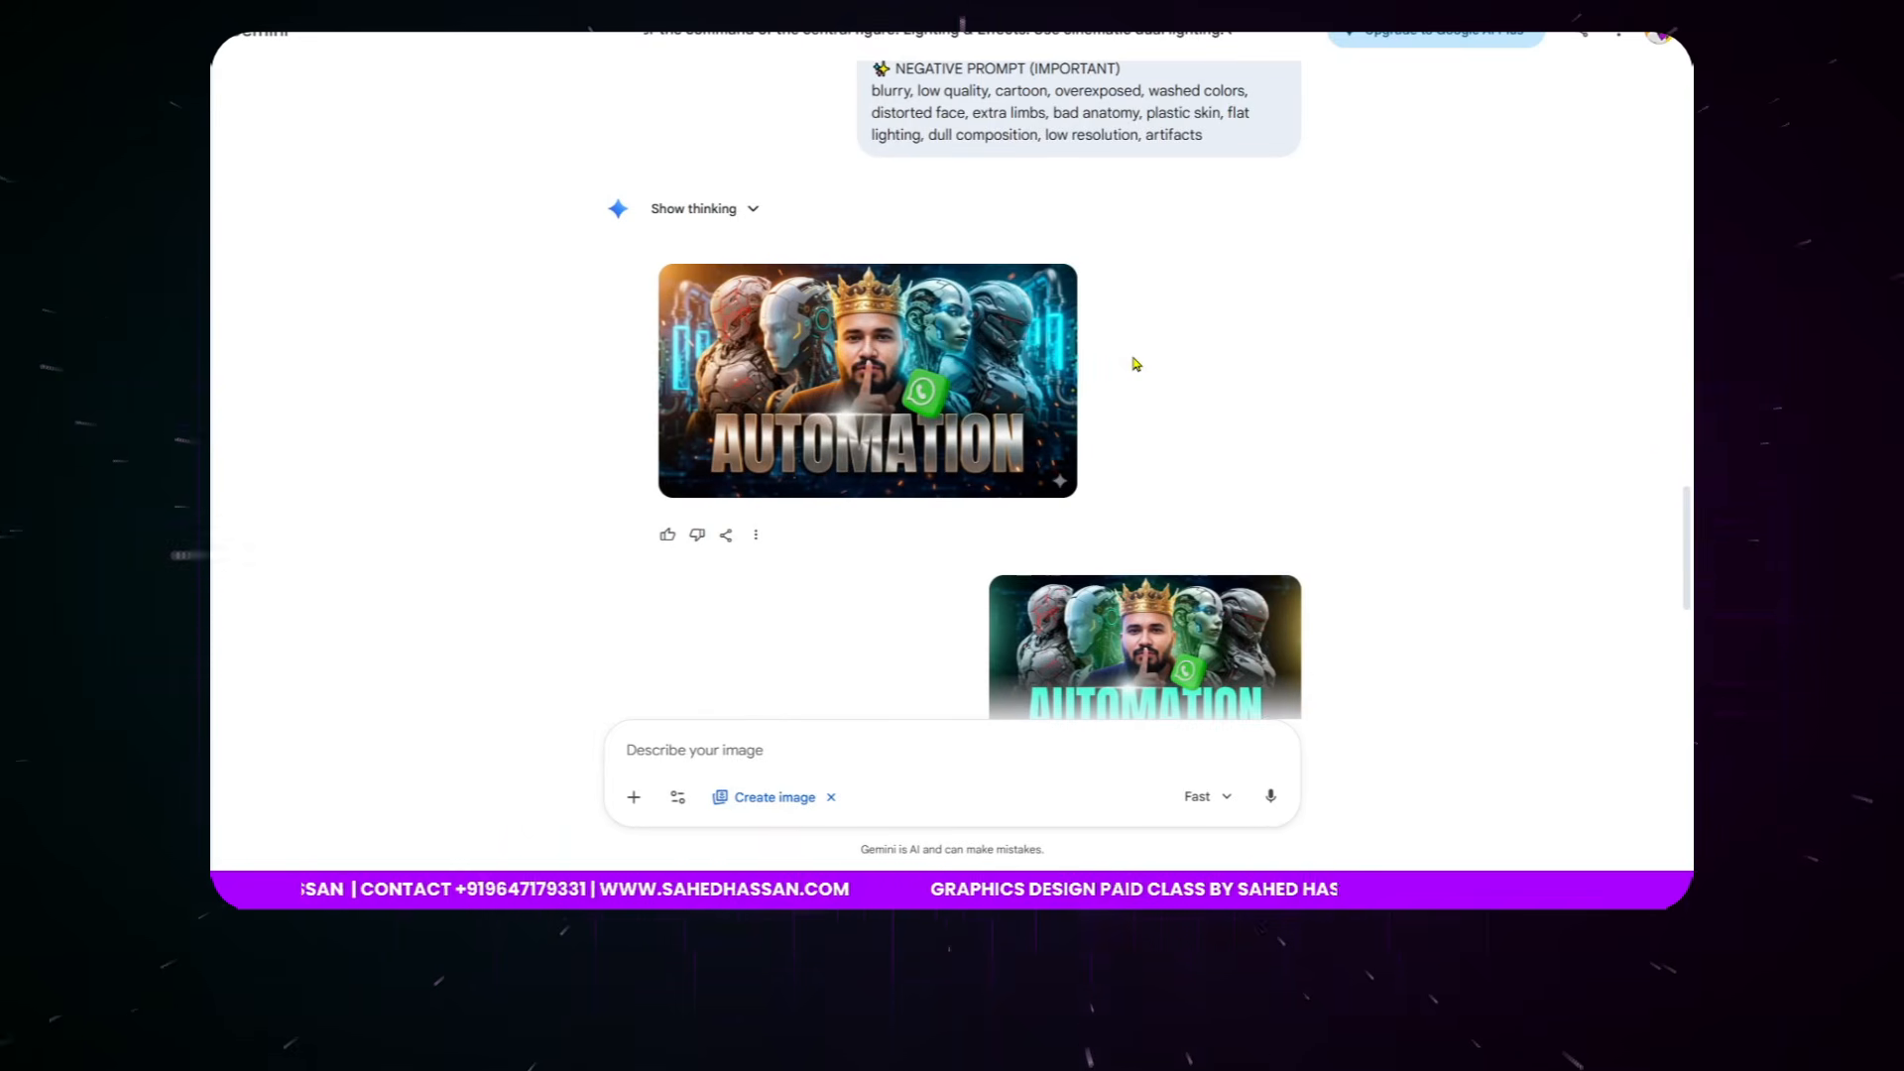
mouse_move(778, 384)
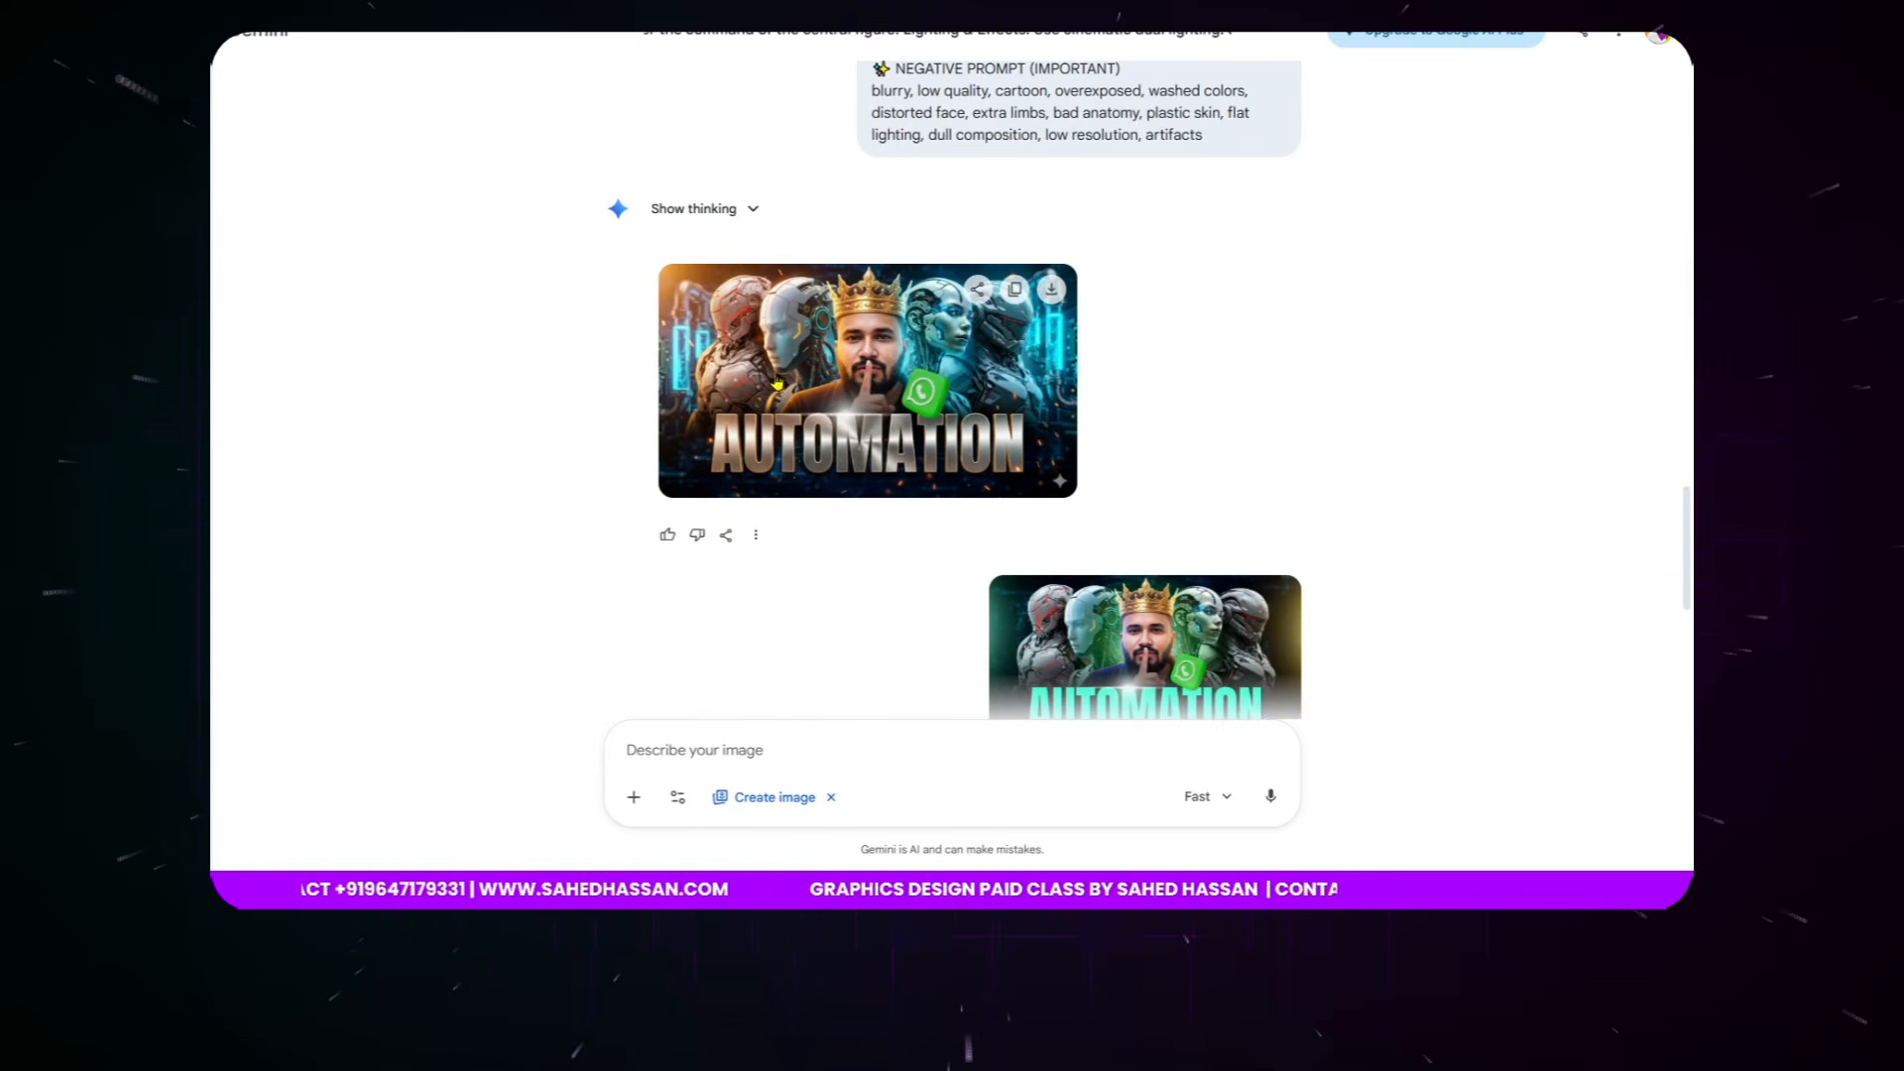
scroll(1110, 413, "down", 4)
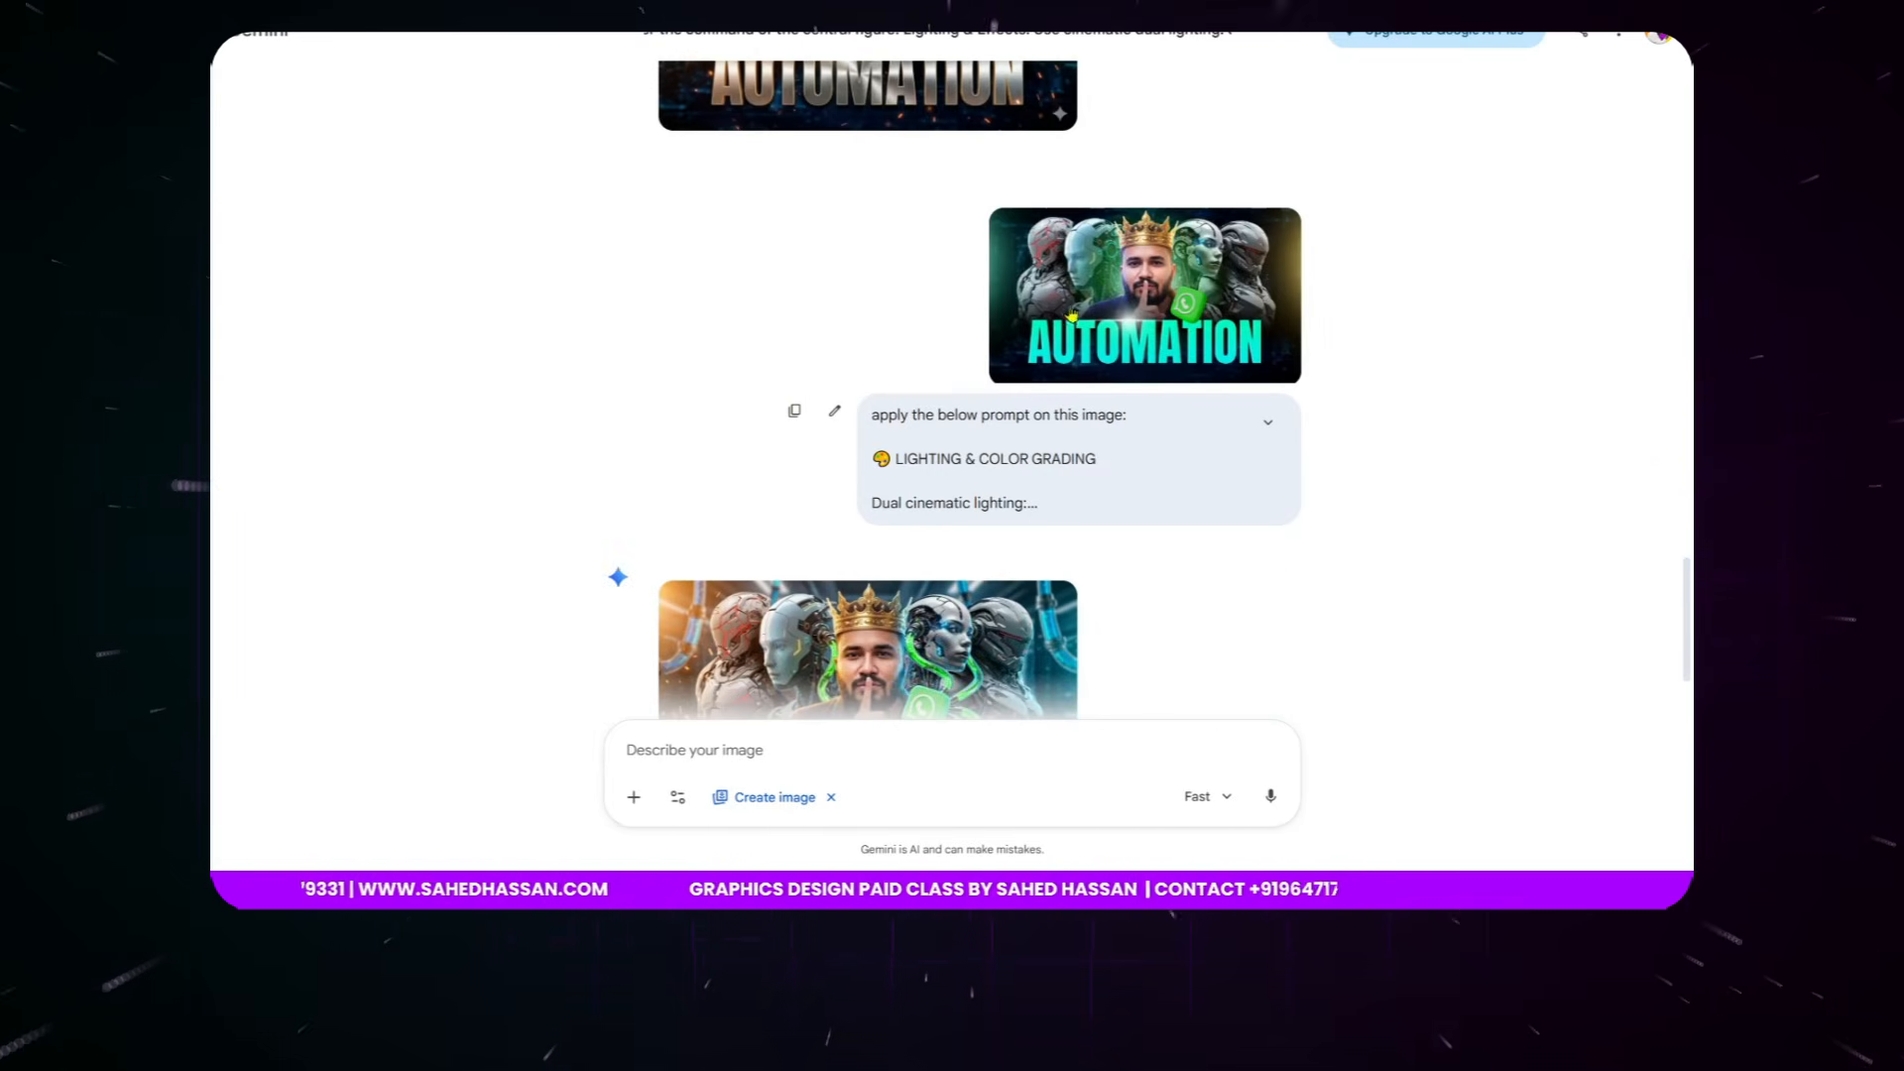
scroll(1086, 481, "down", 2)
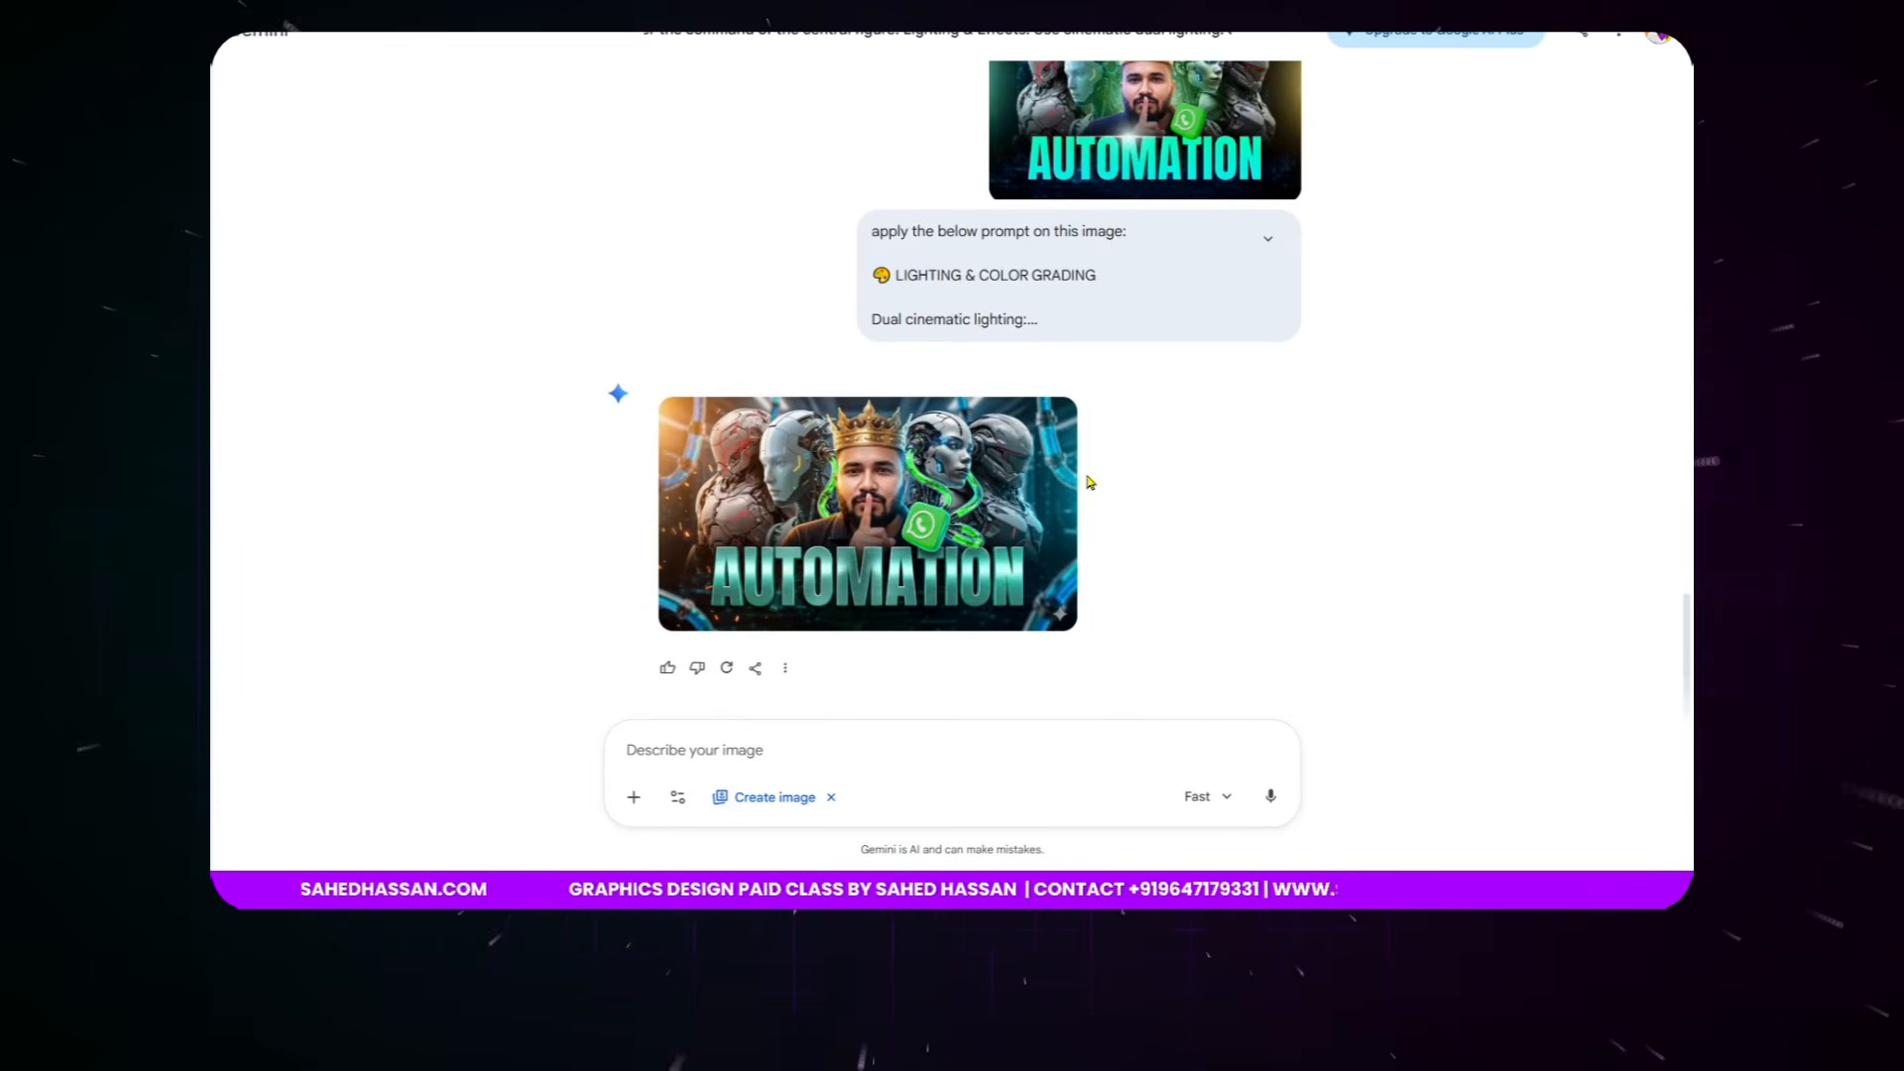
mouse_move(920, 452)
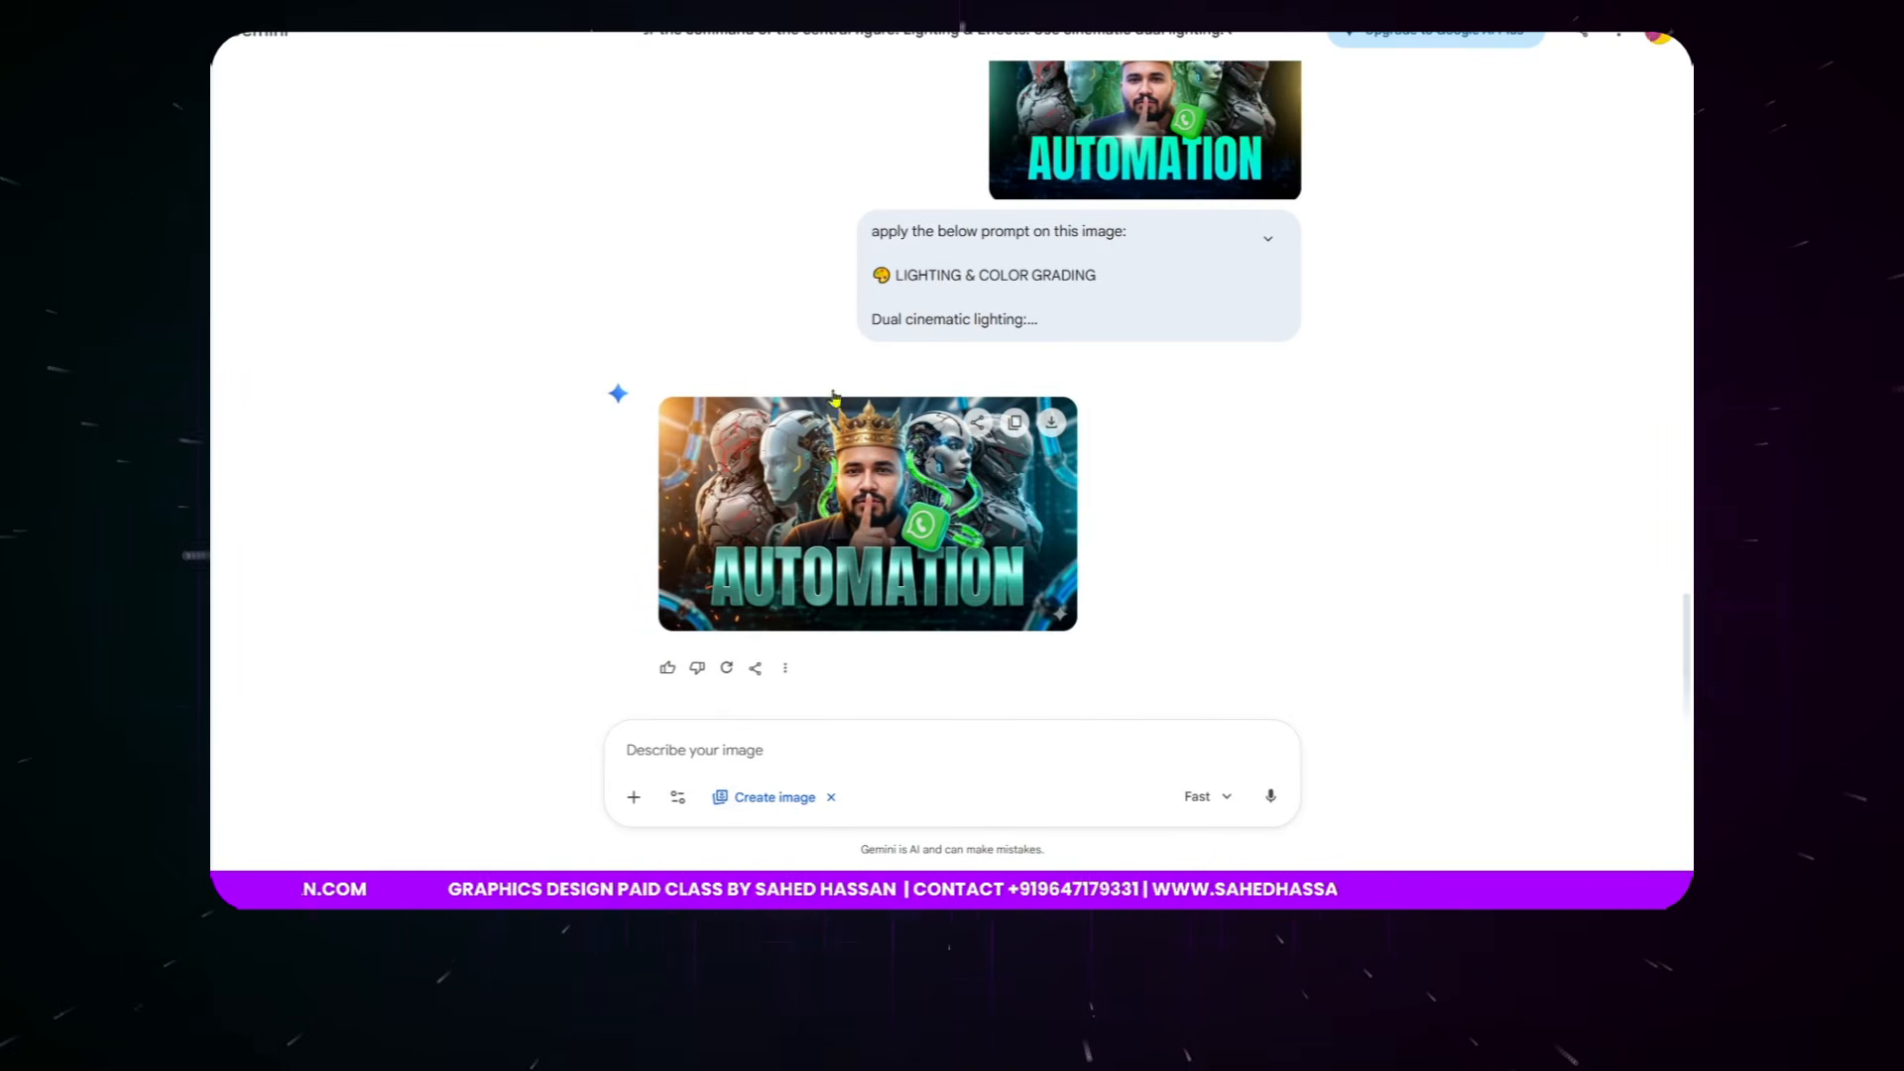
- Copy the latest lighting and color grading prompt from the chat and expand it to read its full text
left_click(797, 241)
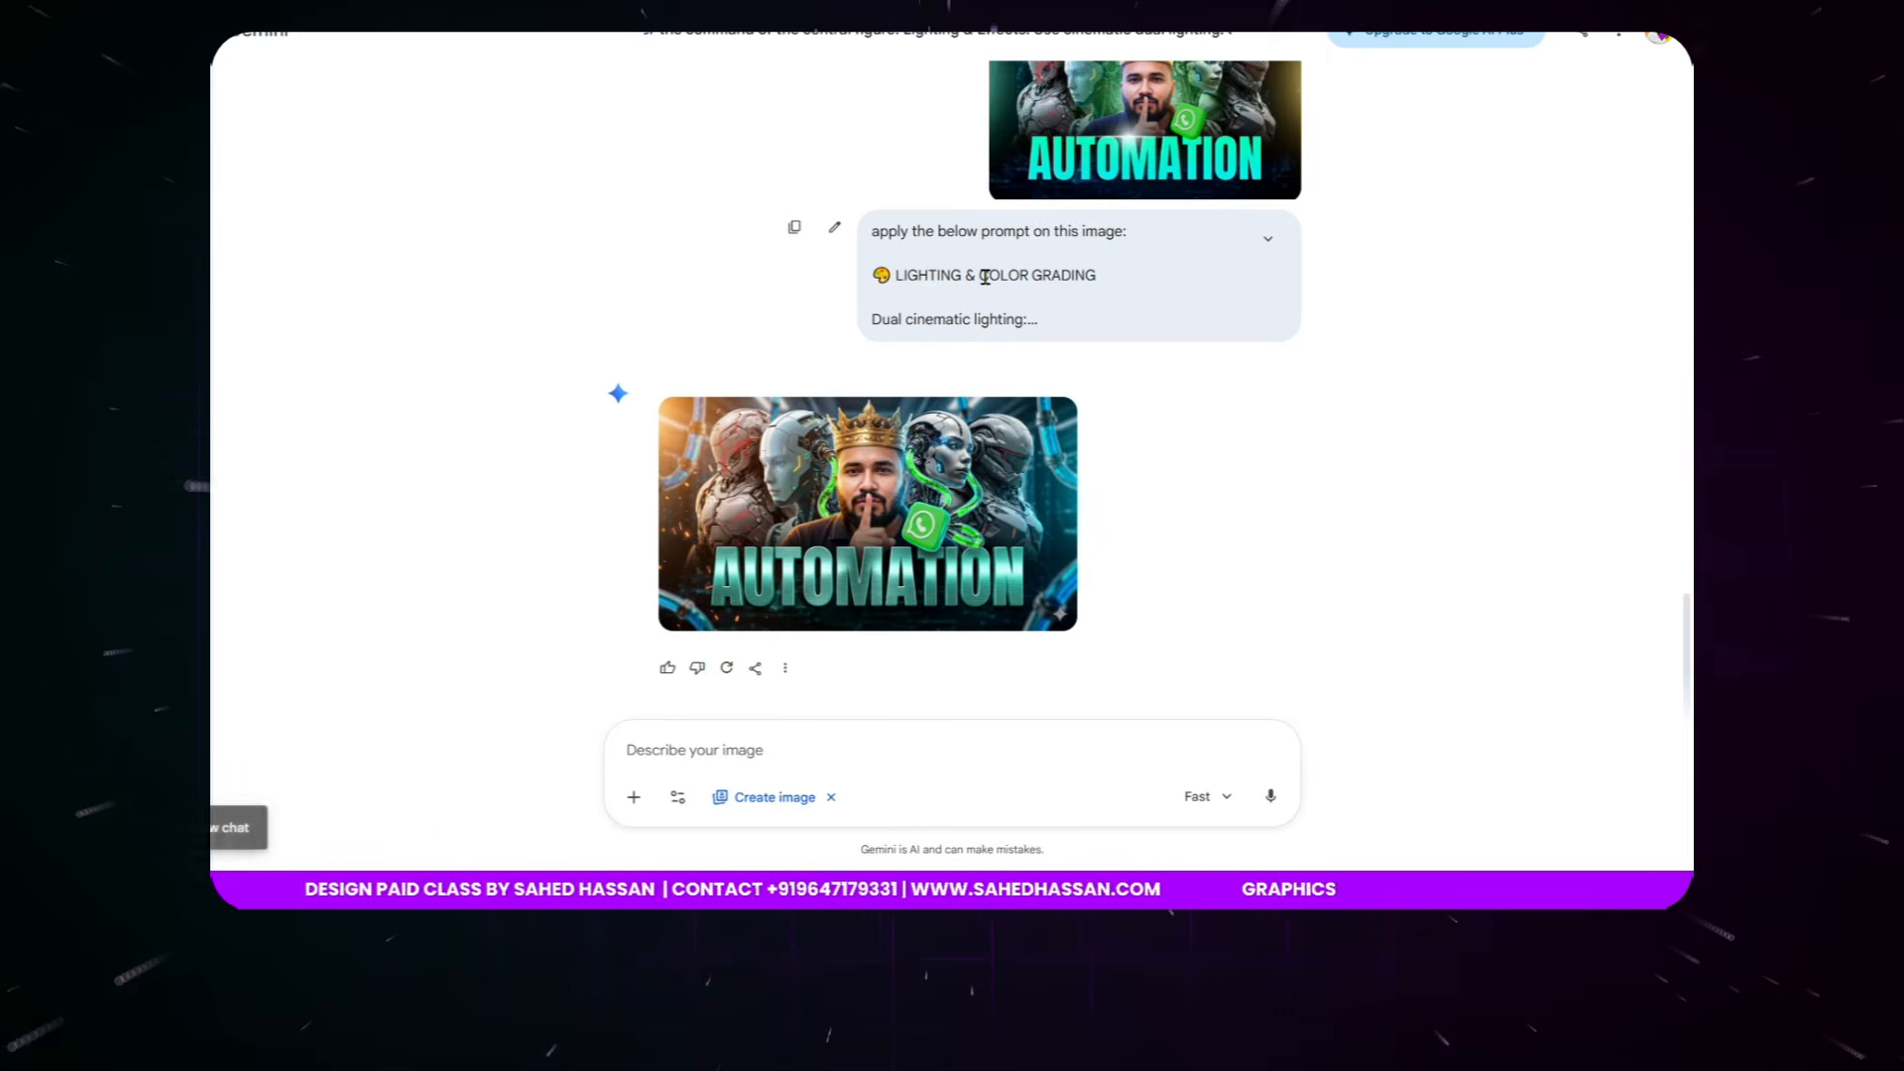
left_click(1265, 241)
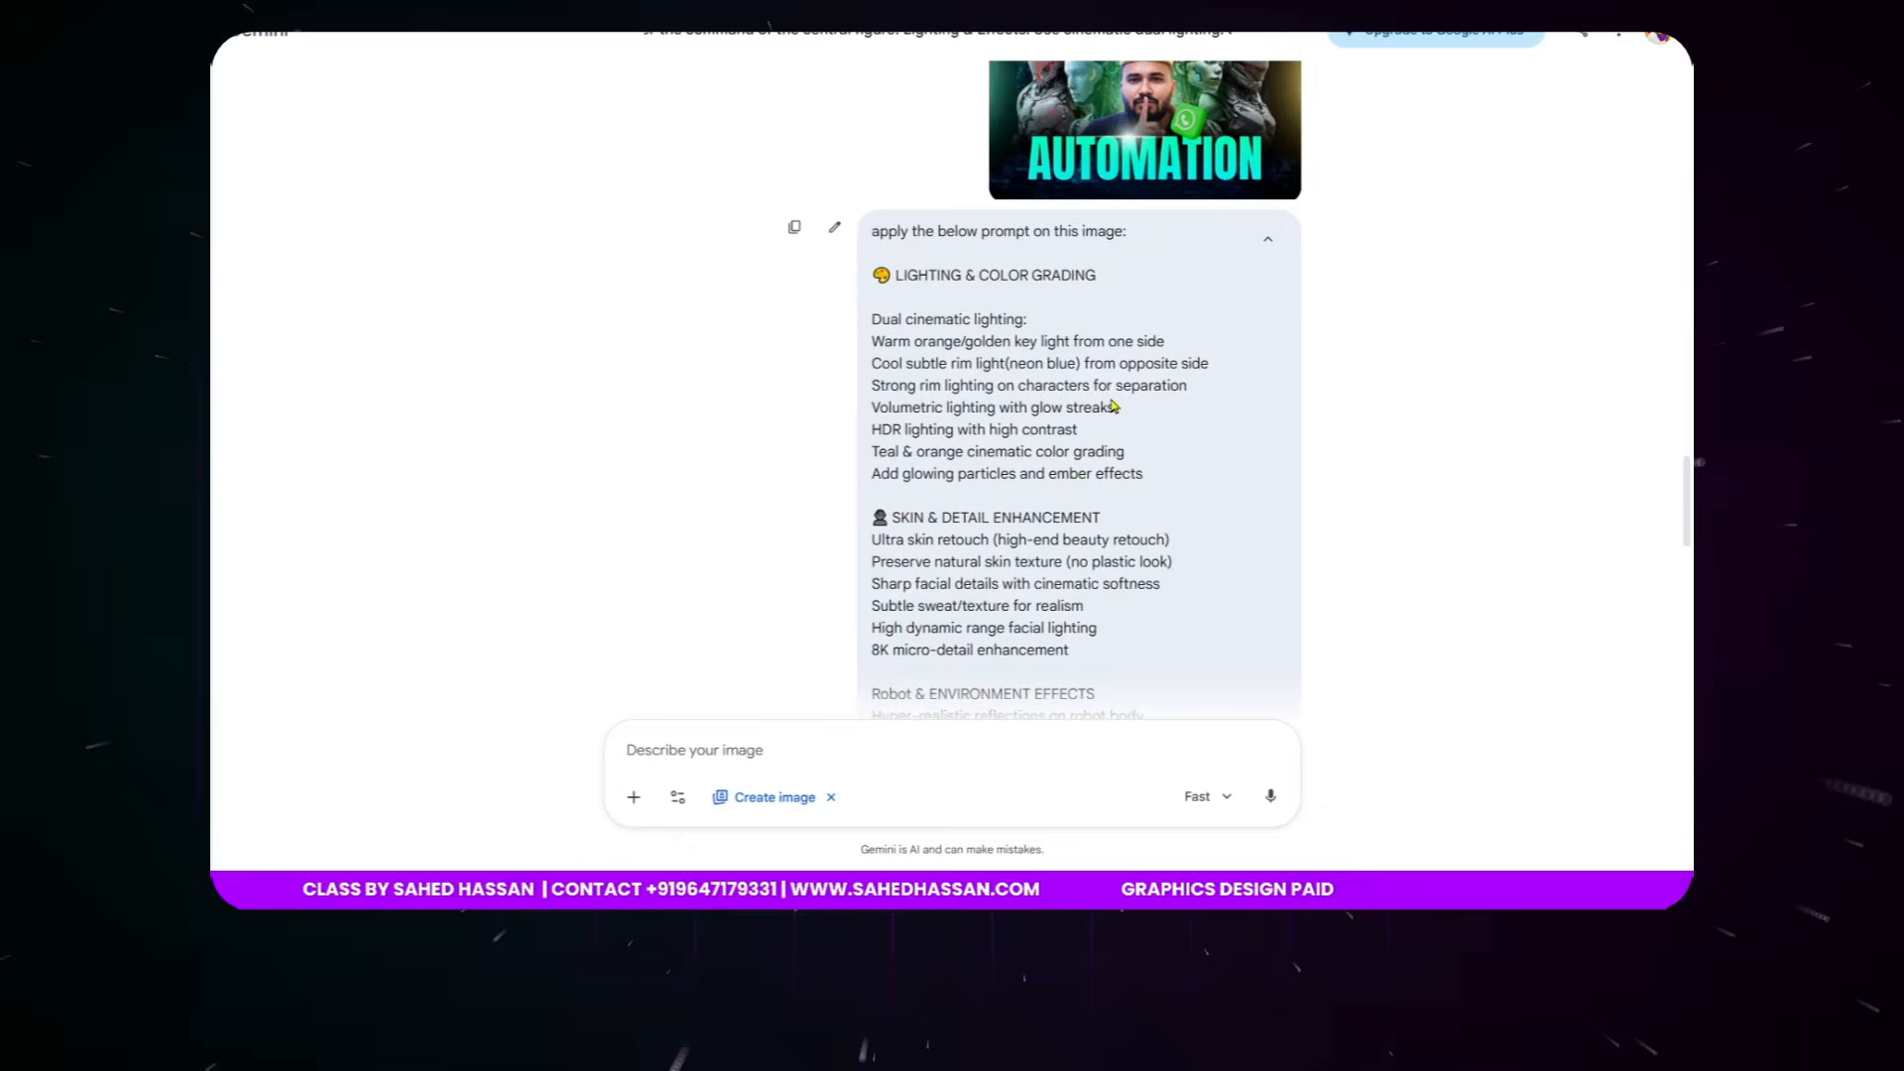
scroll(1111, 407, "down", 10)
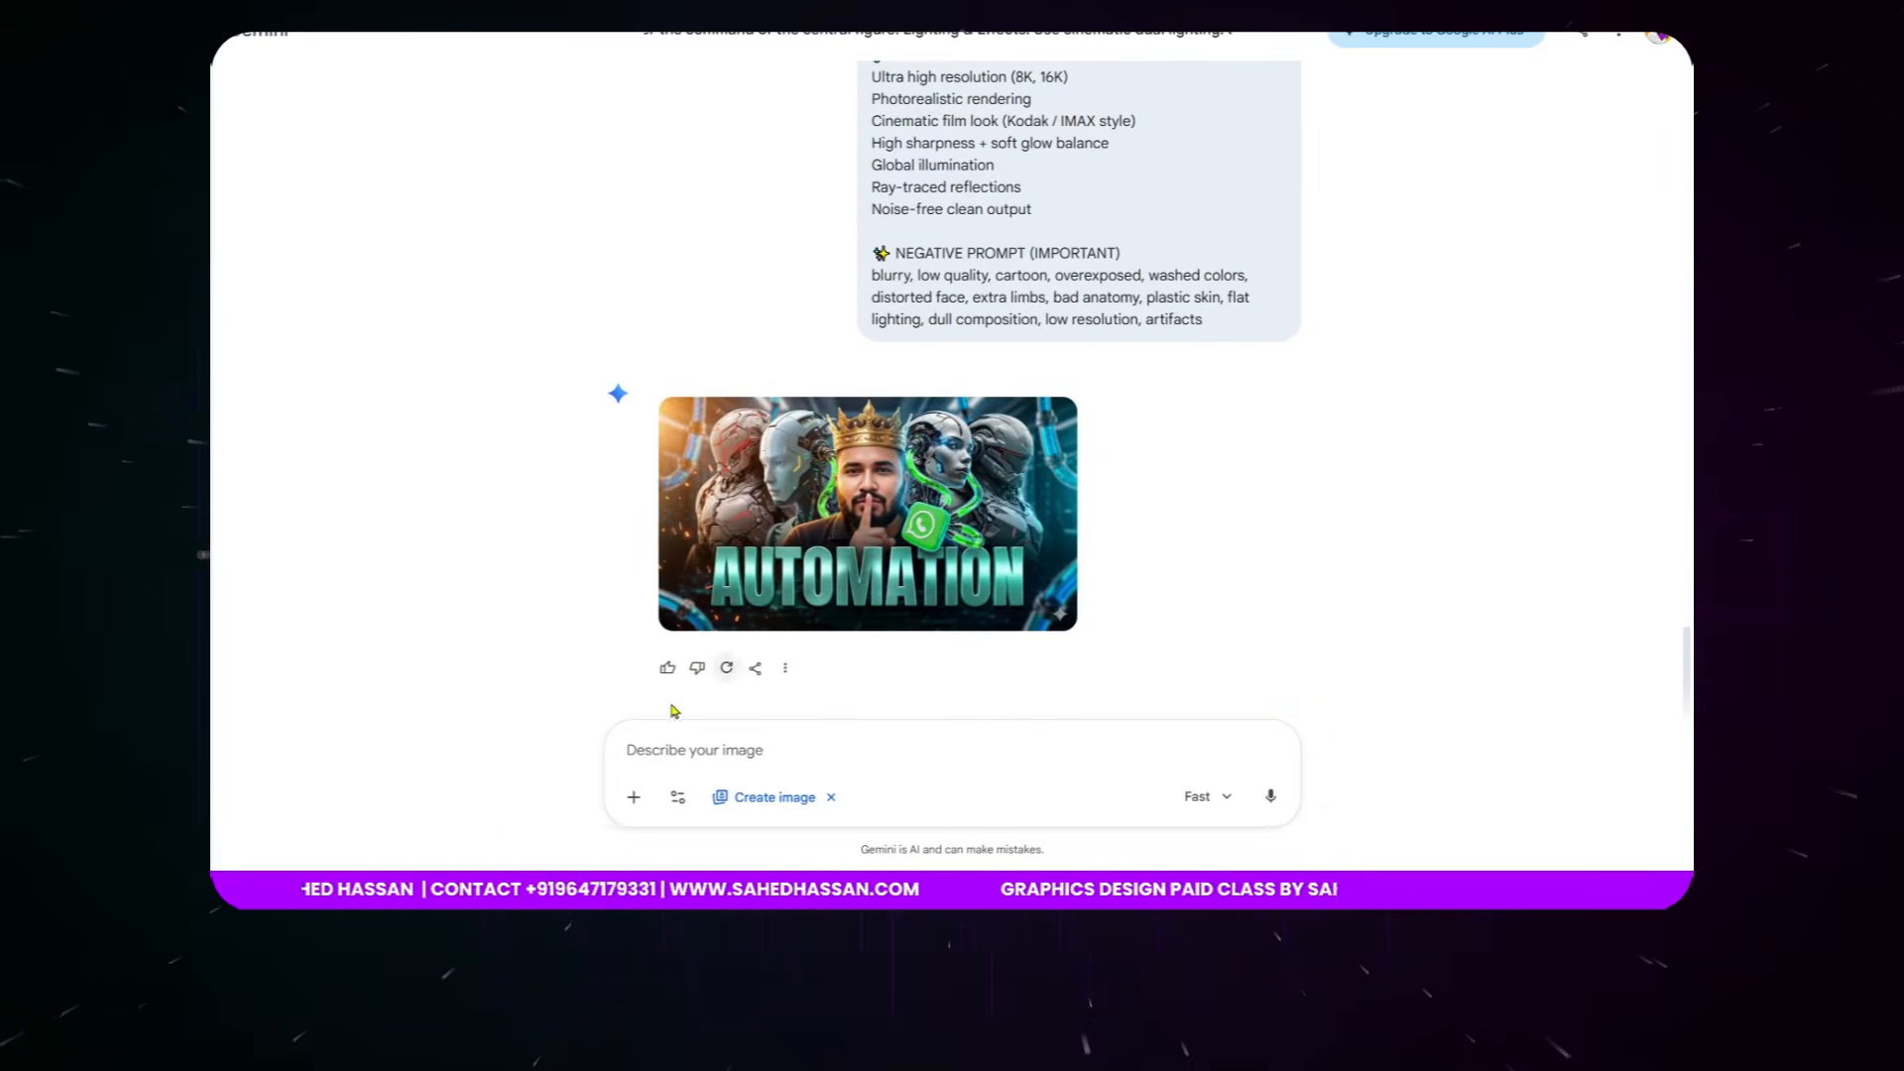
- Attach Your paragraph text (10).png from Downloads to a new image request and paste in the copied prompt
left_click(633, 797)
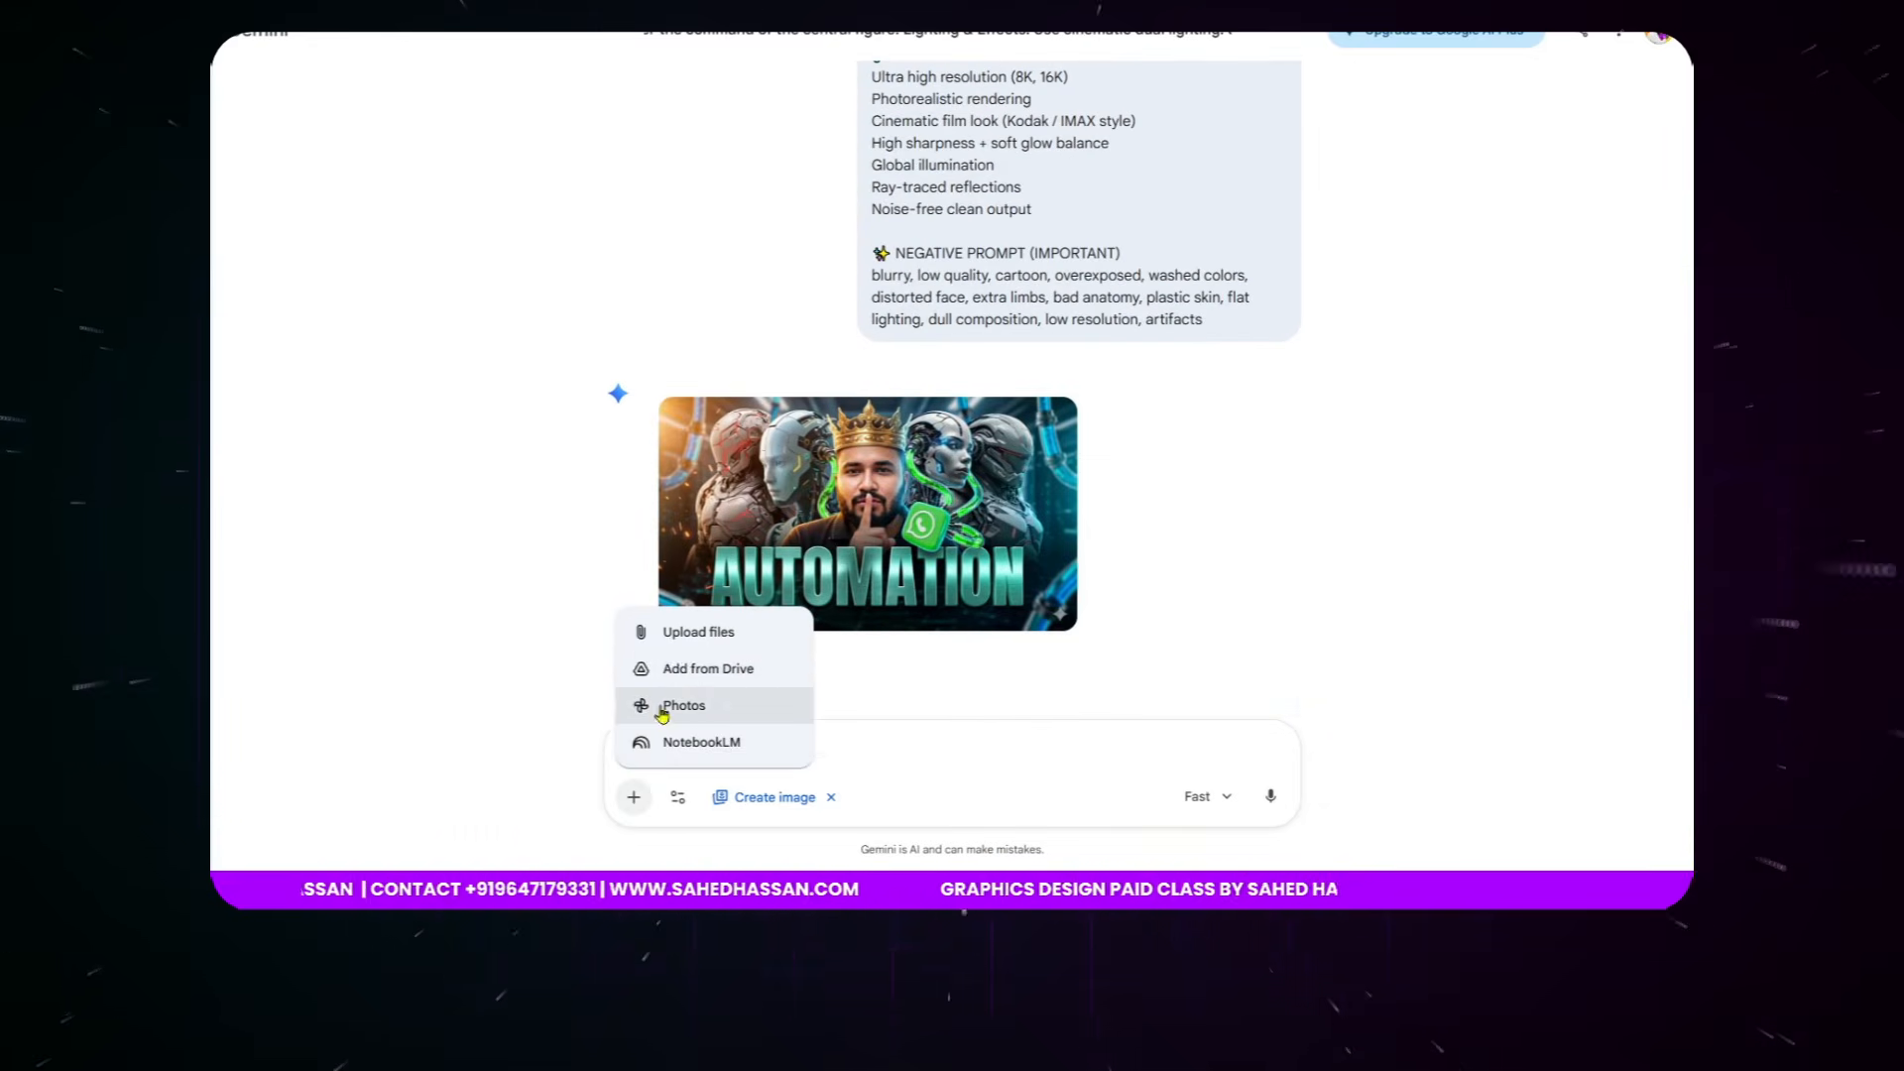
left_click(687, 636)
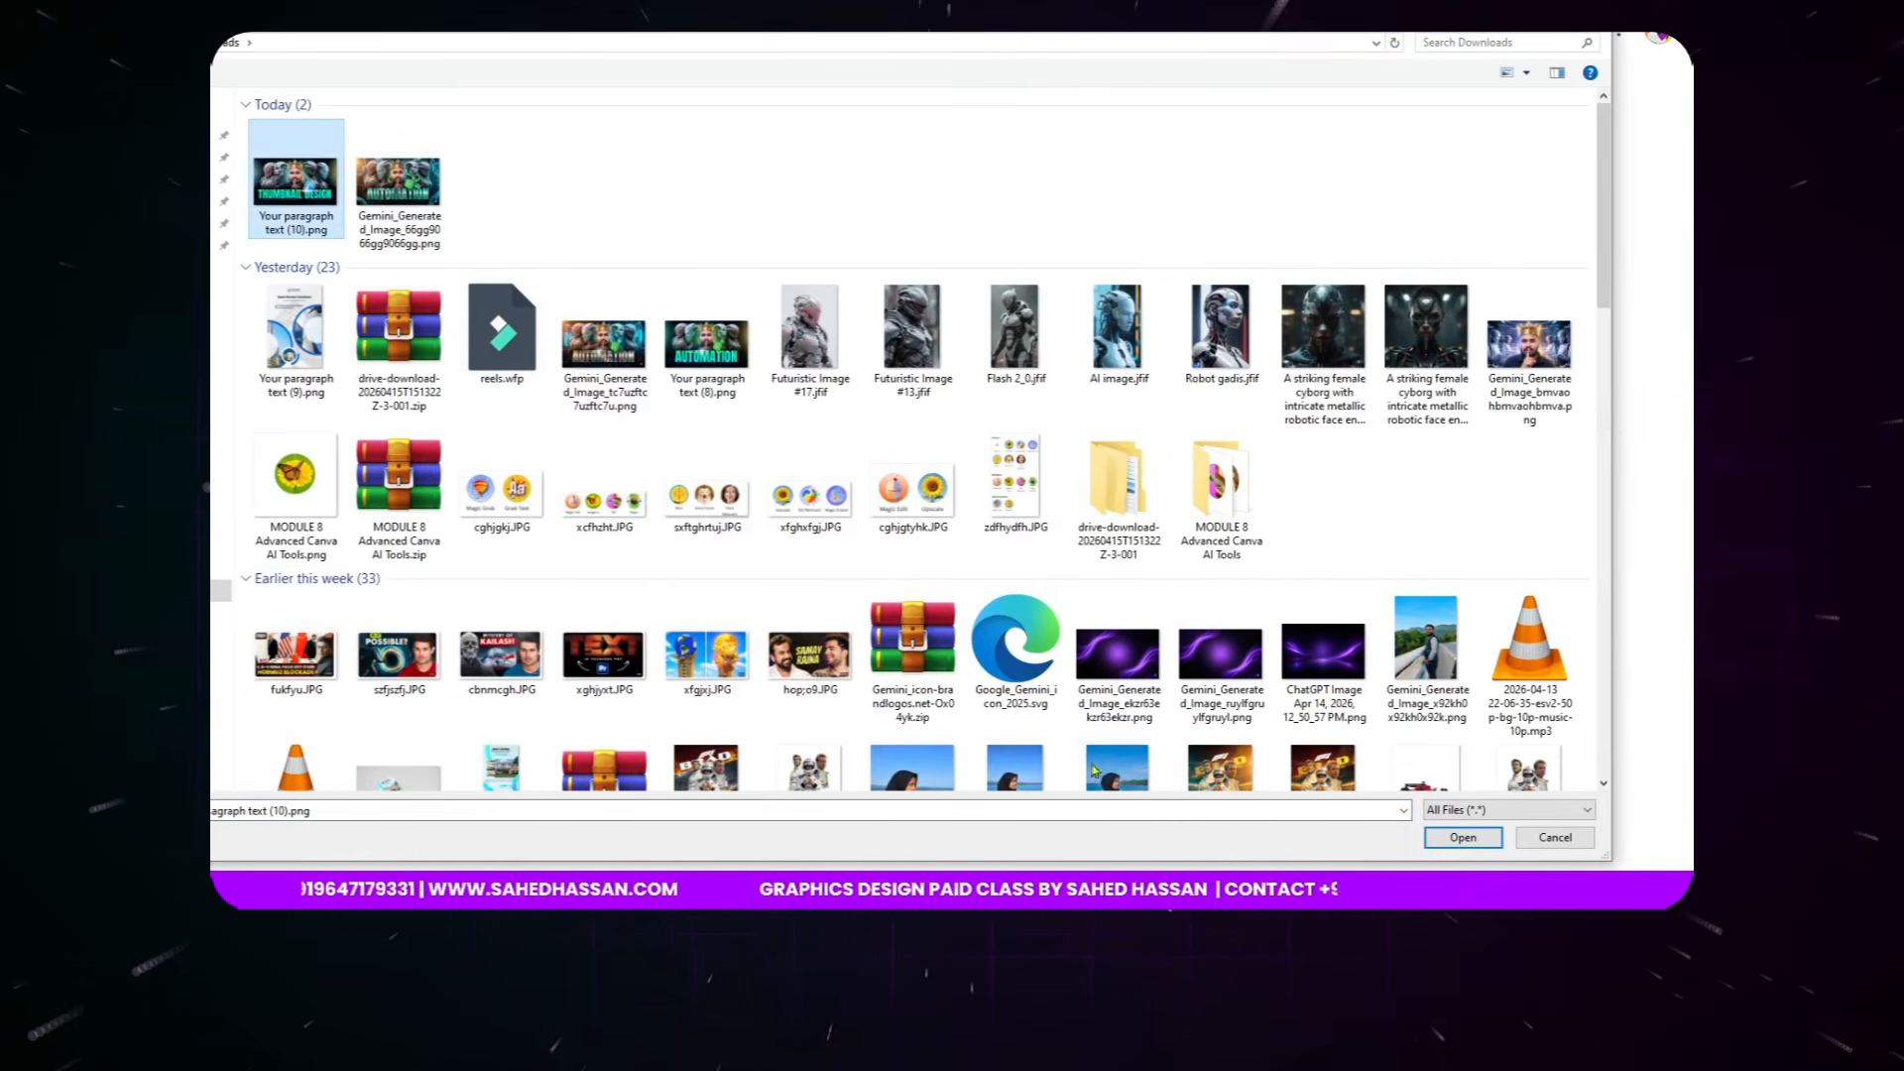
left_click(1463, 837)
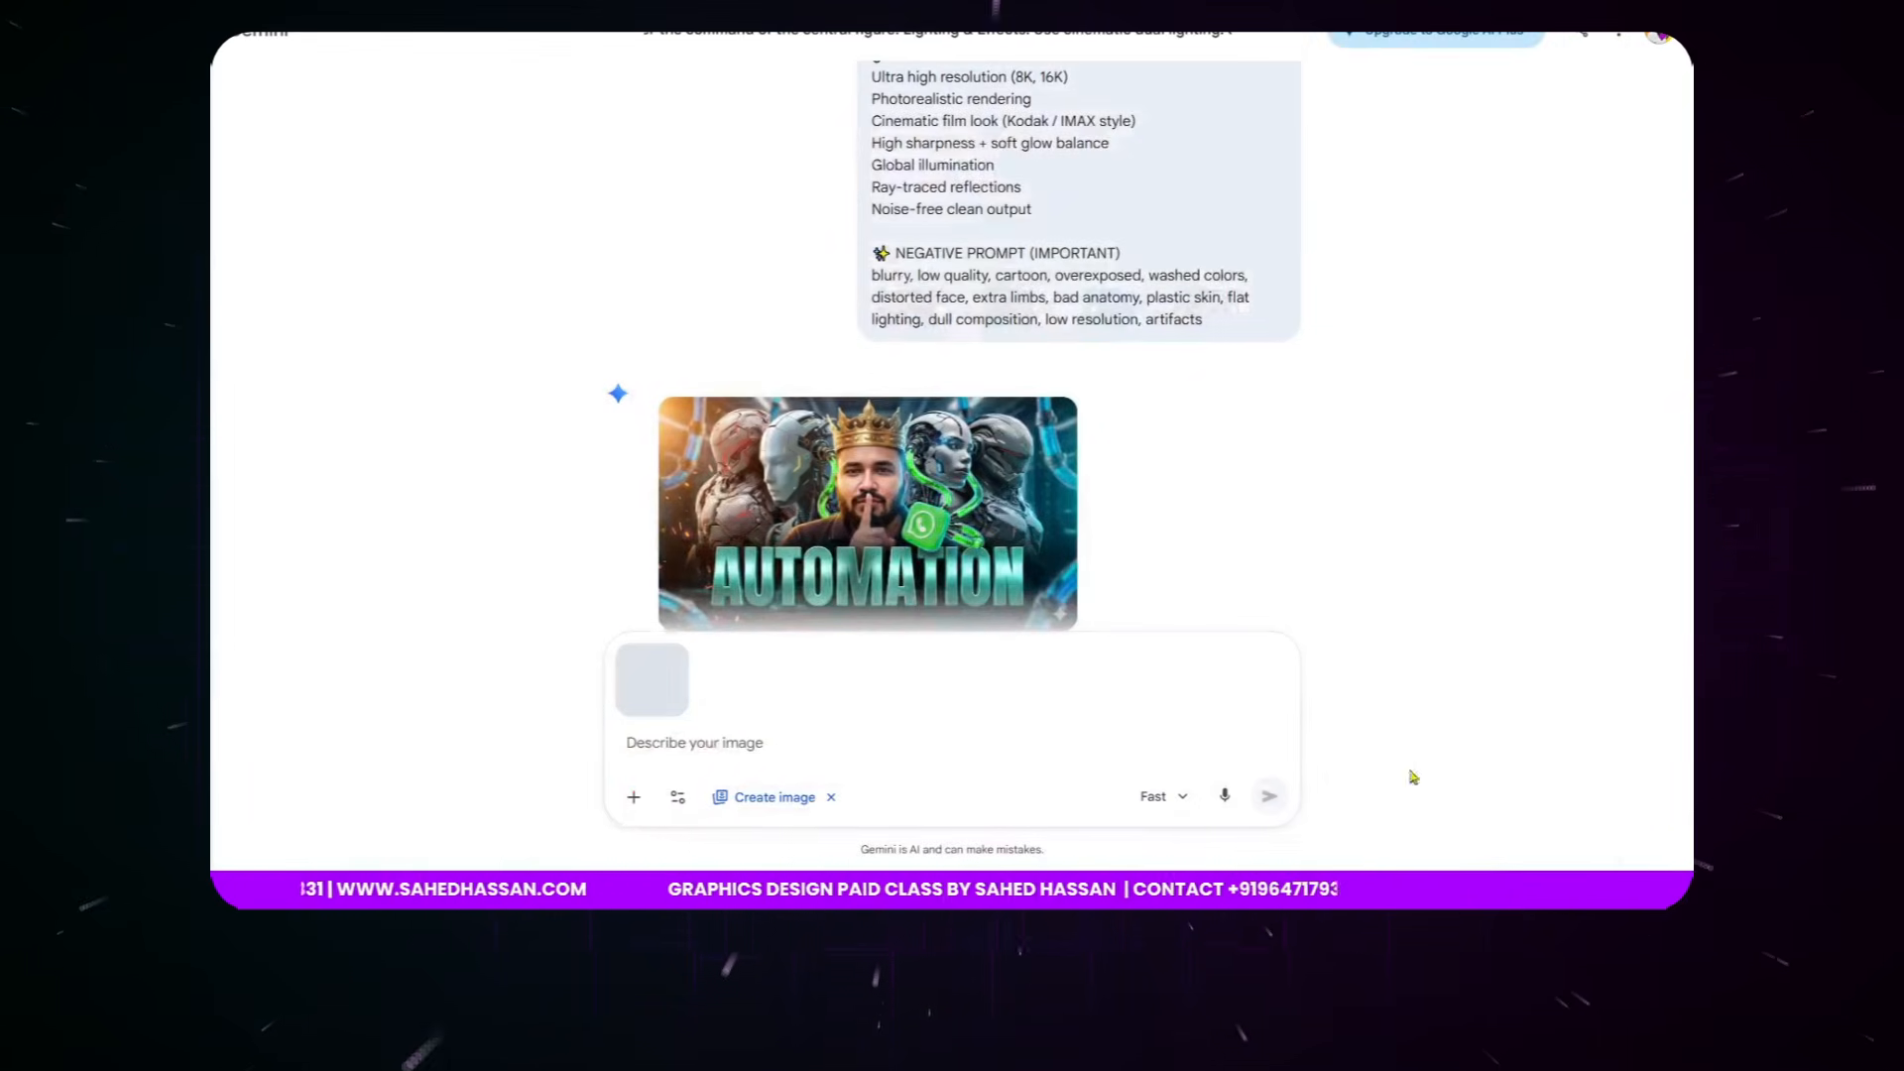
left_click(709, 739)
key("ctrl+v")
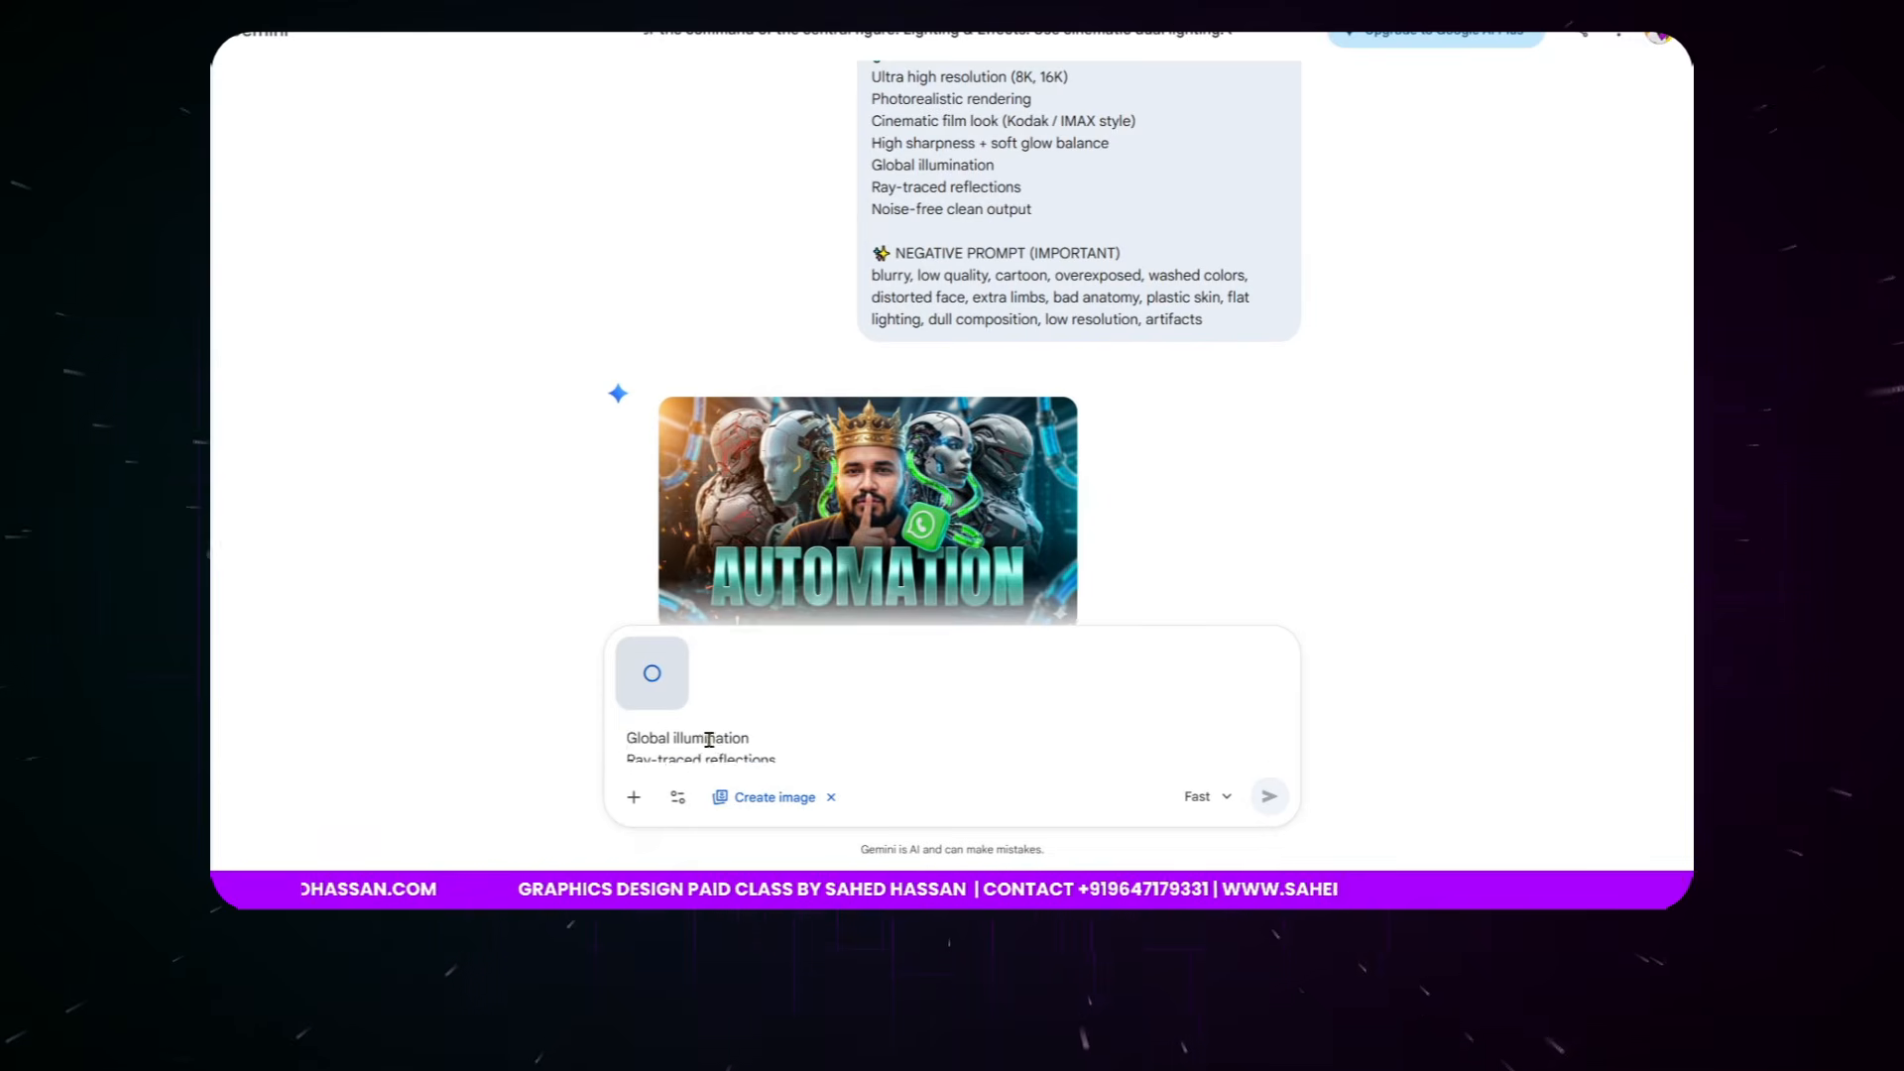
- Replace "whatsapp" with "canva" in the prompt line about the four robotic tubes with green liquid
scroll(938, 702, "up", 6)
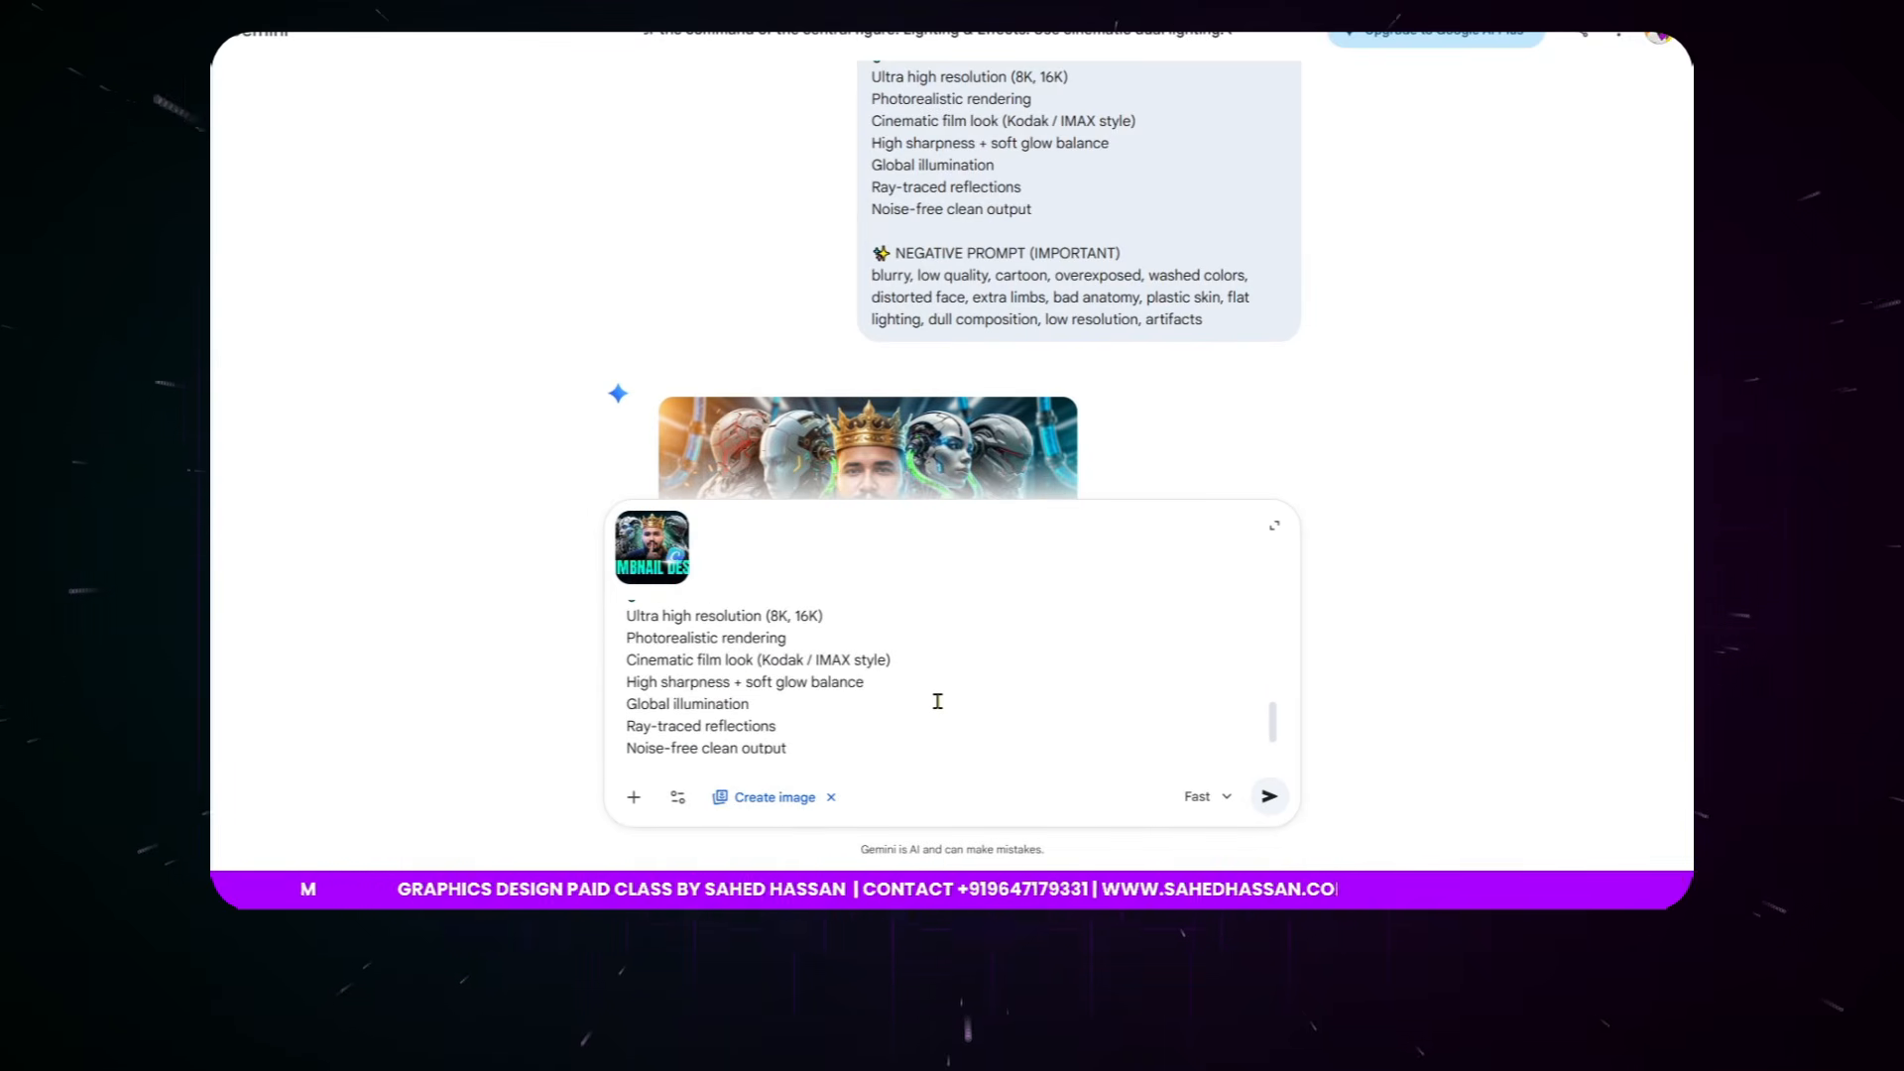
scroll(937, 701, "up", 5)
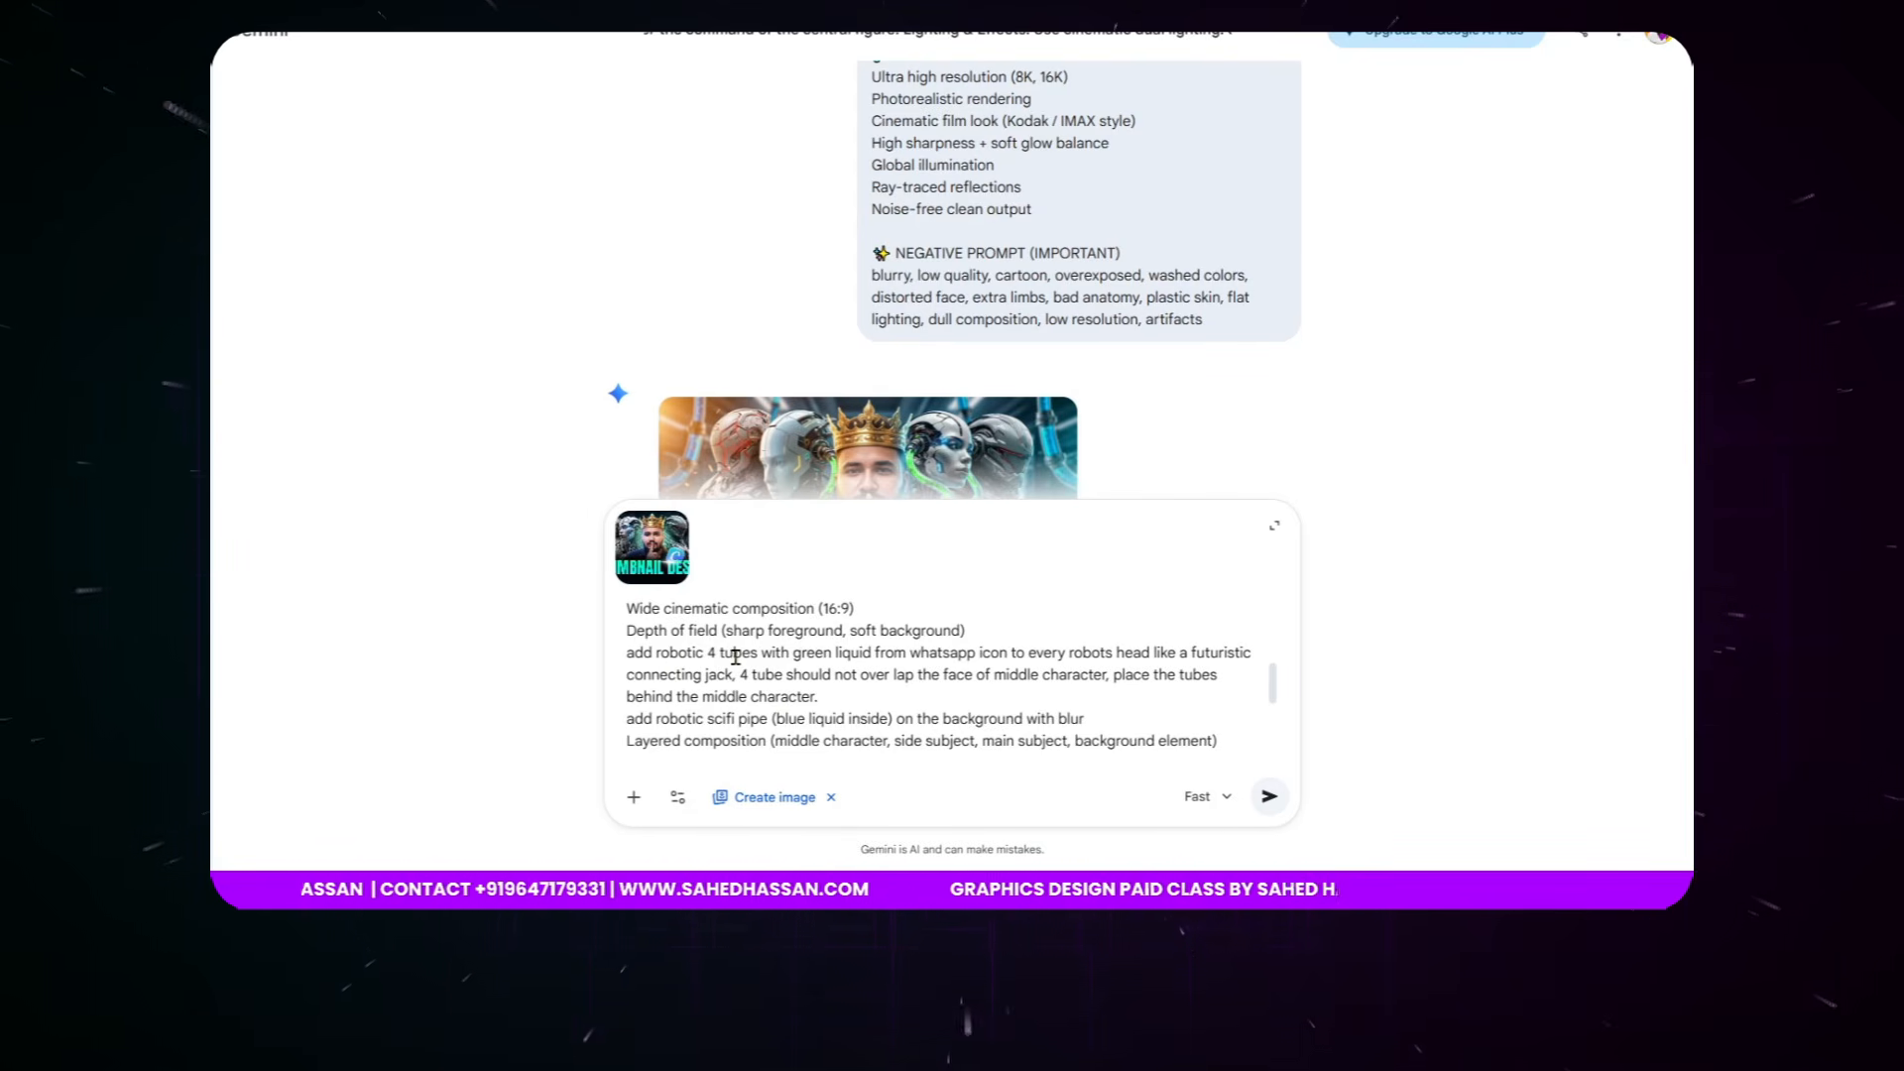
scroll(980, 294, "down", 2)
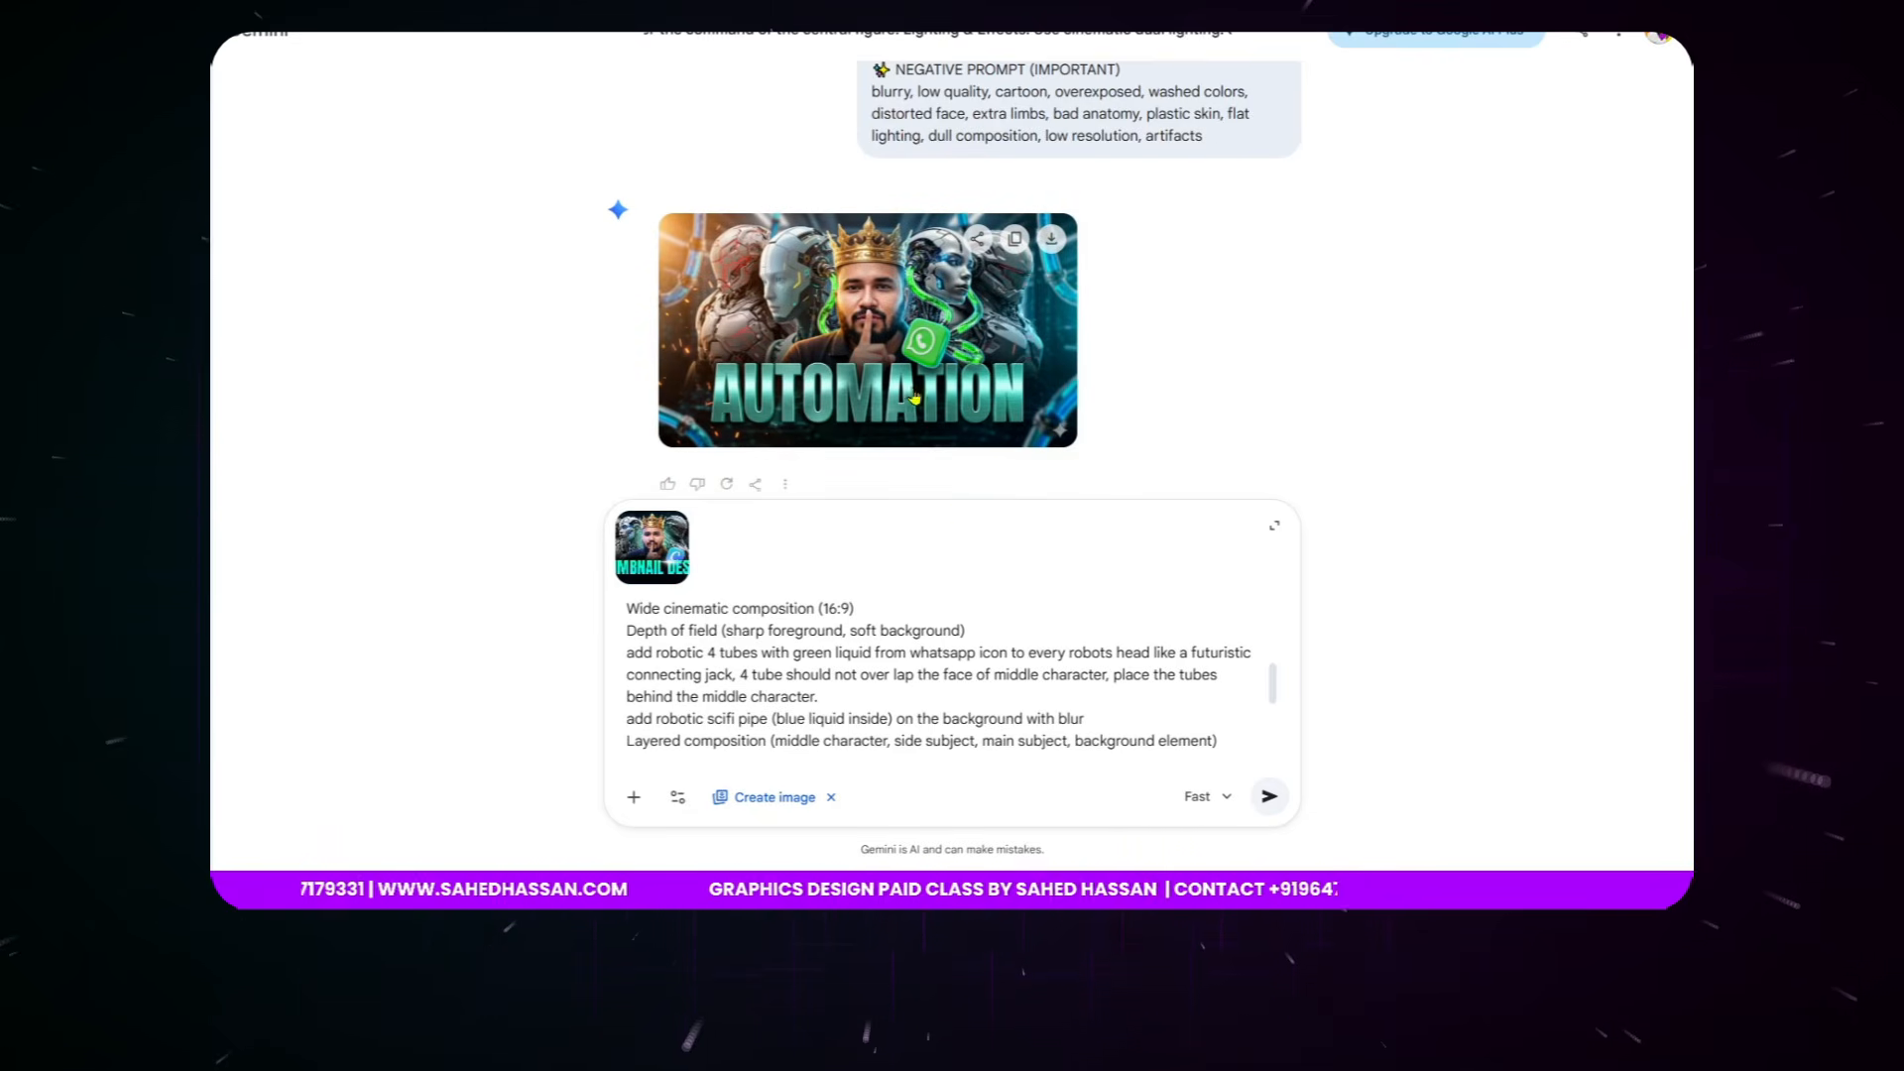
double_click(942, 653)
type("canva")
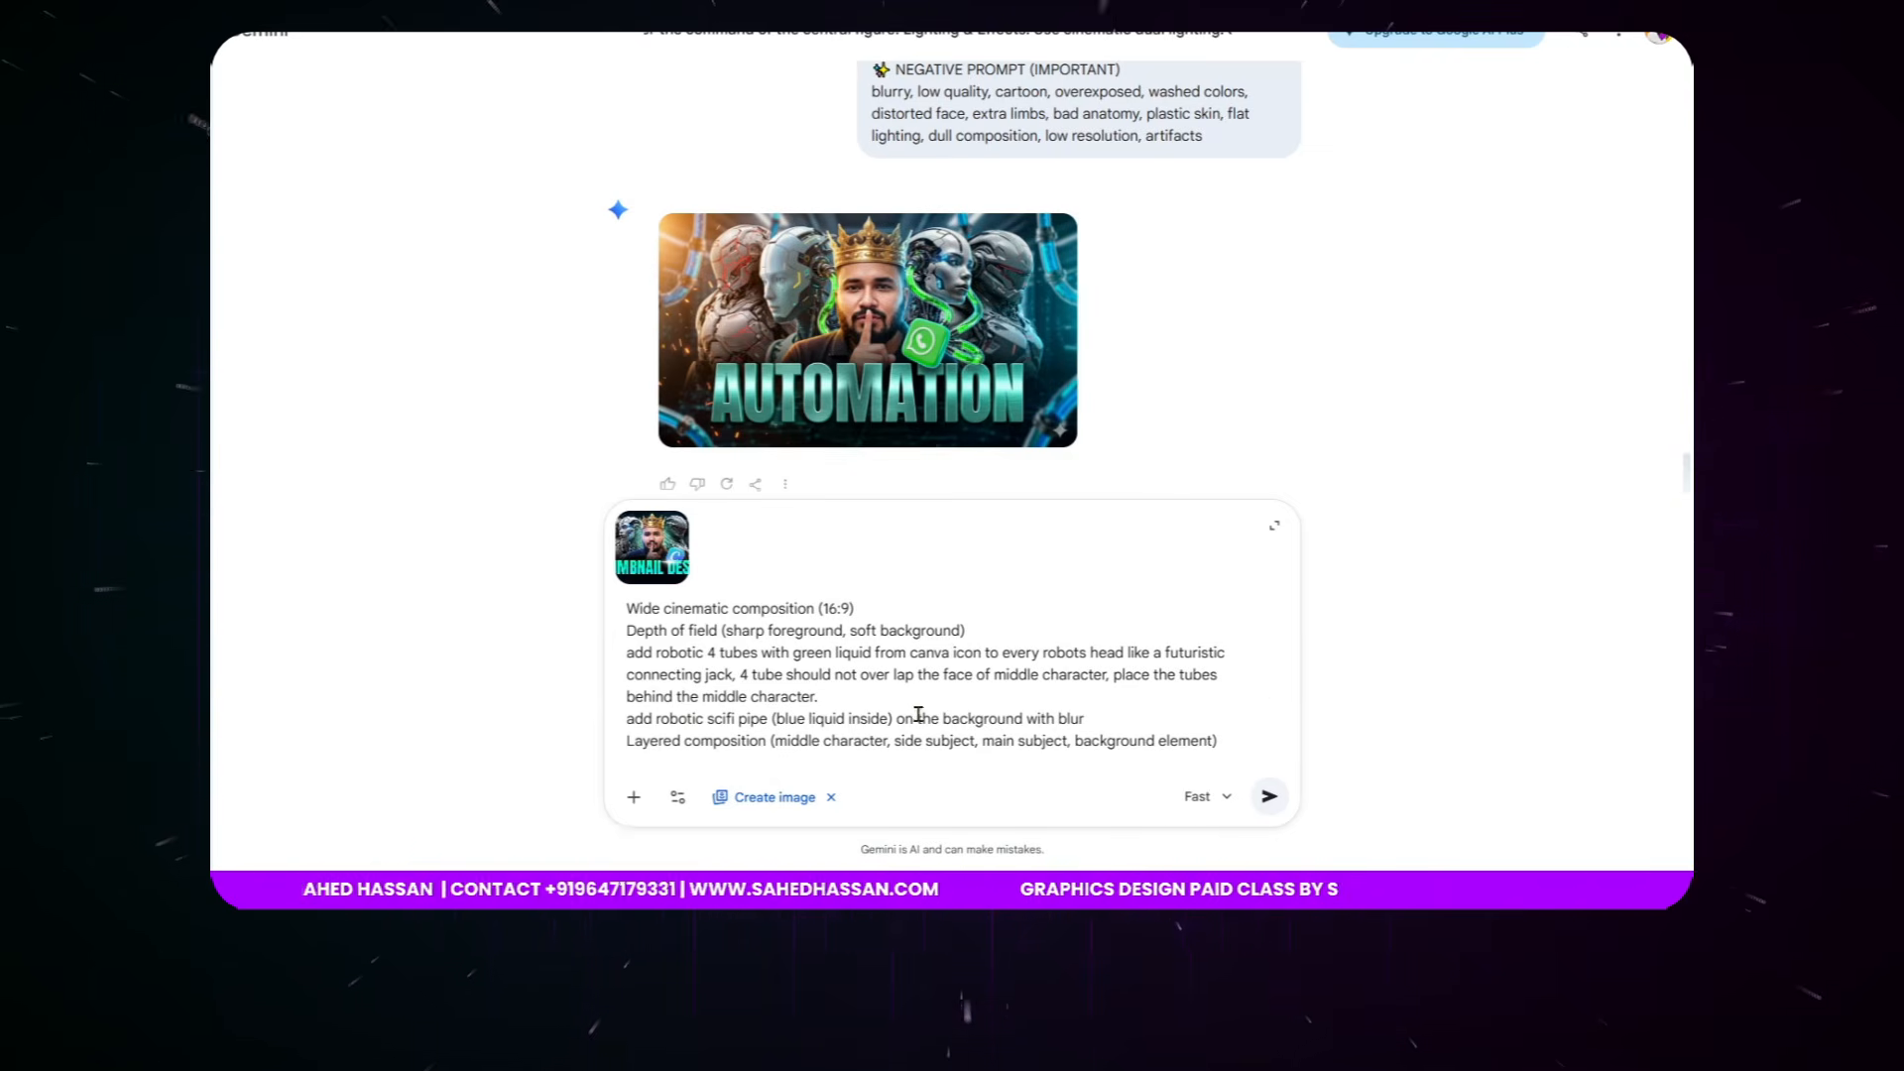
- Delete the "add metalic texture" line from the prompt's Text Adjustment section
mouse_move(921, 318)
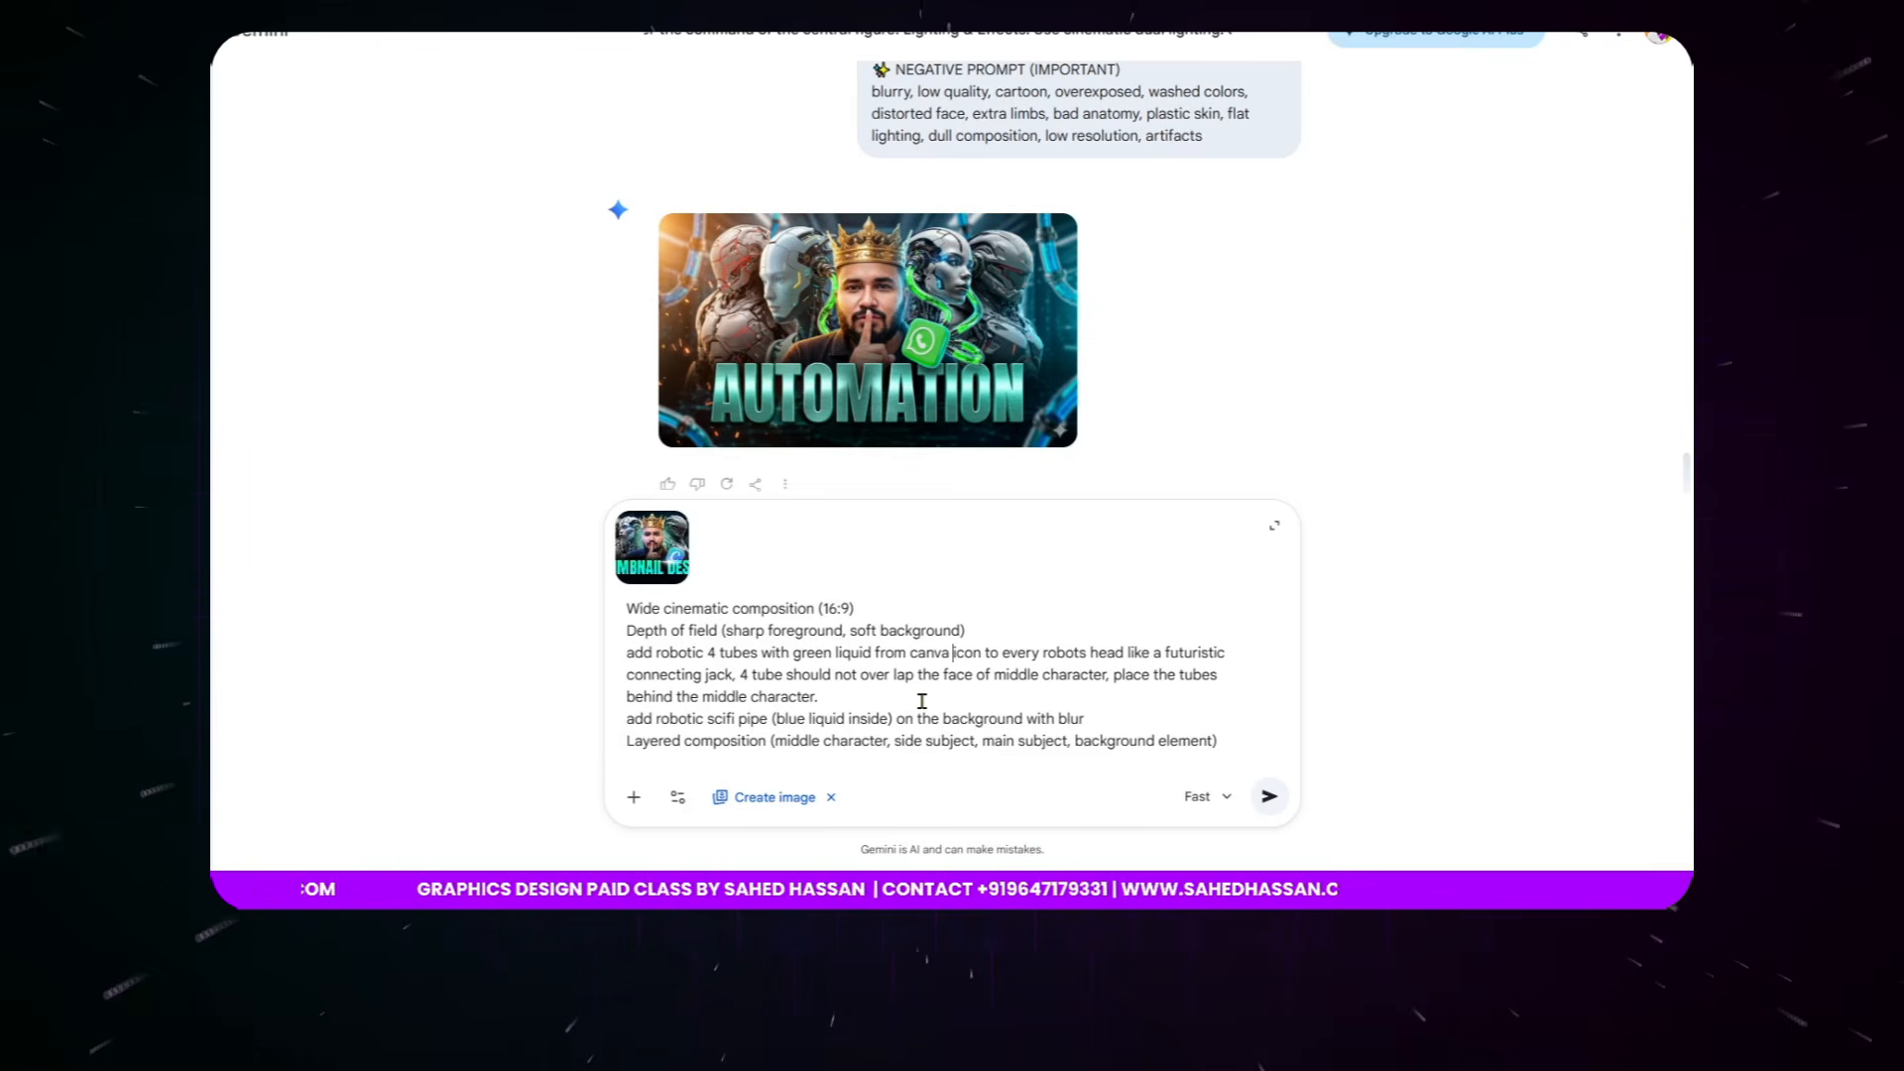
scroll(921, 694, "down", 5)
scroll(921, 684, "down", 1)
scroll(872, 687, "up", 2)
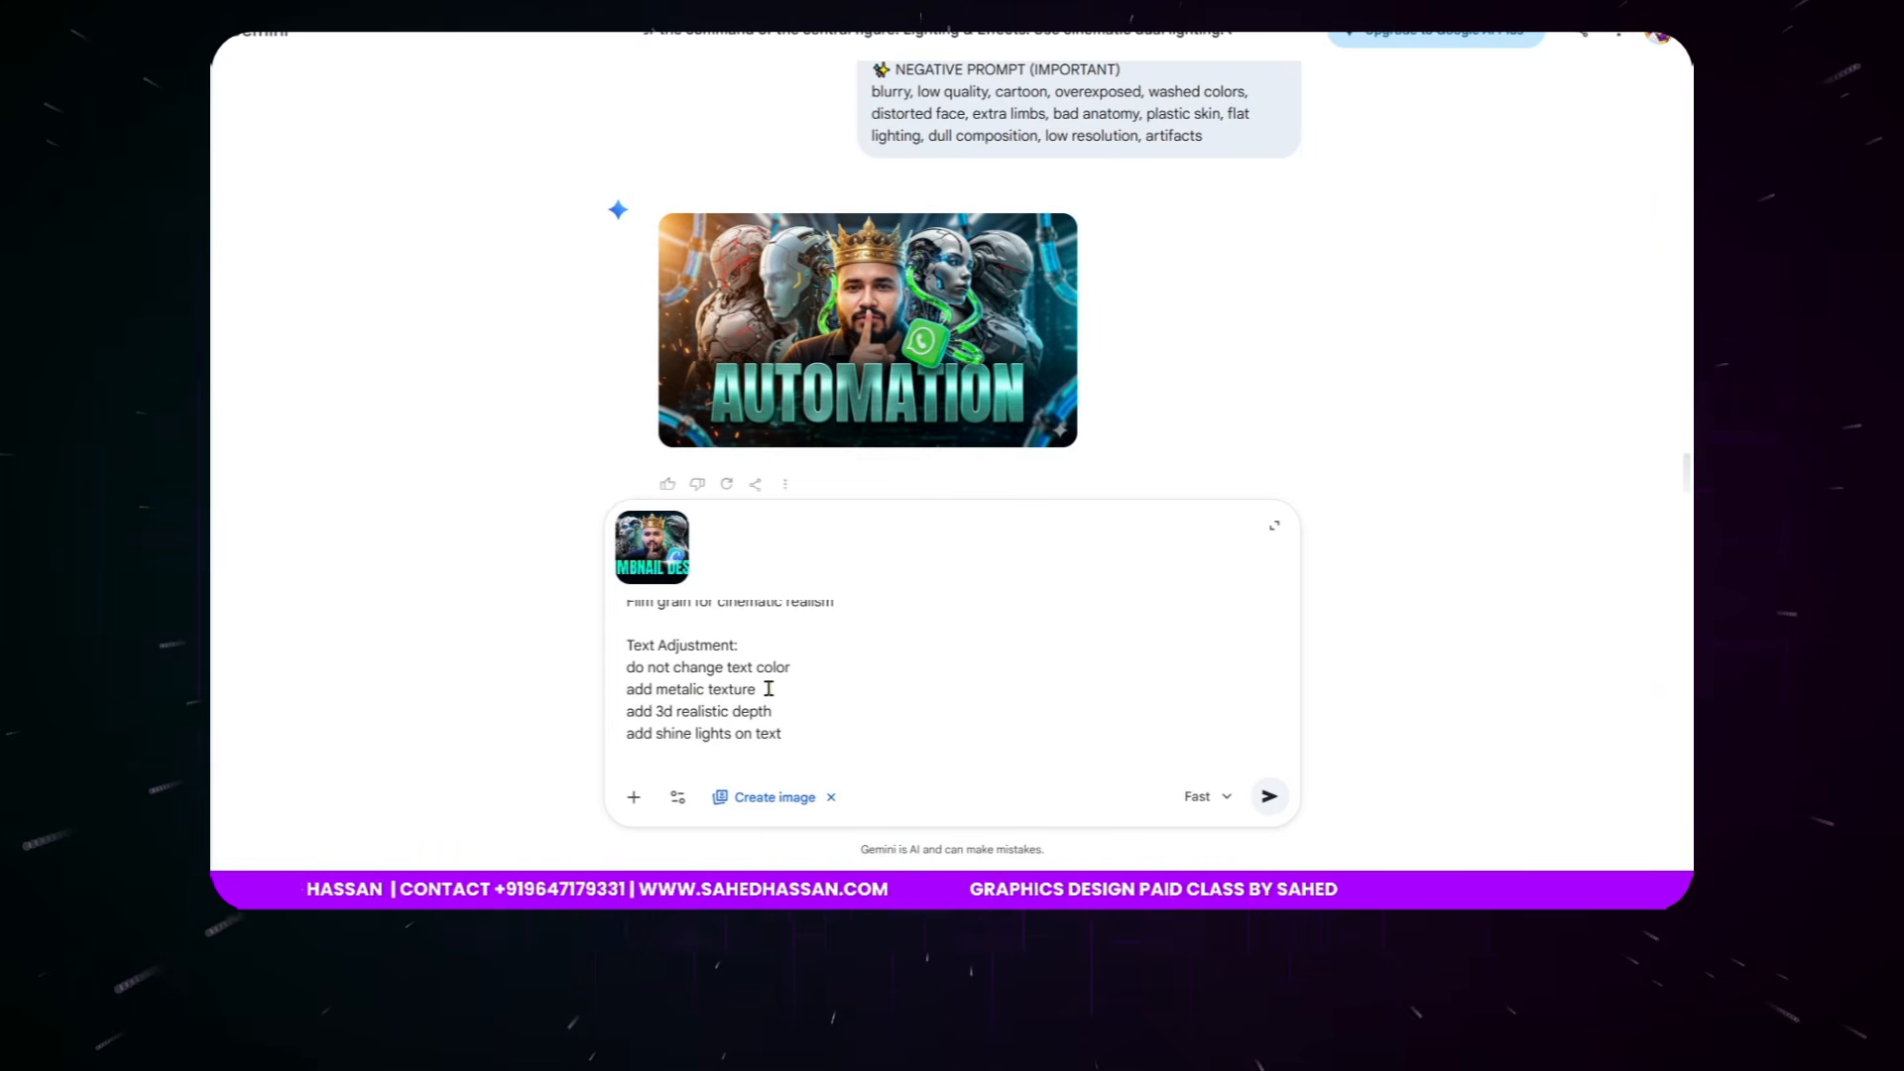
left_click_drag(759, 689, 621, 691)
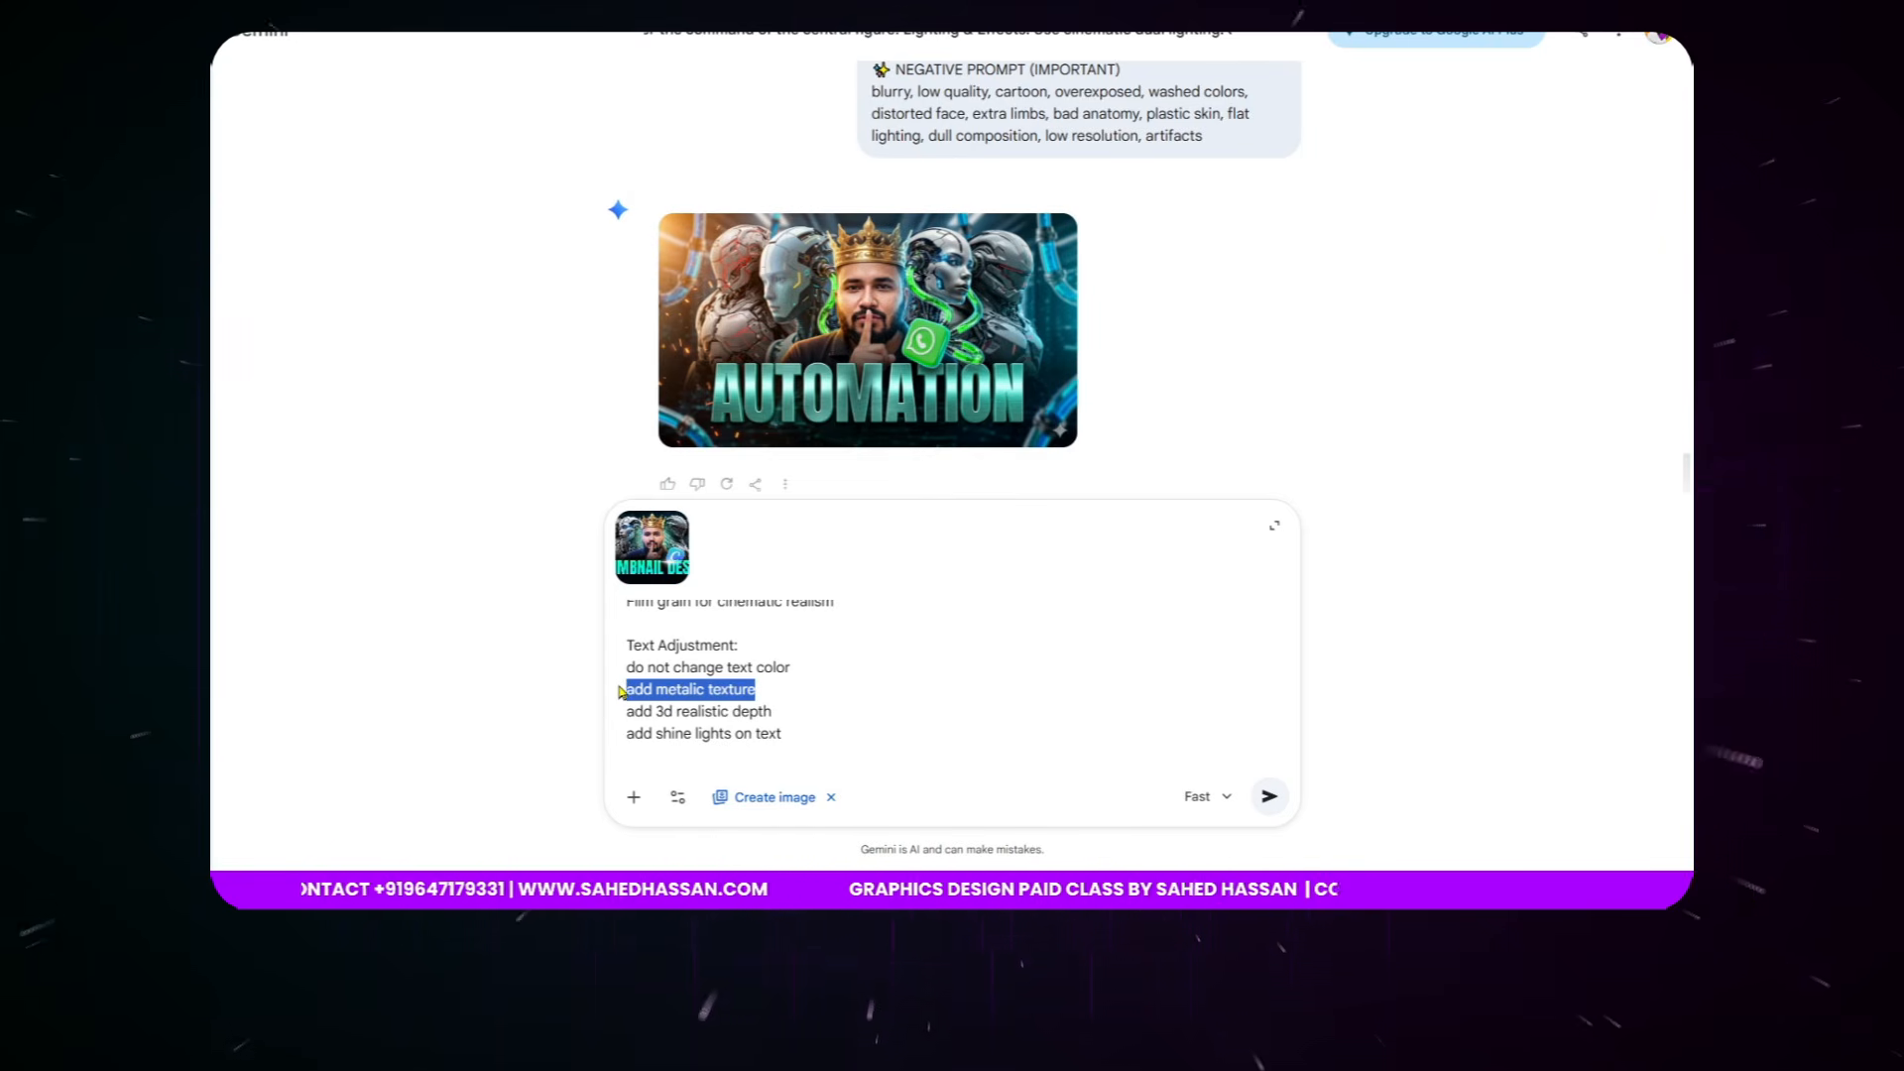
key("BackSpace")
key("BackSpace")
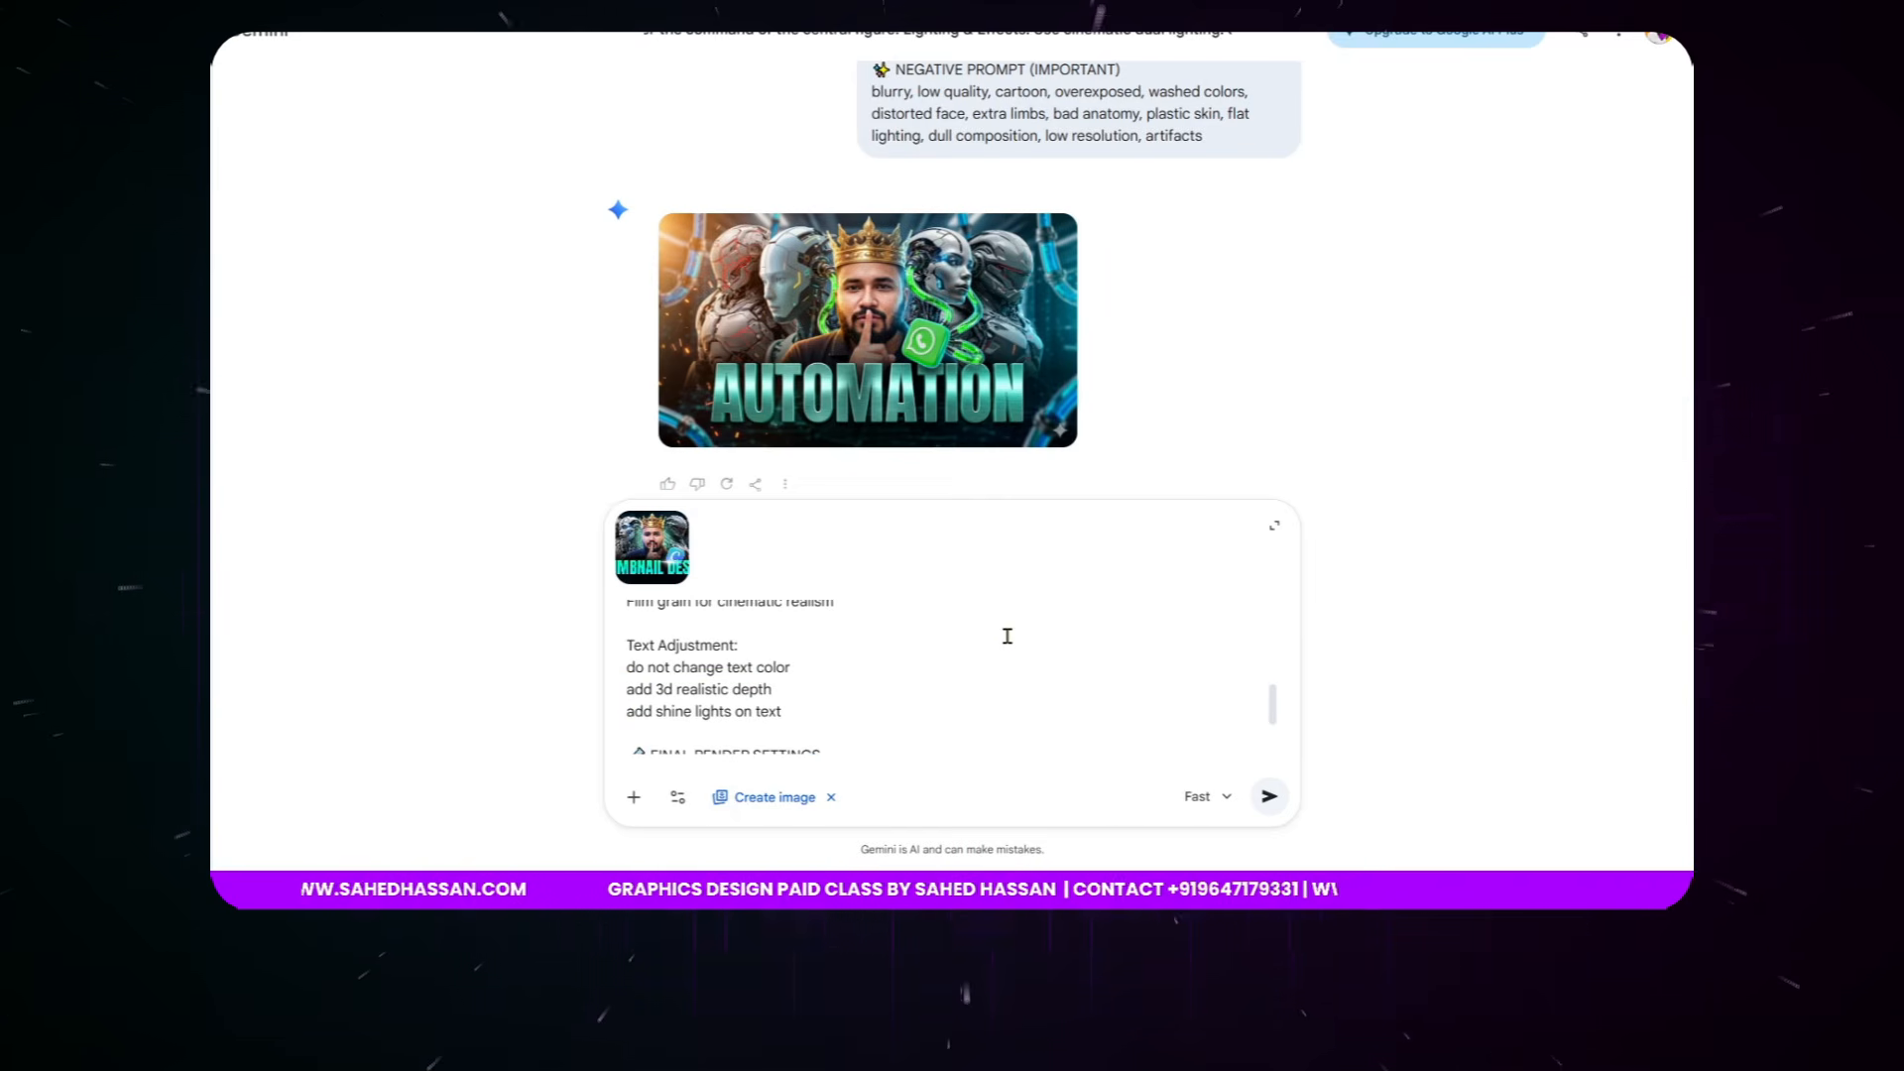
- Submit the edited prompt with the attached thumbnail and open the generated THUMBNAIL DESIGN image in the large view
left_click(1272, 797)
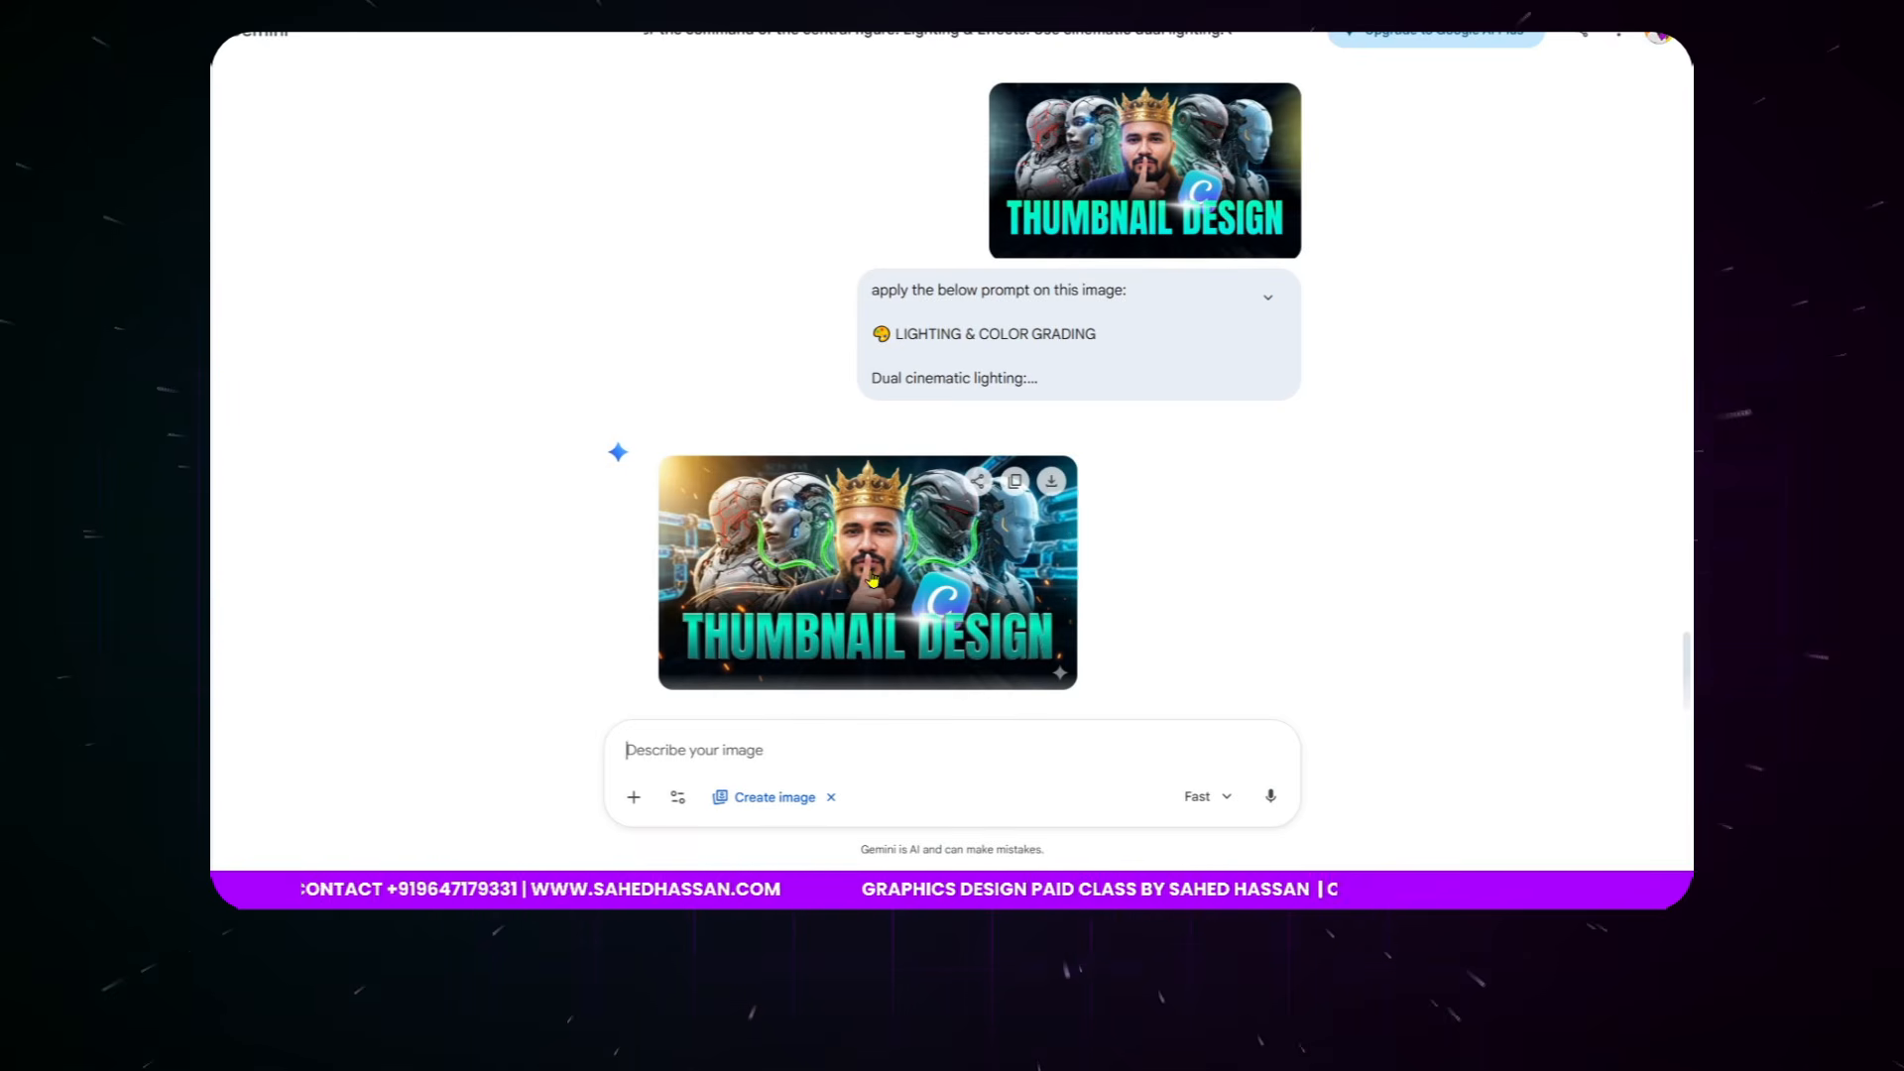
left_click(873, 581)
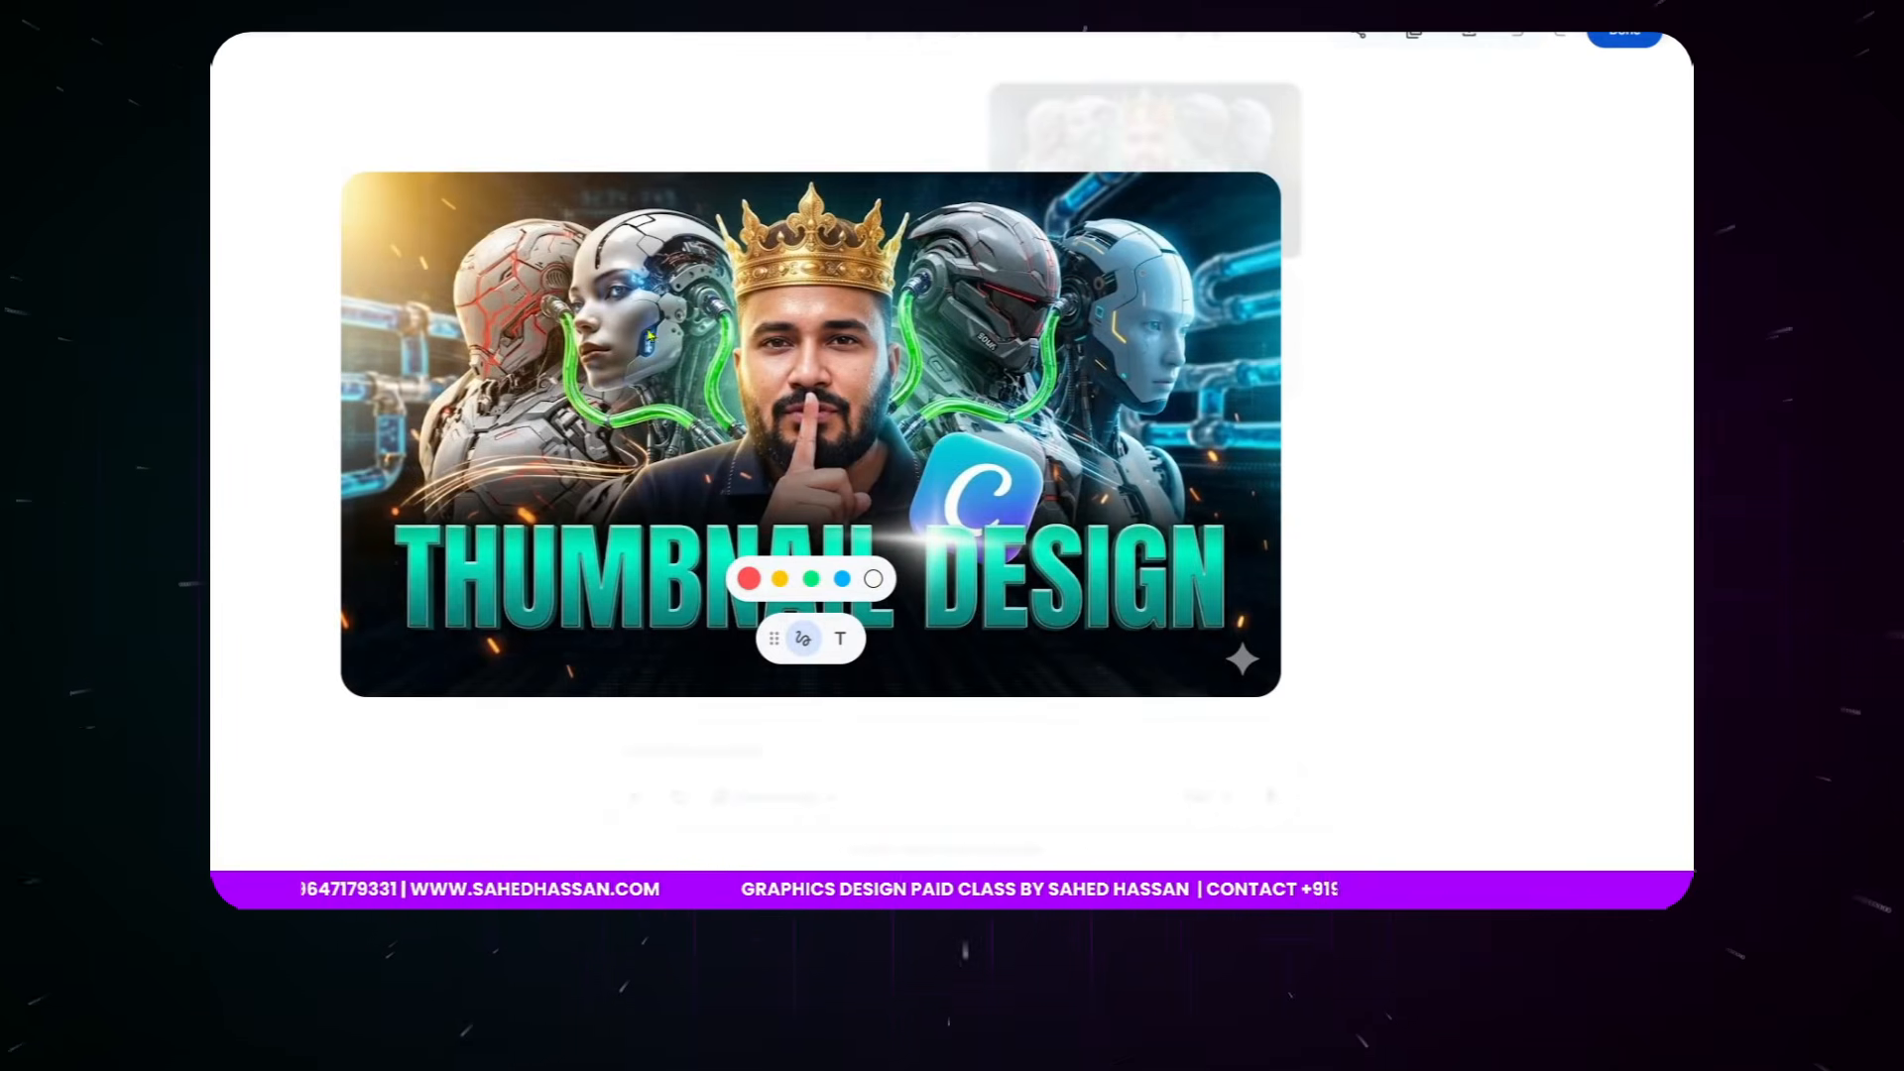